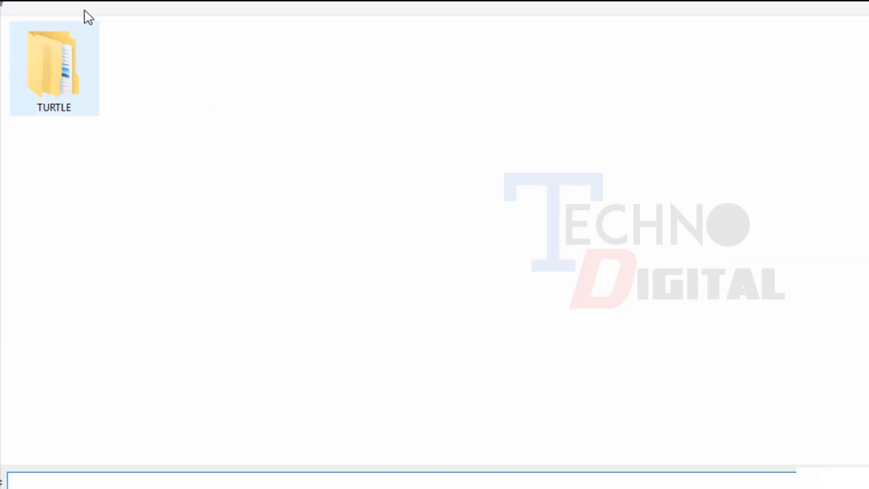
# Create a folder named "2D Platformer Tutorial" on the Desktop and choose it as the new project's location.
pyautogui.click(85, 1)
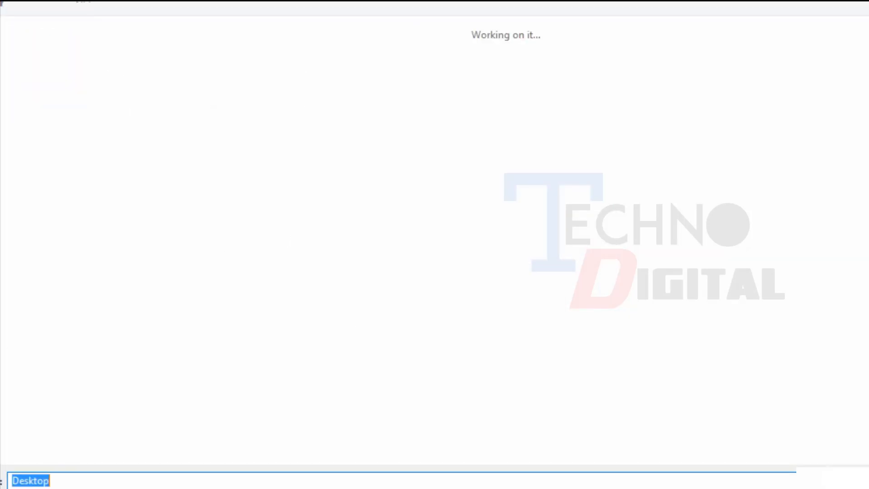
pyautogui.rightClick(274, 134)
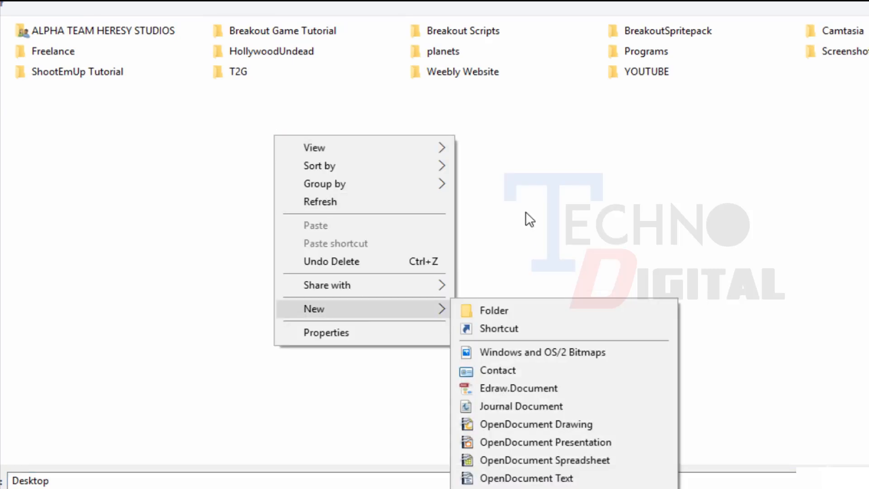
pyautogui.click(507, 307)
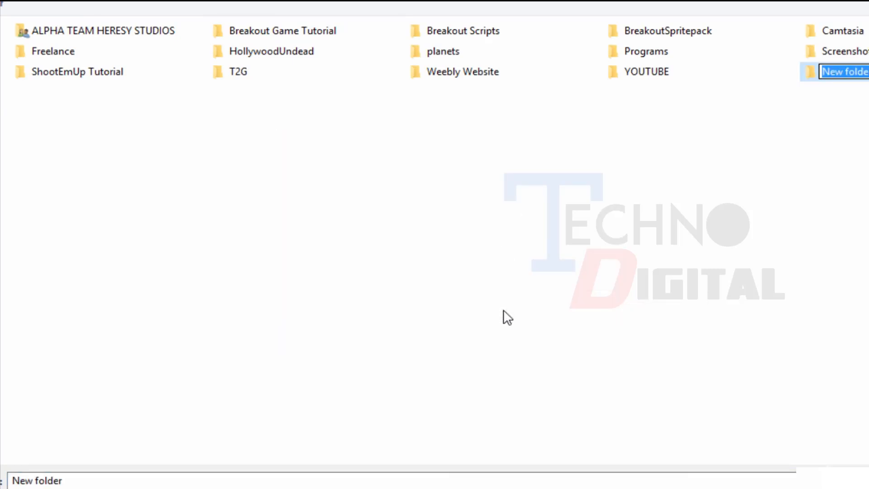
pyautogui.write('2D Platfor')
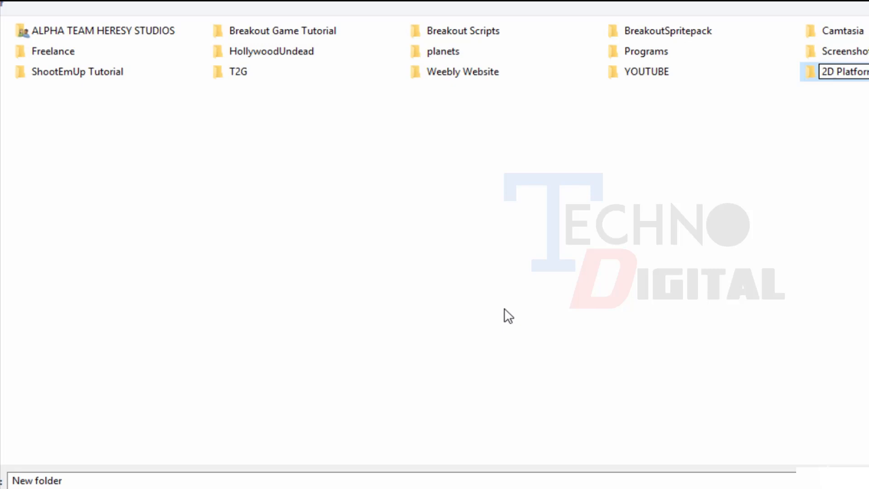
pyautogui.press('Return')
pyautogui.doubleClick(814, 75)
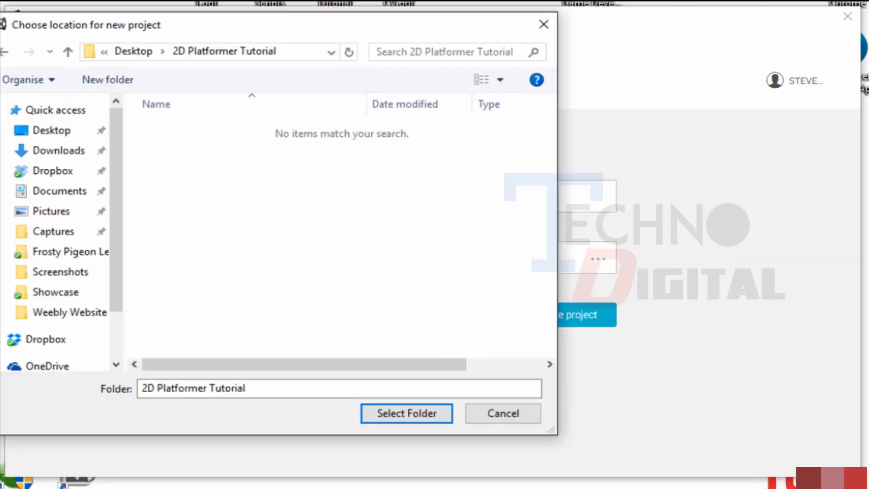
pyautogui.moveTo(279, 45); pyautogui.dragTo(393, 54)
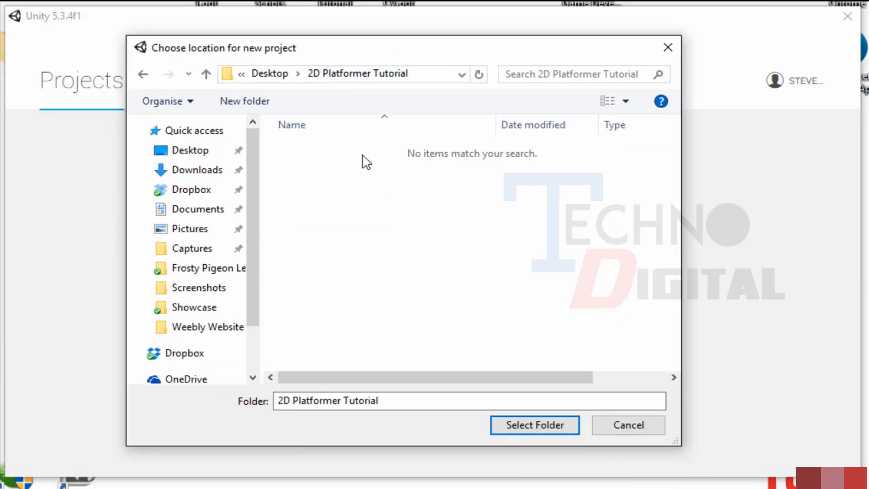
pyautogui.click(524, 426)
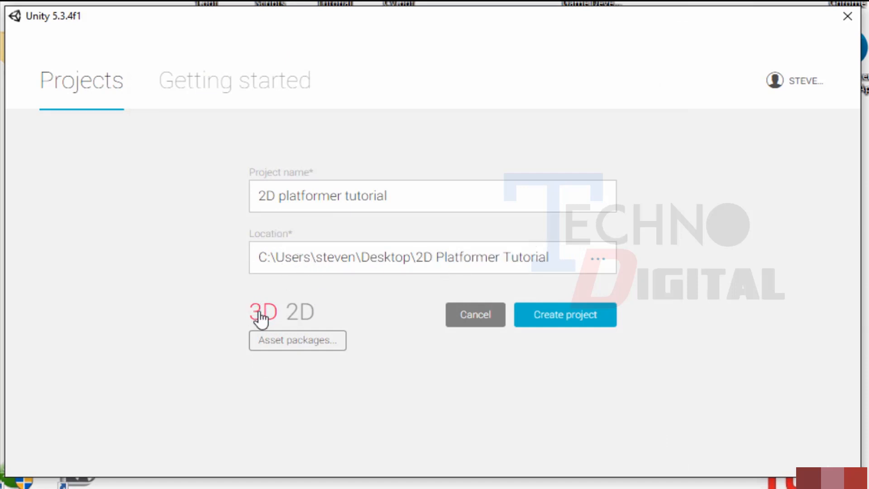
# Create the project in 2D mode with only the 2D asset package included.
pyautogui.click(297, 318)
pyautogui.click(306, 347)
pyautogui.scroll(-3, 355, 213)
pyautogui.scroll(-3, 374, 363)
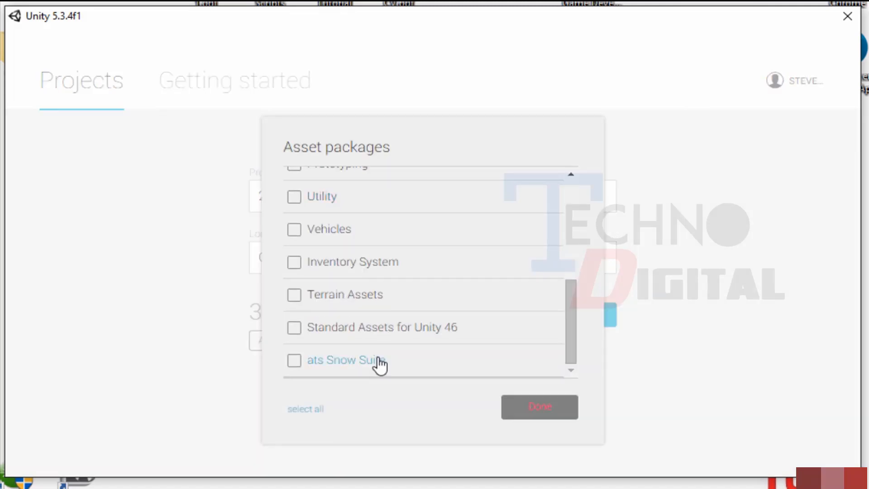
pyautogui.scroll(5, 376, 360)
pyautogui.scroll(-5, 358, 335)
pyautogui.scroll(3, 375, 361)
pyautogui.scroll(2, 343, 236)
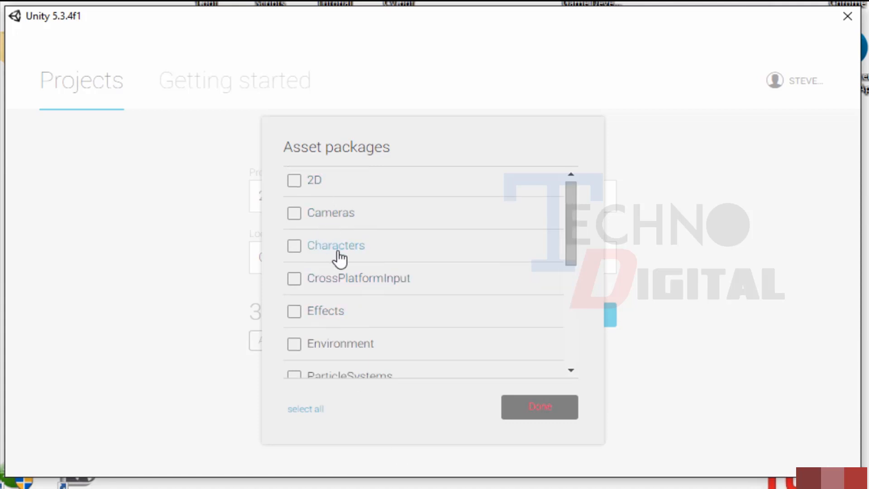
pyautogui.scroll(-2, 337, 363)
pyautogui.scroll(3, 335, 346)
pyautogui.click(297, 183)
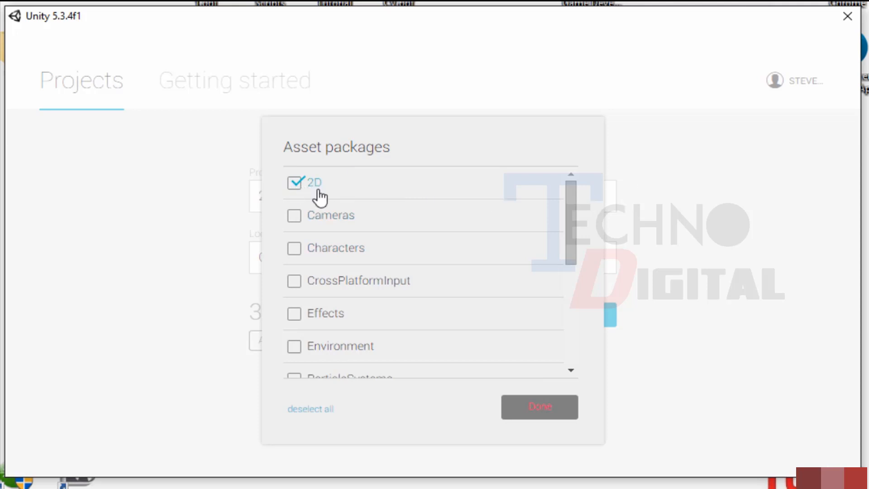
pyautogui.click(539, 406)
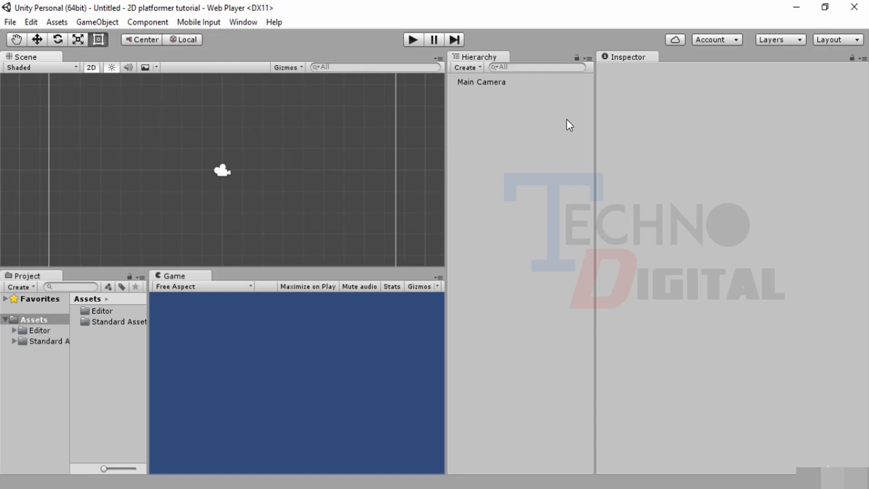
# Switch the editor to the 2 by 3 layout and dock the Project window beneath the Hierarchy.
pyautogui.click(855, 41)
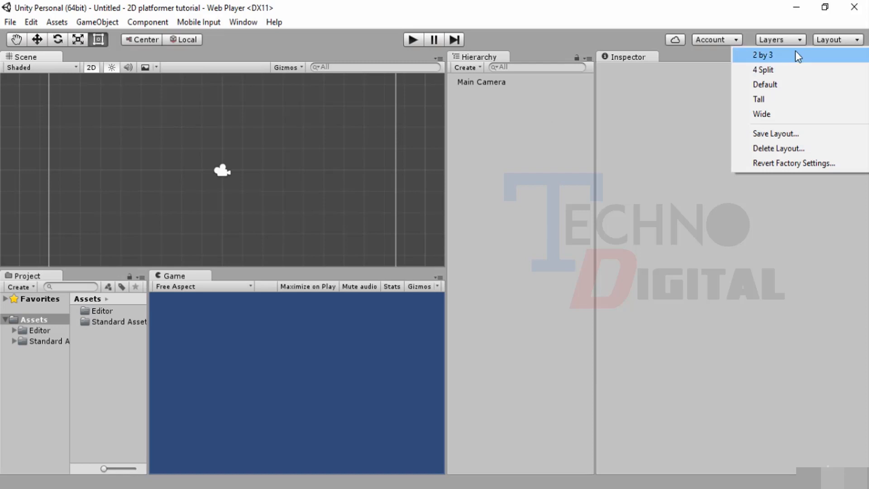
pyautogui.click(766, 57)
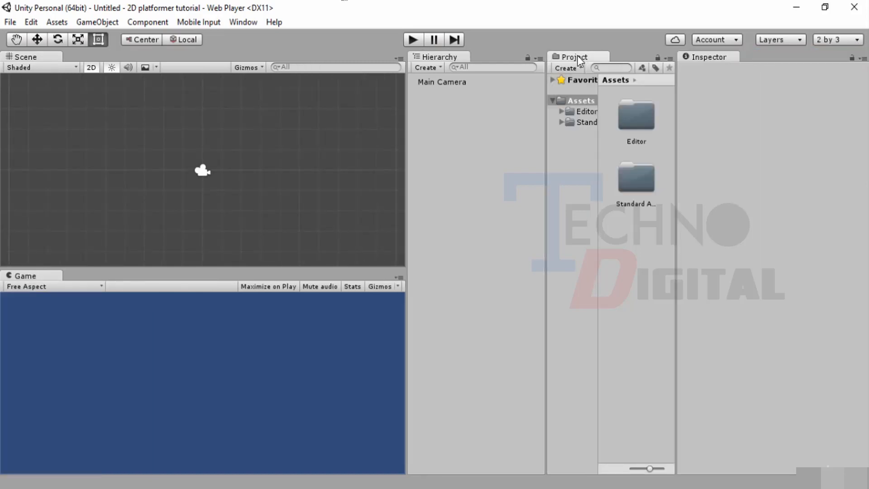
pyautogui.moveTo(580, 60); pyautogui.dragTo(476, 360)
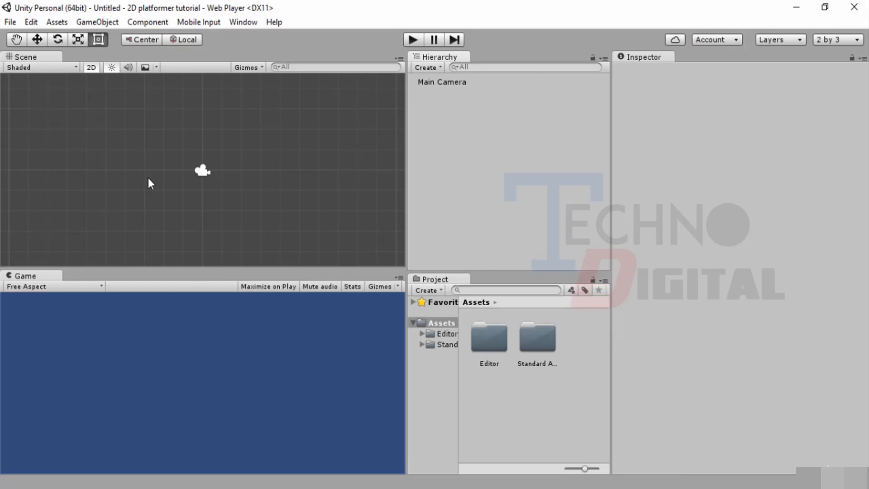
# Preview the scene in 3D perspective, return it to the 2D view and centre it on the camera.
pyautogui.click(91, 68)
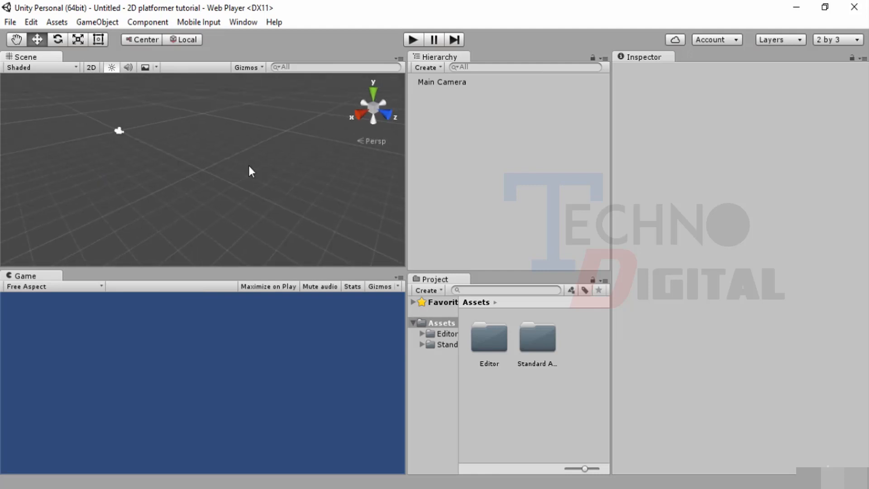
pyautogui.moveTo(252, 181); pyautogui.dragTo(312, 216, button='middle')
pyautogui.moveTo(288, 184)
pyautogui.mouseDown(button='right')
pyautogui.moveTo(156, 99)
pyautogui.moveTo(281, 174)
pyautogui.mouseUp(button='right')
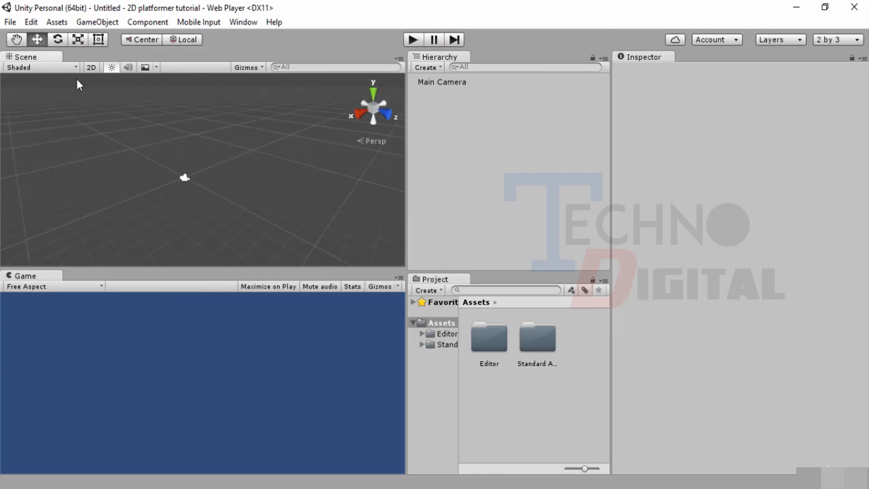
pyautogui.click(91, 68)
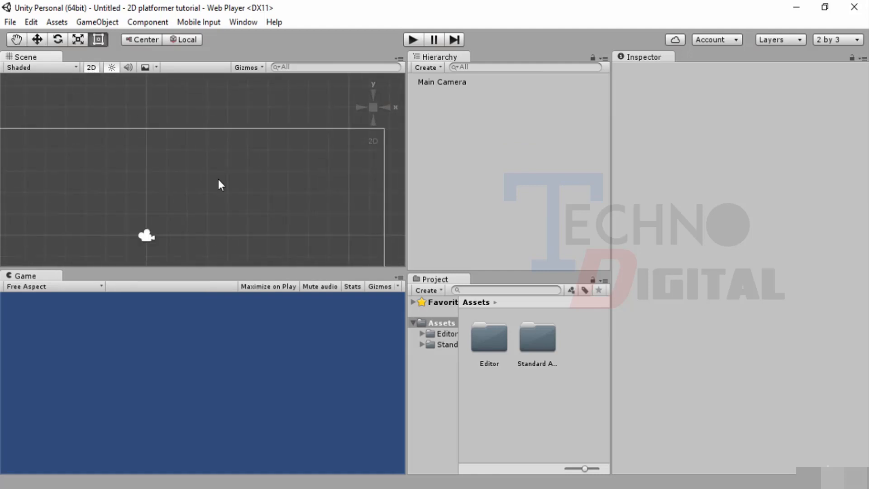
pyautogui.moveTo(220, 184); pyautogui.dragTo(271, 107, button='middle')
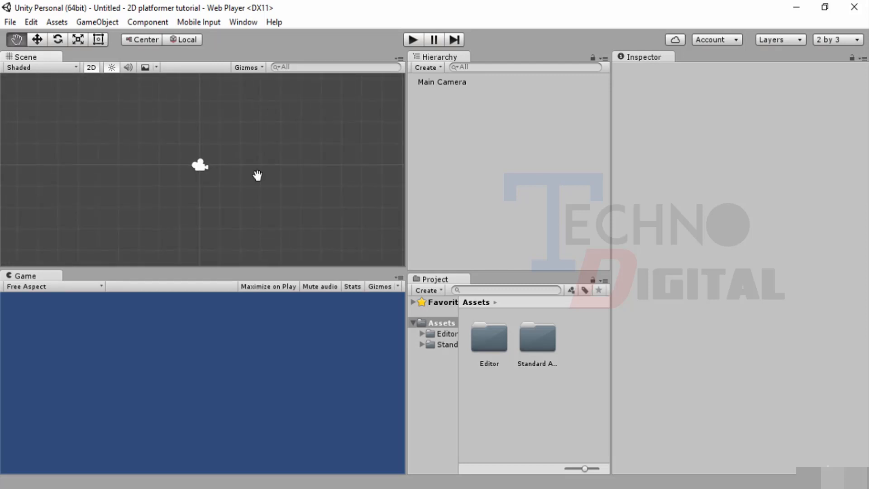
pyautogui.moveTo(256, 175); pyautogui.dragTo(283, 174, button='middle')
# Show the scene in 3D again and align the view to the Z axis (Front).
pyautogui.click(92, 68)
pyautogui.keyDown('alt'); pyautogui.moveTo(93, 75); pyautogui.dragTo(228, 141); pyautogui.keyUp('alt')
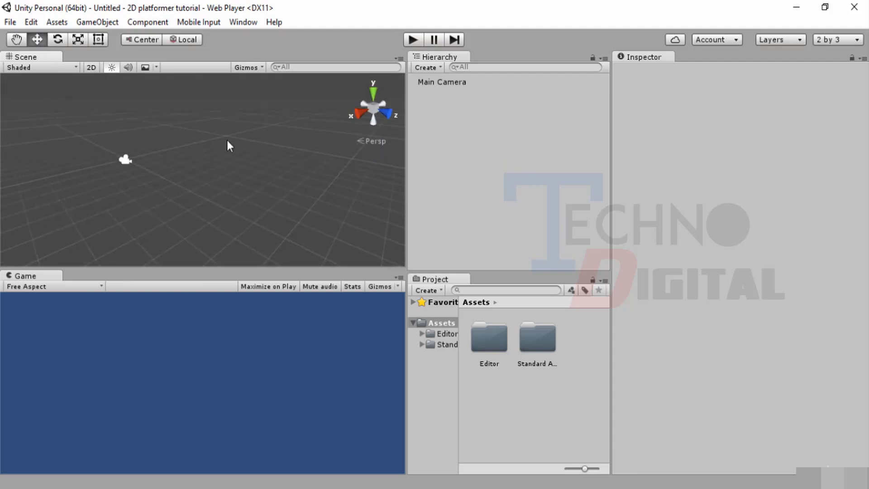
pyautogui.click(390, 114)
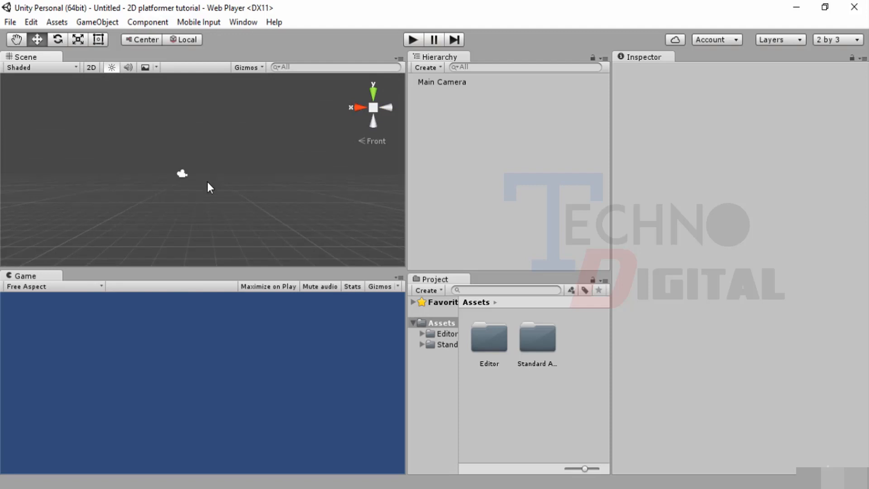
pyautogui.moveTo(207, 181); pyautogui.dragTo(199, 239, button='middle')
# Select the Main Camera and inspect its background colour setting without changing it.
pyautogui.click(179, 210)
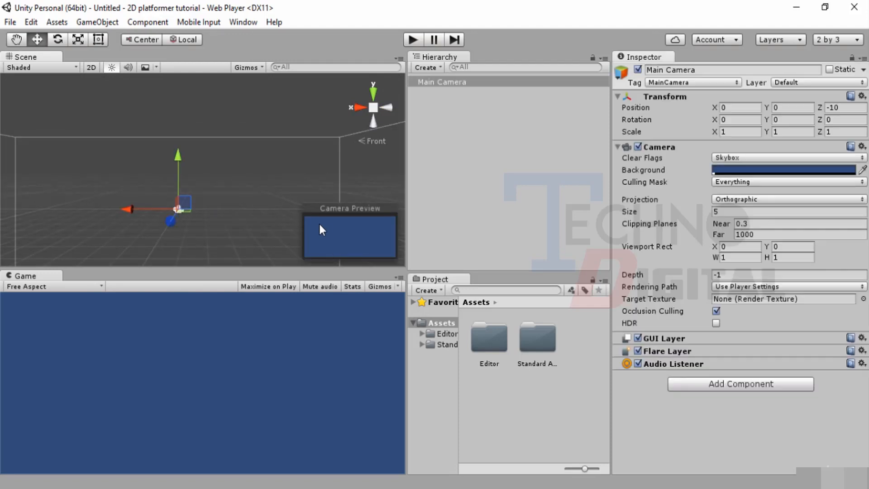
pyautogui.click(764, 170)
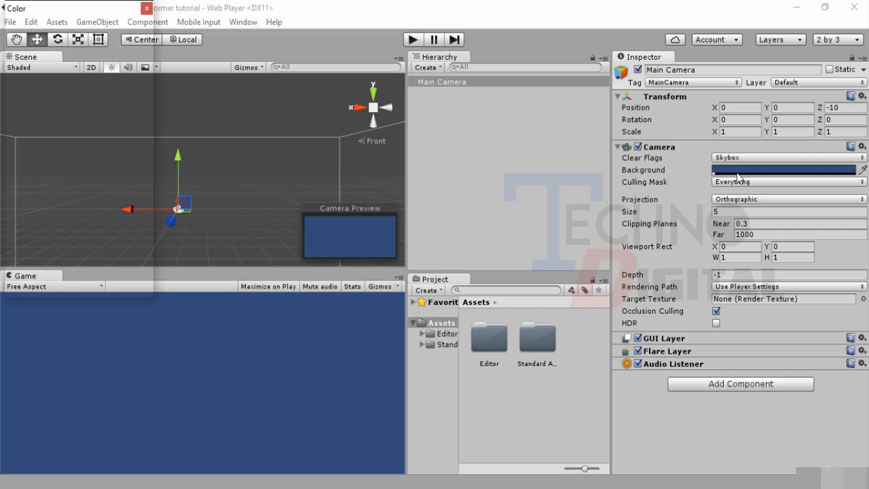
pyautogui.click(144, 9)
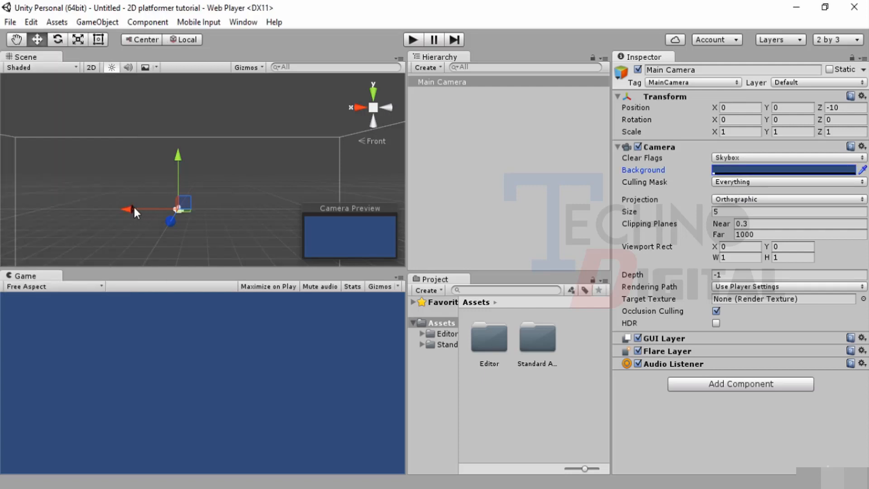
# Move the Main Camera along its three axes to about X 0.47, Y 0.05, Z -10.9.
pyautogui.moveTo(134, 207)
pyautogui.mouseDown()
pyautogui.moveTo(183, 208)
pyautogui.moveTo(140, 200)
pyautogui.moveTo(102, 207)
pyautogui.moveTo(136, 209)
pyautogui.mouseUp()
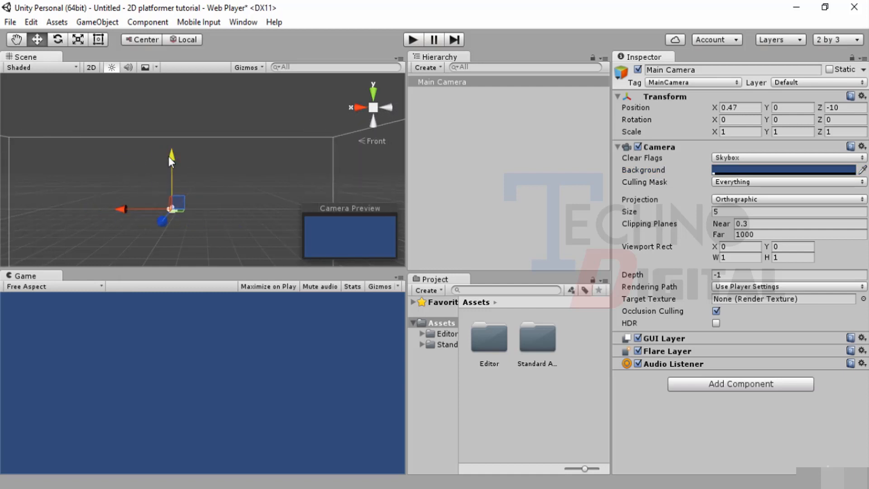
pyautogui.moveTo(168, 156)
pyautogui.mouseDown()
pyautogui.moveTo(172, 129)
pyautogui.moveTo(171, 167)
pyautogui.moveTo(169, 158)
pyautogui.mouseUp()
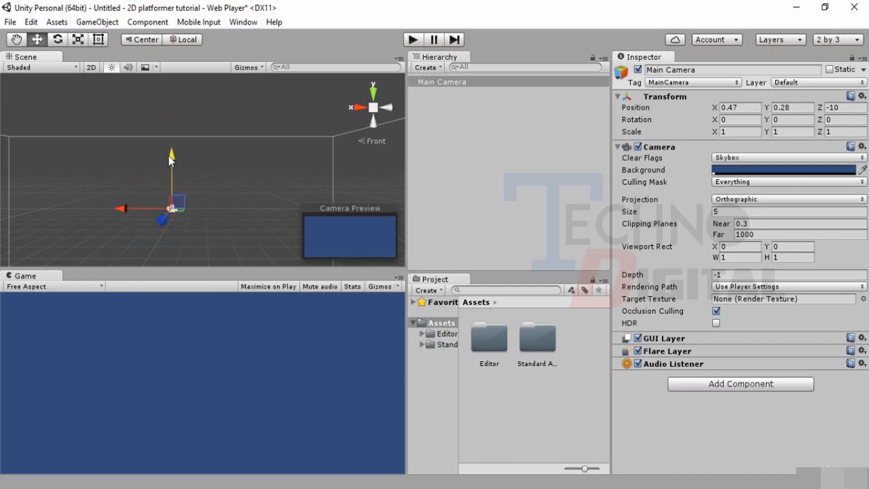
pyautogui.moveTo(159, 223)
pyautogui.mouseDown()
pyautogui.moveTo(148, 224)
pyautogui.moveTo(150, 197)
pyautogui.moveTo(173, 175)
pyautogui.moveTo(160, 237)
pyautogui.moveTo(172, 166)
pyautogui.moveTo(167, 220)
pyautogui.moveTo(183, 155)
pyautogui.moveTo(174, 231)
pyautogui.mouseUp()
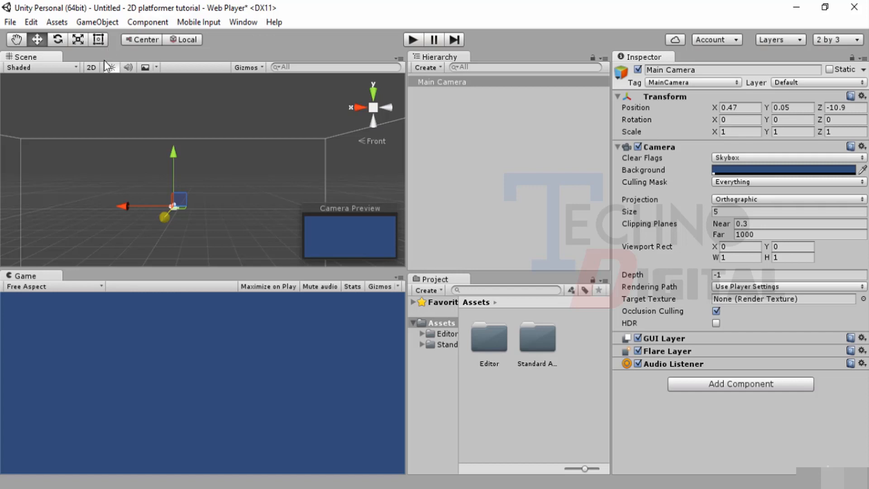
# Return the scene to 2D, shrink the Main Camera's frame to a size of about 4.74, and deselect the camera.
pyautogui.click(91, 67)
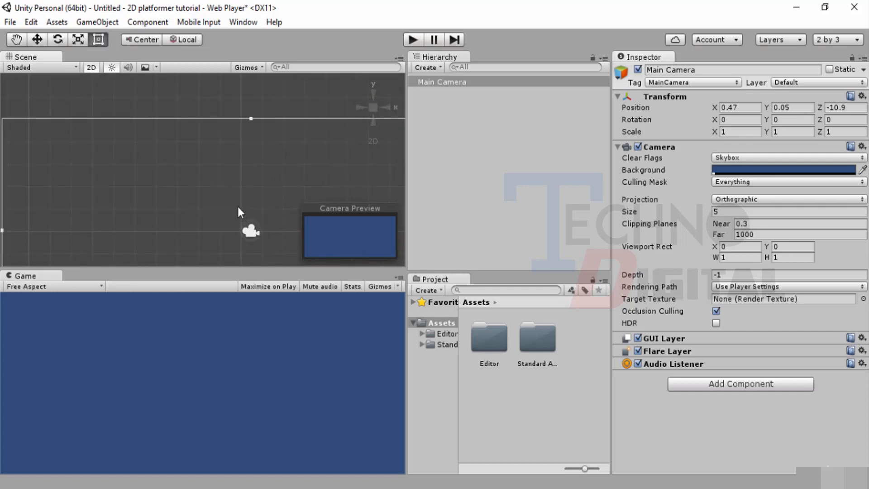
pyautogui.press('t')
pyautogui.scroll(-4, 236, 199)
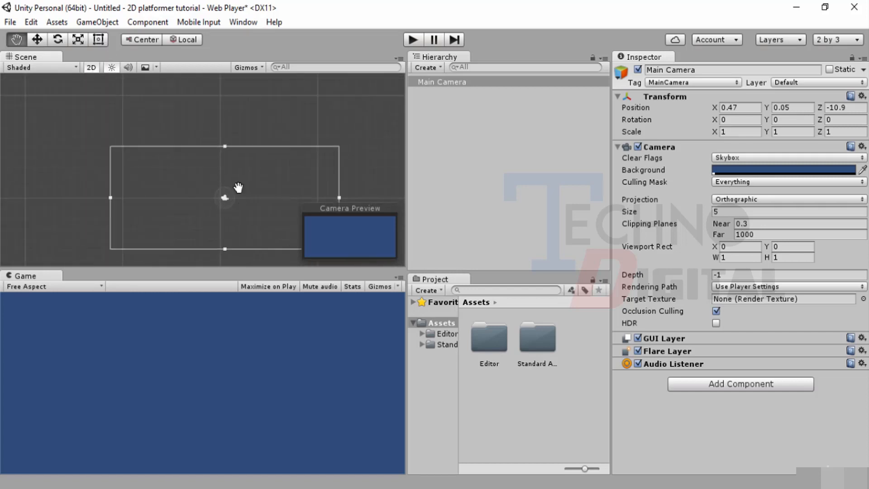
pyautogui.moveTo(237, 188); pyautogui.dragTo(191, 163, button='middle')
pyautogui.moveTo(175, 116); pyautogui.dragTo(195, 118)
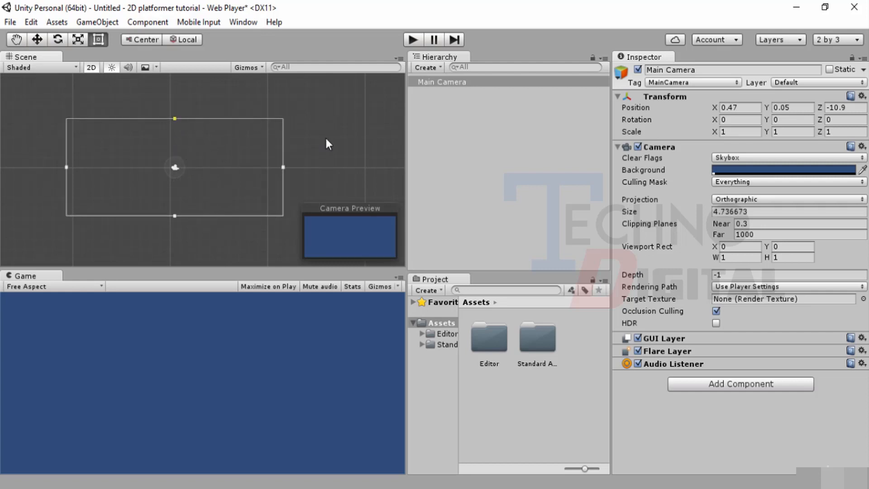
pyautogui.click(497, 172)
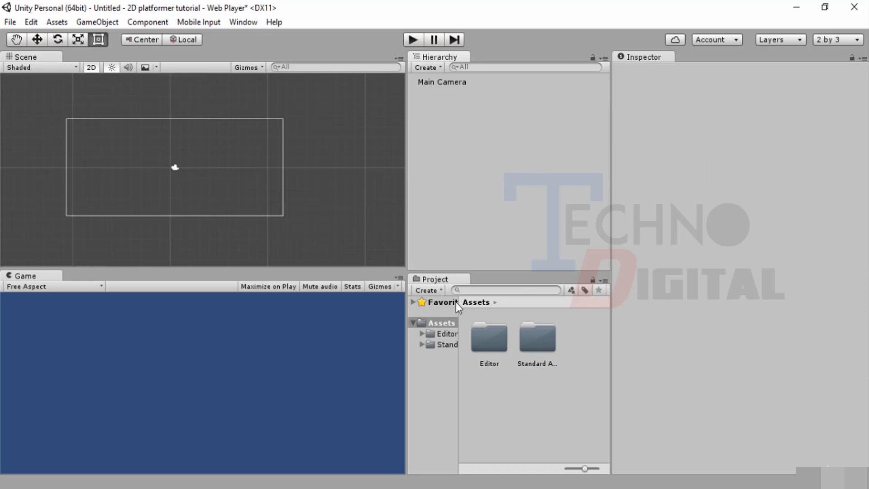
# Display the project assets as a compact list and widen the folder tree so folder names fit.
pyautogui.moveTo(585, 468); pyautogui.dragTo(565, 469)
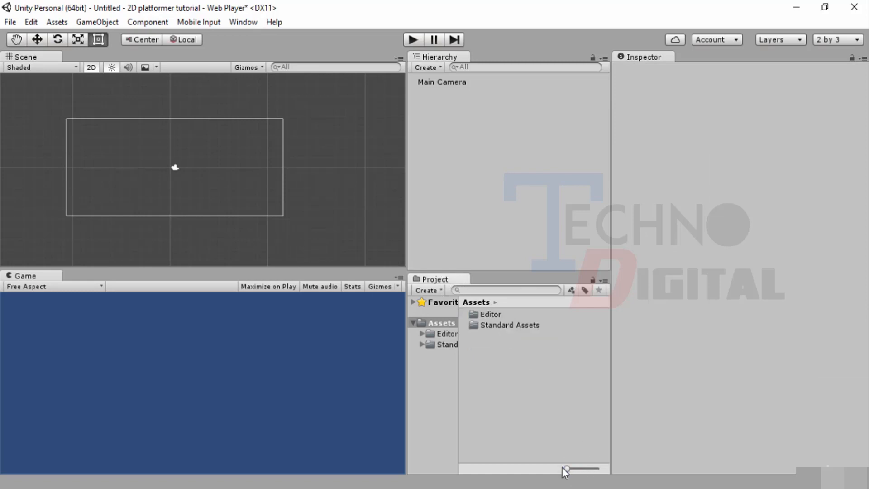
pyautogui.moveTo(459, 394); pyautogui.dragTo(494, 398)
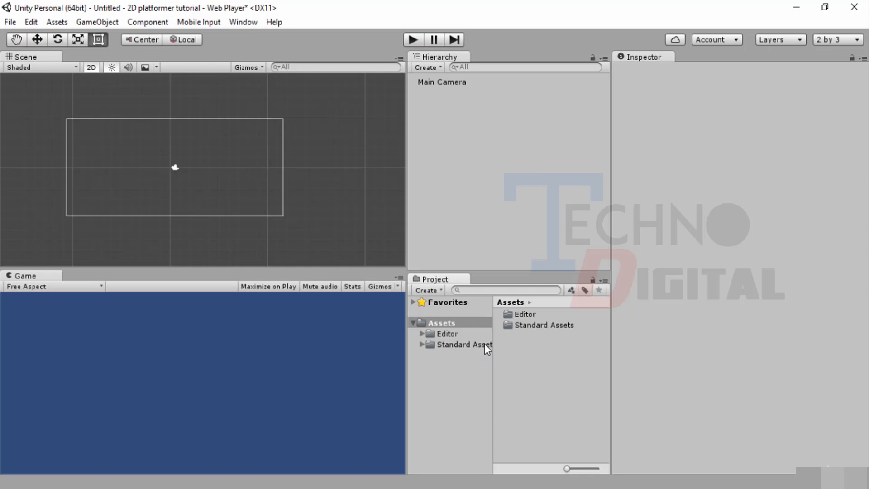
# View the contents of the Editor and Standard Assets folders, then collapse the Assets folder tree.
pyautogui.click(429, 334)
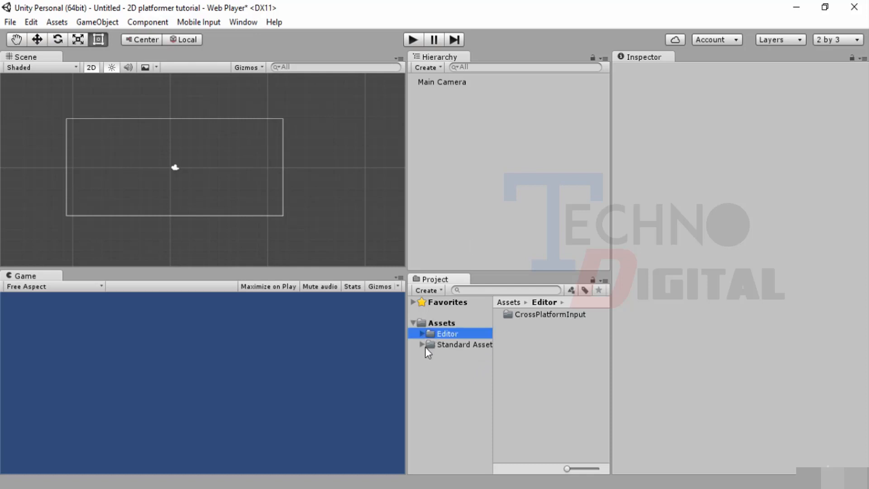
pyautogui.click(428, 346)
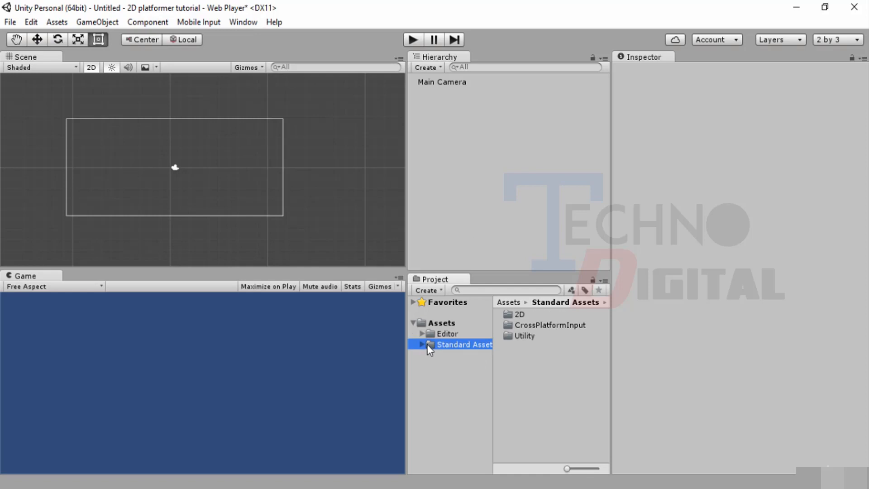
pyautogui.click(414, 323)
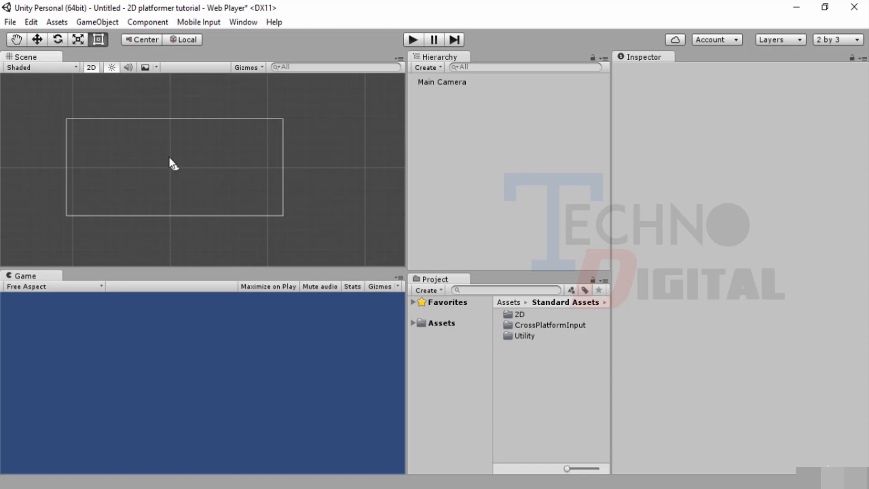
pyautogui.scroll(5, 186, 165)
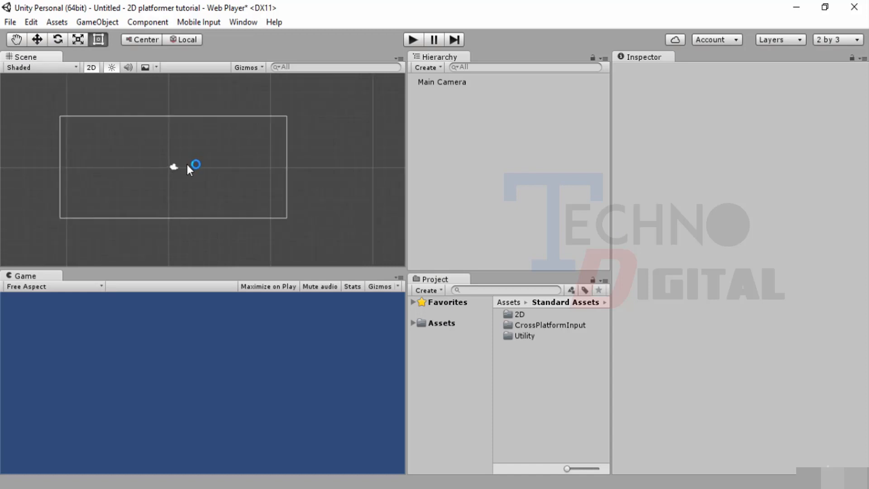
pyautogui.scroll(-4, 185, 164)
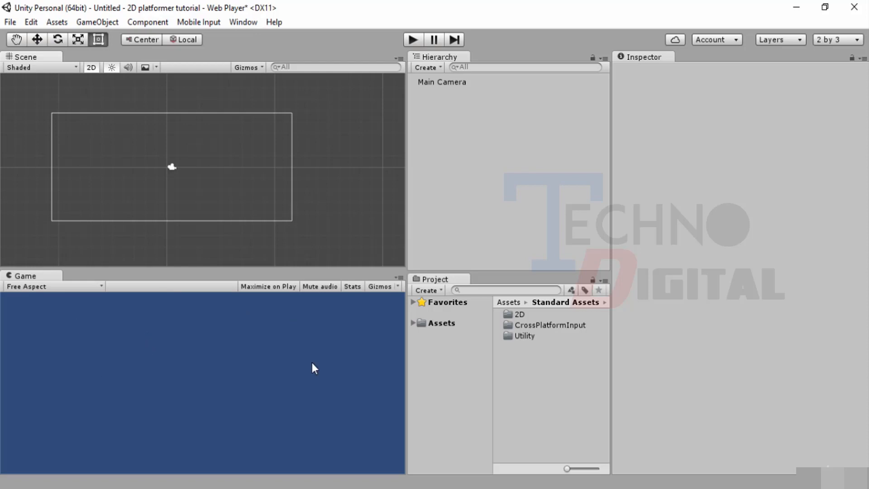
pyautogui.click(444, 83)
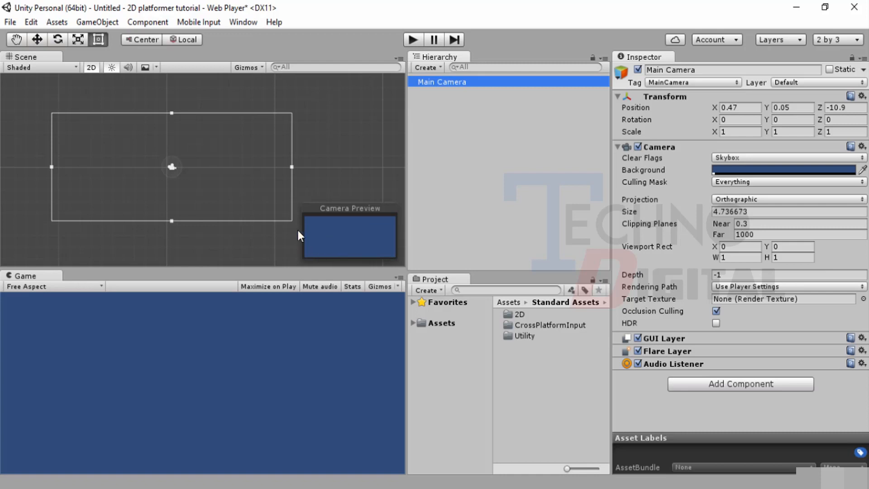
pyautogui.moveTo(171, 166); pyautogui.dragTo(241, 174)
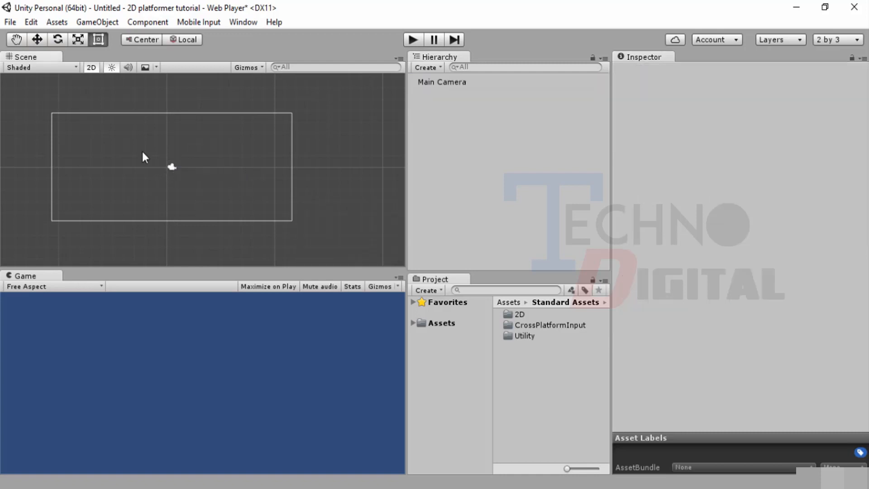
pyautogui.click(434, 85)
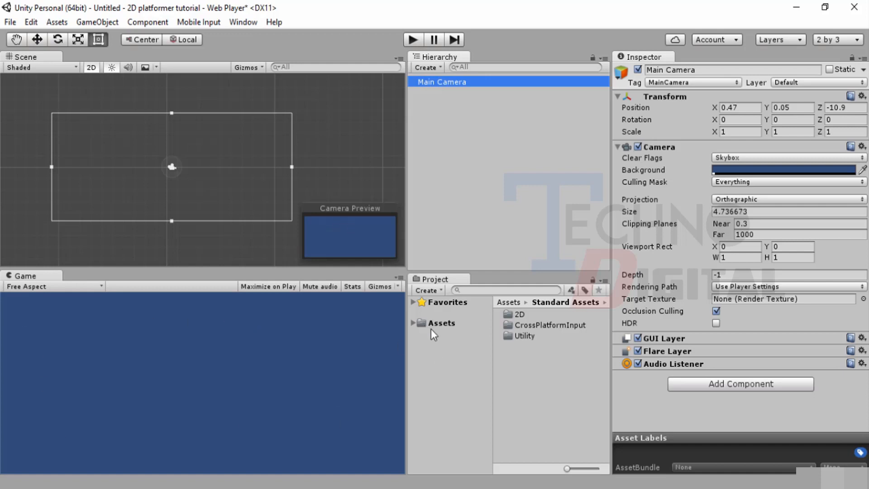
# From Standard Assets' 2D Prefabs folder, place CharacterRobotBoy in the scene, replacing a first trial copy with one at about X 4.22, Y 2.81.
pyautogui.doubleClick(509, 314)
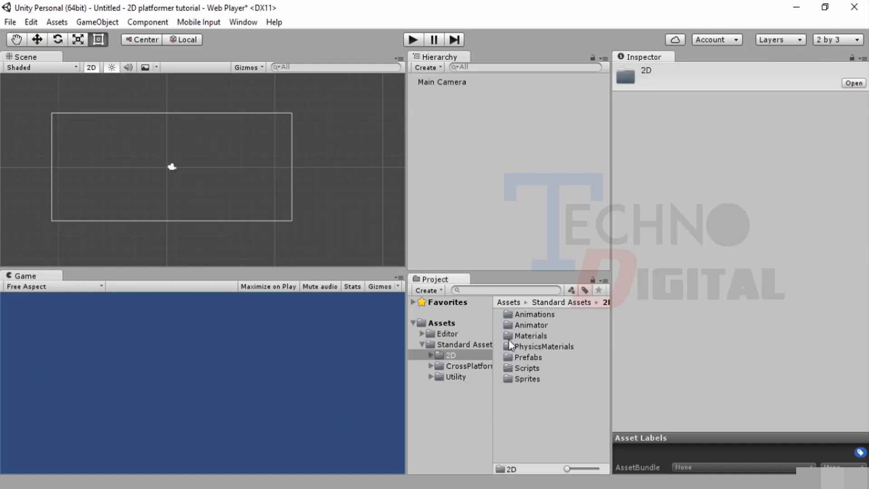
pyautogui.doubleClick(506, 357)
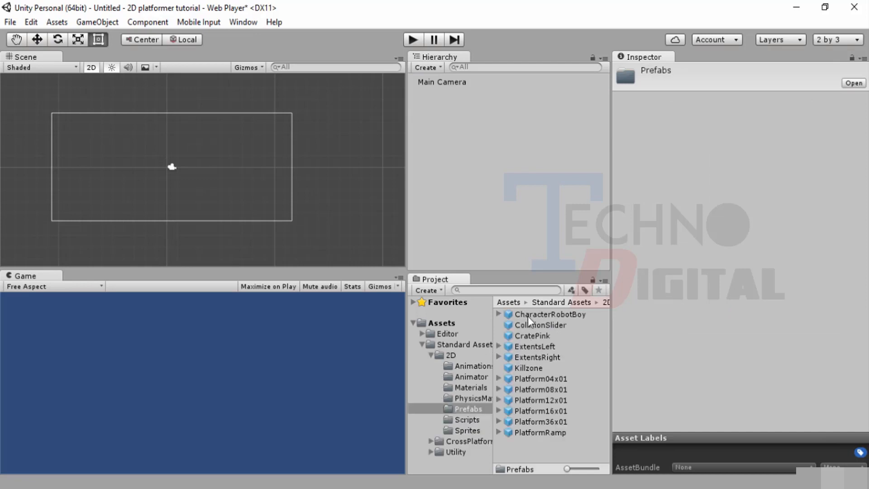
pyautogui.moveTo(528, 316); pyautogui.dragTo(157, 196)
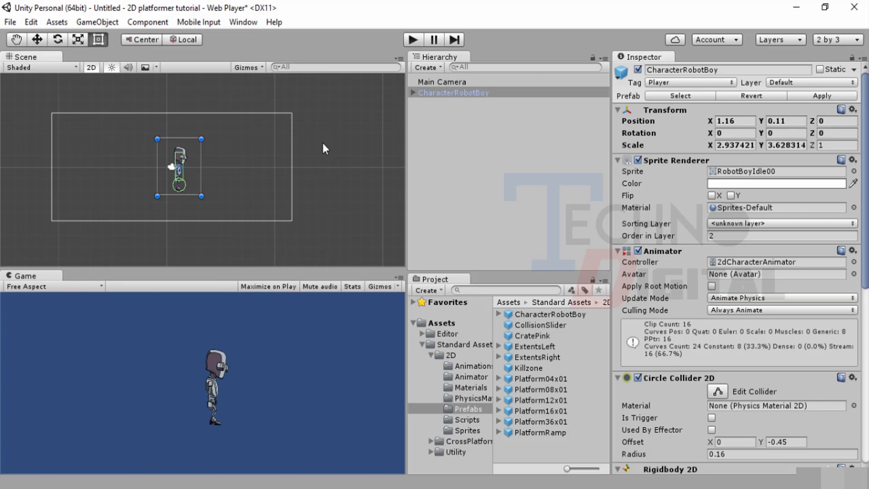
pyautogui.press('Delete')
pyautogui.moveTo(513, 318); pyautogui.dragTo(213, 135)
pyautogui.click(437, 105)
# Shrink the Main Camera's frame to a size of about 4.48 and deselect the camera.
pyautogui.click(457, 81)
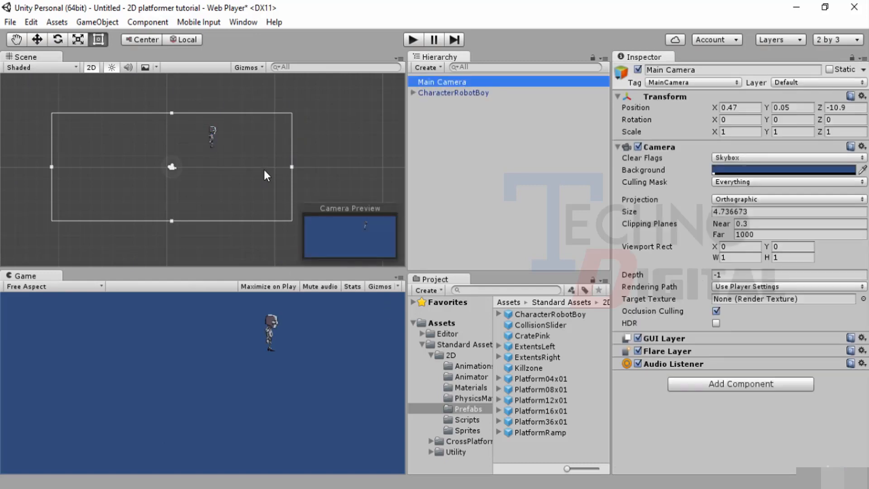
pyautogui.moveTo(292, 167); pyautogui.dragTo(303, 191)
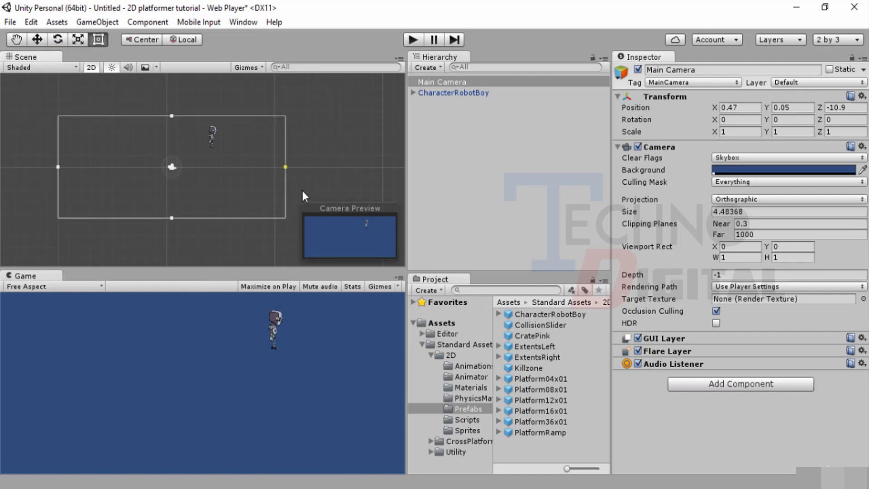
pyautogui.click(431, 113)
# Rename the CharacterRobotBoy object in the scene as RobotBoy.
pyautogui.click(434, 95)
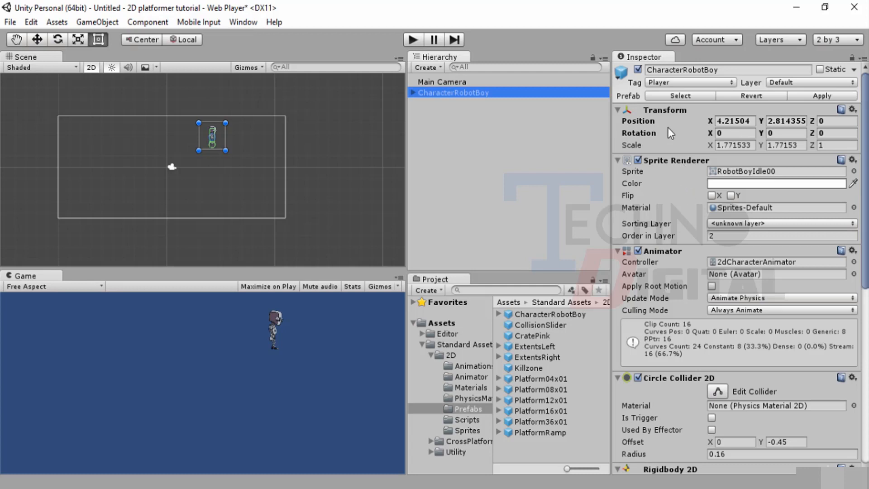
pyautogui.click(684, 70)
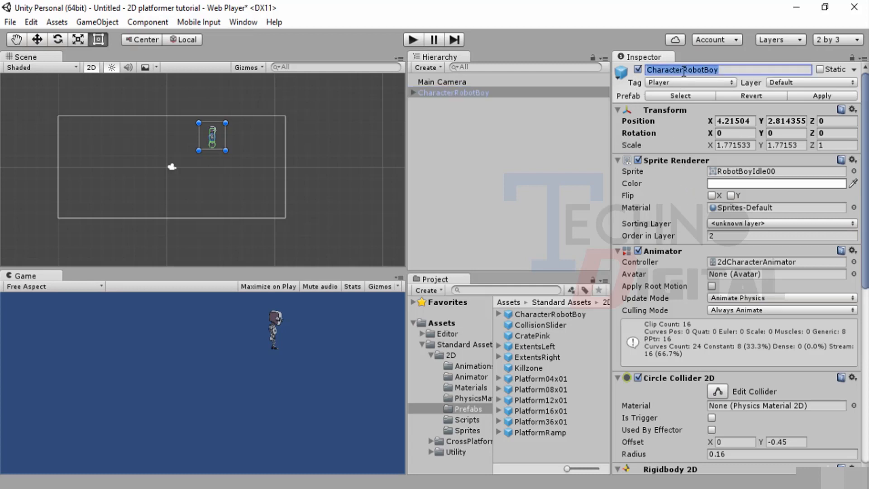
pyautogui.write('Robo')
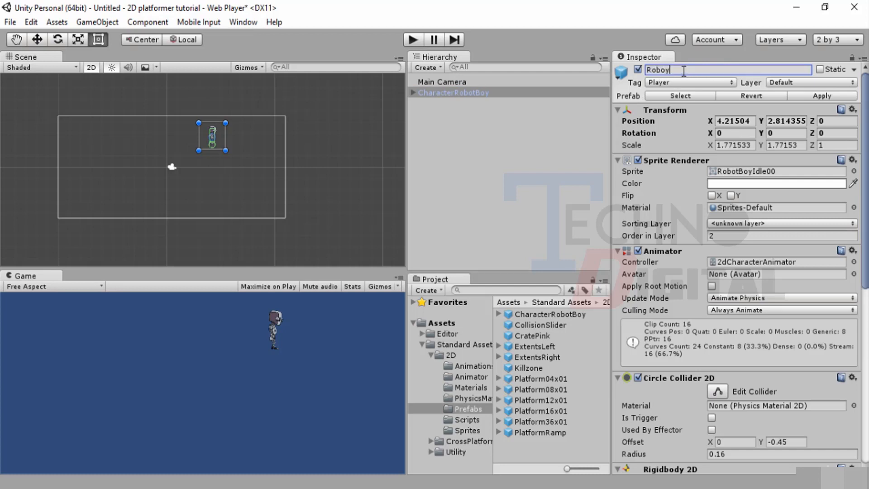
pyautogui.write('tBoy')
pyautogui.press('Return')
# Add a custom layer named Player as User Layer 8 and check RobotBoy's list of available layers.
pyautogui.click(843, 83)
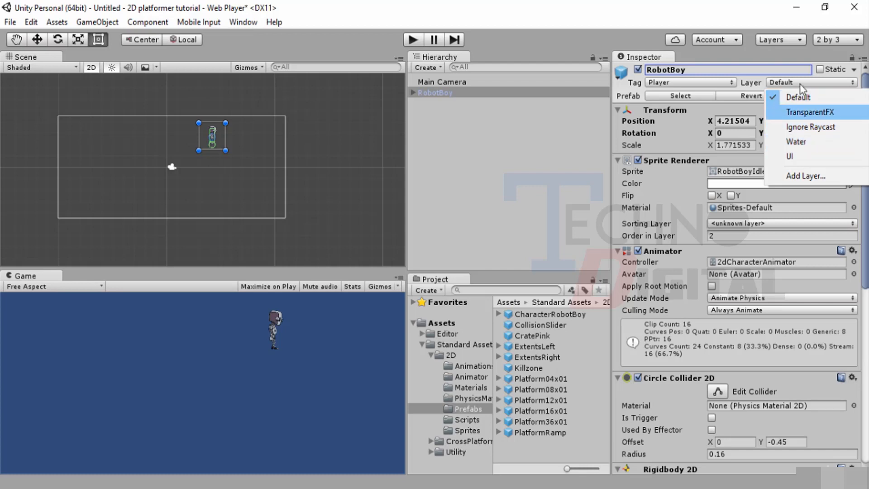
pyautogui.click(797, 175)
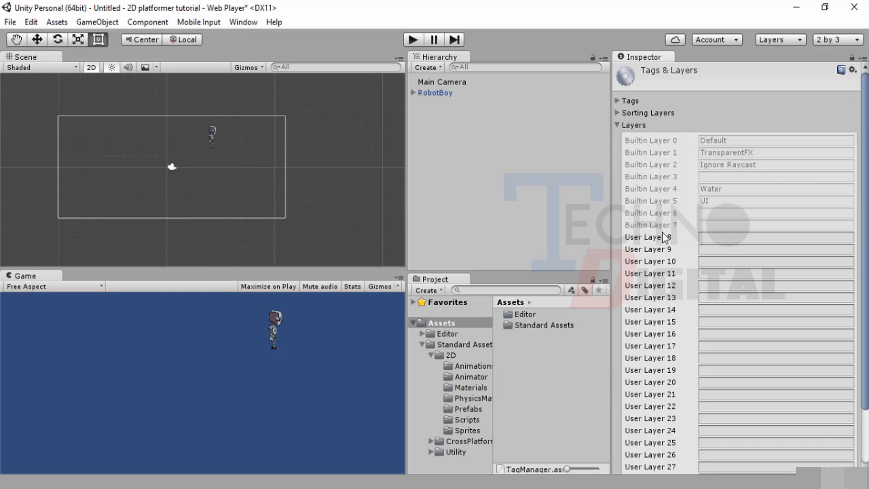
pyautogui.click(712, 141)
pyautogui.click(719, 156)
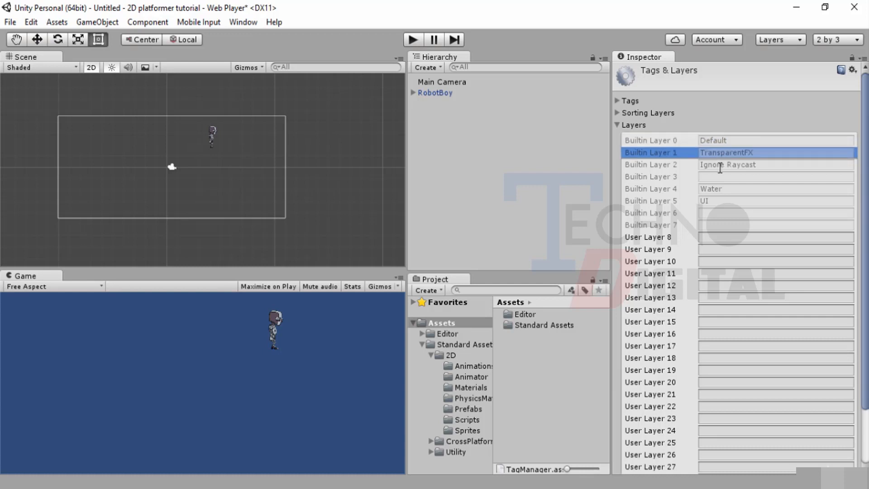
pyautogui.click(720, 168)
pyautogui.click(719, 186)
pyautogui.click(718, 201)
pyautogui.click(715, 213)
pyautogui.click(713, 225)
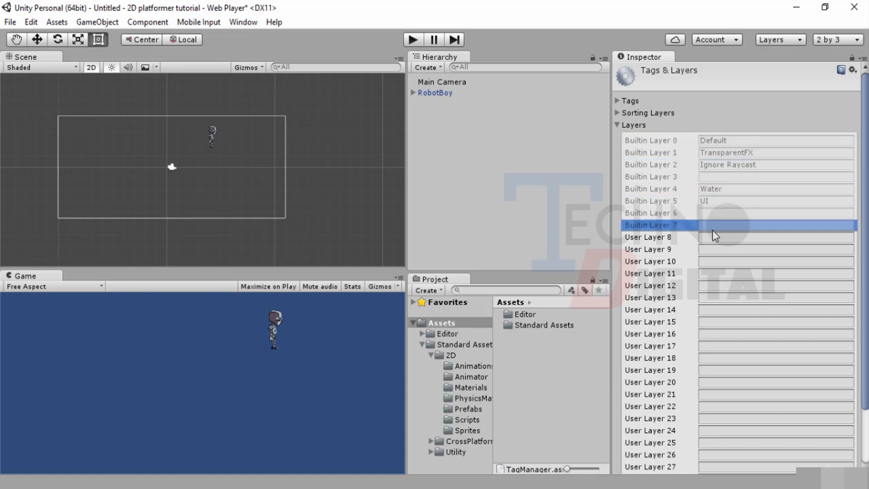
pyautogui.click(711, 236)
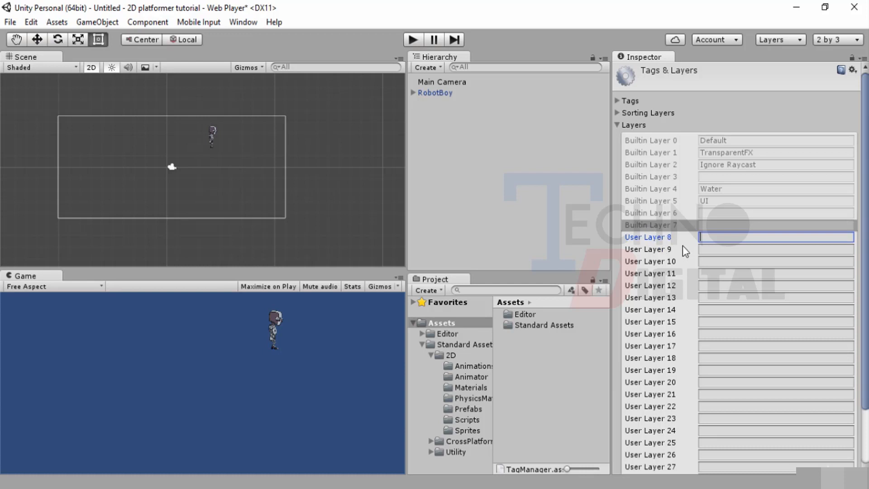
pyautogui.write('Player')
pyautogui.click(448, 93)
pyautogui.click(810, 82)
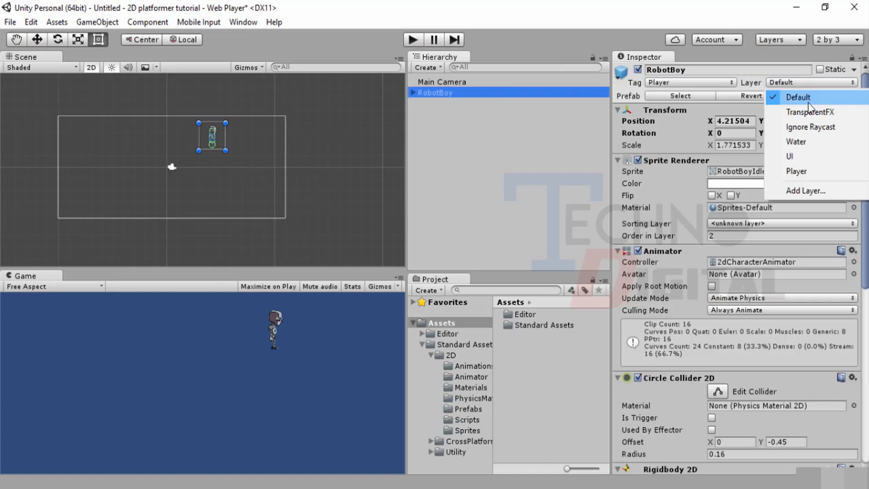
# Reorder the scene objects so that Main Camera sits below RobotBoy, and clear the selection.
pyautogui.click(448, 126)
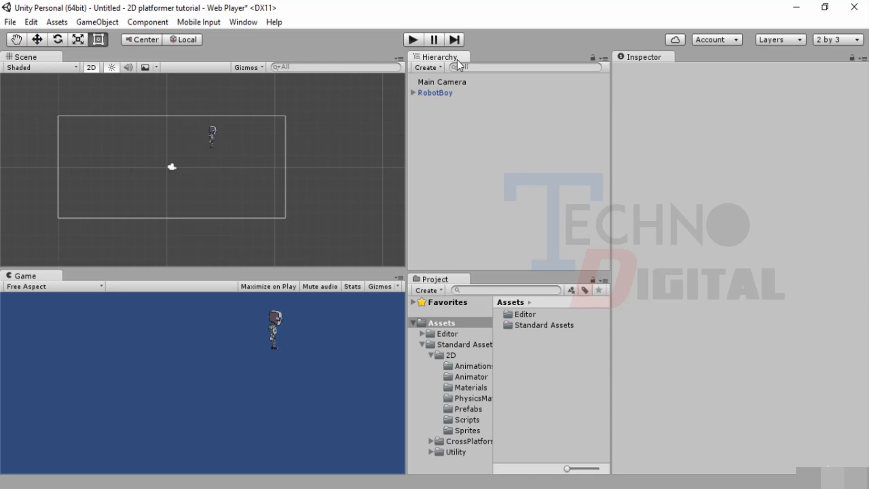
pyautogui.click(439, 84)
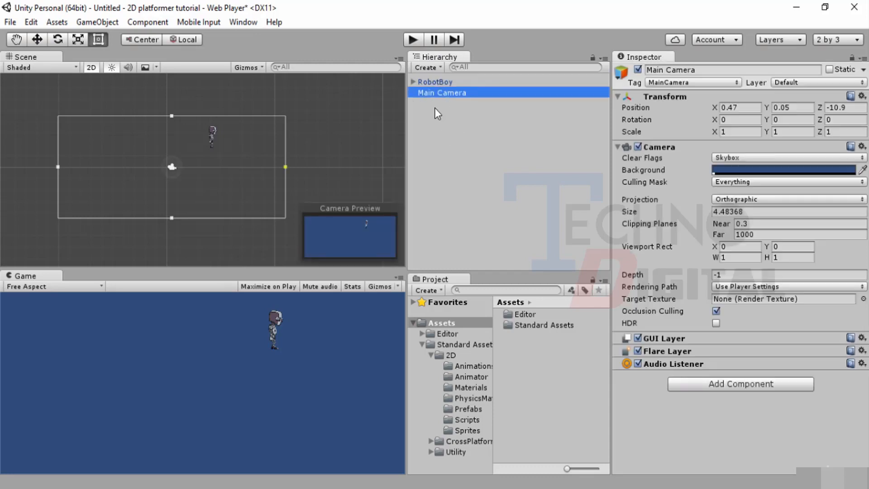
pyautogui.click(435, 108)
# Assign RobotBoy and all of its child objects to the Player layer.
pyautogui.click(437, 83)
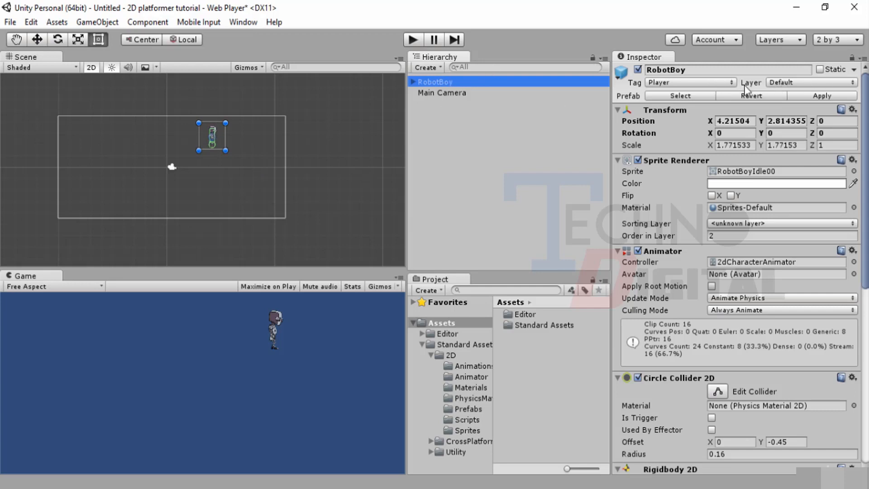
pyautogui.click(853, 84)
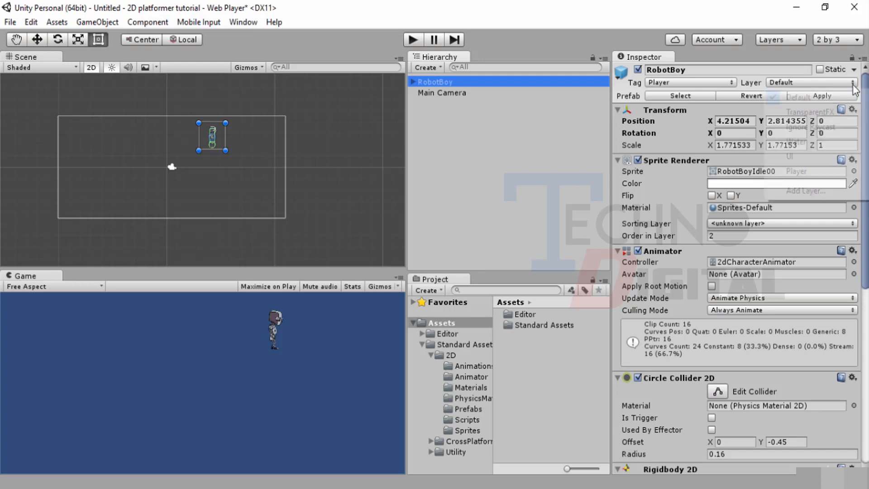
pyautogui.click(798, 171)
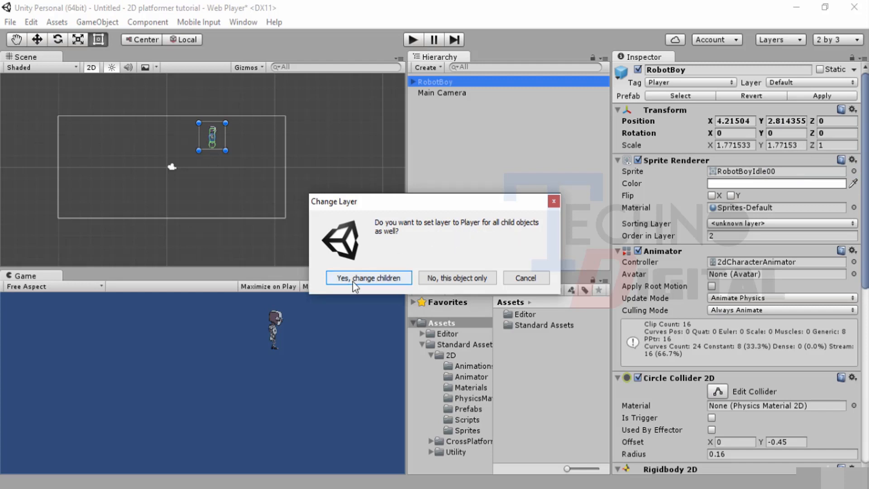
pyautogui.click(369, 278)
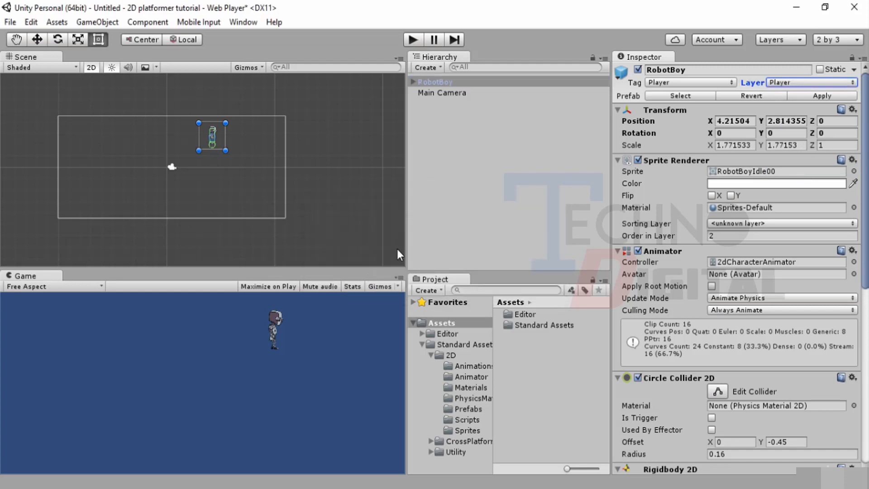
# Expand RobotBoy and compare the properties of its child objects GroundCheck and CeilingCheck.
pyautogui.click(413, 82)
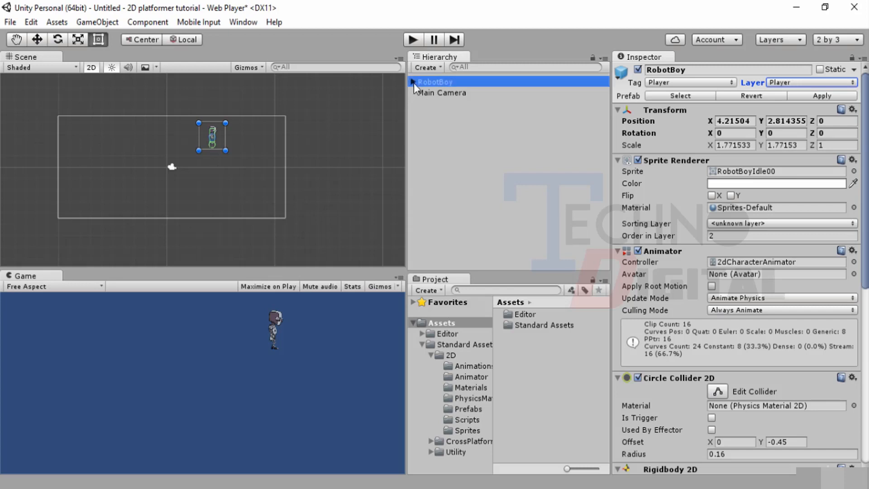
pyautogui.click(436, 92)
pyautogui.click(442, 104)
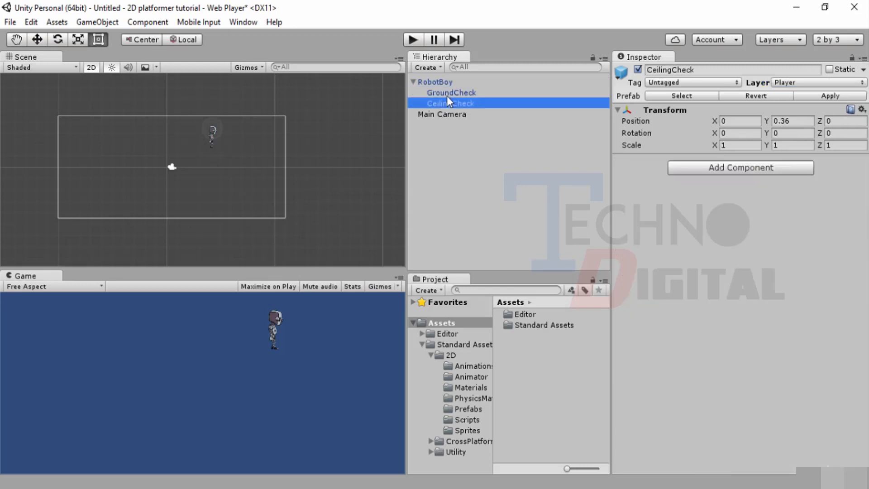
pyautogui.click(447, 95)
pyautogui.click(447, 105)
pyautogui.click(447, 94)
pyautogui.click(446, 104)
pyautogui.click(450, 95)
# Examine where the GroundCheck object is located at RobotBoy's feet in the scene.
pyautogui.scroll(4, 223, 126)
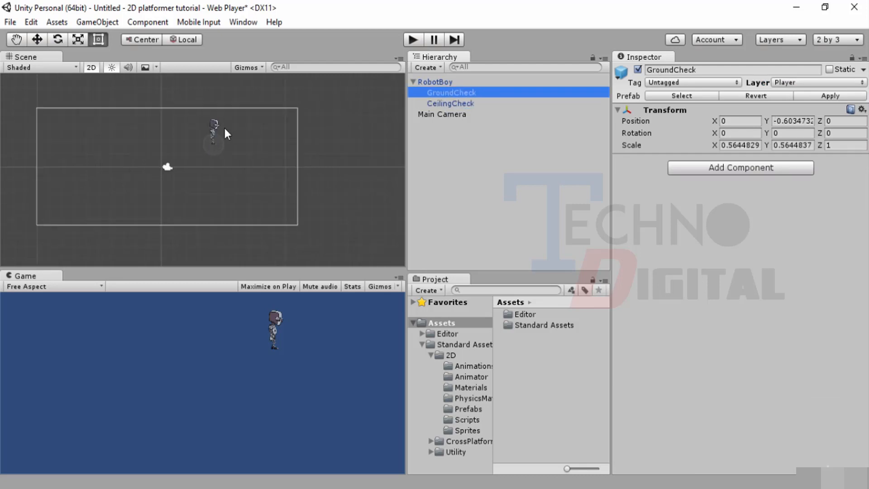
pyautogui.scroll(10, 226, 122)
pyautogui.moveTo(244, 123)
pyautogui.mouseDown(button='middle')
pyautogui.moveTo(203, 215)
pyautogui.moveTo(241, 139)
pyautogui.mouseUp(button='middle')
pyautogui.scroll(6, 203, 195)
pyautogui.scroll(6, 241, 156)
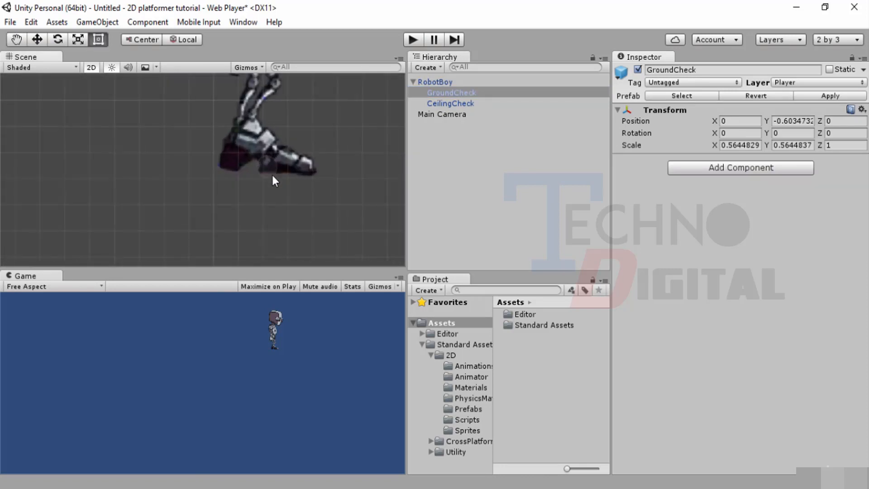
pyautogui.scroll(2, 268, 177)
pyautogui.moveTo(294, 184); pyautogui.dragTo(224, 173, button='middle')
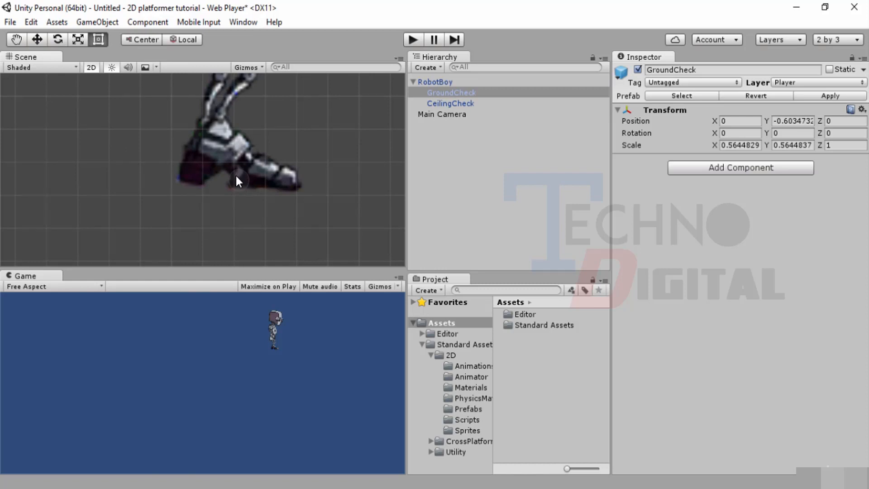
pyautogui.scroll(-2, 243, 155)
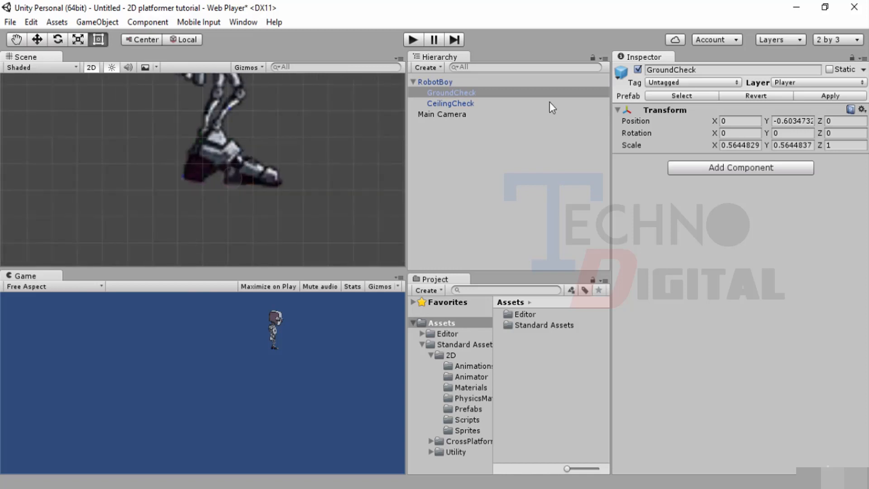
# Examine where the CeilingCheck object is located at RobotBoy's head, and compare it with GroundCheck.
pyautogui.click(444, 103)
pyautogui.scroll(-5, 194, 165)
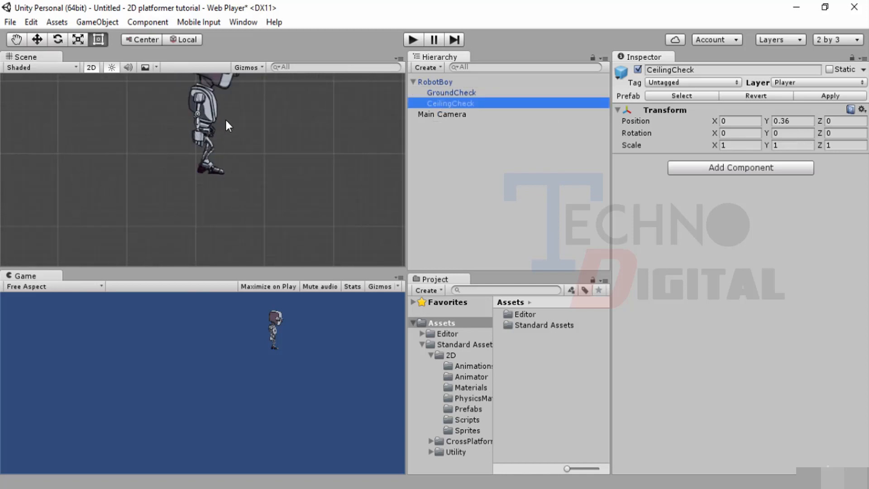
pyautogui.scroll(-6, 221, 111)
pyautogui.moveTo(221, 92); pyautogui.dragTo(218, 137, button='middle')
pyautogui.scroll(4, 207, 153)
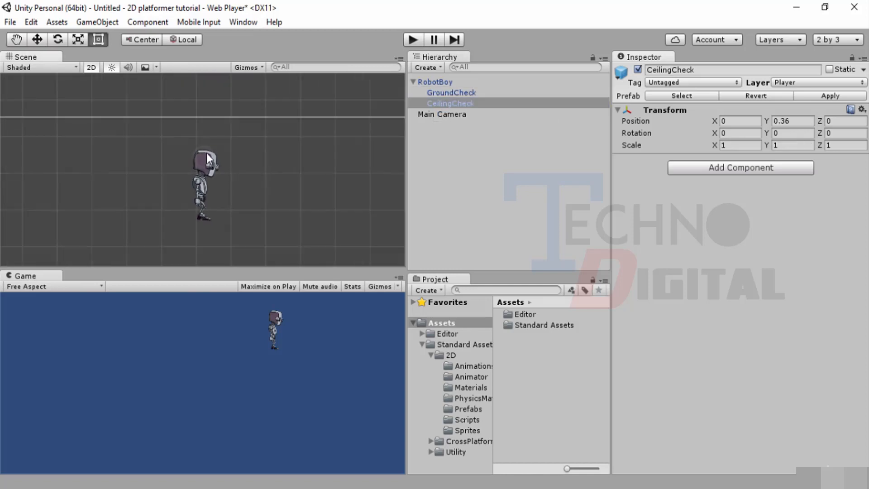
pyautogui.scroll(1, 206, 150)
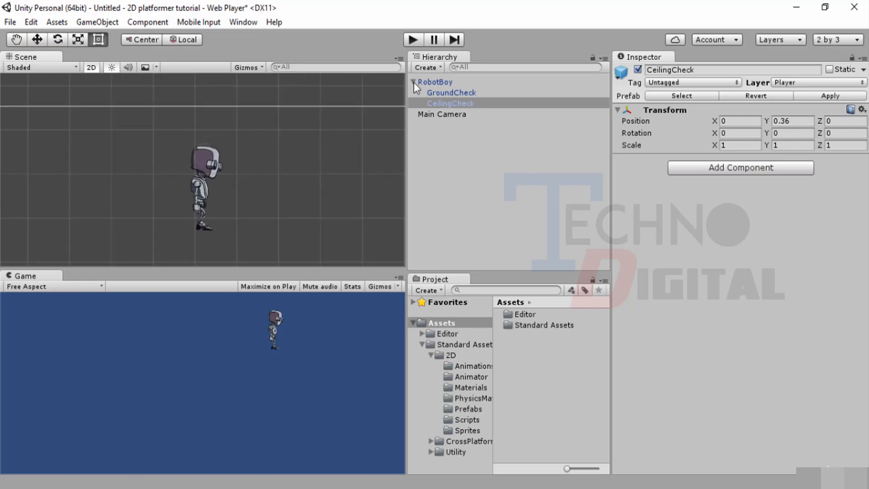
pyautogui.click(445, 93)
pyautogui.click(446, 107)
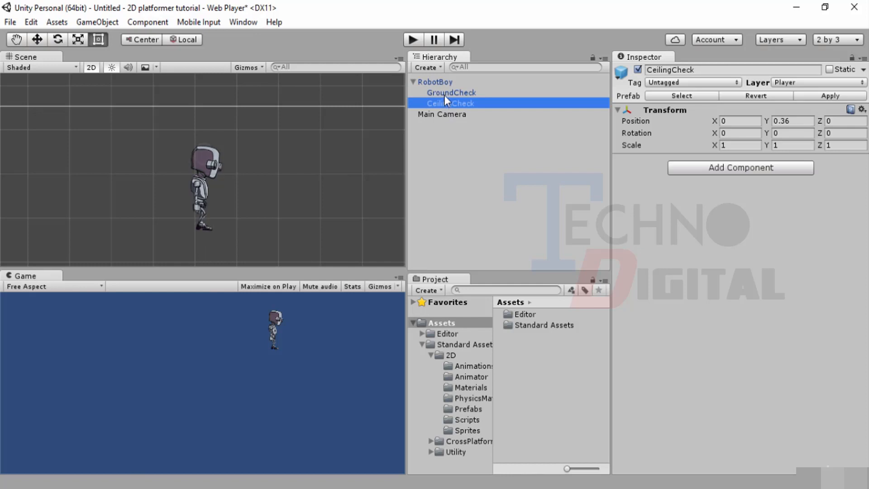
# Detach CeilingCheck from RobotBoy so it becomes a separate root object, accepting that the prefab instance breaks.
pyautogui.click(444, 95)
pyautogui.click(443, 105)
pyautogui.click(444, 92)
pyautogui.click(441, 104)
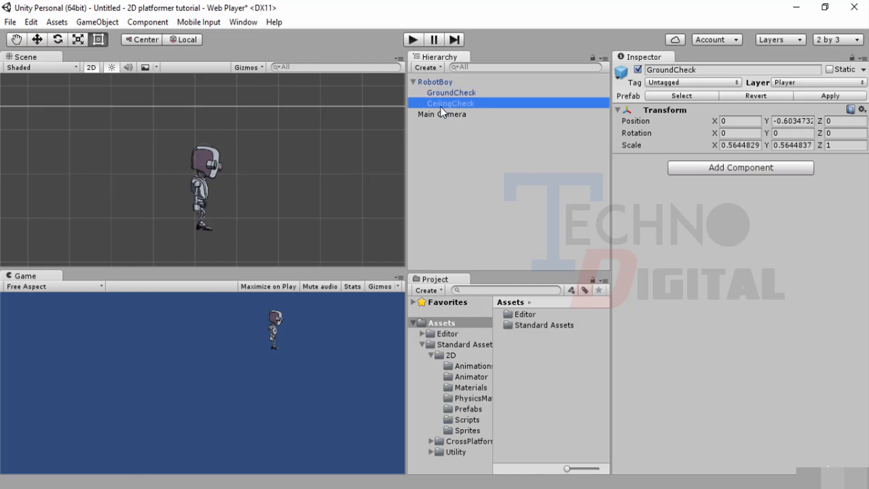
pyautogui.moveTo(427, 139); pyautogui.dragTo(427, 141)
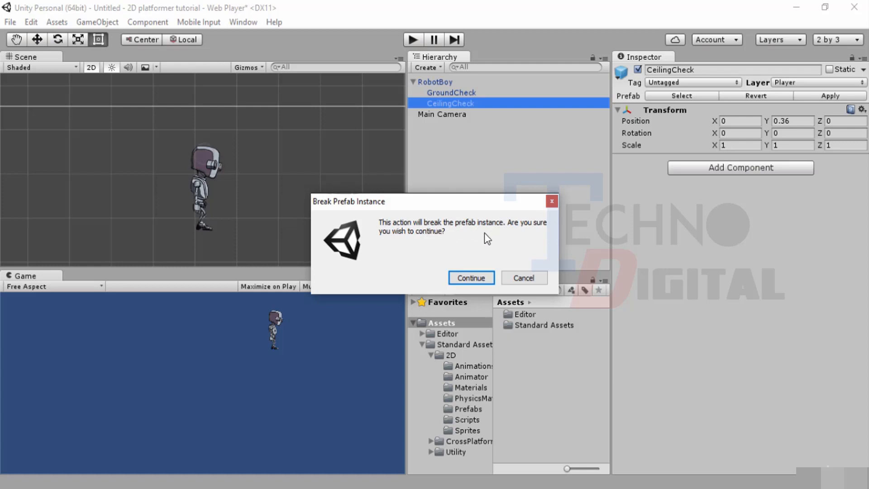
pyautogui.click(473, 276)
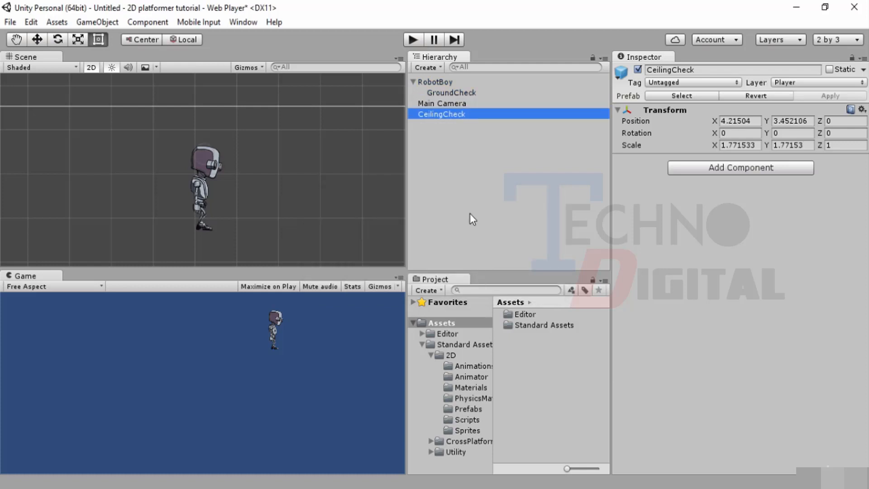
pyautogui.click(470, 213)
# Compare the detached CeilingCheck with GroundCheck, collapsing and expanding RobotBoy to see which objects are its children.
pyautogui.click(439, 114)
pyautogui.click(433, 94)
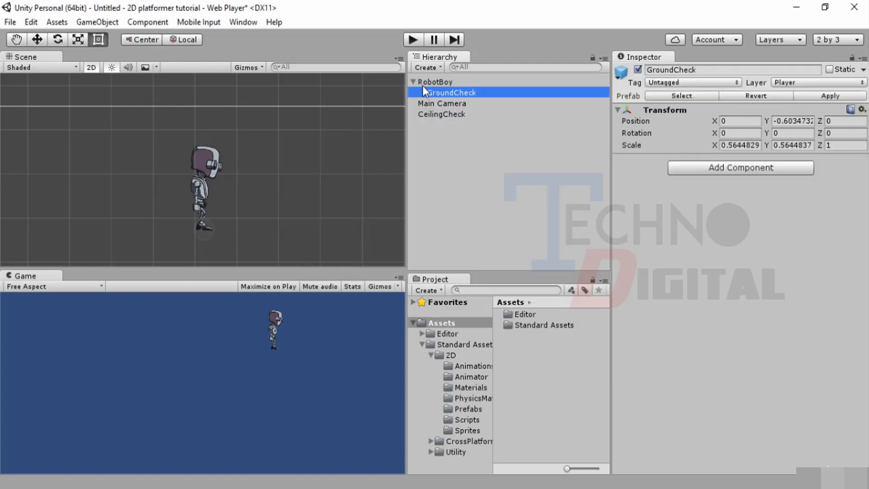
pyautogui.click(414, 81)
pyautogui.click(427, 105)
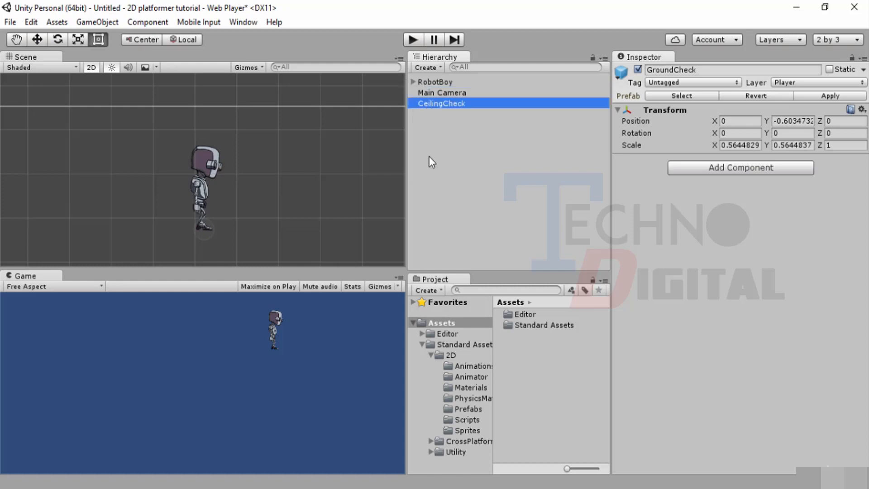
pyautogui.click(434, 104)
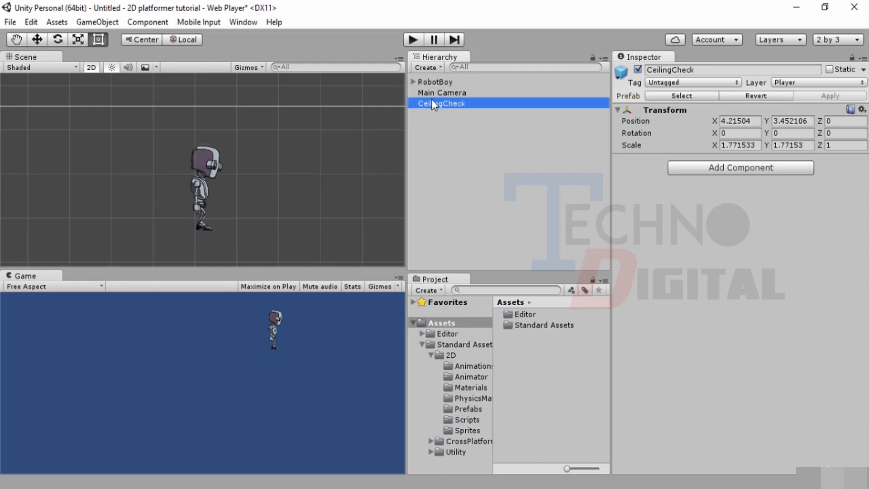
pyautogui.click(414, 82)
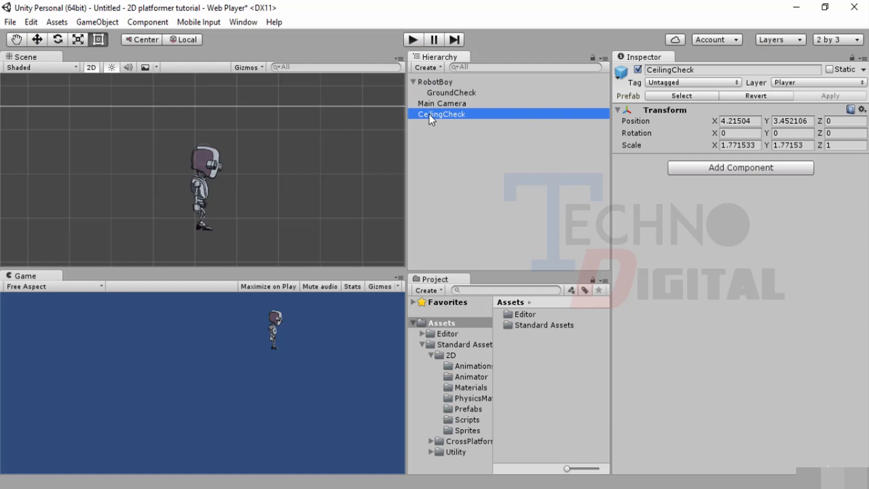
# Try the Ignore Raycast layer on the detached CeilingCheck, and set its layer back to Player.
pyautogui.click(861, 86)
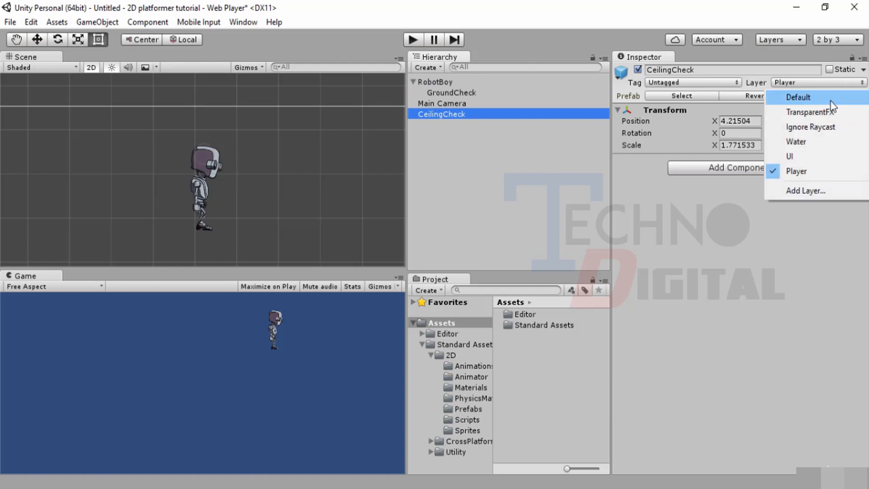
pyautogui.click(814, 127)
pyautogui.click(537, 153)
pyautogui.click(450, 113)
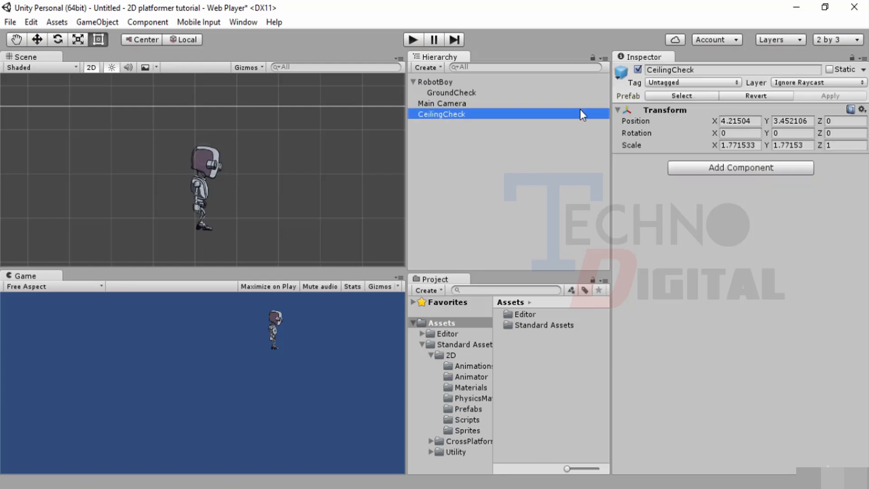
pyautogui.click(810, 86)
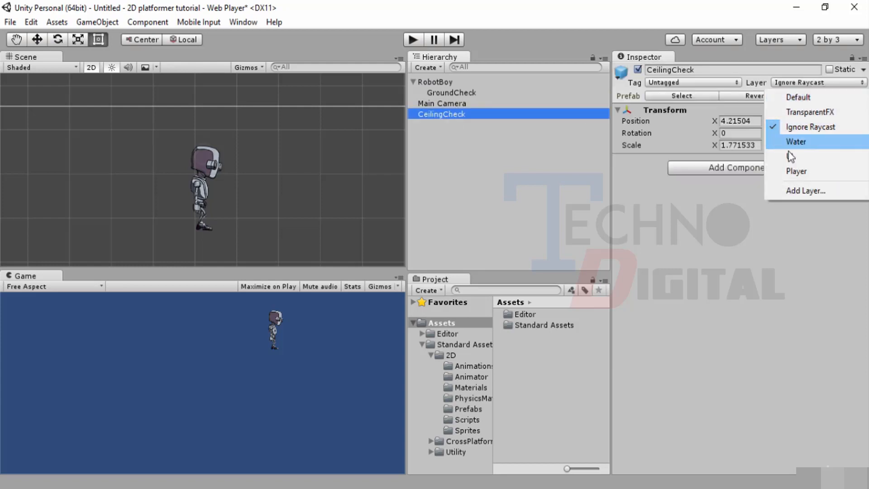
pyautogui.click(792, 172)
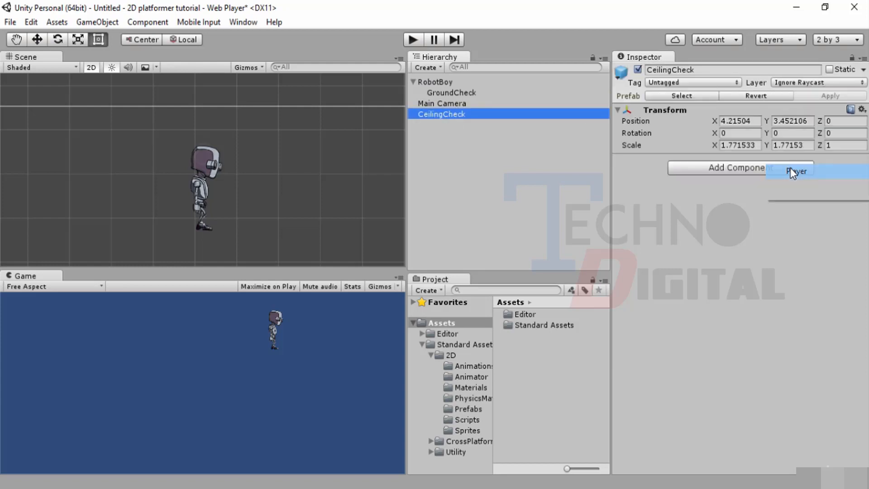
# Put CeilingCheck back under RobotBoy as a child object, check both children, and collapse RobotBoy.
pyautogui.click(439, 120)
pyautogui.moveTo(439, 118); pyautogui.dragTo(445, 83)
pyautogui.click(447, 104)
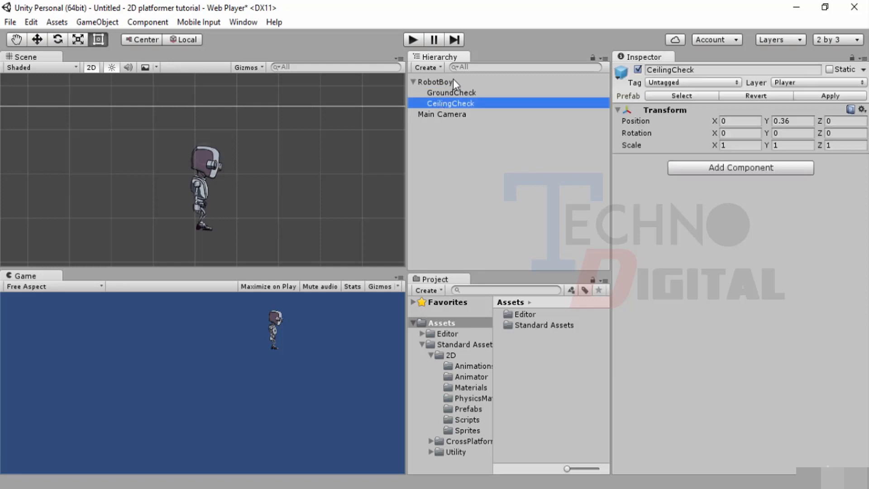
pyautogui.click(455, 96)
pyautogui.click(447, 104)
pyautogui.click(415, 83)
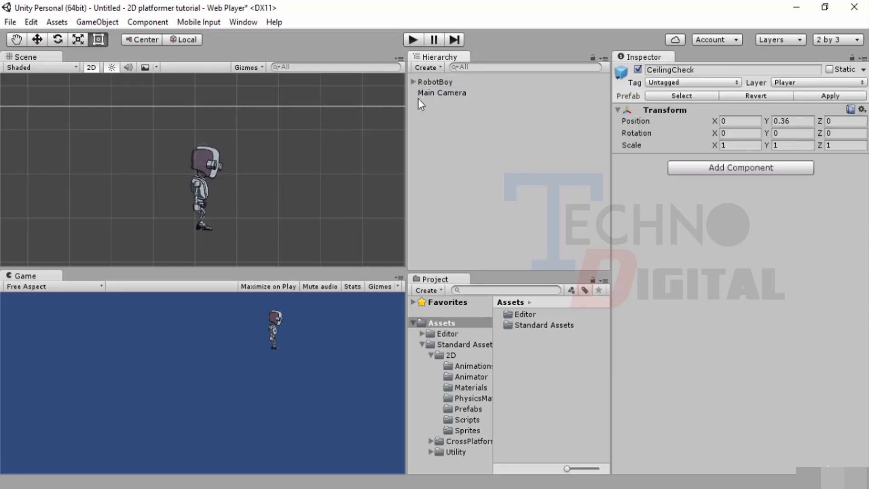
# Reset RobotBoy's Transform to its default position, rotation and scale.
pyautogui.click(454, 120)
pyautogui.click(456, 81)
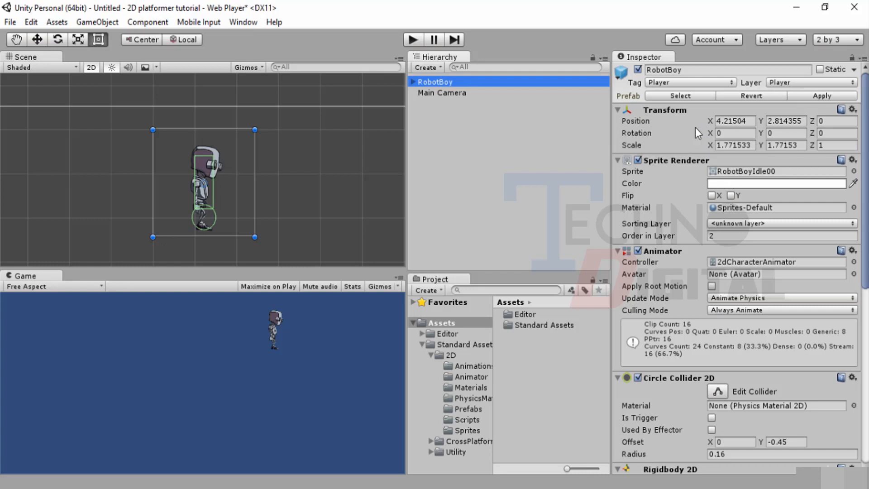
pyautogui.click(852, 110)
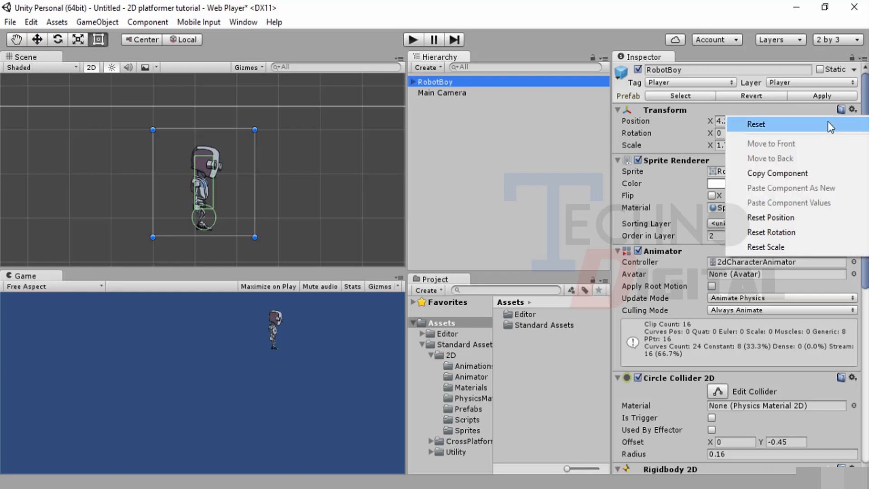
pyautogui.click(828, 122)
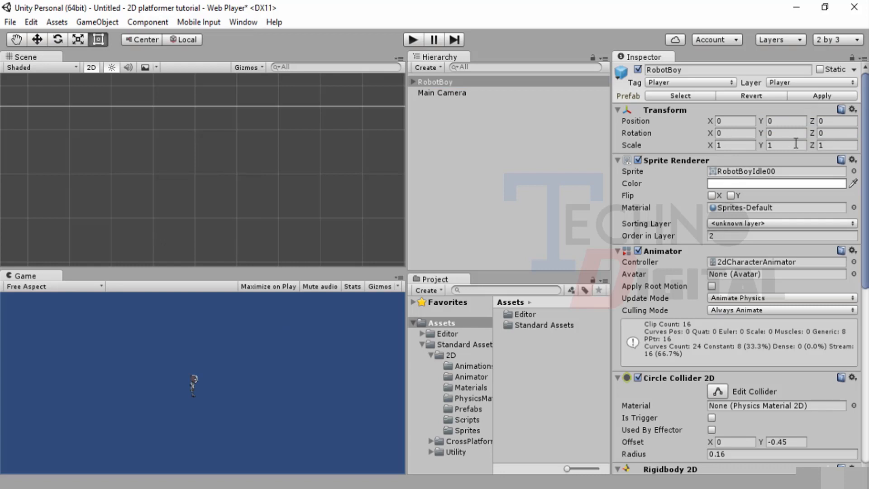
# Reset the Main Camera's Transform to its default position, rotation and scale.
pyautogui.scroll(-6, 168, 207)
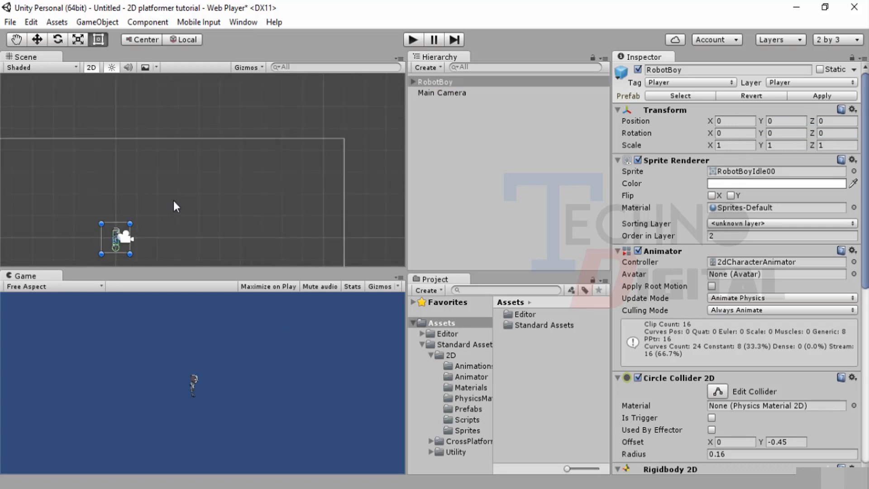
pyautogui.moveTo(175, 199); pyautogui.dragTo(313, 144, button='middle')
pyautogui.scroll(3, 248, 202)
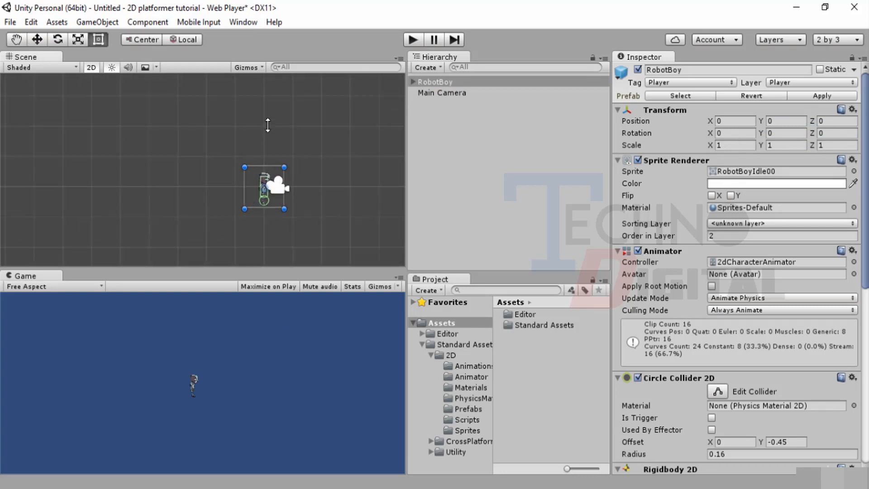
pyautogui.click(453, 94)
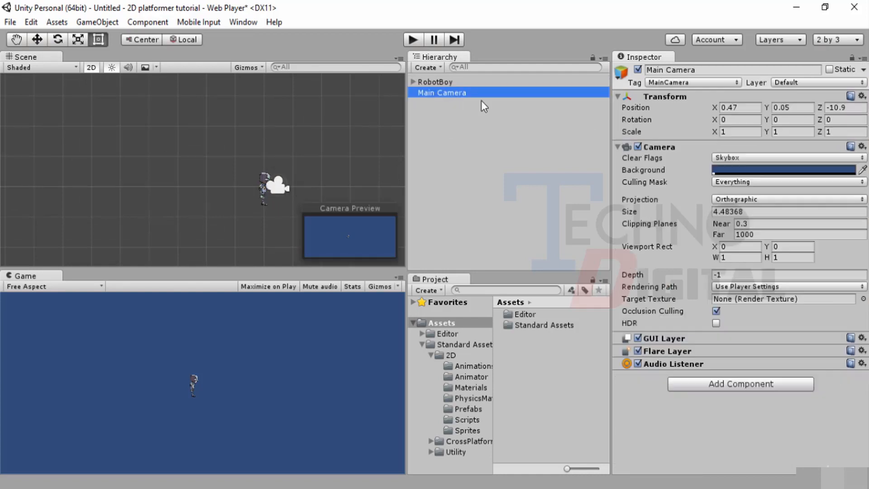
pyautogui.click(862, 96)
pyautogui.click(846, 114)
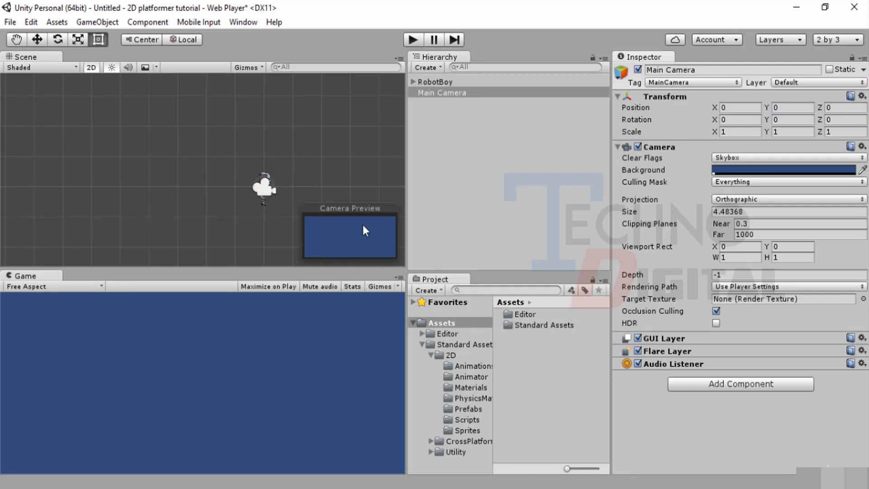
# Select the Main Camera in the scene and move it back from RobotBoy by setting its Z position to -10.
pyautogui.click(268, 173)
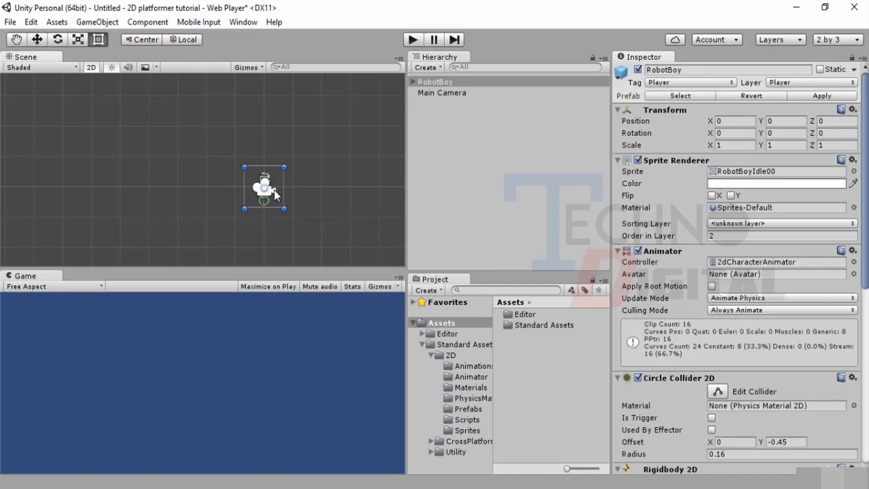
pyautogui.click(274, 190)
pyautogui.click(265, 190)
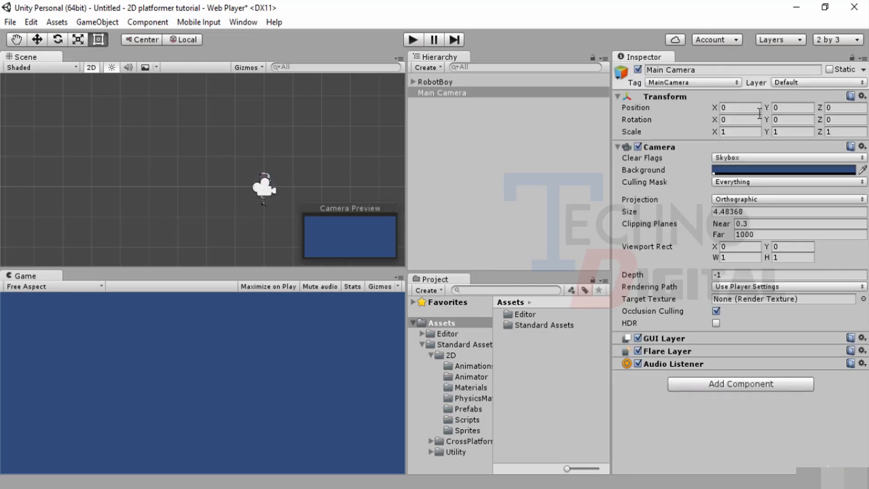
pyautogui.click(837, 108)
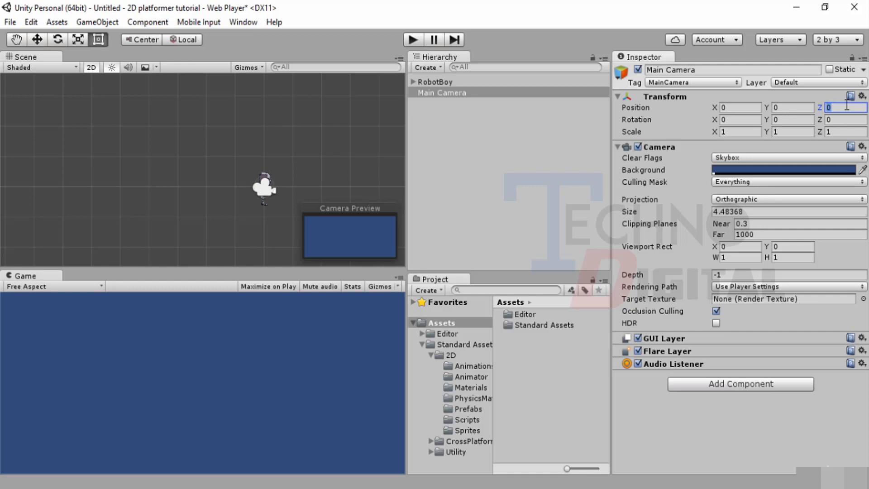
pyautogui.write('-10')
pyautogui.click(845, 107)
pyautogui.click(845, 108)
pyautogui.doubleClick(845, 108)
pyautogui.doubleClick(845, 108)
pyautogui.write('5')
# Enlarge RobotBoy by setting its X scale and Y scale to 2.
pyautogui.click(444, 81)
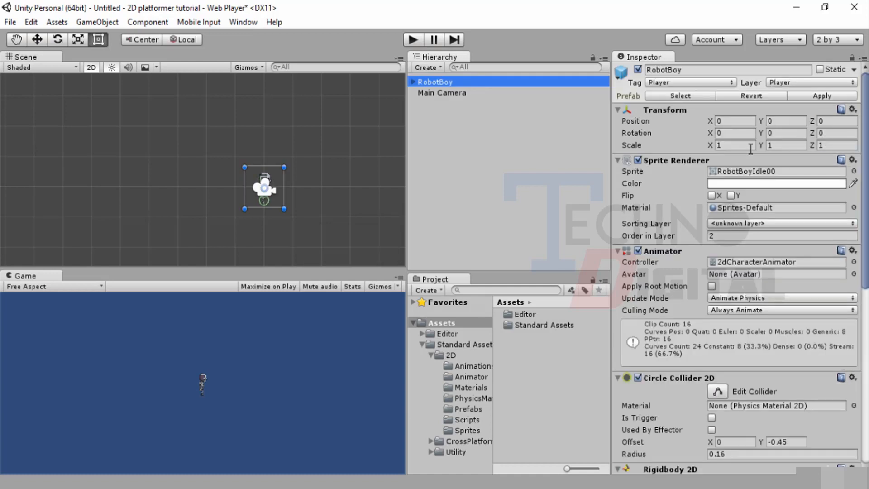
pyautogui.click(739, 145)
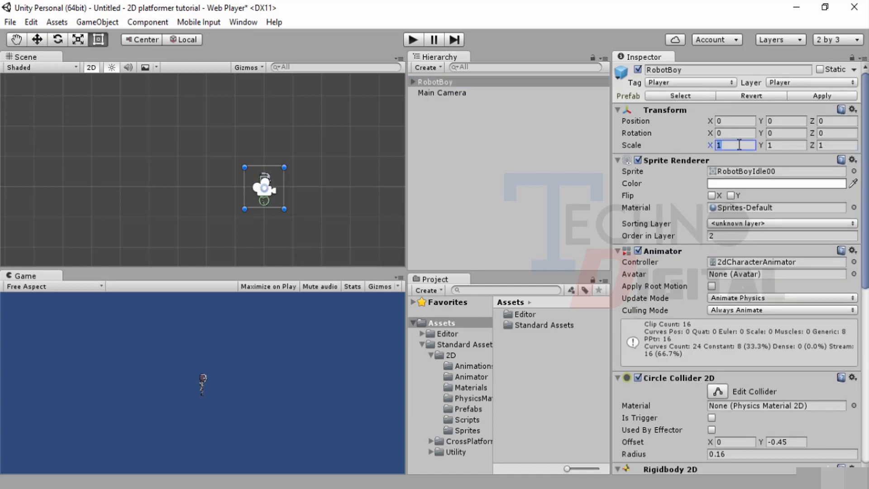
pyautogui.write('2')
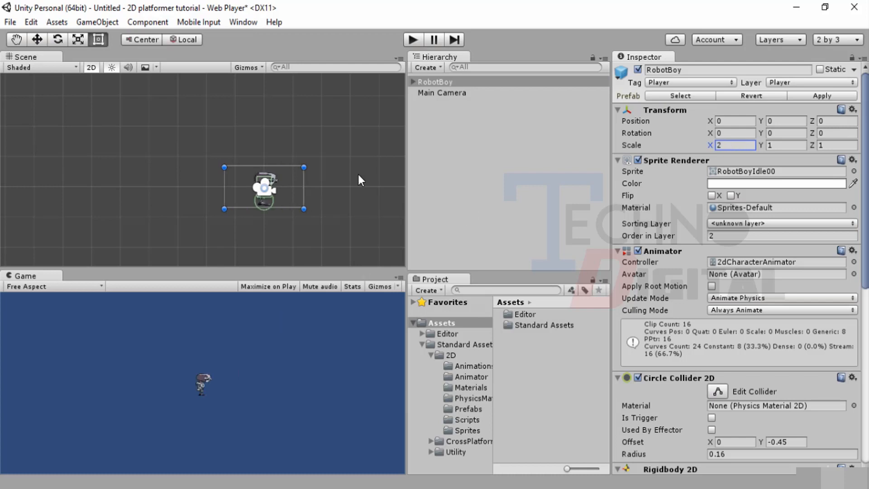
pyautogui.click(793, 146)
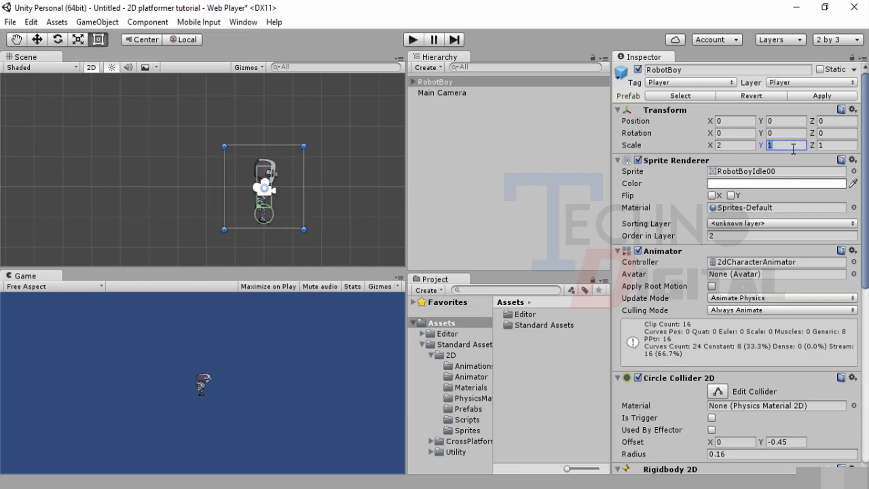
pyautogui.write('2')
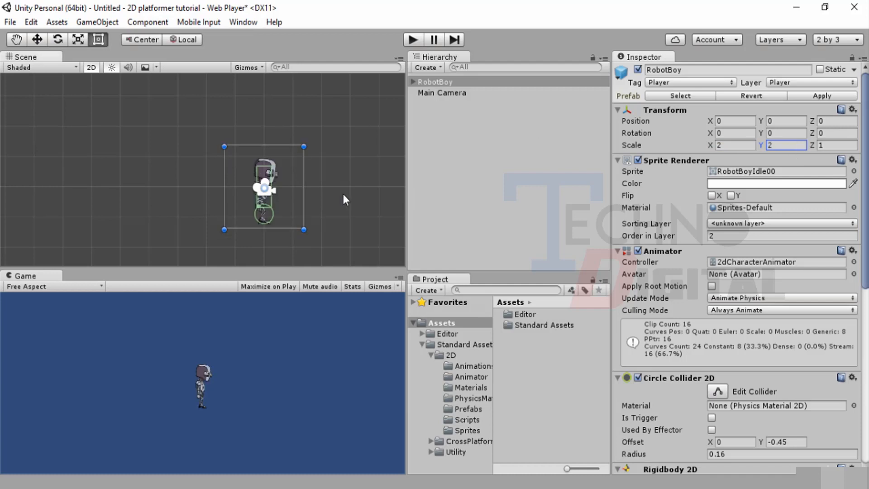
pyautogui.click(326, 197)
pyautogui.click(269, 168)
pyautogui.moveTo(267, 167); pyautogui.dragTo(178, 151)
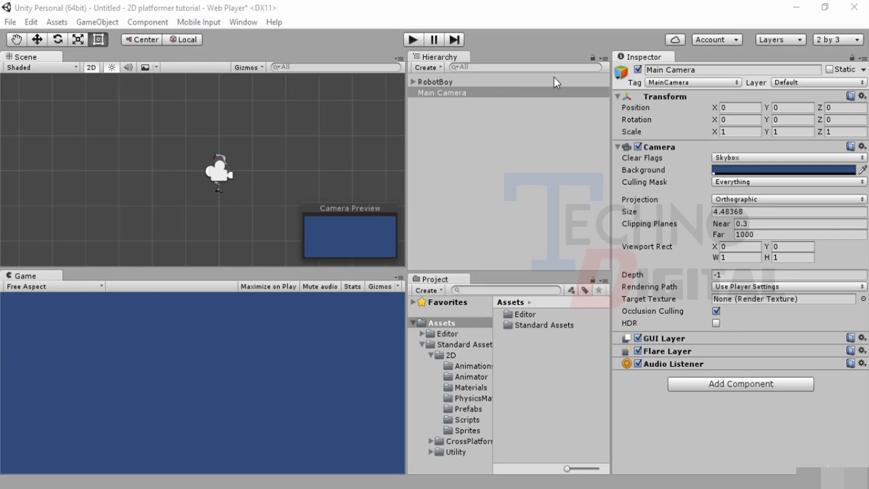
# Switch the scene from 2D to 3D view and inspect from the side where the Main Camera sits relative to RobotBoy.
pyautogui.click(842, 119)
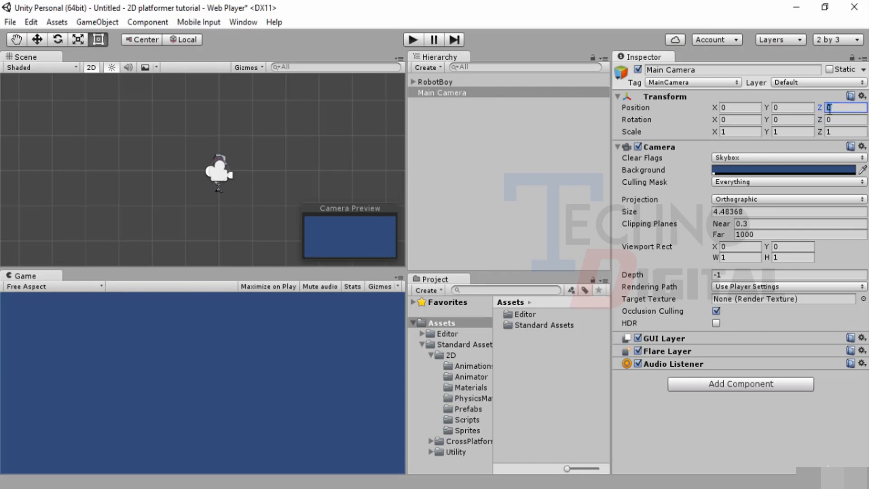
pyautogui.click(457, 82)
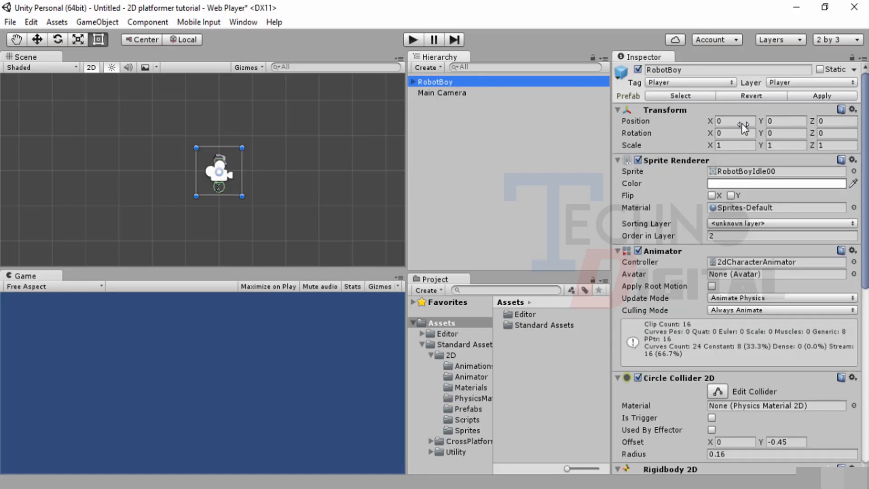
pyautogui.click(91, 68)
pyautogui.scroll(5, 271, 177)
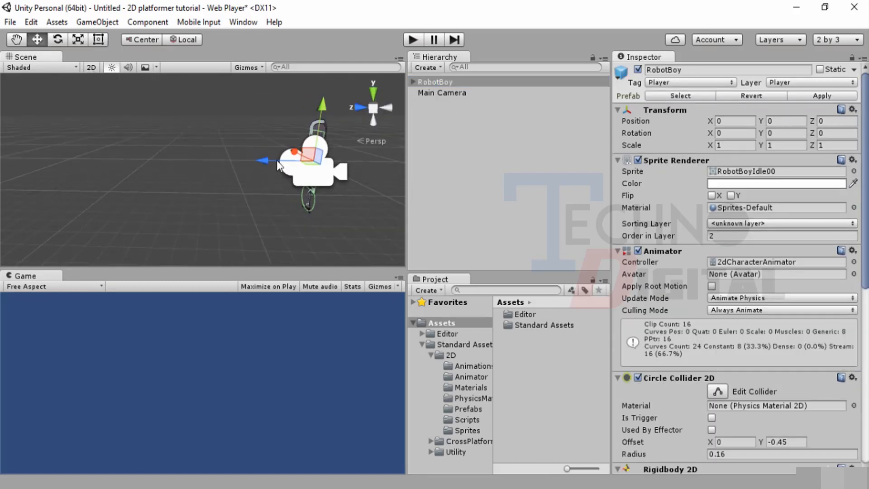
pyautogui.moveTo(277, 156); pyautogui.dragTo(108, 124, button='right')
pyautogui.scroll(5, 167, 135)
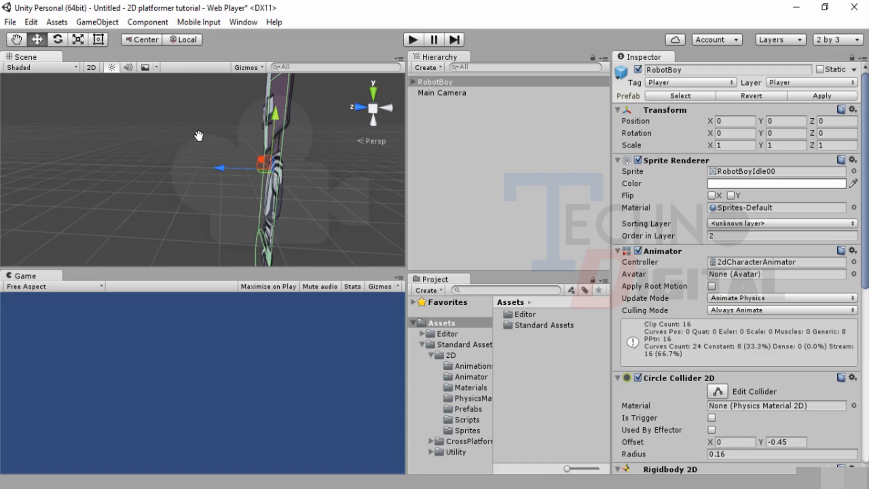
pyautogui.moveTo(199, 136); pyautogui.dragTo(157, 145, button='right')
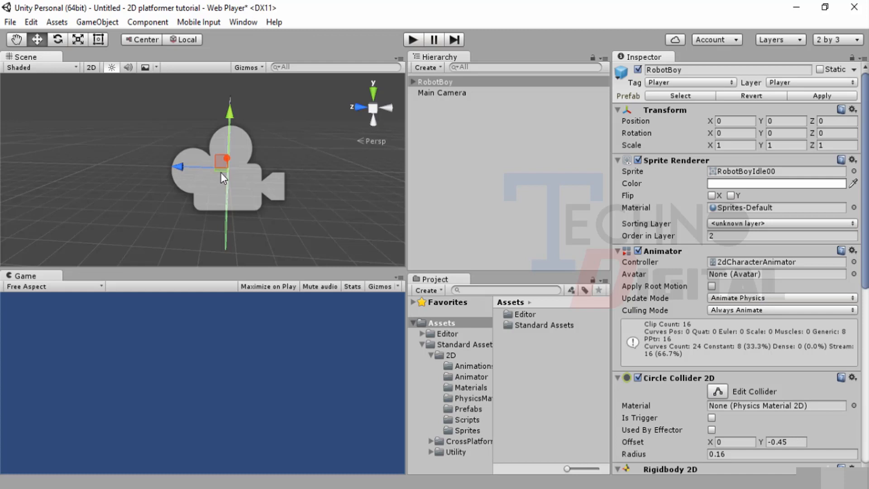
pyautogui.click(431, 93)
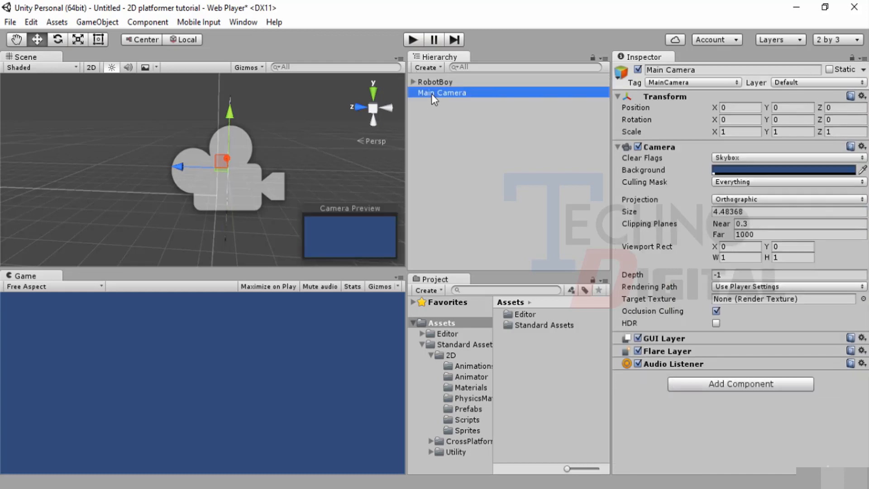
# Move the Main Camera back along the Z axis to about -1.24 and compare its position with RobotBoy from the side.
pyautogui.moveTo(180, 169); pyautogui.dragTo(230, 159)
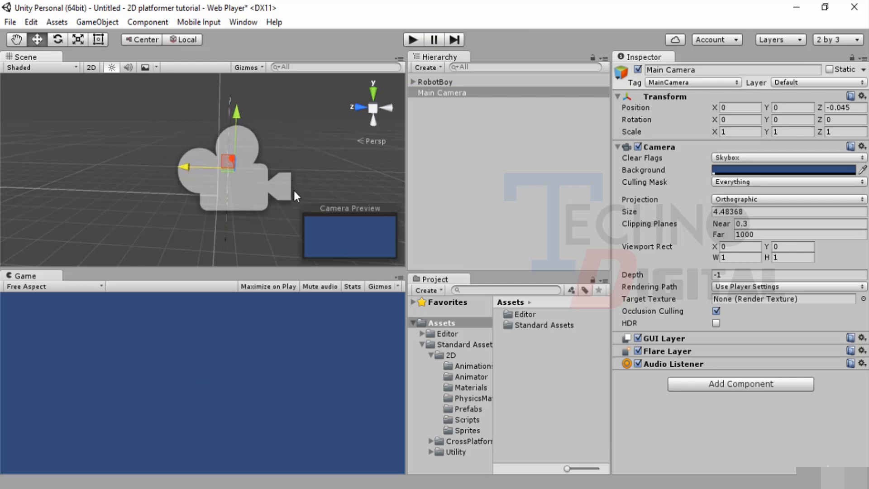
pyautogui.moveTo(187, 166); pyautogui.dragTo(338, 171)
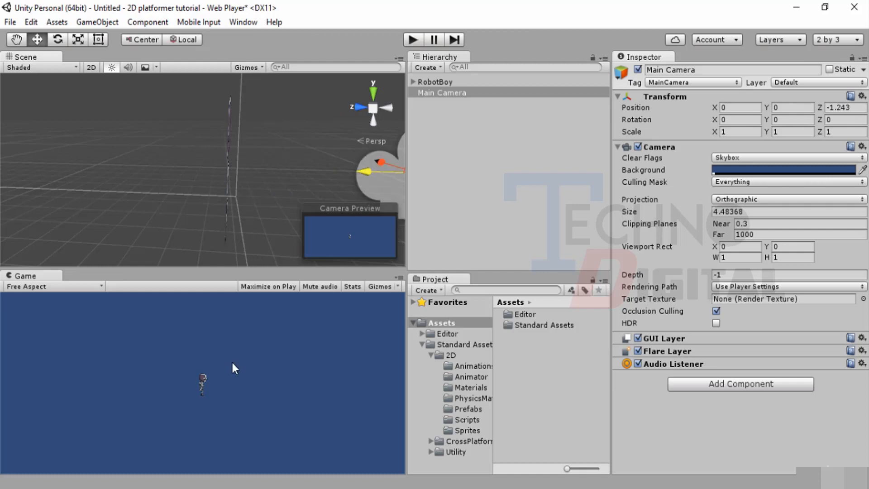
pyautogui.click(201, 374)
pyautogui.click(230, 139)
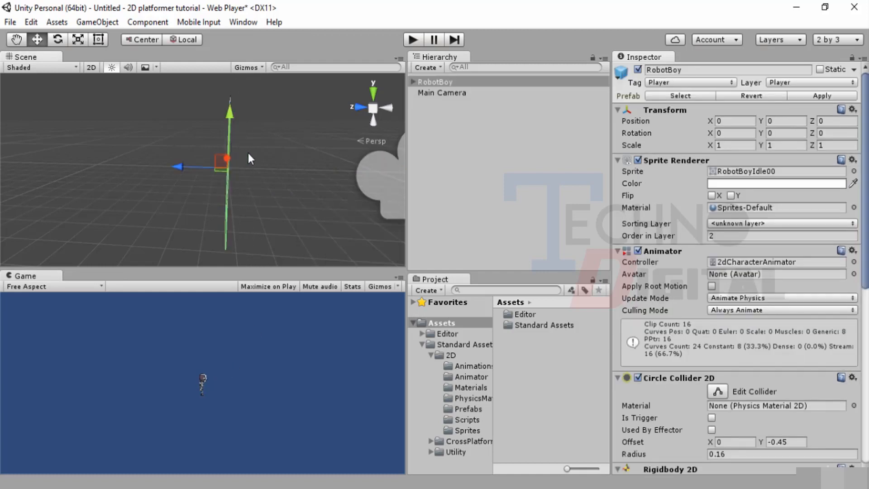
pyautogui.scroll(-2, 248, 153)
pyautogui.moveTo(249, 153); pyautogui.dragTo(276, 157, button='right')
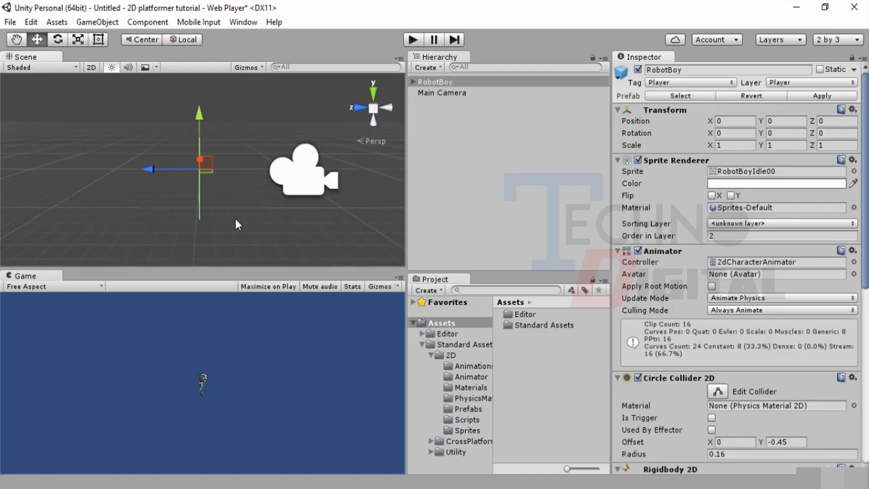
# Select the Main Camera in the scene and move it back from RobotBoy by setting its Z position to -5.
pyautogui.click(301, 164)
pyautogui.moveTo(254, 171); pyautogui.dragTo(291, 170)
pyautogui.click(842, 108)
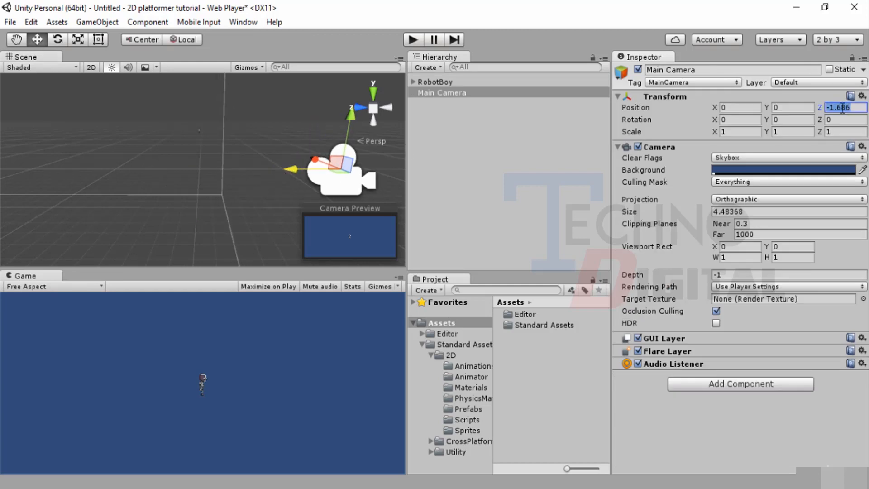
pyautogui.write('-5')
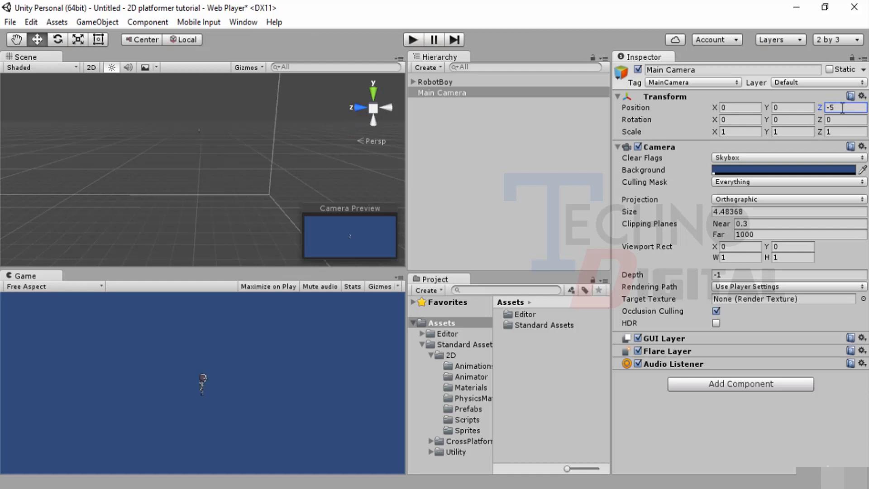
pyautogui.click(506, 164)
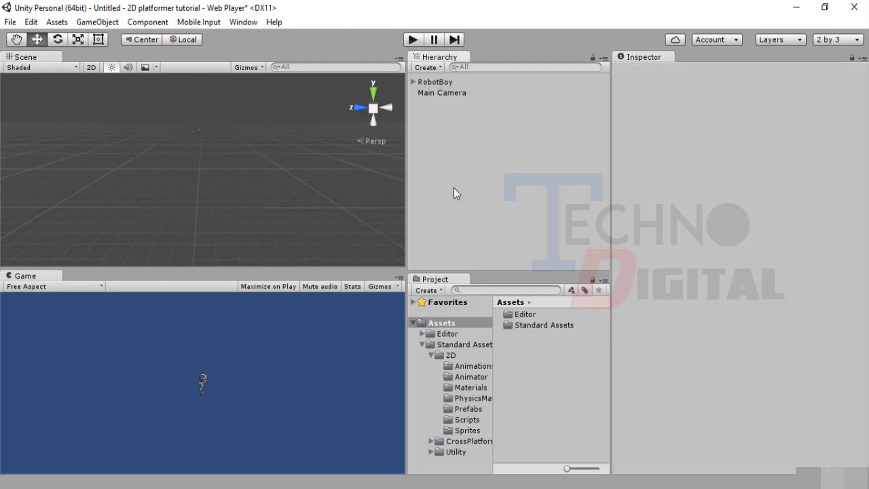
# Return the scene to 2D view and shrink the Main Camera's frame with the Rect tool to an orthographic size of about 3.02.
pyautogui.press('t')
pyautogui.click(92, 67)
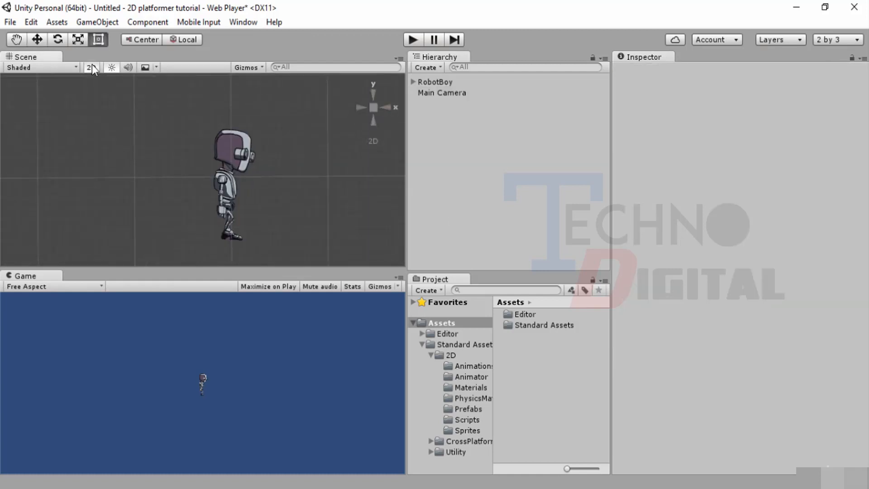
pyautogui.scroll(-3, 176, 169)
pyautogui.scroll(-5, 197, 180)
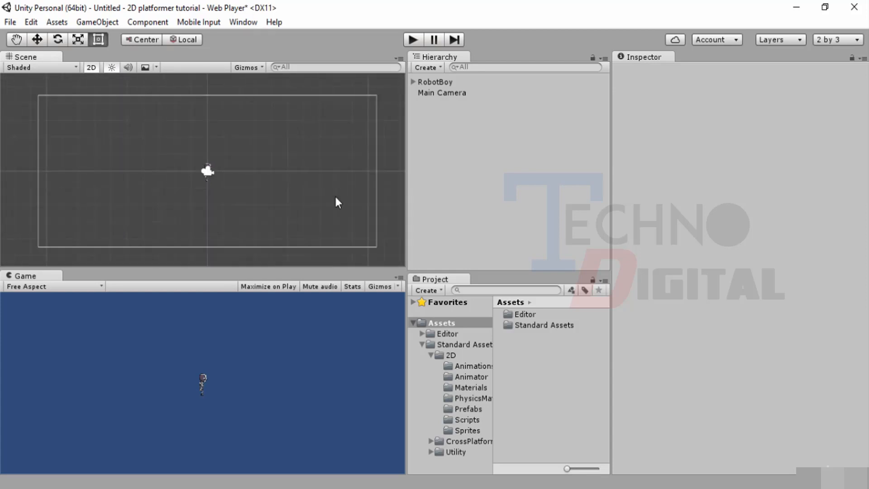
pyautogui.click(207, 171)
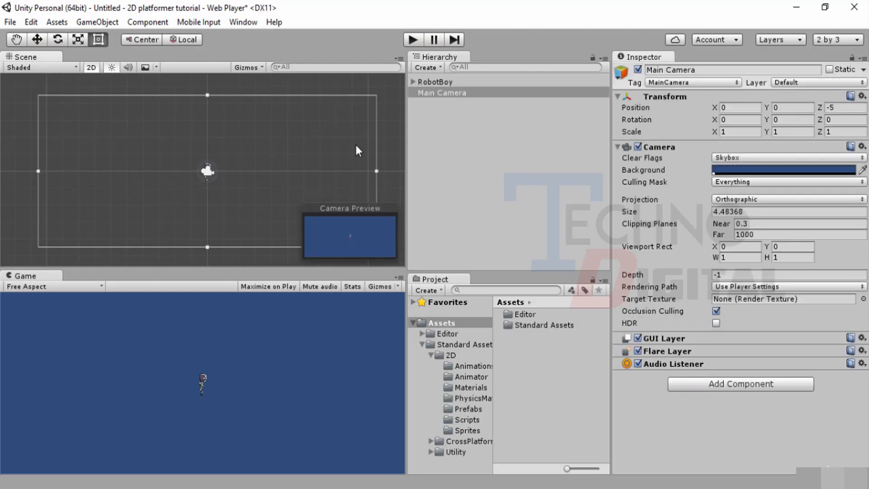
pyautogui.moveTo(376, 172); pyautogui.dragTo(321, 172)
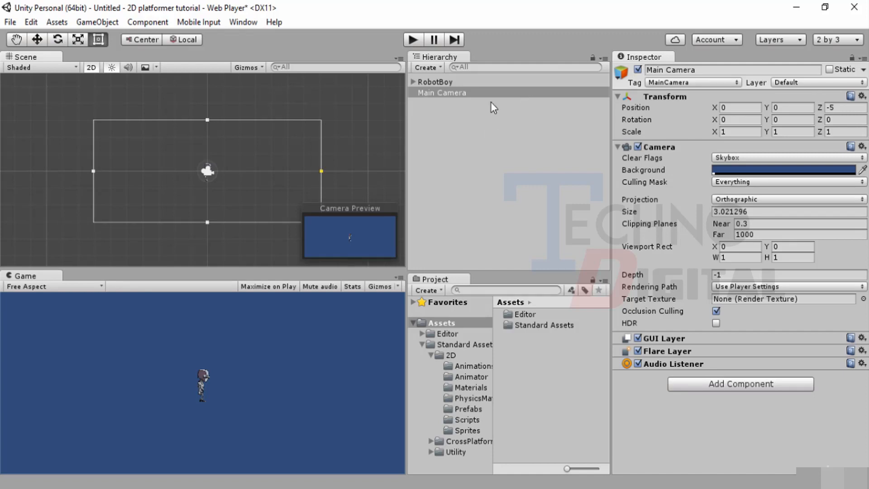
# Check the Main Camera's Z position and examine RobotBoy's GroundCheck and CeilingCheck child objects.
pyautogui.click(461, 81)
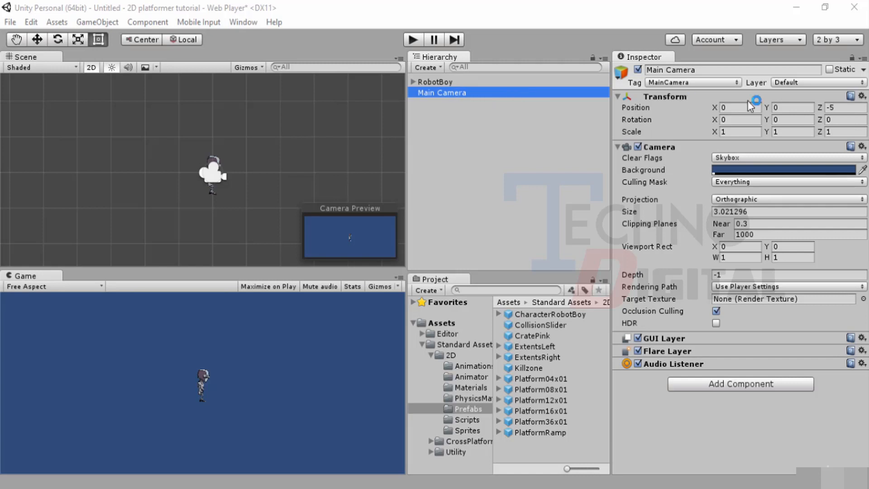
pyautogui.click(839, 107)
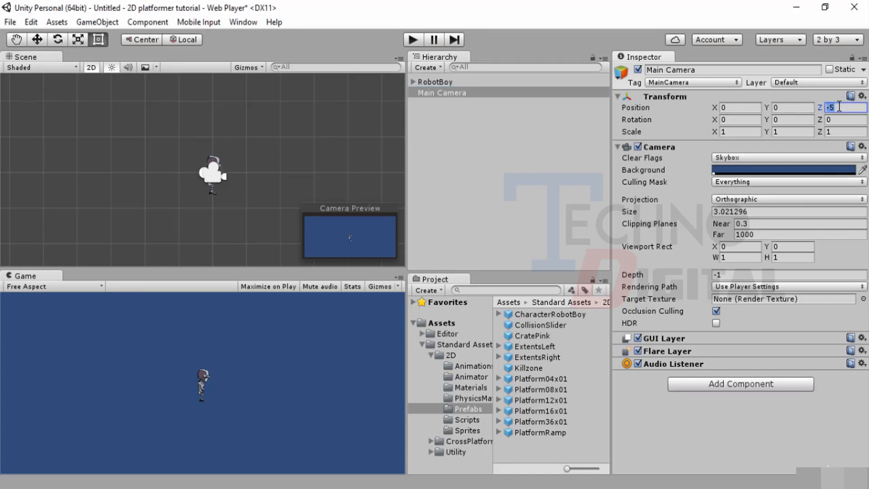
pyautogui.click(498, 171)
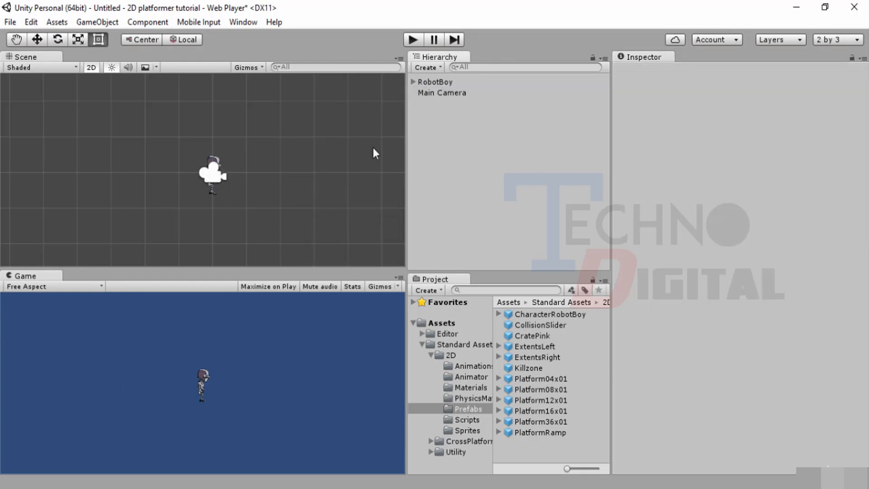
pyautogui.click(428, 84)
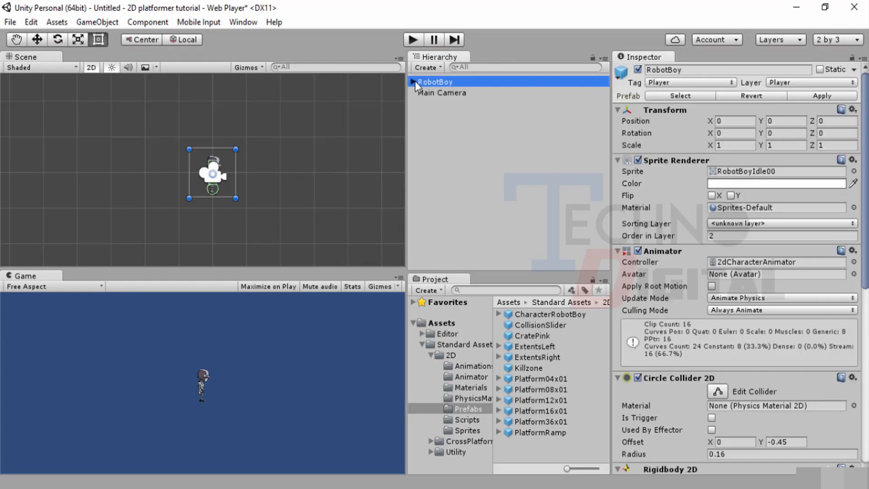
pyautogui.click(413, 82)
pyautogui.click(439, 94)
pyautogui.click(438, 103)
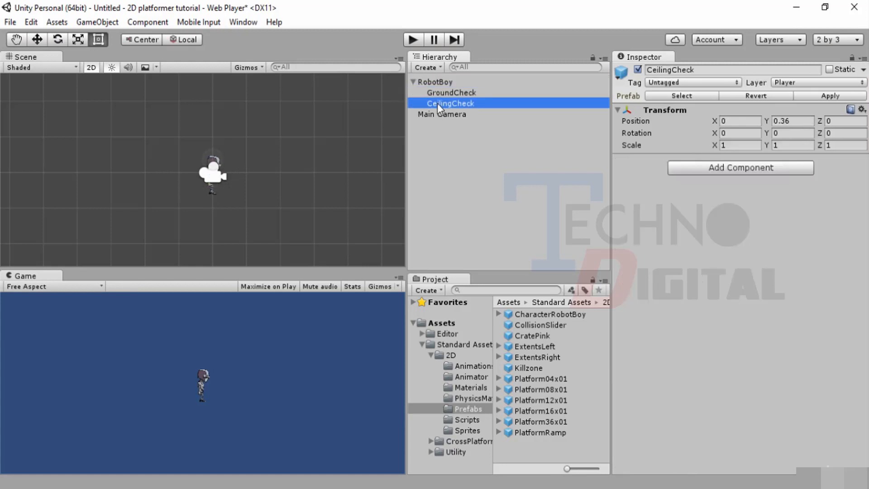
pyautogui.click(441, 97)
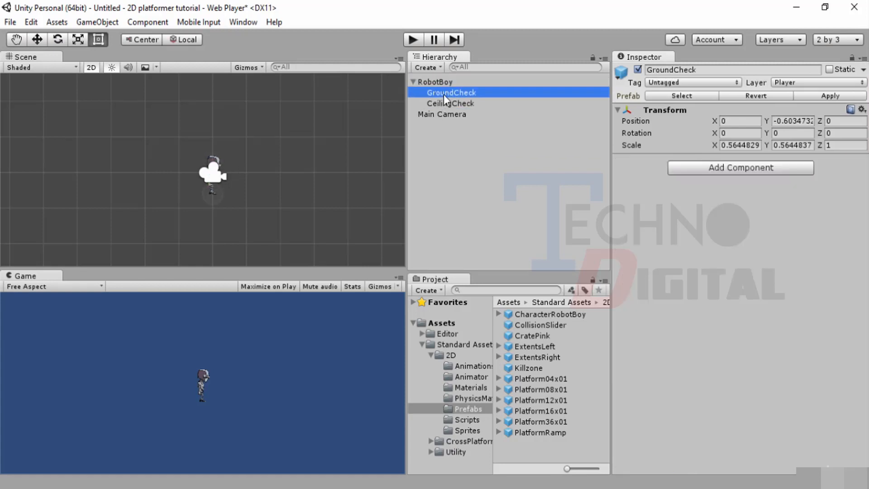
# Raise RobotBoy by setting its Y position to 1.
pyautogui.click(428, 80)
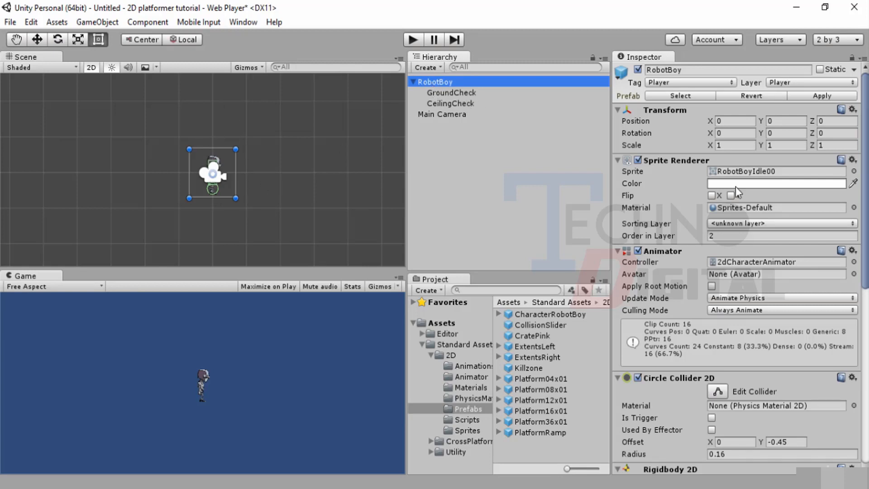
pyautogui.click(774, 122)
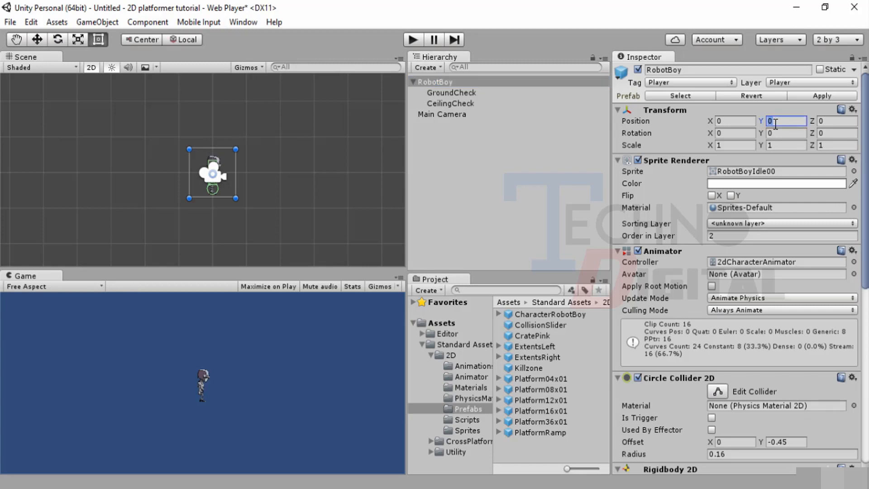
pyautogui.write('1')
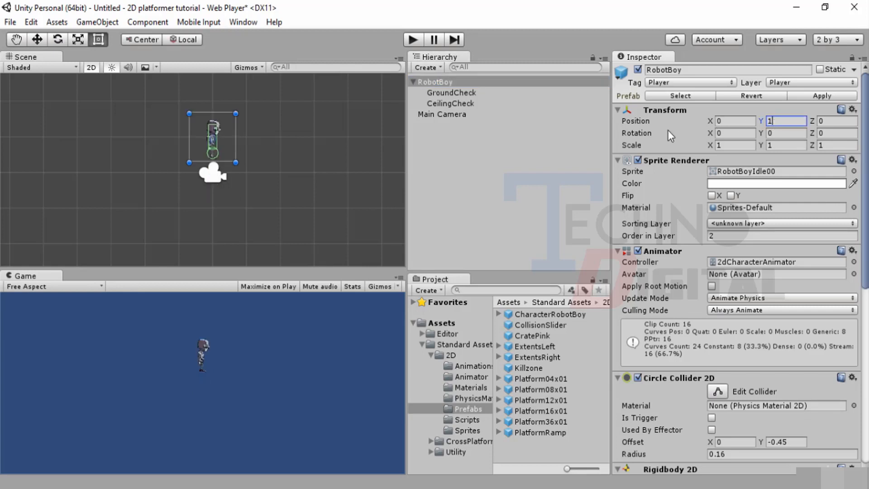
pyautogui.click(496, 178)
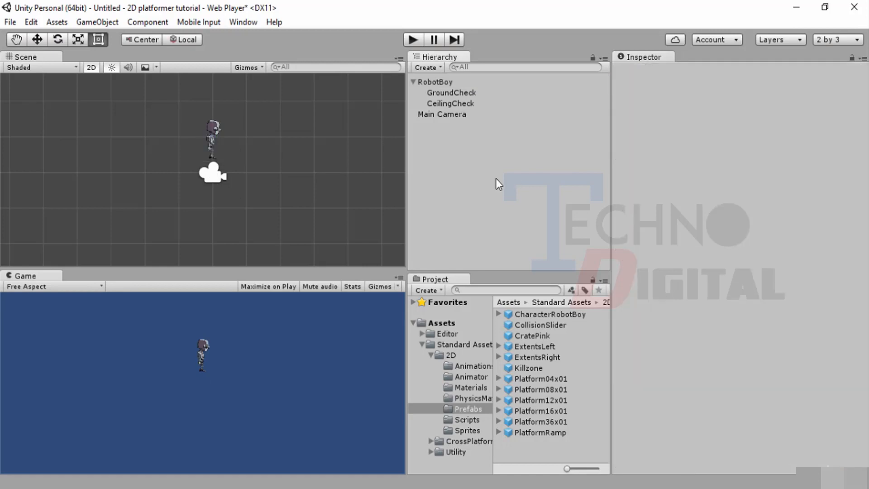
# Place a Platform16x01 prefab in the scene beneath RobotBoy, at about X -4.19, Y -0.61.
pyautogui.click(414, 82)
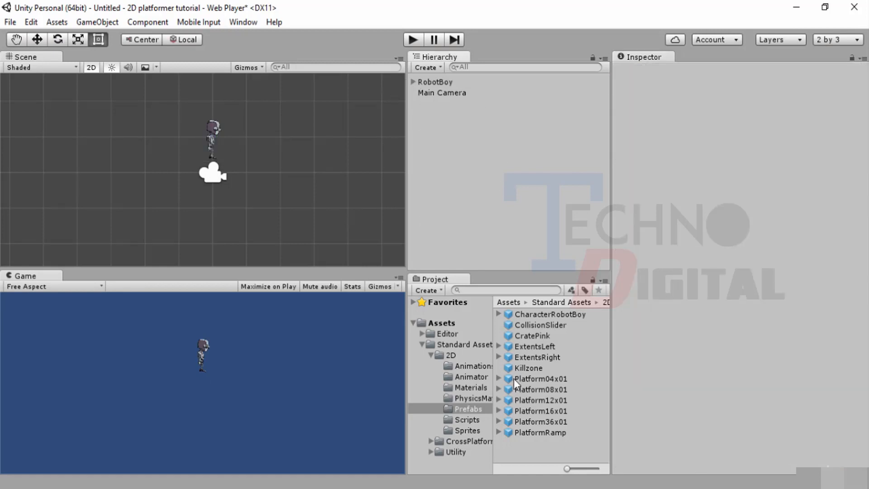
pyautogui.moveTo(534, 396); pyautogui.dragTo(72, 194)
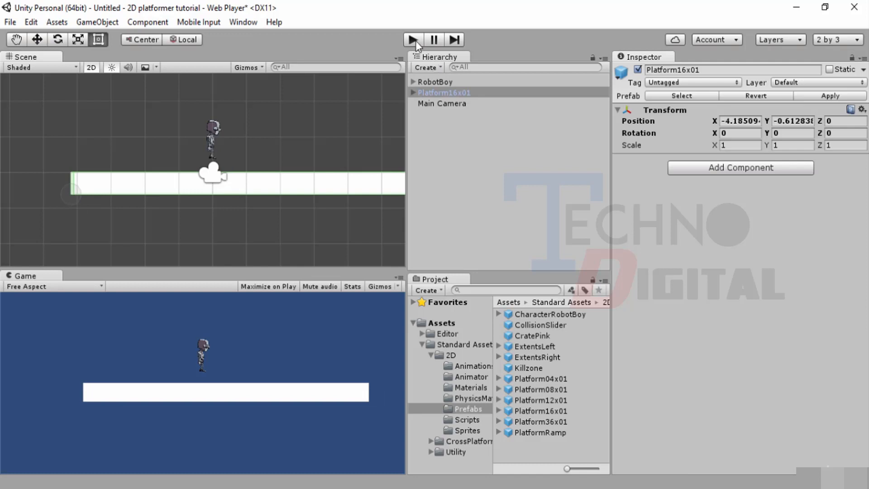
# Examine RobotBoy's GroundCheck object and the Collider object inside the platform.
pyautogui.click(413, 81)
pyautogui.click(444, 93)
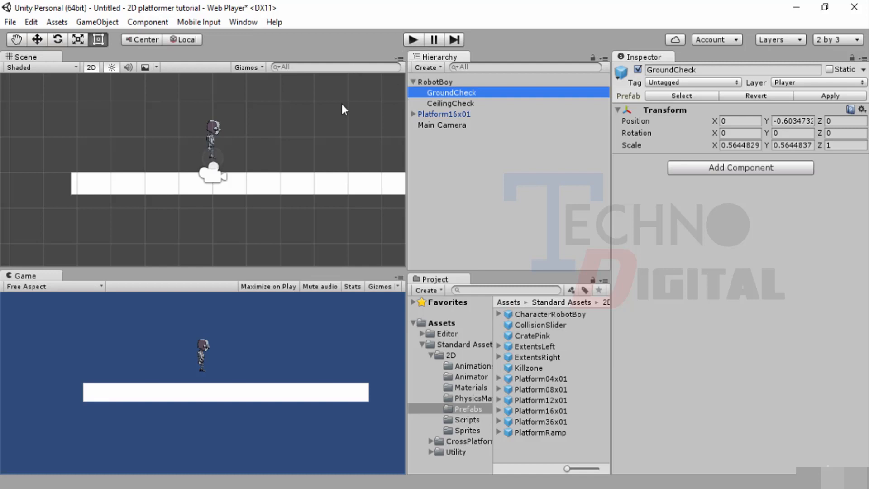
pyautogui.click(206, 181)
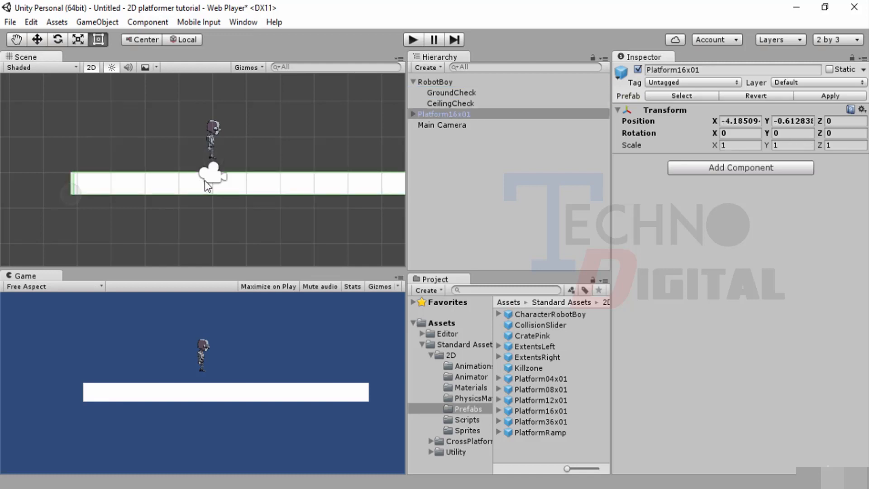
pyautogui.click(412, 115)
pyautogui.click(435, 125)
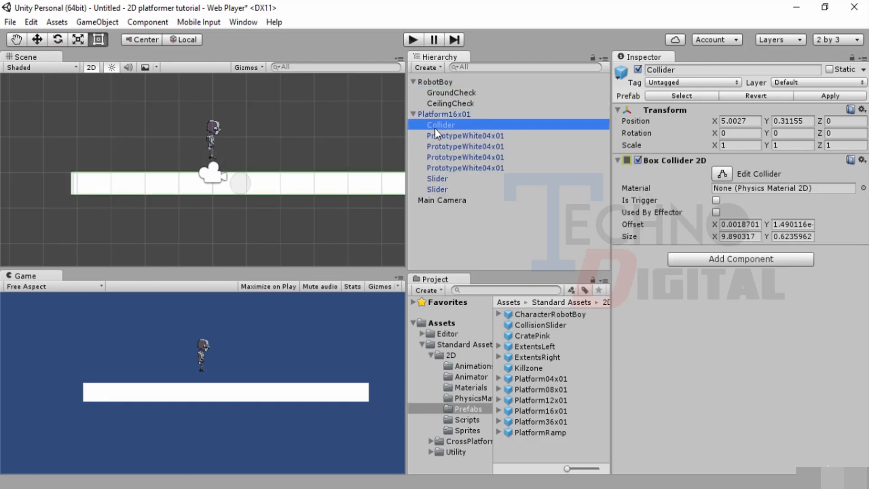
pyautogui.click(413, 114)
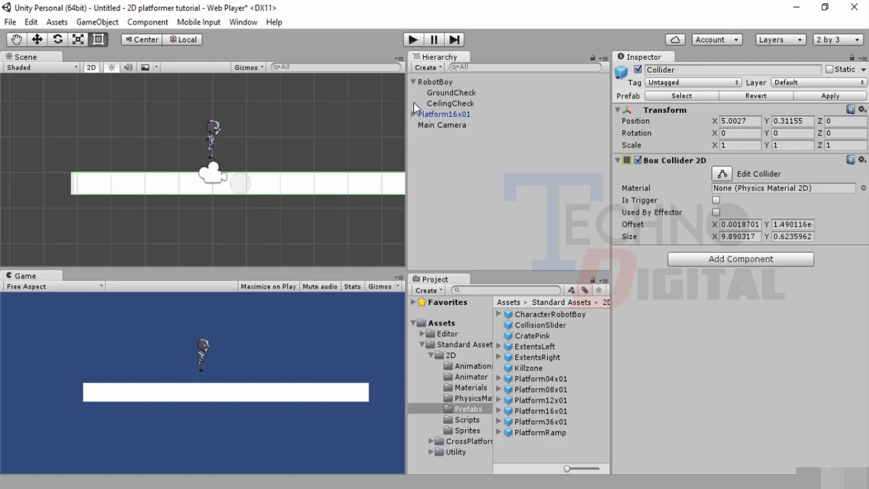
pyautogui.click(413, 82)
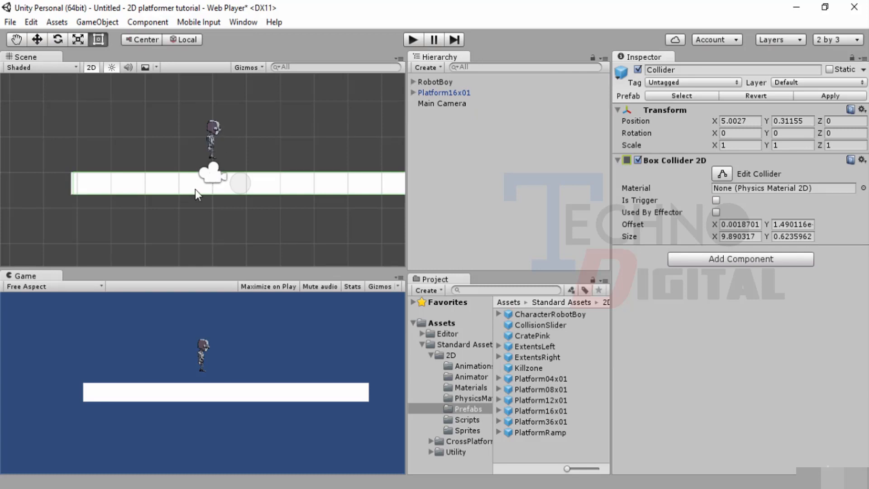
pyautogui.click(296, 144)
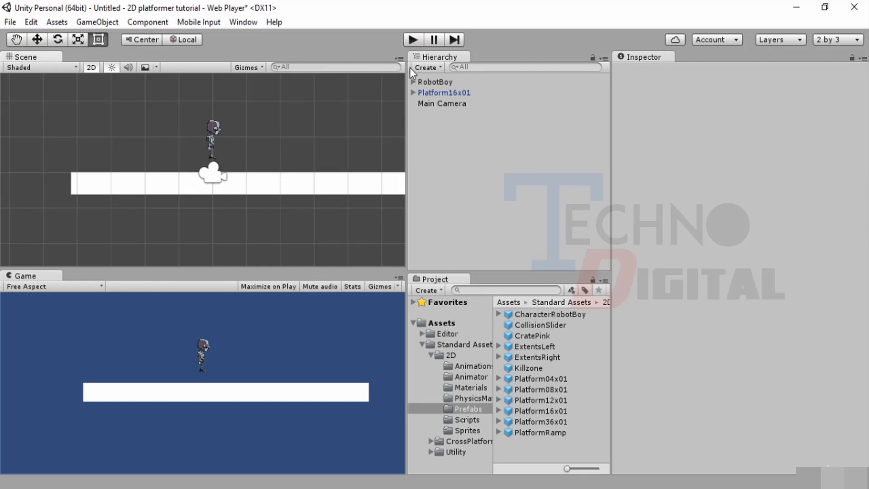
# Play-test the scene by running RobotBoy left and right on the platform and jumping, and stop the game.
pyautogui.click(412, 41)
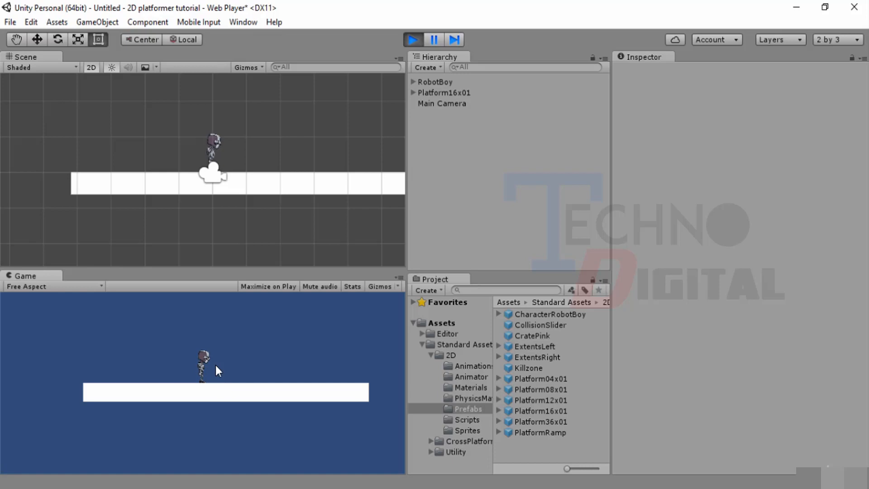
pyautogui.press('Right')
pyautogui.press('Left')
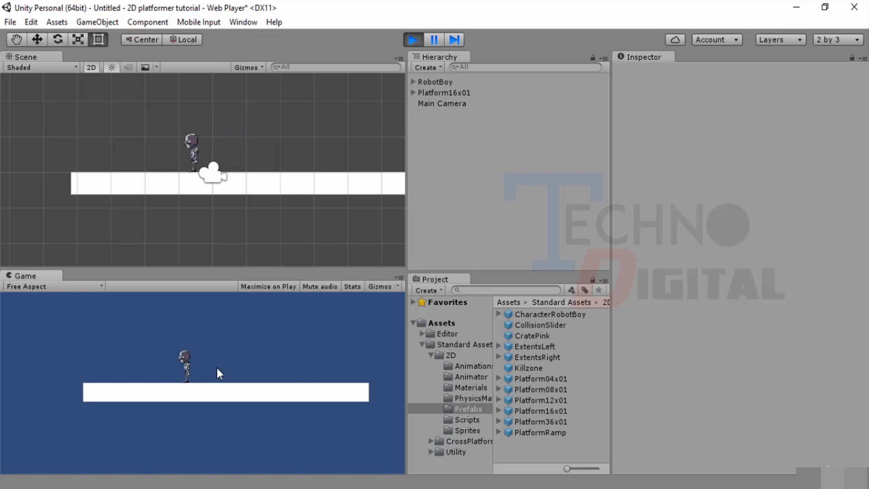
pyautogui.press('Right')
pyautogui.press('Left')
pyautogui.press('Right')
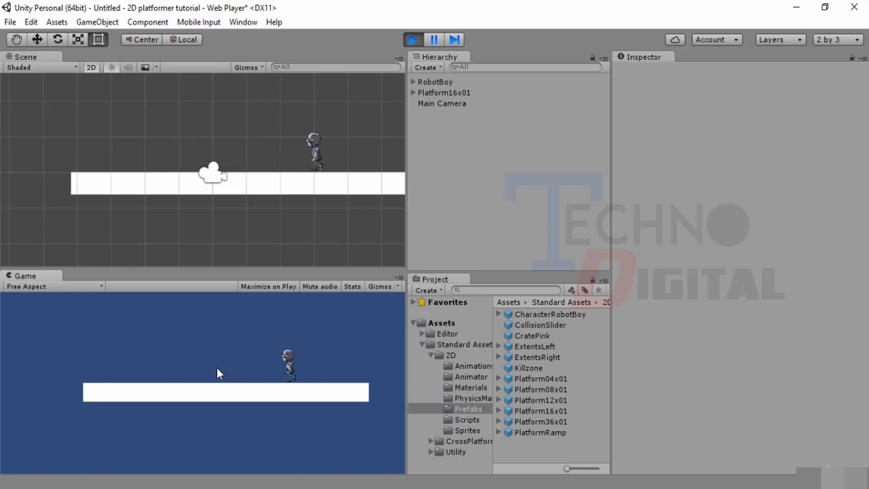
pyautogui.press('Left')
pyautogui.press('Right')
pyautogui.press('space')
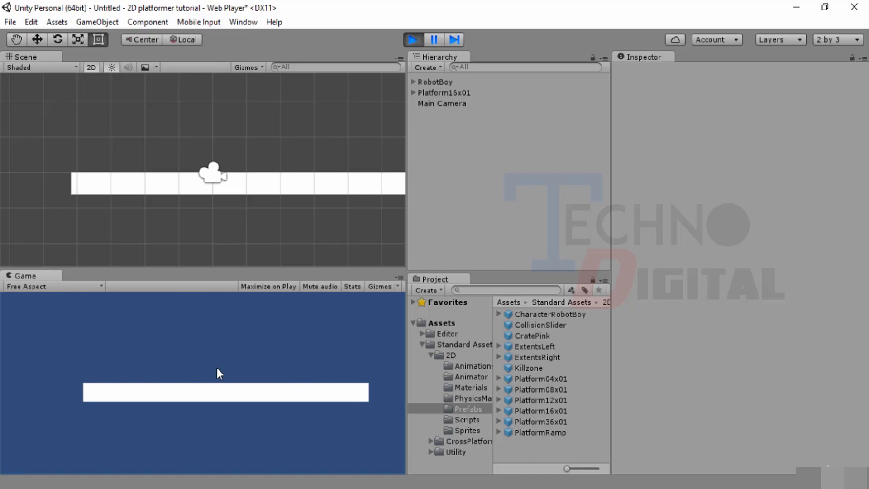
pyautogui.press('space')
pyautogui.press('space')
pyautogui.press('space')
pyautogui.press('Left')
pyautogui.click(412, 40)
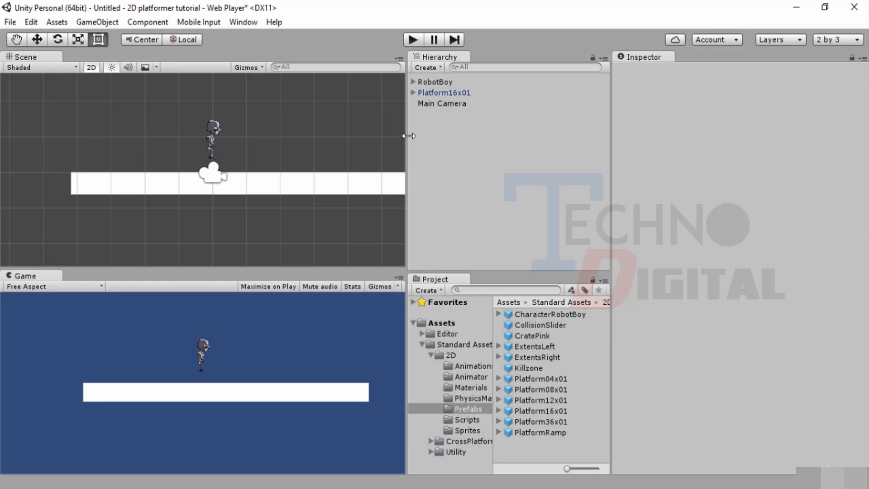
# Place a Platform08x01 prefab in the scene above RobotBoy, at about X -2.40, Y 2.46.
pyautogui.click(432, 82)
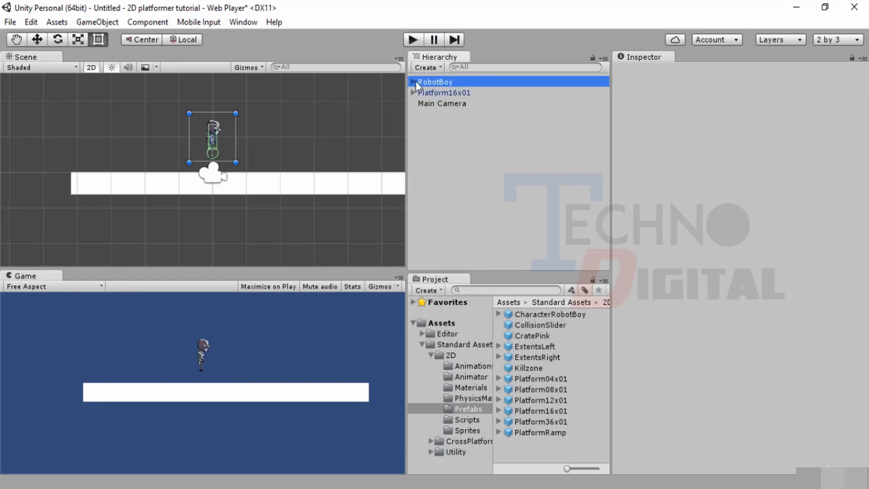
pyautogui.click(413, 82)
pyautogui.click(413, 83)
pyautogui.scroll(2, 265, 219)
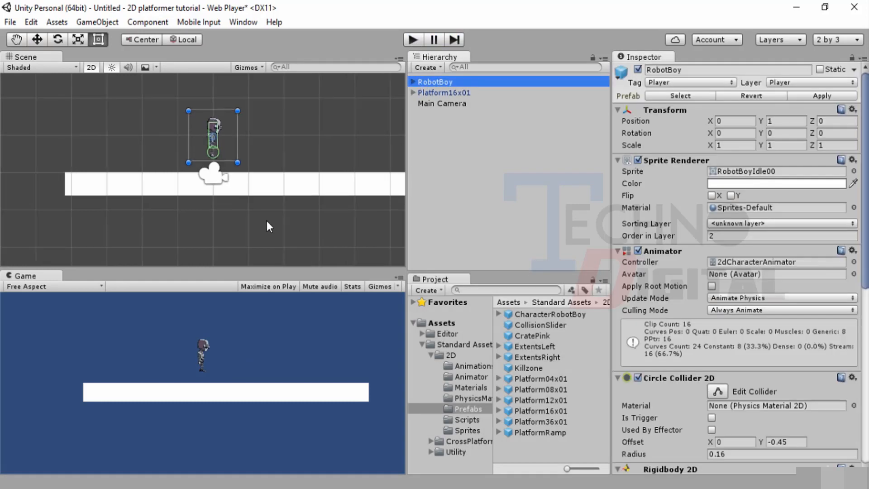
pyautogui.scroll(-3, 277, 198)
pyautogui.moveTo(270, 179); pyautogui.dragTo(268, 267, button='middle')
pyautogui.moveTo(273, 199); pyautogui.dragTo(276, 190, button='middle')
pyautogui.scroll(1, 275, 191)
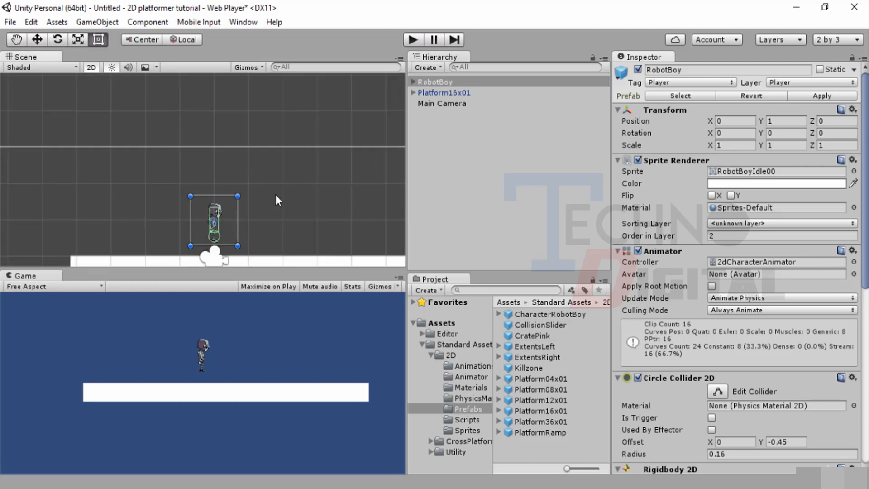
pyautogui.scroll(-14, 275, 191)
pyautogui.click(235, 213)
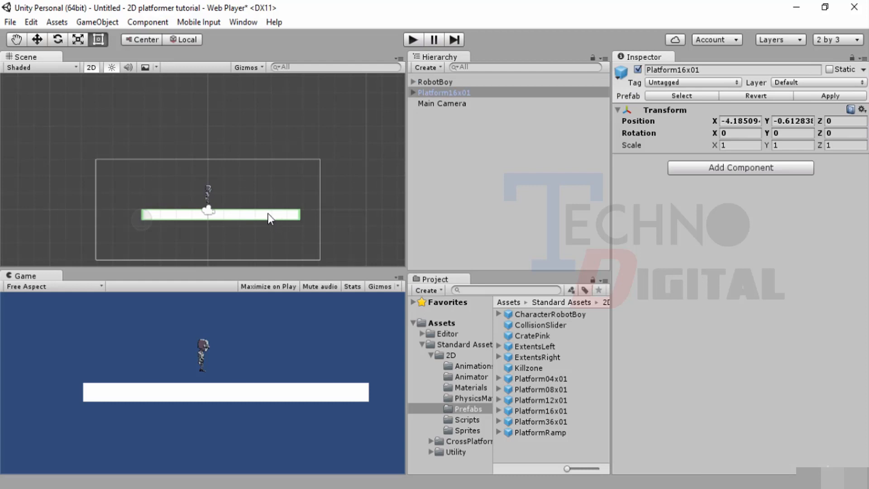
pyautogui.moveTo(539, 390); pyautogui.dragTo(170, 171)
# Play-test the scene by jumping and running RobotBoy right and left beneath the upper platform, and stop the game.
pyautogui.click(413, 40)
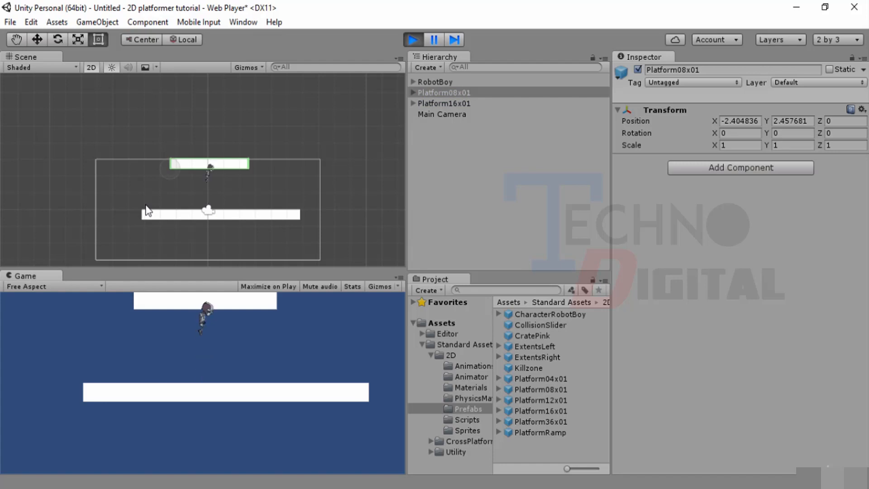
pyautogui.press('space')
pyautogui.press('Right')
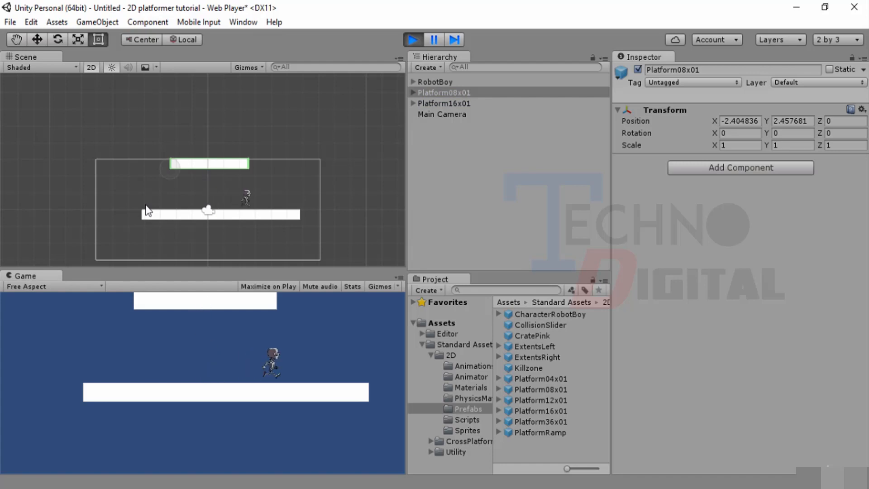
pyautogui.press('space')
pyautogui.press('space')
pyautogui.press('Left')
pyautogui.press('space')
pyautogui.press('space')
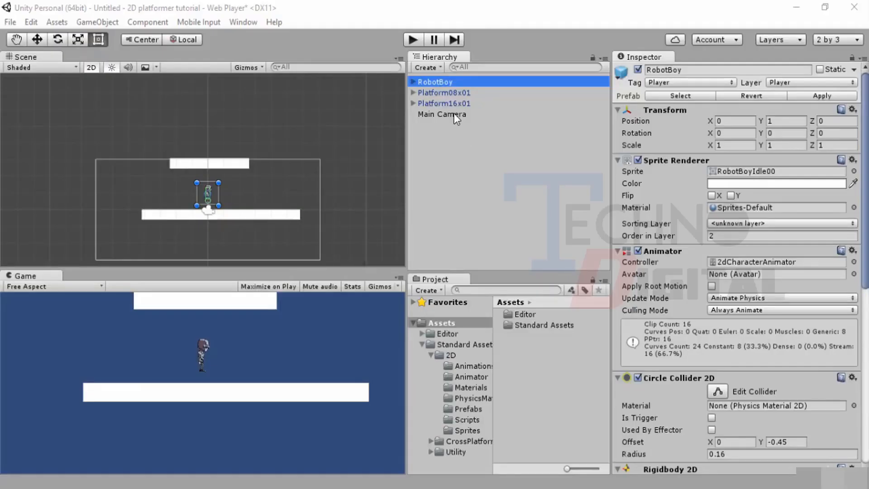
# Examine the child objects of Platform08x01 and RobotBoy.
pyautogui.click(412, 93)
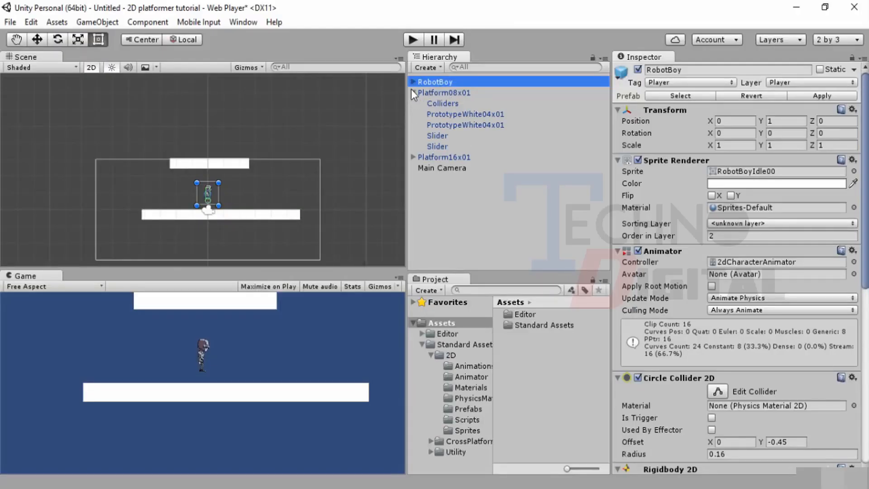
pyautogui.click(412, 93)
pyautogui.click(413, 82)
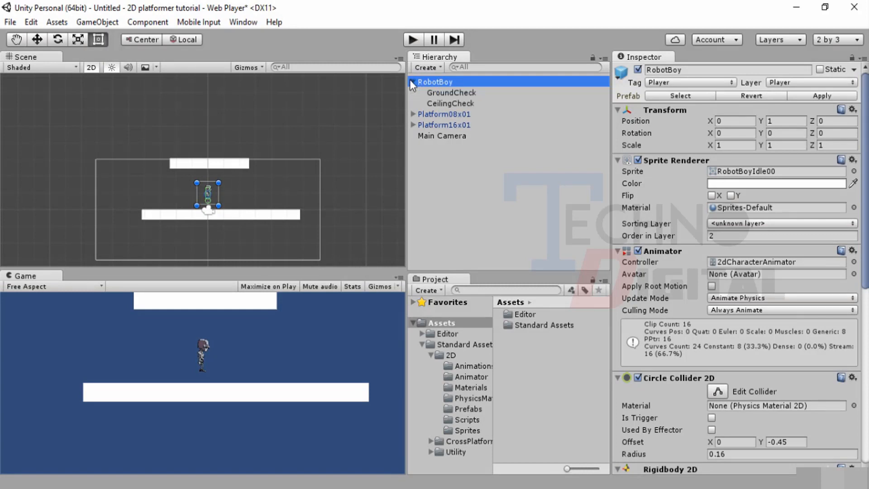
pyautogui.click(413, 81)
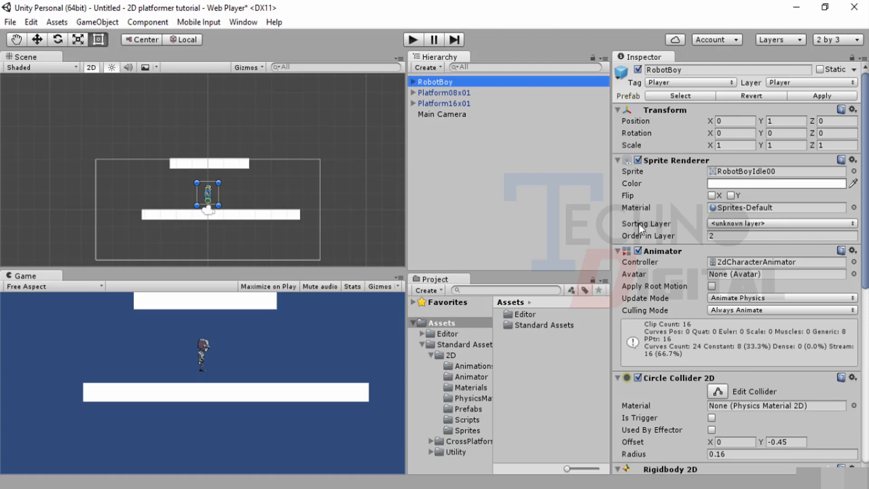
# Open the sorting layer settings from RobotBoy's Sprite Renderer and add three new sorting layers.
pyautogui.click(848, 224)
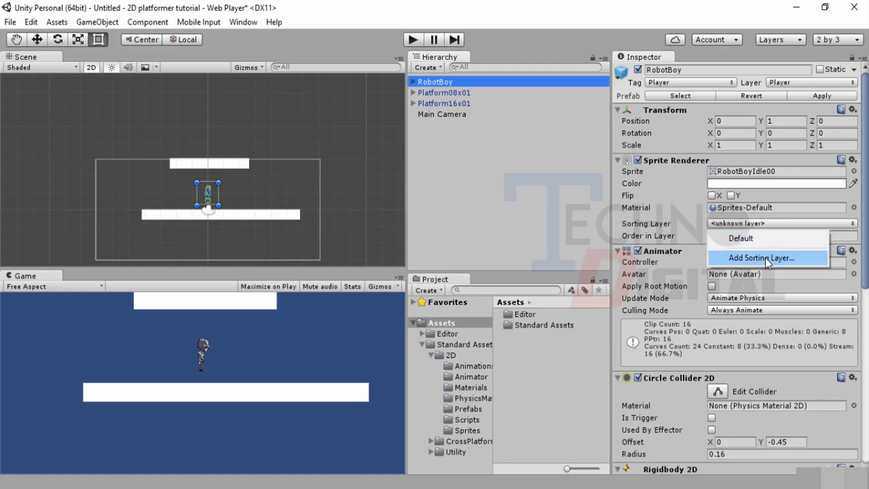
pyautogui.click(771, 256)
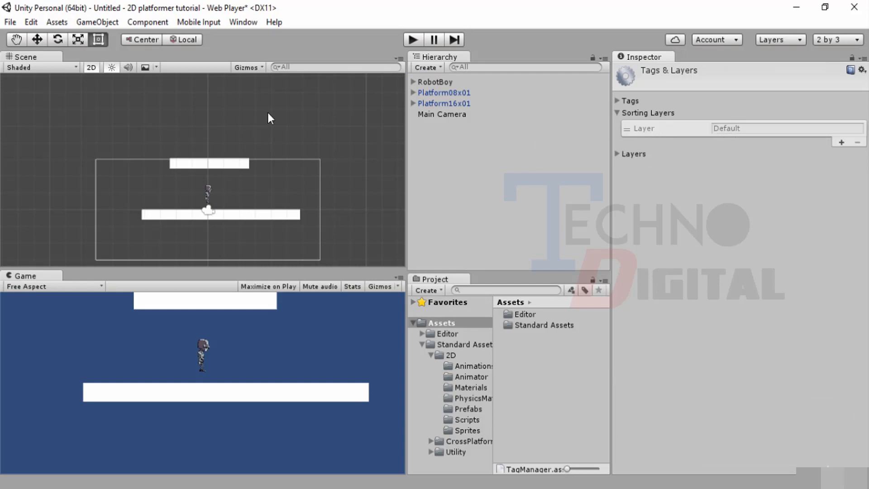
pyautogui.click(841, 142)
pyautogui.click(841, 154)
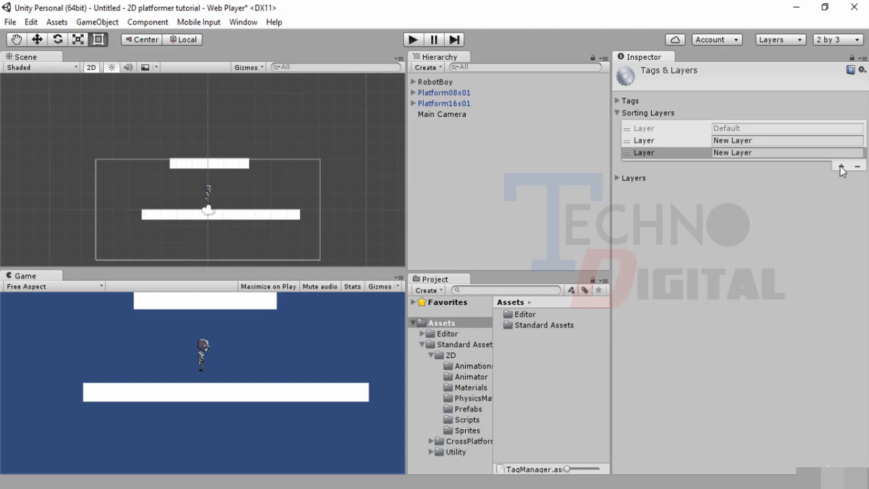
pyautogui.click(840, 166)
# Name the three new sorting layers Background, Foreground and Player.
pyautogui.click(785, 142)
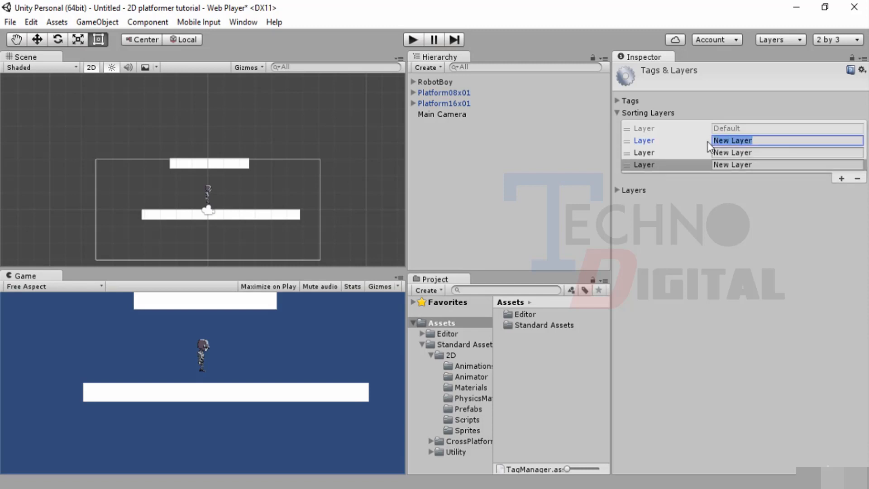
pyautogui.write('Backgroundq')
pyautogui.press('BackSpace')
pyautogui.press('Tab')
pyautogui.write('Fore')
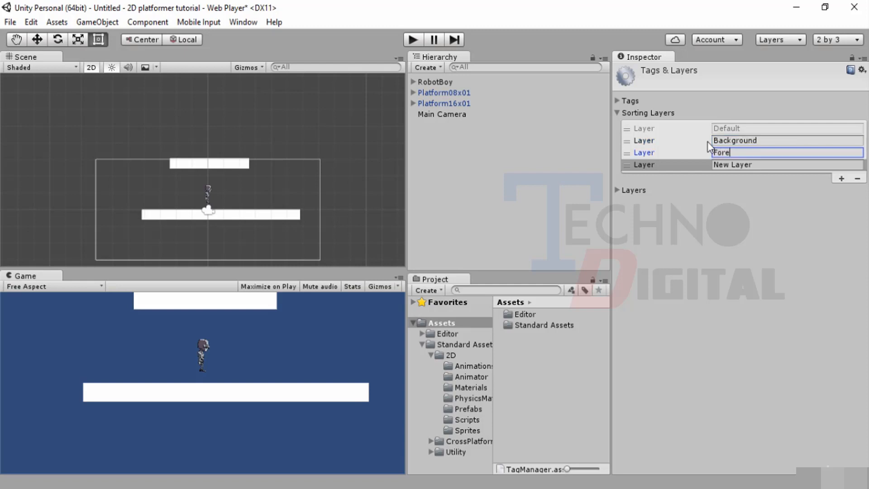
pyautogui.write('ground')
pyautogui.press('Tab')
pyautogui.write('Pl')
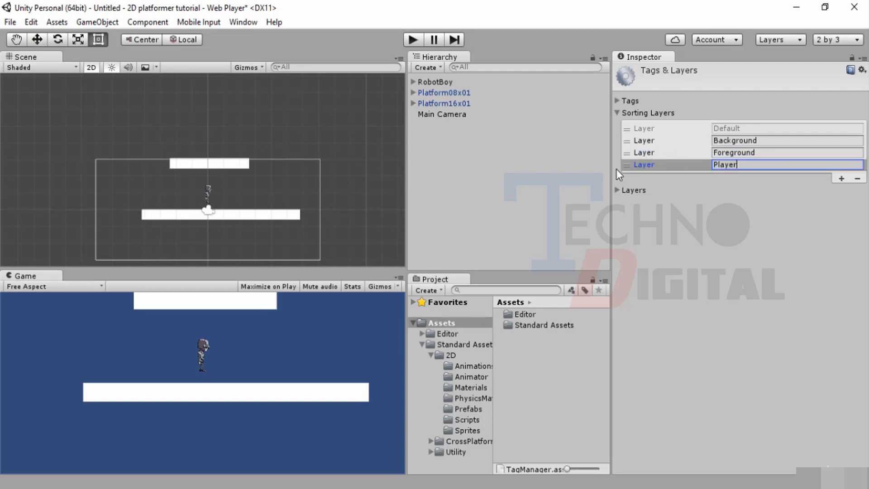
# Move the Player sorting layer between Background and Foreground.
pyautogui.moveTo(625, 166); pyautogui.dragTo(631, 154)
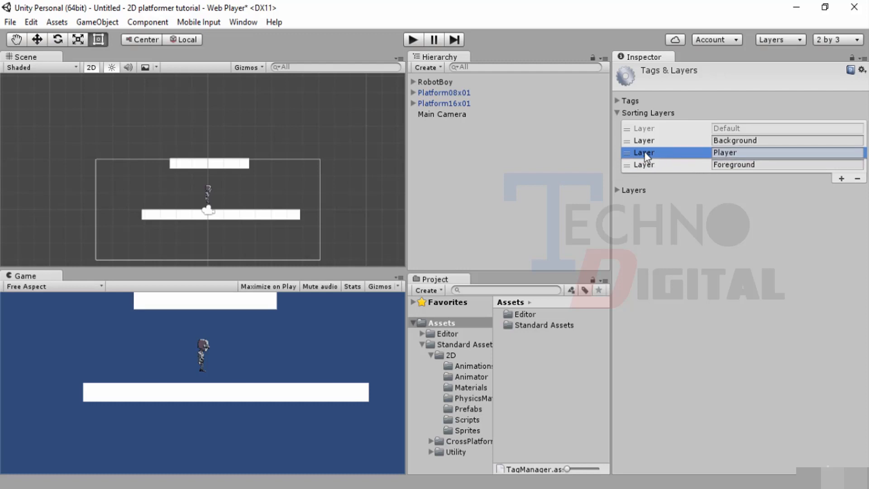
pyautogui.click(628, 142)
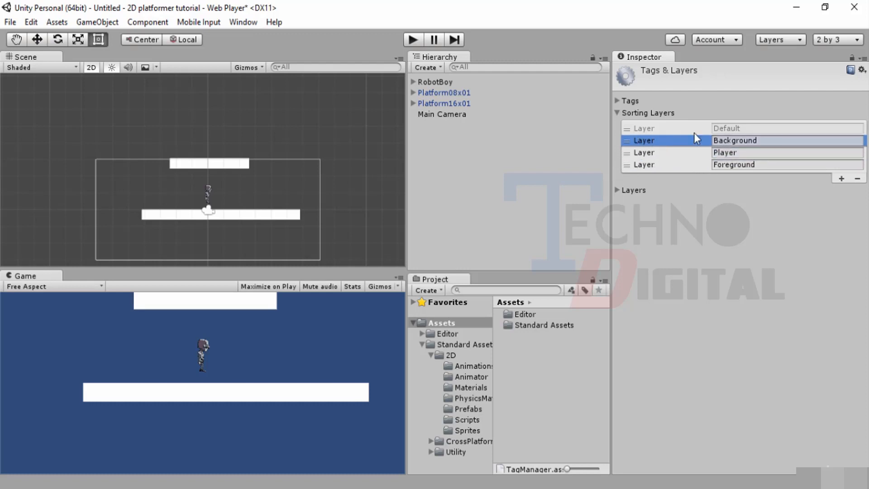
pyautogui.click(645, 129)
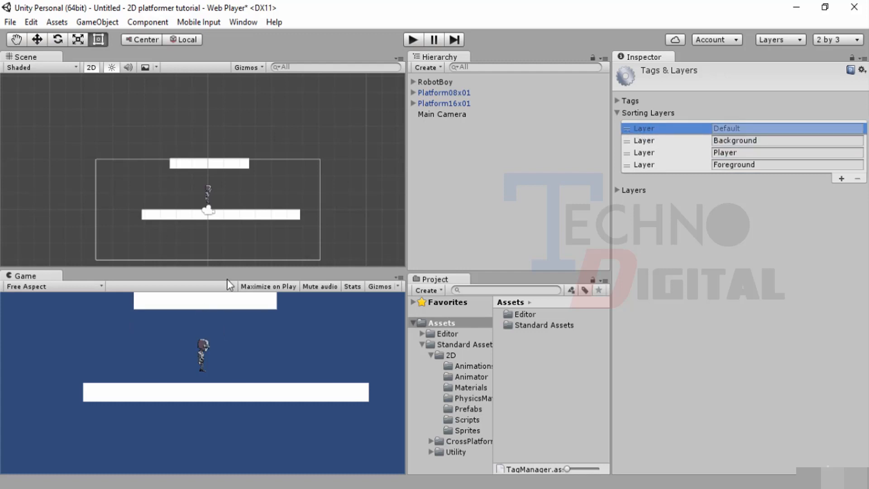
# Reopen the sorting layer settings from RobotBoy and reorder the layers as Background, Foreground, Player, Default.
pyautogui.click(445, 93)
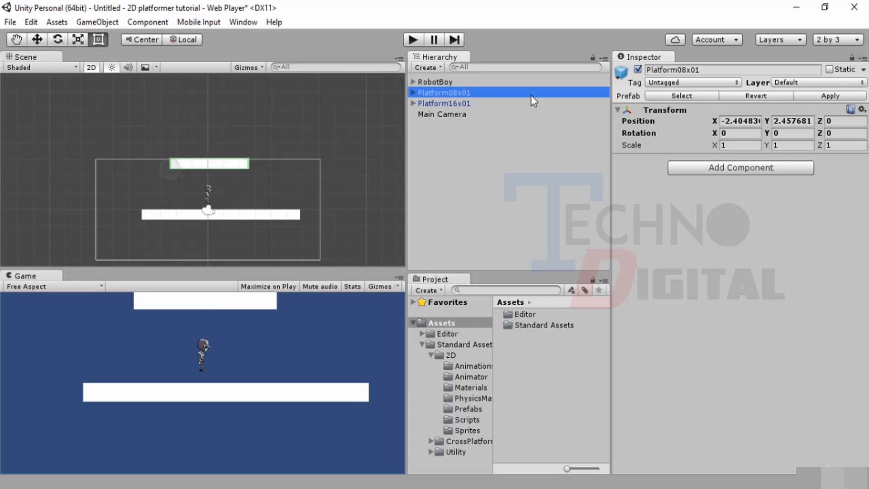
pyautogui.click(449, 81)
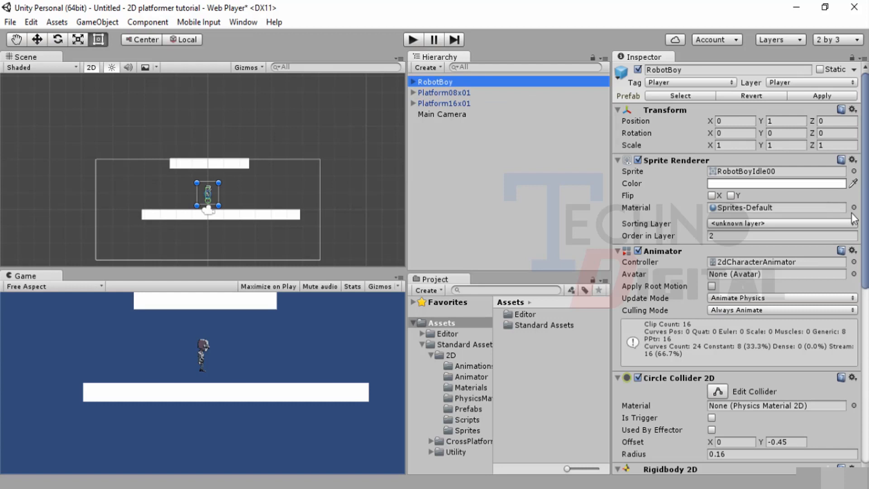
pyautogui.click(854, 223)
pyautogui.click(794, 302)
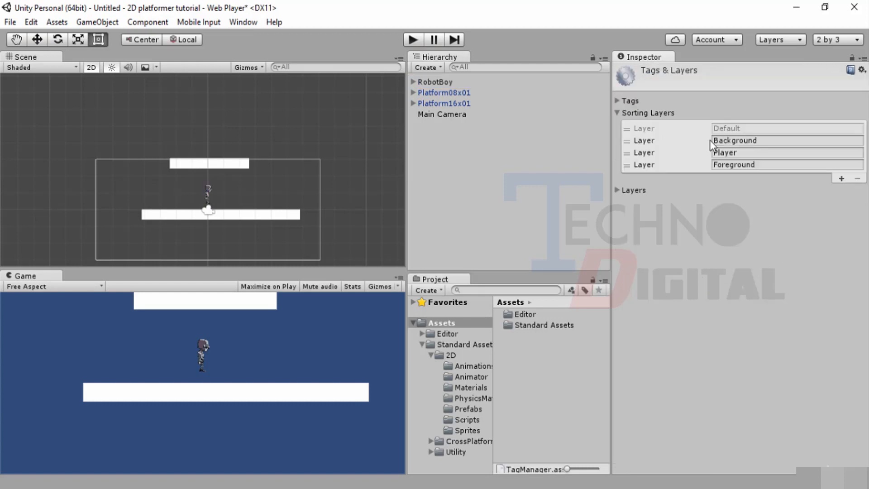
pyautogui.click(628, 129)
pyautogui.moveTo(628, 129); pyautogui.dragTo(628, 152)
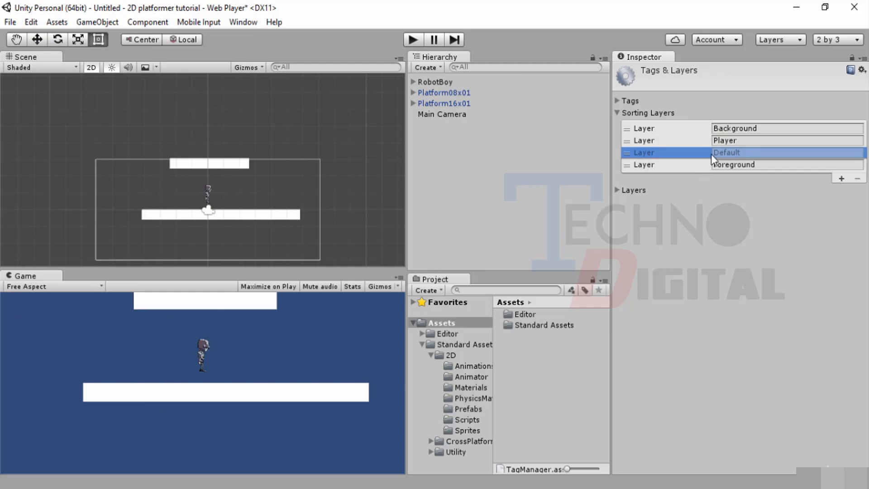
pyautogui.click(629, 128)
pyautogui.moveTo(626, 155)
pyautogui.mouseDown()
pyautogui.moveTo(631, 160)
pyautogui.moveTo(630, 142)
pyautogui.mouseUp()
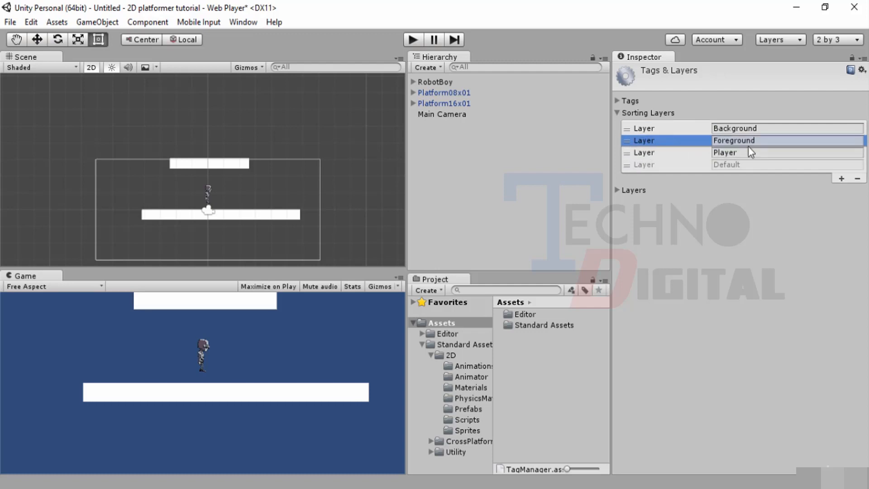
# Rename the Background sorting layer to Sky and the Foreground sorting layer to Clouds Mountains.
pyautogui.click(763, 128)
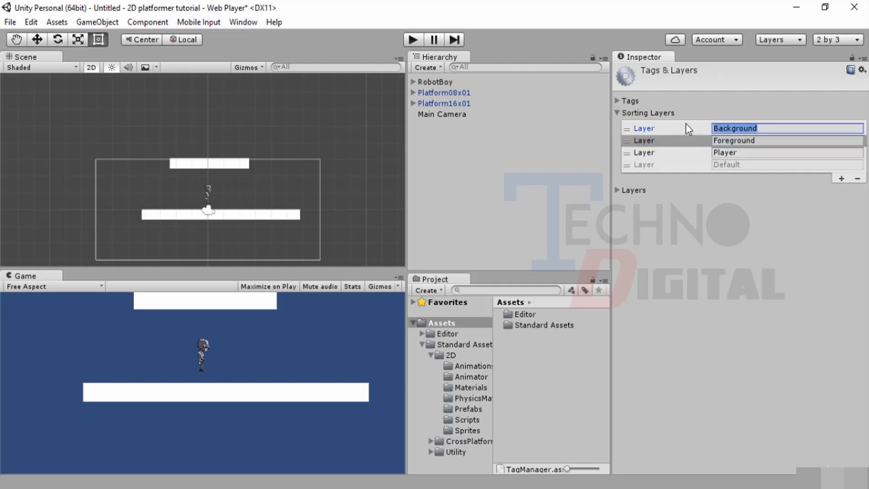
pyautogui.write('Sky')
pyautogui.click(760, 141)
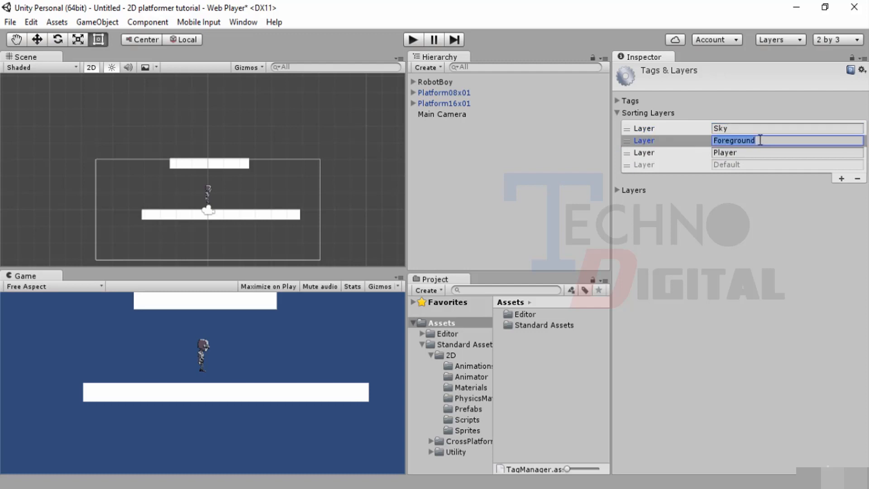
pyautogui.write('Clouds Mountains')
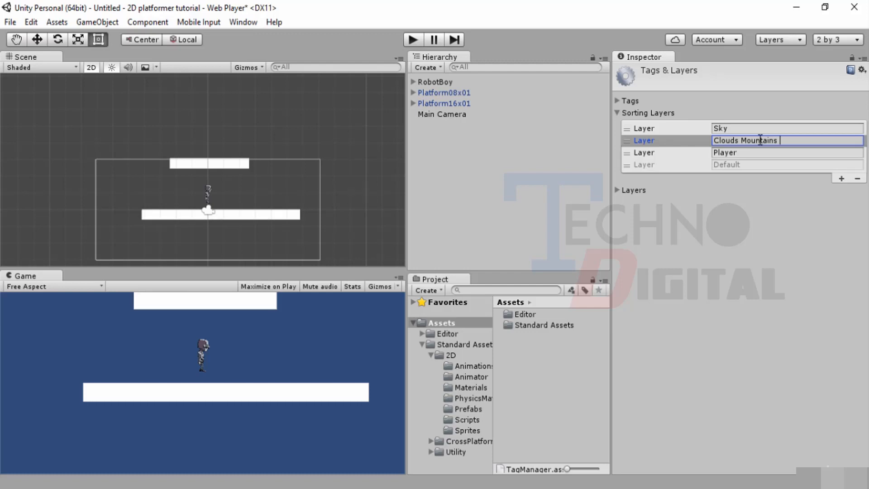
pyautogui.click(740, 153)
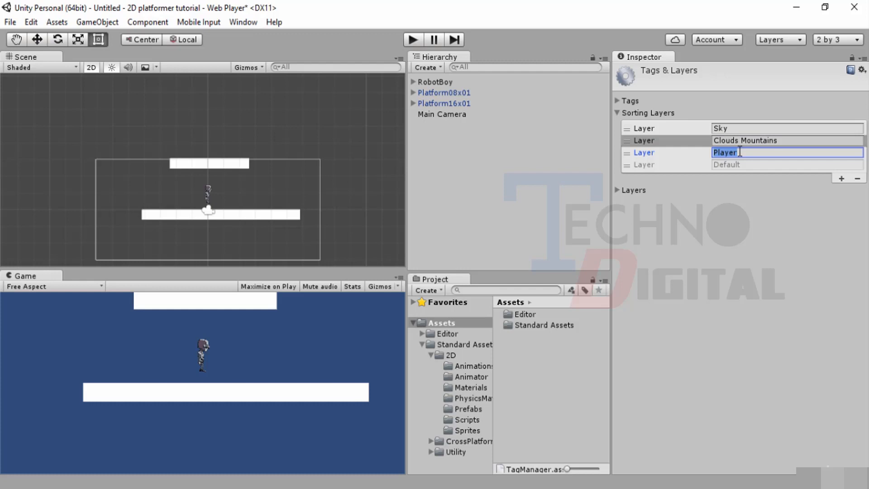
pyautogui.click(725, 130)
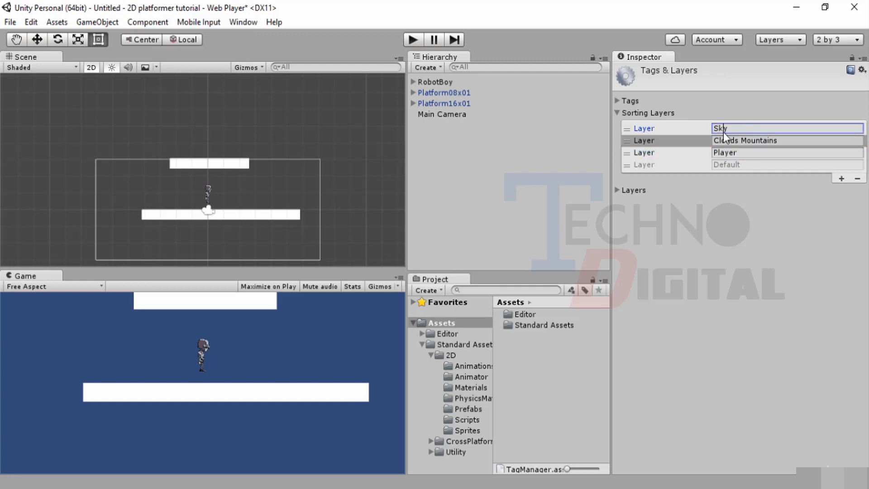
pyautogui.doubleClick(732, 141)
pyautogui.click(734, 167)
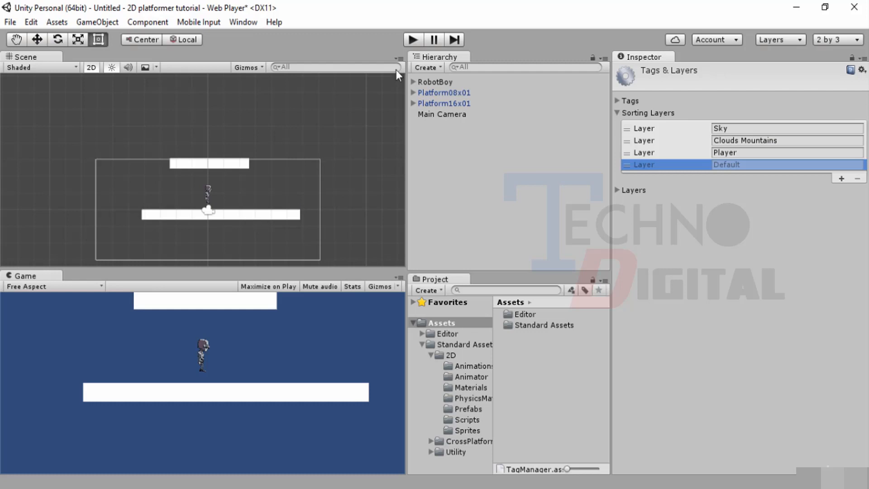
# Play-test the scene with the reordered sorting layers by running RobotBoy both ways and jumping, and stop the game.
pyautogui.click(408, 40)
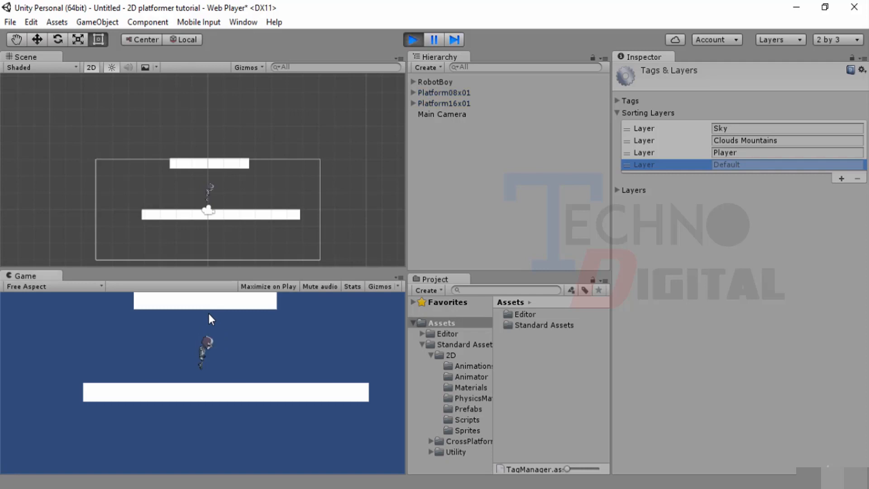
pyautogui.press('space')
pyautogui.press('Right')
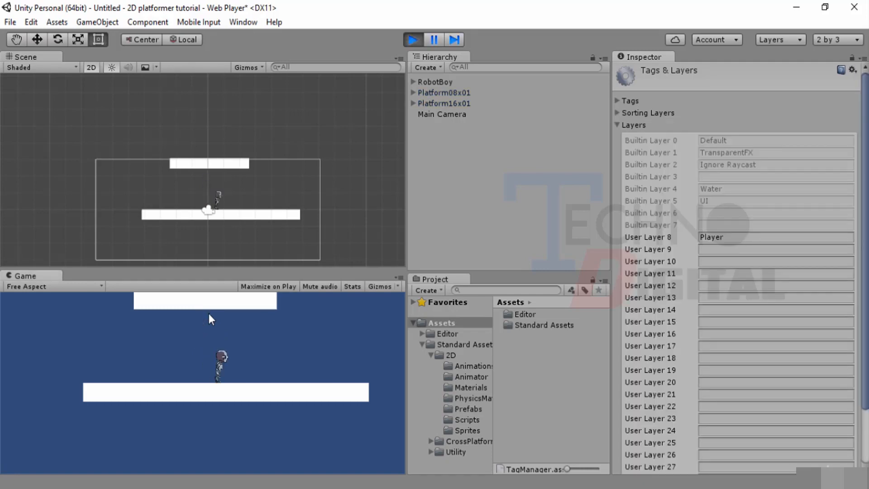
pyautogui.press('space')
pyautogui.press('Left')
pyautogui.press('Left')
pyautogui.press('Right')
pyautogui.press('Left')
pyautogui.press('Right')
pyautogui.press('space')
pyautogui.press('Left')
pyautogui.press('space')
pyautogui.click(434, 206)
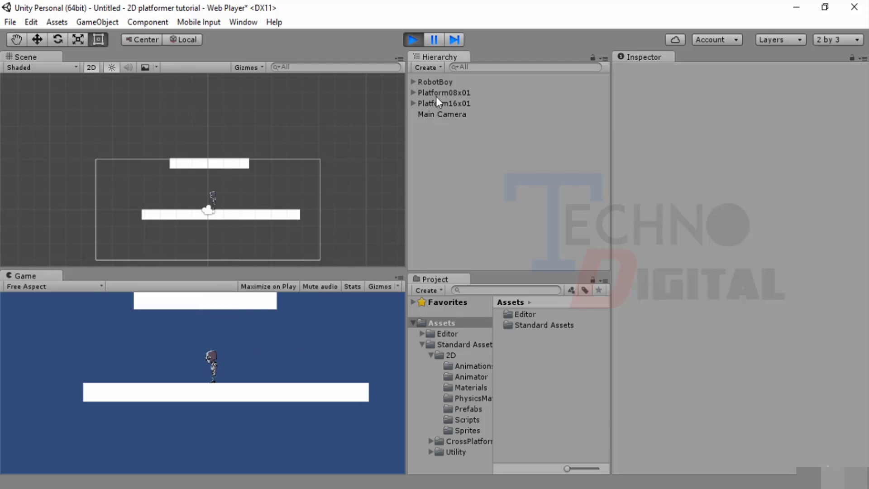
pyautogui.click(414, 39)
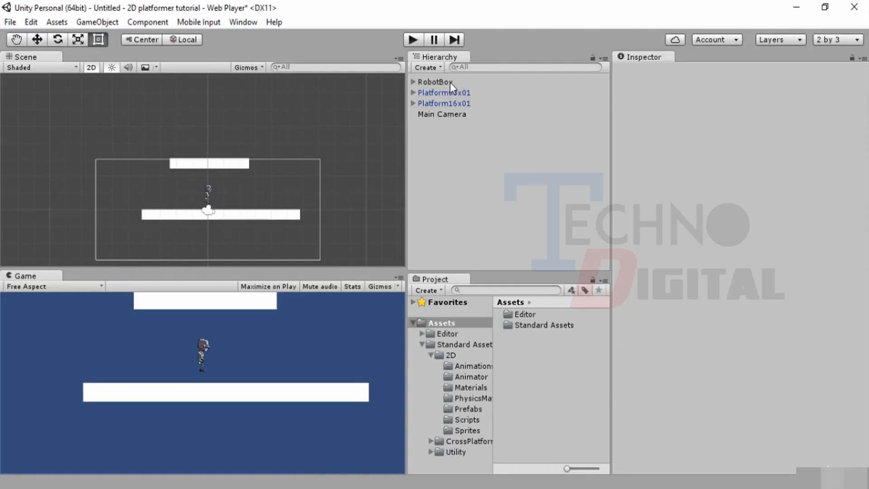
# Assign RobotBoy's sprite to the Player sorting layer, leaving its Player object layer as it is.
pyautogui.click(450, 82)
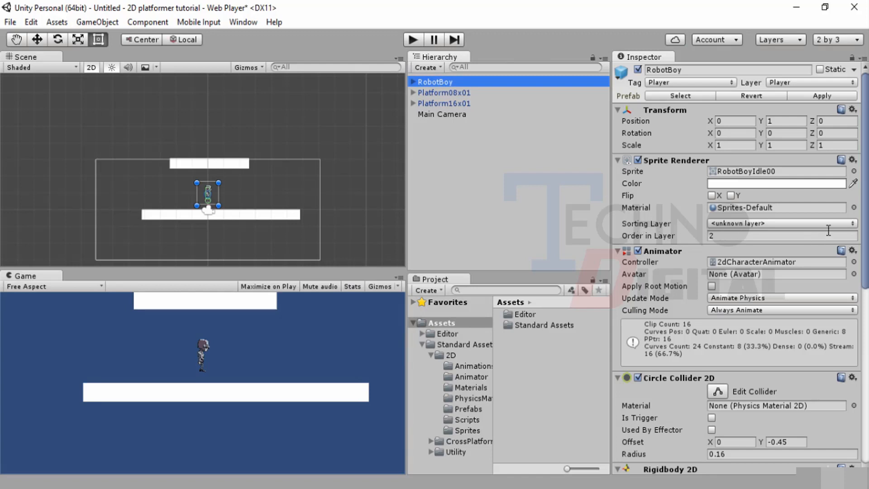
pyautogui.click(853, 224)
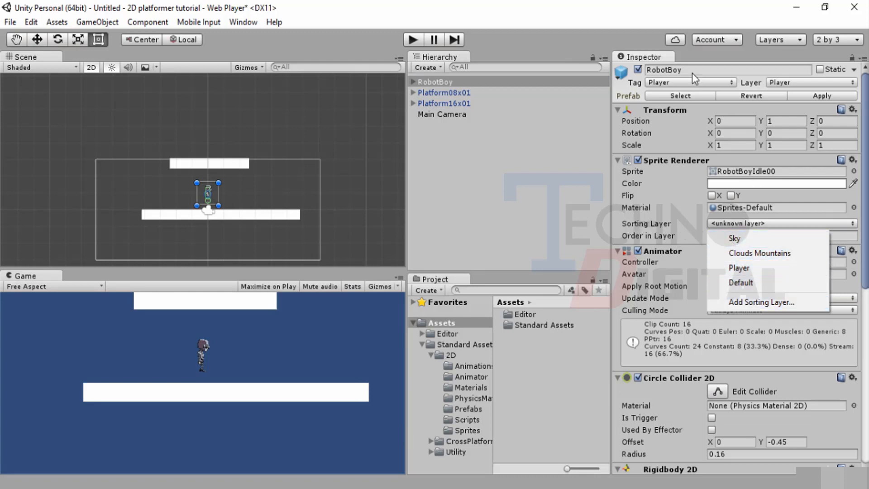
pyautogui.click(811, 82)
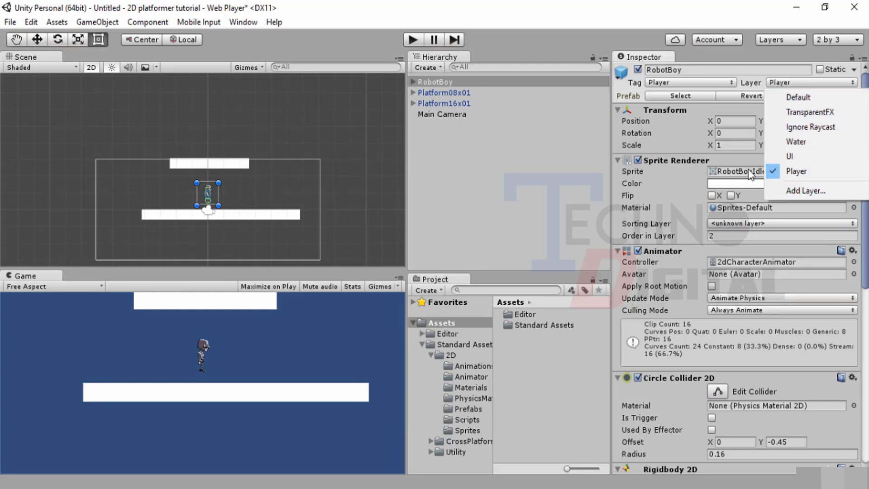
pyautogui.click(693, 209)
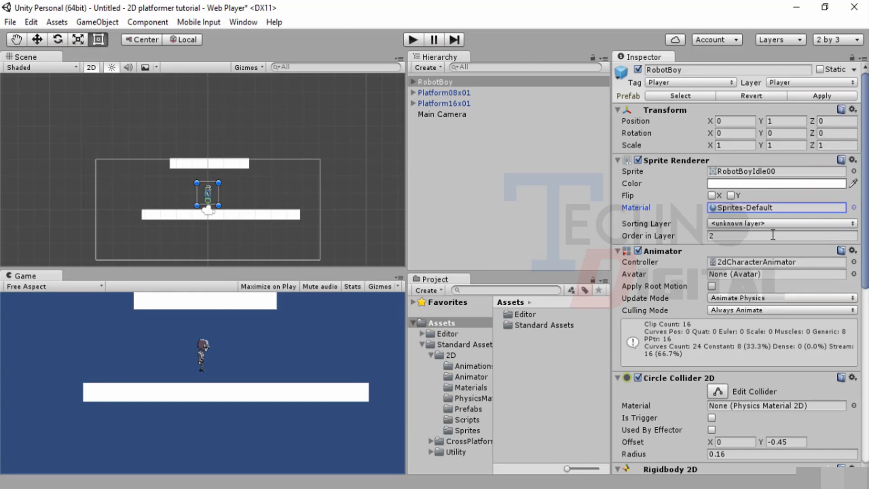
pyautogui.click(854, 224)
pyautogui.click(747, 268)
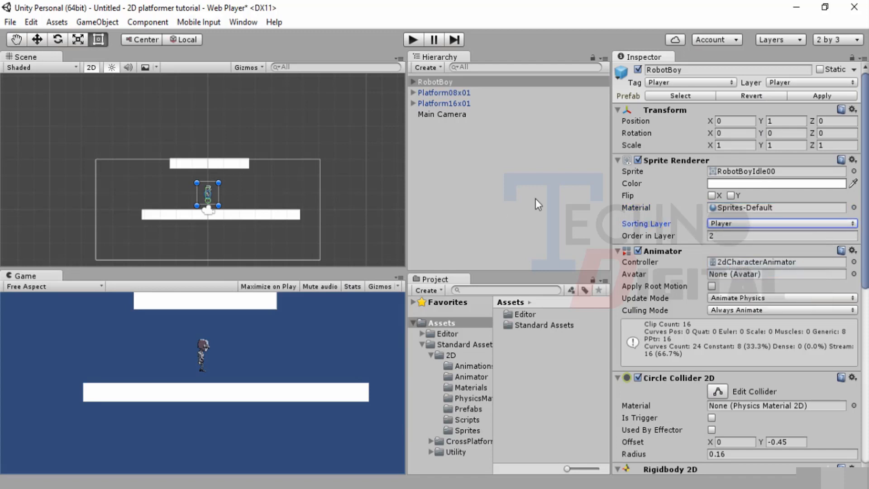
pyautogui.click(854, 223)
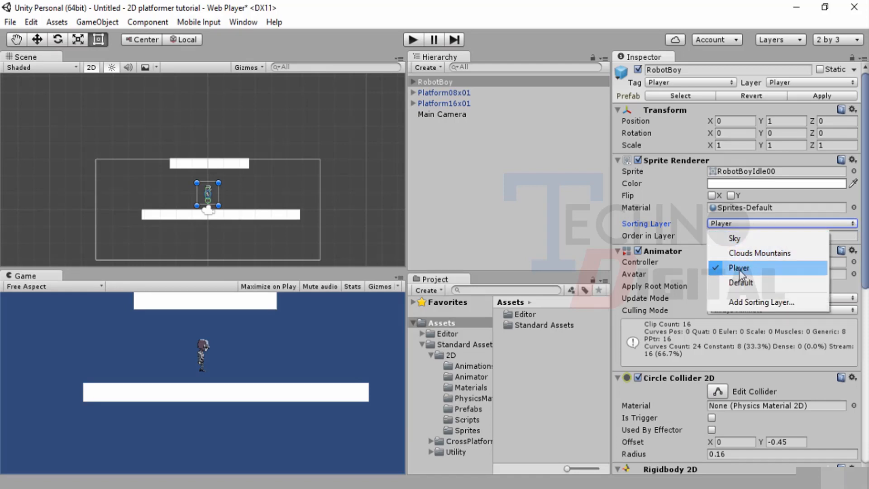
pyautogui.click(496, 178)
# Play-test the scene by running RobotBoy both ways and jumping on the platforms, and stop the game.
pyautogui.click(415, 43)
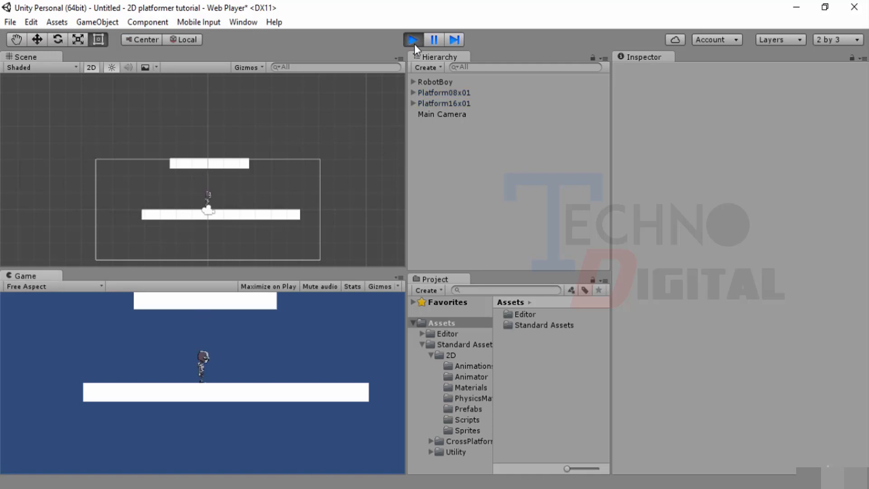
pyautogui.press('space')
pyautogui.press('Right')
pyautogui.press('space')
pyautogui.press('space')
pyautogui.press('Right')
pyautogui.press('space')
pyautogui.press('Left')
pyautogui.press('Right')
pyautogui.press('space')
pyautogui.press('space')
pyautogui.press('space')
pyautogui.press('Right')
pyautogui.press('space')
pyautogui.press('Left')
pyautogui.press('Right')
pyautogui.press('space')
pyautogui.press('Left')
pyautogui.press('space')
pyautogui.press('Right')
pyautogui.press('Right')
pyautogui.press('Left')
pyautogui.click(412, 40)
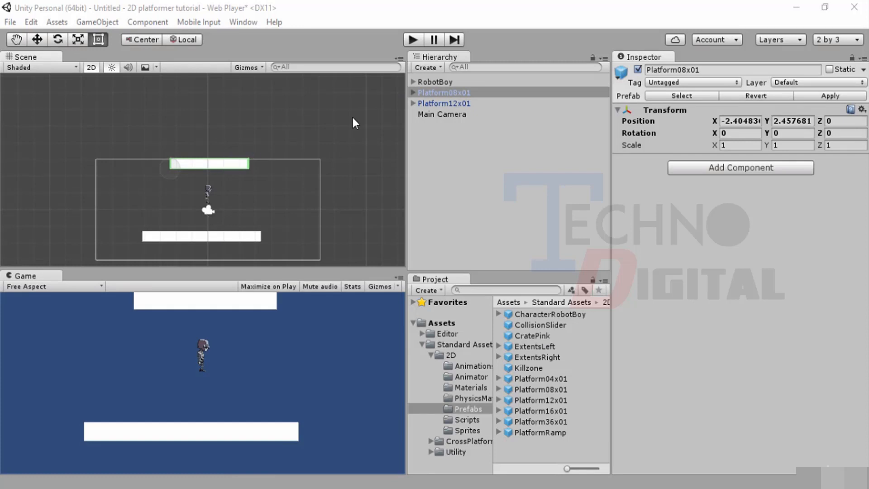
# Delete the Platform08x01 and Platform12x01 objects from the scene.
pyautogui.click(450, 91)
pyautogui.press('Delete')
pyautogui.click(448, 93)
pyautogui.press('Delete')
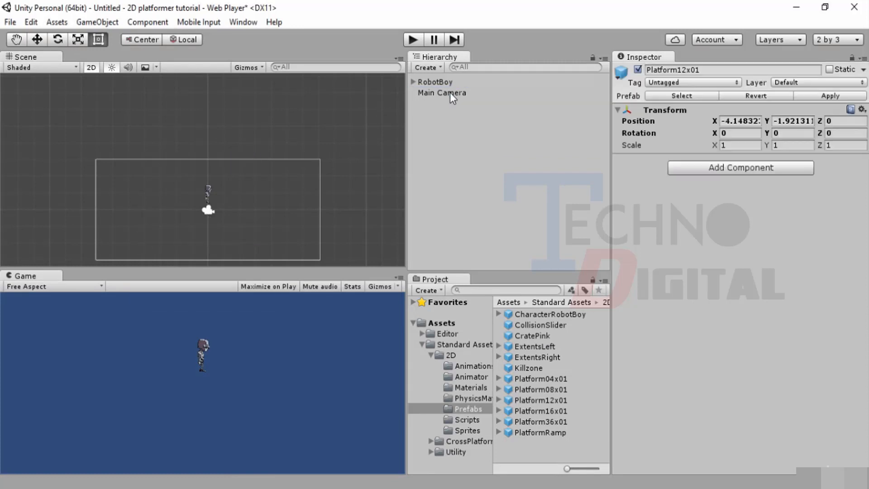
# Place PlatformWhiteSprite from the 2D Sprites folder below RobotBoy, stretched to a scale of about 4.99 by 0.94.
pyautogui.click(414, 323)
pyautogui.click(413, 322)
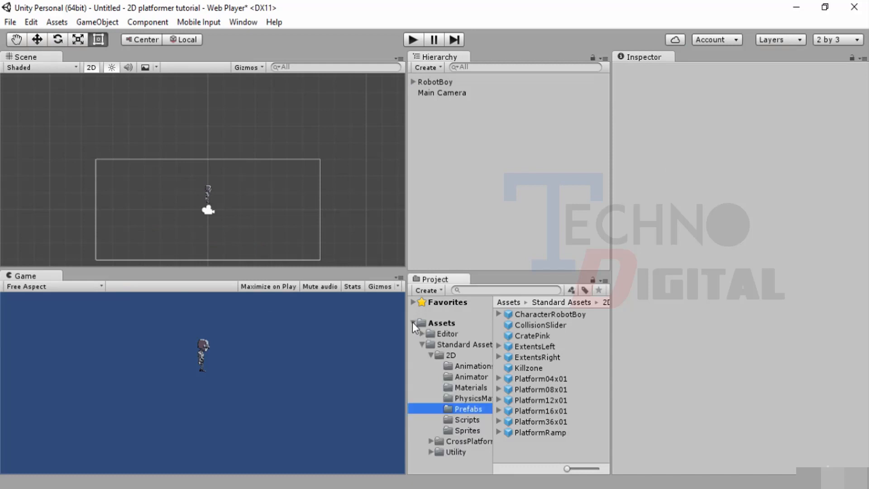
pyautogui.click(445, 322)
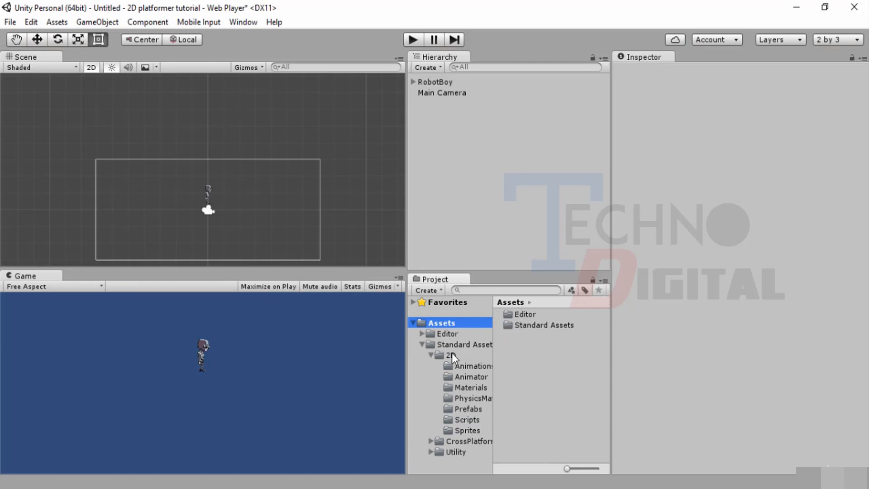
pyautogui.click(439, 355)
pyautogui.click(459, 431)
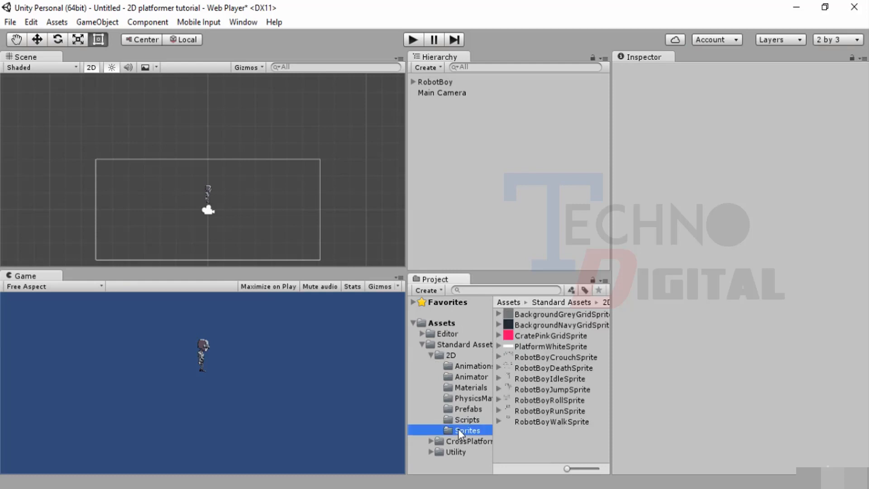
pyautogui.moveTo(519, 346); pyautogui.dragTo(317, 240)
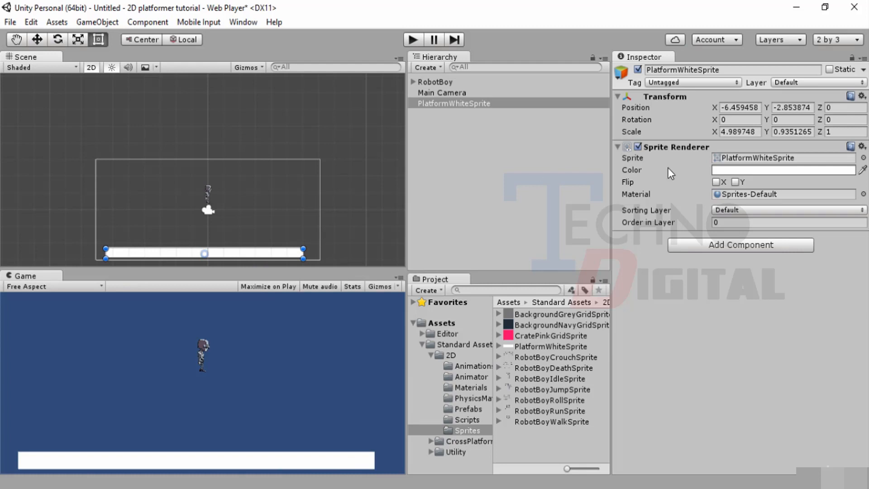
# Review the sorting layer options available for PlatformWhiteSprite.
pyautogui.click(861, 211)
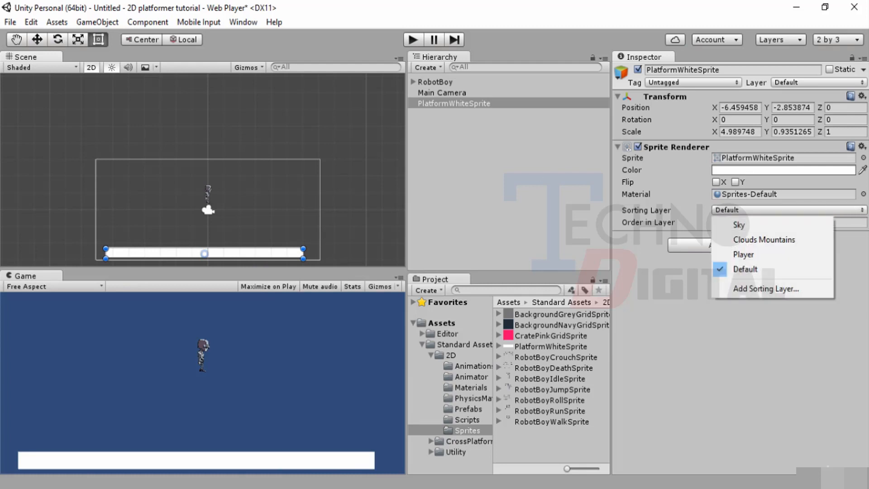
pyautogui.click(862, 215)
pyautogui.click(863, 215)
# Play-test whether RobotBoy lands on the new platform without a collider, and stop the game.
pyautogui.click(409, 43)
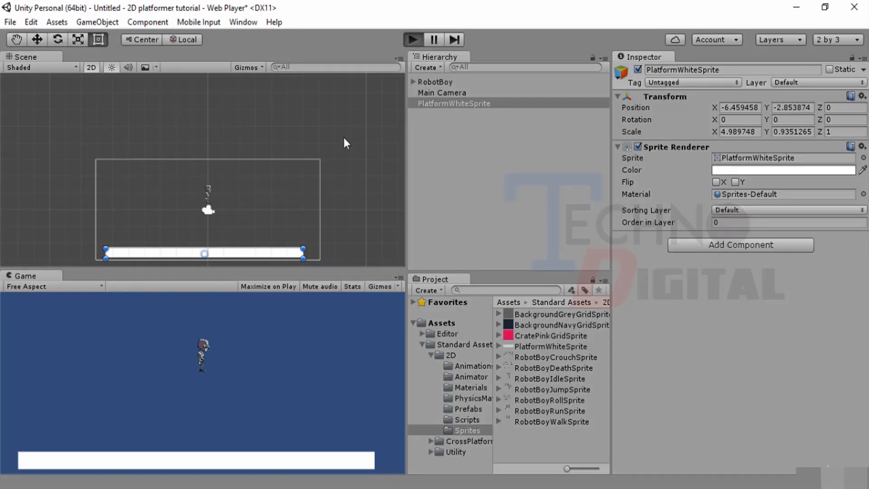
pyautogui.hotkey('ctrl', 'p')
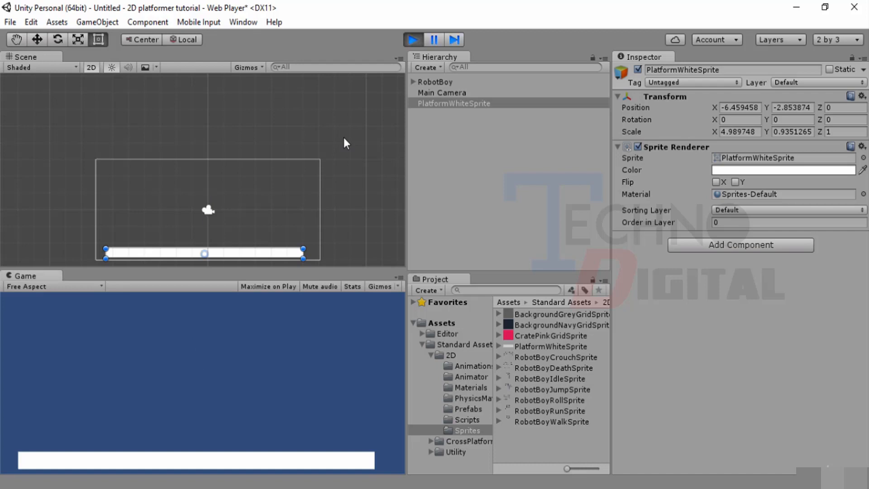
pyautogui.click(411, 41)
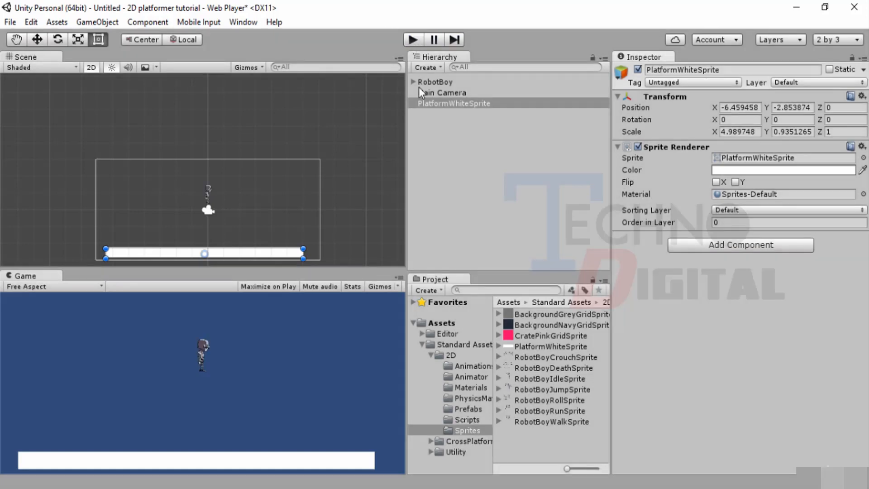
# Add a Box Collider 2D component to PlatformWhiteSprite.
pyautogui.click(447, 104)
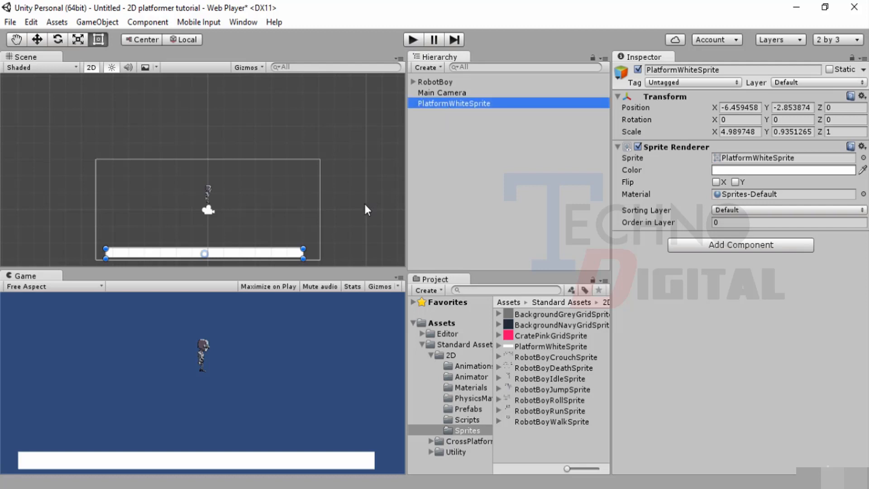
pyautogui.click(726, 246)
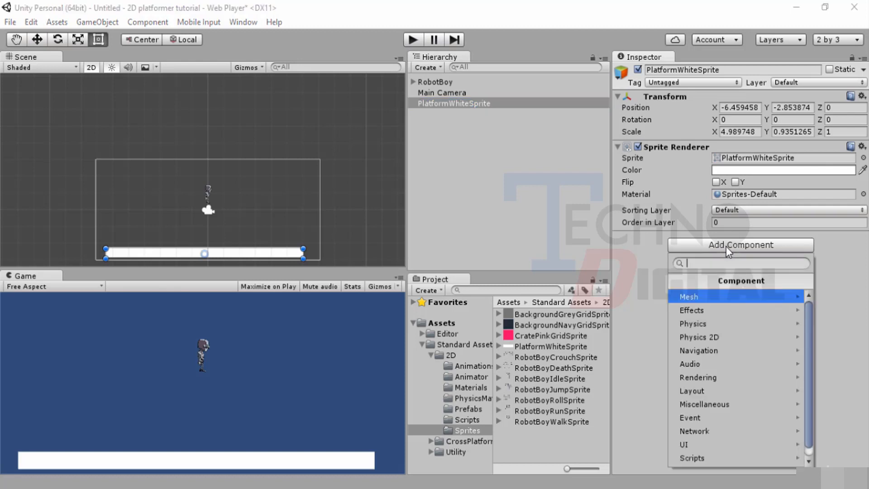
pyautogui.write('col')
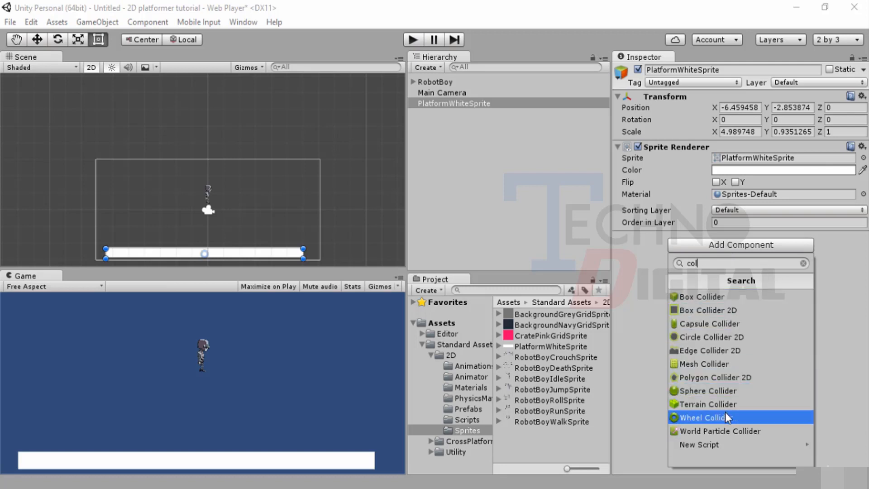
pyautogui.click(699, 308)
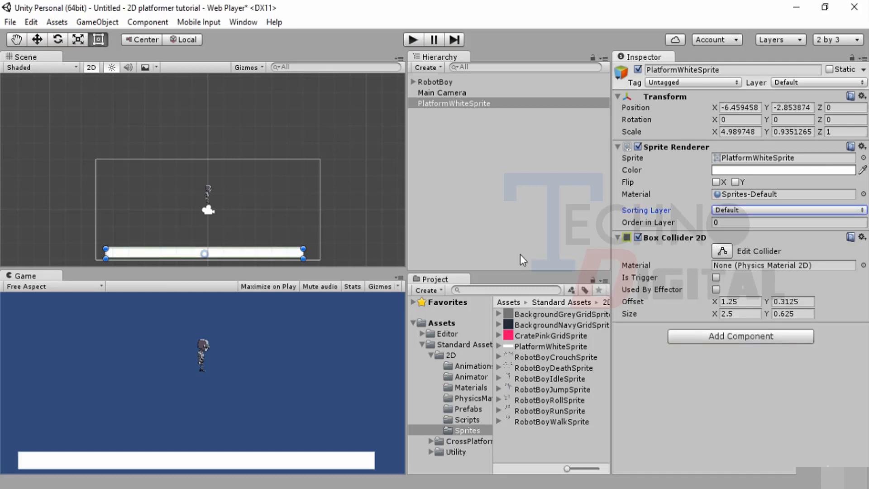
# Play-test the platform's collider by running RobotBoy both ways and jumping on it, and stop the game.
pyautogui.click(413, 39)
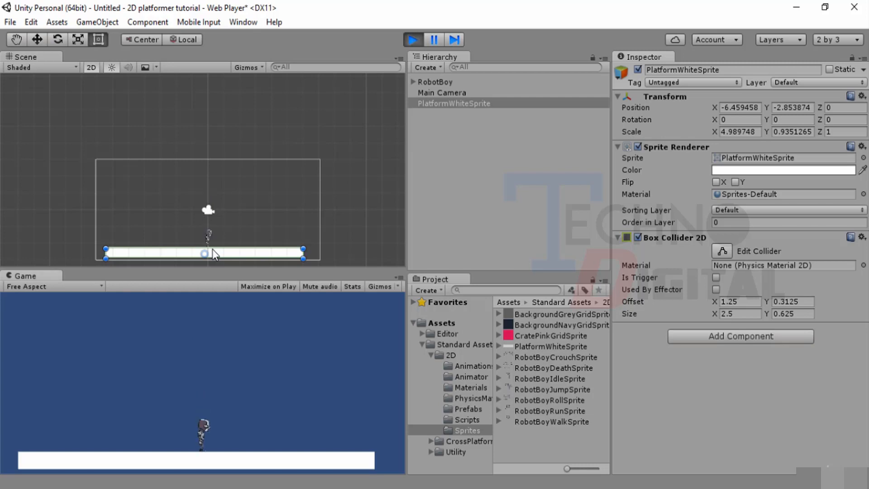
pyautogui.press('Right')
pyautogui.press('Left')
pyautogui.press('Right')
pyautogui.press('Left')
pyautogui.press('Right')
pyautogui.press('space')
pyautogui.press('Left')
pyautogui.press('Right')
pyautogui.press('space')
pyautogui.press('Left')
pyautogui.press('space')
pyautogui.press('Right')
pyautogui.press('Left')
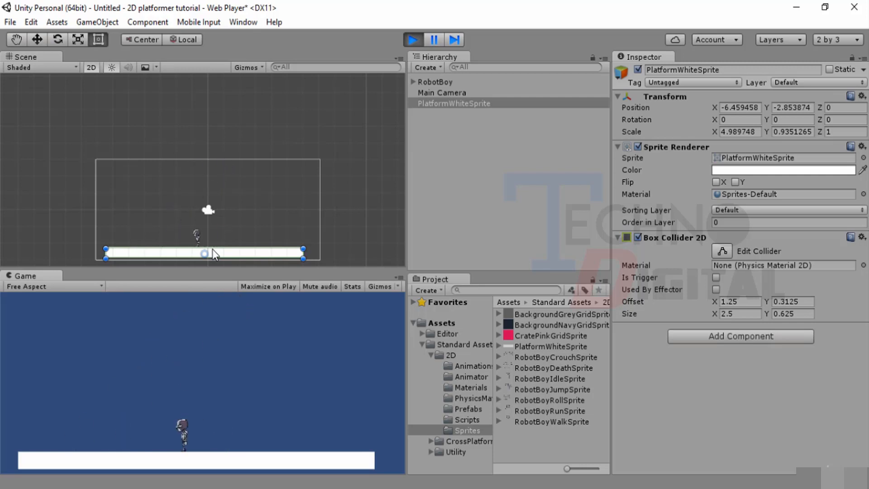
pyautogui.click(408, 41)
# Examine RobotBoy's physics and script components and the Box Collider 2D on PlatformWhiteSprite.
pyautogui.click(451, 78)
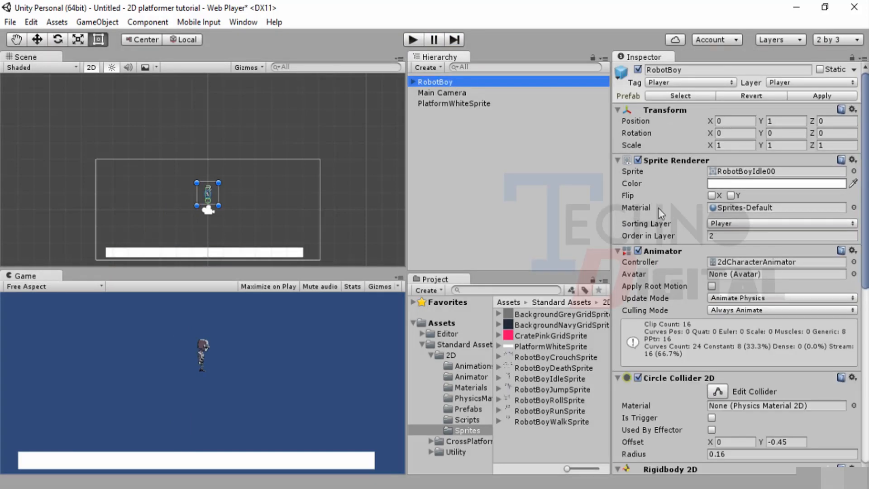
pyautogui.scroll(-3, 661, 217)
pyautogui.scroll(-3, 676, 353)
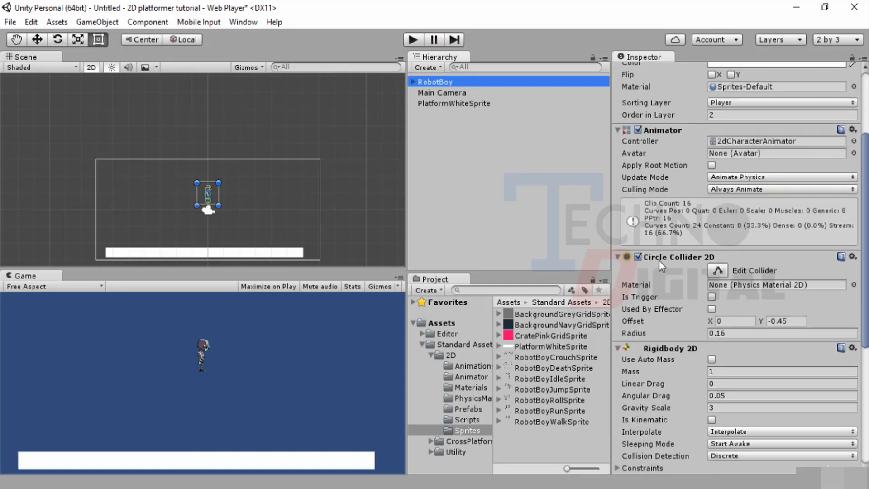
pyautogui.scroll(-6, 663, 256)
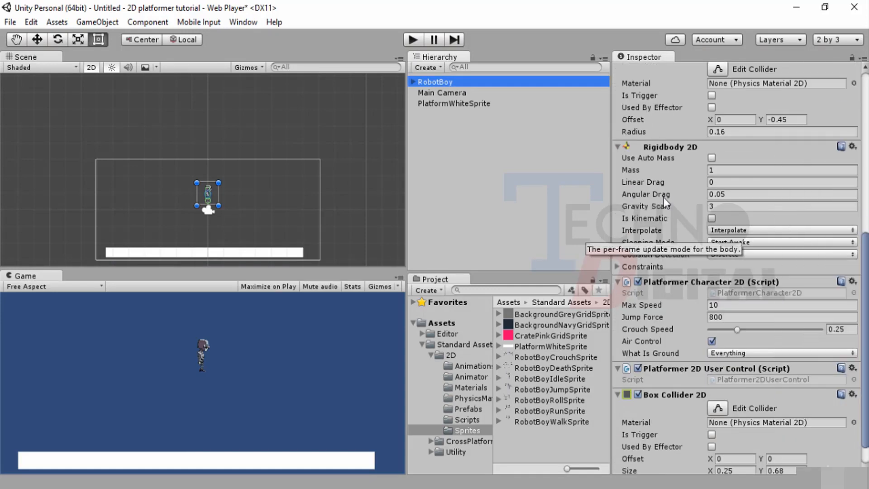
pyautogui.scroll(-1, 664, 187)
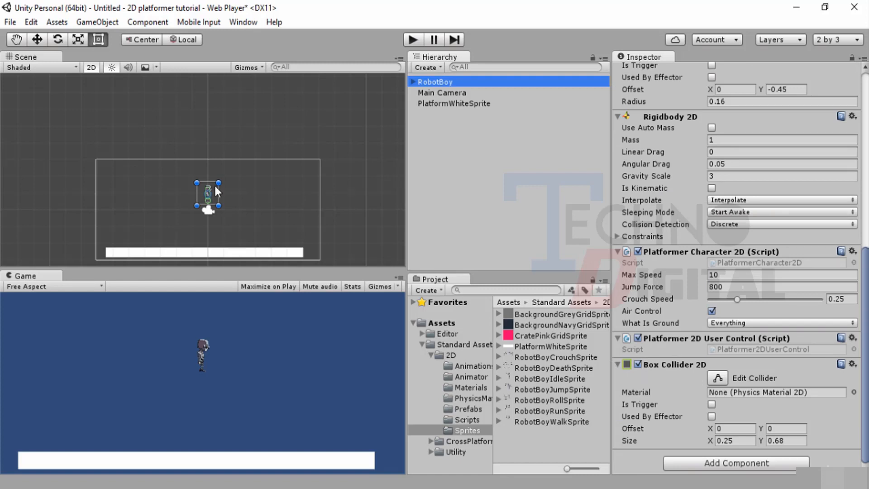
pyautogui.click(222, 251)
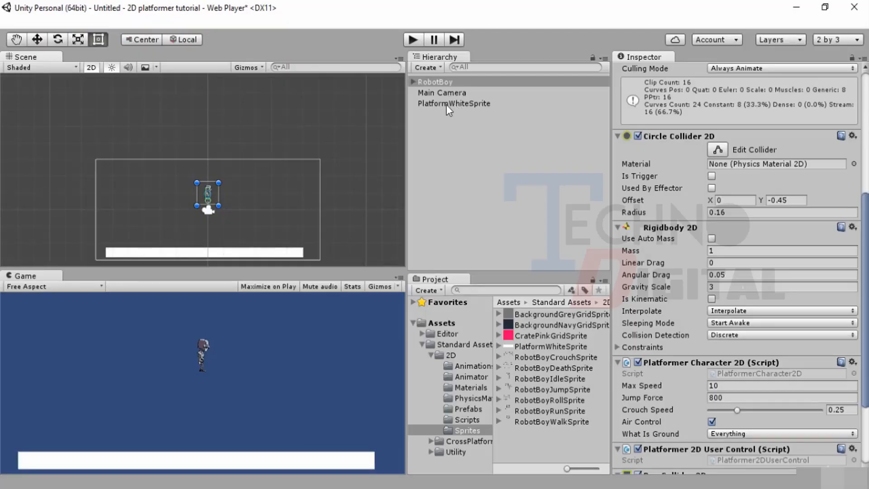
pyautogui.click(446, 103)
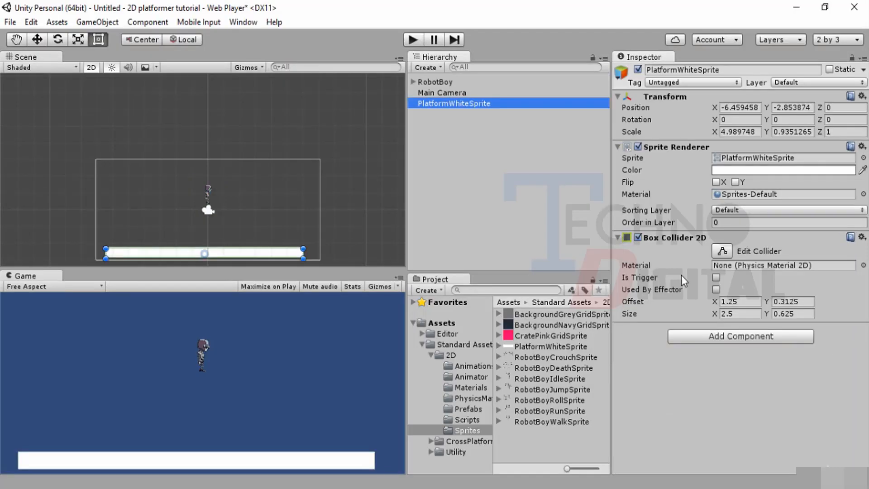
# Examine RobotBoy's Circle Collider 2D, Rigidbody 2D and Box Collider 2D, including the collider outlines around the character up close.
pyautogui.click(450, 83)
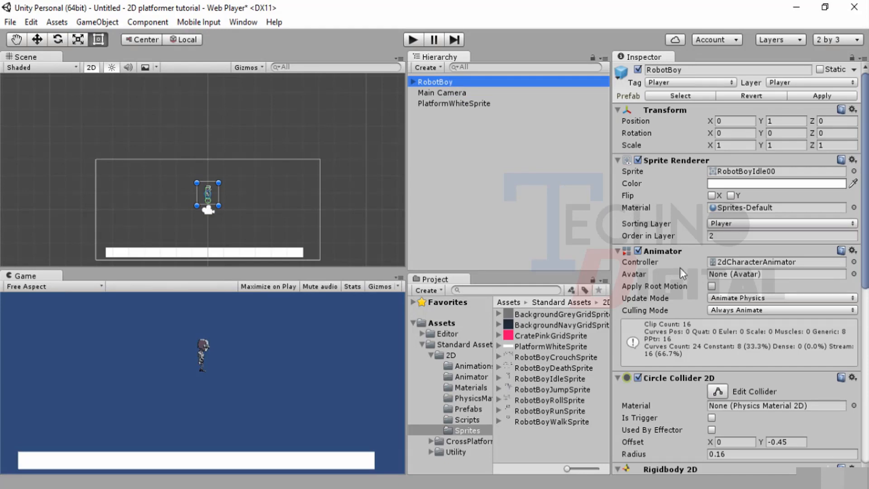
pyautogui.scroll(-3, 665, 344)
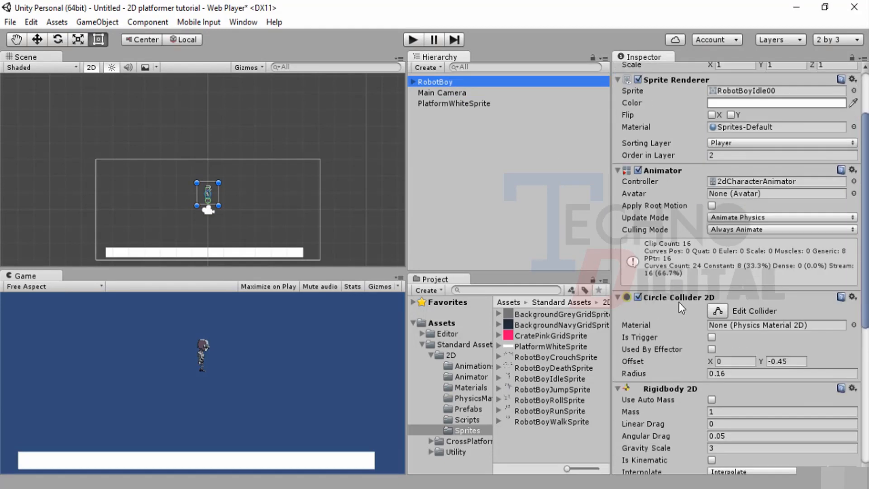
pyautogui.scroll(-5, 675, 313)
pyautogui.scroll(2, 656, 271)
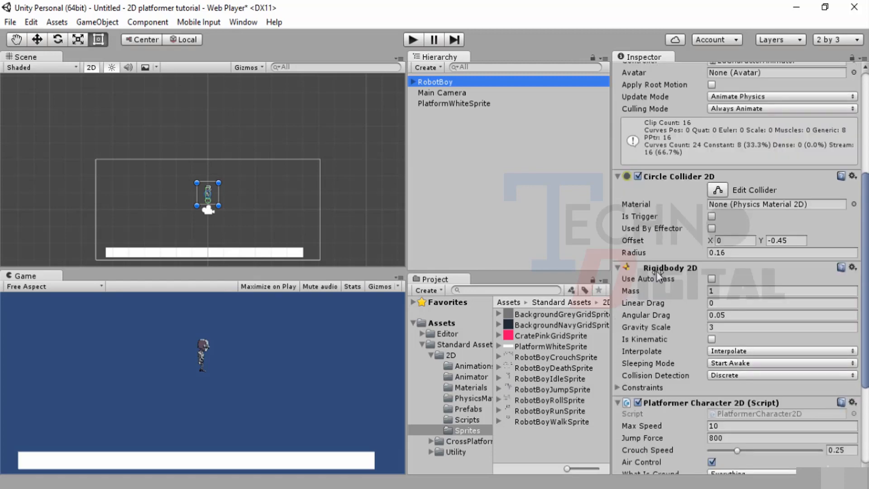
pyautogui.scroll(-4, 647, 376)
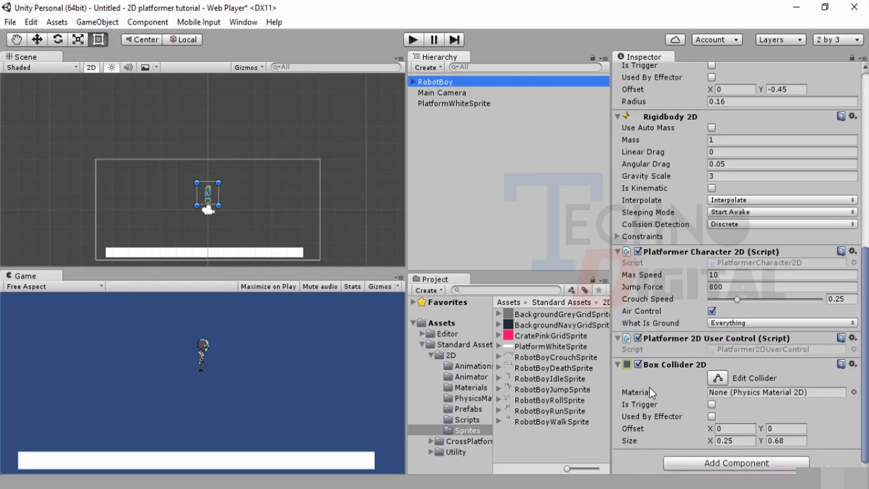
pyautogui.scroll(3, 235, 201)
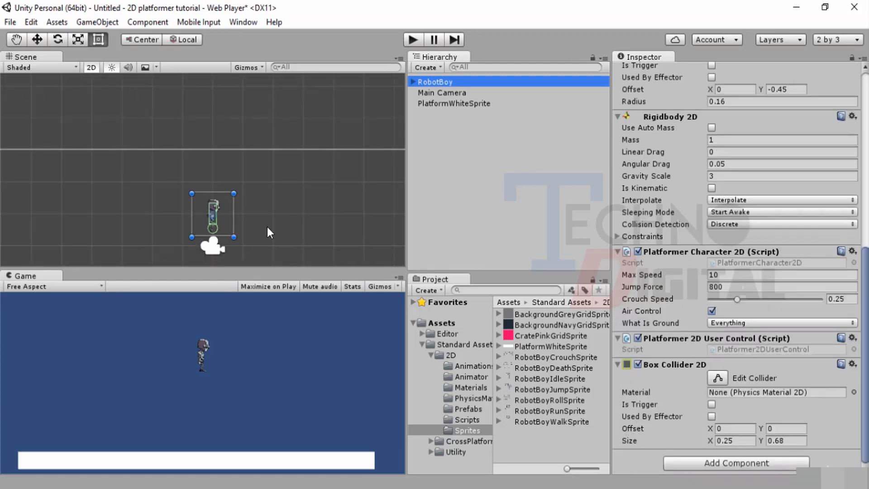
pyautogui.moveTo(267, 229); pyautogui.dragTo(286, 185, button='middle')
pyautogui.scroll(3, 243, 187)
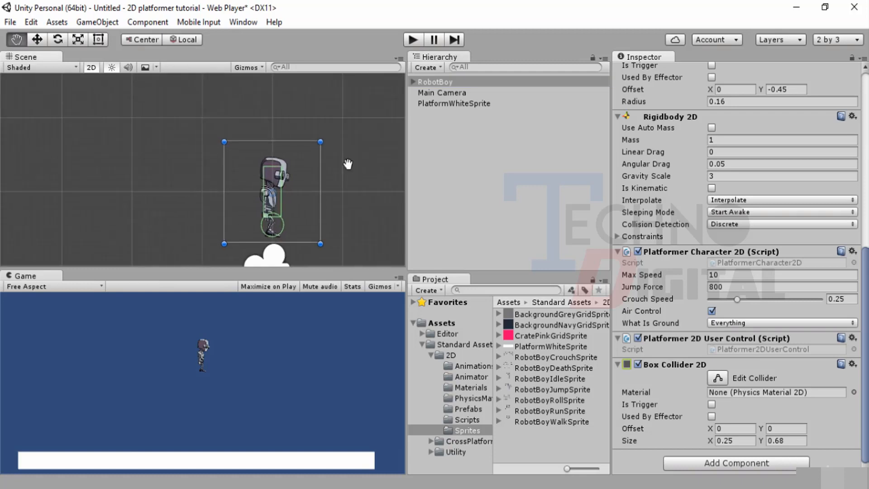
# Try X sizes of 1, 0.3 and 0.4 on RobotBoy's Box Collider 2D.
pyautogui.scroll(-1, 224, 213)
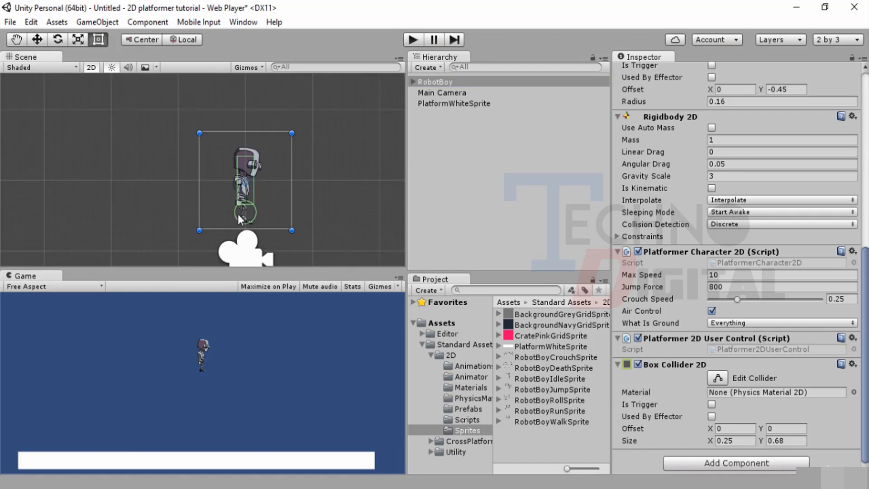
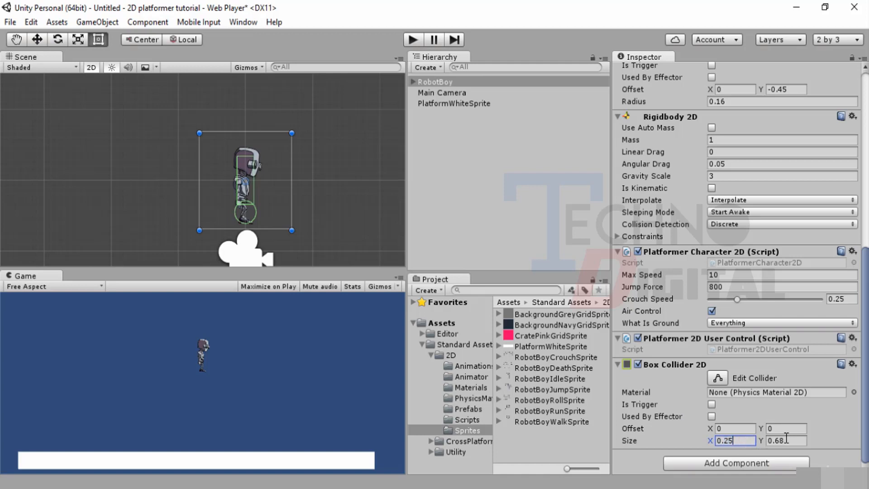
pyautogui.moveTo(716, 441); pyautogui.dragTo(736, 439)
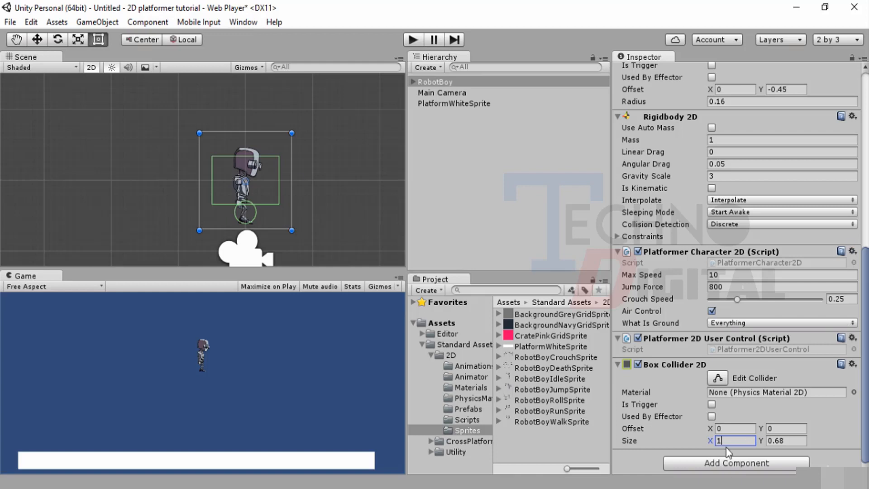
pyautogui.write('0')
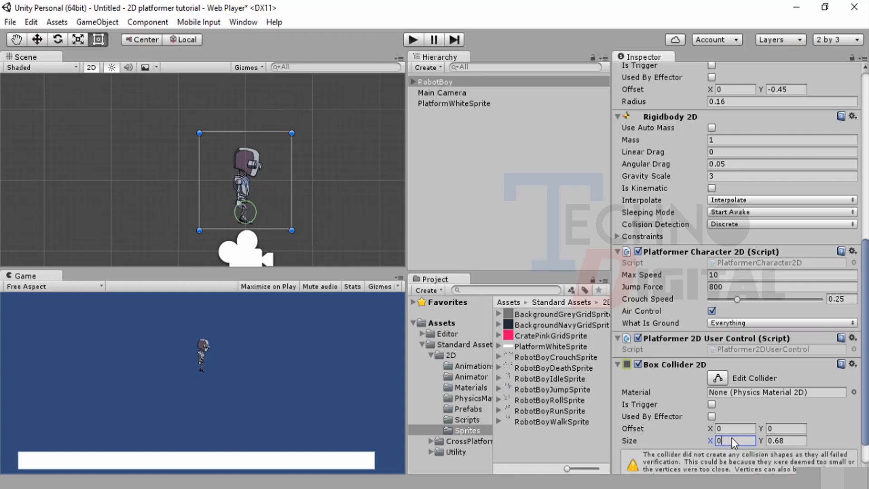
pyautogui.write('.3')
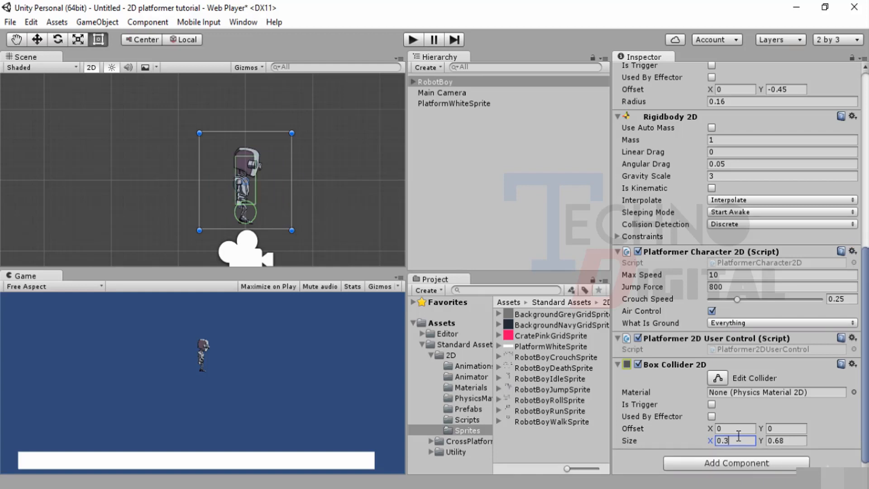
pyautogui.press('Return')
pyautogui.click(736, 441)
pyautogui.press('BackSpace')
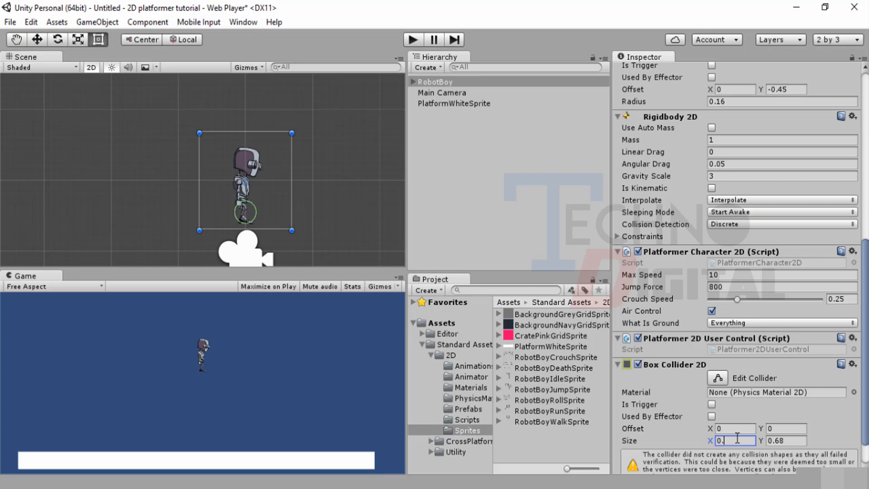
pyautogui.write('4')
# Try an X size of 0.5 on RobotBoy's Box Collider 2D and settle on 0.28.
pyautogui.doubleClick(736, 439)
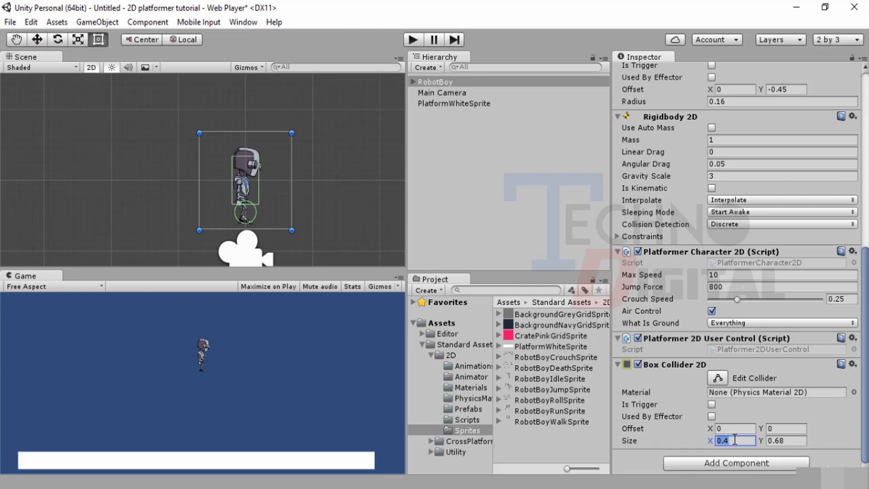
pyautogui.press('BackSpace')
pyautogui.write('0.5')
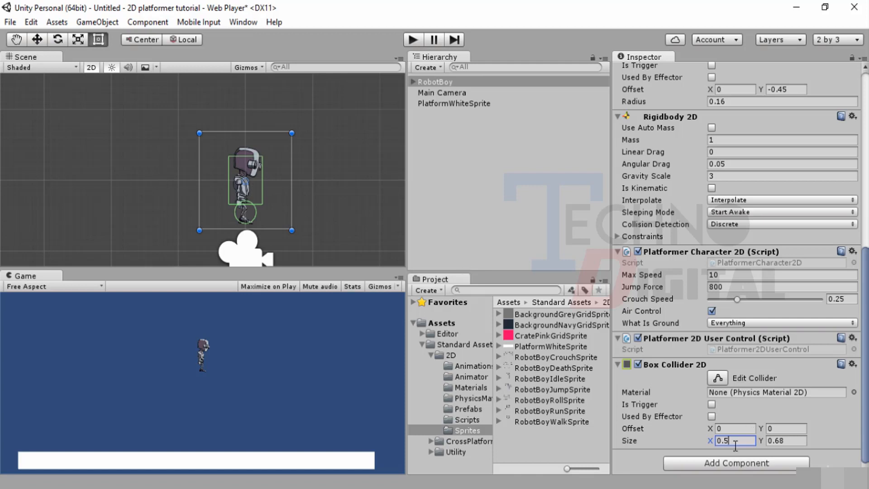
pyautogui.press('BackSpace')
pyautogui.write('28')
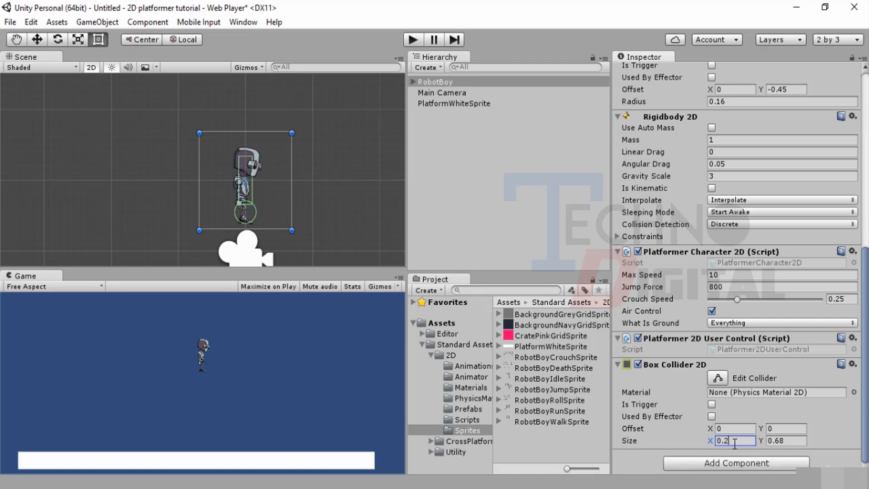
# Try Y sizes of 1 and 0.9 on RobotBoy's Box Collider 2D.
pyautogui.click(791, 440)
pyautogui.write('1')
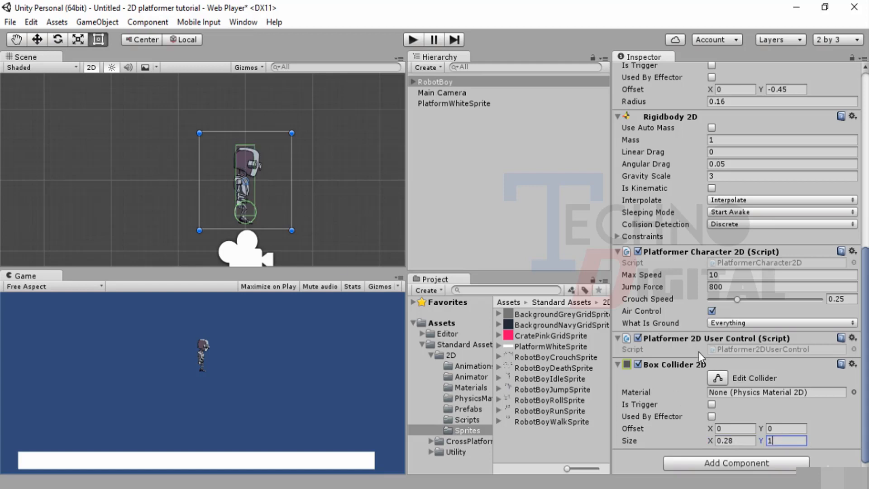
pyautogui.press('BackSpace')
pyautogui.write('0.9')
pyautogui.press('BackSpace')
pyautogui.press('BackSpace')
pyautogui.press('BackSpace')
pyautogui.write('1')
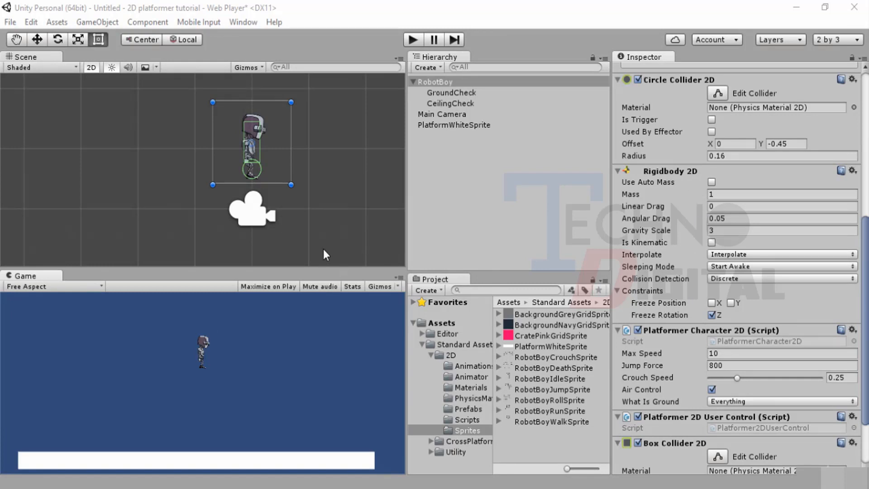
# Move RobotBoy to just above the platform's left end, at about X -5.44, Y -1.14.
pyautogui.scroll(-5, 318, 220)
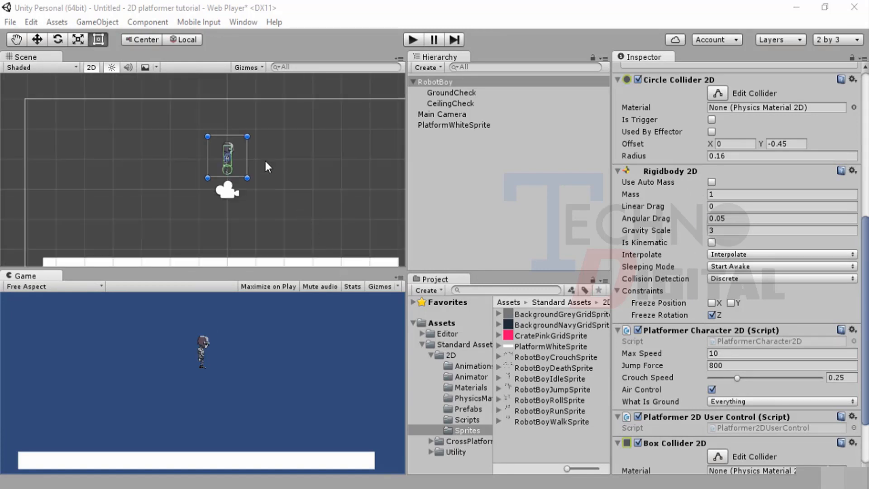
pyautogui.moveTo(226, 147); pyautogui.dragTo(69, 213)
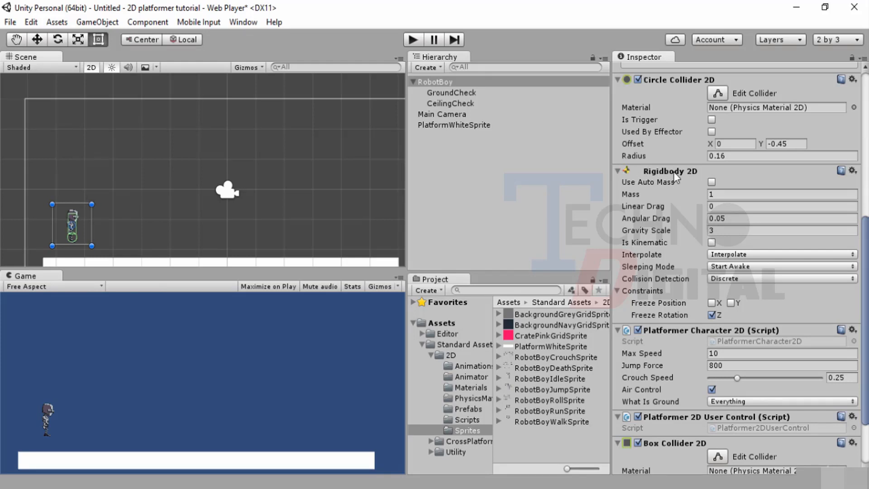
# Set Max Speed to 5 and Jump Force to 500 in RobotBoy's Platformer Character 2D script.
pyautogui.click(619, 171)
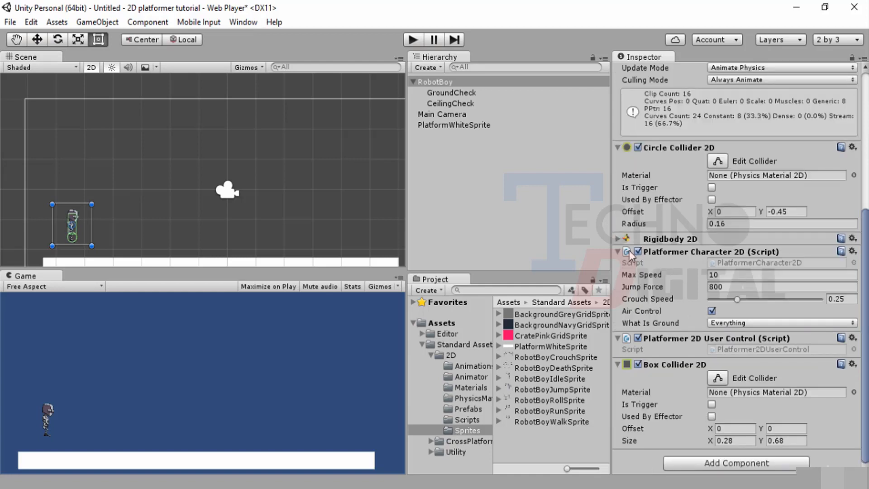
pyautogui.click(618, 239)
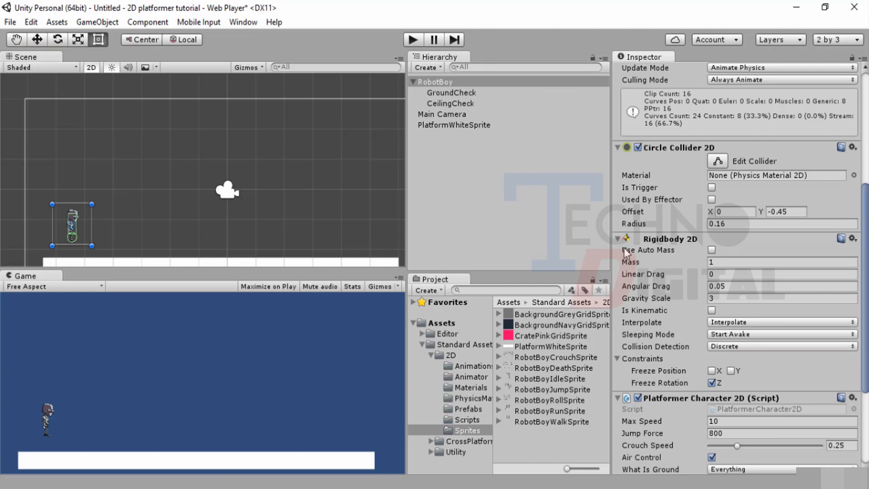
pyautogui.scroll(-2, 648, 298)
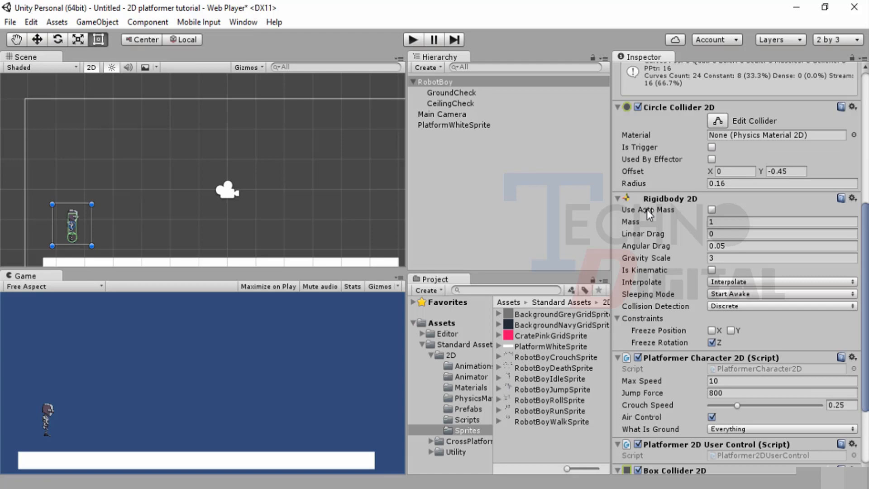
pyautogui.scroll(-4, 648, 209)
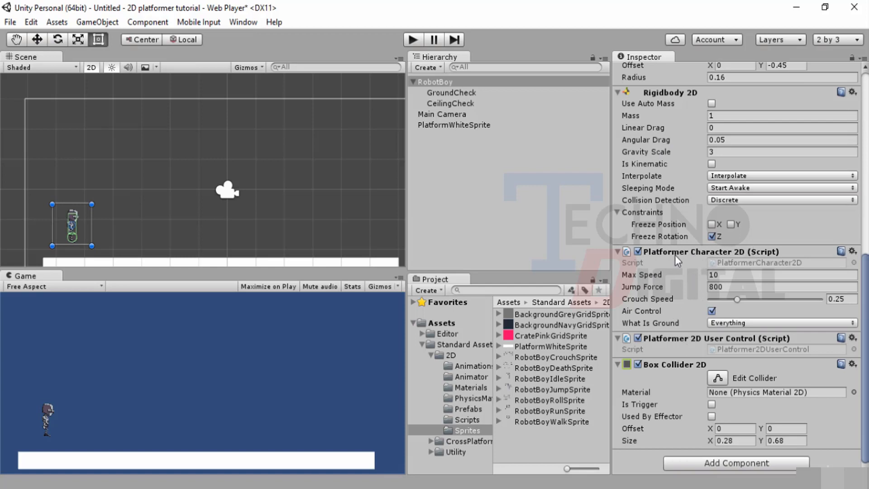
pyautogui.click(437, 84)
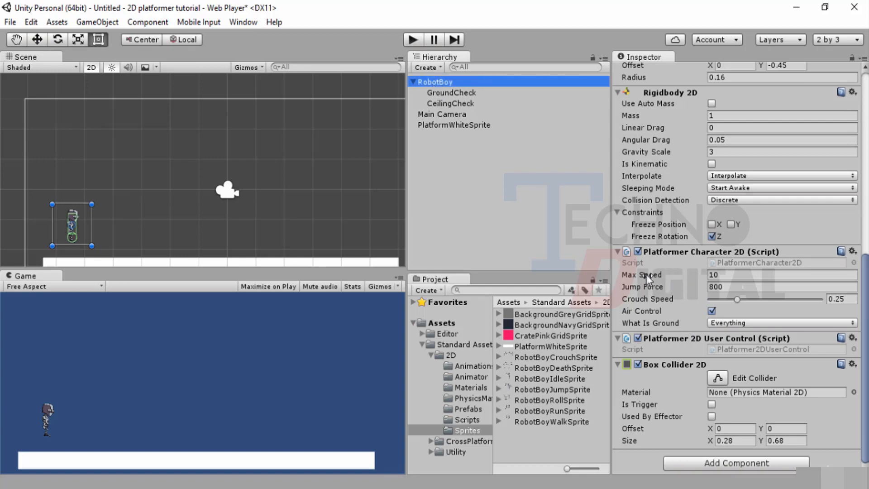
pyautogui.moveTo(647, 275)
pyautogui.mouseDown()
pyautogui.moveTo(680, 273)
pyautogui.moveTo(621, 273)
pyautogui.moveTo(634, 274)
pyautogui.mouseUp()
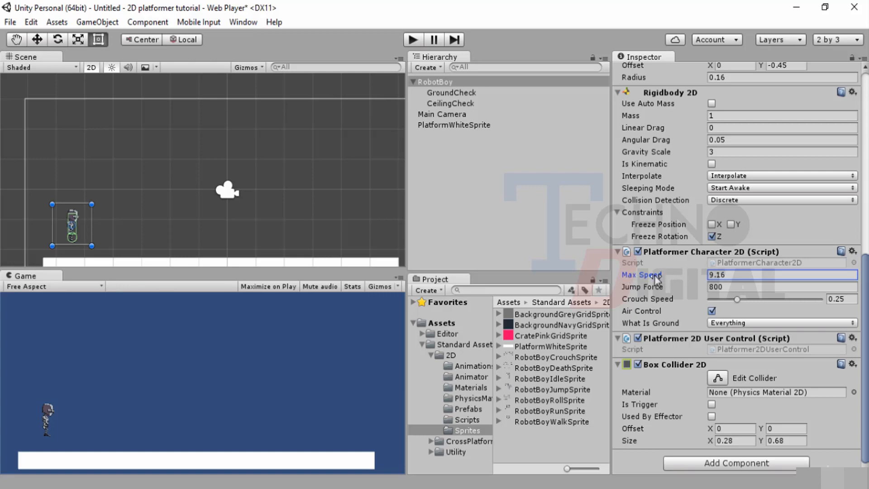
pyautogui.moveTo(633, 274); pyautogui.dragTo(689, 272)
pyautogui.moveTo(770, 273); pyautogui.dragTo(645, 271)
pyautogui.click(731, 276)
pyautogui.write('5')
pyautogui.click(728, 287)
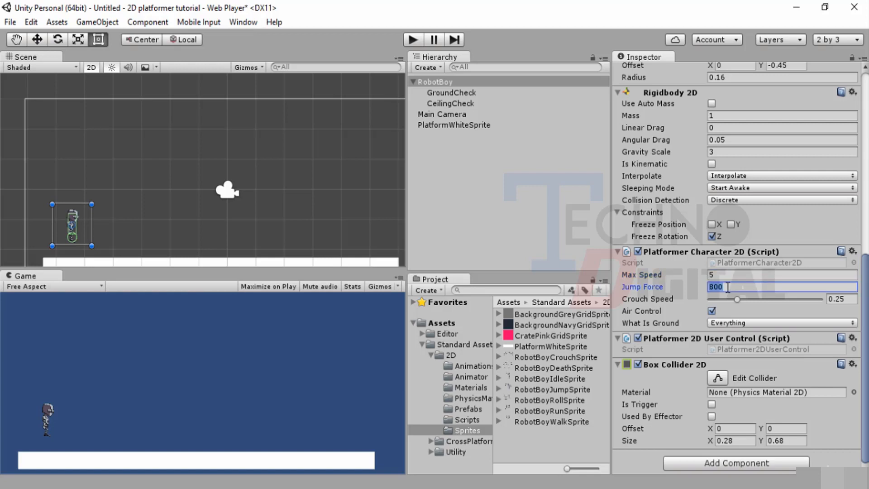
pyautogui.write('500')
# Examine RobotBoy's What Is Ground layer options, its GroundCheck child and the PlatformWhiteSprite settings.
pyautogui.click(853, 322)
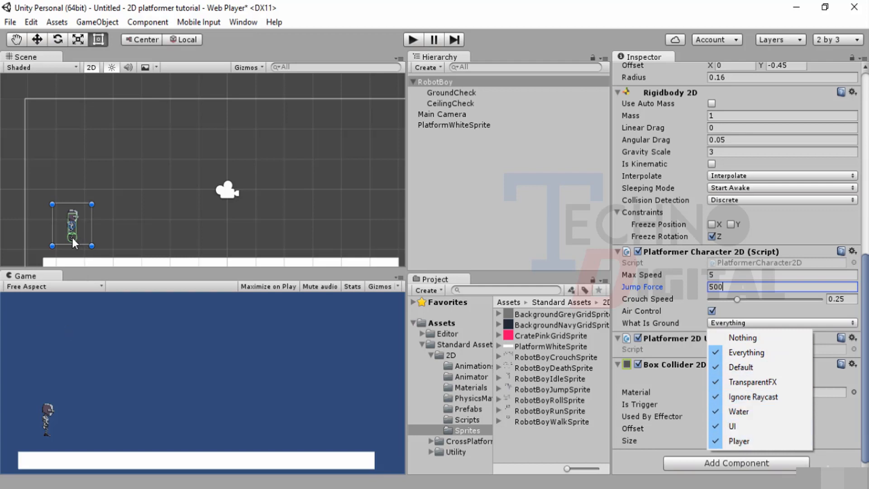
pyautogui.click(464, 93)
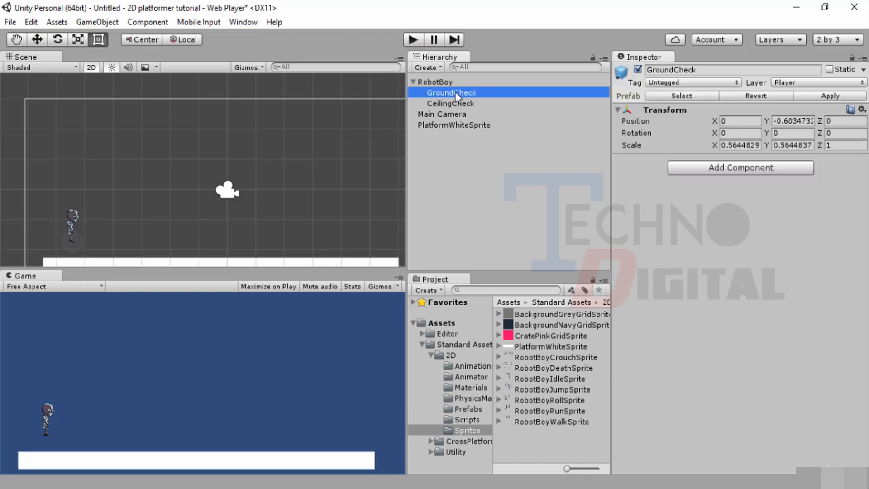
pyautogui.click(440, 83)
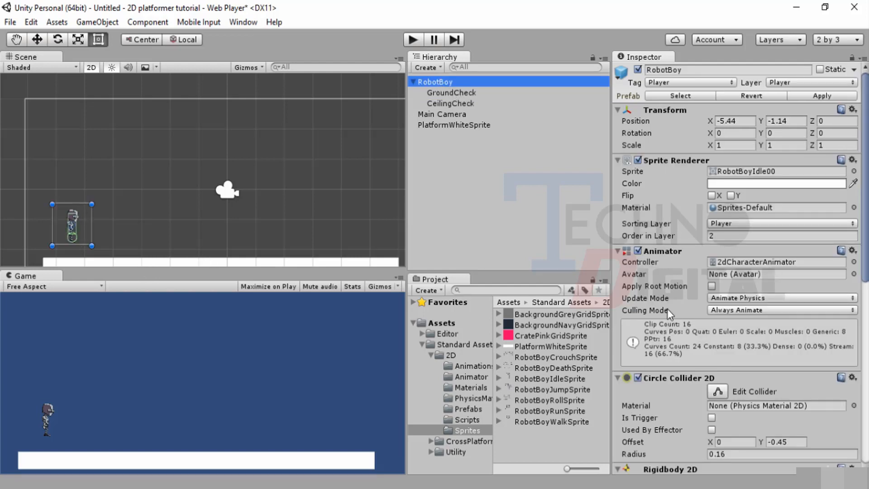
pyautogui.scroll(-5, 667, 309)
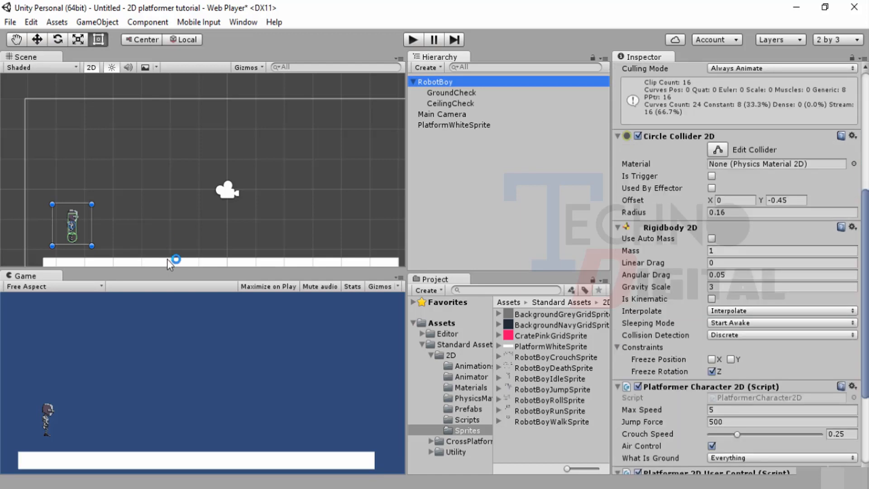
pyautogui.click(169, 262)
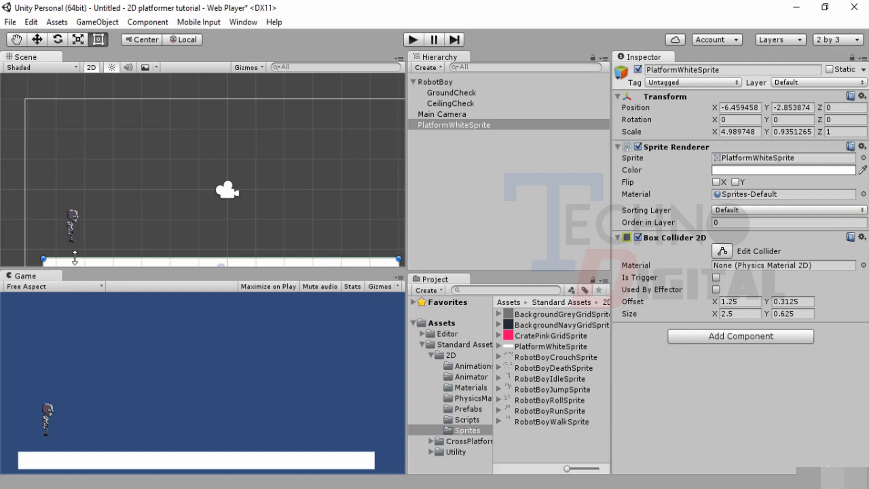
pyautogui.click(425, 83)
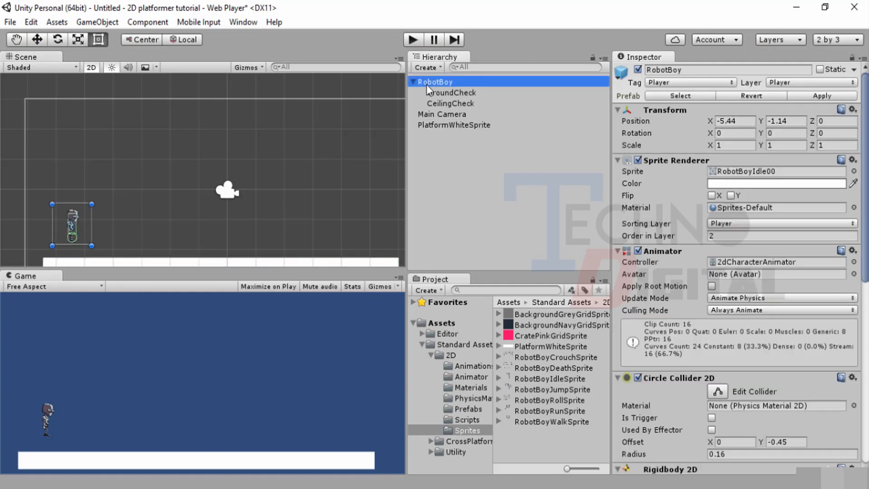
pyautogui.scroll(-4, 669, 399)
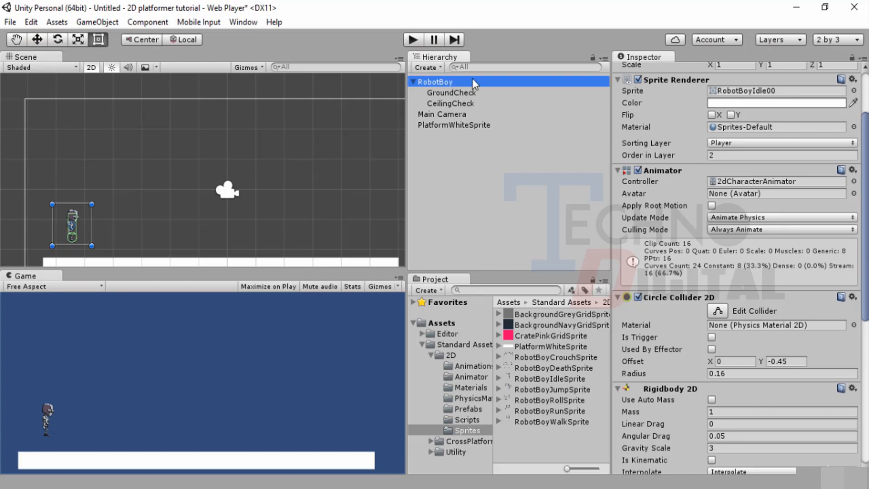
pyautogui.scroll(-10, 632, 316)
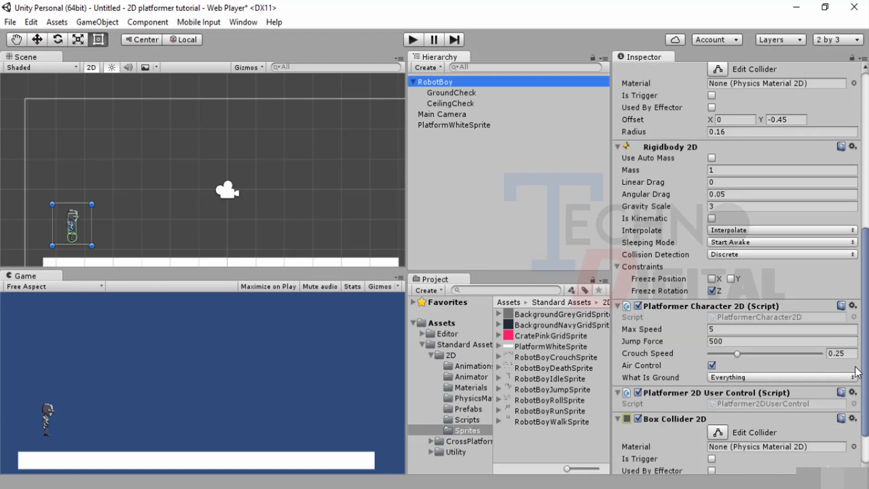
# Compare the layers of PlatformWhiteSprite and RobotBoy, and choose Everything for What Is Ground in RobotBoy's Platformer Character 2D script.
pyautogui.click(331, 261)
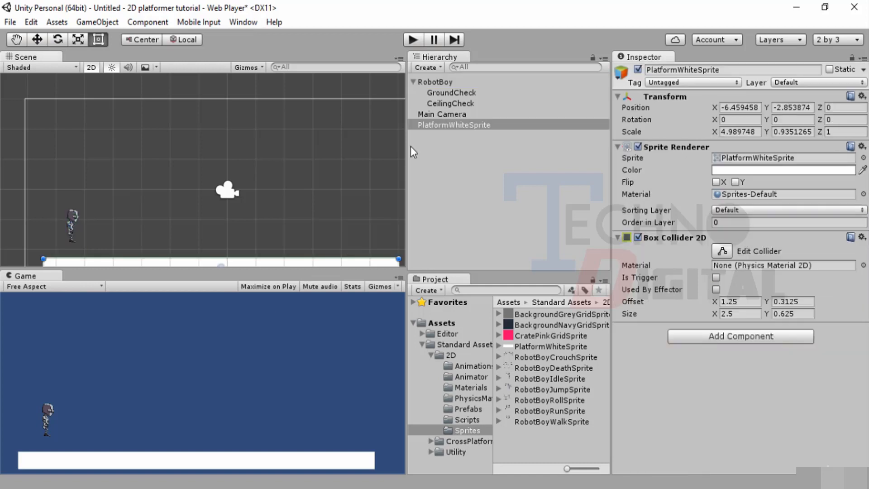
pyautogui.click(471, 124)
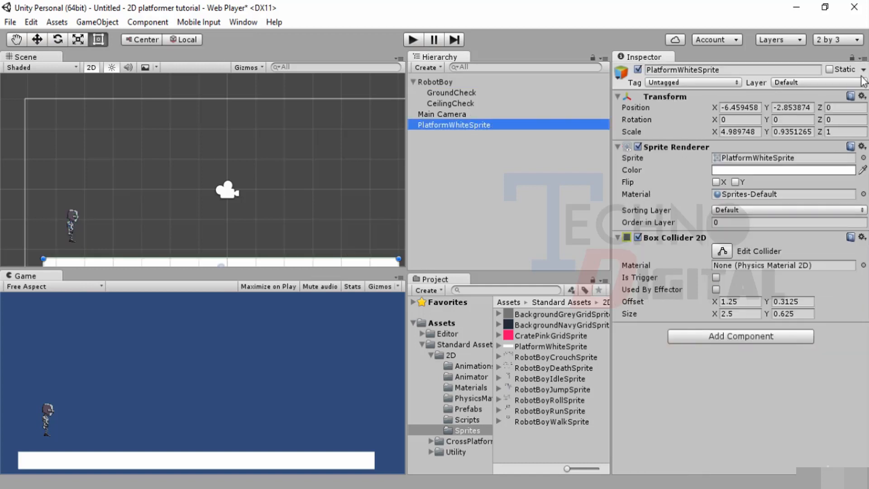
pyautogui.click(433, 82)
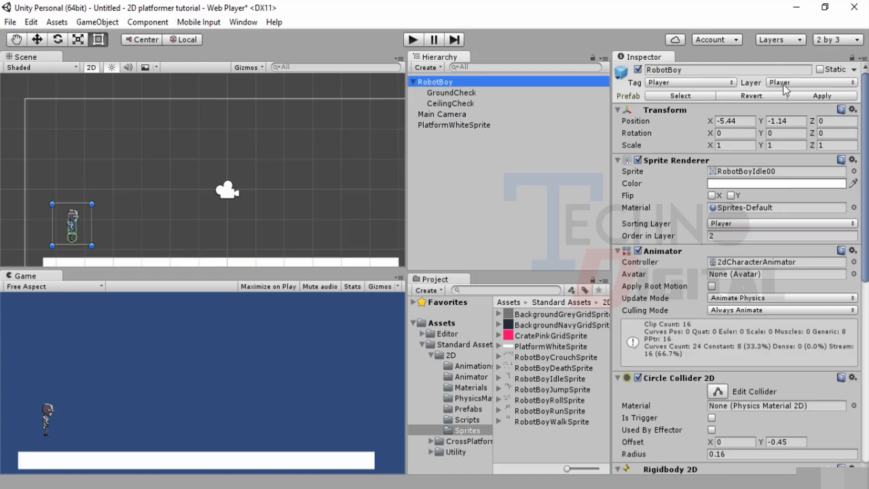
pyautogui.scroll(-10, 768, 340)
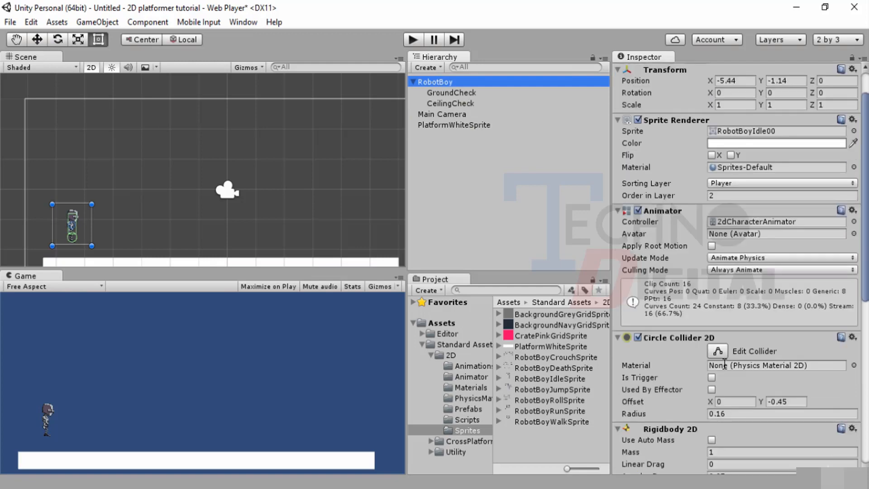
pyautogui.scroll(-8, 676, 349)
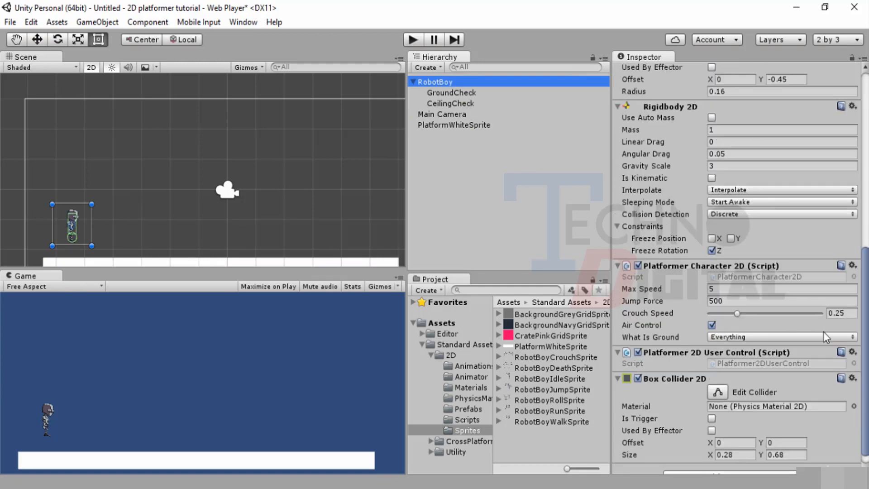
pyautogui.click(853, 337)
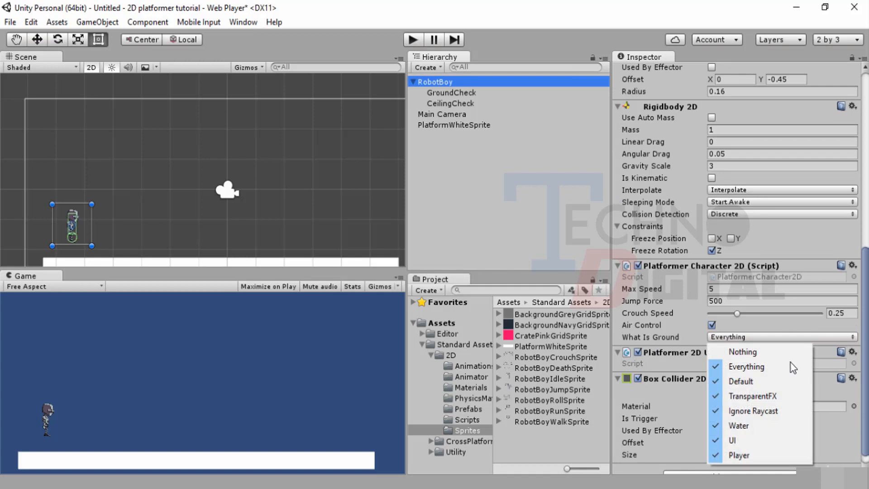
pyautogui.click(720, 374)
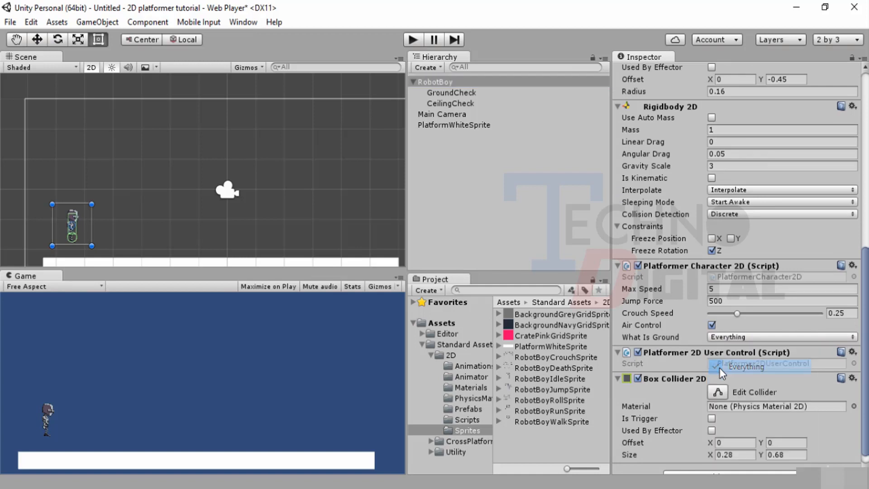
# Limit What Is Ground in RobotBoy's Platformer Character 2D script to the Default layer only.
pyautogui.click(854, 337)
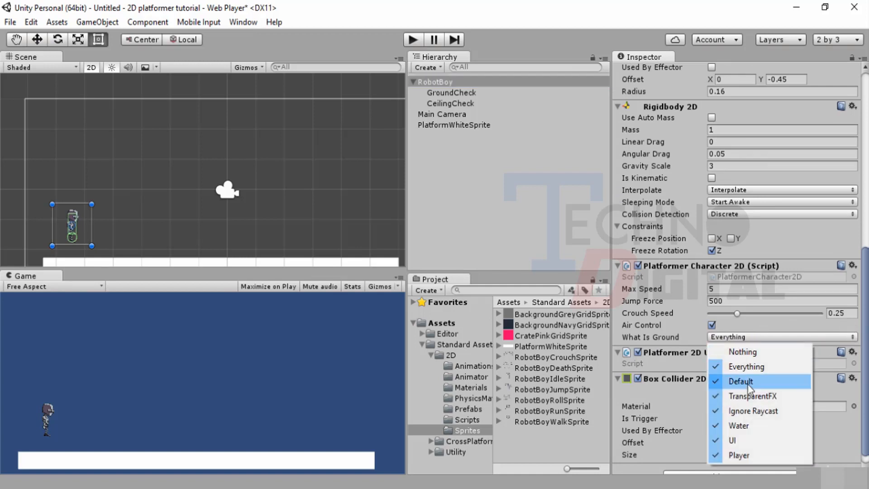
pyautogui.click(724, 380)
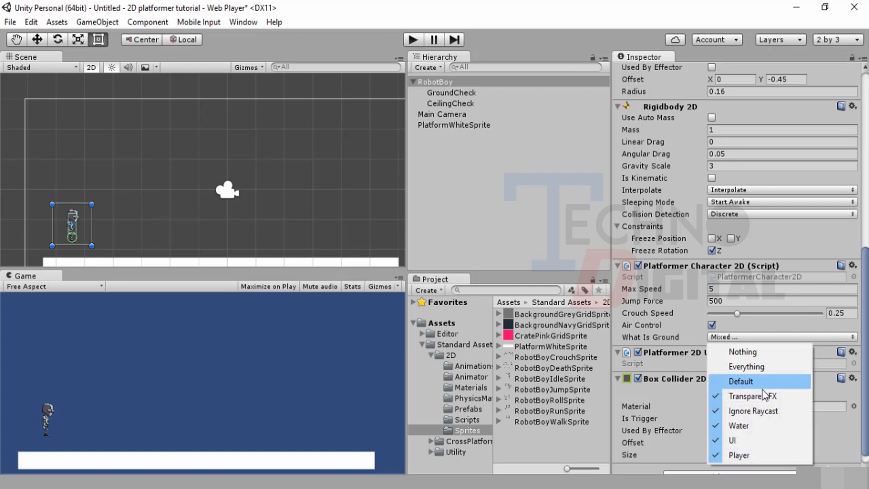
pyautogui.click(750, 398)
pyautogui.click(854, 335)
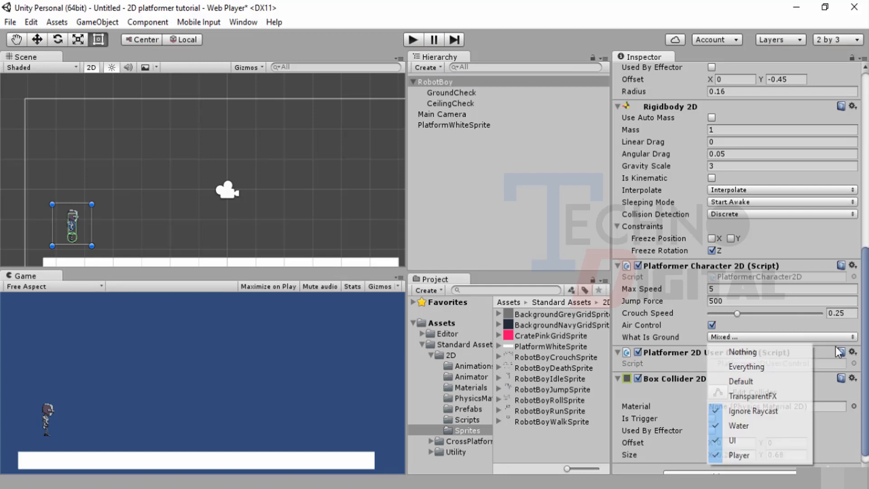
pyautogui.click(717, 413)
pyautogui.click(854, 339)
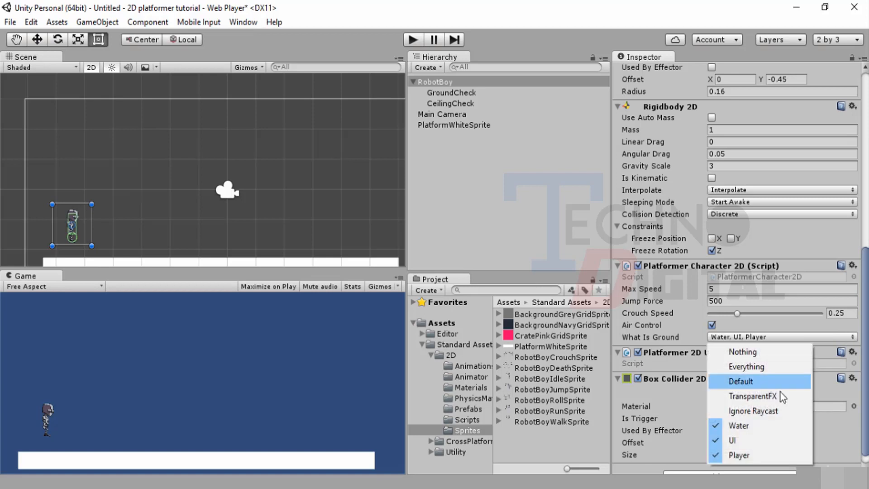
pyautogui.click(729, 423)
pyautogui.click(853, 339)
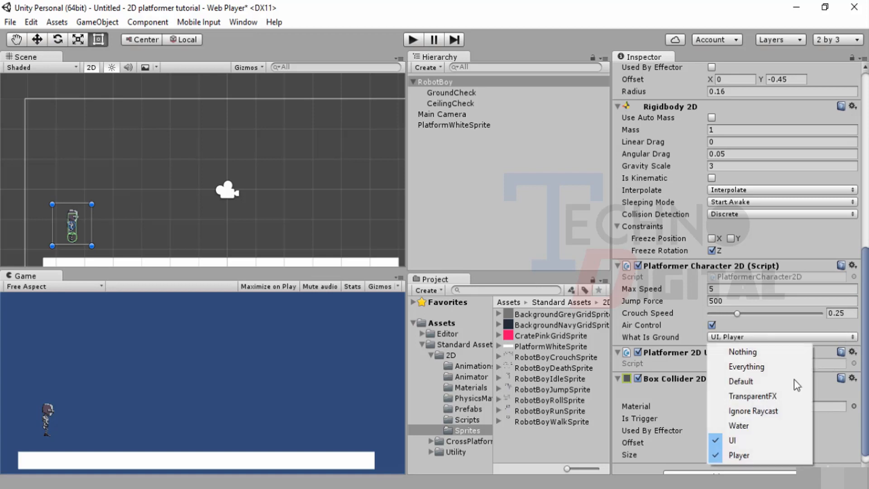
pyautogui.click(742, 381)
pyautogui.click(854, 341)
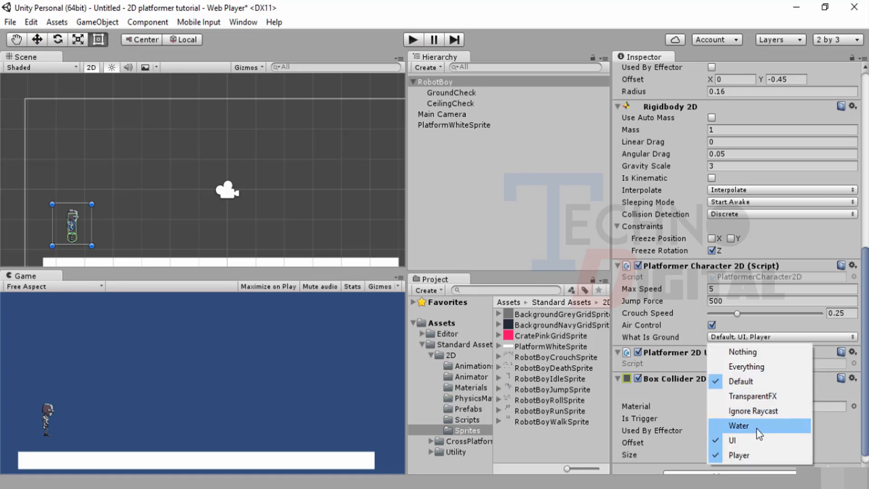
pyautogui.click(732, 440)
pyautogui.click(854, 341)
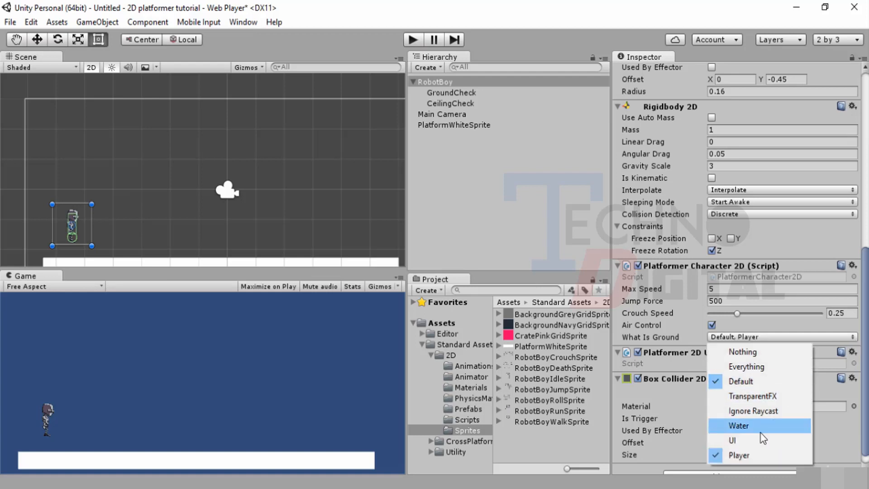
pyautogui.click(741, 455)
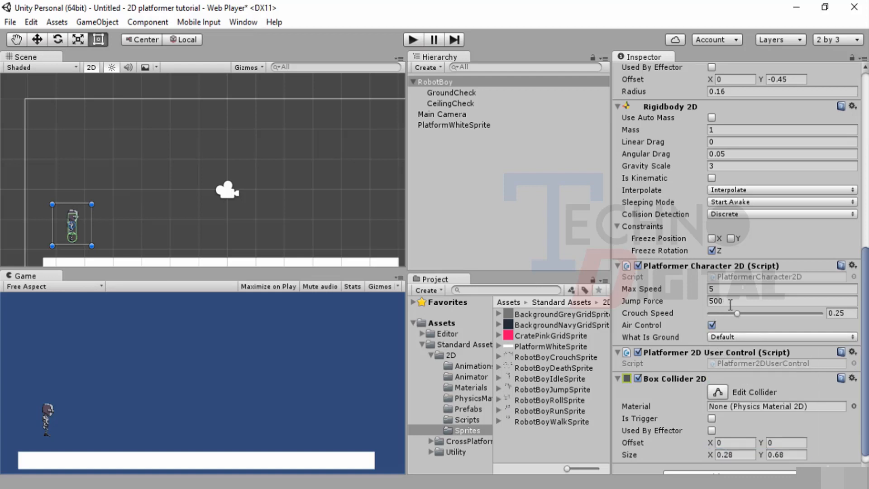
# Run the game and test RobotBoy by running in both directions and jumping on the white platform.
pyautogui.click(411, 38)
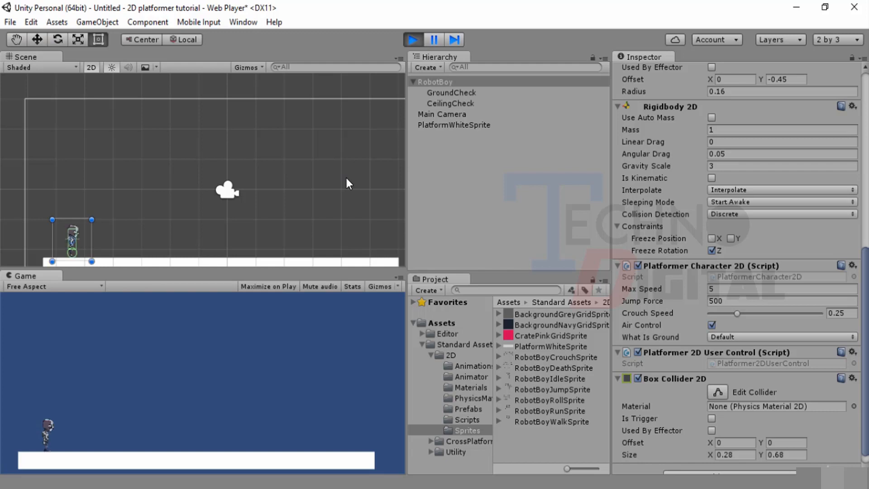
pyautogui.press('Right')
pyautogui.press('space')
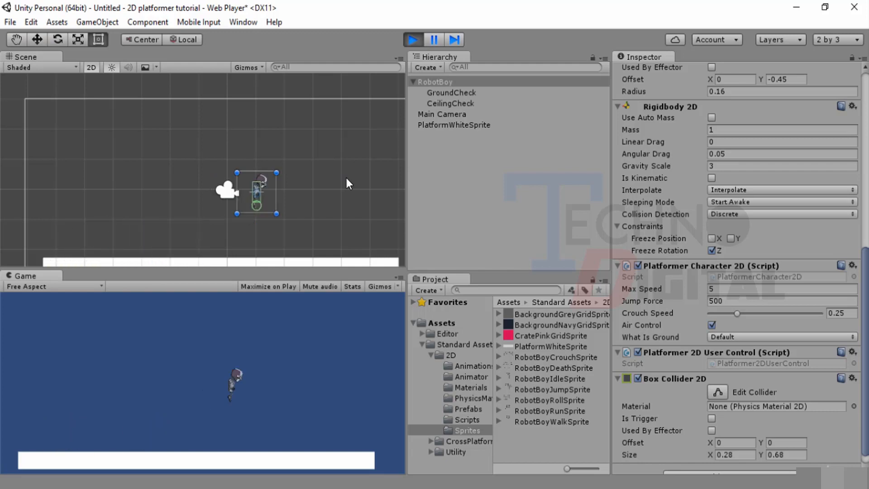
pyautogui.press('Left')
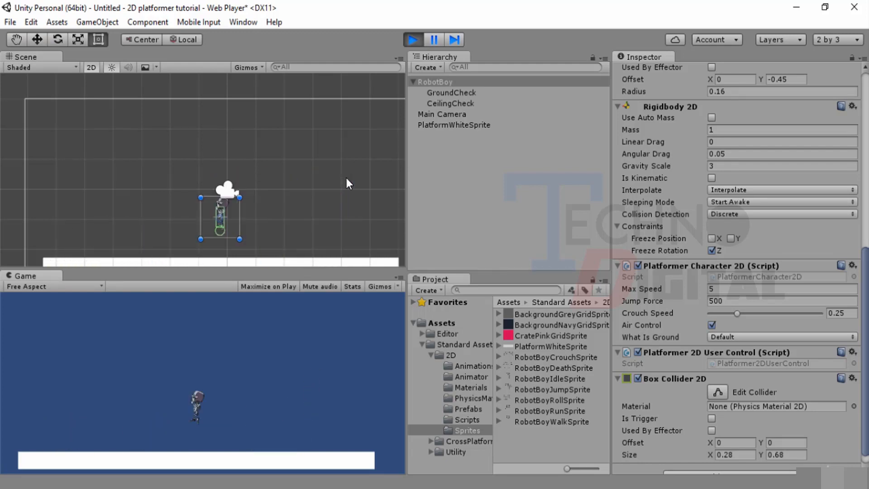
pyautogui.press('Right')
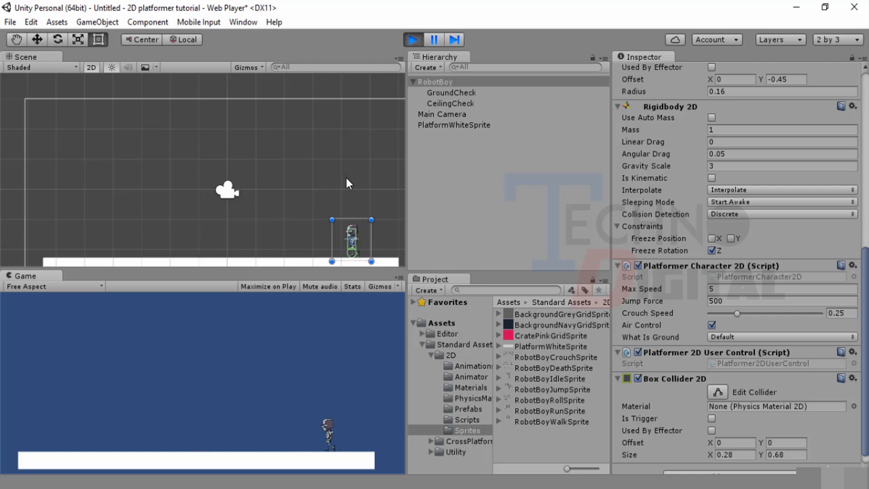
pyautogui.press('Left')
pyautogui.press('space')
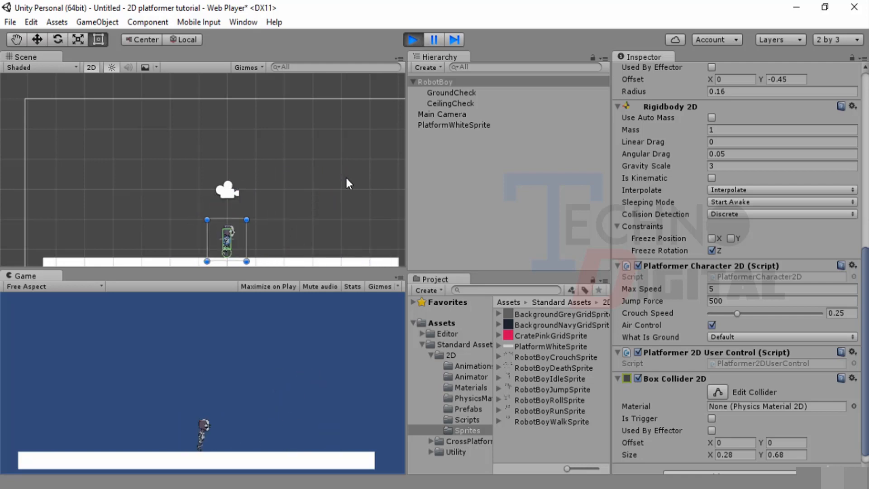
pyautogui.press('Right')
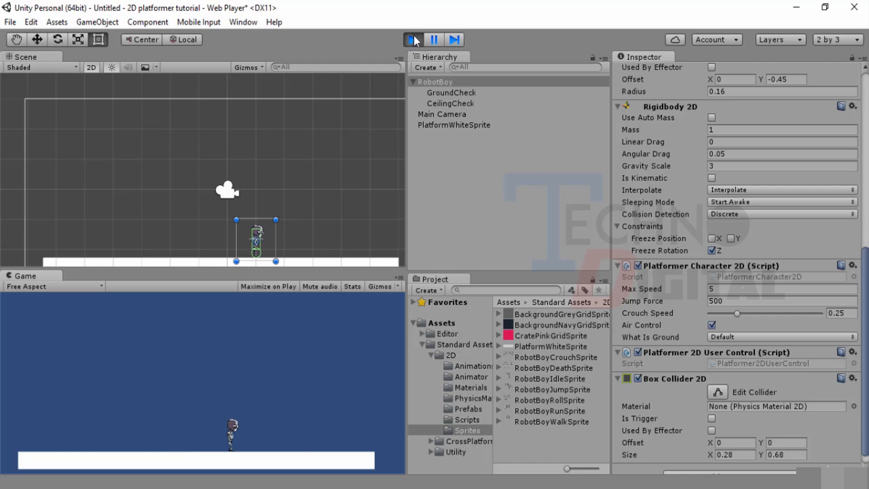
# With the game paused, try placing three more white platforms, a navy background tile and a pink crate, and stop the game.
pyautogui.click(439, 40)
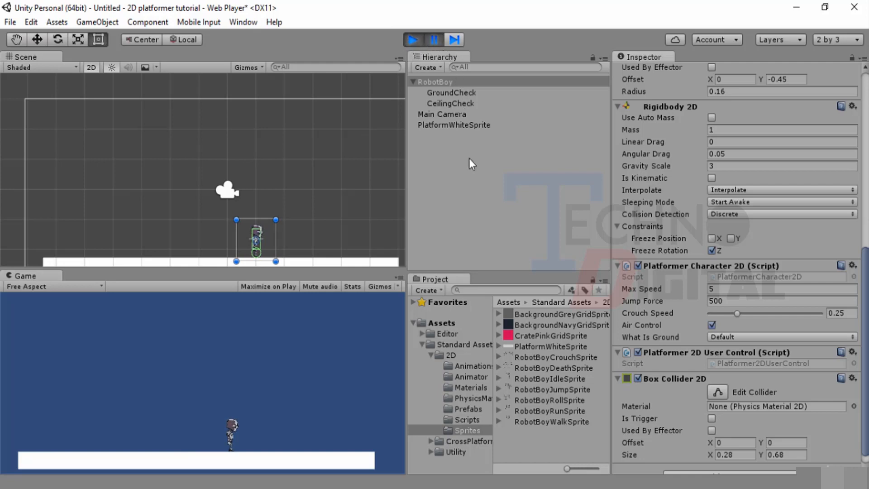
pyautogui.click(454, 166)
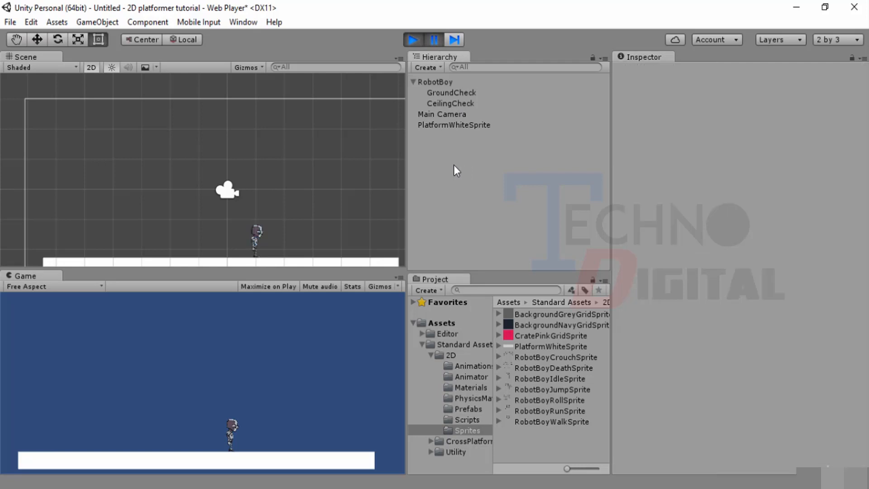
pyautogui.moveTo(519, 352); pyautogui.dragTo(280, 193)
pyautogui.moveTo(119, 198); pyautogui.dragTo(134, 173)
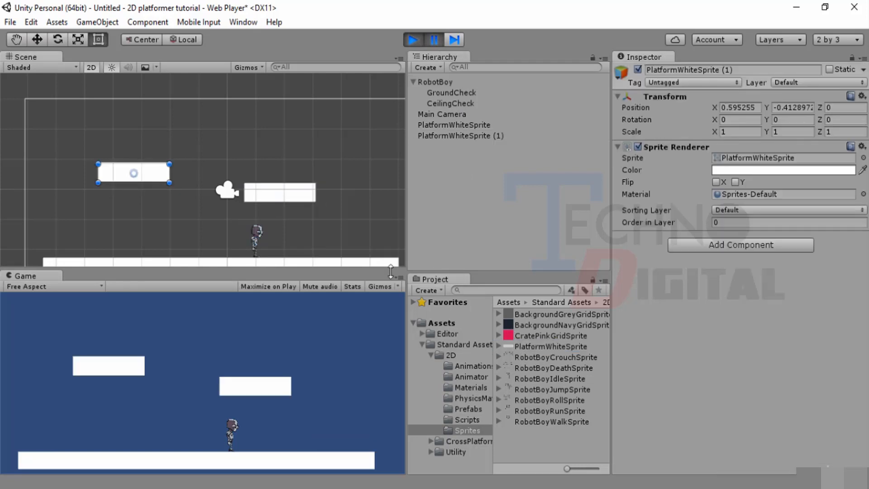
pyautogui.moveTo(559, 328); pyautogui.dragTo(304, 205)
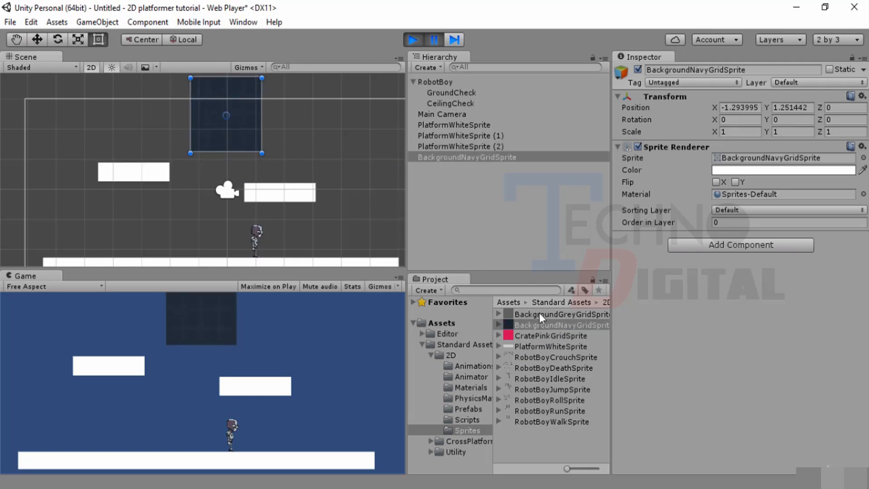
pyautogui.moveTo(543, 335); pyautogui.dragTo(302, 151)
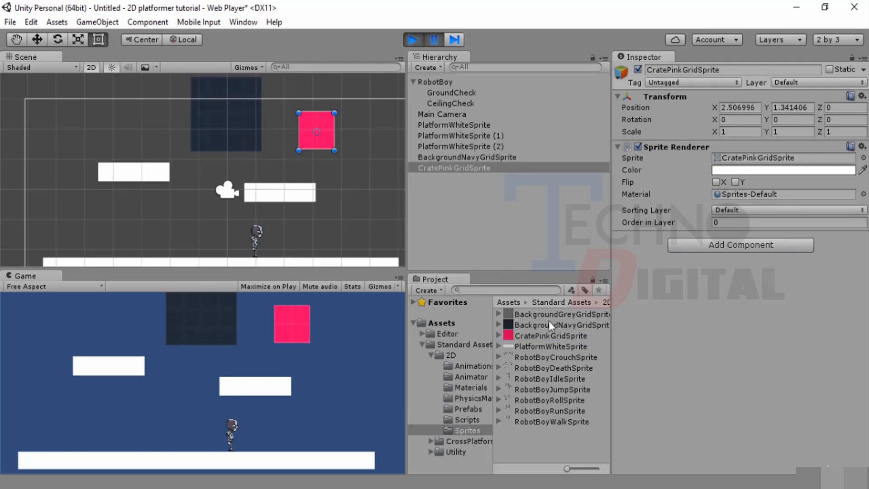
pyautogui.moveTo(531, 351); pyautogui.dragTo(128, 207)
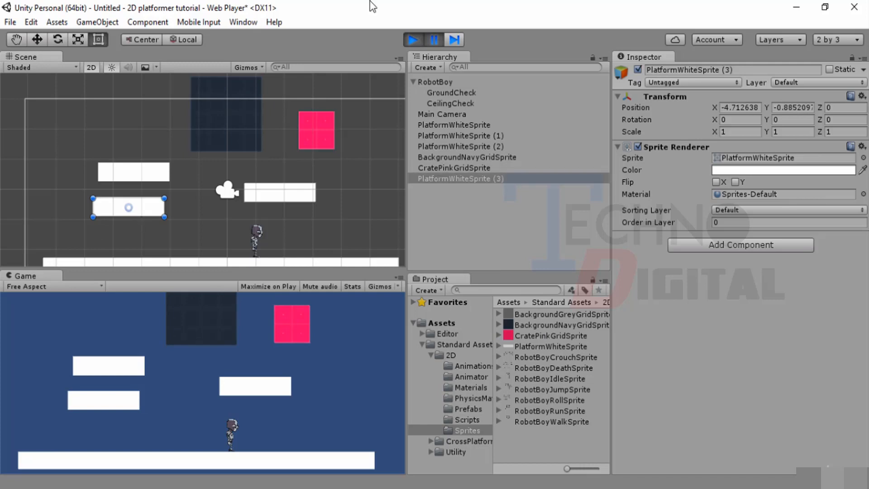
pyautogui.click(420, 40)
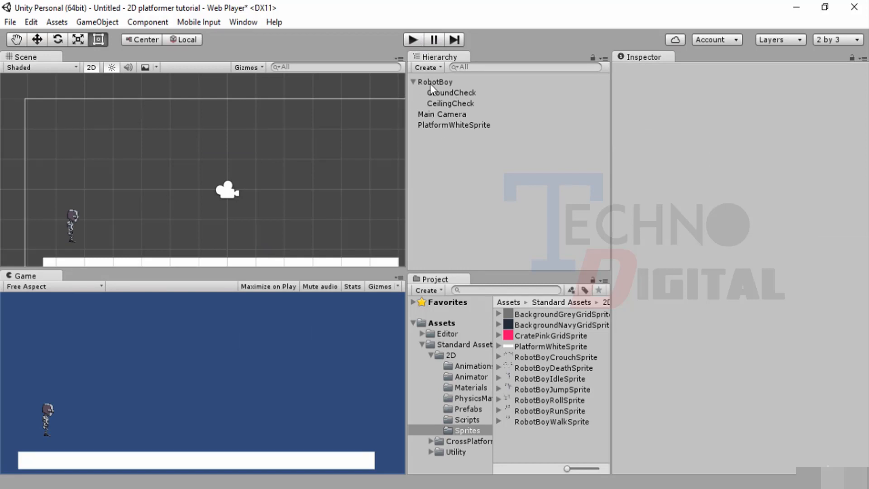
# Run the game again to check the original scene, and return to edit mode.
pyautogui.click(413, 40)
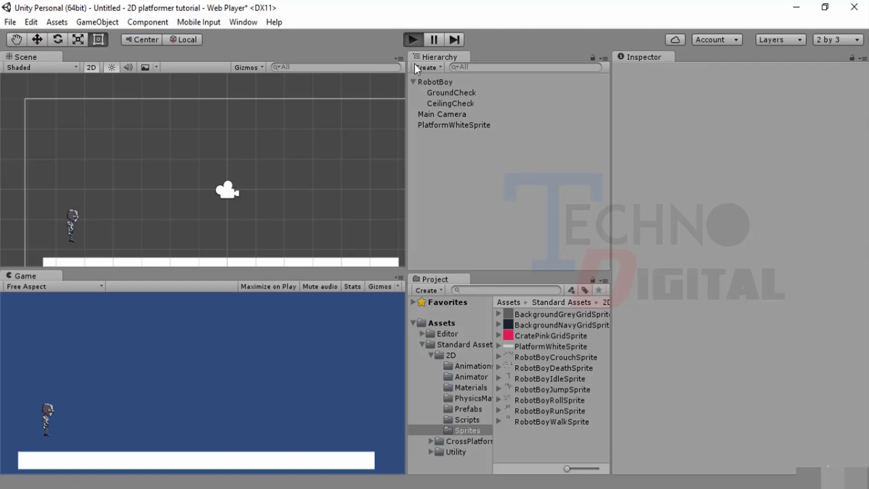
pyautogui.click(412, 40)
pyautogui.hotkey('ctrl', 'p')
pyautogui.scroll(-2, 342, 82)
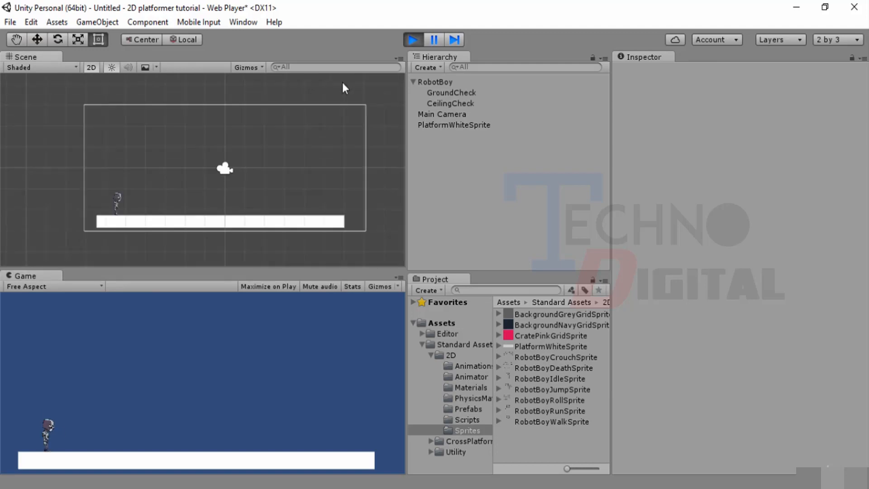
pyautogui.click(411, 40)
# Enlarge the Main Camera's view to an orthographic size of about 7.49.
pyautogui.scroll(-3, 299, 178)
pyautogui.scroll(-1, 301, 180)
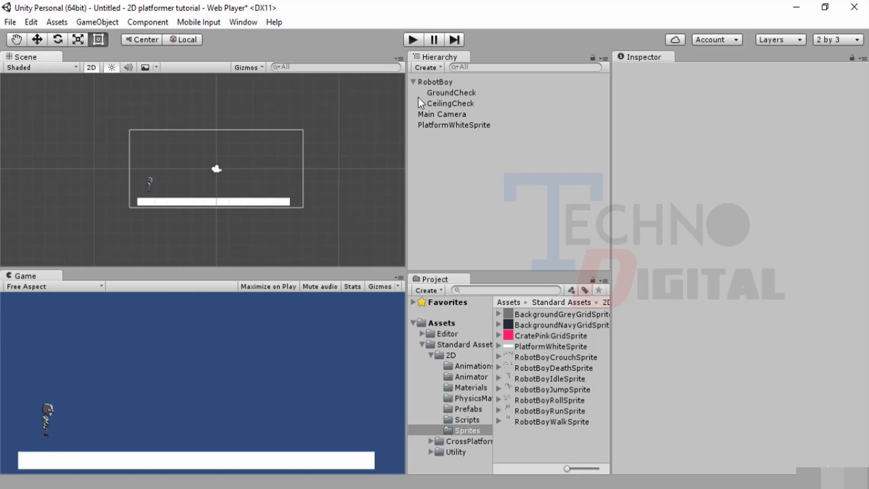
pyautogui.click(441, 114)
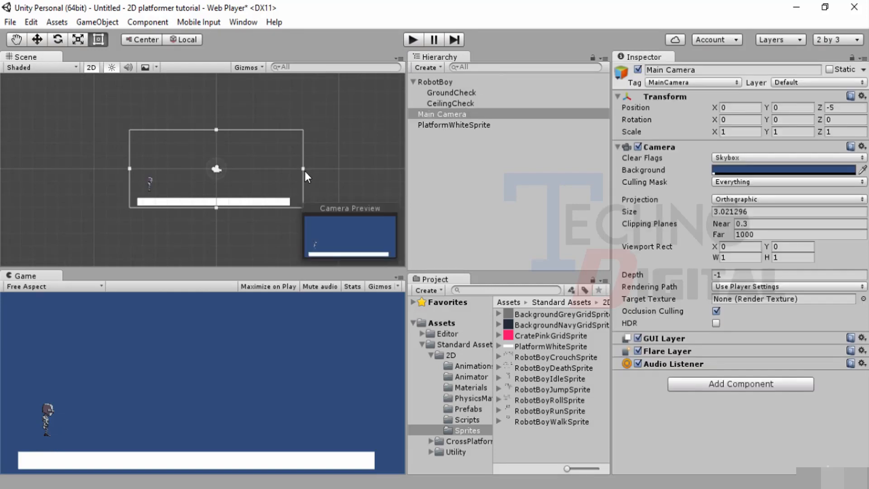
pyautogui.moveTo(302, 169); pyautogui.dragTo(434, 174)
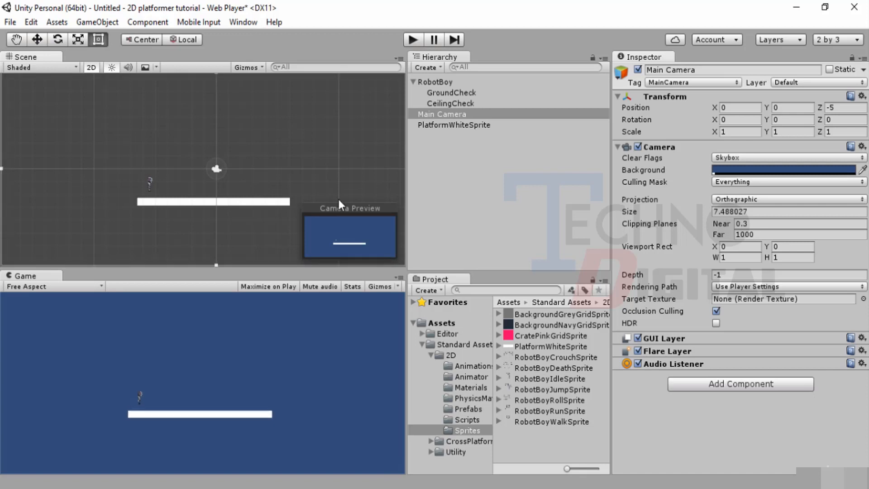
# Move the white platform to the camera frame's lower-left corner, at about X -17.04, Y -6.58, and place RobotBoy just above its left end.
pyautogui.click(256, 202)
pyautogui.scroll(-1, 235, 220)
pyautogui.scroll(-1, 235, 222)
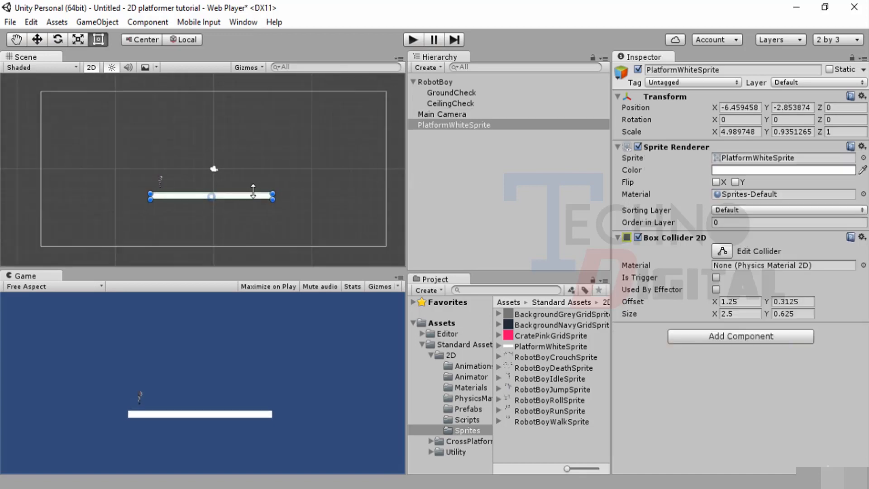
pyautogui.moveTo(206, 197); pyautogui.dragTo(205, 207)
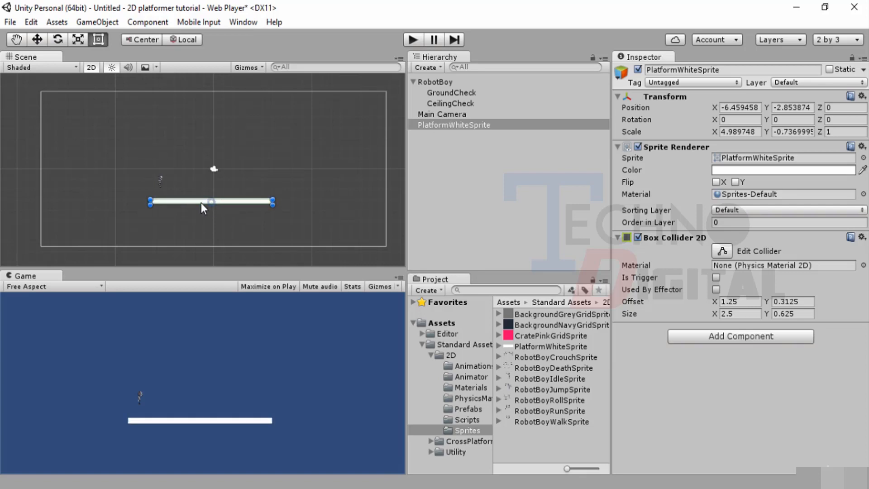
pyautogui.moveTo(201, 203); pyautogui.dragTo(106, 240)
pyautogui.click(161, 180)
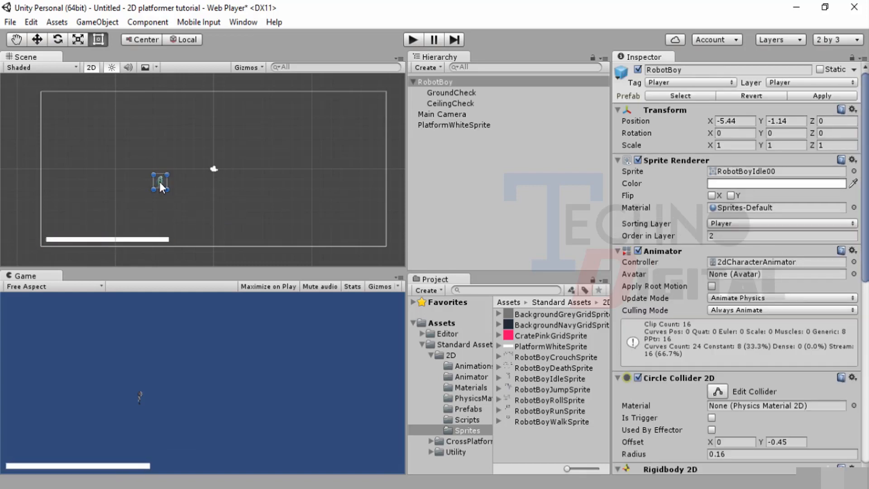
pyautogui.moveTo(156, 183); pyautogui.dragTo(61, 224)
pyautogui.click(512, 346)
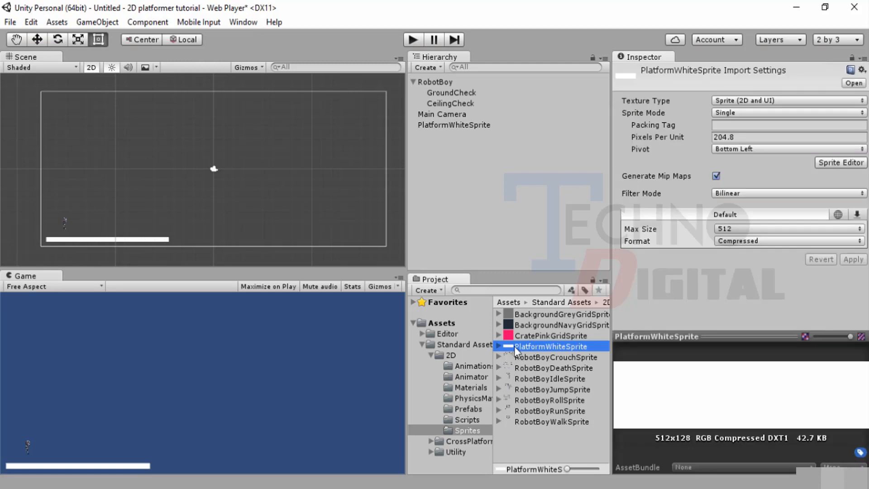
pyautogui.moveTo(494, 345); pyautogui.dragTo(196, 240)
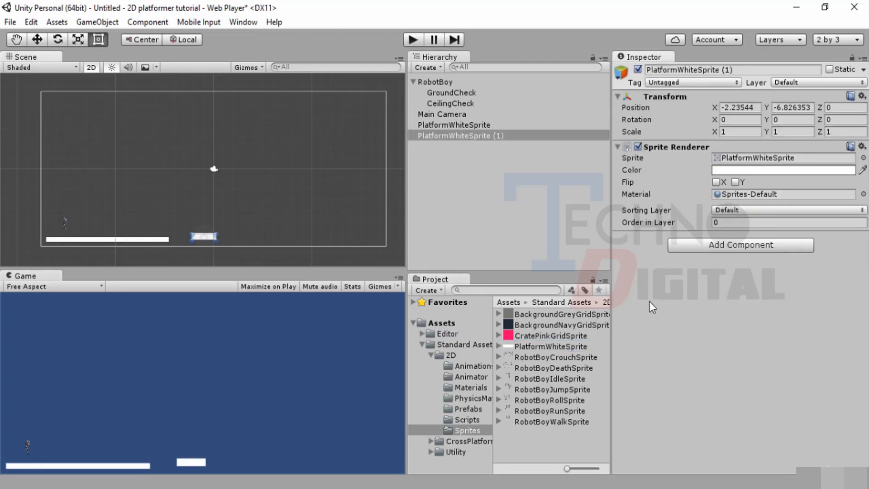
pyautogui.click(482, 125)
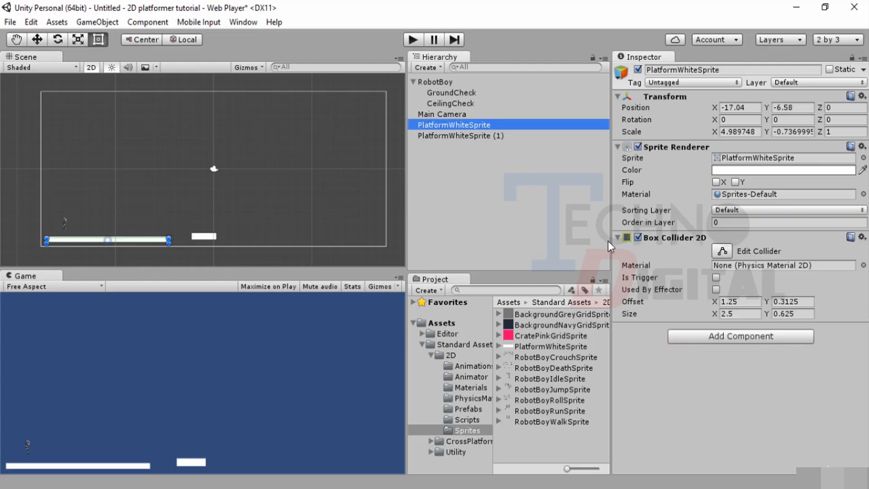
pyautogui.click(510, 152)
pyautogui.click(498, 137)
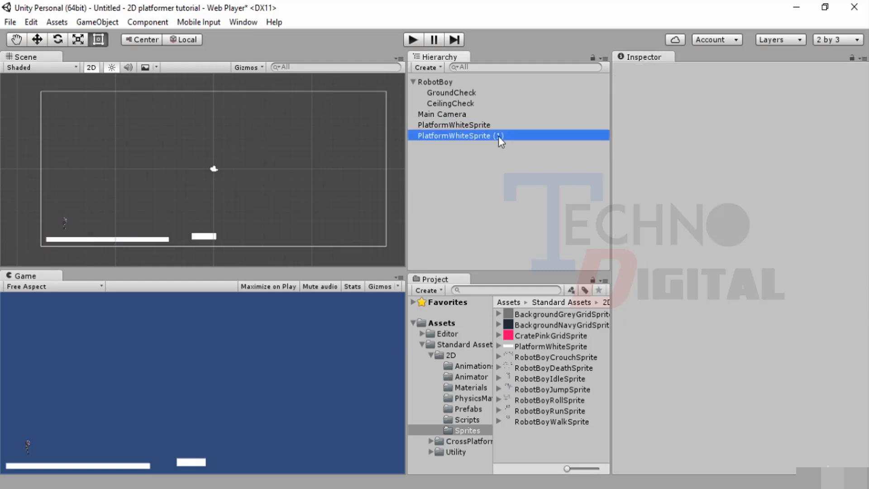
pyautogui.press('Delete')
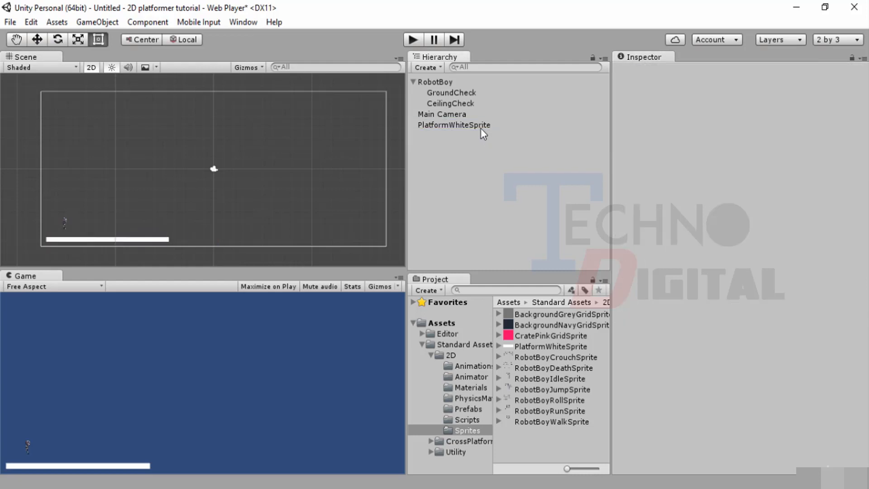
# Duplicate the white platform four times and place the fourth copy beside the original, at about X -3.32, Y -6.45.
pyautogui.click(480, 123)
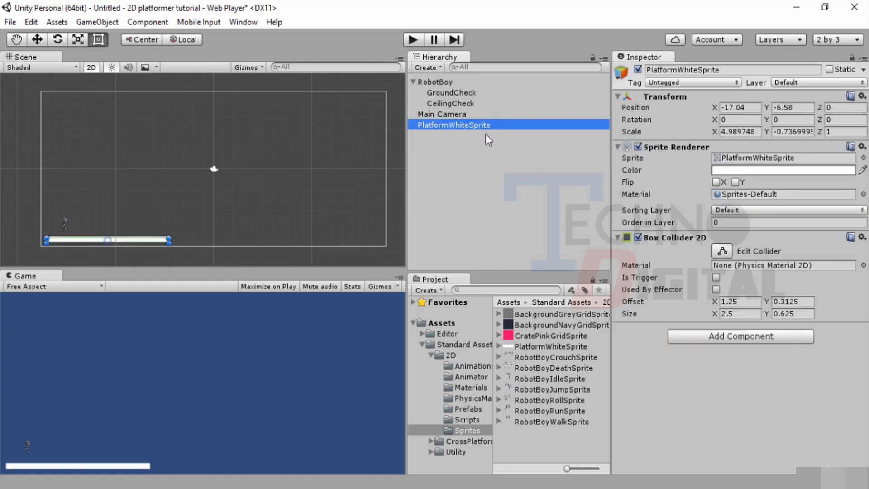
pyautogui.hotkey('ctrl', 'd')
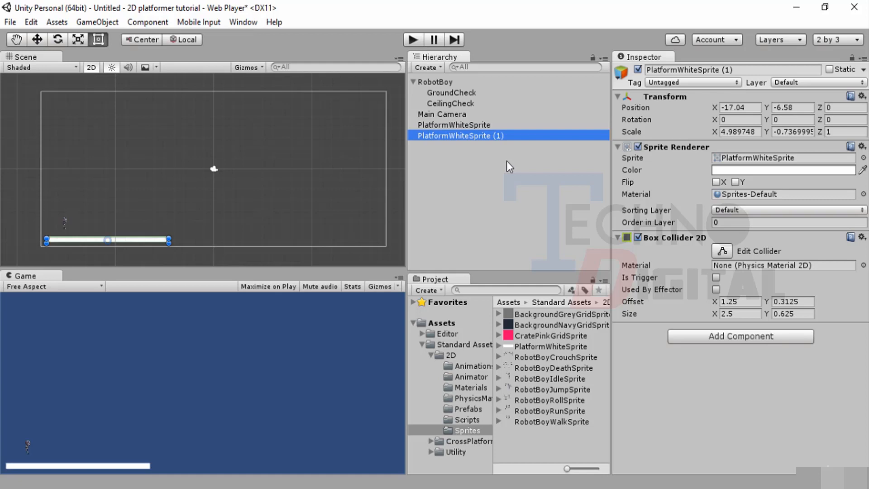
pyautogui.hotkey('ctrl', 'd')
pyautogui.hotkey('ctrl', 'd')
pyautogui.hotkey('ctrl', 'd')
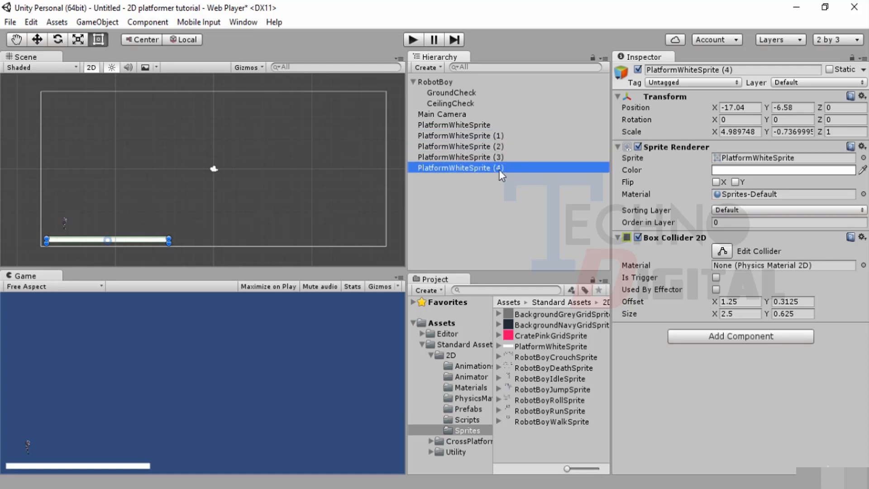
pyautogui.moveTo(107, 240); pyautogui.dragTo(244, 236)
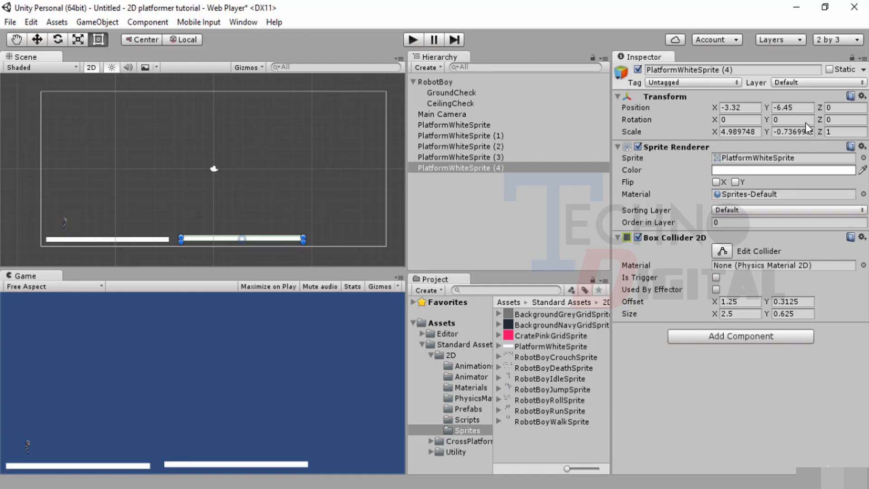
# Shorten PlatformWhiteSprite (3) to about 3.34 X scale and place it in the camera frame's lower-right corner, at about X 9.54, Y -5.4.
pyautogui.click(132, 239)
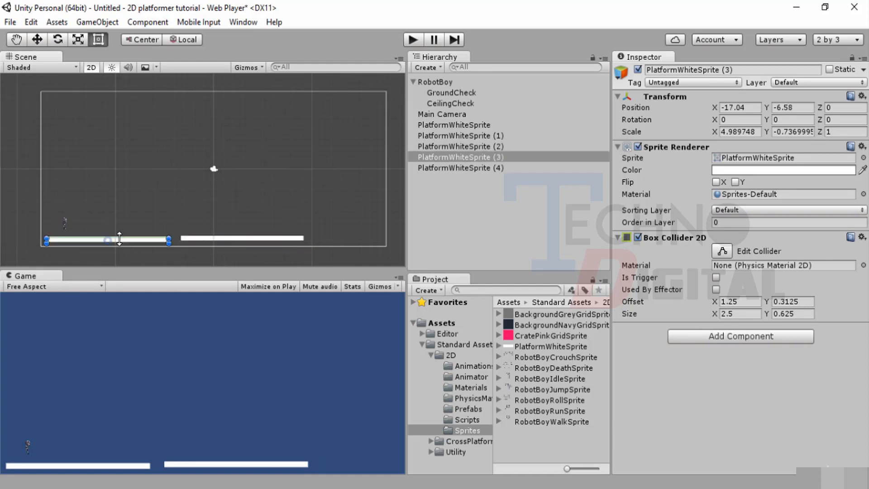
pyautogui.moveTo(140, 231); pyautogui.dragTo(323, 220)
pyautogui.moveTo(260, 223); pyautogui.dragTo(352, 230)
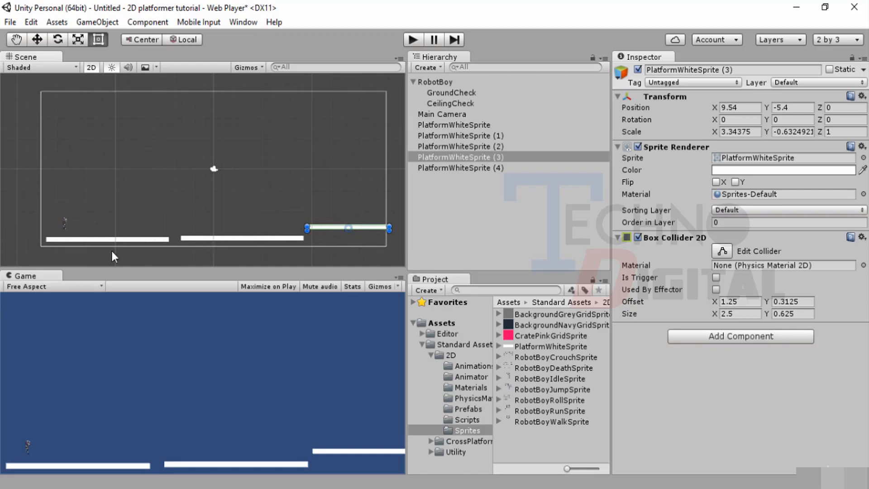
# Move PlatformWhiteSprite (2) above the other platforms, to about X 1.12, Y -1.81, and set its Z rotation to 90.
pyautogui.click(462, 167)
pyautogui.click(426, 150)
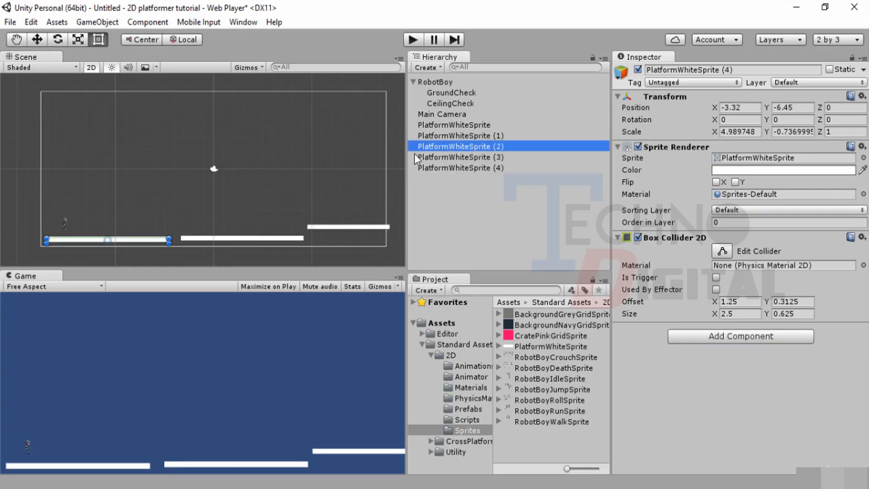
pyautogui.moveTo(107, 241); pyautogui.dragTo(283, 187)
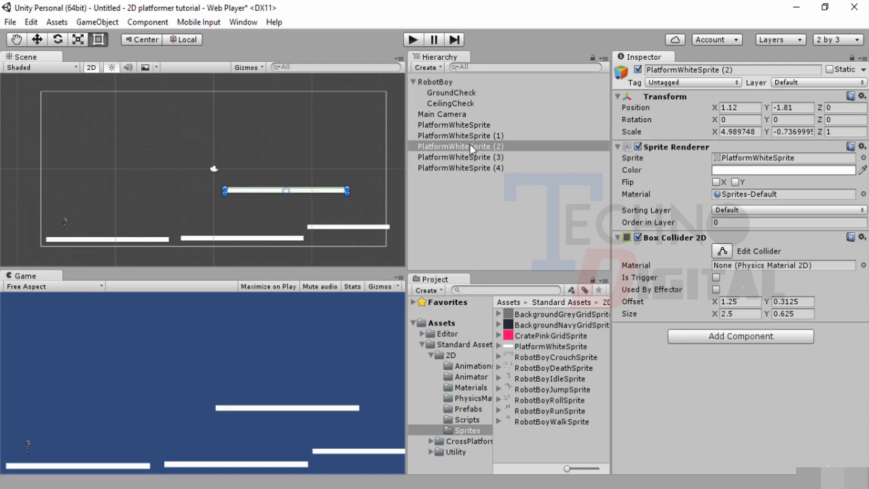
pyautogui.click(838, 120)
pyautogui.write('90')
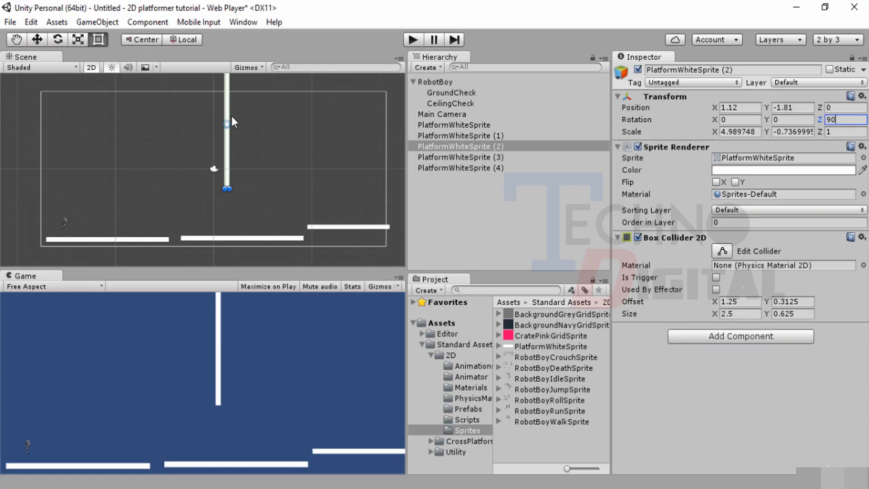
# Move the upright platform to the camera frame's right edge and enlarge it past both ends, to about 8.2 by -2.41 scale.
pyautogui.moveTo(227, 123); pyautogui.dragTo(401, 177)
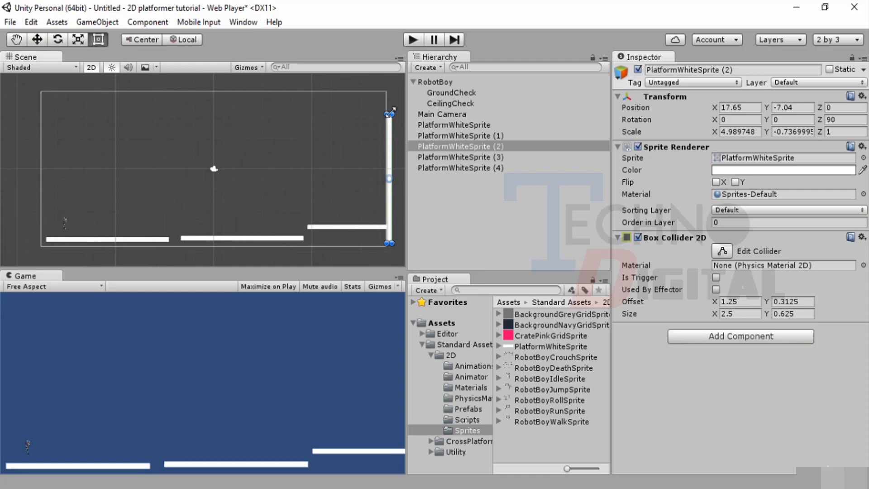
pyautogui.moveTo(390, 114); pyautogui.dragTo(400, 59)
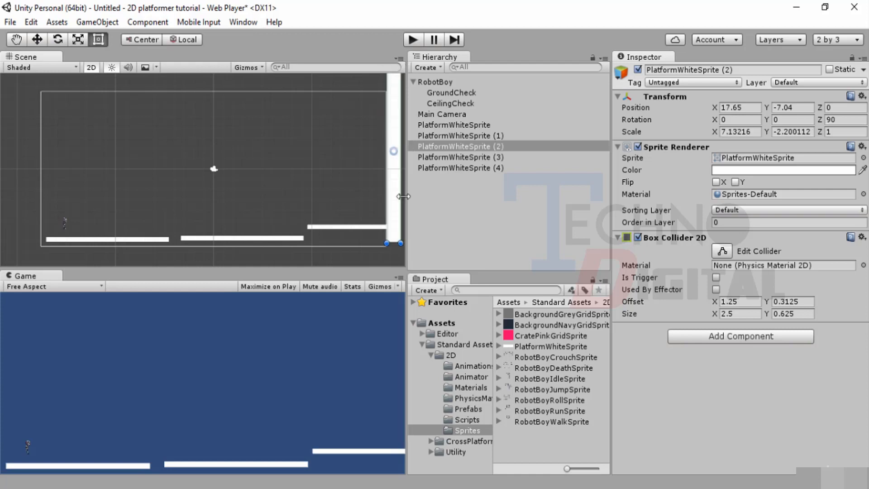
pyautogui.moveTo(400, 244); pyautogui.dragTo(401, 271)
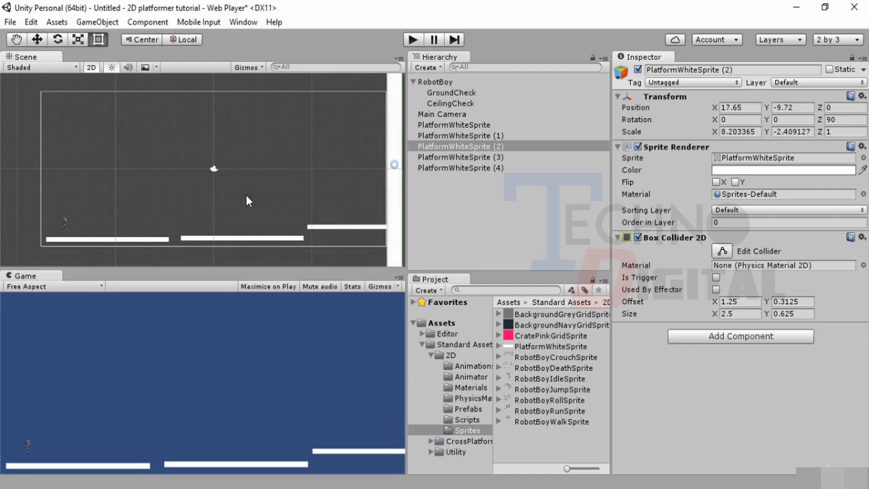
# Try to rename the upright platform, PlatformWhiteSprite (2), as Wall.
pyautogui.click(481, 138)
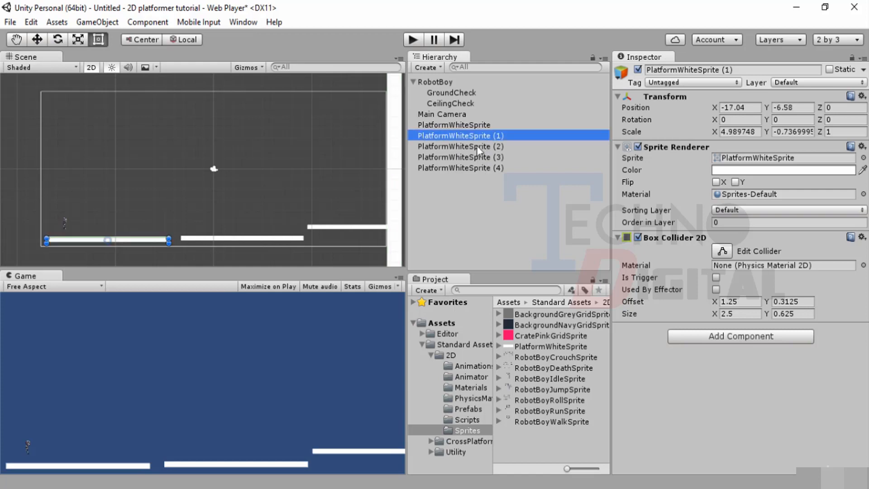
pyautogui.click(477, 145)
pyautogui.click(682, 69)
pyautogui.write('Wall')
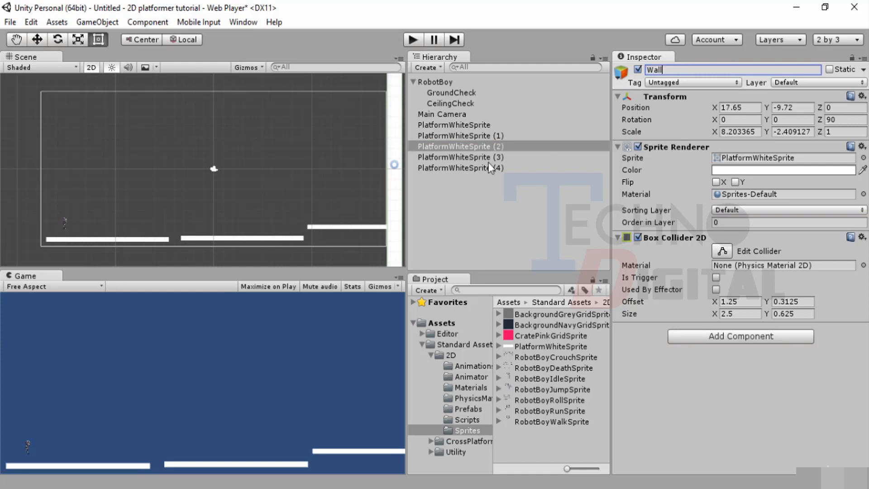
pyautogui.click(478, 157)
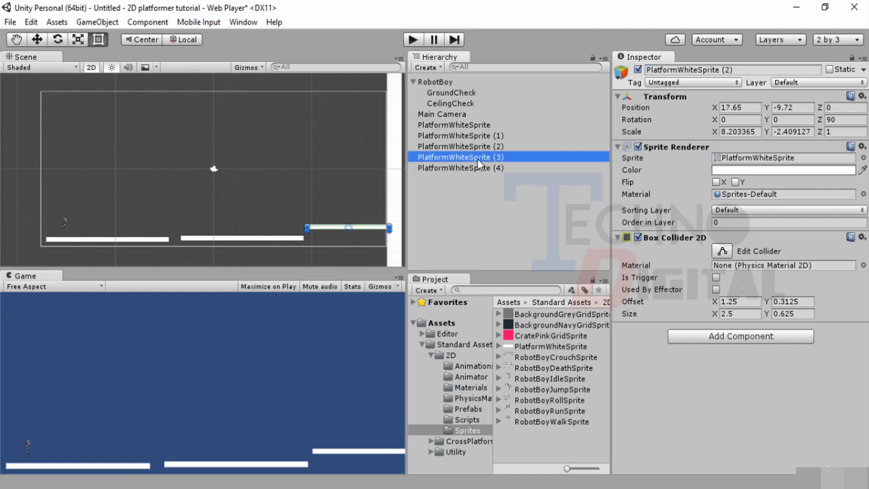
pyautogui.click(696, 70)
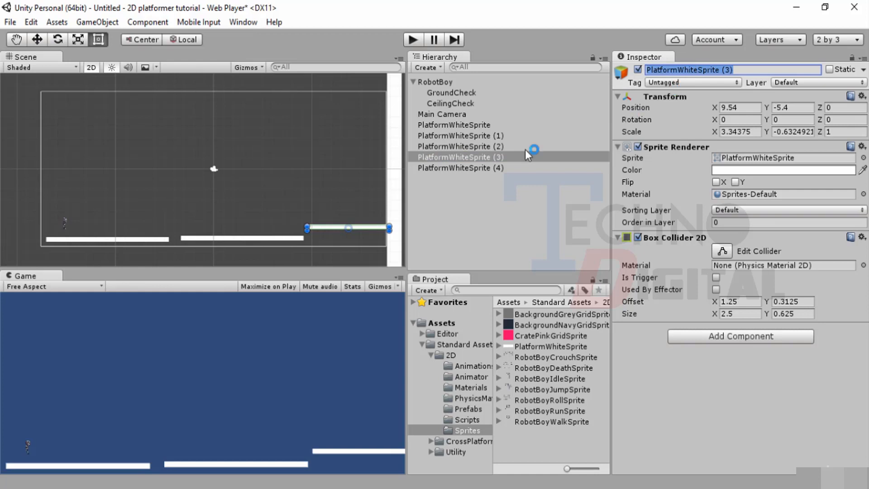
# Rename the original PlatformWhiteSprite under RobotBoy as Floor.
pyautogui.click(475, 125)
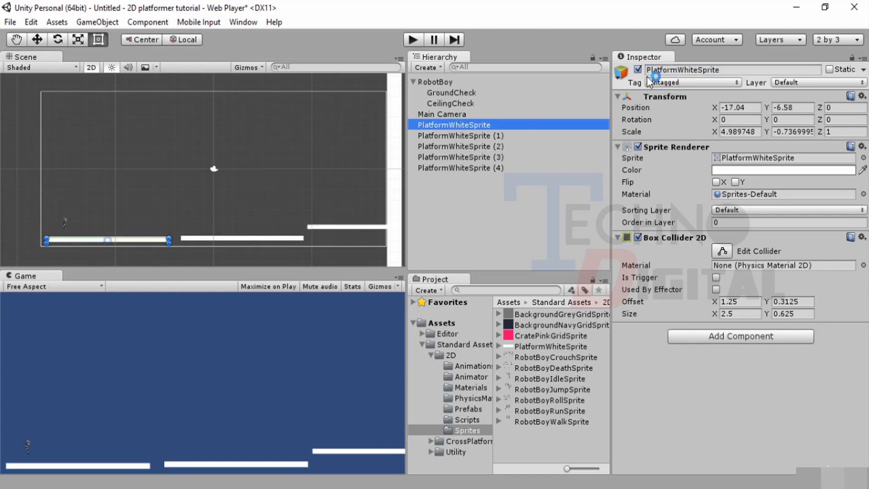
pyautogui.click(677, 69)
pyautogui.doubleClick(687, 69)
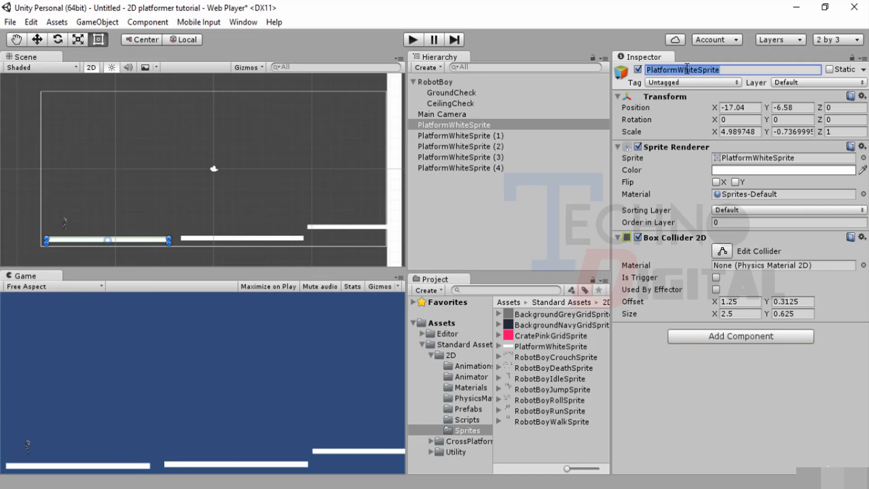
pyautogui.write('Floor')
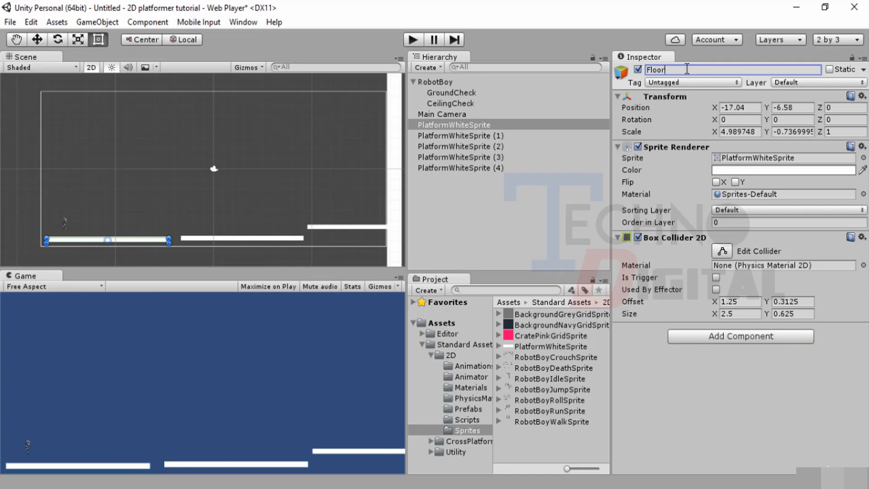
# Rename PlatformWhiteSprite (1) as Floor1.
pyautogui.click(498, 135)
pyautogui.click(697, 70)
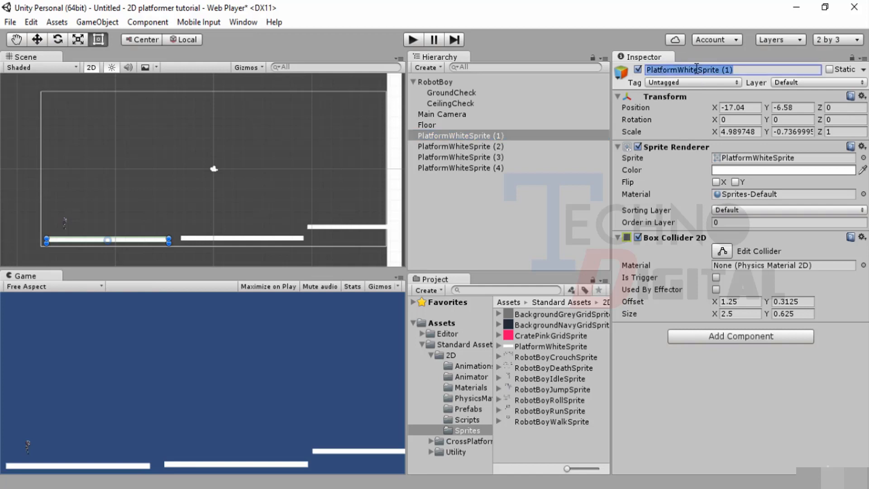
pyautogui.write('Floor1')
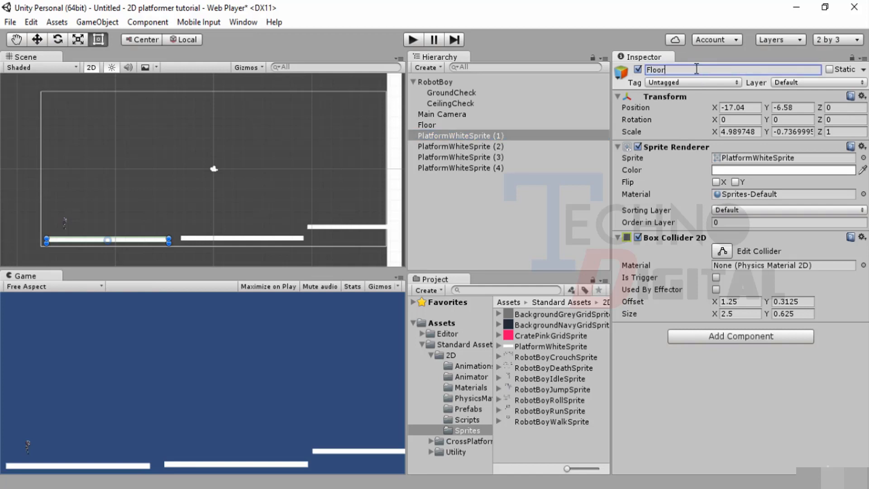
pyautogui.press('Return')
# Rename the upright platform at the camera frame's right edge, PlatformWhiteSprite (2), as Wall.
pyautogui.click(483, 147)
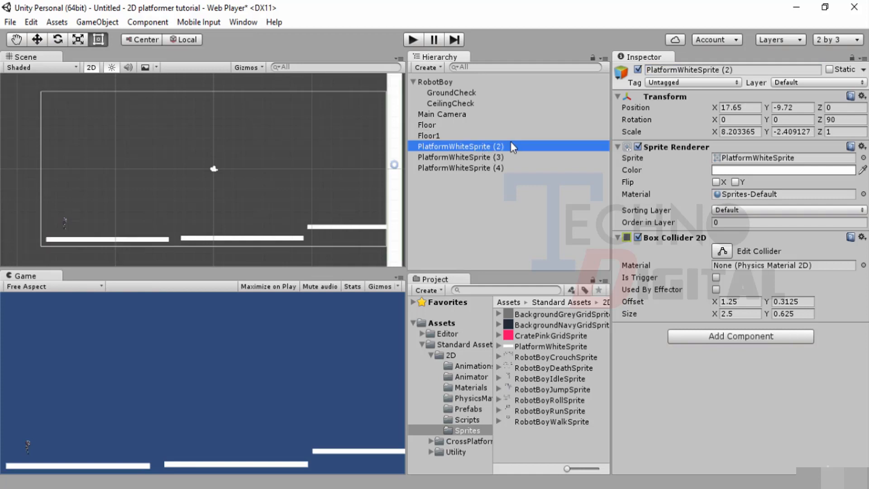
pyautogui.click(671, 71)
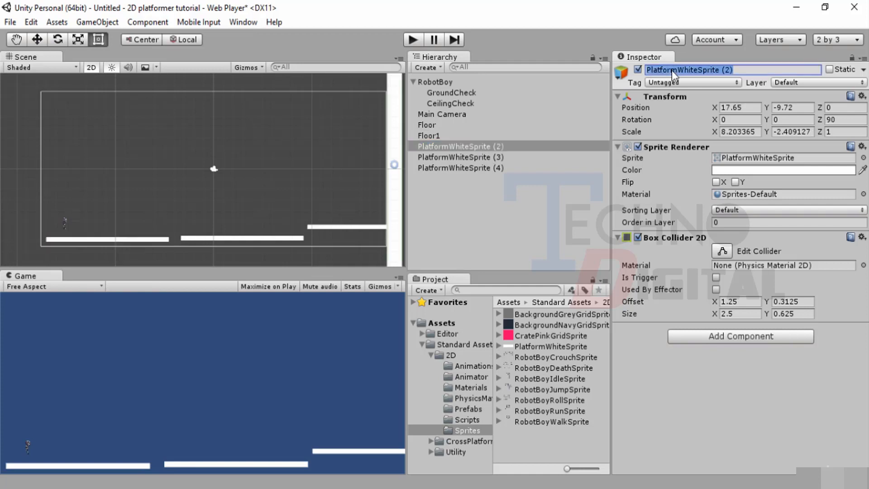
pyautogui.write('Wall')
pyautogui.press('Return')
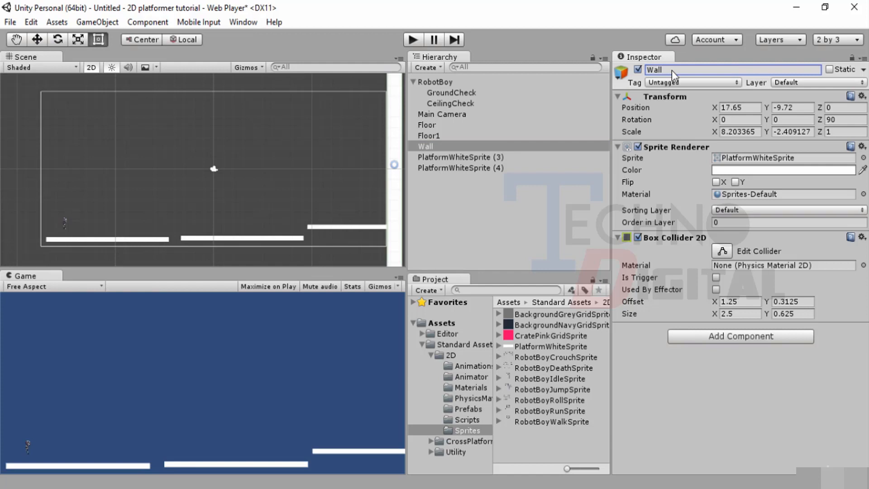
# Try to rename the short platform in the lower-right corner, PlatformWhiteSprite (3), as Floor.
pyautogui.click(470, 156)
pyautogui.click(680, 72)
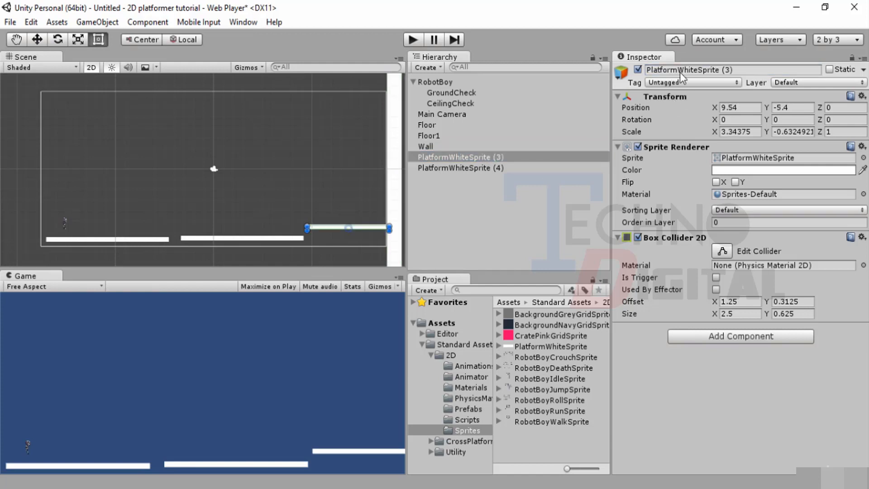
pyautogui.write('Floor')
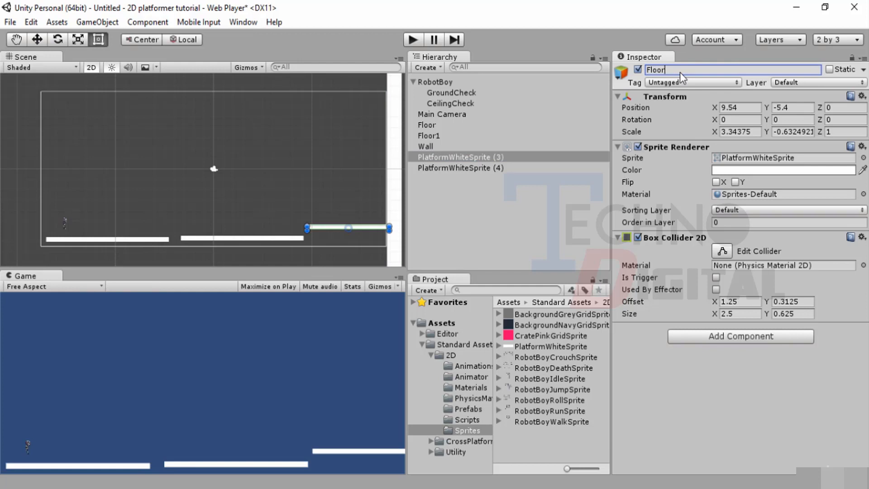
pyautogui.click(471, 168)
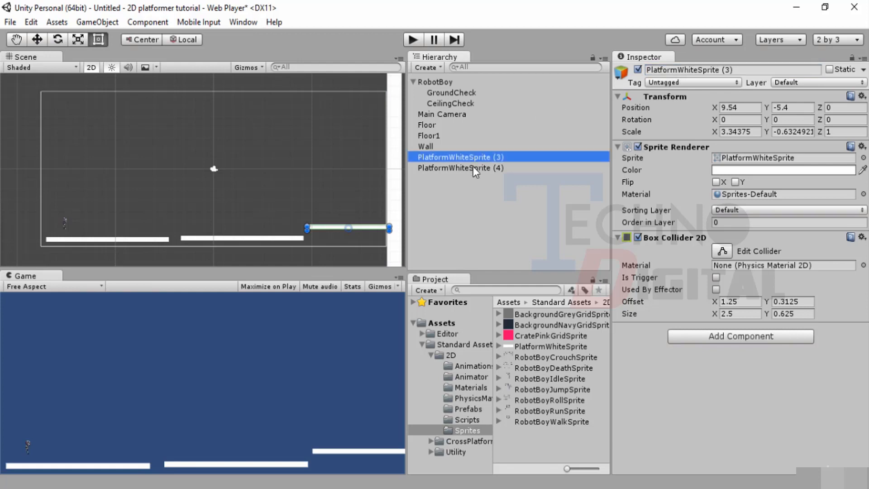
# Move Floor1 up off the Floor platform to about X -17.24, Y -0.57 and rename it as Wall2.
pyautogui.click(438, 135)
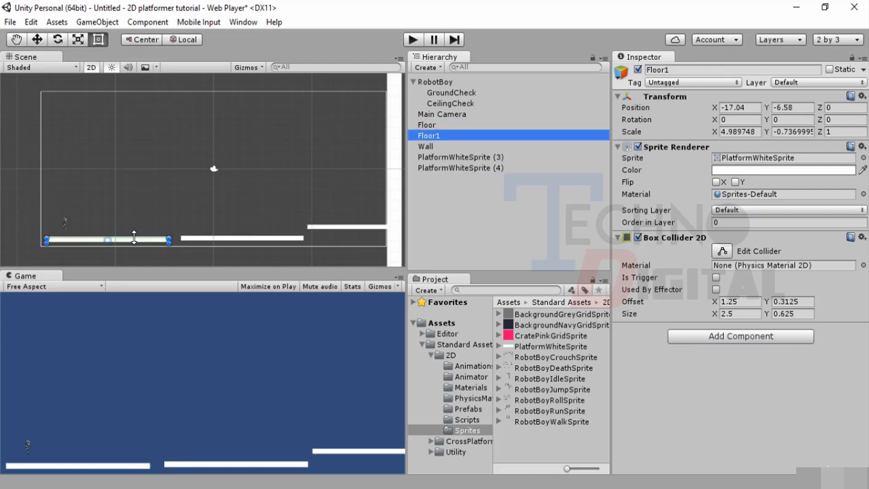
pyautogui.moveTo(109, 240); pyautogui.dragTo(107, 178)
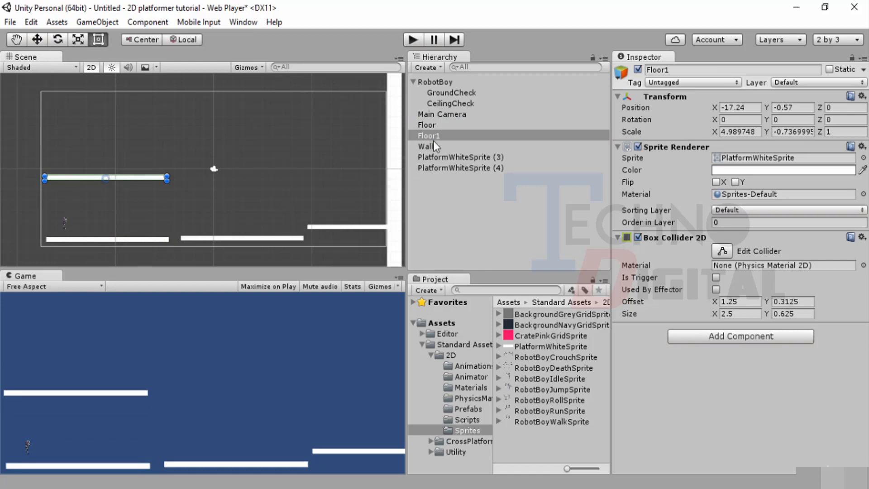
pyautogui.click(690, 67)
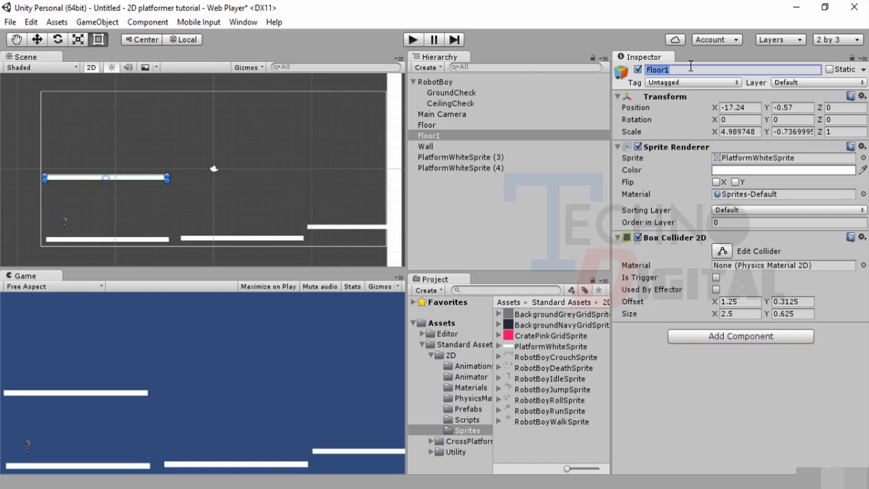
pyautogui.write('Wall2')
pyautogui.press('Return')
pyautogui.click(852, 107)
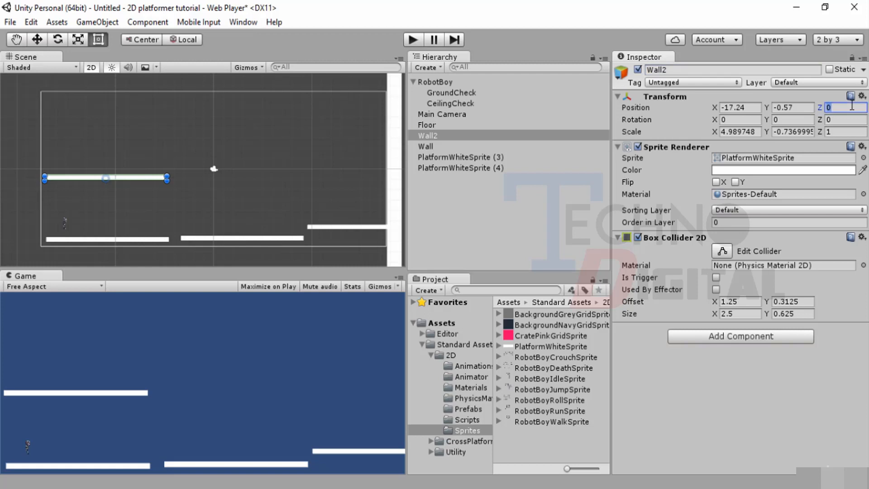
pyautogui.write('90')
pyautogui.click(433, 125)
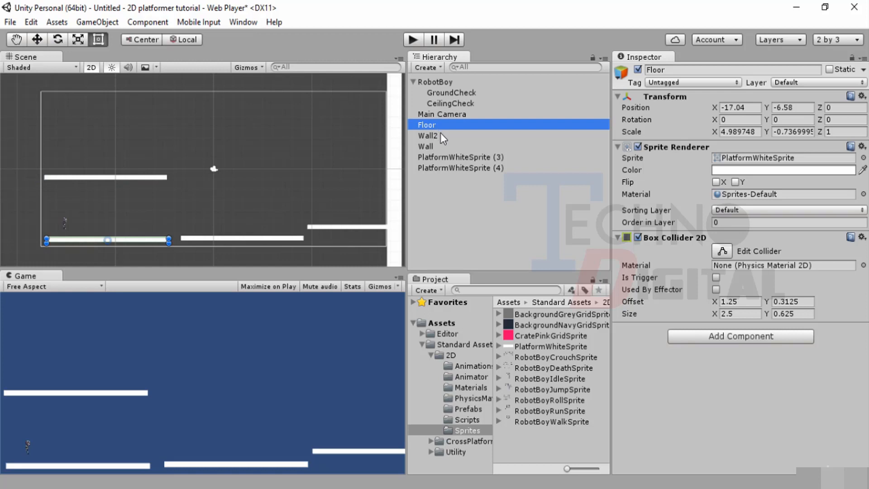
# Set Wall2's Z rotation to 90 and move it to the camera frame's left edge, at about X -18.09, Y -7.82.
pyautogui.click(441, 132)
pyautogui.click(835, 107)
pyautogui.click(845, 119)
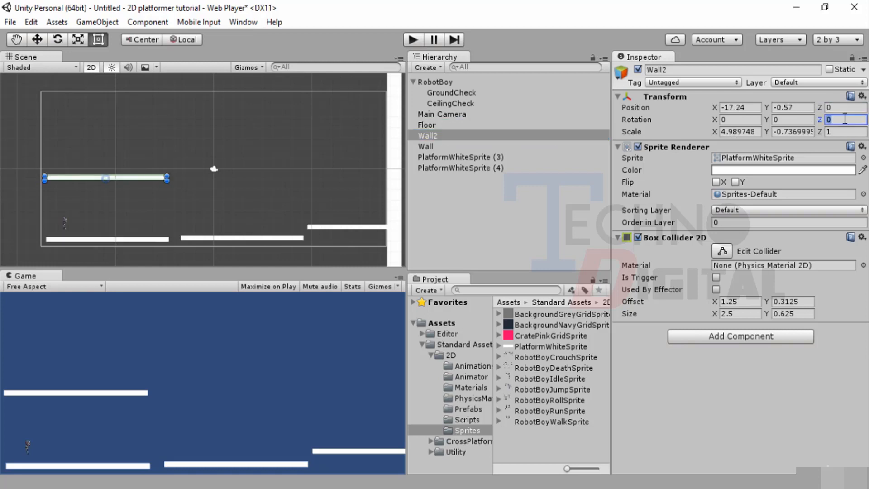
pyautogui.write('90')
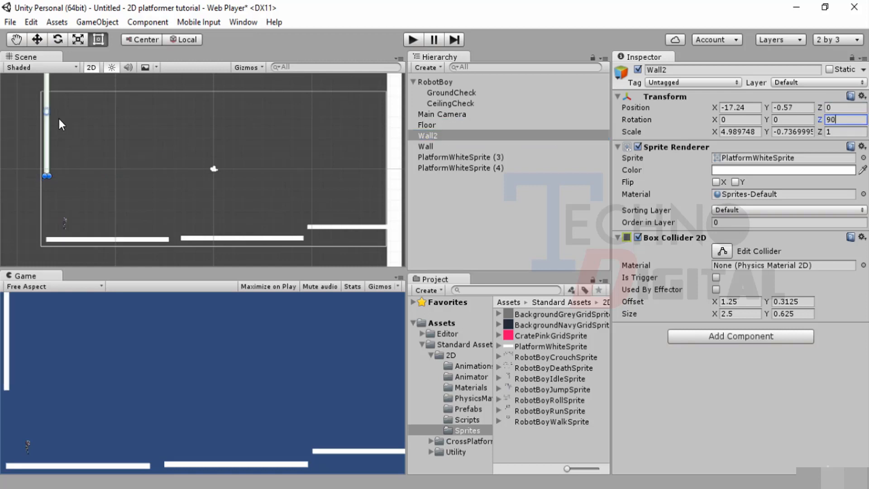
pyautogui.moveTo(47, 111); pyautogui.dragTo(38, 191)
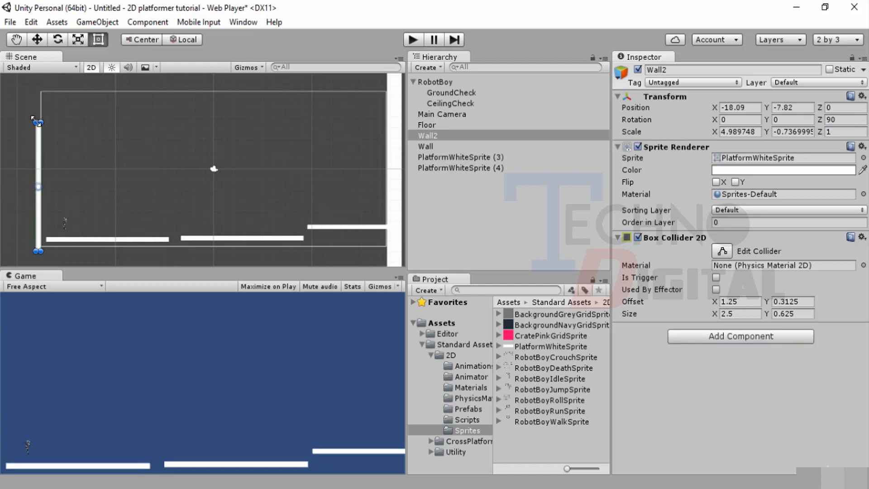
# Thicken Wall2 outward and stretch it past the camera frame's top and bottom edges, and move Floor against it at about X -18.28, Y -7.11.
pyautogui.moveTo(36, 123); pyautogui.dragTo(23, 56)
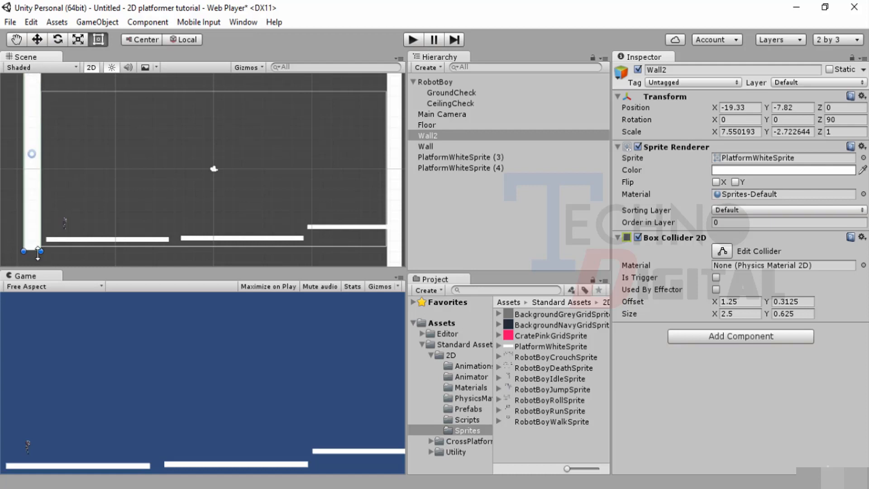
pyautogui.moveTo(38, 251); pyautogui.dragTo(55, 268)
pyautogui.click(68, 240)
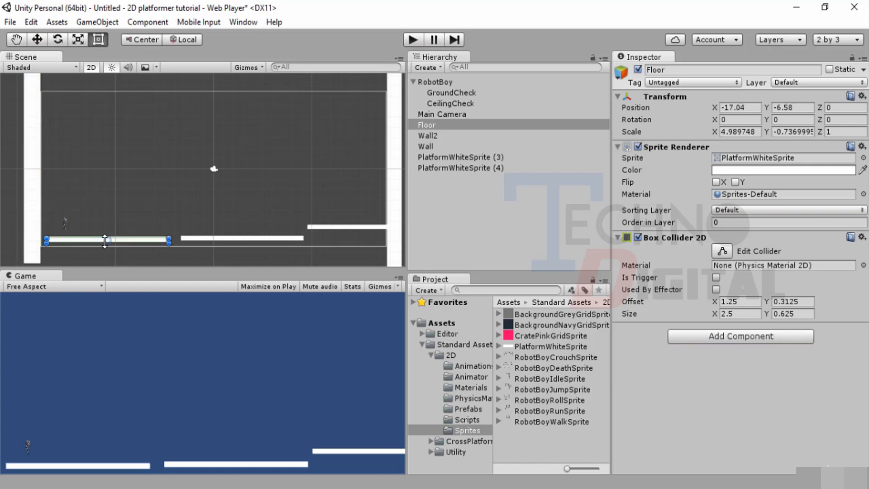
pyautogui.moveTo(105, 240)
pyautogui.mouseDown()
pyautogui.moveTo(83, 245)
pyautogui.moveTo(100, 245)
pyautogui.mouseUp()
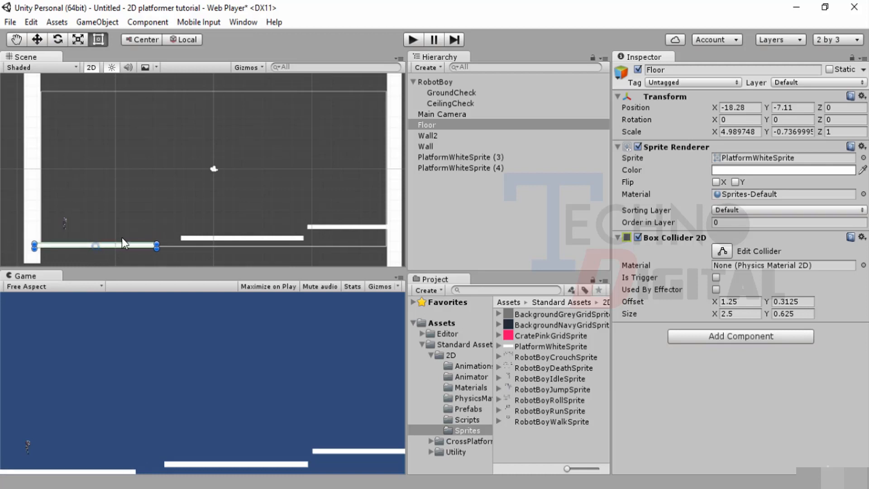
# Move the middle platform, PlatformWhiteSprite (4), to about X -4.17, Y -6.65 and widen it to an X scale of about 5.49.
pyautogui.click(240, 240)
pyautogui.moveTo(237, 240); pyautogui.dragTo(230, 243)
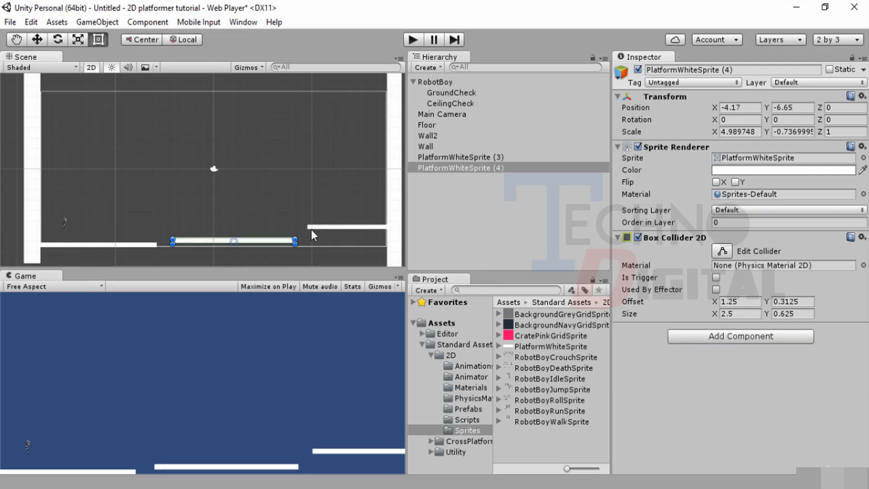
pyautogui.moveTo(296, 237); pyautogui.dragTo(308, 238)
# Lower the short platform beside the right wall, PlatformWhiteSprite (3), to about Y -5.73.
pyautogui.click(330, 228)
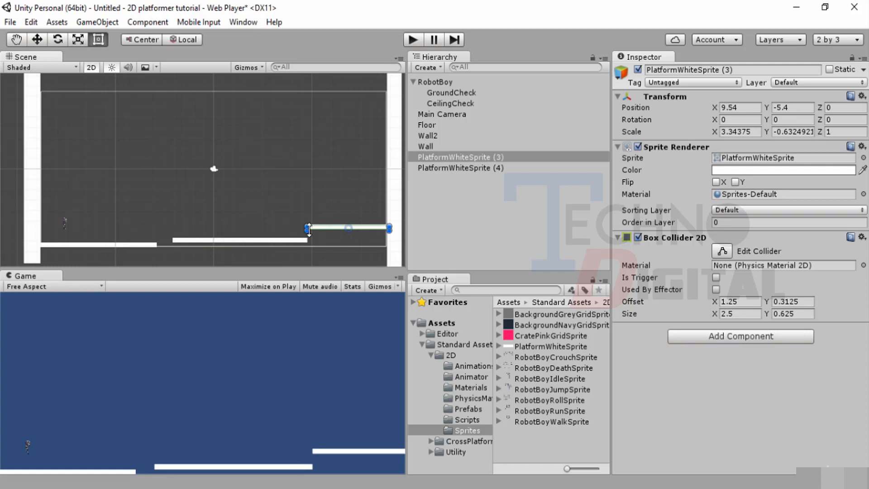
pyautogui.moveTo(349, 229); pyautogui.dragTo(348, 233)
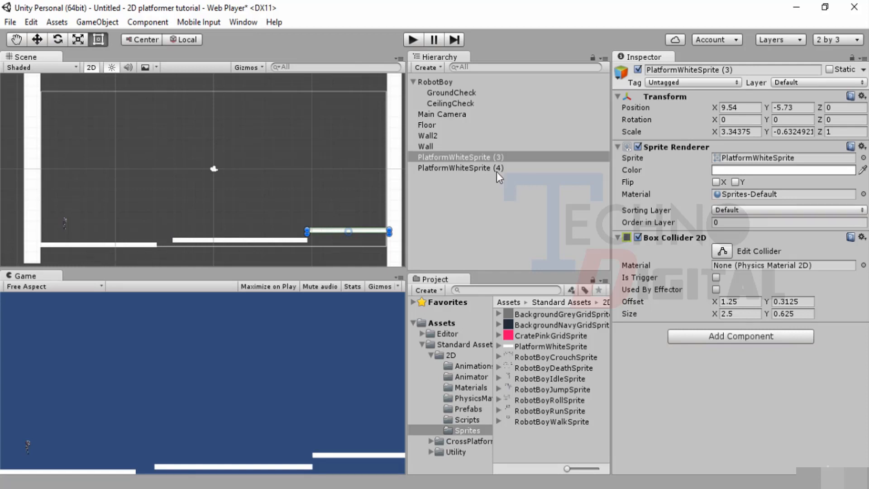
# Rename the middle platform, PlatformWhiteSprite (4), as Floor.
pyautogui.click(474, 165)
pyautogui.click(472, 159)
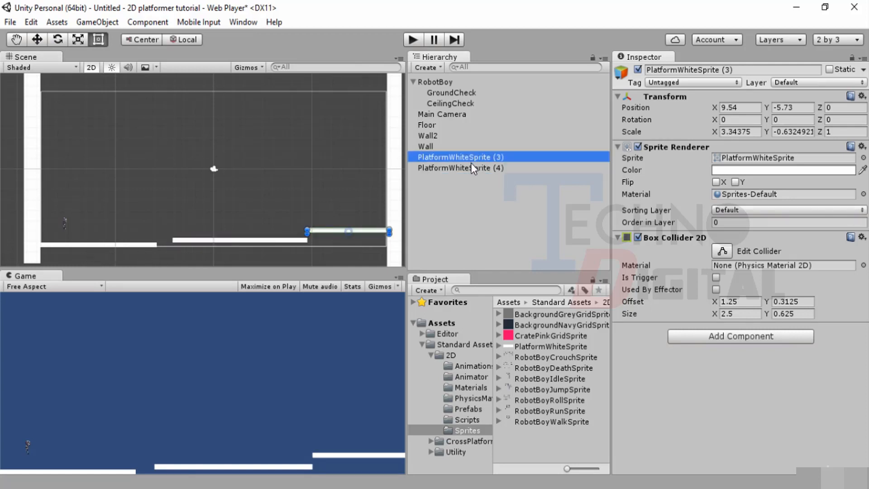
pyautogui.click(472, 165)
pyautogui.click(694, 71)
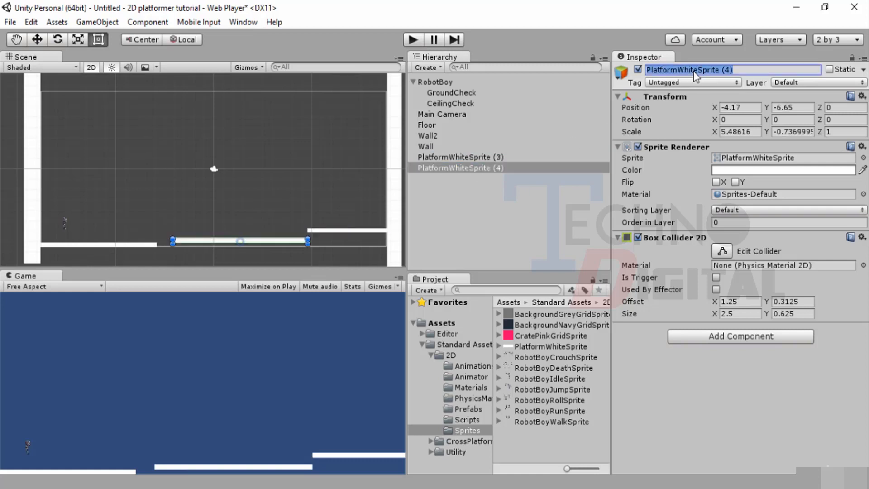
pyautogui.write('Floor')
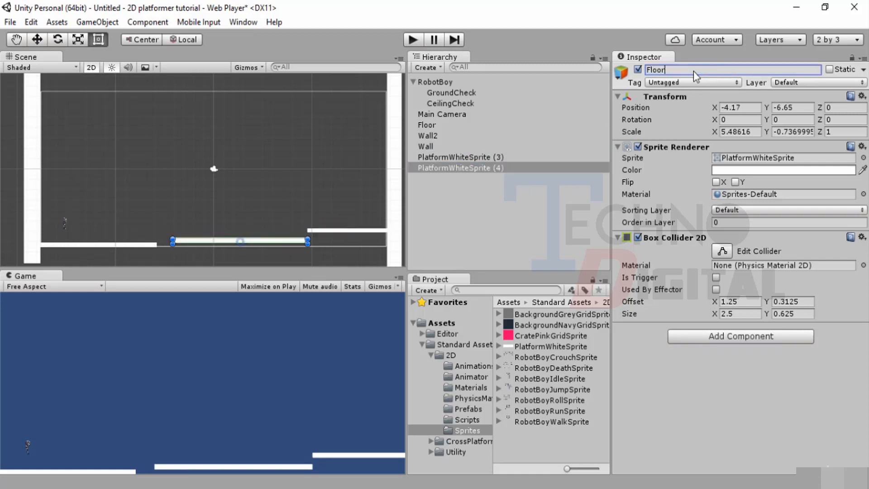
# Rename PlatformWhiteSprite (4) as Floor2 and PlatformWhiteSprite (3) as Floor3.
pyautogui.write('2')
pyautogui.press('Return')
pyautogui.click(493, 158)
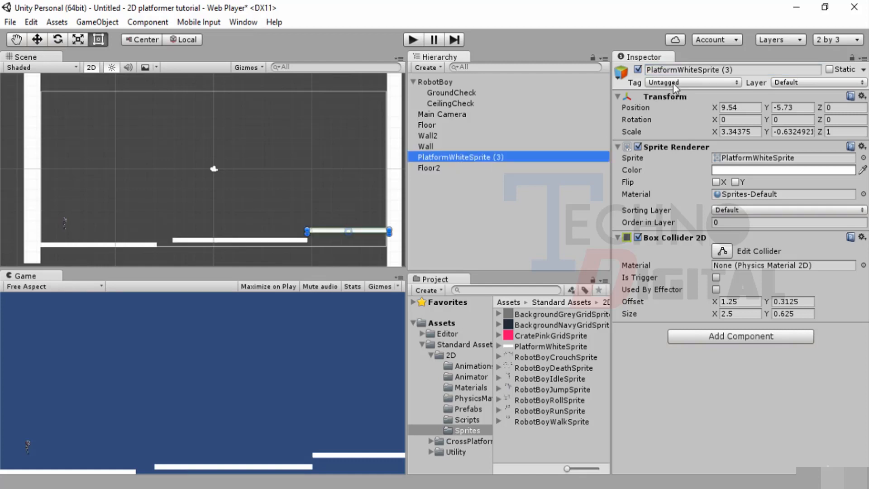
pyautogui.click(678, 70)
pyautogui.write('Flo')
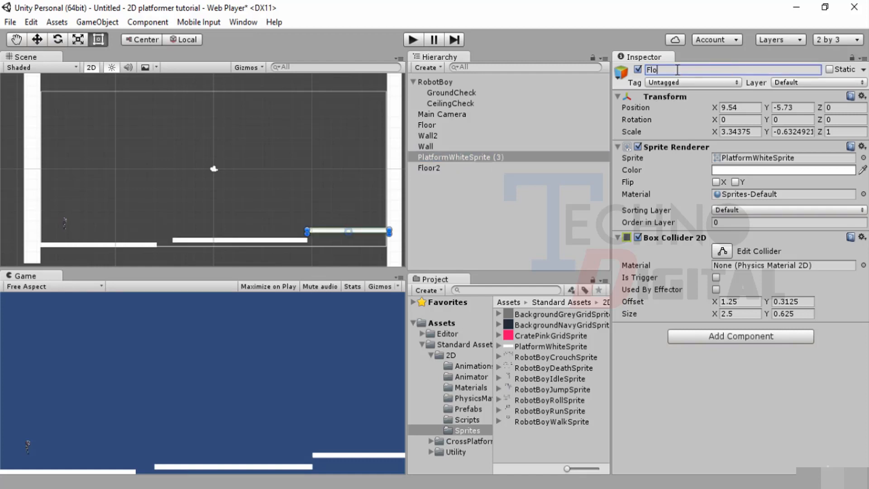
pyautogui.write('or3')
pyautogui.press('Return')
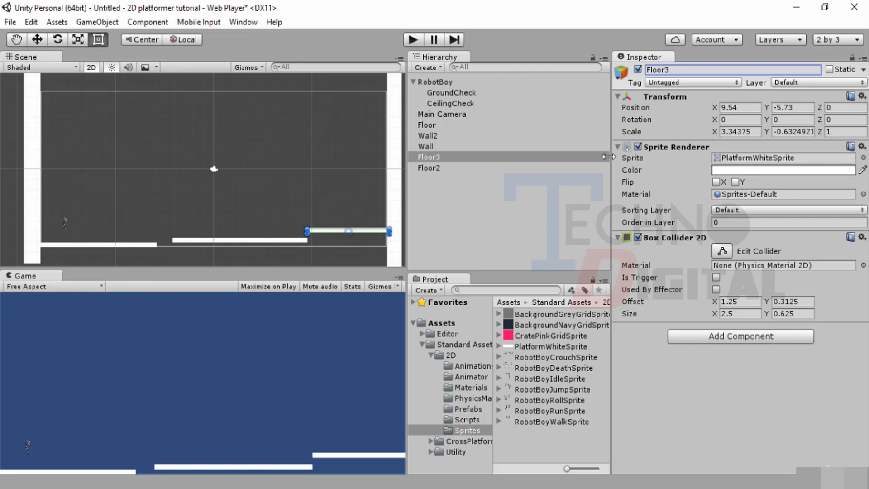
# Add a CratePinkGridSprite to the scene above Floor3, at about X 14.4, Y -4.2.
pyautogui.click(445, 82)
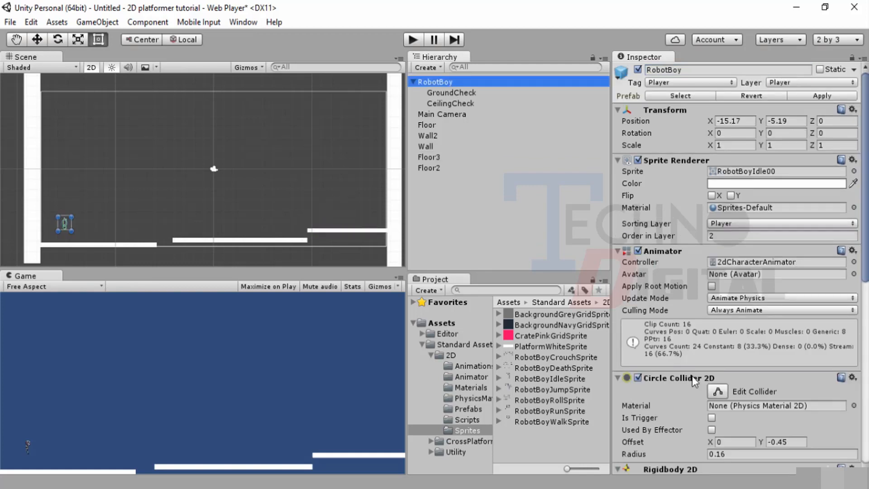
pyautogui.scroll(-15, 725, 427)
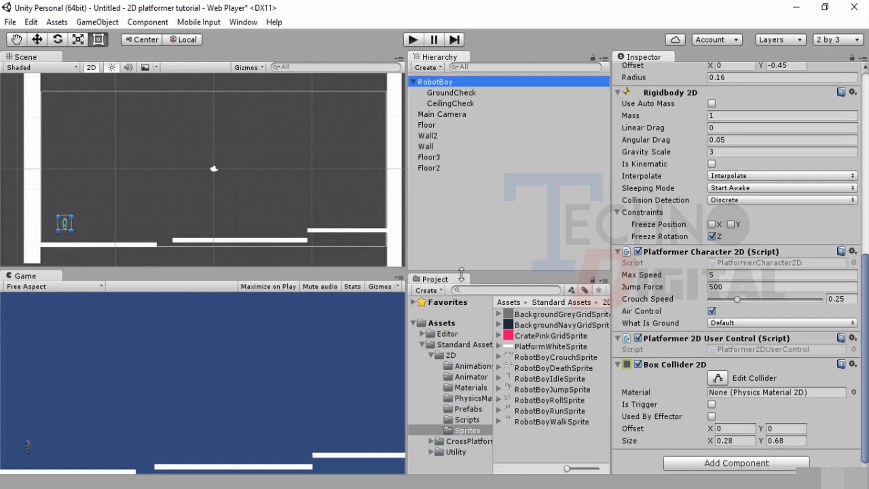
pyautogui.moveTo(546, 336); pyautogui.dragTo(354, 213)
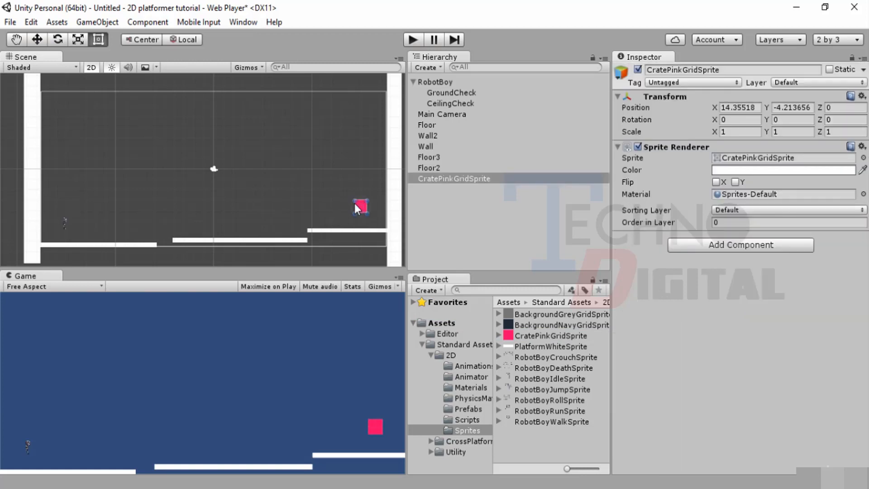
# Examine RobotBoy's collider, rigidbody and platformer script settings, and inspect the level layout in the scene.
pyautogui.click(449, 81)
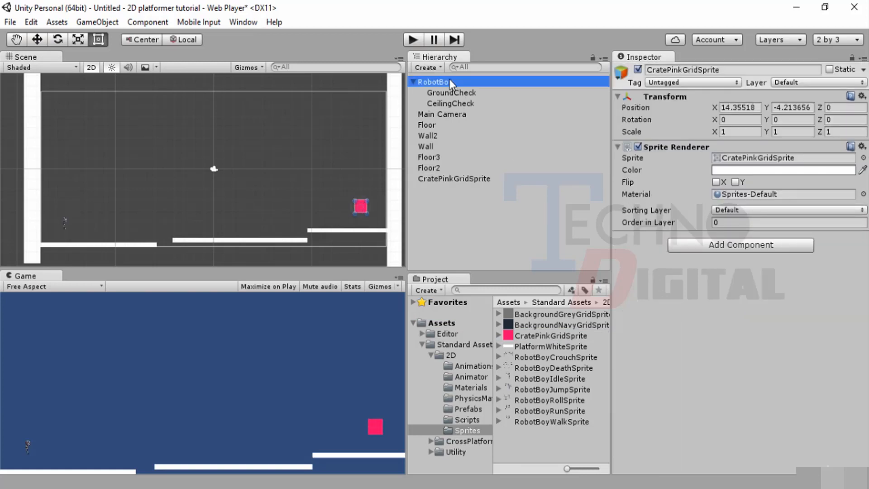
pyautogui.scroll(-5, 690, 396)
pyautogui.scroll(-3, 691, 395)
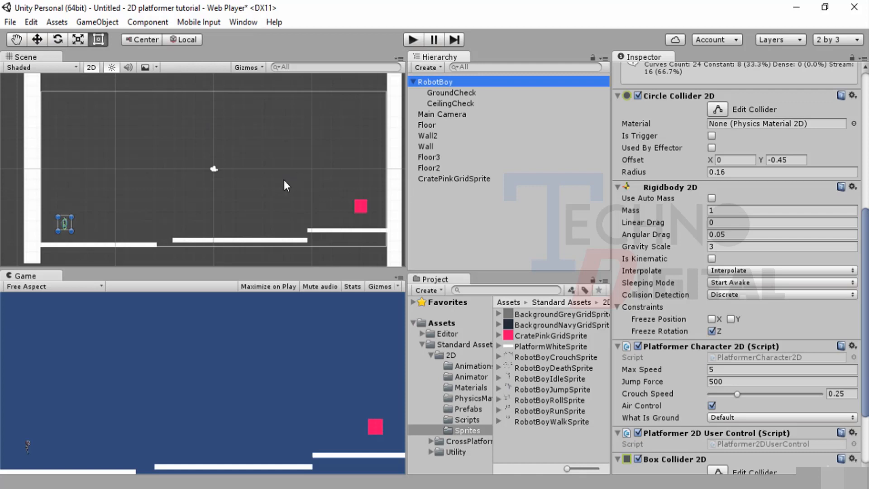
pyautogui.scroll(1, 261, 196)
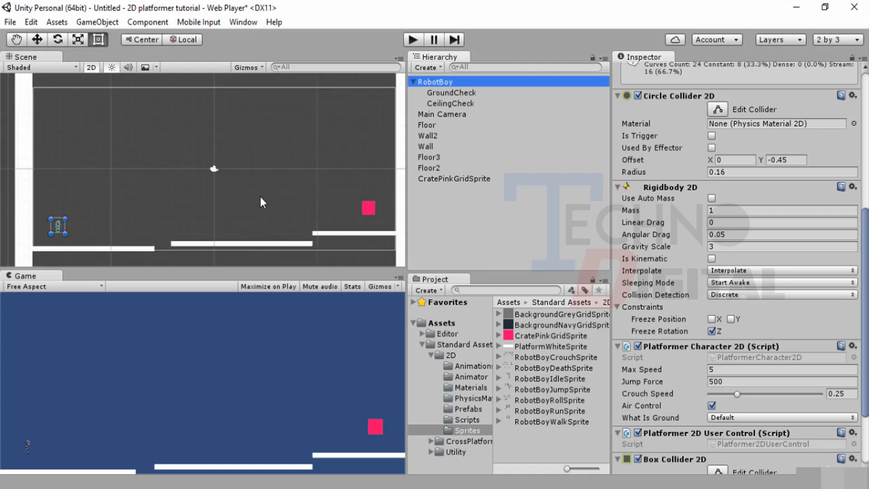
pyautogui.scroll(-3, 261, 196)
pyautogui.moveTo(293, 168); pyautogui.dragTo(291, 199, button='middle')
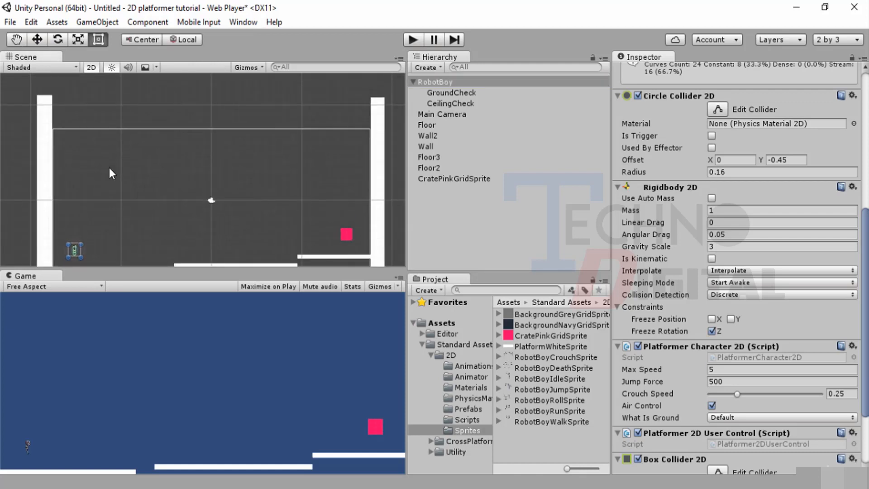
pyautogui.scroll(1, 167, 123)
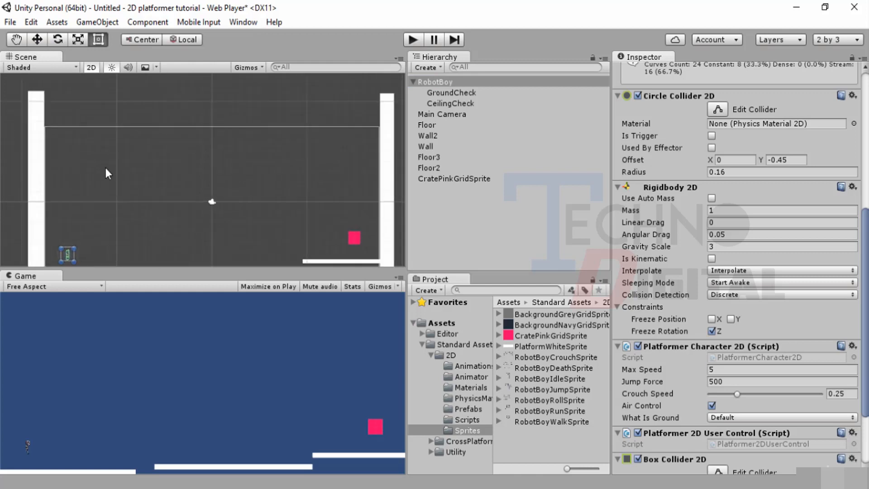
pyautogui.scroll(-3, 173, 118)
pyautogui.moveTo(179, 120); pyautogui.dragTo(196, 127, button='middle')
pyautogui.scroll(-5, 235, 159)
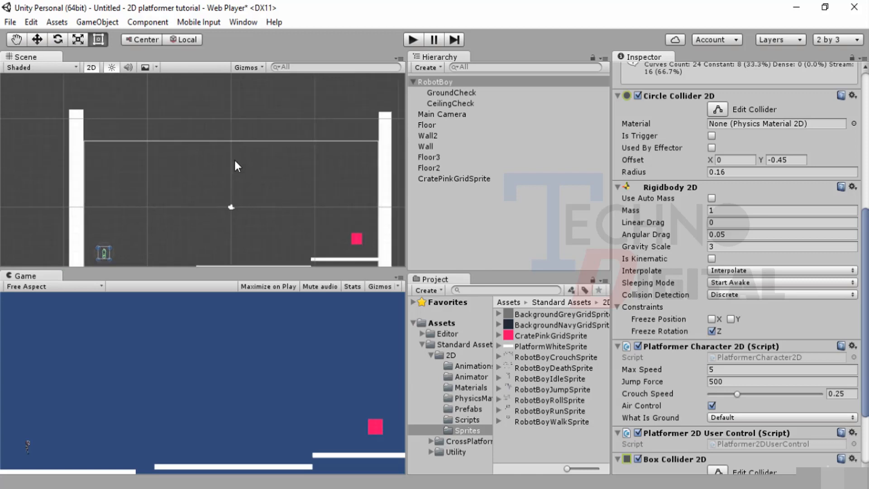
pyautogui.moveTo(245, 189); pyautogui.dragTo(254, 152, button='middle')
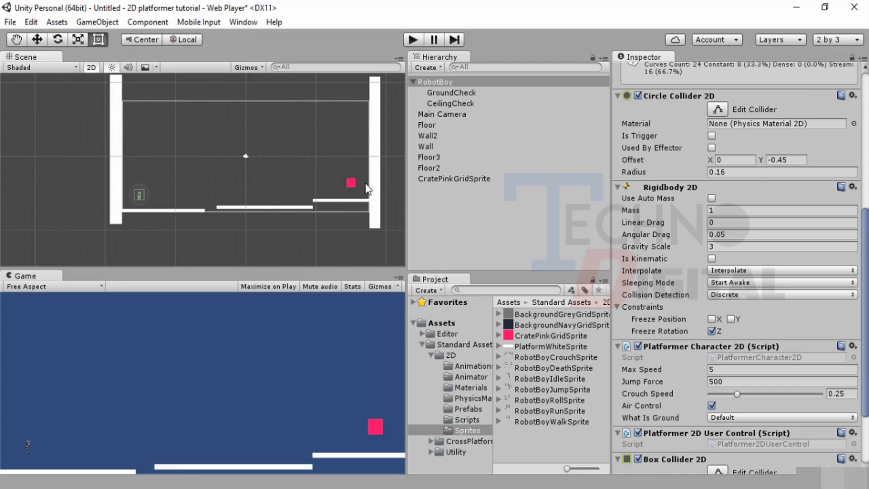
# Play-test the level by running RobotBoy in both directions and jumping across the floors, and stop the game.
pyautogui.click(412, 40)
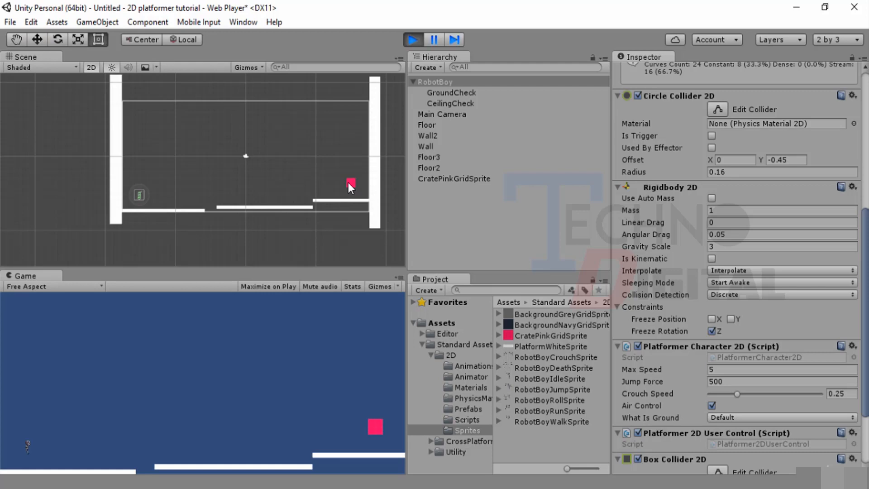
pyautogui.click(292, 192)
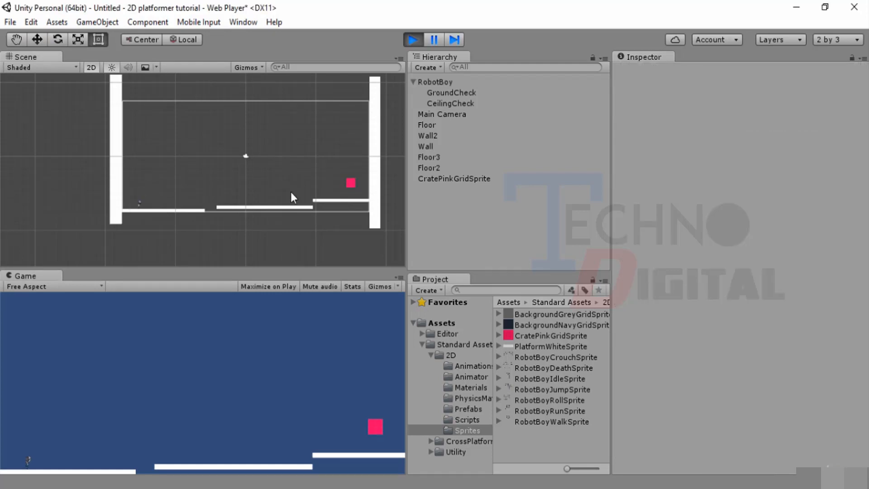
pyautogui.press('Right')
pyautogui.press('Right')
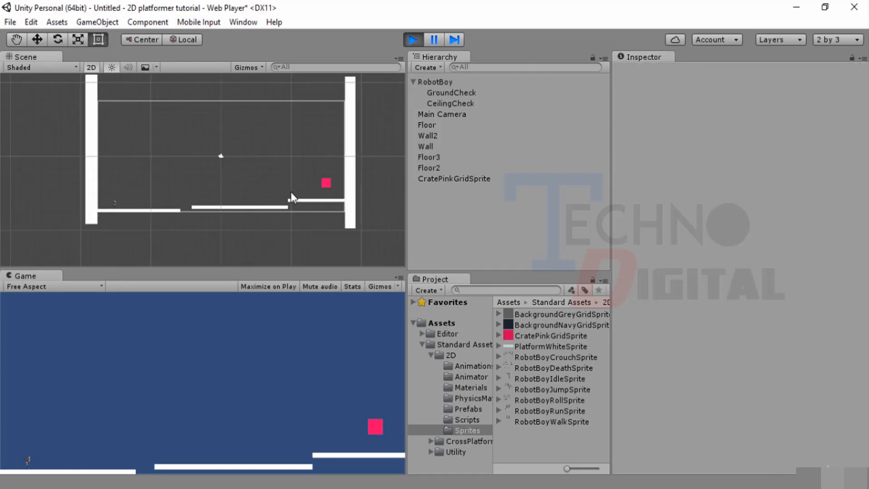
pyautogui.press('Left')
pyautogui.press('Right')
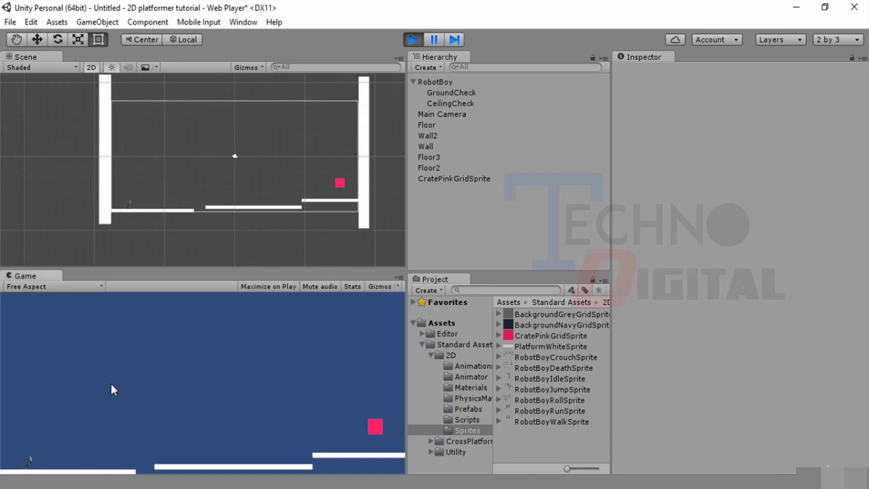
pyautogui.press('Left')
pyautogui.press('Right')
pyautogui.press('Left')
pyautogui.press('space')
pyautogui.press('Right')
pyautogui.press('Right')
pyautogui.press('space')
pyautogui.press('space')
pyautogui.press('space')
pyautogui.press('Right')
pyautogui.press('Left')
pyautogui.press('Right')
pyautogui.press('Left')
pyautogui.press('space')
pyautogui.press('Right')
pyautogui.press('Left')
pyautogui.press('space')
pyautogui.press('Right')
pyautogui.press('space')
pyautogui.press('Left')
pyautogui.press('space')
pyautogui.press('space')
pyautogui.press('Right')
pyautogui.press('Left')
pyautogui.press('space')
pyautogui.press('Right')
pyautogui.press('space')
pyautogui.press('Left')
pyautogui.press('space')
pyautogui.press('Right')
pyautogui.press('space')
pyautogui.press('Left')
pyautogui.press('Left')
pyautogui.press('space')
pyautogui.press('Right')
pyautogui.press('space')
pyautogui.press('Left')
pyautogui.press('Right')
pyautogui.press('Left')
pyautogui.press('space')
pyautogui.click(412, 40)
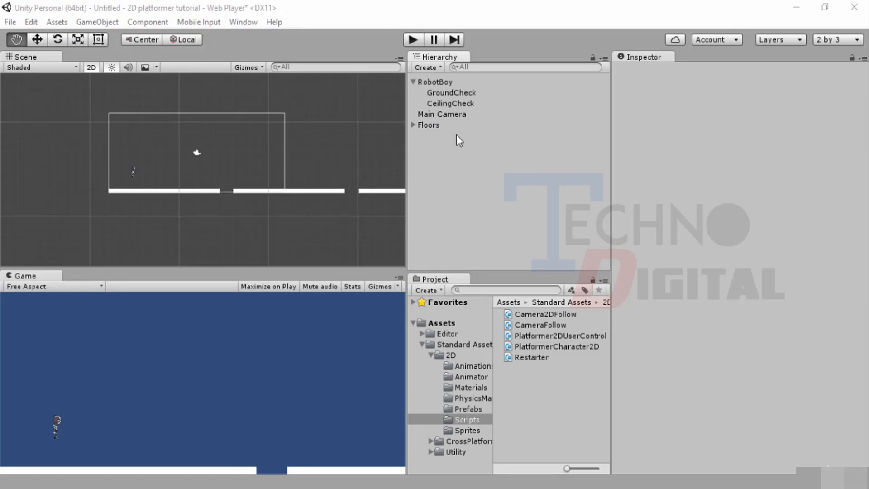
# Play-test the long floor level by moving RobotBoy beyond the camera frame, check his position in the scene, and stop the game.
pyautogui.click(413, 40)
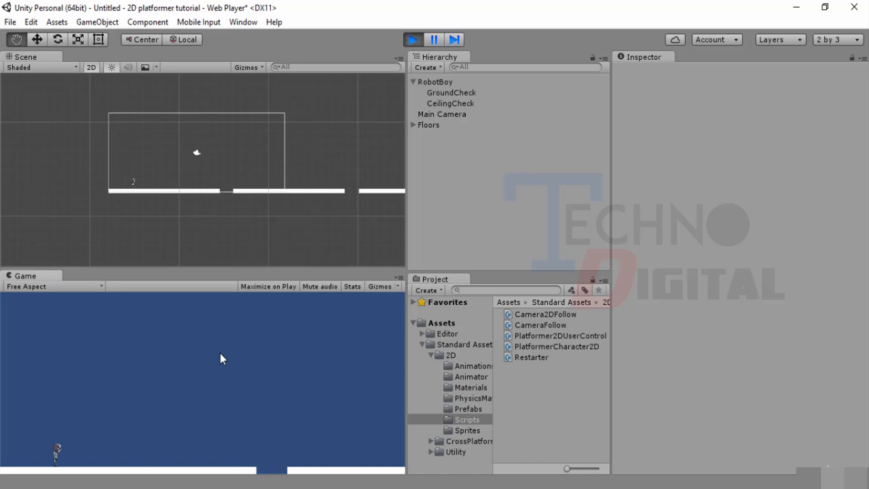
pyautogui.press('Right')
pyautogui.press('space')
pyautogui.press('Right')
pyautogui.press('Left')
pyautogui.press('Right')
pyautogui.press('Left')
pyautogui.moveTo(320, 179); pyautogui.dragTo(294, 185)
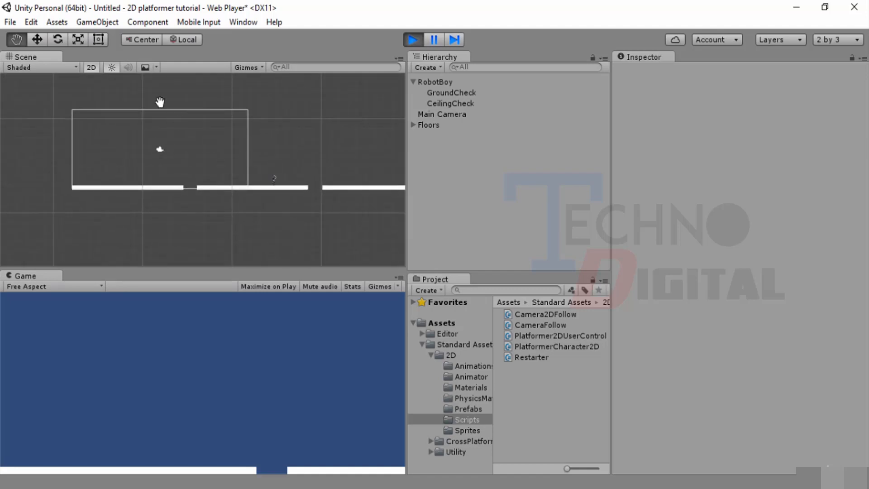
pyautogui.click(411, 40)
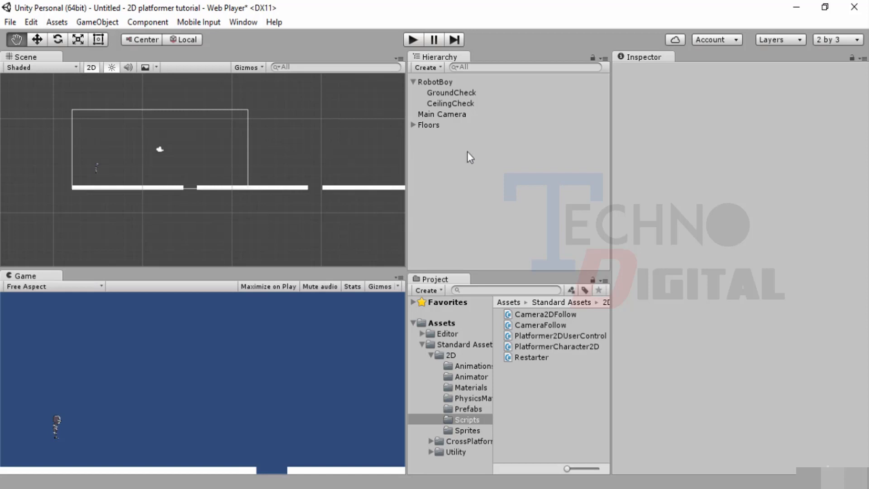
# Rename the Main Camera object as MainCamera, without the space.
pyautogui.click(461, 116)
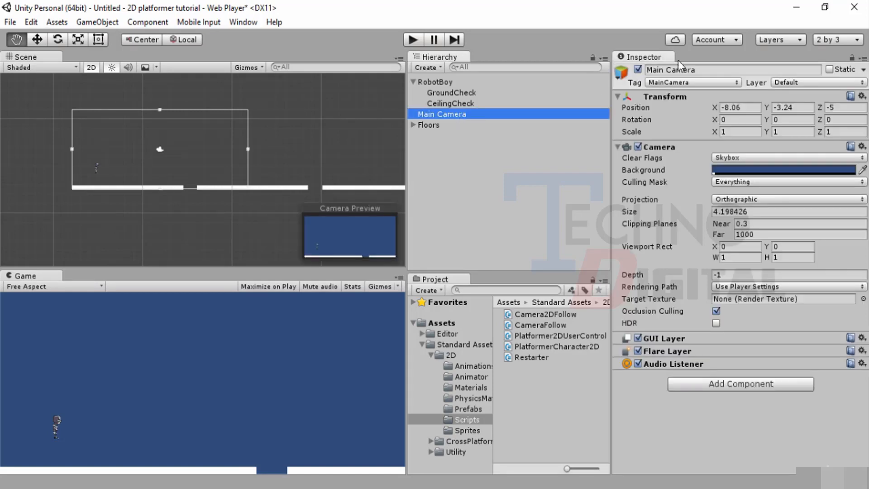
pyautogui.click(664, 70)
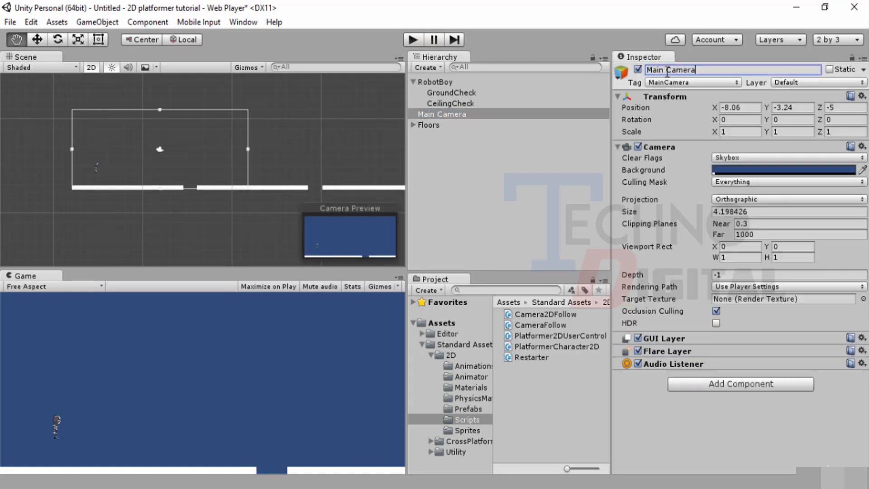
pyautogui.click(667, 72)
pyautogui.press('Delete')
pyautogui.press('Return')
pyautogui.click(554, 175)
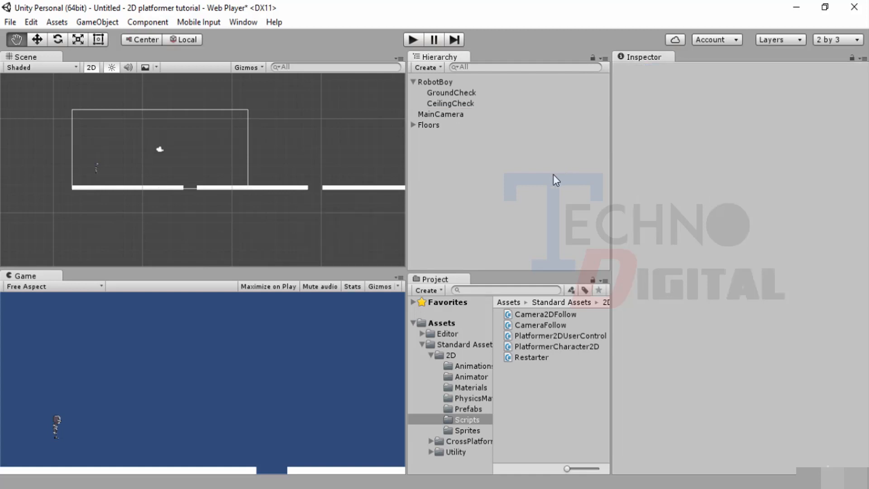
# Check the MainCamera object's name and tag, and review the components attached to RobotBoy.
pyautogui.click(434, 114)
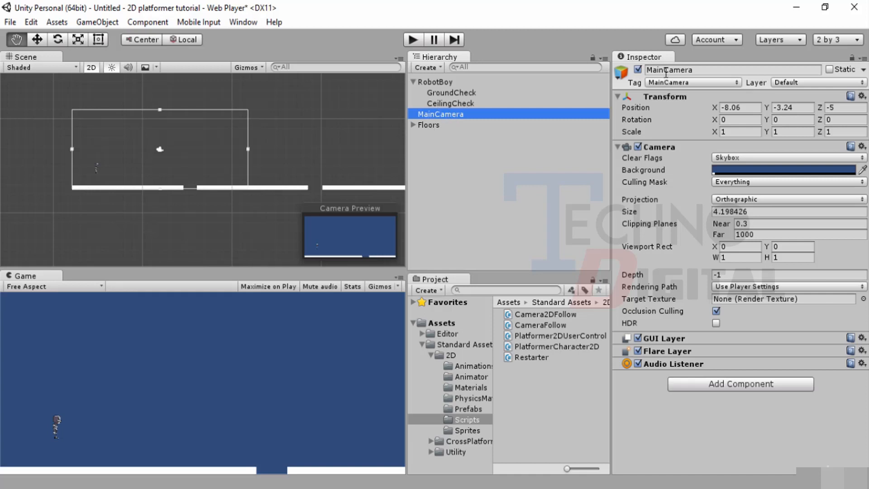
pyautogui.click(666, 72)
pyautogui.click(539, 190)
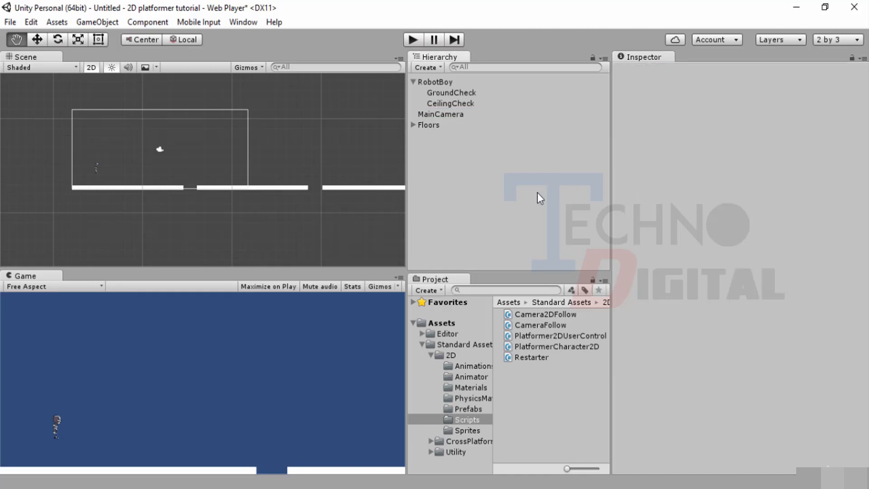
pyautogui.click(436, 114)
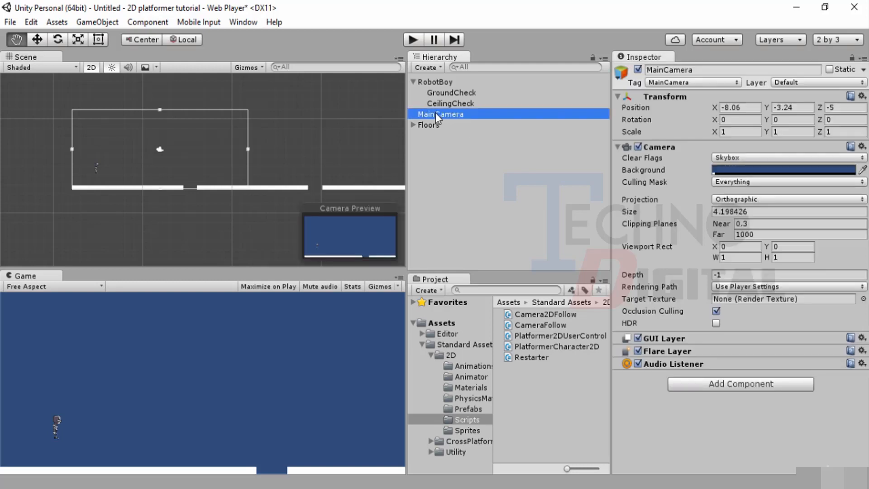
pyautogui.click(434, 83)
pyautogui.scroll(-10, 663, 275)
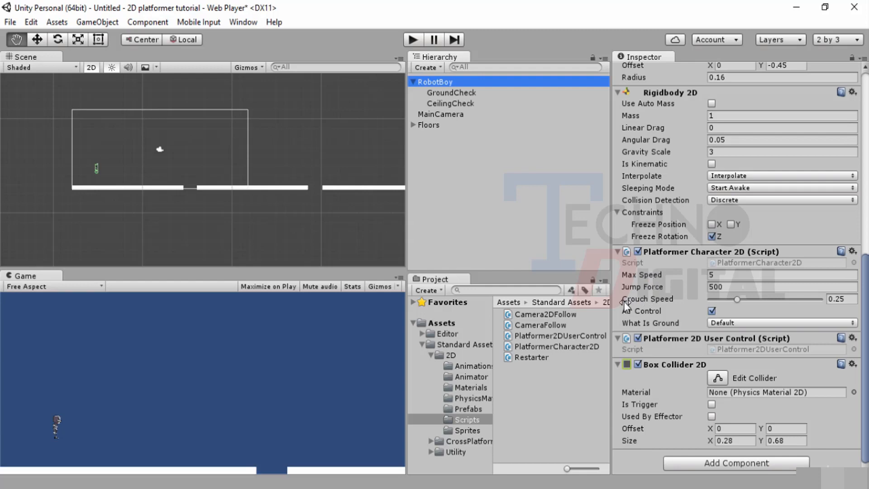
# Read through the PlatformerCharacter2D script's code, covering its speed and jump variables, ground check, movement, jump and flip logic.
pyautogui.click(568, 346)
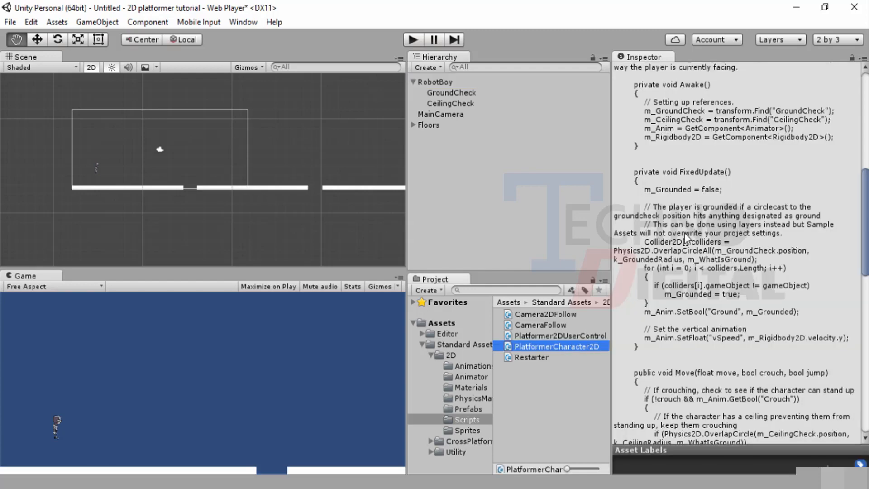
pyautogui.scroll(10, 685, 227)
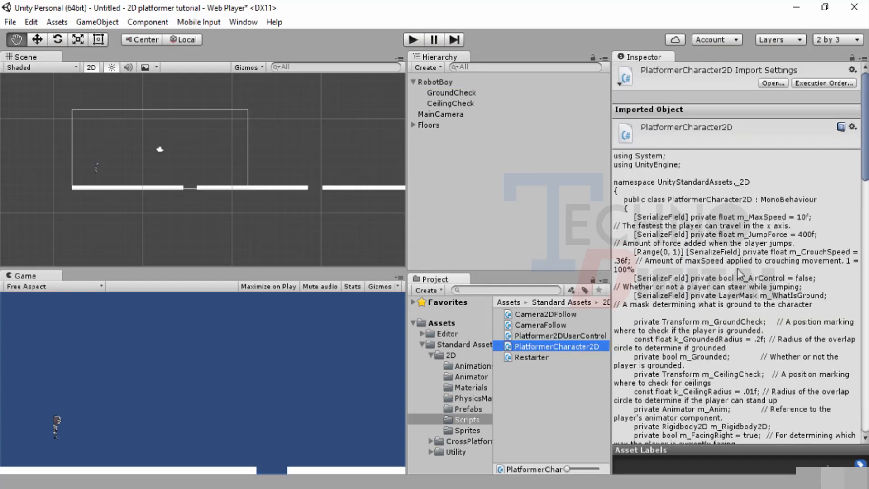
pyautogui.scroll(-5, 740, 274)
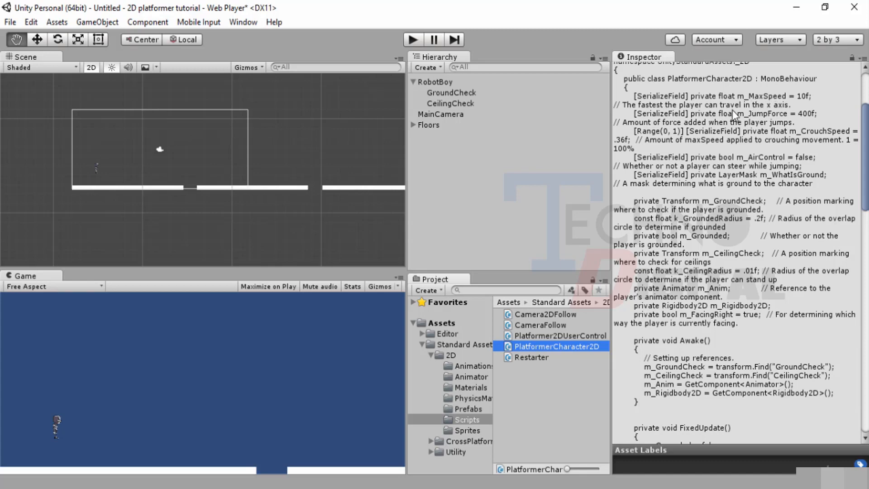
pyautogui.scroll(-2, 728, 135)
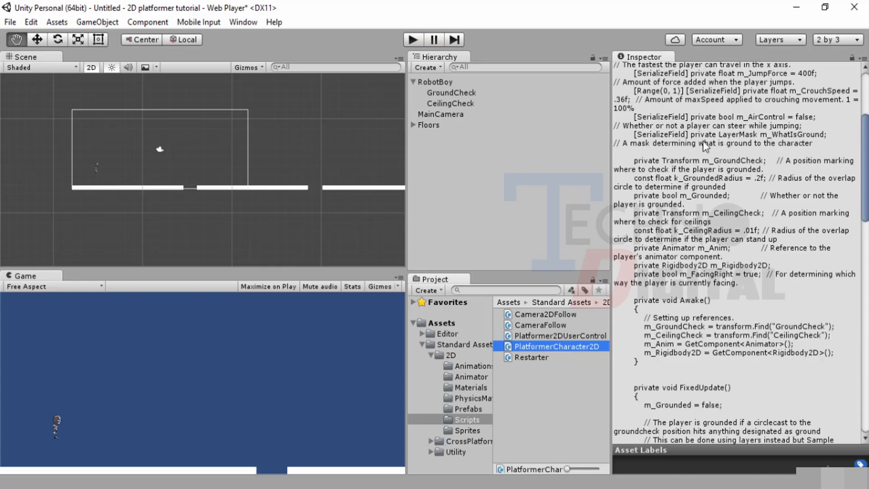
pyautogui.scroll(-12, 707, 163)
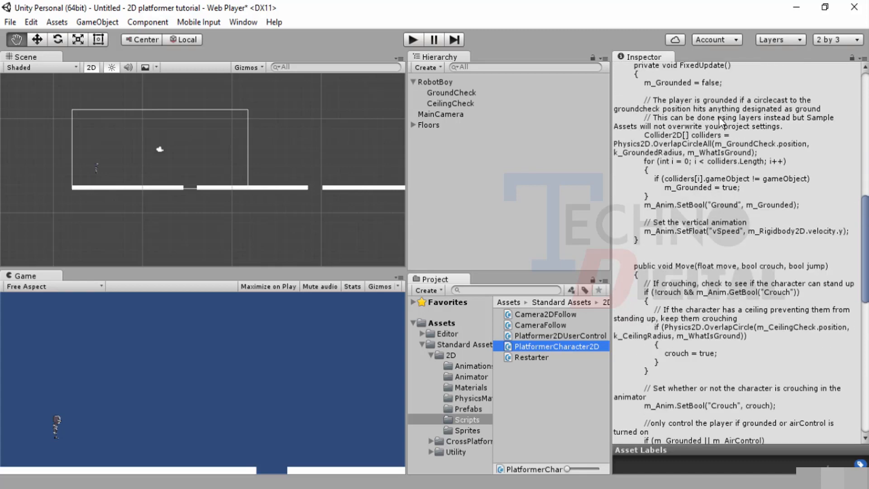
pyautogui.scroll(-18, 719, 116)
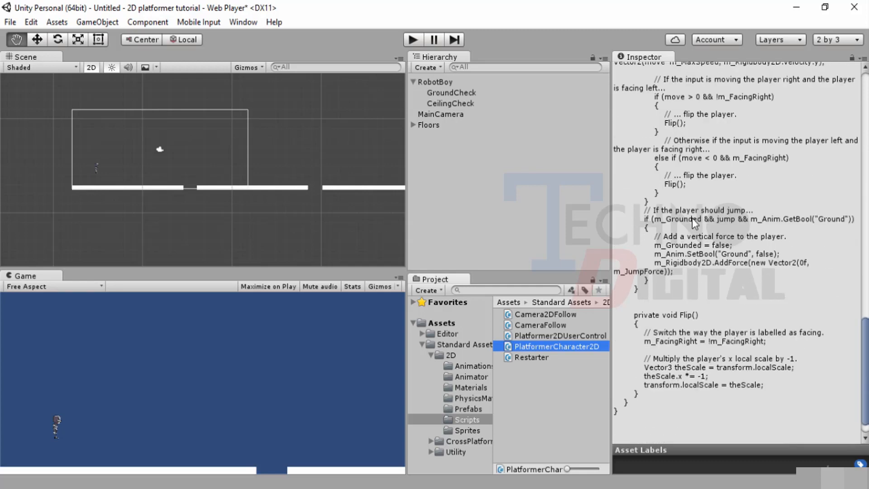
pyautogui.scroll(-1, 692, 218)
pyautogui.scroll(3, 691, 219)
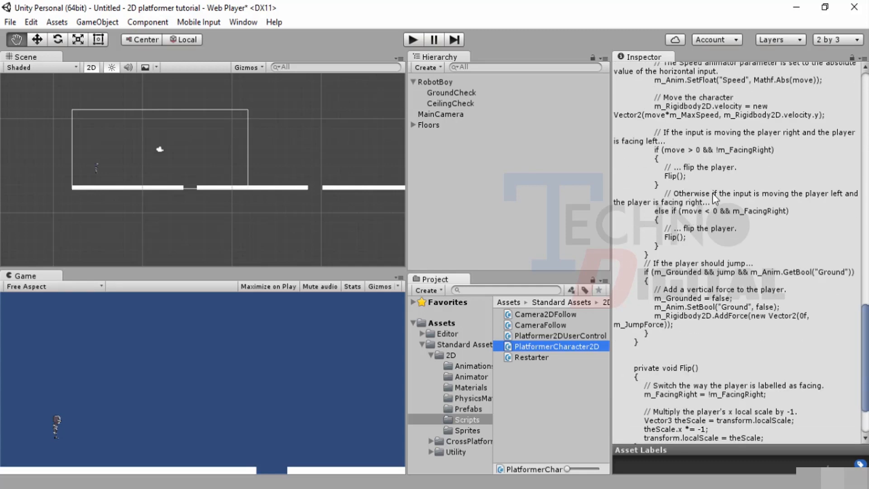
# Check RobotBoy's attached script components and read through the Platformer2DUserControl script's code for jump, crouch and horizontal input.
pyautogui.scroll(6, 711, 196)
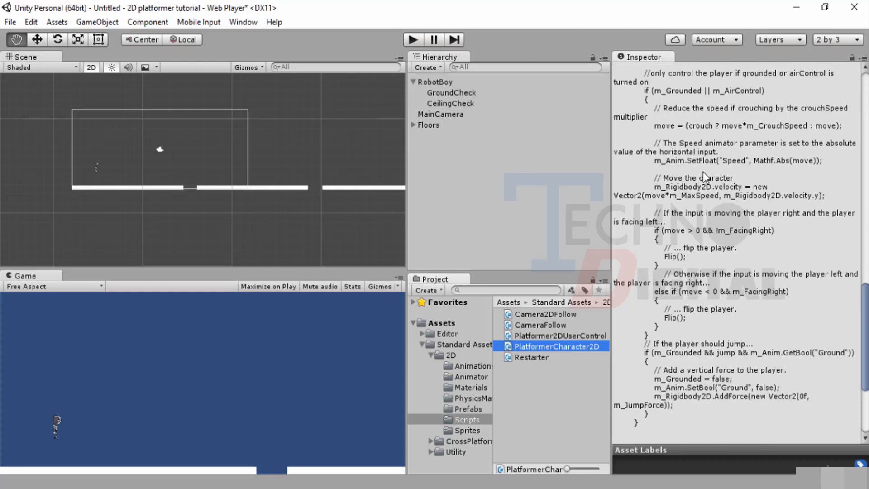
pyautogui.click(438, 81)
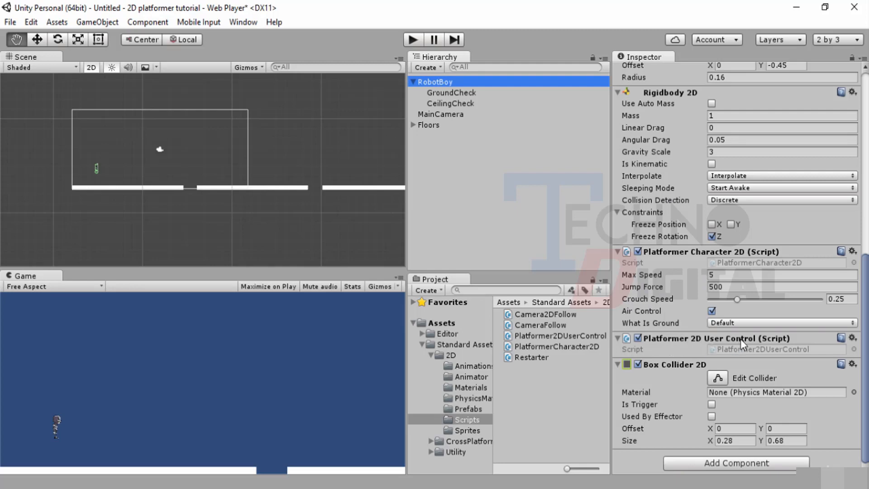
pyautogui.click(580, 337)
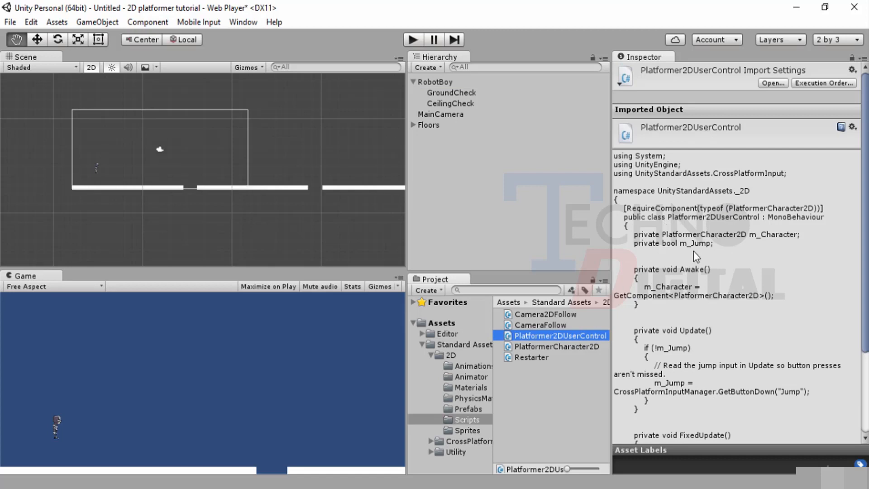
pyautogui.scroll(-2, 693, 251)
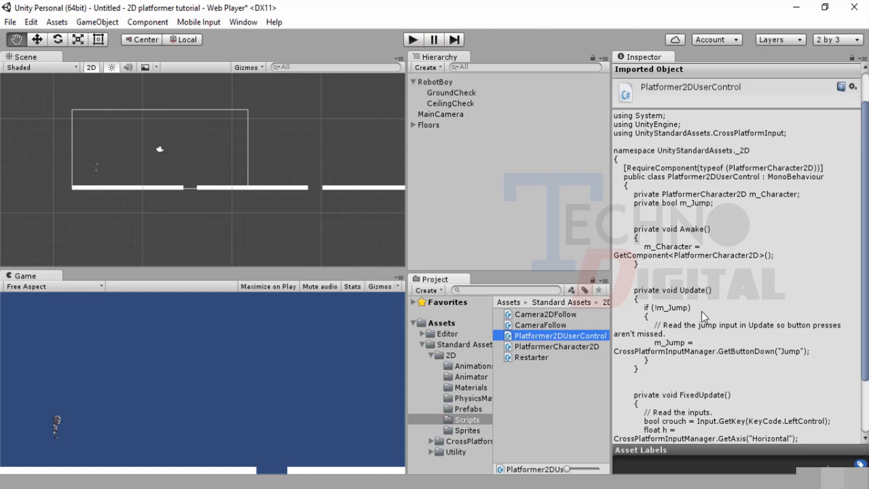
pyautogui.scroll(-3, 720, 330)
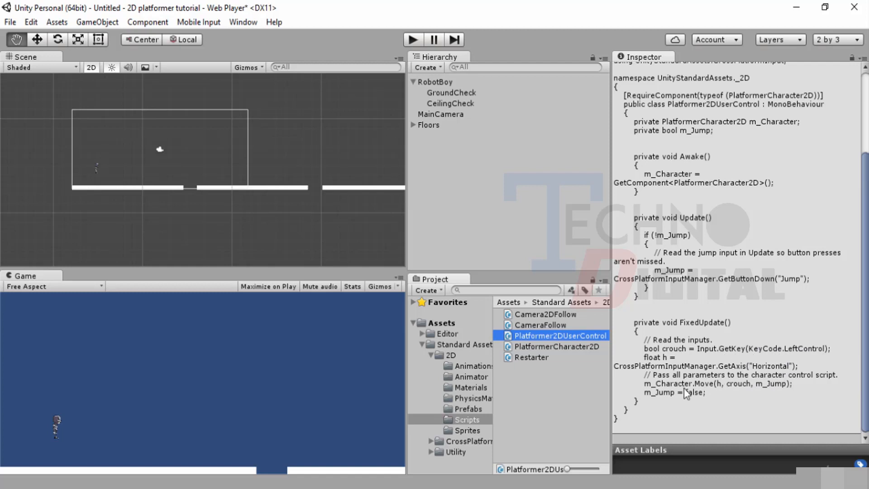
# Open the project's Input settings and expand the list of axes.
pyautogui.click(9, 23)
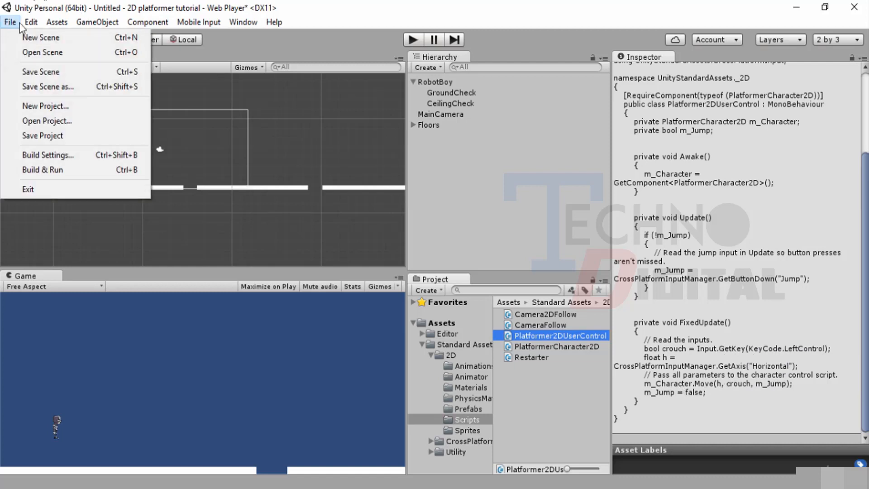
pyautogui.moveTo(30, 24)
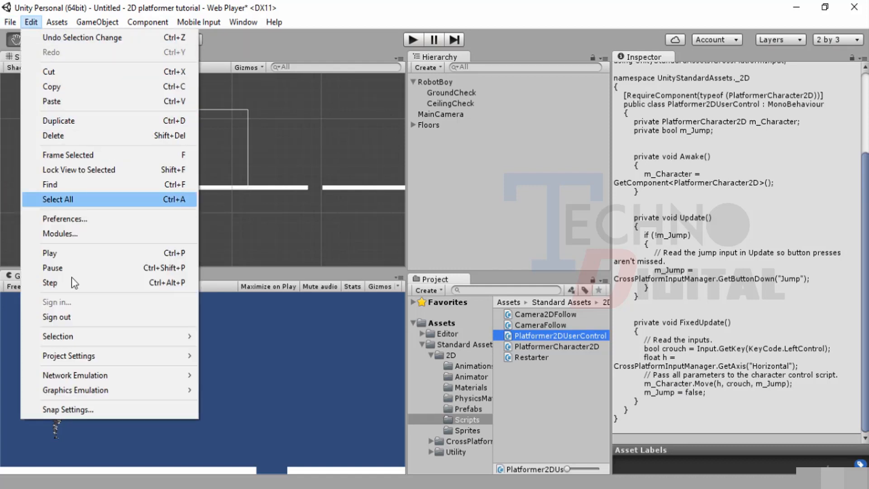
pyautogui.moveTo(103, 356)
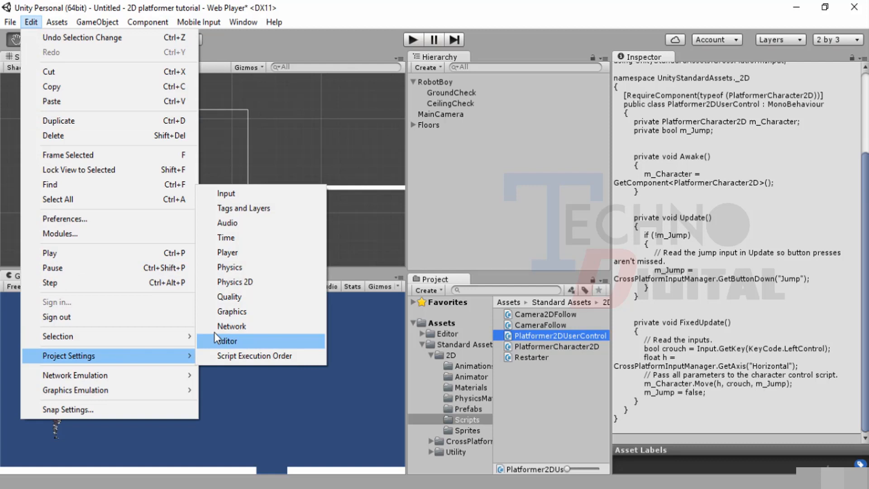
pyautogui.click(250, 195)
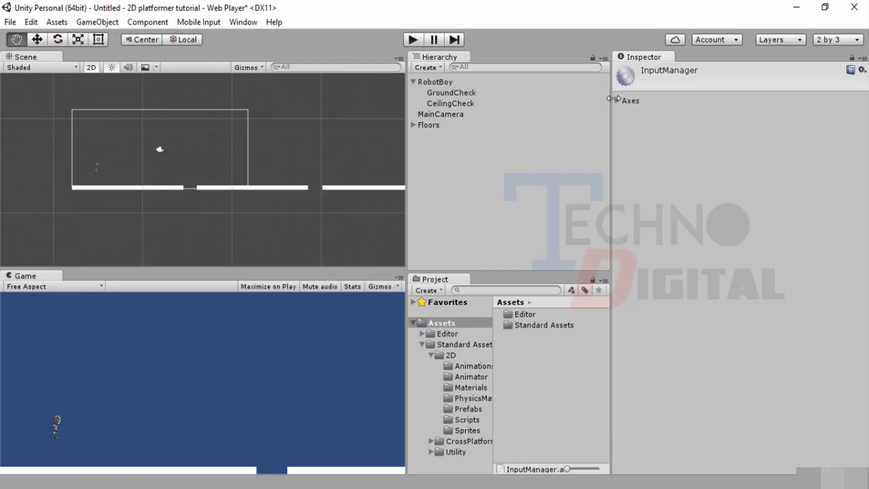
pyautogui.click(618, 101)
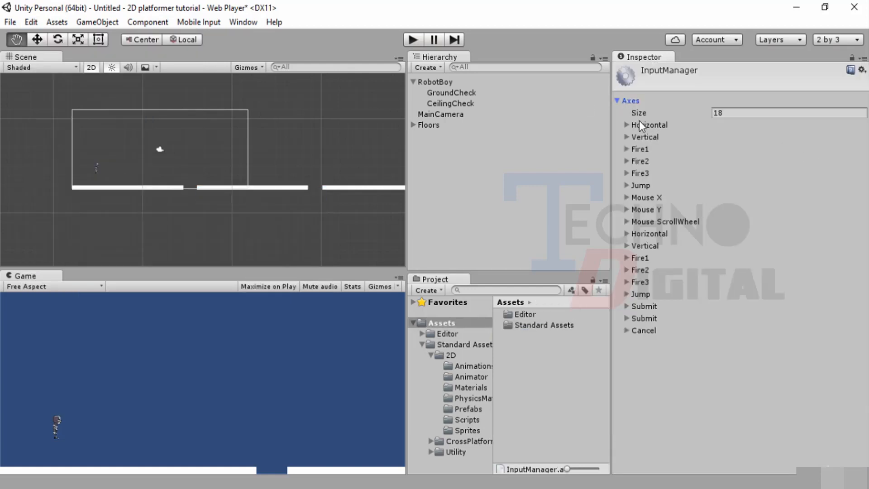
# Expand the Horizontal and Vertical axes and review their button assignments.
pyautogui.click(624, 125)
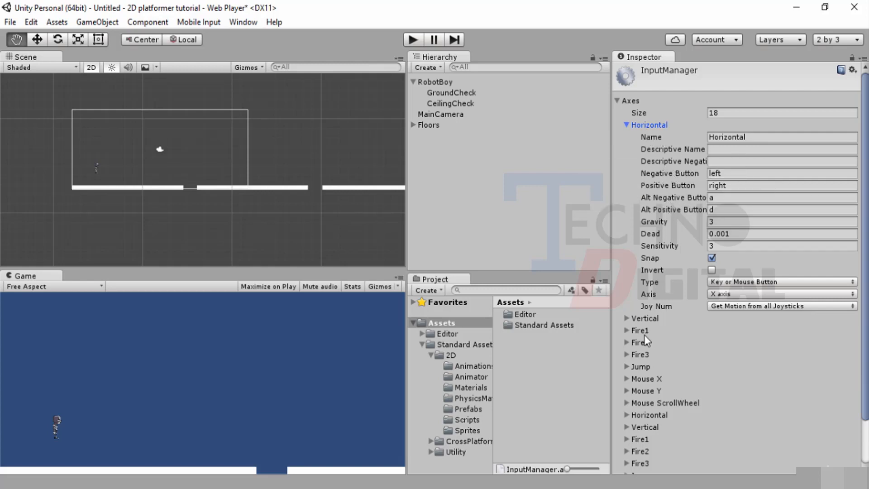
pyautogui.click(627, 318)
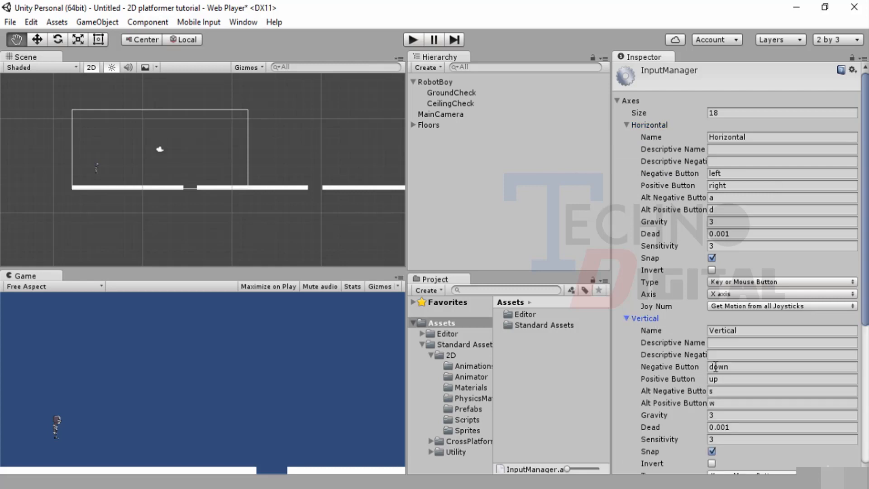
pyautogui.scroll(-2, 680, 349)
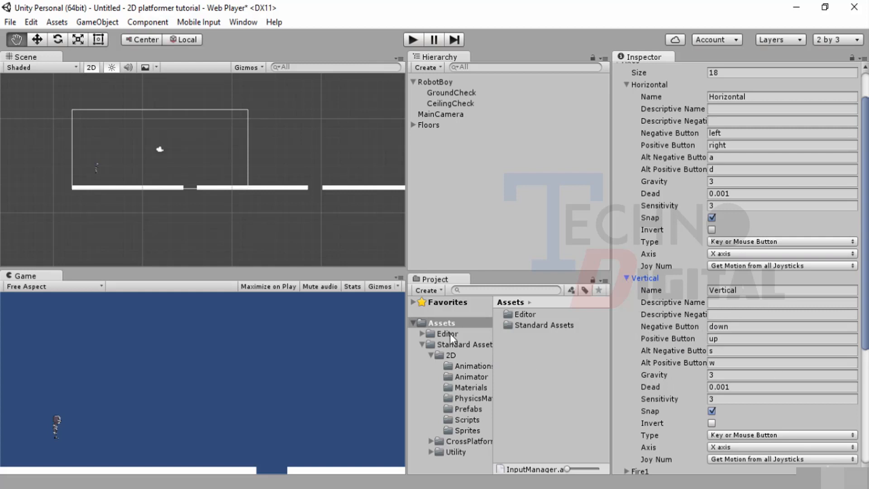
pyautogui.scroll(-6, 666, 311)
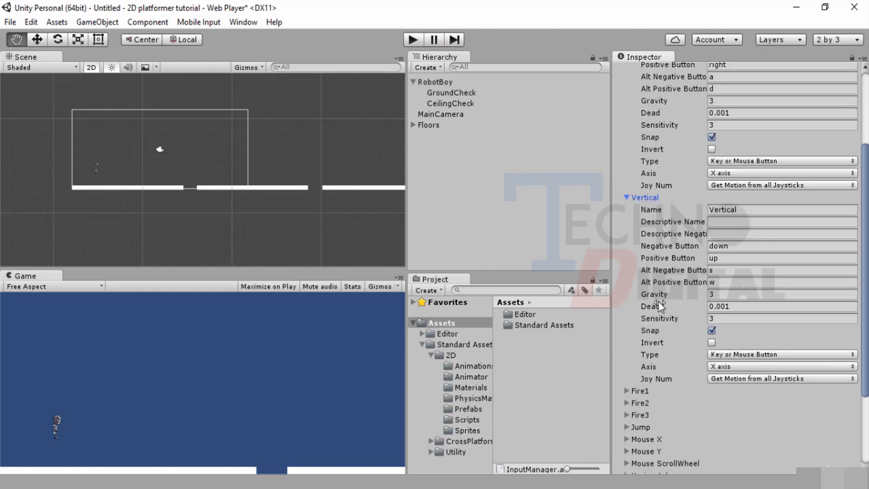
pyautogui.scroll(-1, 660, 317)
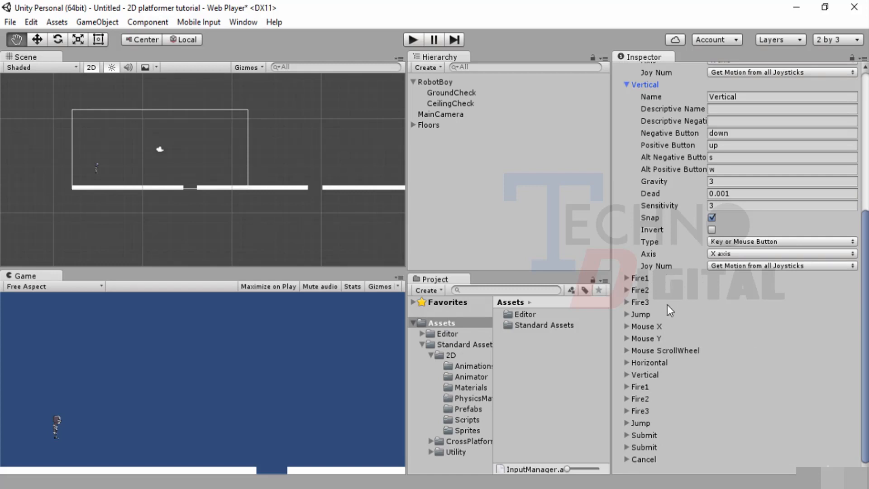
# Expand both Jump axes to compare their Positive Button assignments, and collapse the joystick one.
pyautogui.click(627, 423)
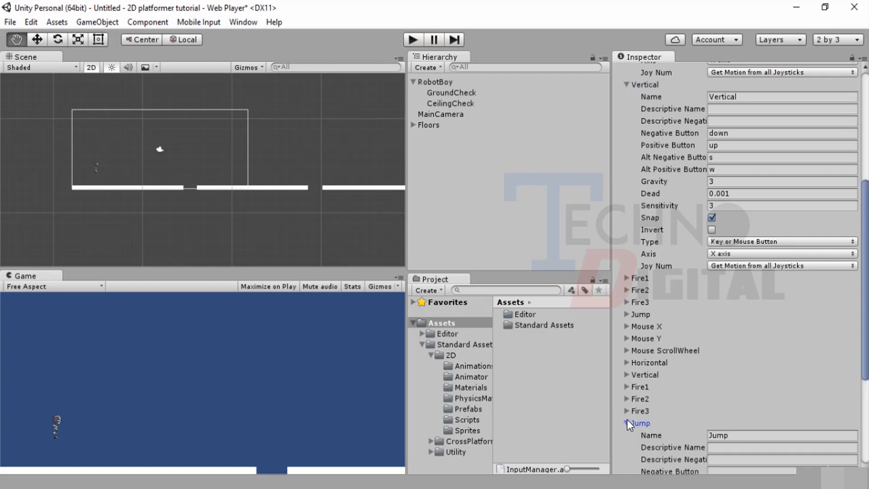
pyautogui.scroll(-4, 641, 388)
pyautogui.scroll(-2, 647, 371)
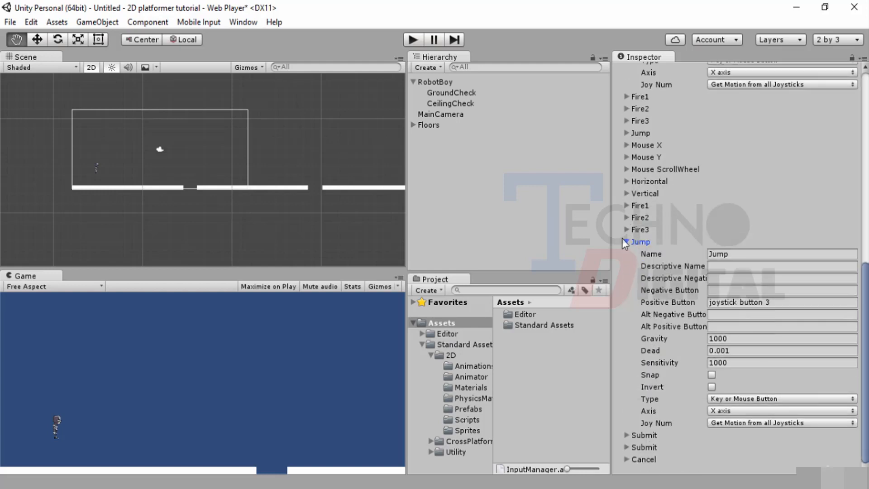
pyautogui.scroll(1, 626, 191)
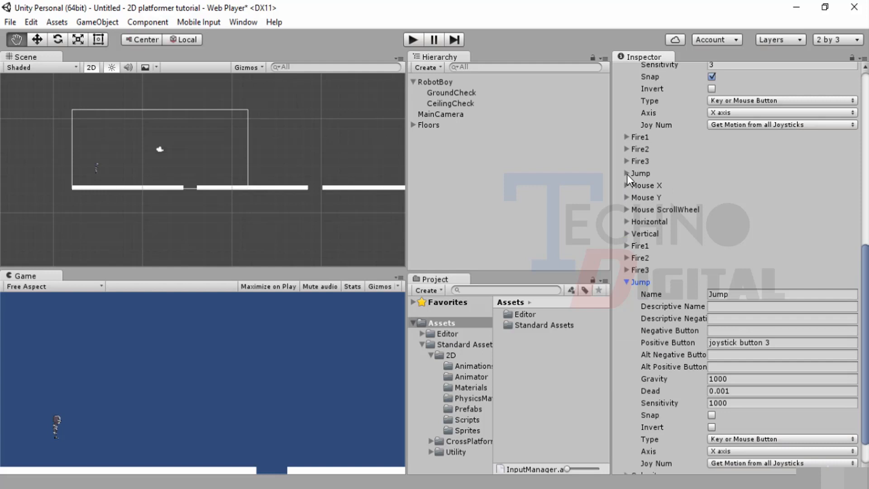
pyautogui.click(626, 175)
pyautogui.scroll(-3, 632, 374)
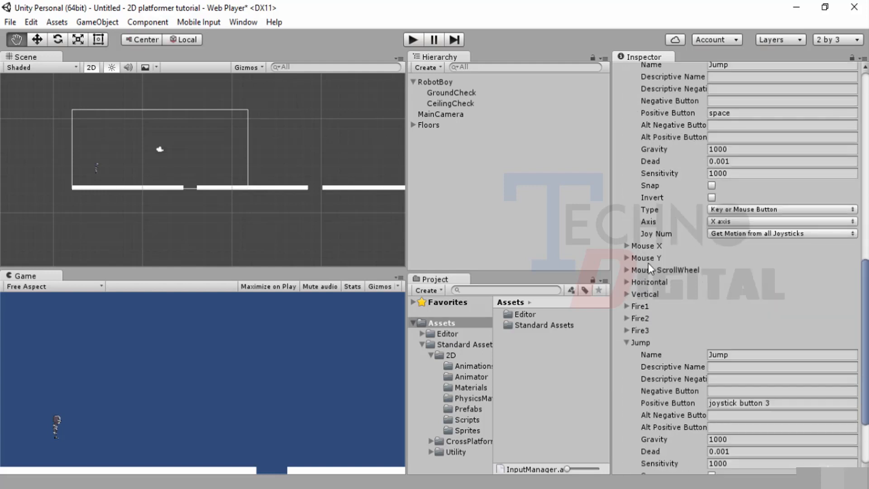
pyautogui.click(721, 402)
pyautogui.click(626, 342)
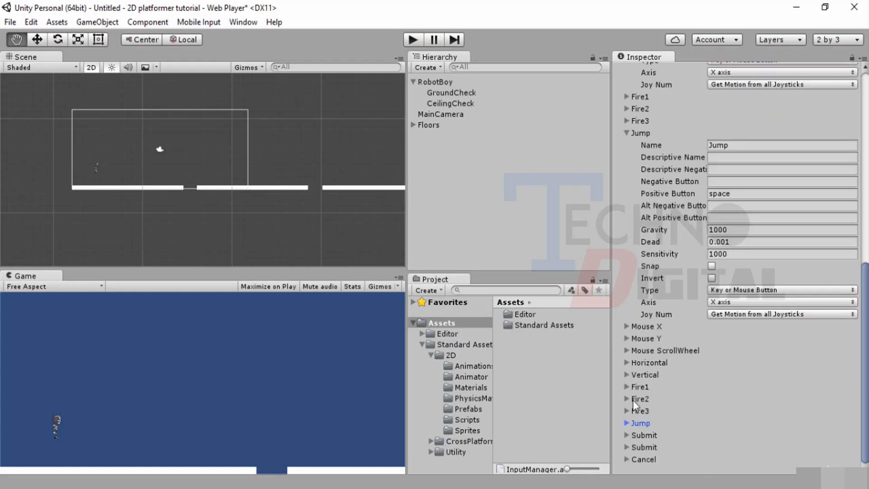
# Set the keyboard Jump axis's Positive Button to 5.
pyautogui.scroll(2, 661, 234)
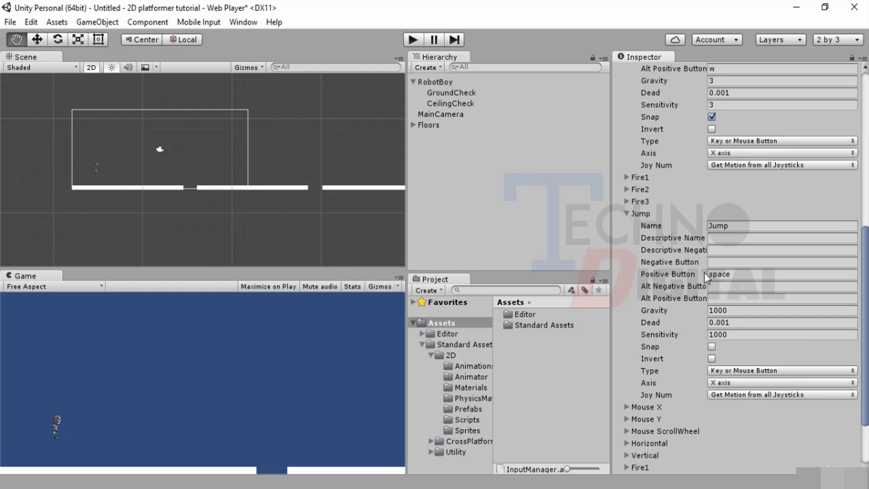
pyautogui.click(729, 275)
pyautogui.click(730, 275)
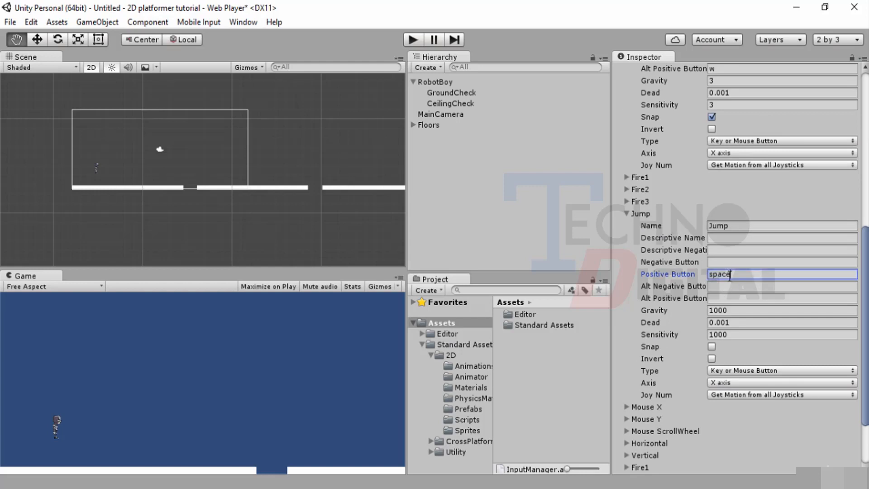
pyautogui.doubleClick(730, 276)
pyautogui.press('BackSpace')
pyautogui.write('s')
# Play-test the level by making RobotBoy jump with the reassigned 5 key, and stop the game.
pyautogui.click(411, 44)
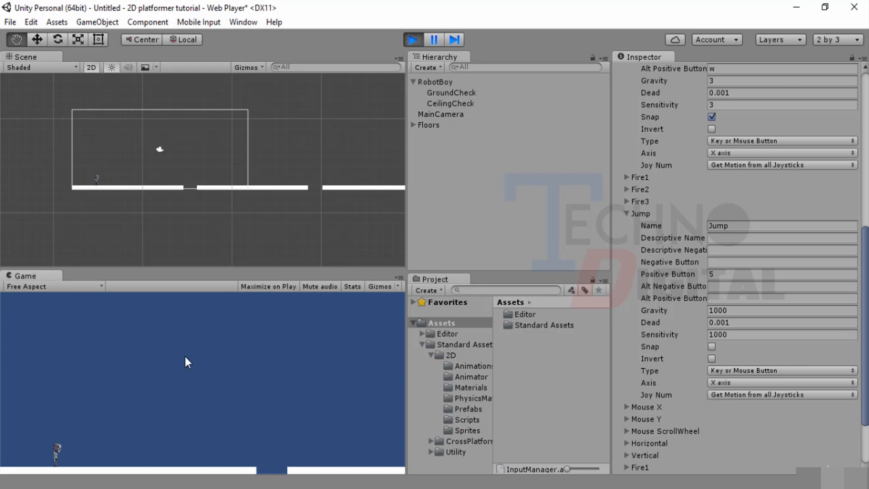
pyautogui.press('5')
pyautogui.press('5')
pyautogui.press('5')
pyautogui.press('5')
pyautogui.click(408, 44)
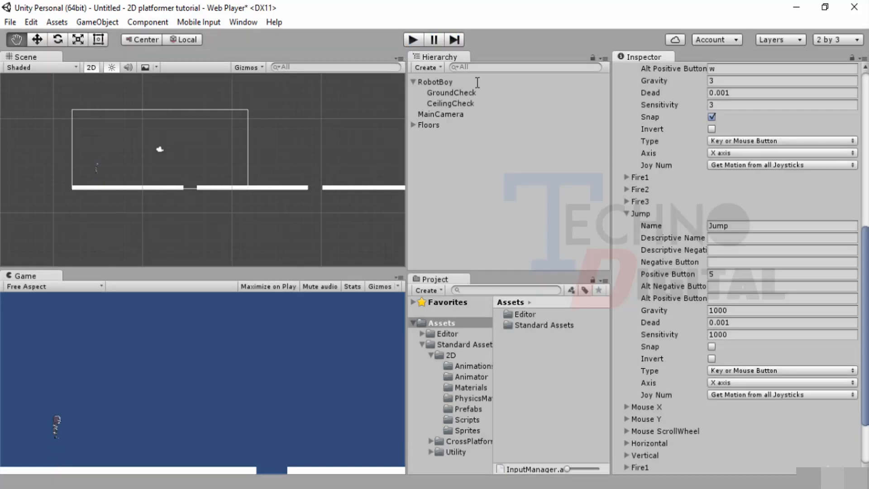
# Try to set the Jump axis's Positive Button back to space.
pyautogui.click(751, 273)
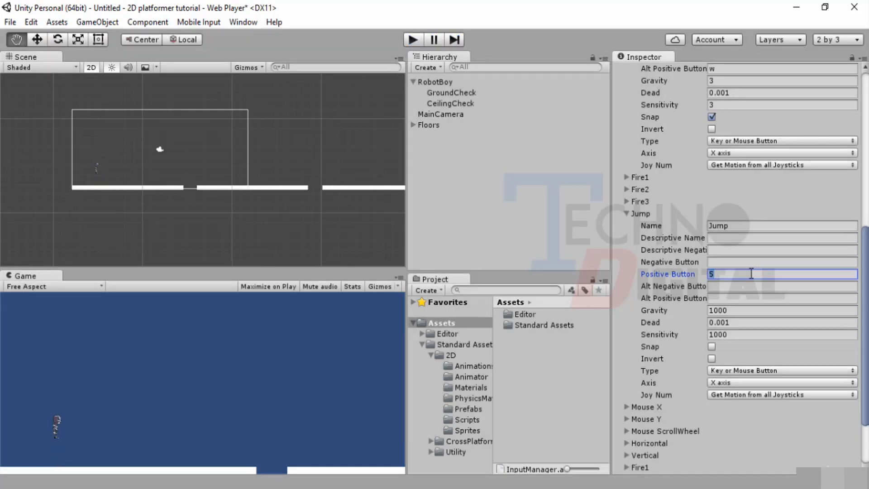
pyautogui.write('space')
pyautogui.press('BackSpace')
pyautogui.press('BackSpace')
pyautogui.press('BackSpace')
pyautogui.press('BackSpace')
pyautogui.press('BackSpace')
pyautogui.write('Spac')
pyautogui.press('BackSpace')
pyautogui.press('BackSpace')
pyautogui.press('BackSpace')
pyautogui.write('pace')
# Rename the Jump axis as jump, with a lowercase j.
pyautogui.click(719, 225)
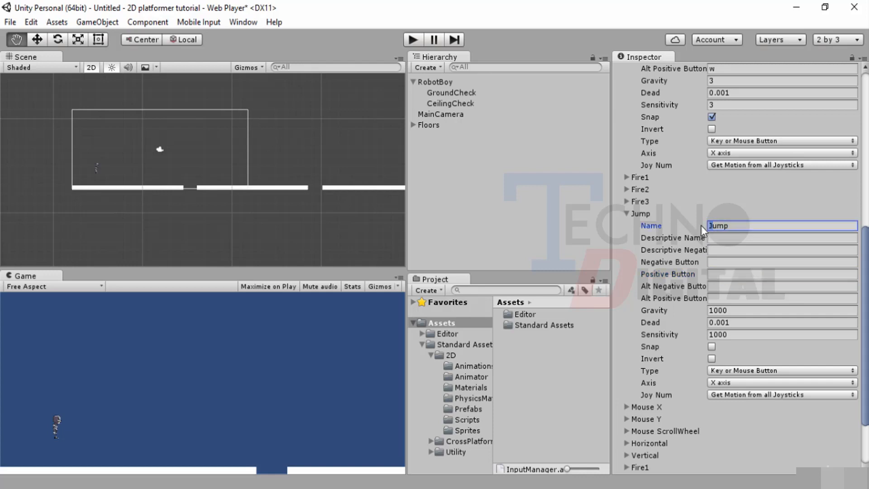
pyautogui.press('Delete')
pyautogui.write('j')
pyautogui.click(696, 216)
# Rename the axis as Jump, with a capital J, and set its Positive Button to space.
pyautogui.click(626, 314)
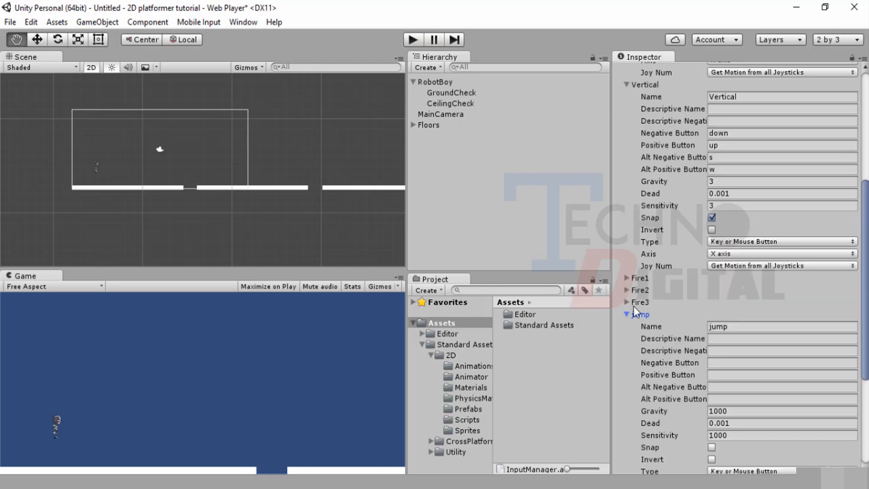
pyautogui.click(714, 324)
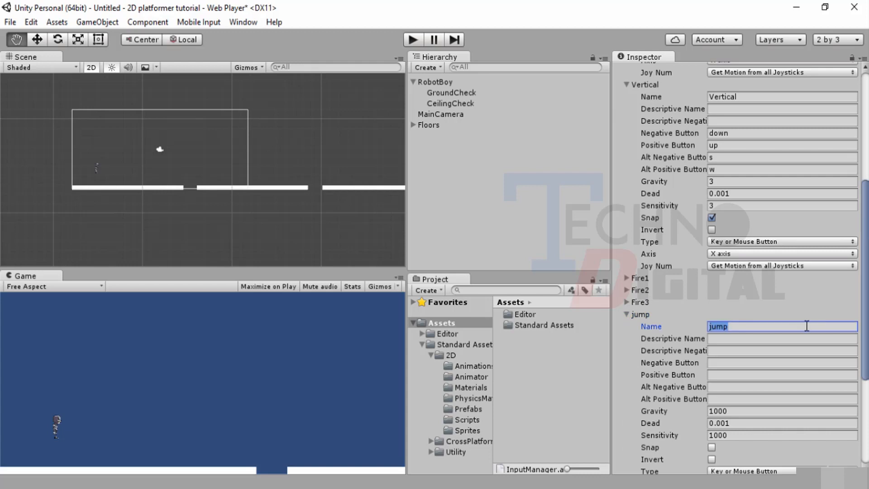
pyautogui.click(752, 330)
pyautogui.press('Left')
pyautogui.press('Left')
pyautogui.press('Delete')
pyautogui.write('J')
pyautogui.click(721, 375)
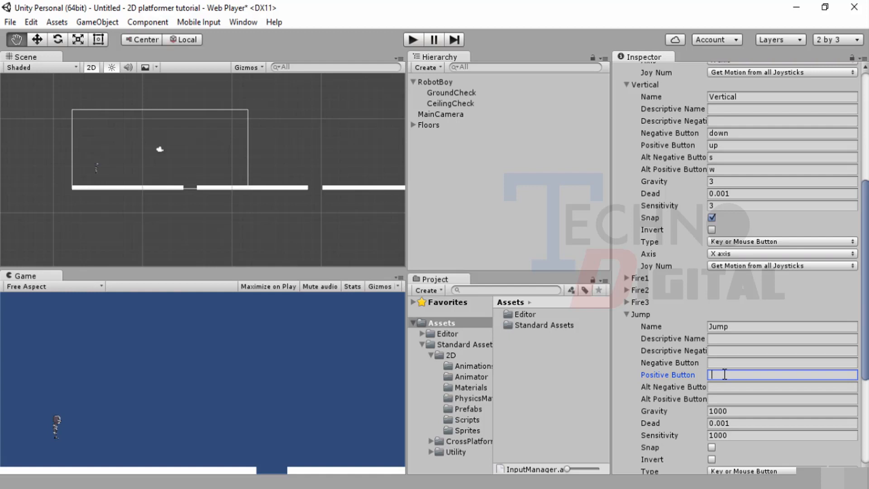
pyautogui.write('5')
pyautogui.write('pace')
pyautogui.doubleClick(721, 326)
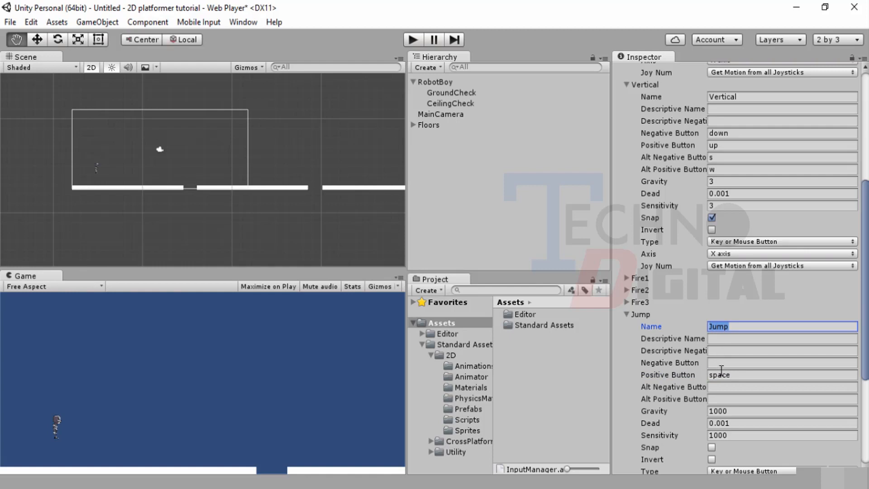
# Re-enter s as the Vertical axis's Alt Negative Button and check its Alt Positive Button.
pyautogui.click(720, 159)
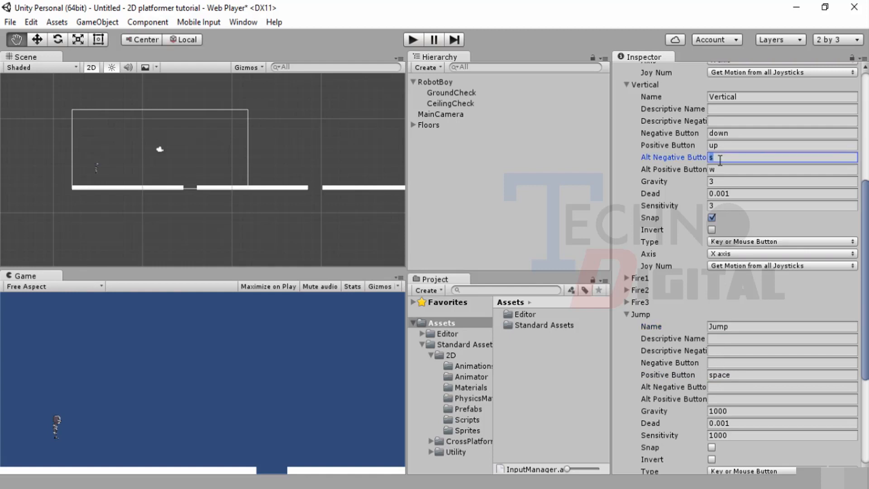
pyautogui.press('BackSpace')
pyautogui.write('s')
pyautogui.click(724, 170)
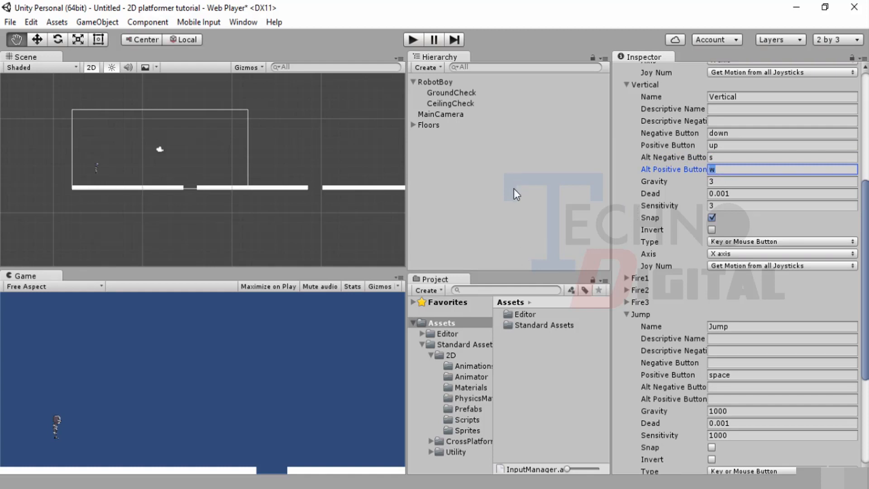
# Make MainCamera a child of RobotBoy in the scene hierarchy.
pyautogui.click(437, 113)
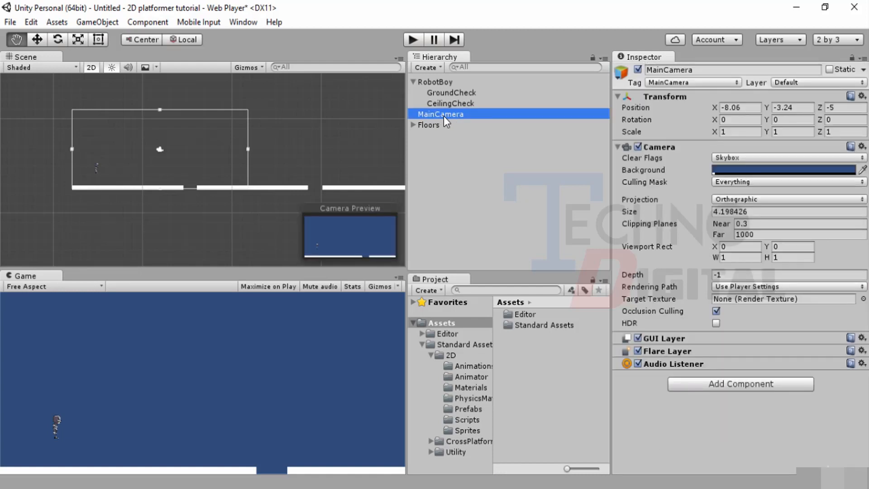
pyautogui.moveTo(438, 110); pyautogui.dragTo(447, 81)
# Play-test the level with the parented camera, running RobotBoy right and jumping the floor gaps, and stop the game.
pyautogui.click(407, 40)
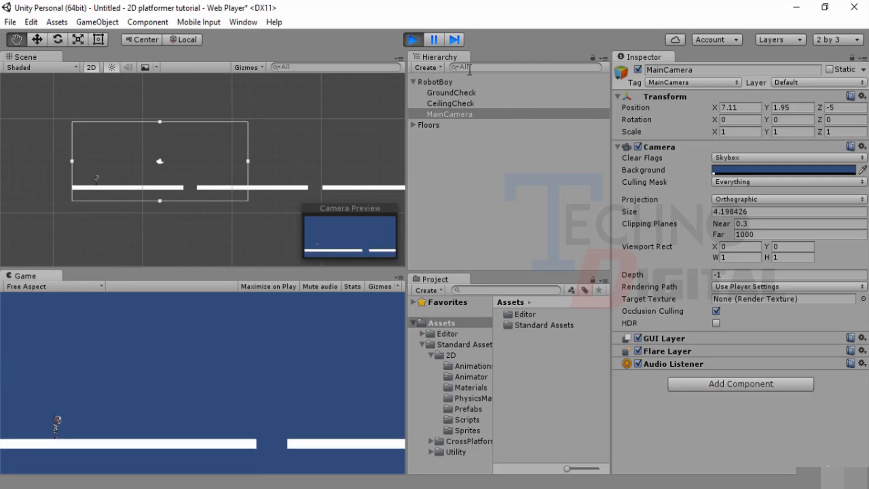
pyautogui.click(446, 81)
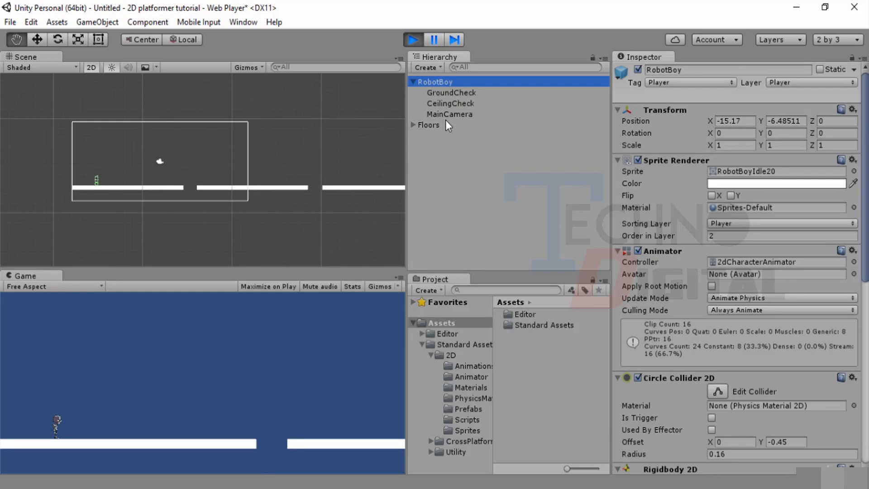
pyautogui.click(151, 327)
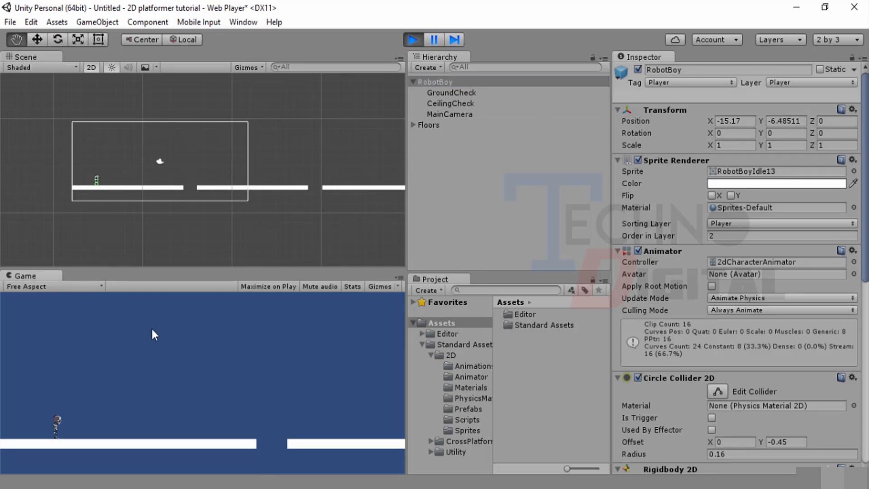
pyautogui.press('Right')
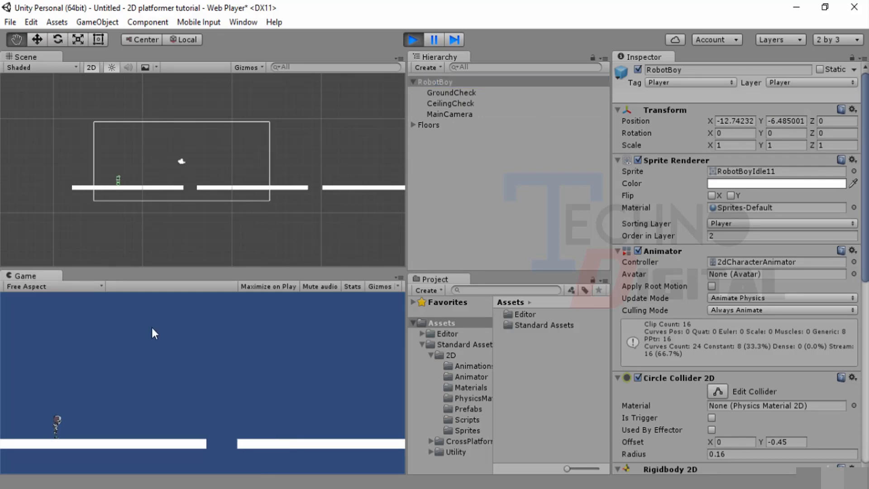
pyautogui.press('space')
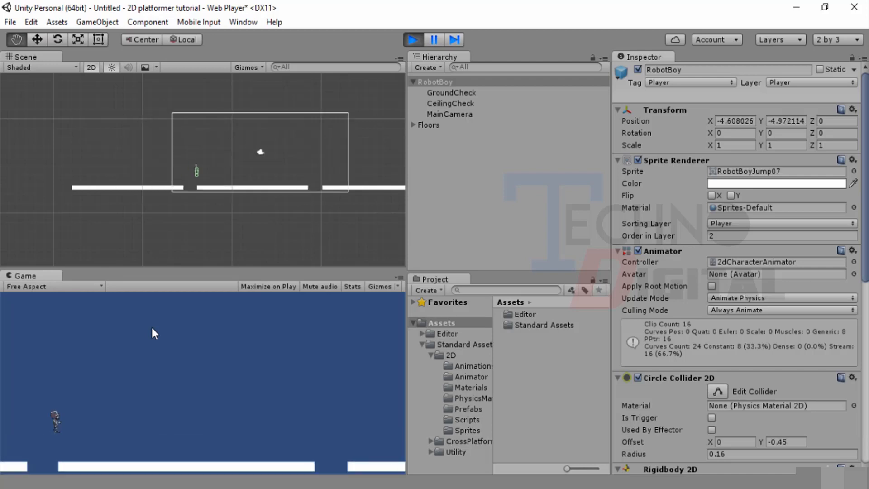
pyautogui.press('Right')
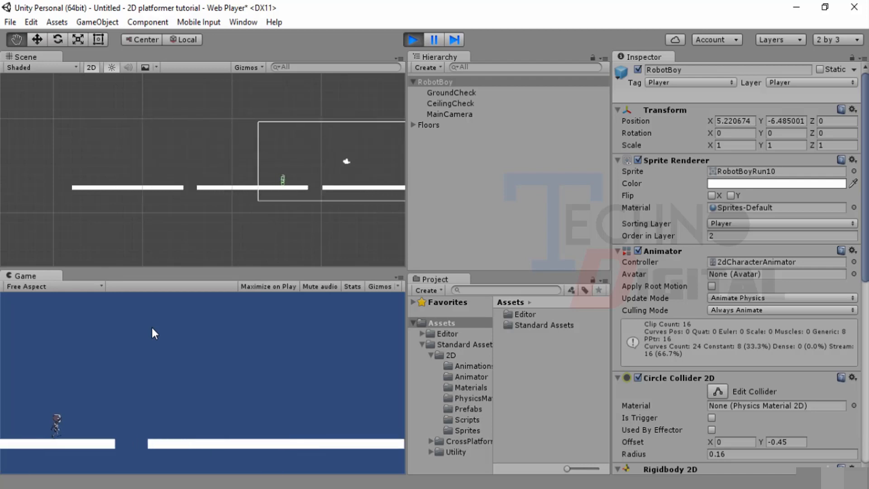
pyautogui.press('Right')
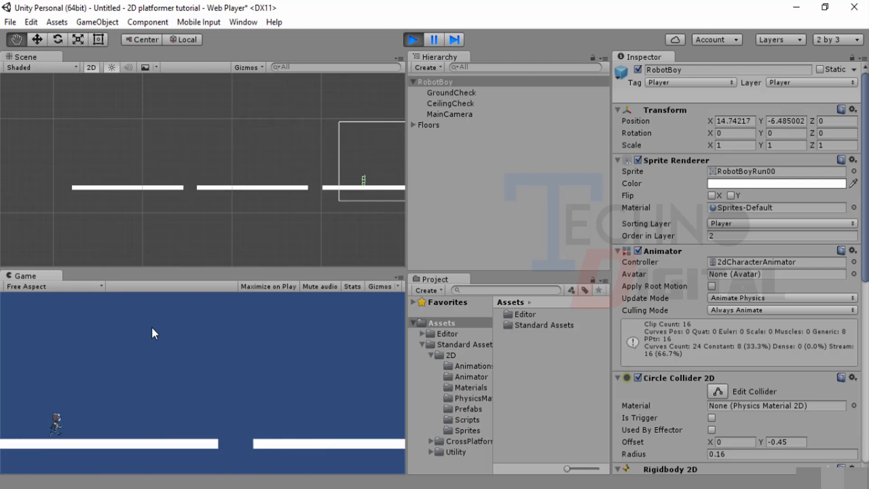
pyautogui.press('Right')
pyautogui.press('space')
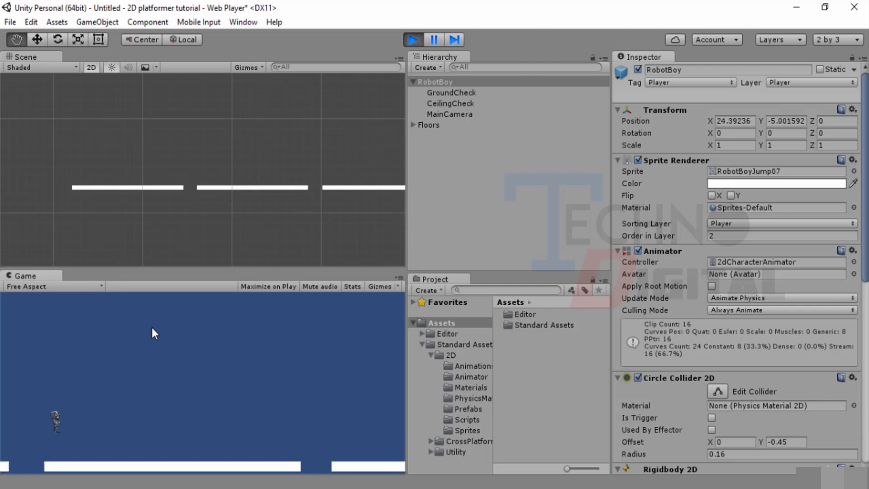
pyautogui.press('Right')
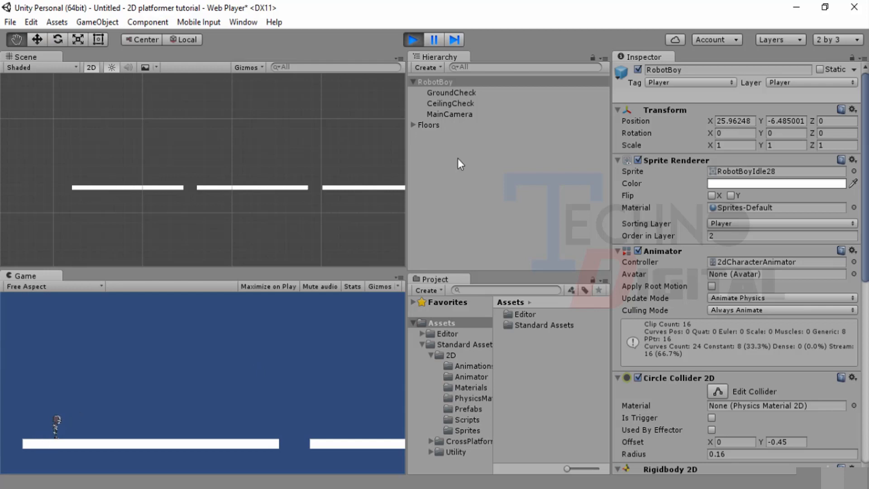
pyautogui.click(413, 39)
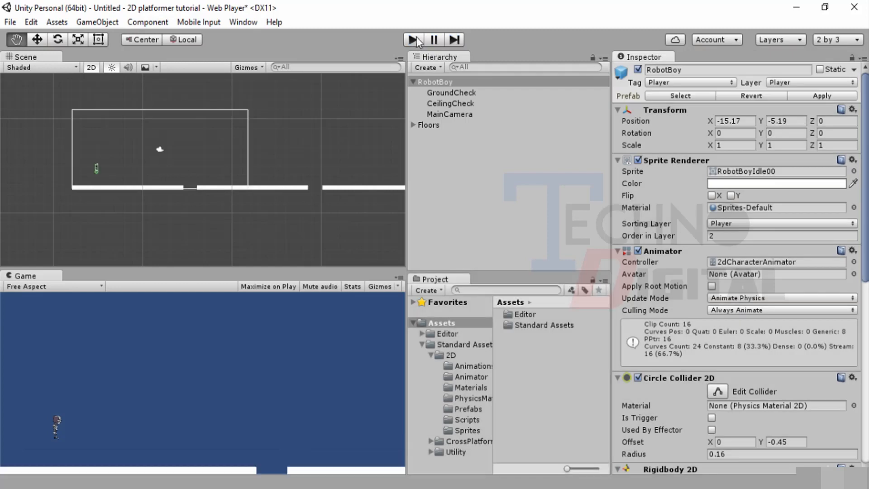
# Unparent MainCamera from RobotBoy, placing it back at the root of the hierarchy.
pyautogui.click(455, 114)
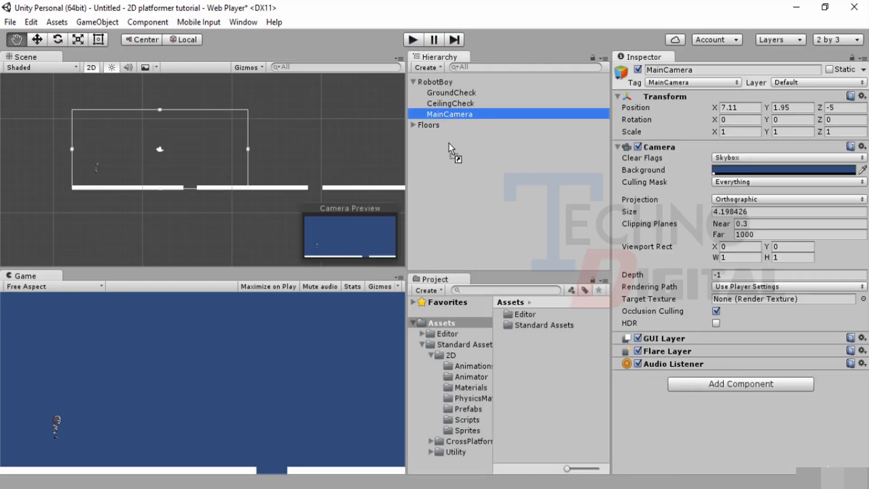
pyautogui.moveTo(449, 143); pyautogui.dragTo(448, 143)
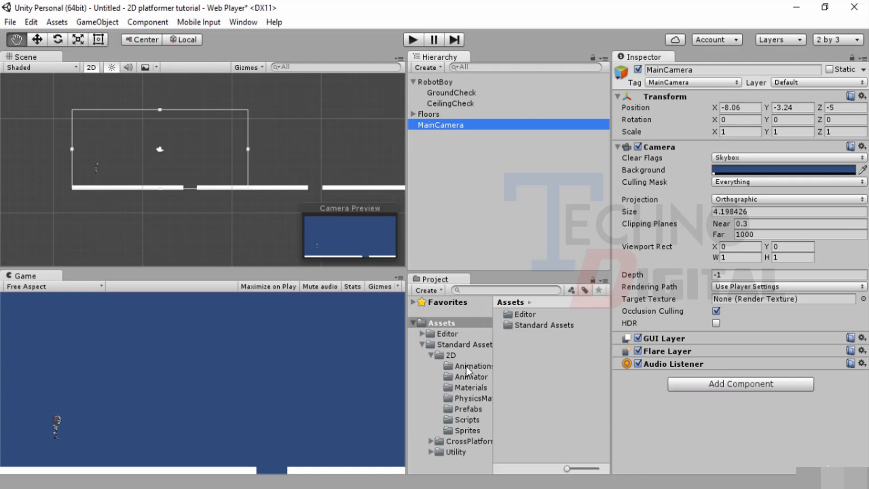
# Open the Scripts folder in Standard Assets > 2D and review the code of the Camera2DFollow script.
pyautogui.click(423, 322)
pyautogui.click(522, 325)
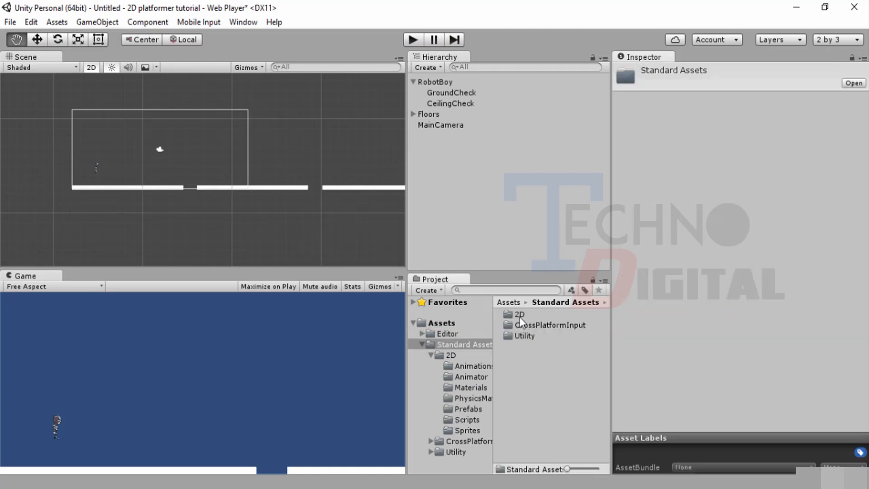
pyautogui.doubleClick(517, 325)
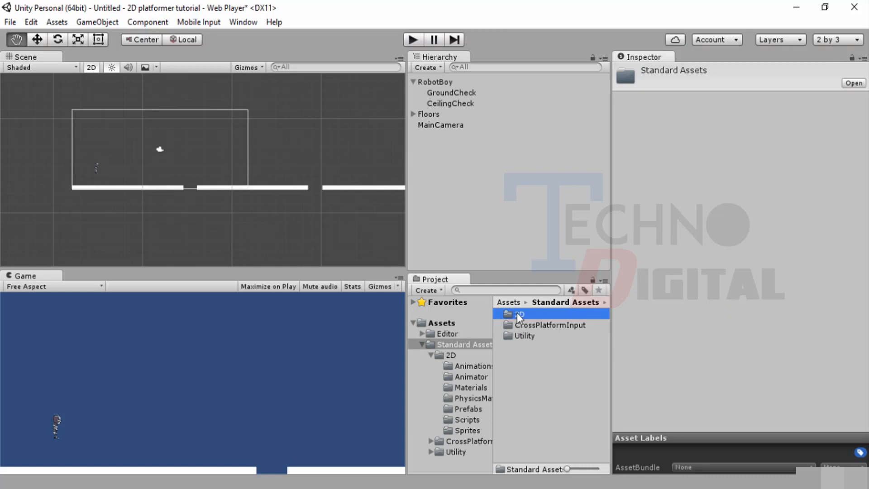
pyautogui.doubleClick(517, 313)
pyautogui.doubleClick(525, 368)
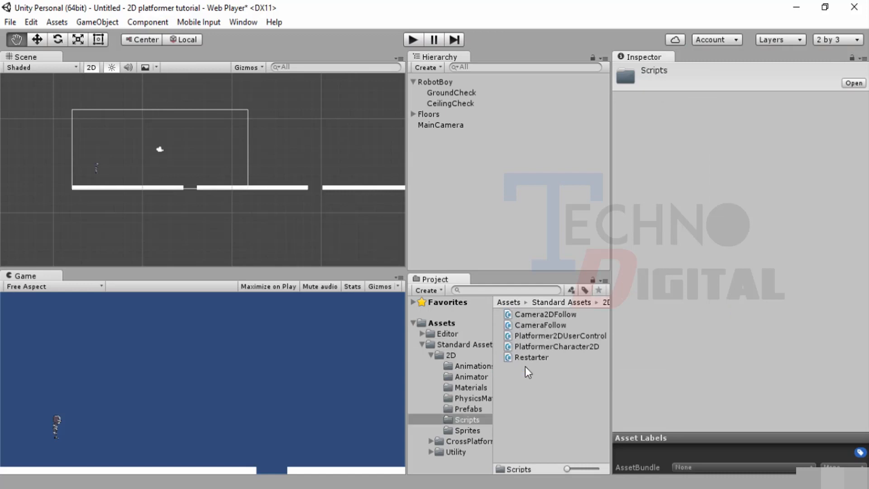
pyautogui.click(545, 313)
pyautogui.scroll(-5, 682, 237)
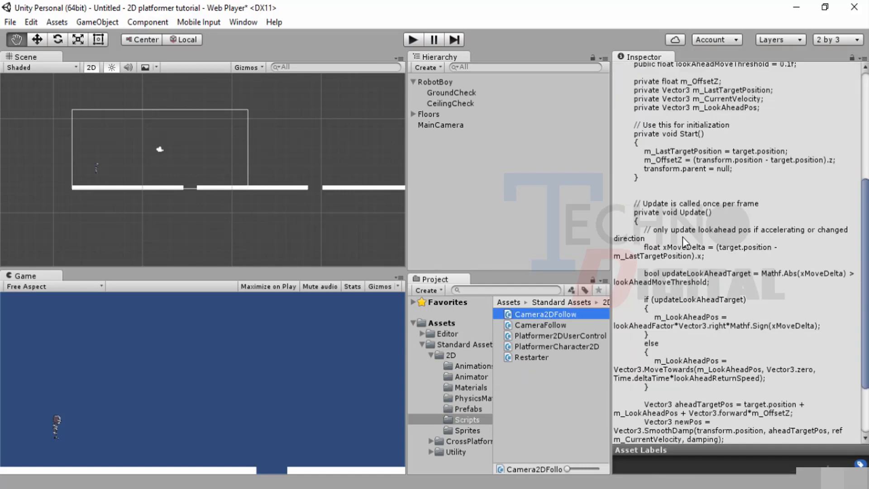
pyautogui.scroll(5, 683, 237)
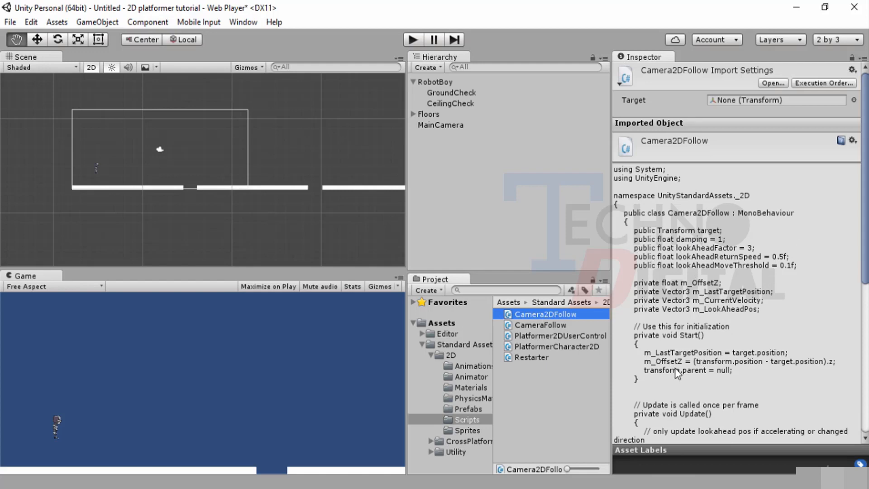
pyautogui.scroll(-5, 675, 367)
pyautogui.scroll(5, 618, 238)
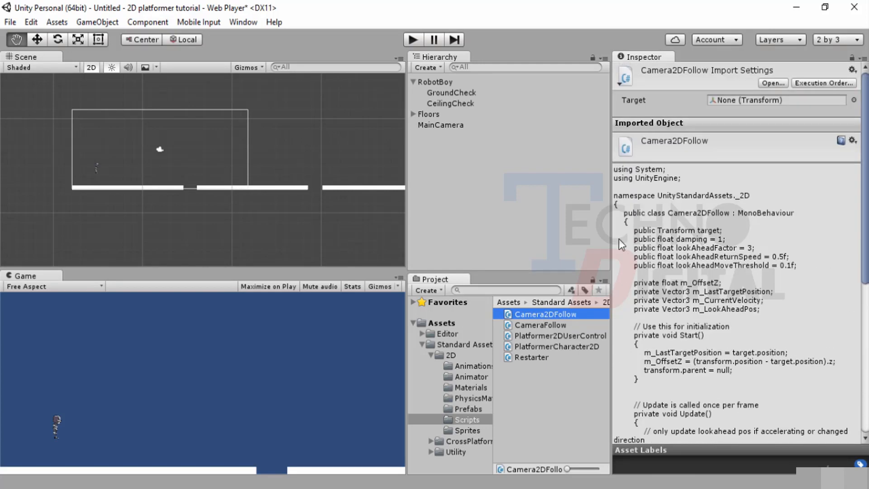
# Add the Camera2DFollow script to MainCamera and assign RobotBoy as its Target.
pyautogui.click(447, 126)
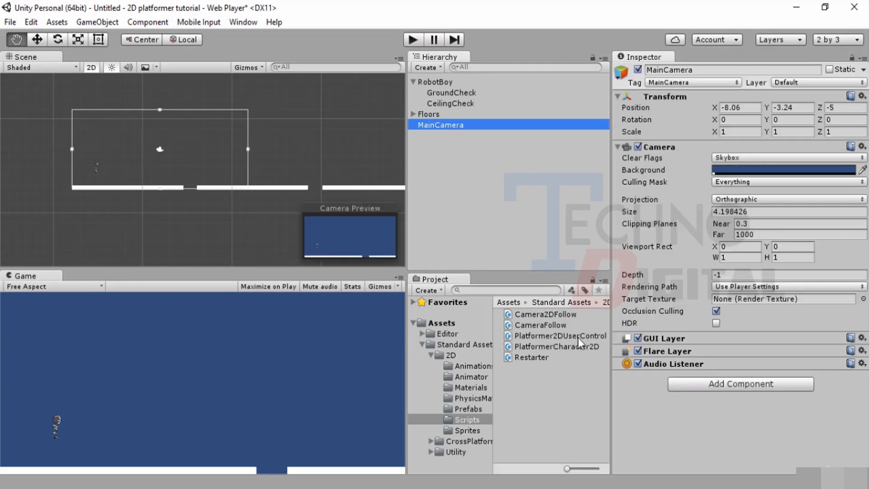
pyautogui.moveTo(556, 313); pyautogui.dragTo(672, 407)
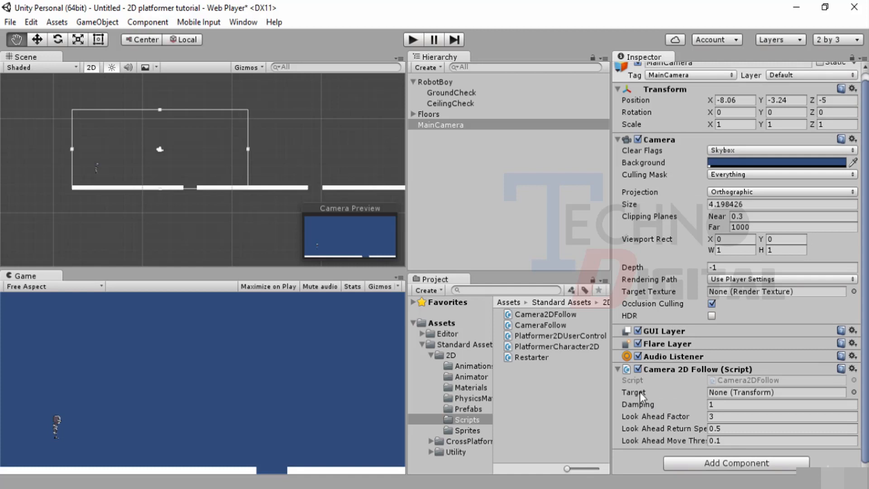
pyautogui.click(433, 81)
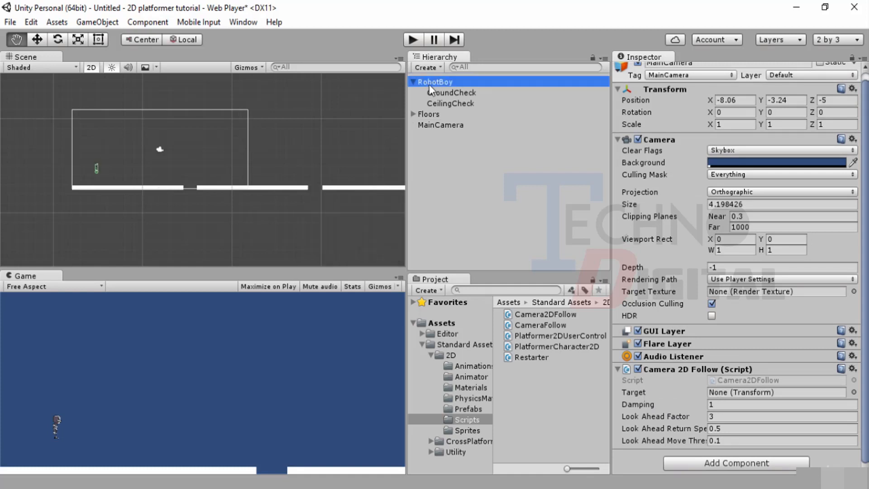
pyautogui.click(414, 81)
pyautogui.moveTo(431, 80); pyautogui.dragTo(734, 397)
pyautogui.click(451, 102)
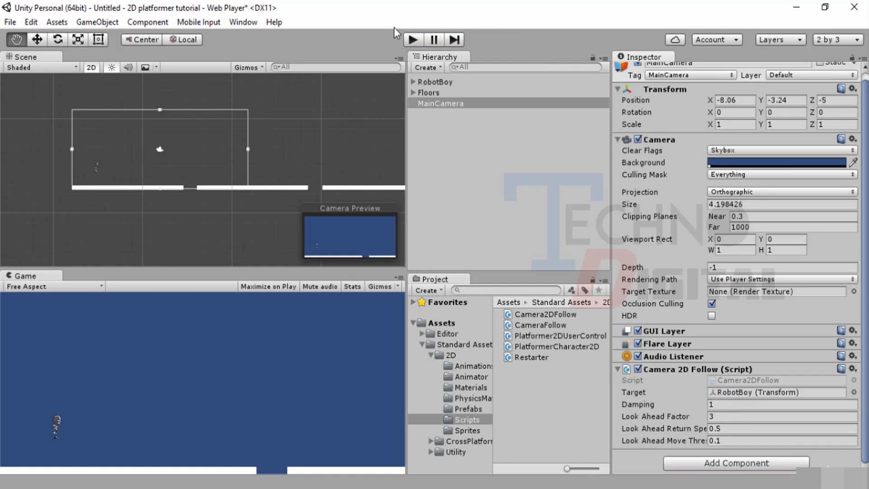
# Play-test the Camera2DFollow behaviour by running RobotBoy left and right and jumping across the gaps, and stop the game.
pyautogui.click(412, 40)
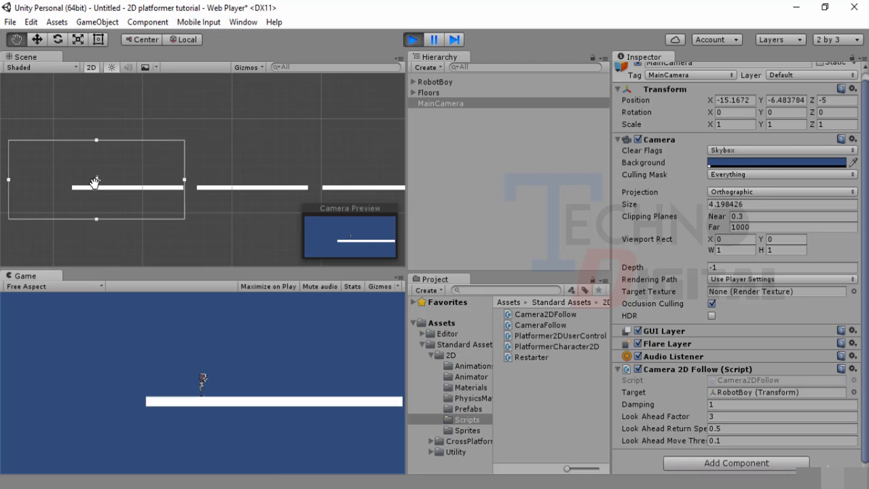
pyautogui.press('Right')
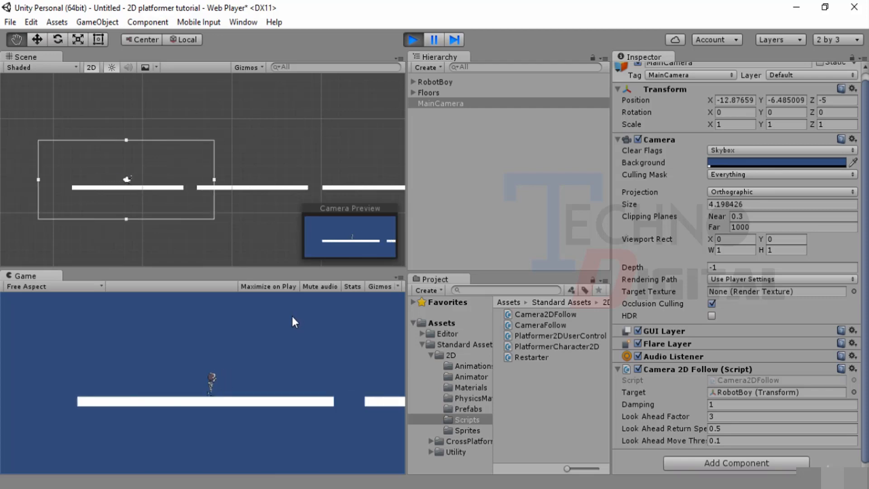
pyautogui.press('Left')
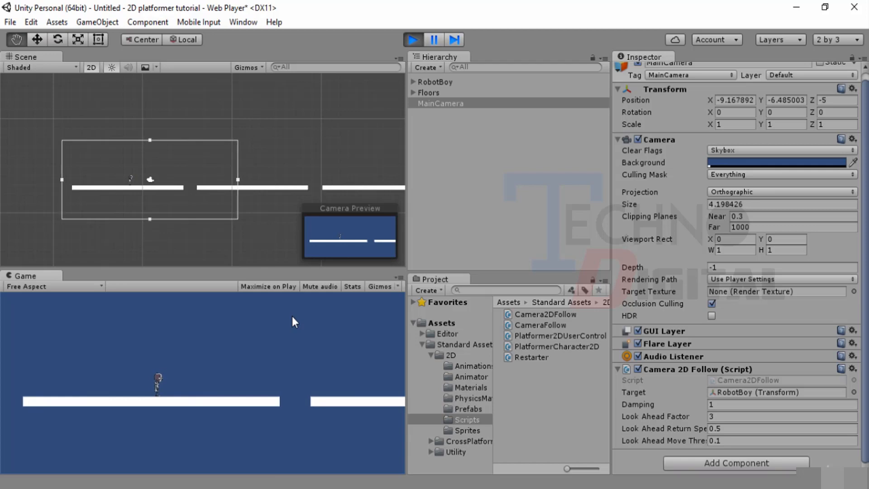
pyautogui.press('Right')
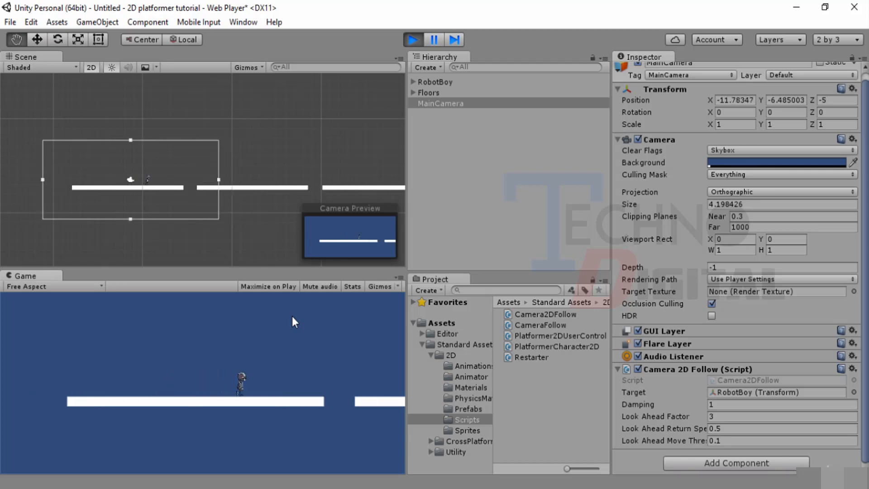
pyautogui.press('space')
pyautogui.press('Right')
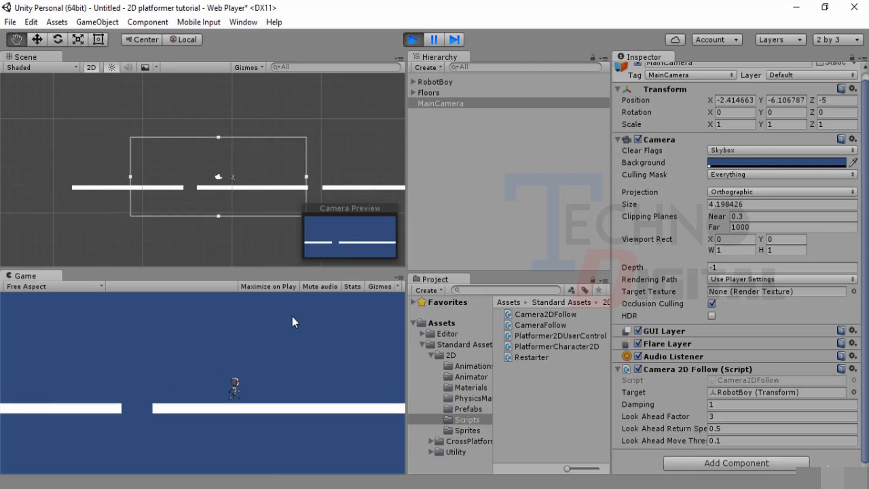
pyautogui.press('Left')
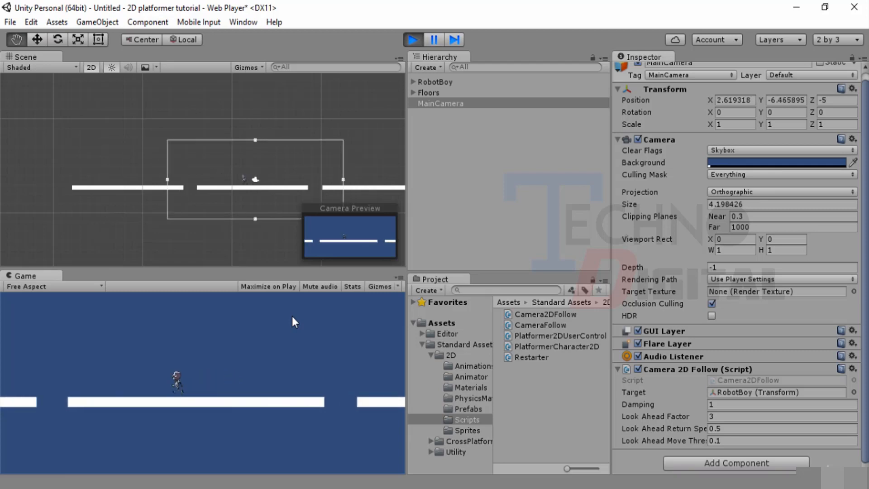
pyautogui.press('Right')
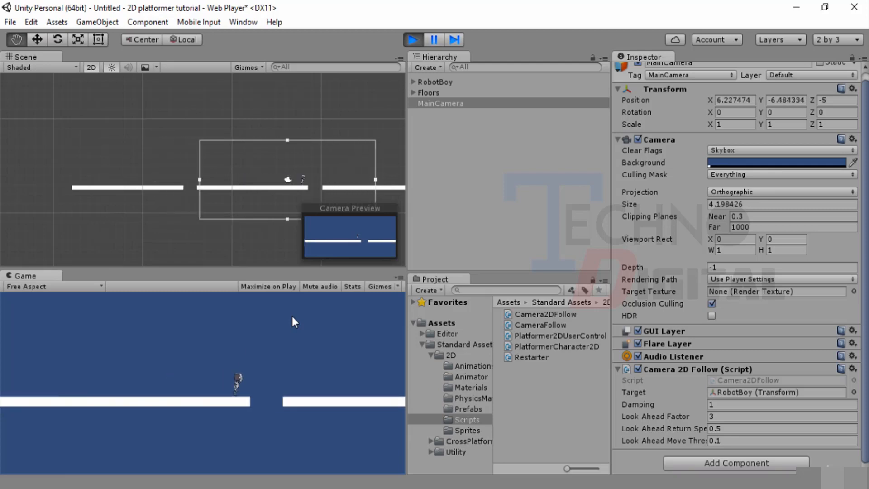
pyautogui.press('Right')
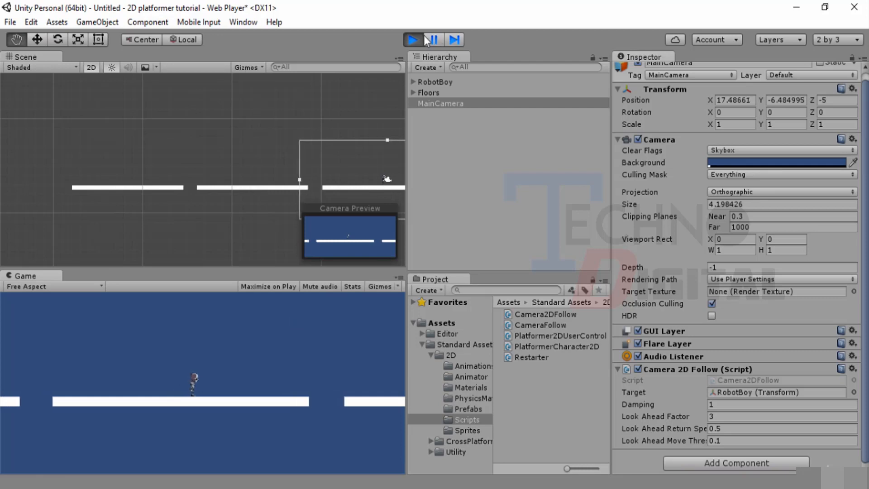
pyautogui.click(434, 44)
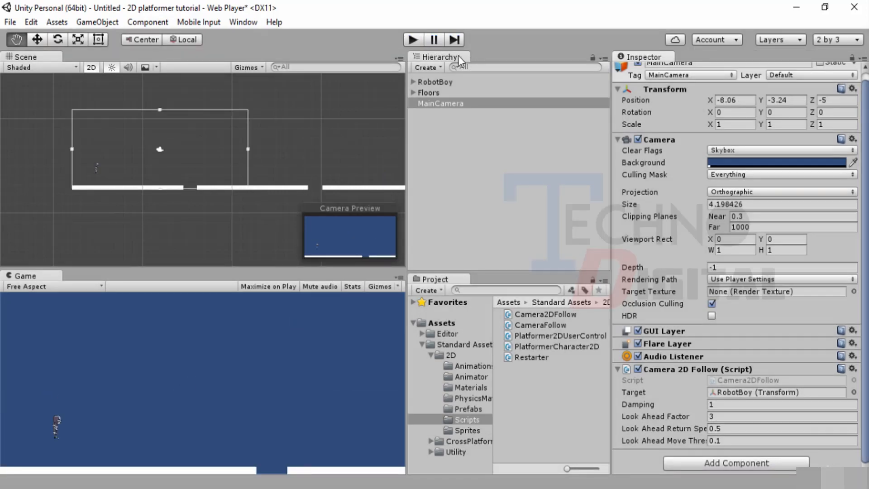
# Set RobotBoy's position to X -15 and Y -5.
pyautogui.click(443, 83)
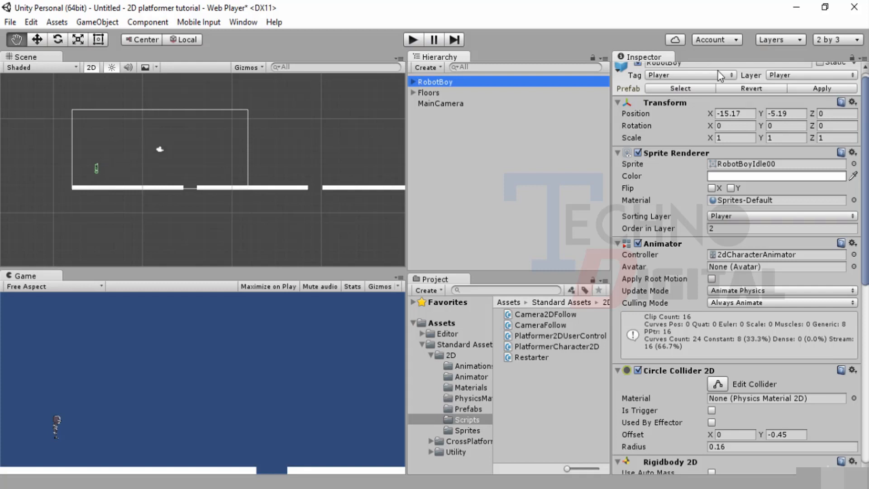
pyautogui.doubleClick(744, 114)
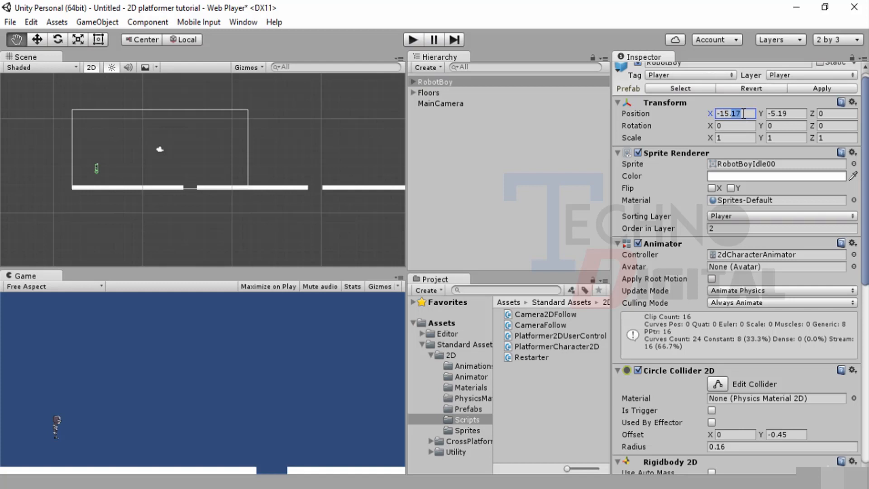
pyautogui.moveTo(686, 102); pyautogui.dragTo(716, 107)
pyautogui.write('-15')
pyautogui.click(801, 109)
pyautogui.write('-5')
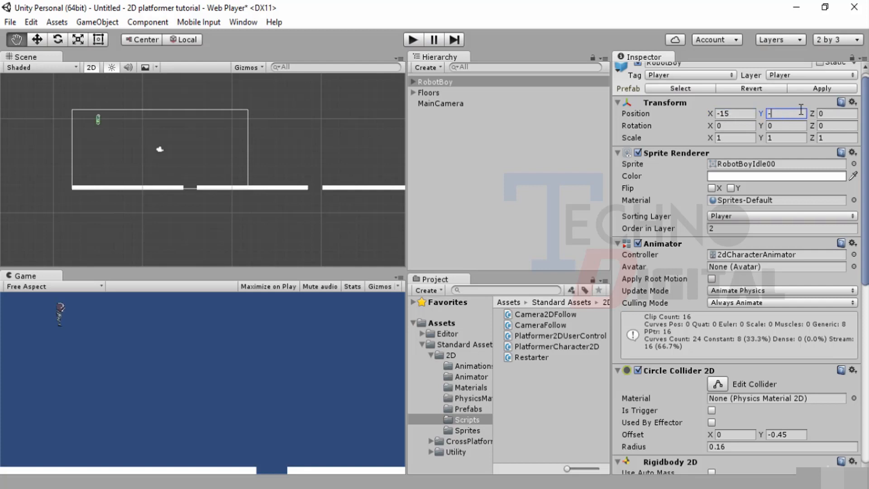
# Set MainCamera's position to X -15 and Y -5, matching RobotBoy's.
pyautogui.click(458, 103)
pyautogui.click(741, 97)
pyautogui.write('-158.06')
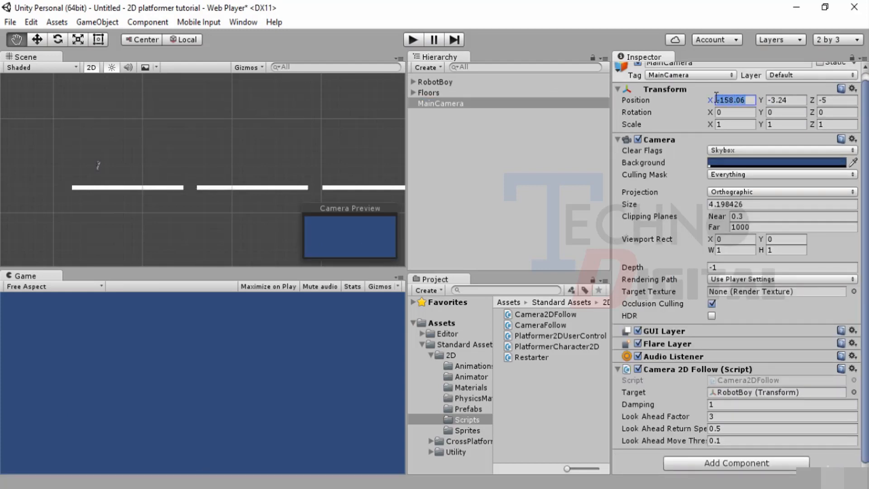
pyautogui.write('-15')
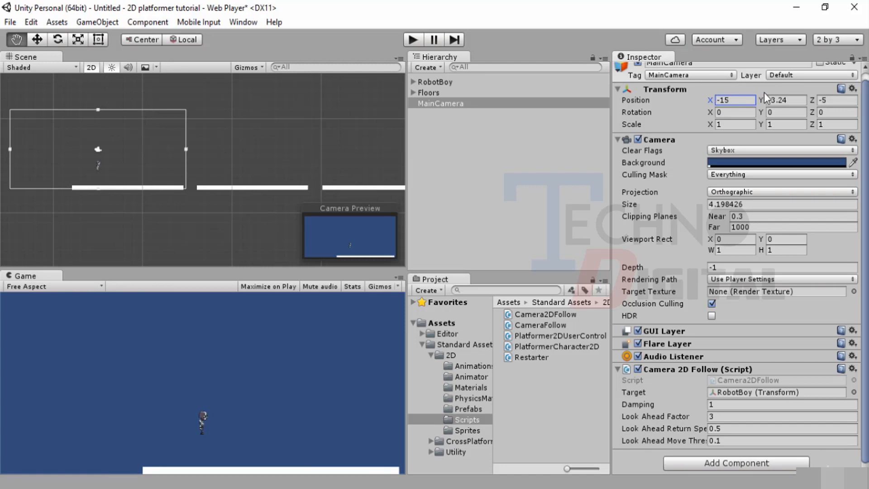
pyautogui.click(794, 98)
pyautogui.write('-5')
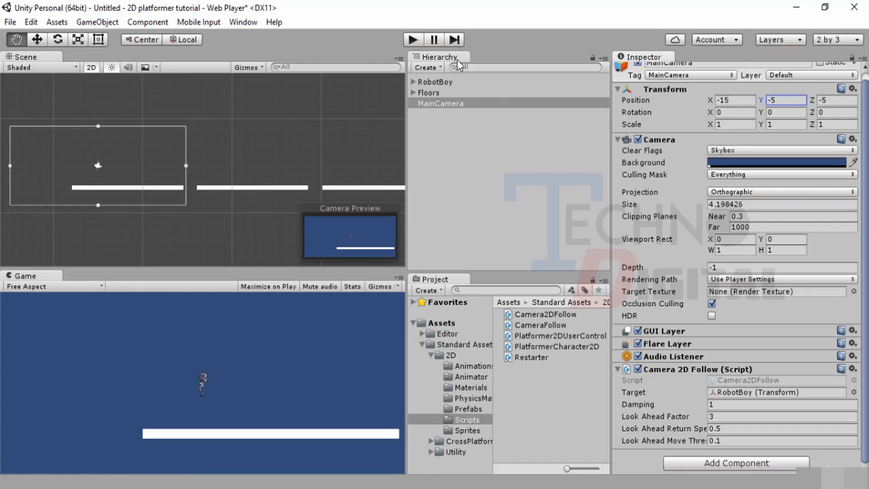
# Play-test the camera follow by running RobotBoy right across the platforms and jumping over the gaps.
pyautogui.click(412, 40)
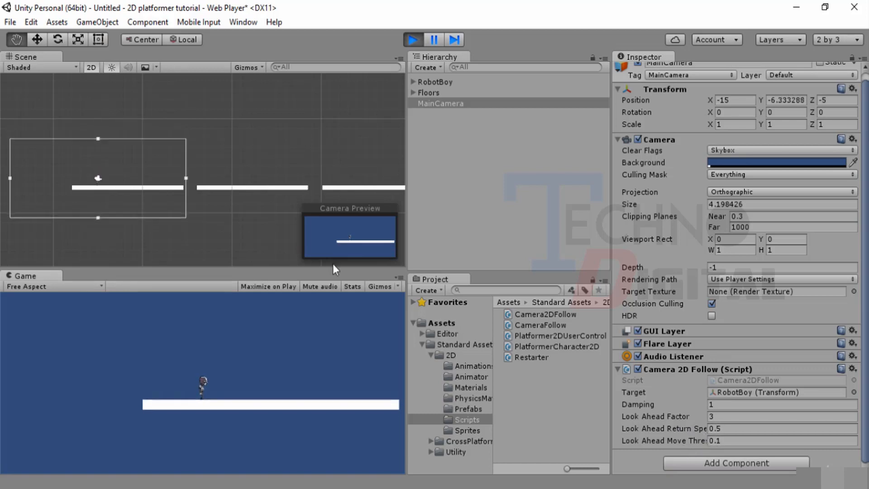
pyautogui.press('Right')
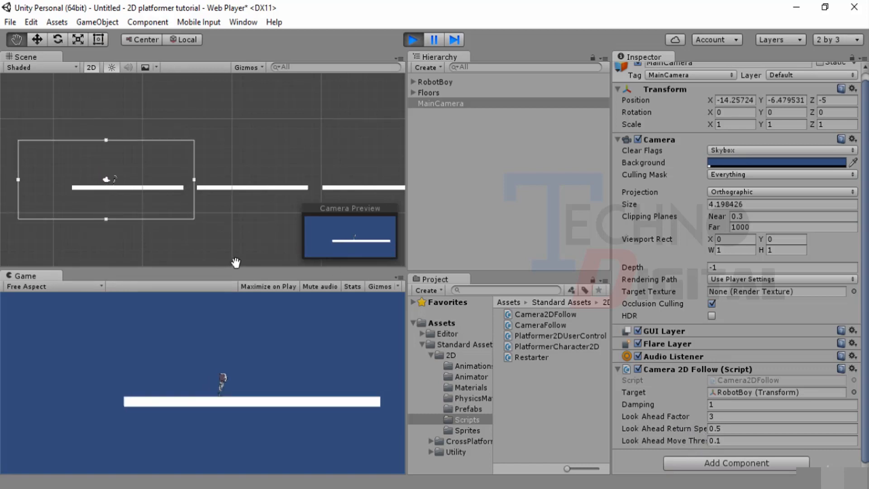
pyautogui.press('Right')
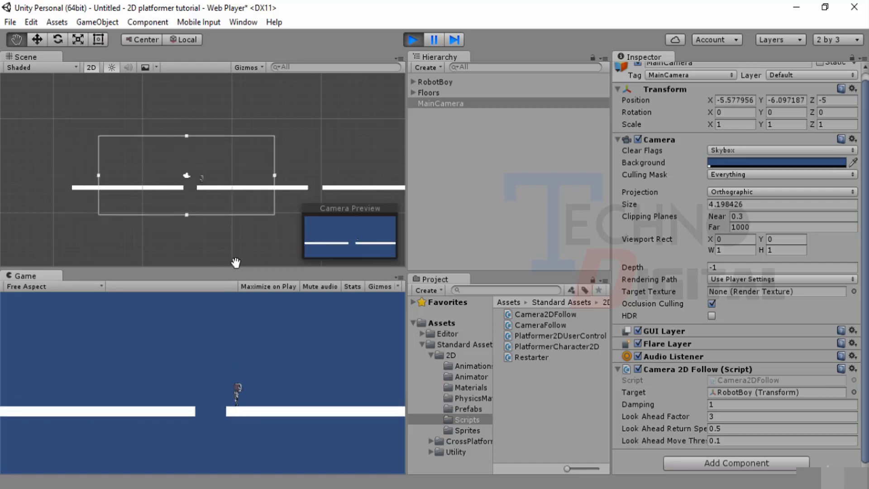
pyautogui.press('Right')
pyautogui.press('space')
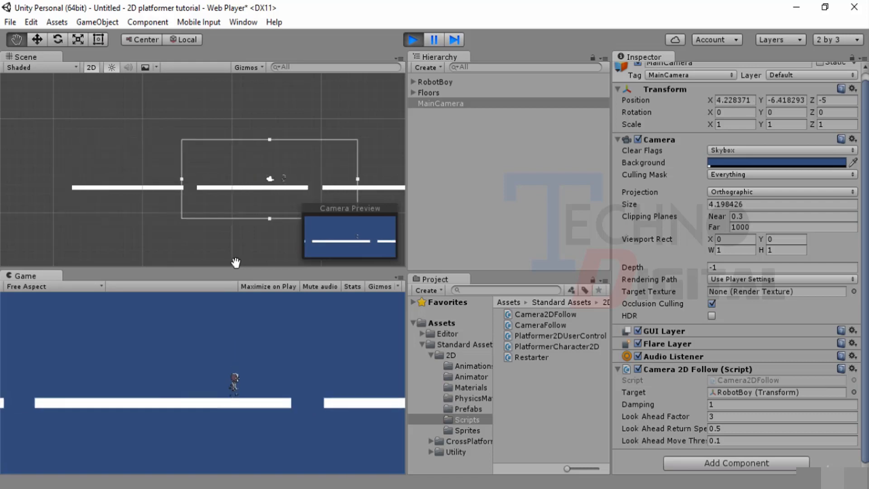
pyautogui.press('Right')
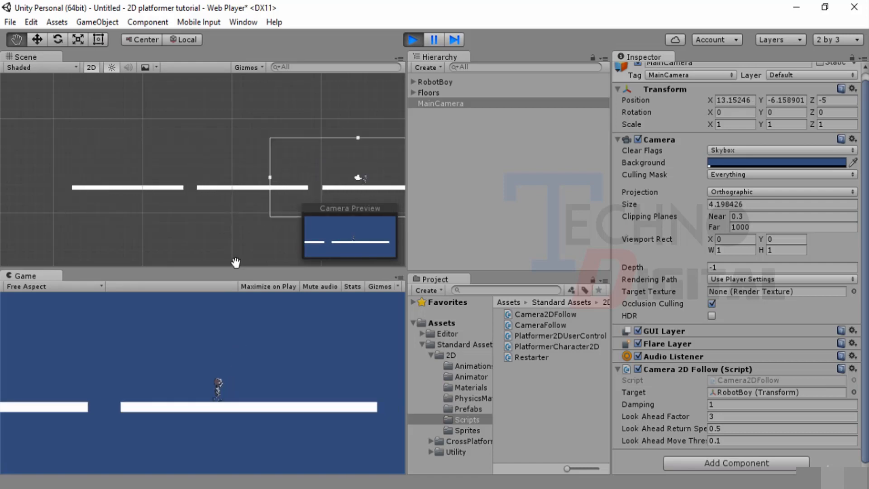
pyautogui.press('Right')
pyautogui.press('space')
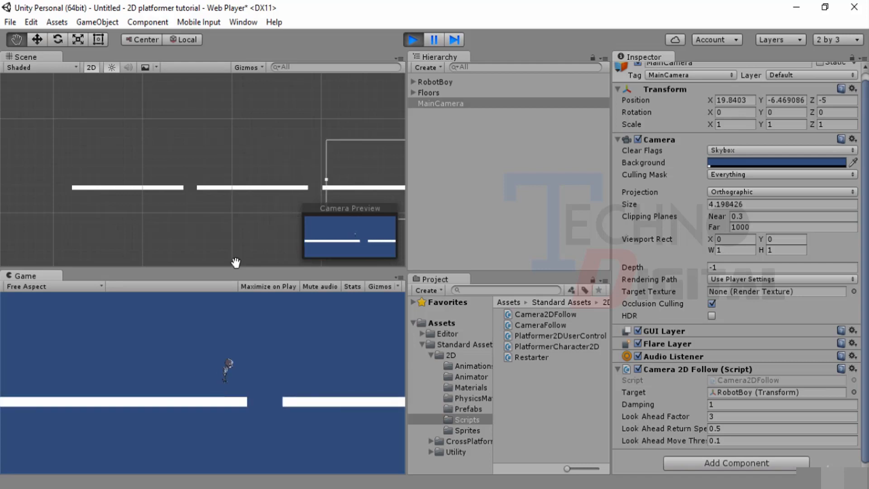
pyautogui.press('Right')
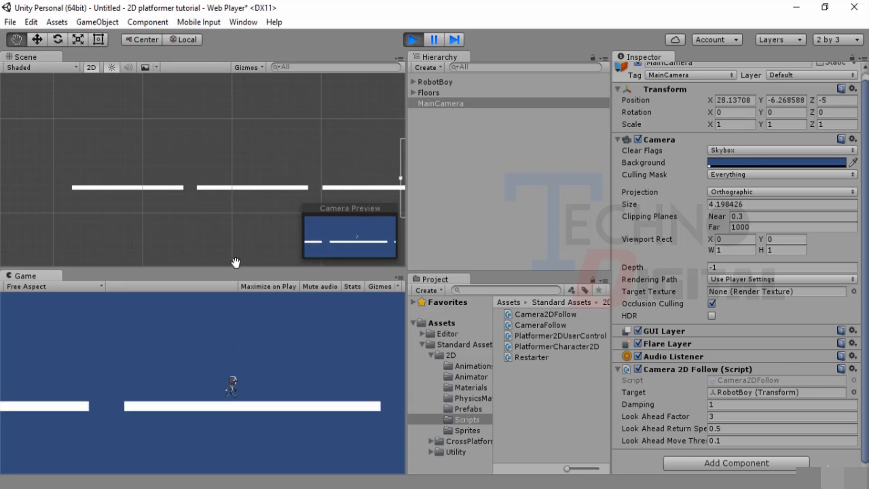
pyautogui.press('Right')
pyautogui.press('space')
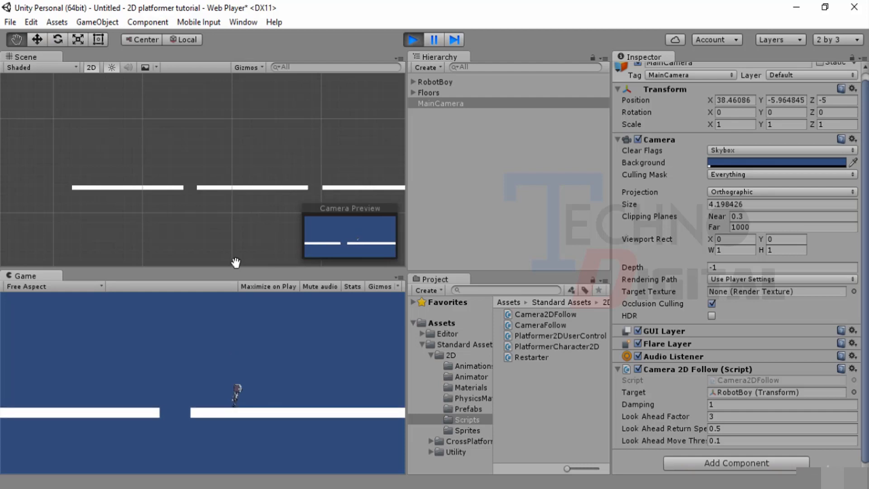
pyautogui.press('Right')
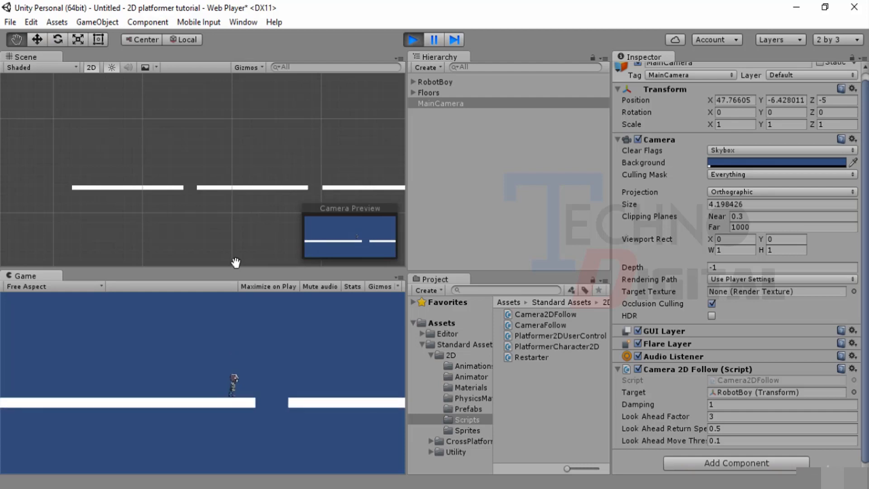
pyautogui.press('Right')
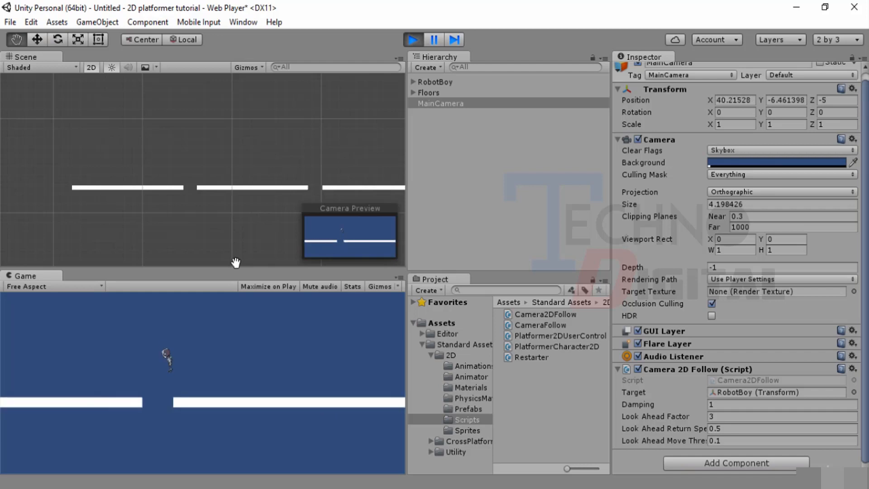
# Run RobotBoy back left over the gaps to check the camera follow in that direction, and stop the game.
pyautogui.press('Left')
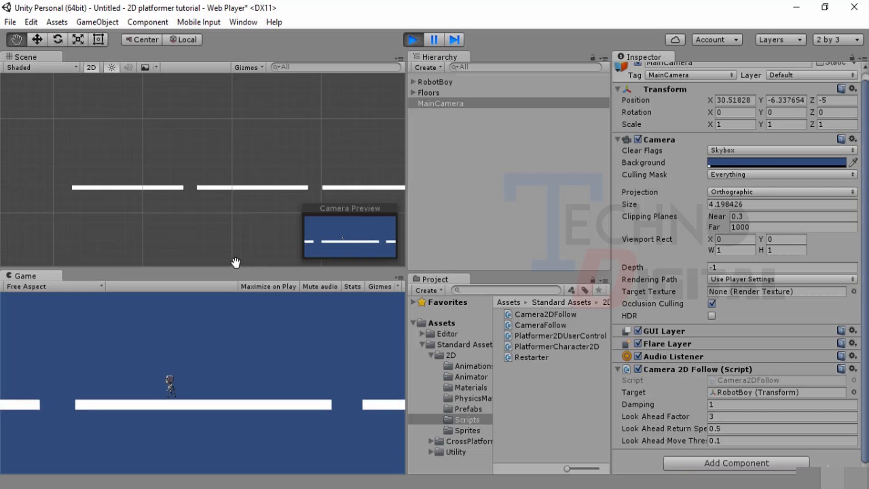
pyautogui.press('Left')
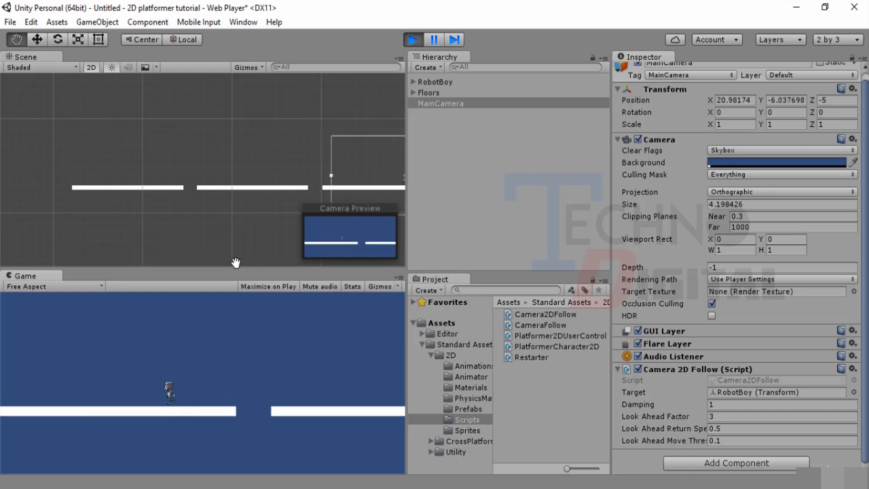
pyautogui.press('Left')
pyautogui.press('space')
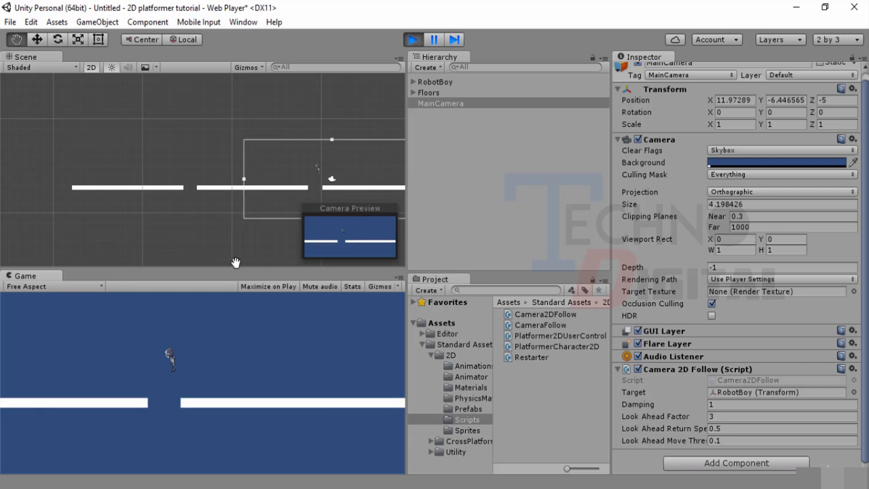
pyautogui.press('Left')
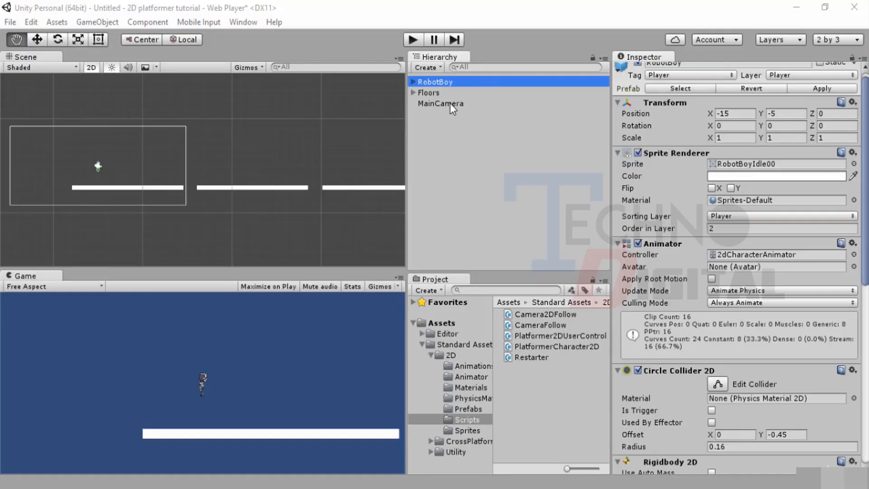
# Locate the Camera2DFollow script from MainCamera's component and examine its public variables in the code.
pyautogui.click(450, 103)
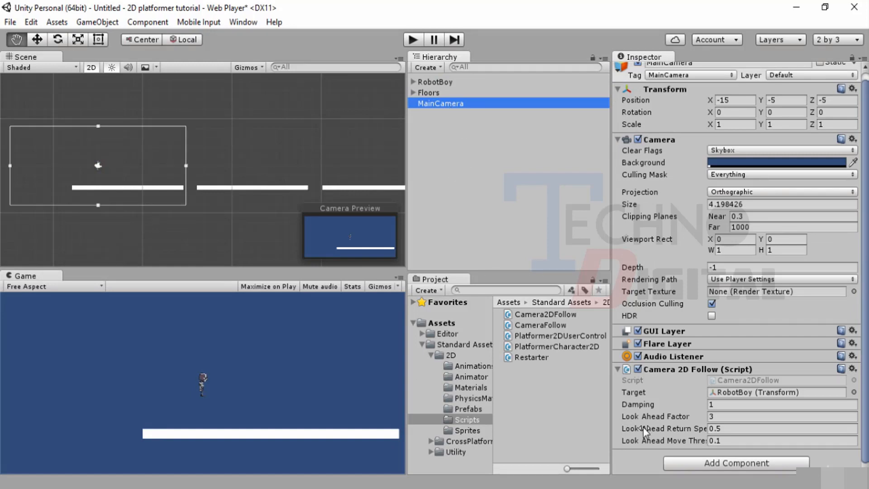
pyautogui.click(685, 371)
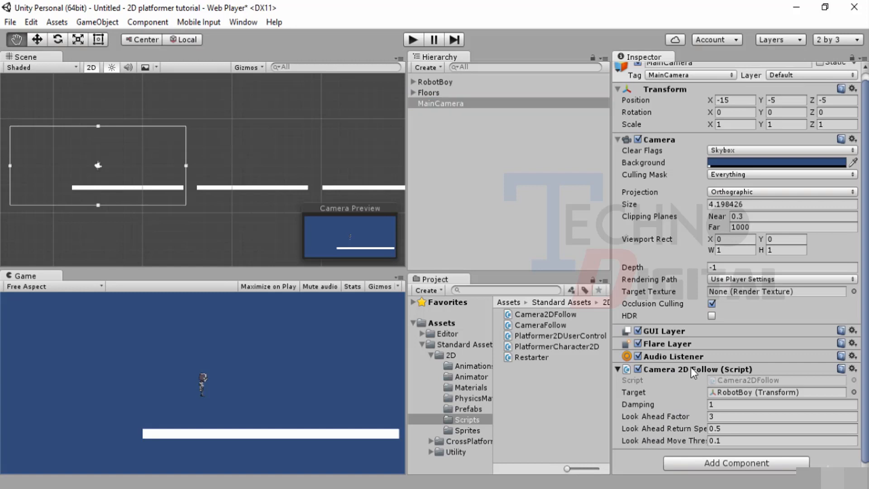
pyautogui.click(731, 378)
pyautogui.doubleClick(751, 388)
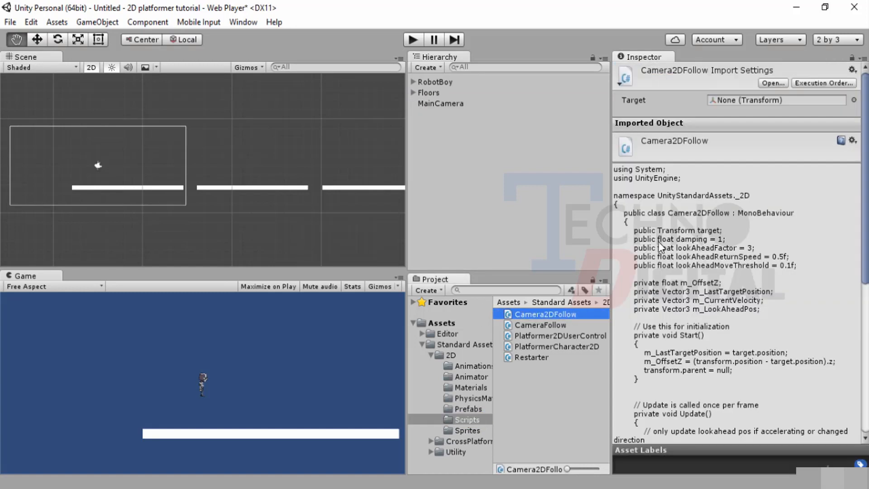
pyautogui.click(655, 248)
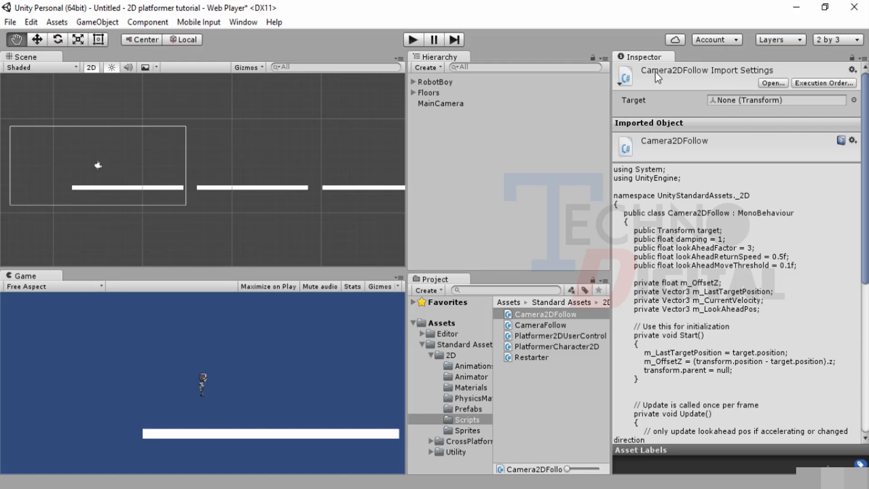
# On MainCamera's Camera 2D Follow script, set Damping to 0.3 and Look Ahead Factor to 1.5.
pyautogui.click(443, 104)
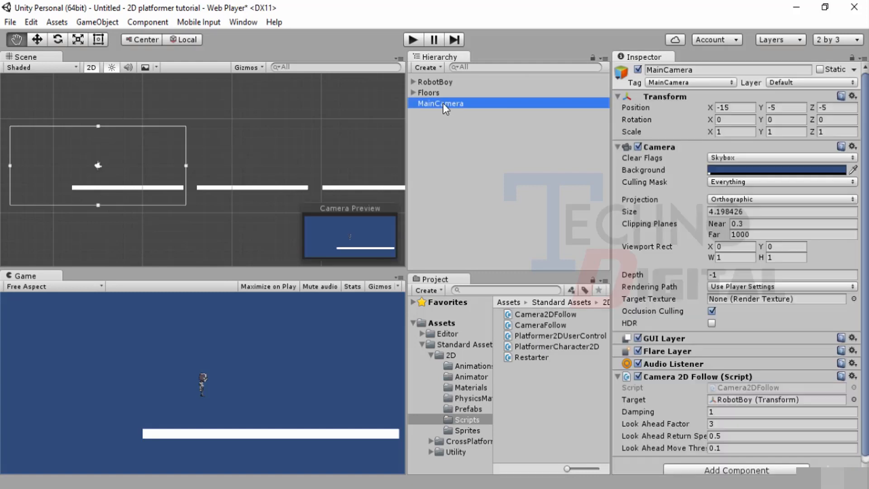
pyautogui.scroll(-1, 670, 425)
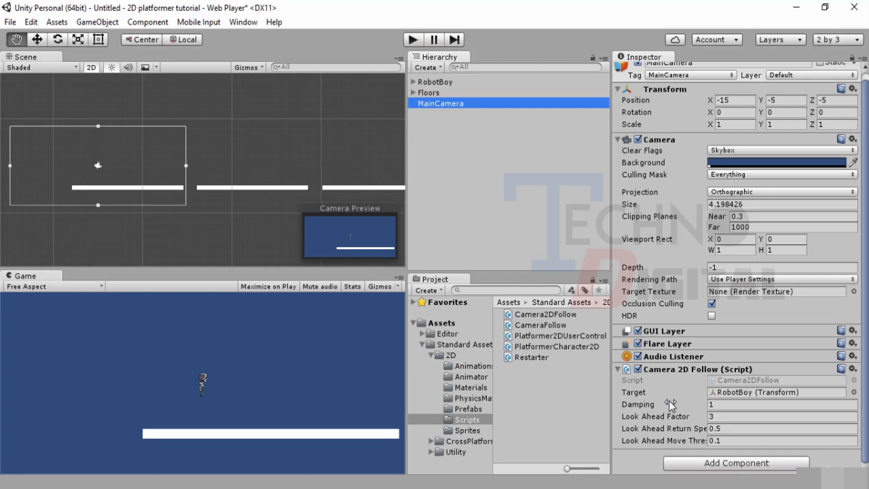
pyautogui.click(716, 404)
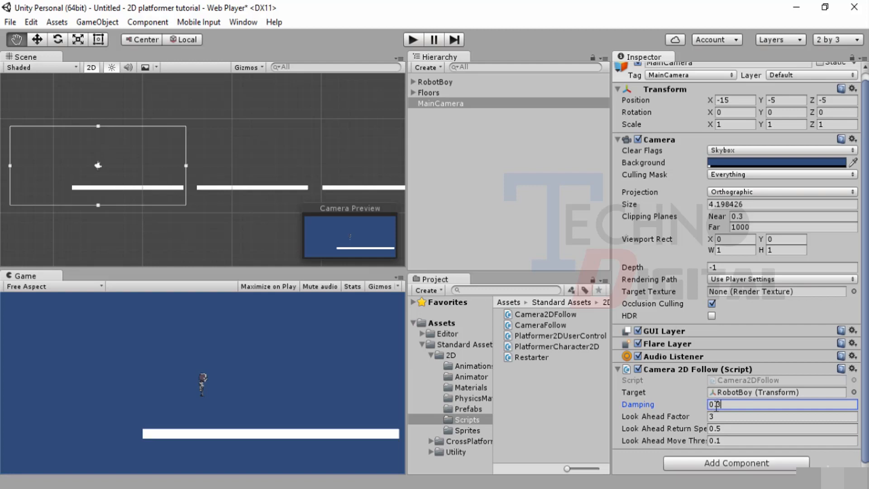
pyautogui.write('0.3')
pyautogui.click(718, 416)
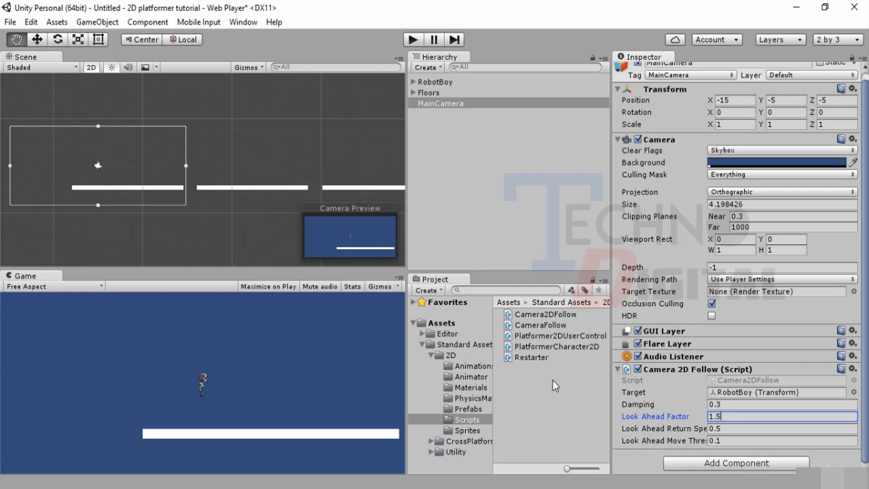
pyautogui.click(736, 429)
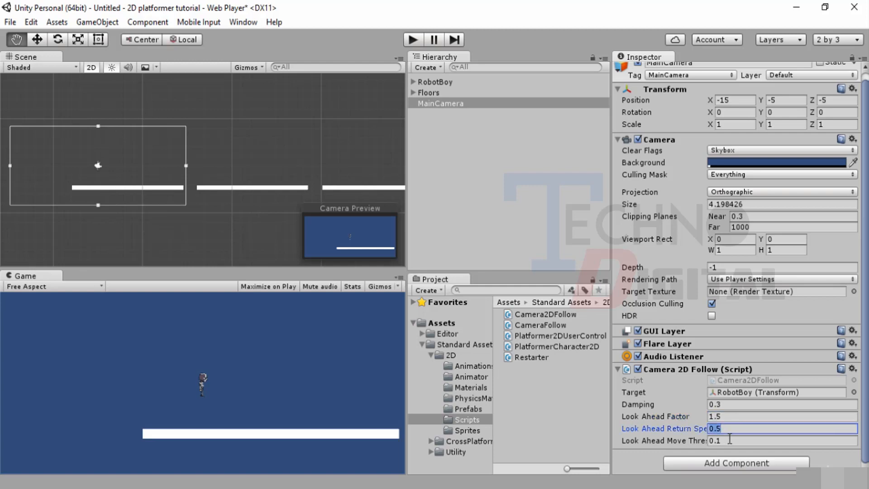
pyautogui.click(729, 440)
pyautogui.click(730, 430)
pyautogui.click(732, 443)
pyautogui.click(737, 431)
pyautogui.click(737, 442)
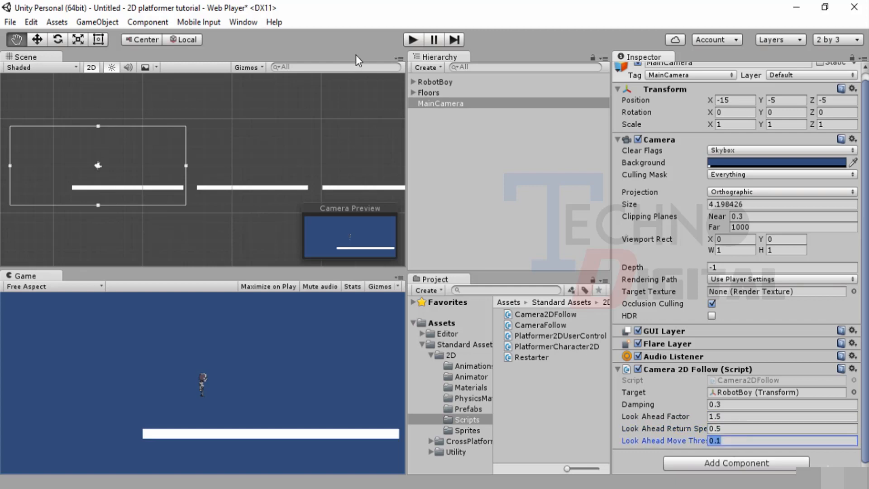
# Play-test the new follow settings by moving RobotBoy across the first platforms with jumps over the gaps, and stop the game.
pyautogui.click(411, 39)
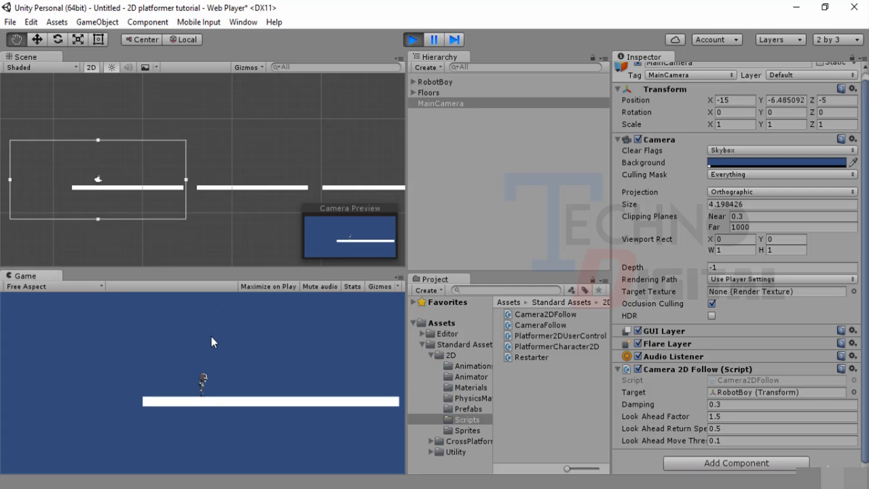
pyautogui.press('Left')
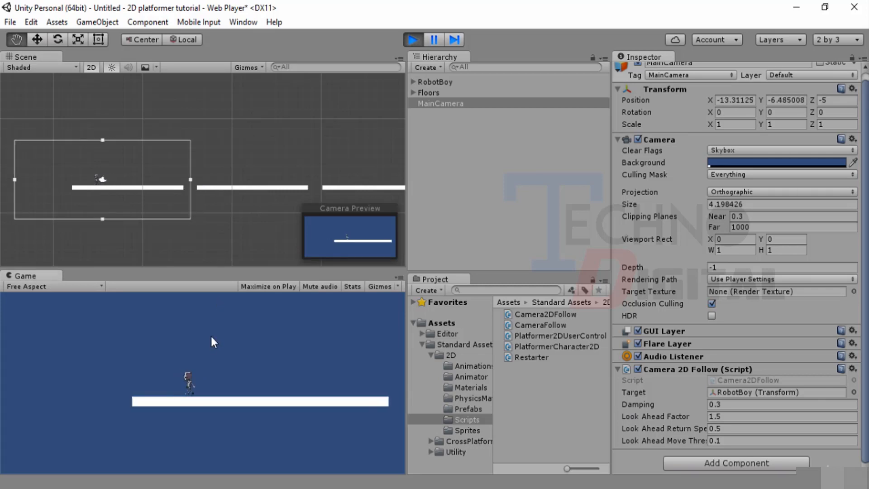
pyautogui.press('Right')
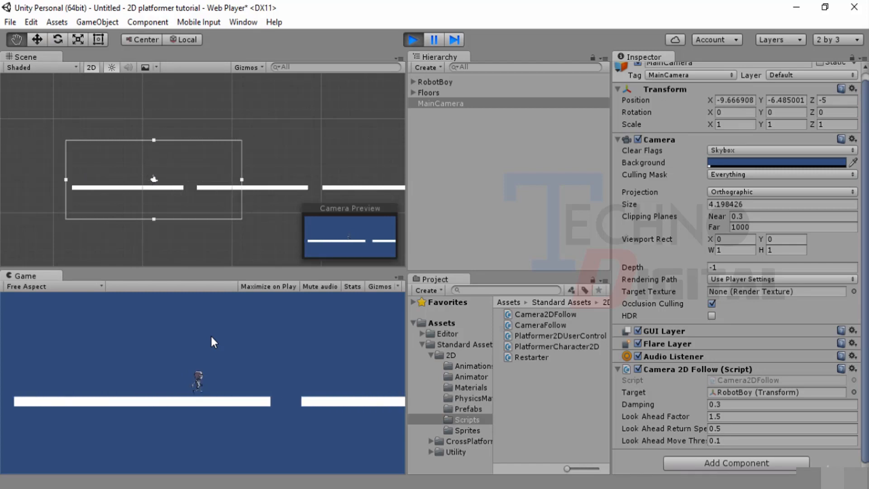
pyautogui.press('space')
pyautogui.press('space')
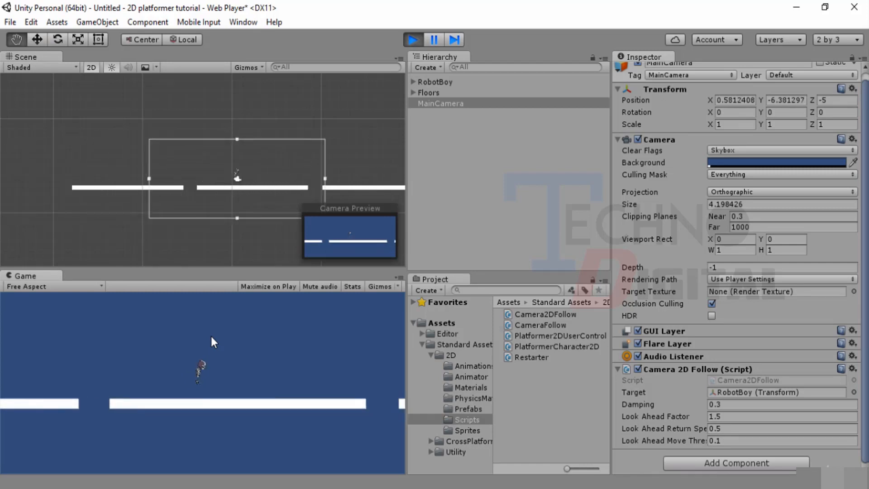
pyautogui.press('Right')
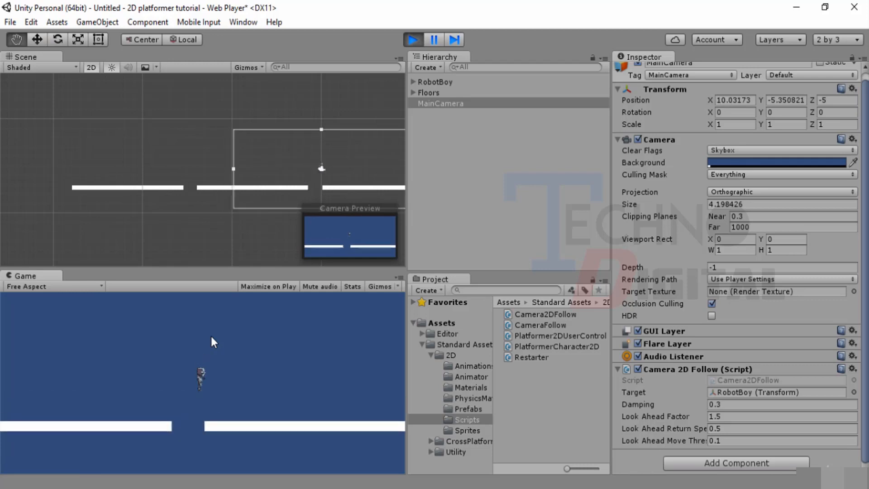
pyautogui.press('Right')
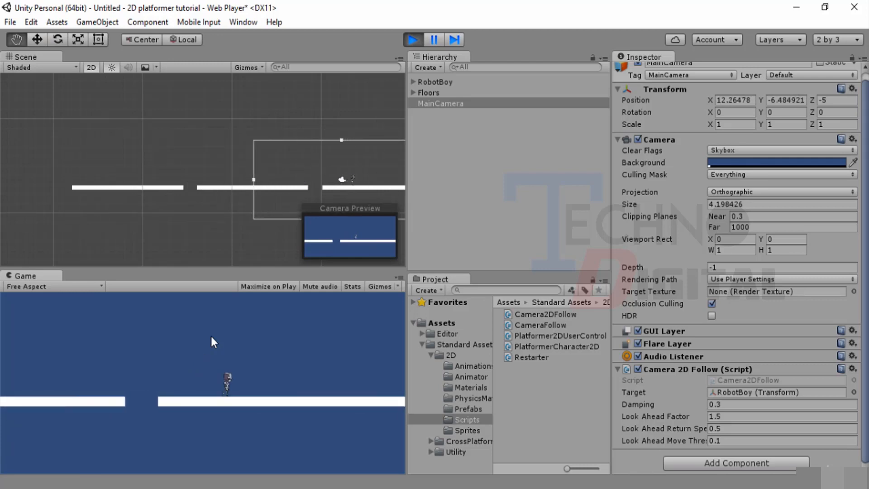
pyautogui.press('Right')
pyautogui.press('space')
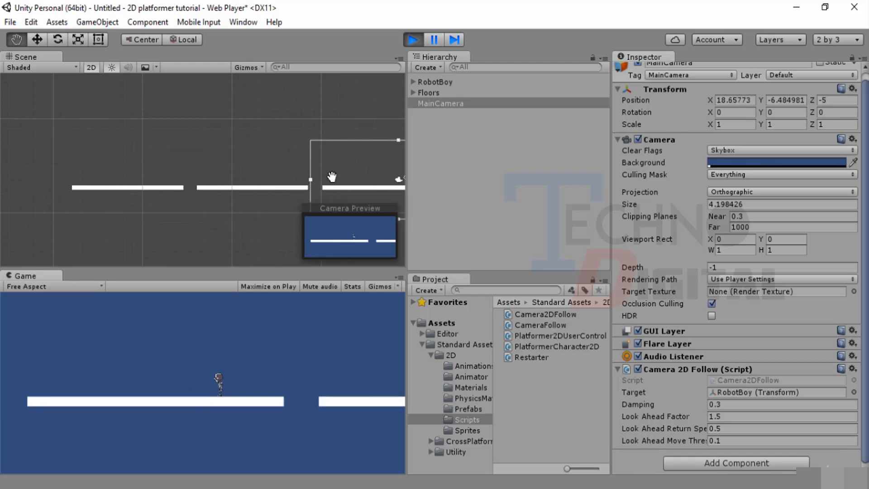
pyautogui.click(413, 40)
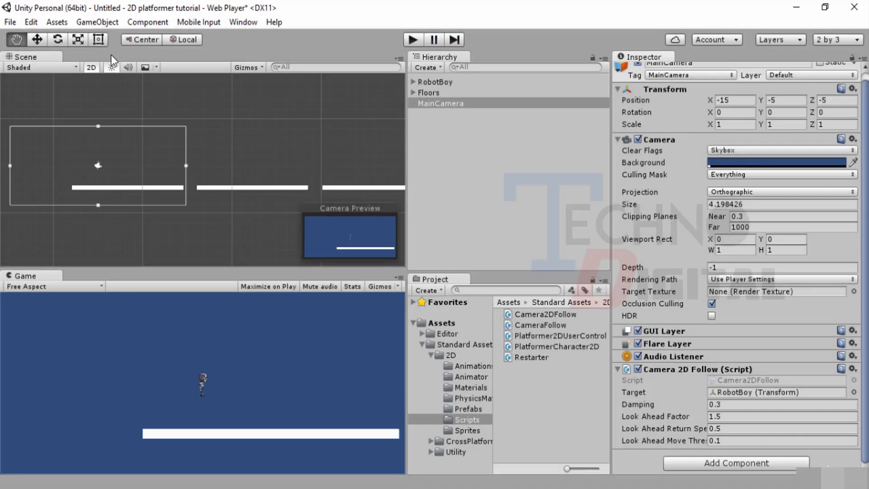
# Shrink MainCamera's view to a size of about 2.88 and play-test RobotBoy's run towards the first gap in two short runs.
pyautogui.click(99, 40)
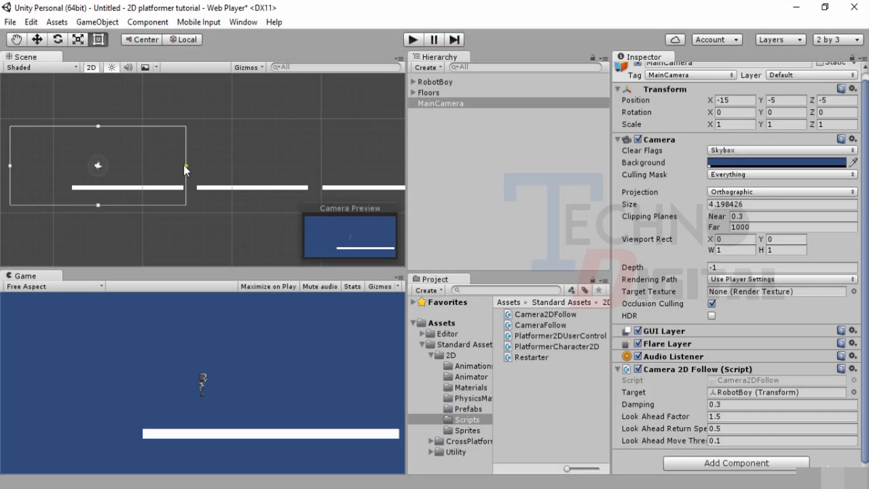
pyautogui.moveTo(184, 164); pyautogui.dragTo(158, 169)
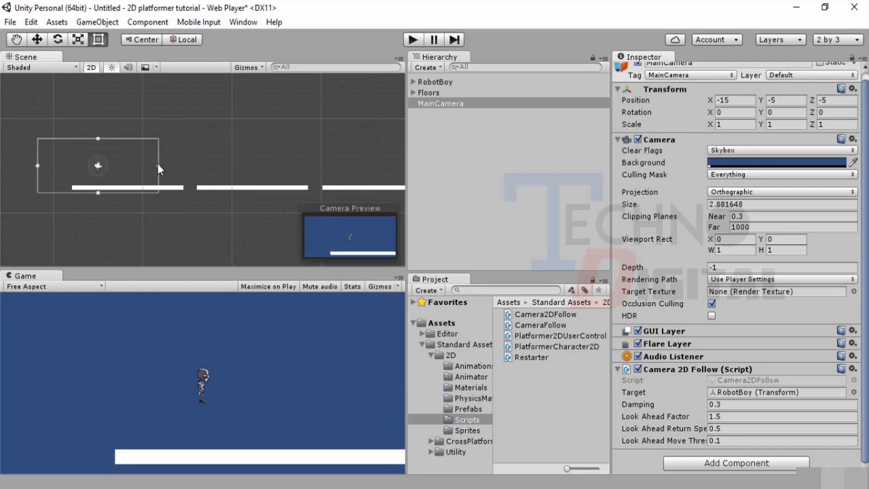
pyautogui.click(412, 40)
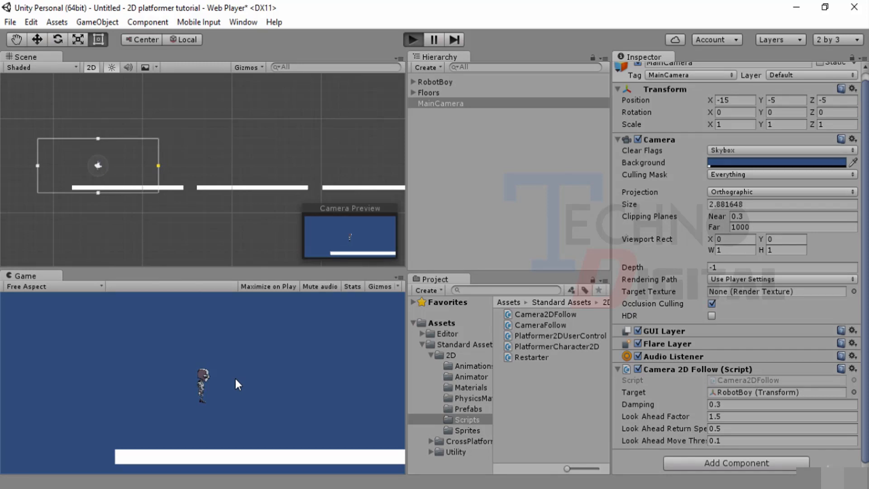
pyautogui.press('Right')
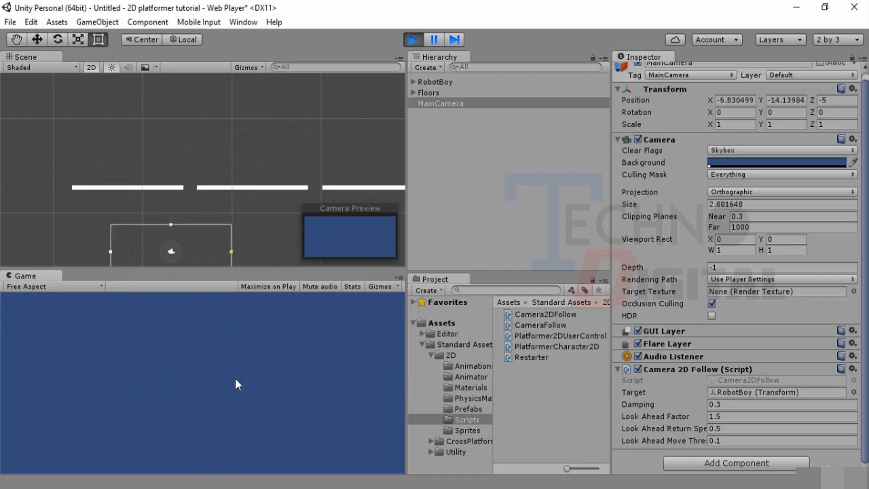
pyautogui.click(412, 39)
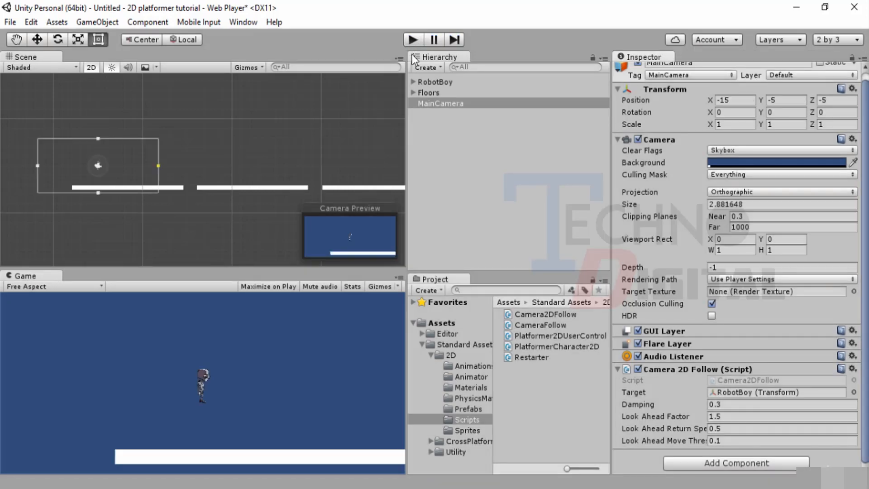
pyautogui.click(412, 40)
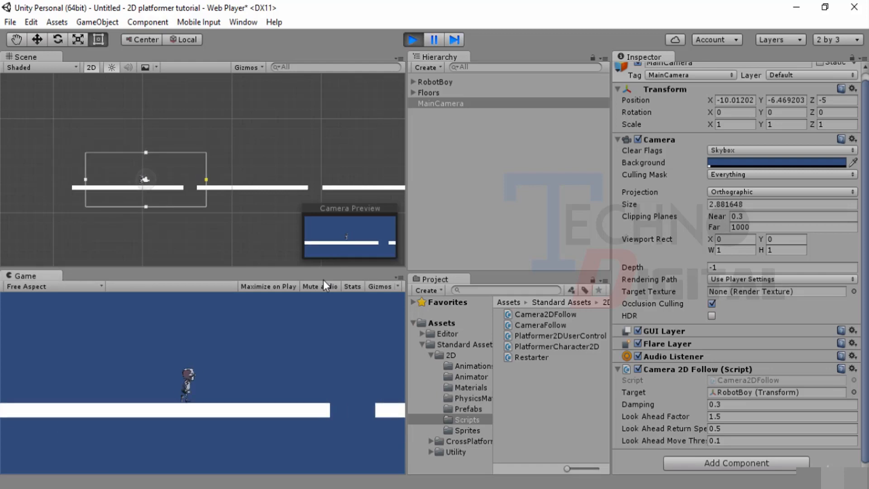
pyautogui.press('Right')
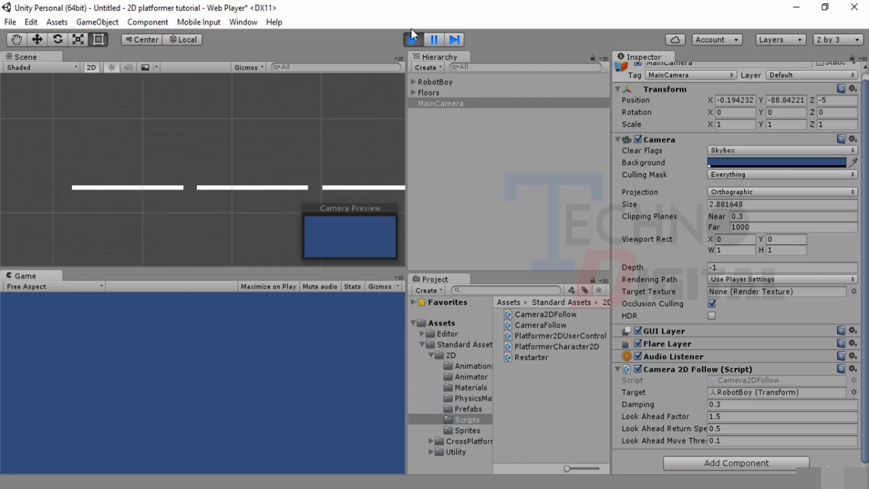
pyautogui.click(413, 41)
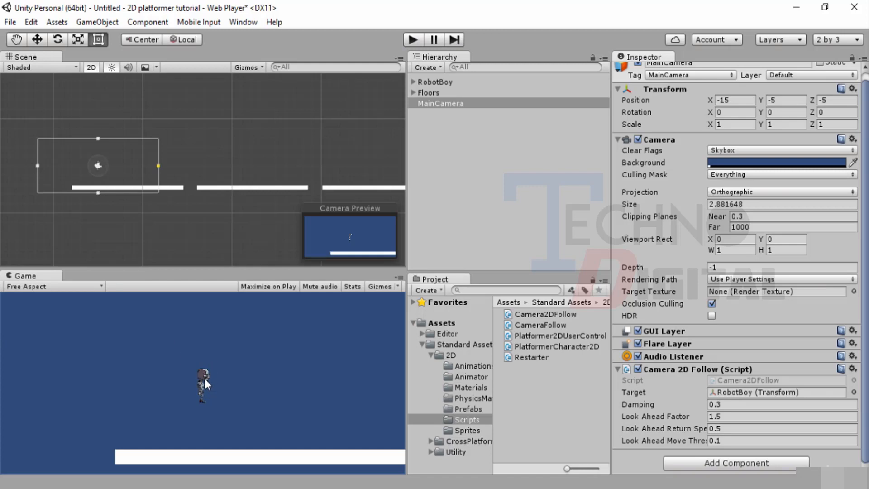
# Move RobotBoy into the gap between Floor and Floor (1), at about X -4.5, Y -7.3, to compare his size with the gap.
pyautogui.click(184, 187)
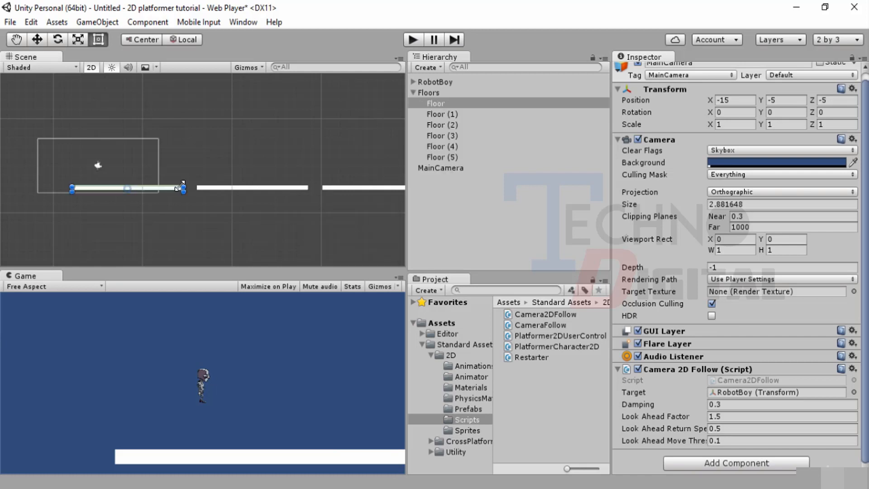
pyautogui.scroll(3, 105, 197)
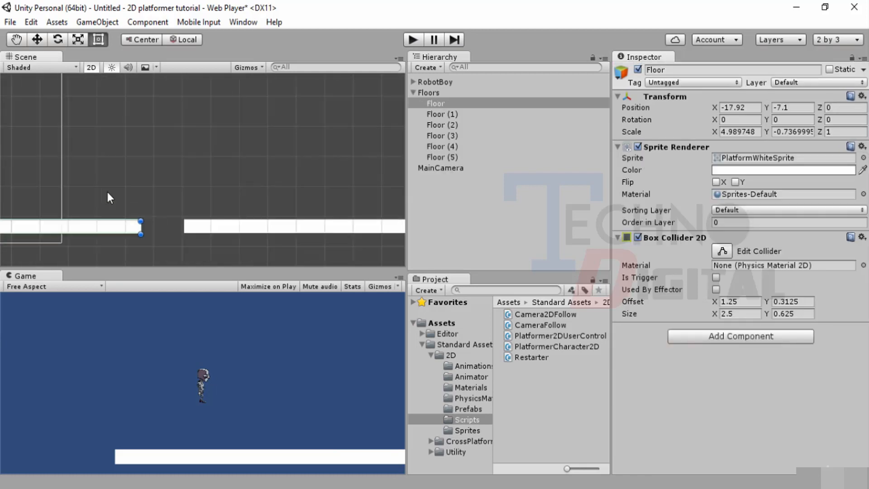
pyautogui.click(194, 237)
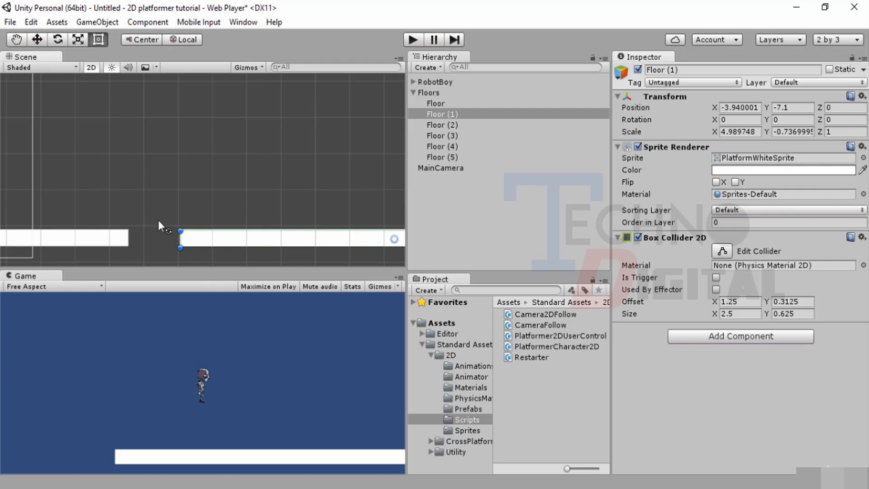
pyautogui.scroll(-5, 117, 172)
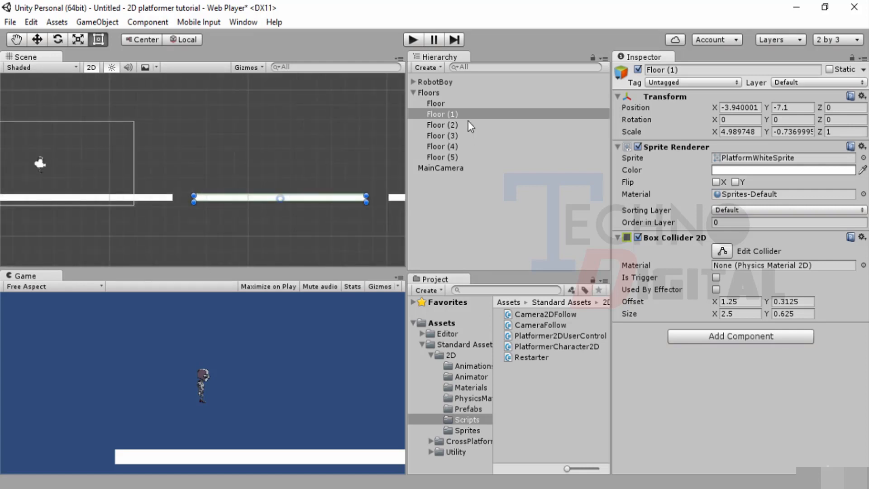
pyautogui.click(433, 82)
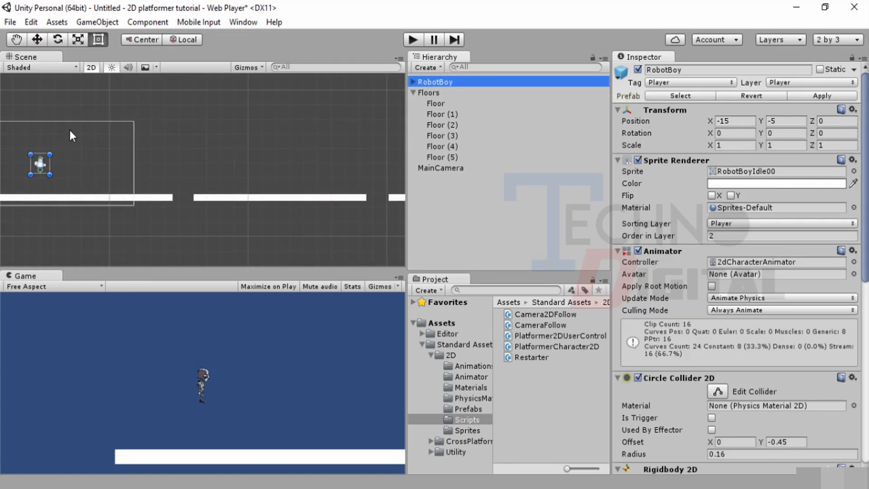
pyautogui.click(37, 40)
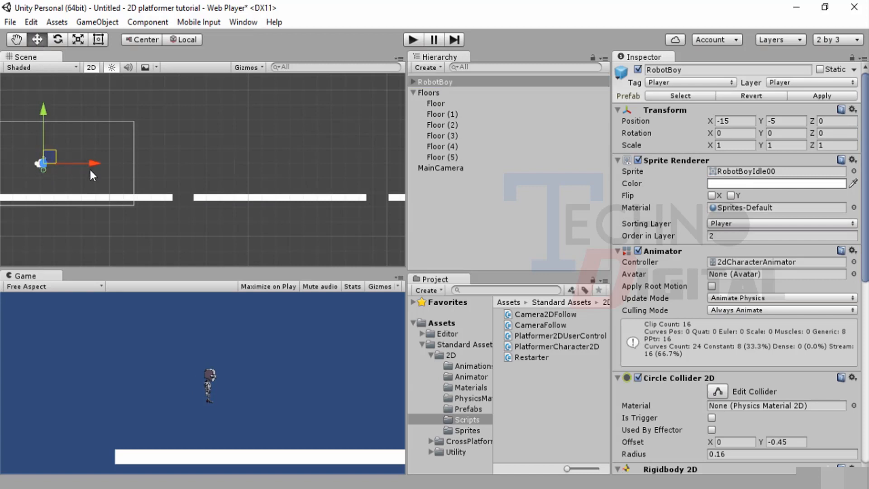
pyautogui.moveTo(45, 164); pyautogui.dragTo(191, 193)
pyautogui.scroll(5, 189, 191)
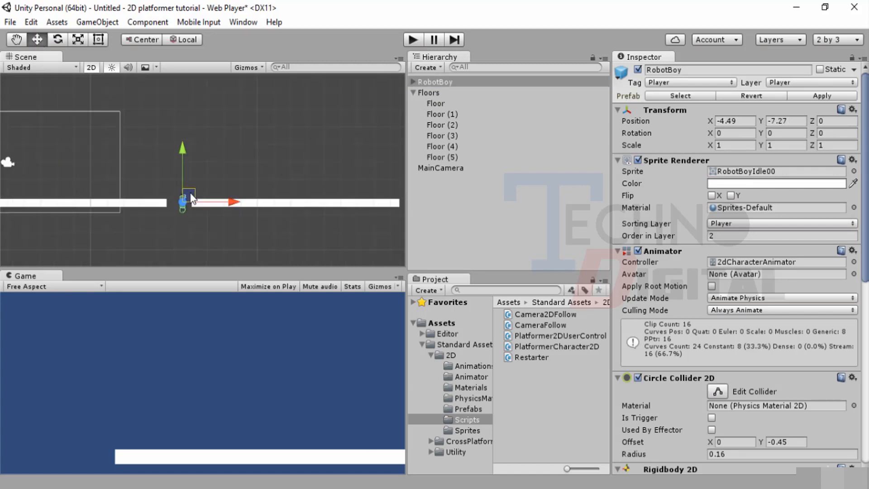
pyautogui.moveTo(187, 191); pyautogui.dragTo(190, 110, button='middle')
pyautogui.scroll(10, 137, 196)
# Lift RobotBoy above floor level near the first gap, at about X -5.7, Y -6.1.
pyautogui.click(132, 194)
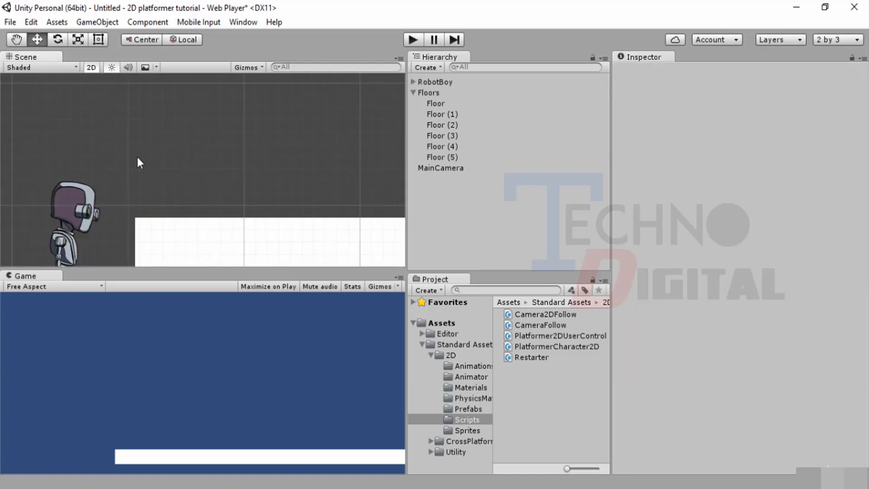
pyautogui.click(90, 195)
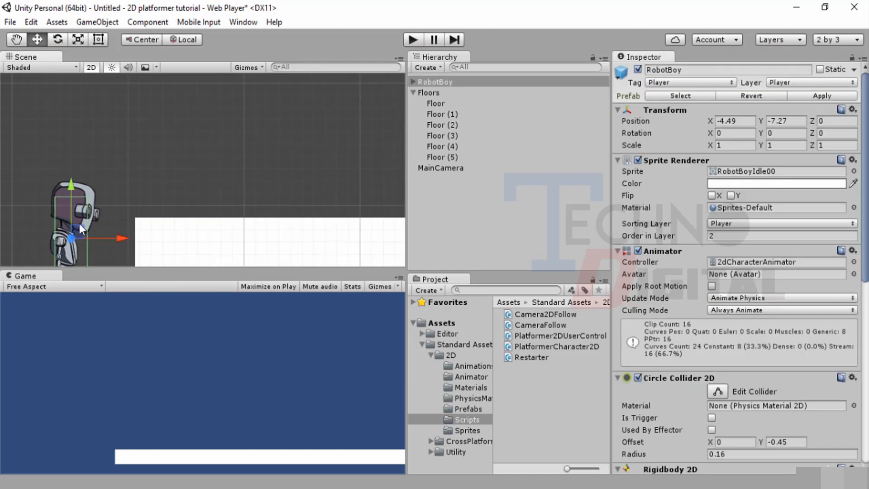
pyautogui.moveTo(80, 223); pyautogui.dragTo(59, 118)
pyautogui.scroll(-1, 127, 210)
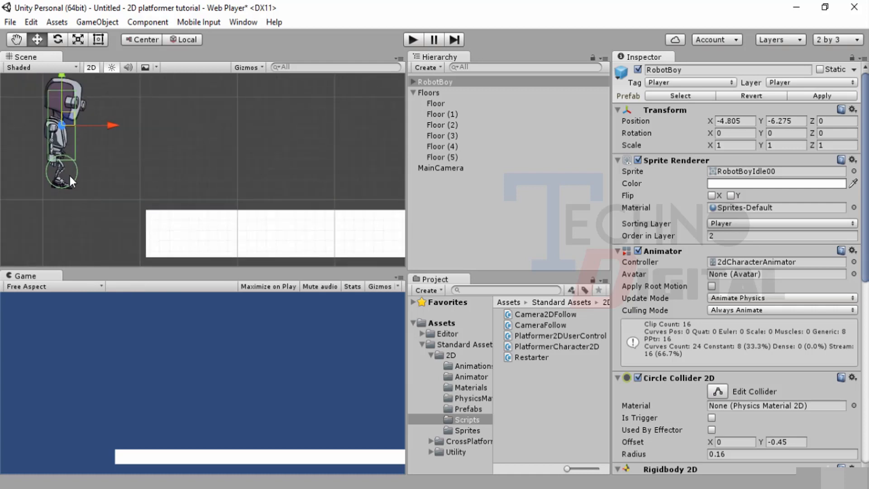
pyautogui.scroll(-10, 76, 136)
pyautogui.moveTo(116, 134); pyautogui.dragTo(63, 123)
pyautogui.scroll(-2, 111, 181)
pyautogui.scroll(-5, 112, 186)
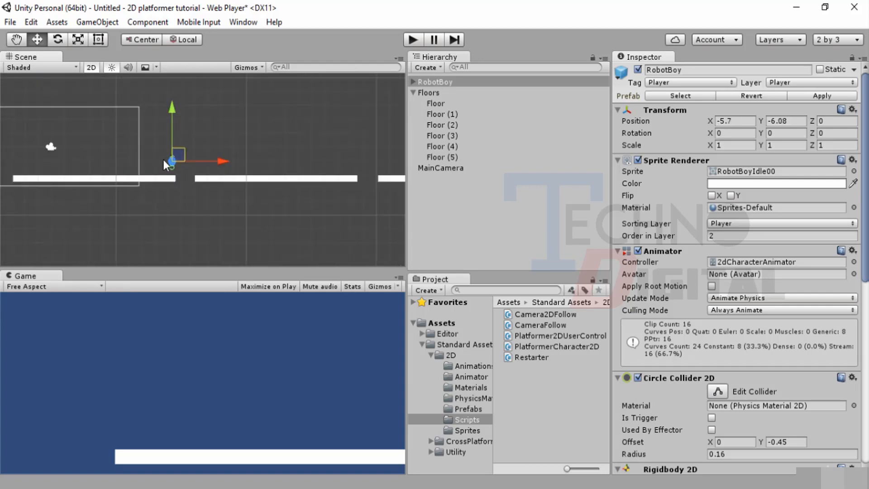
# Return RobotBoy to his starting spot above the first floor and set his position to X -15, Y -5.
pyautogui.moveTo(174, 161); pyautogui.dragTo(46, 157)
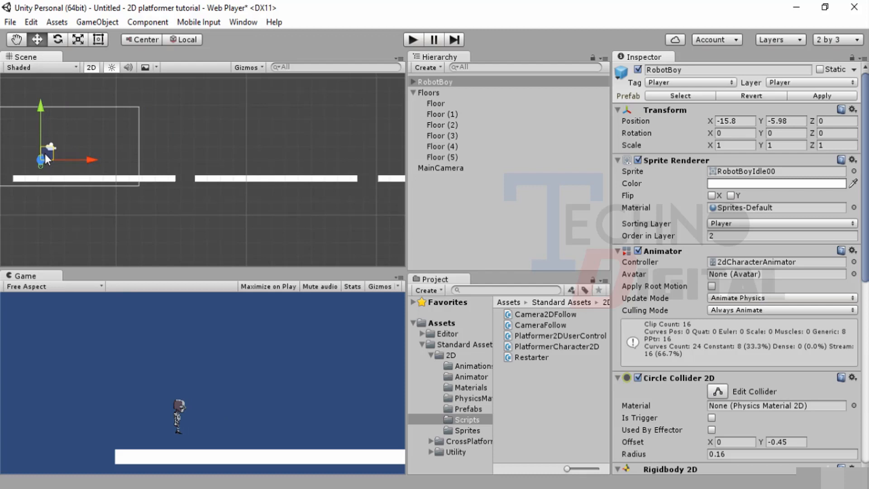
pyautogui.moveTo(45, 154); pyautogui.dragTo(51, 145)
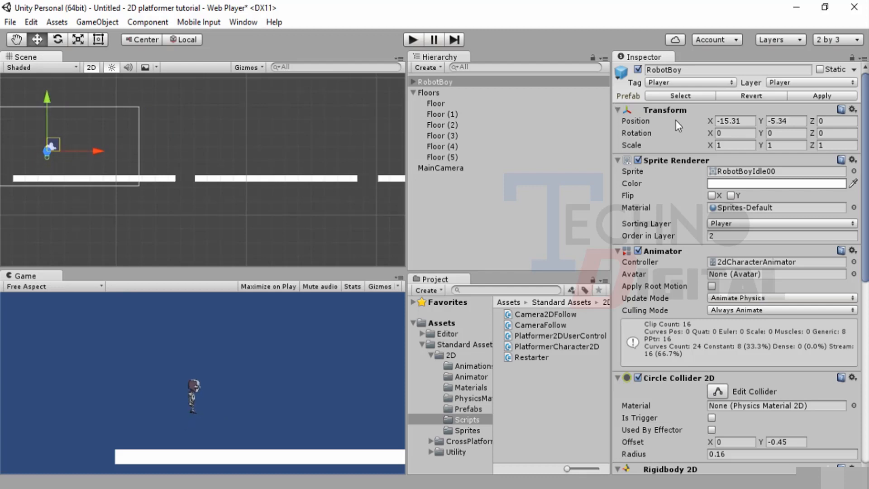
pyautogui.click(735, 119)
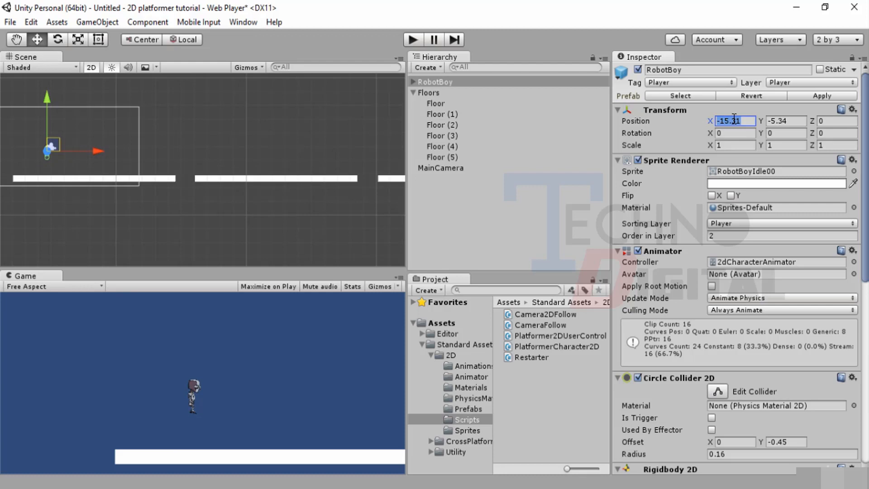
pyautogui.write('-15')
pyautogui.press('Tab')
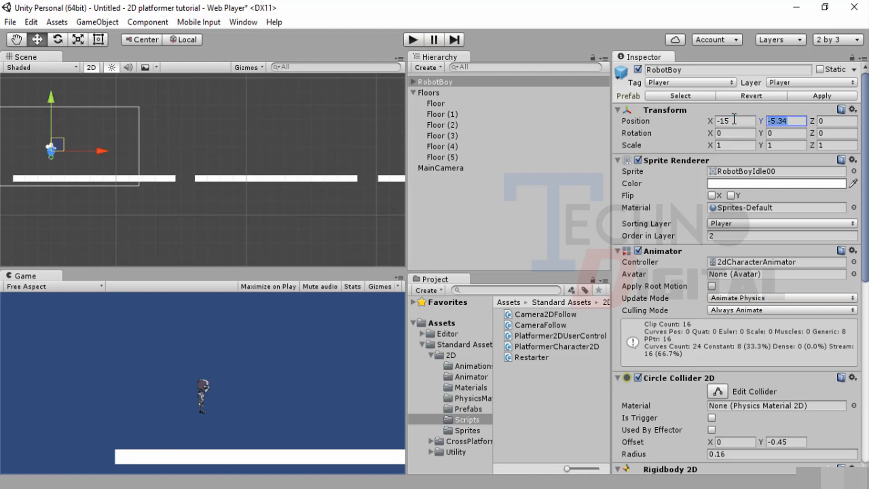
pyautogui.write('-5')
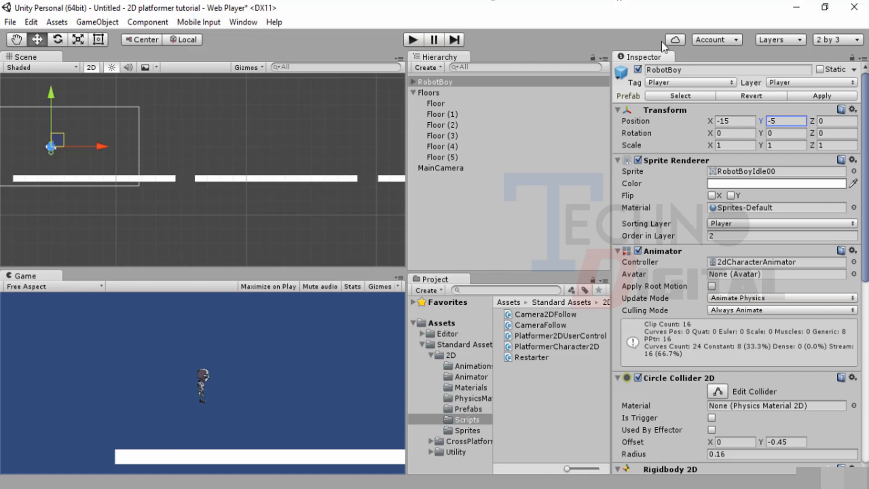
# Widen the first gap by moving Floor (1) horizontally away from Floor to about X -3.55.
pyautogui.click(261, 211)
pyautogui.click(221, 180)
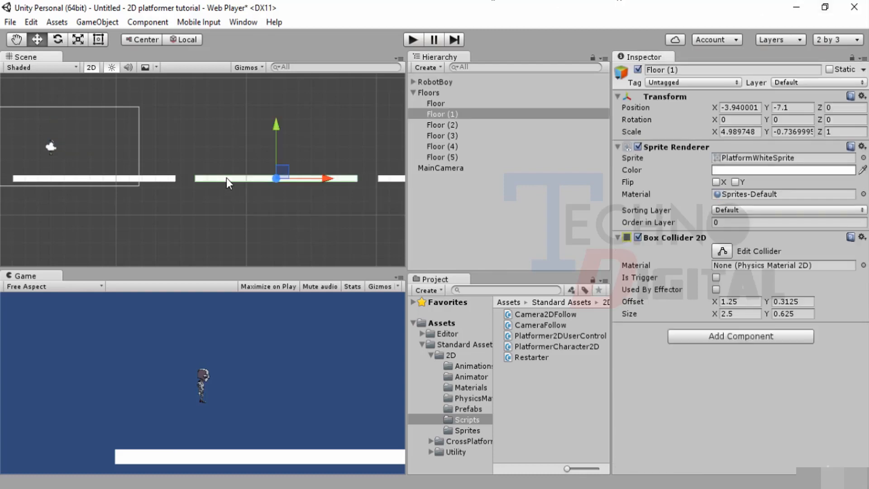
pyautogui.moveTo(321, 179); pyautogui.dragTo(332, 183)
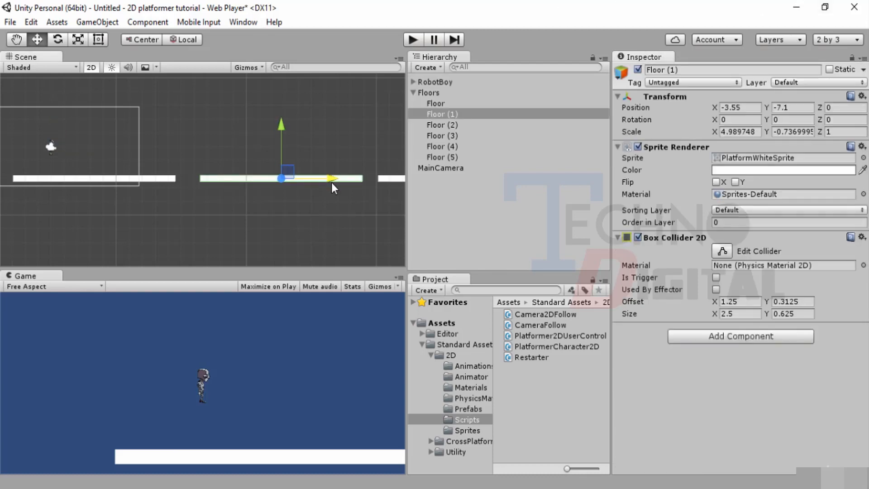
pyautogui.moveTo(358, 198); pyautogui.dragTo(259, 209, button='middle')
pyautogui.scroll(1, 295, 195)
pyautogui.scroll(-7, 301, 194)
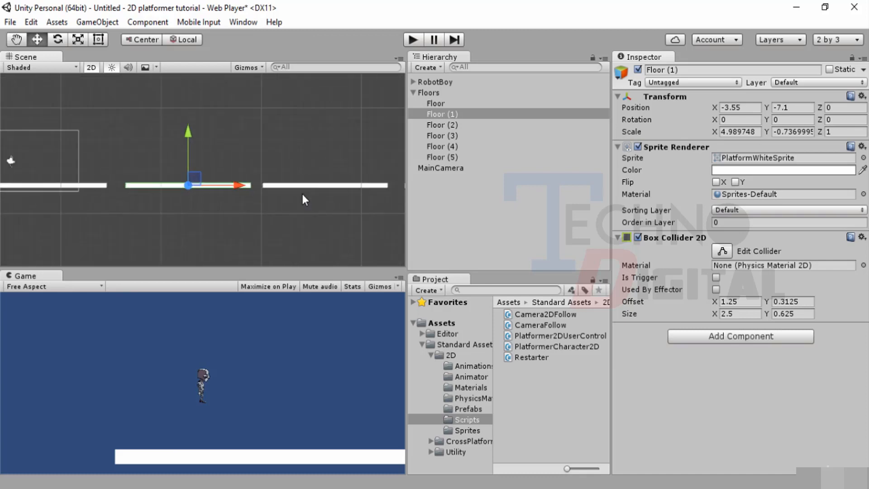
# Undo the last horizontal move of Floor (1).
pyautogui.scroll(-3, 302, 195)
pyautogui.scroll(-5, 302, 177)
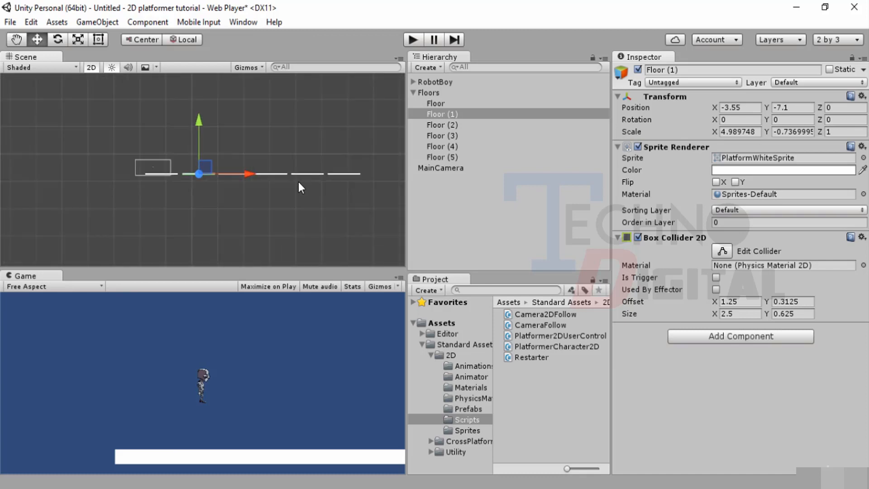
pyautogui.hotkey('ctrl', 'z')
pyautogui.scroll(6, 177, 180)
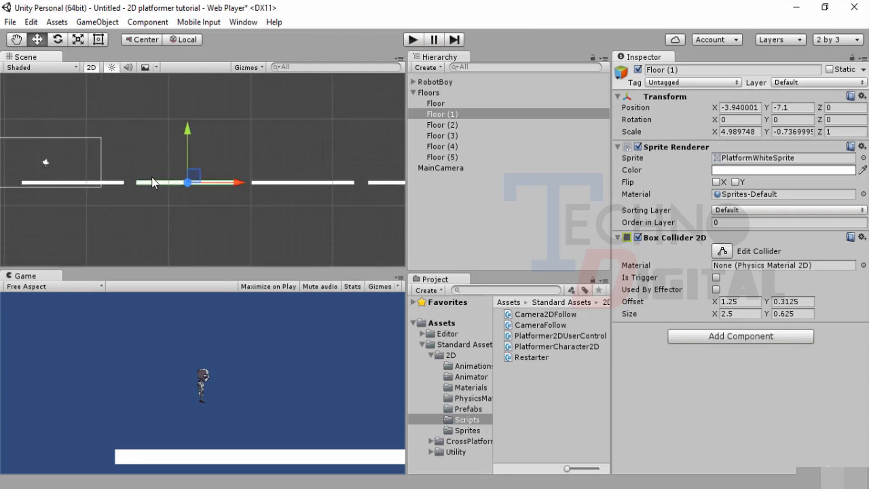
pyautogui.scroll(3, 151, 178)
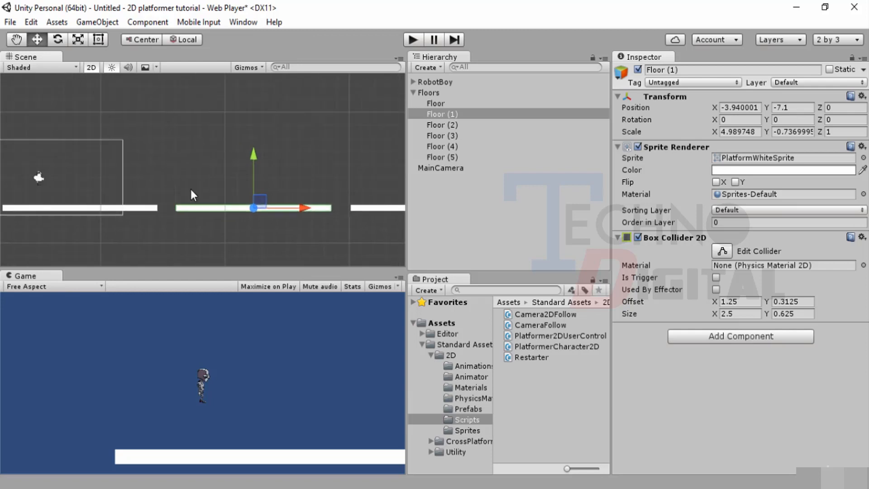
pyautogui.scroll(5, 165, 185)
pyautogui.moveTo(154, 186); pyautogui.dragTo(195, 173, button='middle')
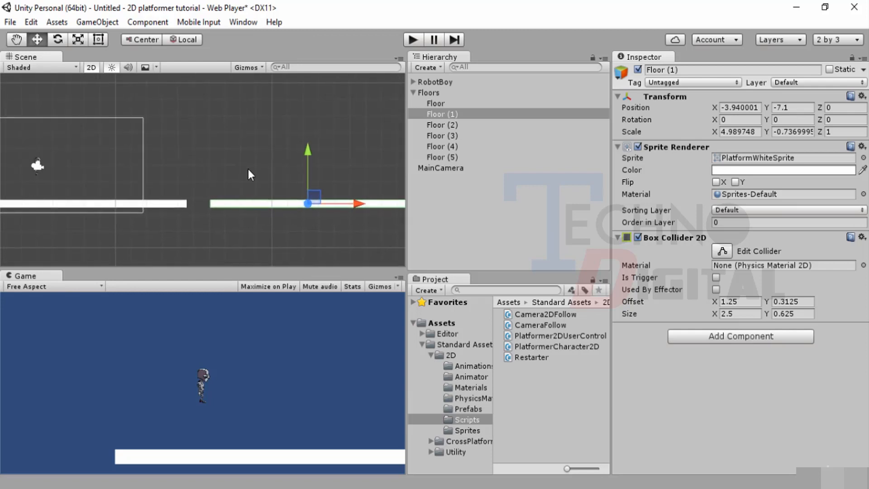
pyautogui.scroll(-2, 250, 151)
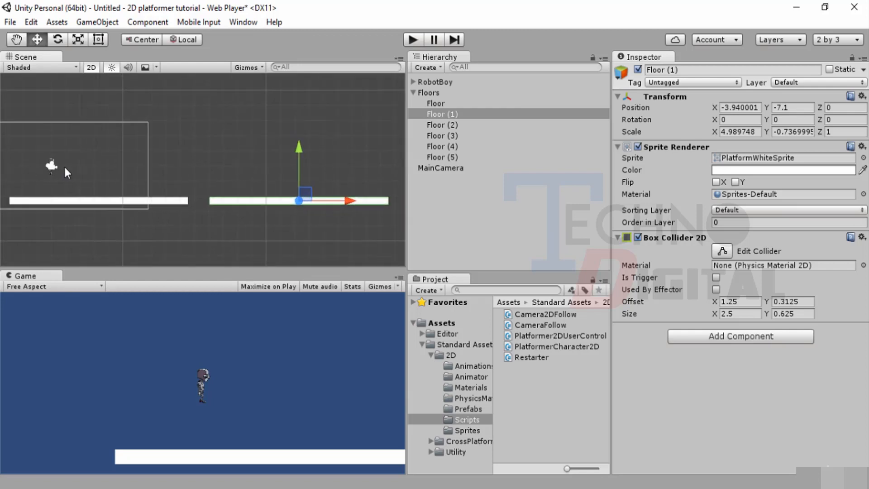
# Start a test run, walk RobotBoy toward the first gap, and widen it during play by moving Floor (1) to about X -2.6.
pyautogui.click(413, 40)
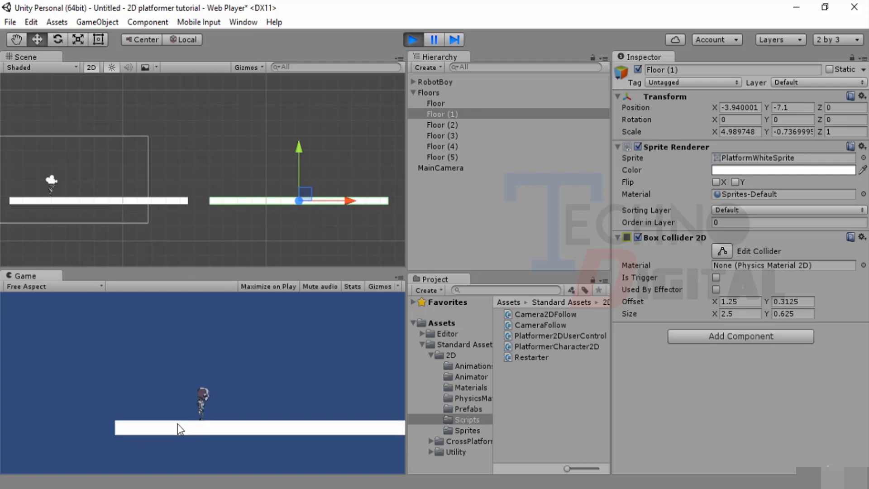
pyautogui.press('Right')
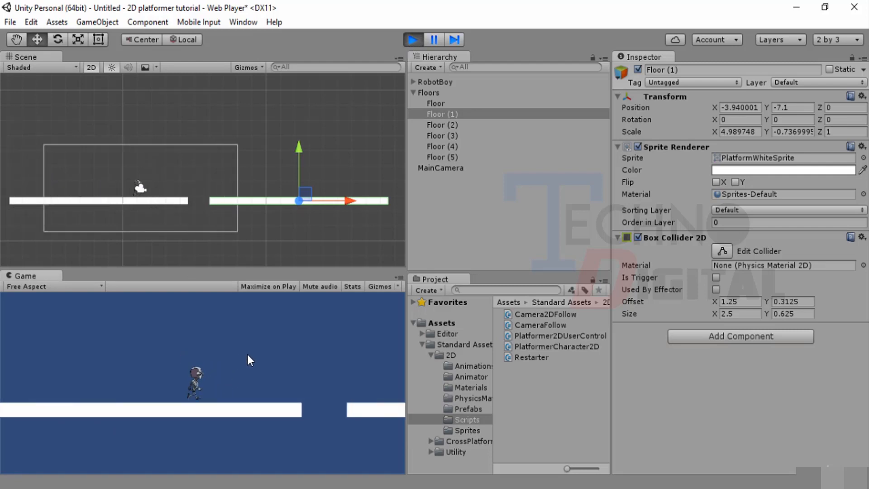
pyautogui.moveTo(356, 202)
pyautogui.mouseDown()
pyautogui.moveTo(375, 199)
pyautogui.moveTo(344, 203)
pyautogui.moveTo(363, 205)
pyautogui.moveTo(354, 217)
pyautogui.mouseUp()
pyautogui.click(346, 360)
pyautogui.moveTo(304, 216); pyautogui.dragTo(222, 206, button='middle')
pyautogui.scroll(-10, 250, 210)
# Run RobotBoy across the widened gap and the following floors to test the jump distances.
pyautogui.press('Right')
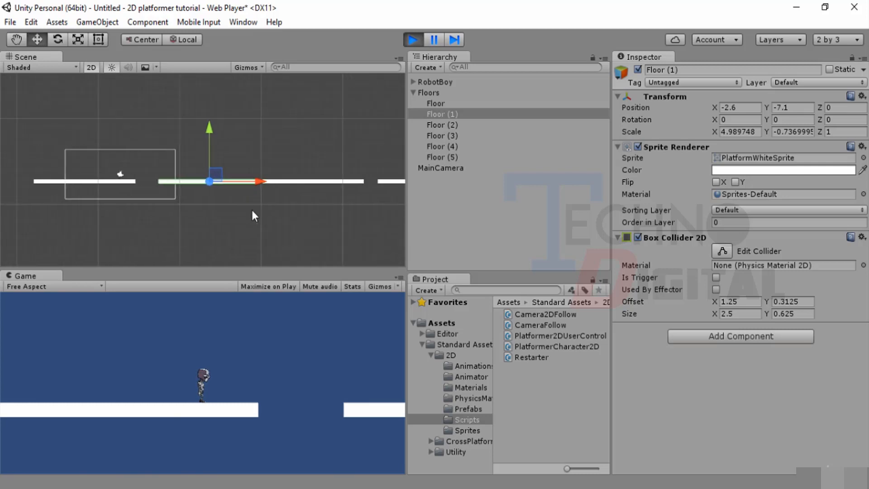
pyautogui.click(212, 398)
pyautogui.press('Right')
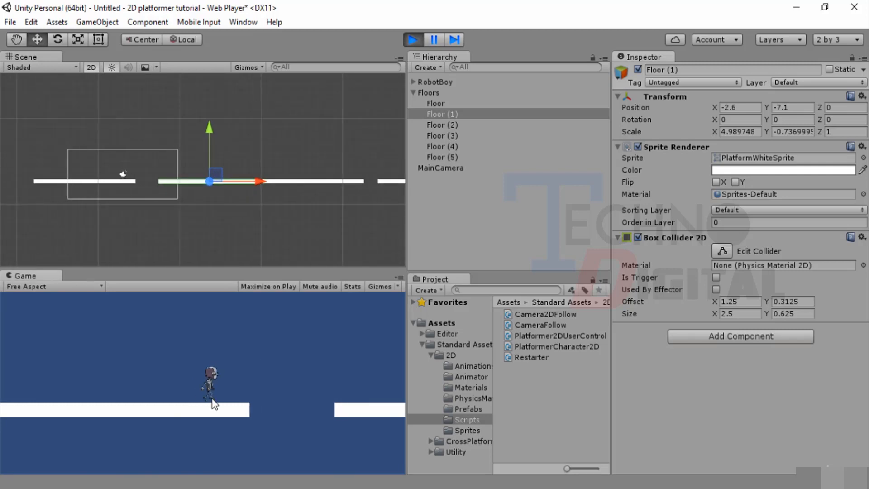
pyautogui.press('Right')
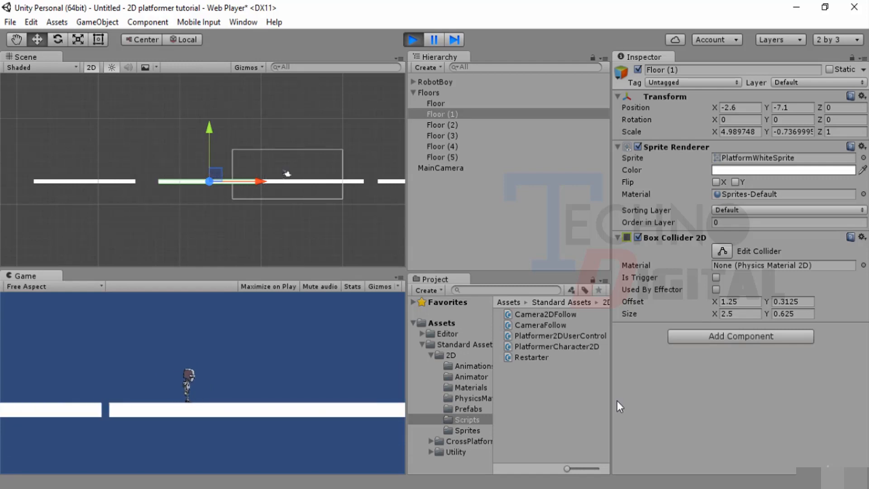
pyautogui.press('Right')
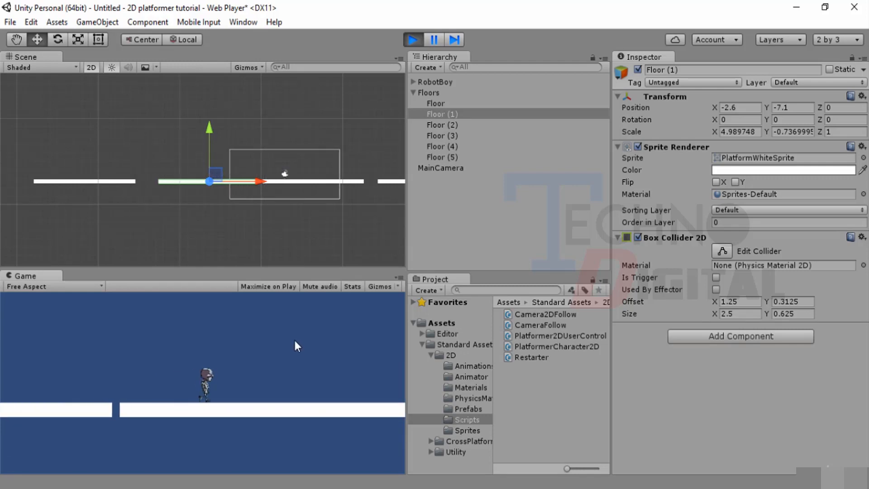
pyautogui.press('Right')
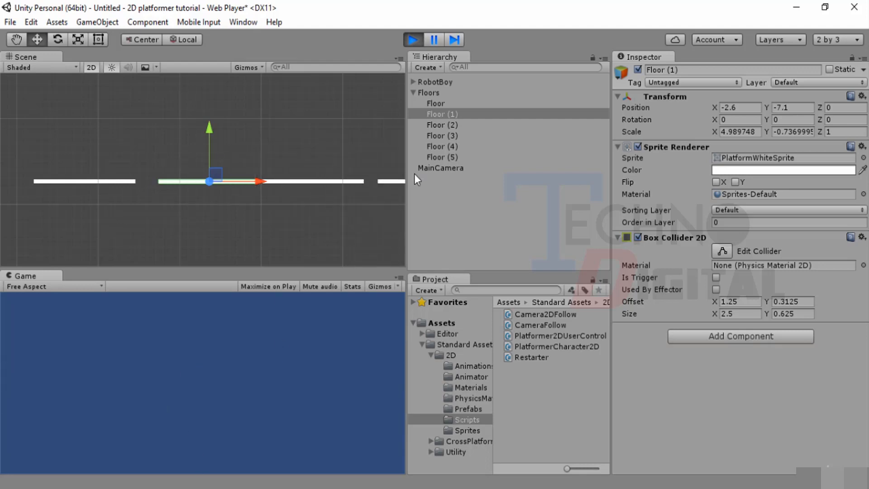
# Narrow the first gap during play by moving Floor (1) to about X -4.65, and stop the test run.
pyautogui.moveTo(259, 181); pyautogui.dragTo(244, 181)
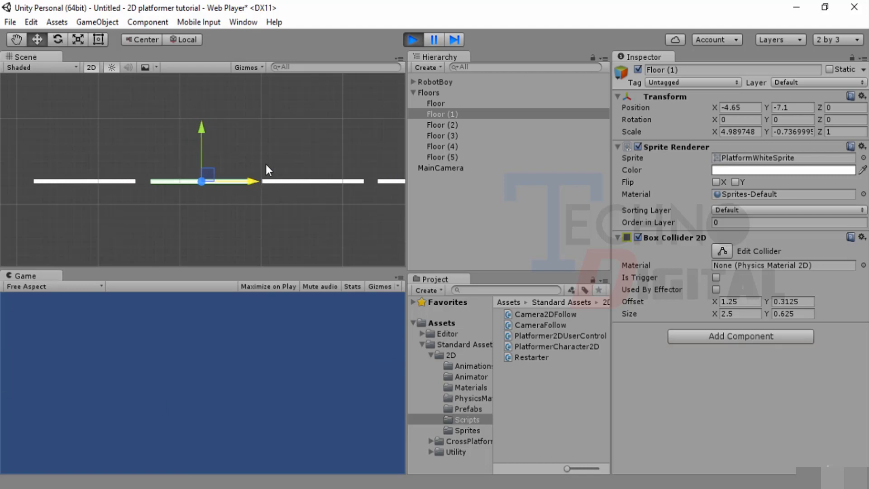
pyautogui.click(411, 39)
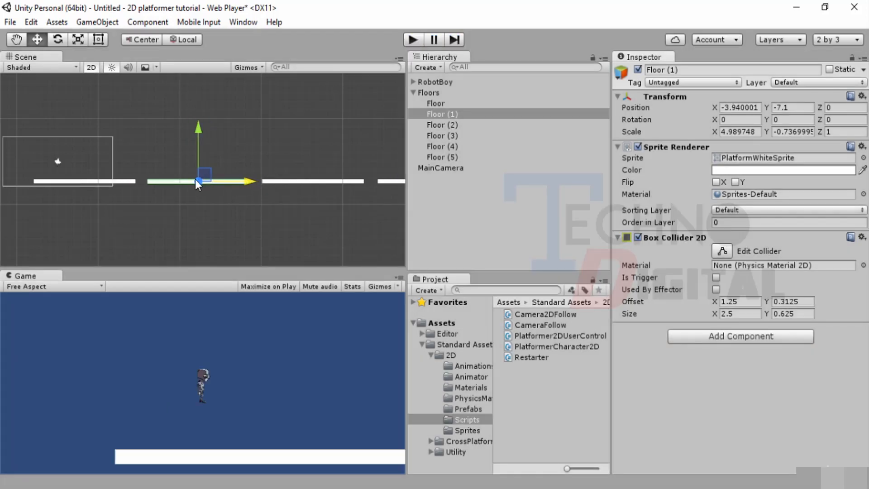
pyautogui.click(754, 108)
pyautogui.click(790, 108)
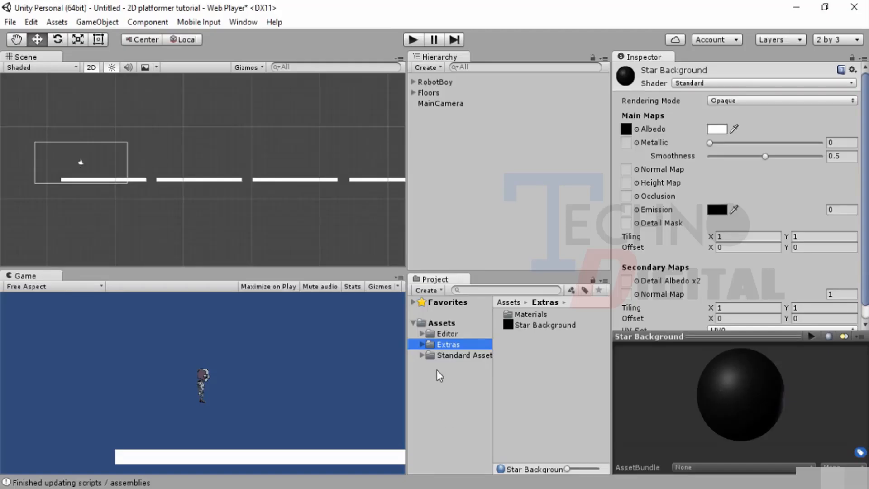
# Examine the Star Background texture in the Extras folder with its preview enlarged.
pyautogui.click(421, 344)
pyautogui.click(421, 333)
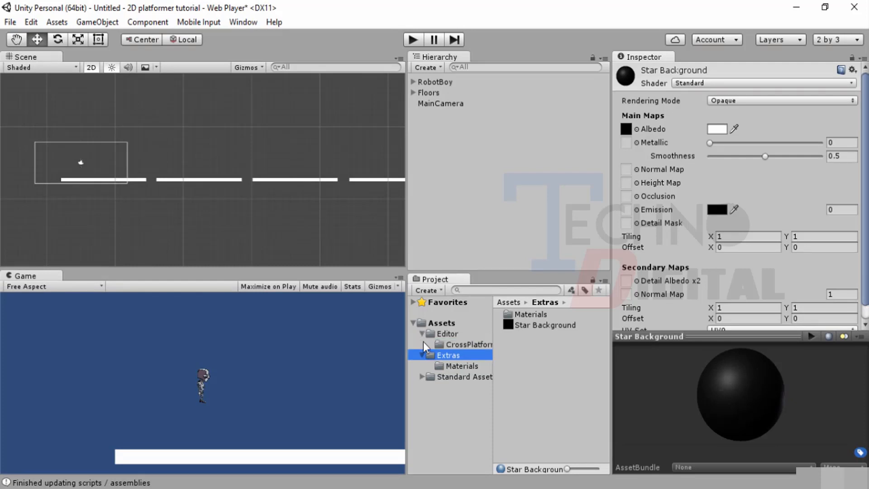
pyautogui.click(420, 333)
pyautogui.click(525, 325)
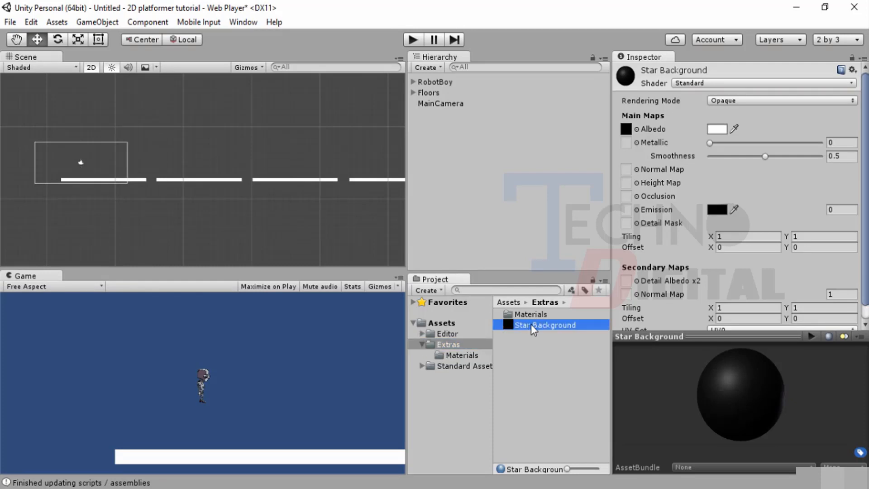
pyautogui.moveTo(708, 336); pyautogui.dragTo(707, 279)
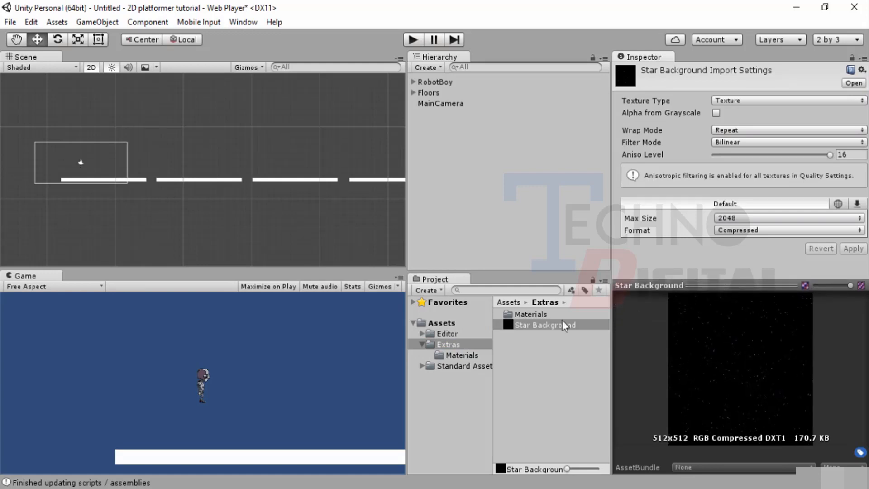
pyautogui.click(422, 344)
pyautogui.click(421, 345)
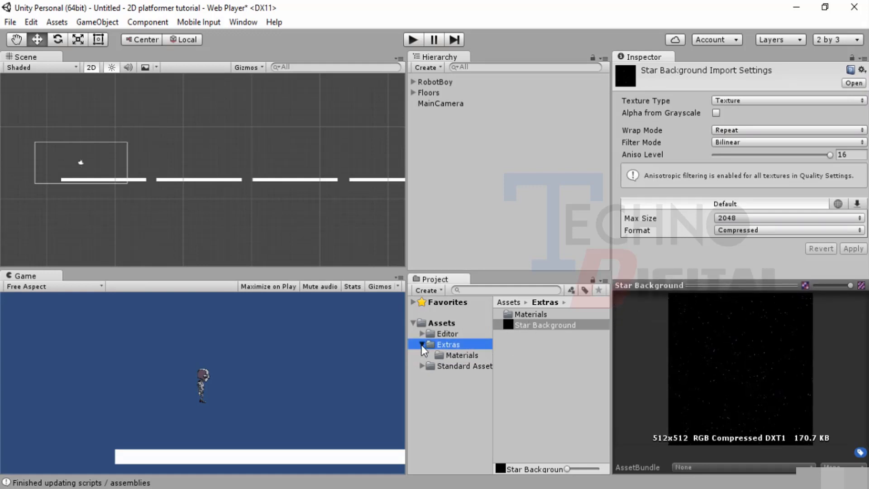
pyautogui.click(422, 345)
pyautogui.click(520, 363)
pyautogui.click(513, 326)
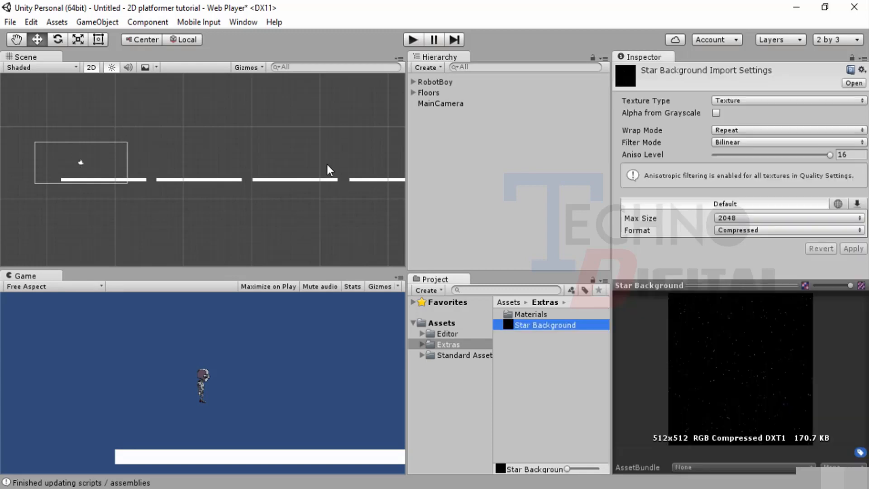
# Create a 3D Quad and move it near the camera's starting area, at about X -15.89, Y -6.27.
pyautogui.click(191, 130)
pyautogui.click(101, 21)
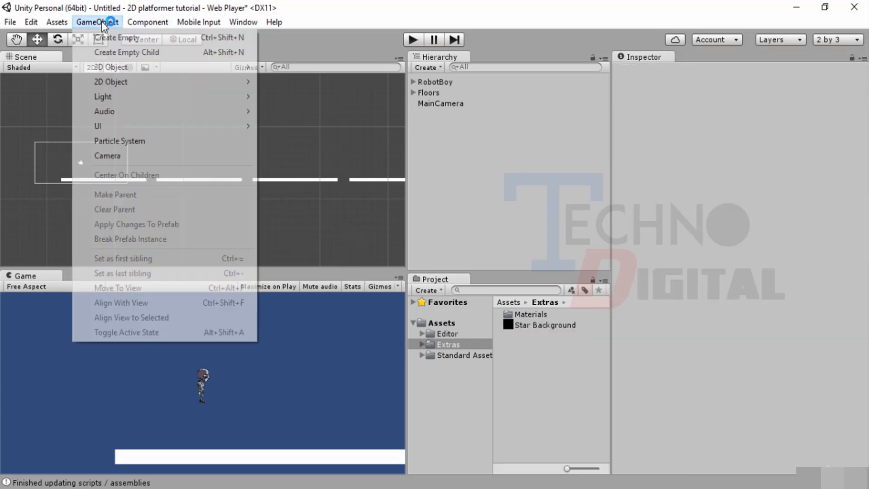
pyautogui.moveTo(148, 64)
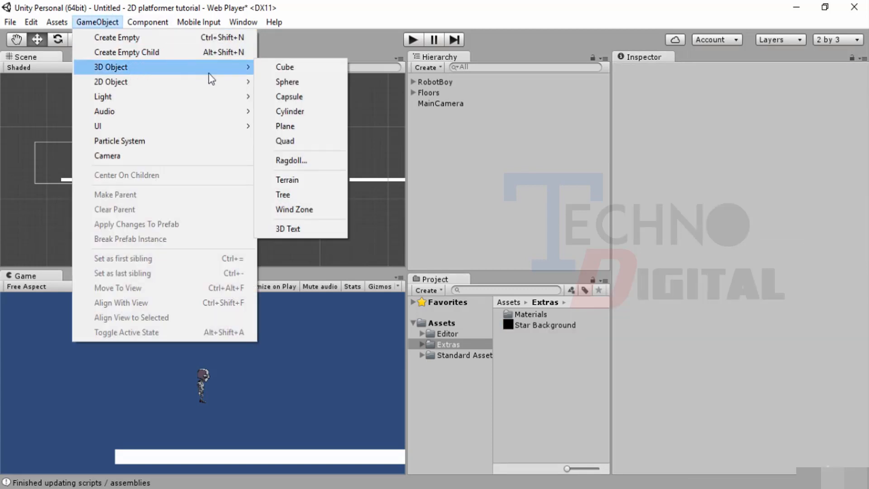
pyautogui.click(293, 142)
pyautogui.moveTo(209, 157); pyautogui.dragTo(84, 165)
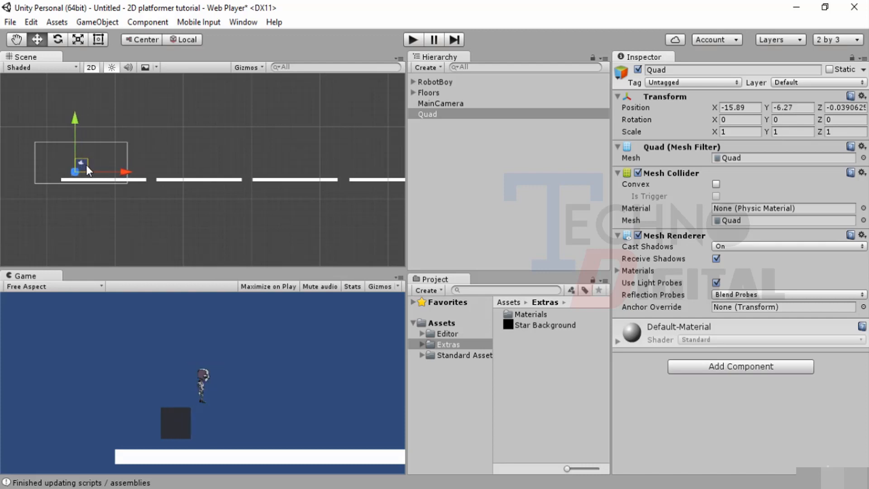
# Scale the Quad to X 14 and Y 6.
pyautogui.click(732, 134)
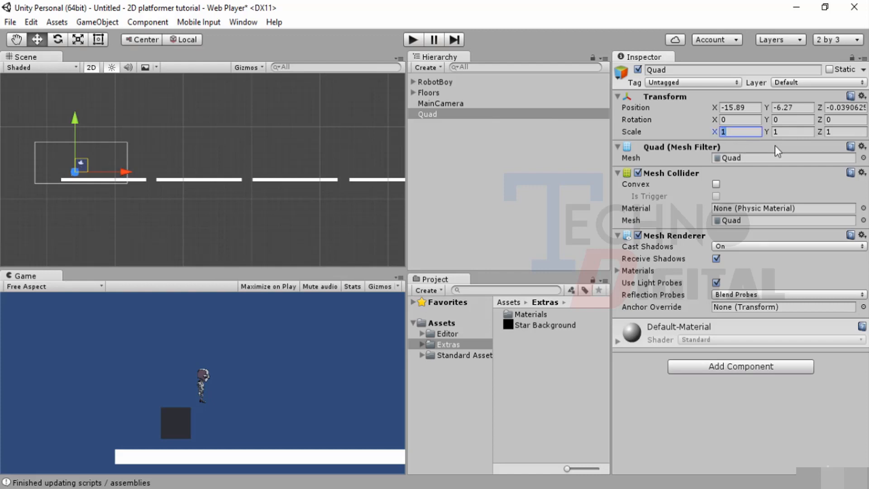
pyautogui.write('14')
pyautogui.press('Tab')
pyautogui.write('6')
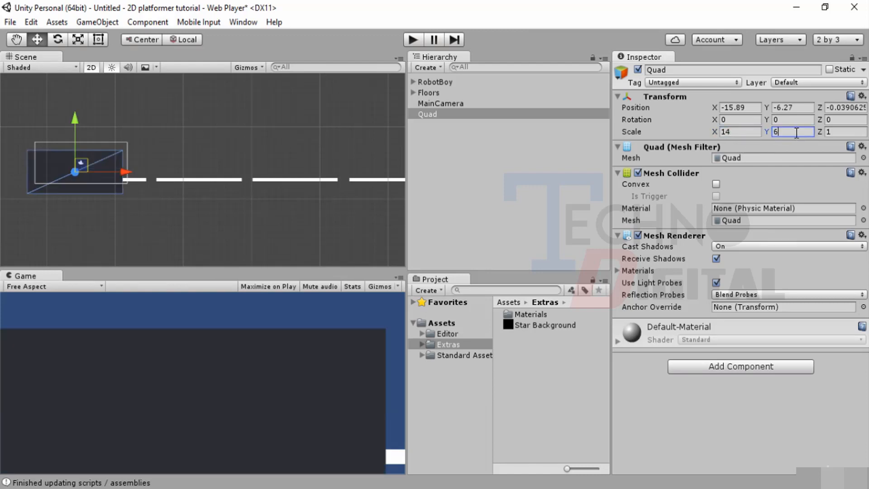
# Set the Quad's position to X -15, Y -5 so it fills the camera frame.
pyautogui.click(795, 108)
pyautogui.write('-5')
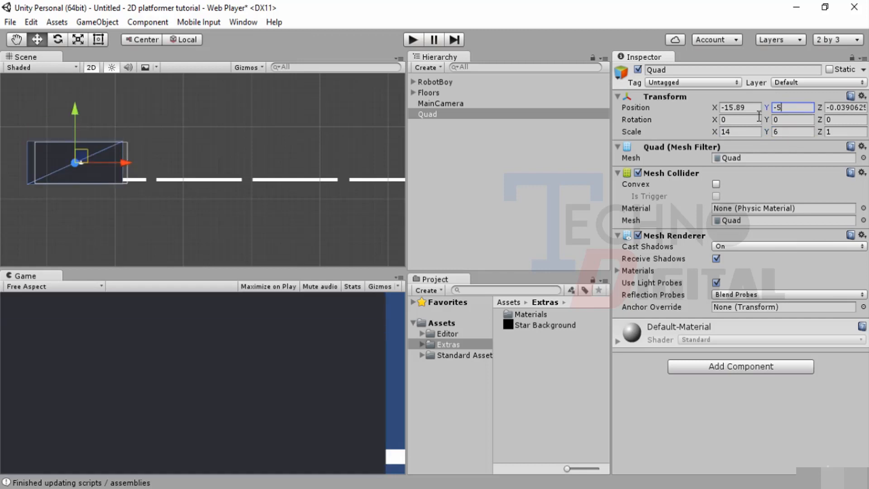
pyautogui.click(755, 112)
pyautogui.write('-1')
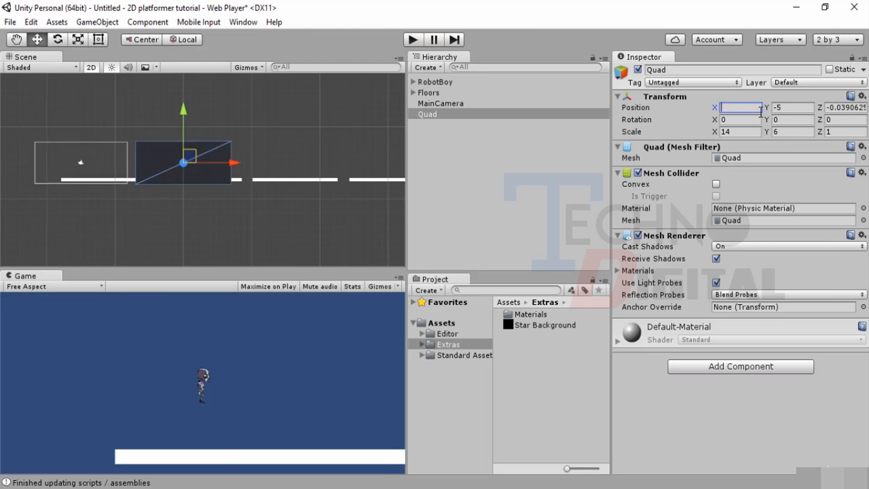
pyautogui.write('5')
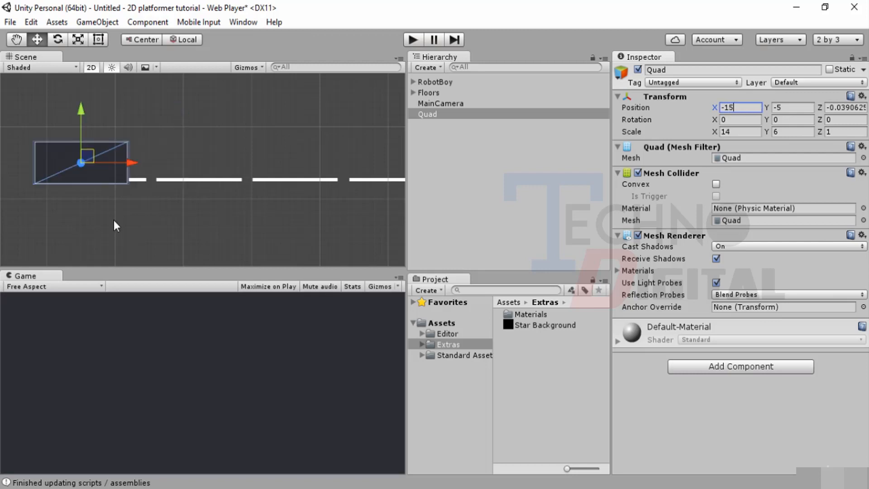
pyautogui.click(274, 151)
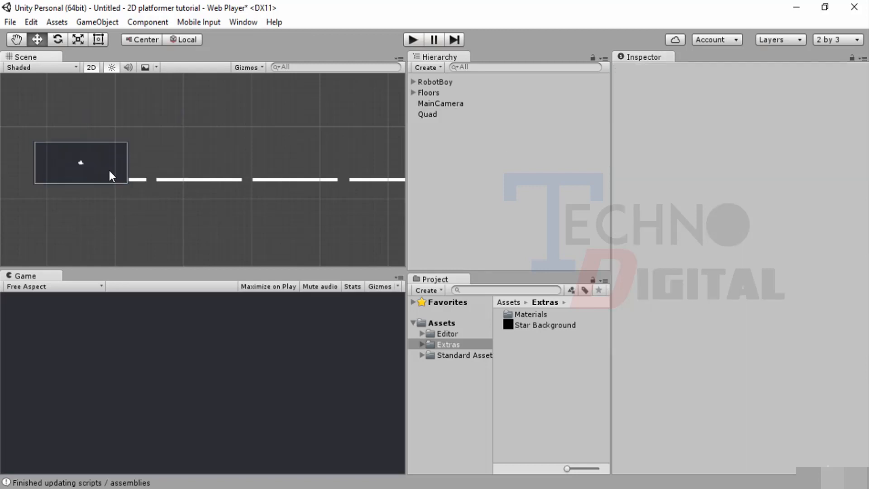
# Add a directional light and move it above the second floor, to about X 4.78, Y -1.29, Z -3.45.
pyautogui.click(430, 115)
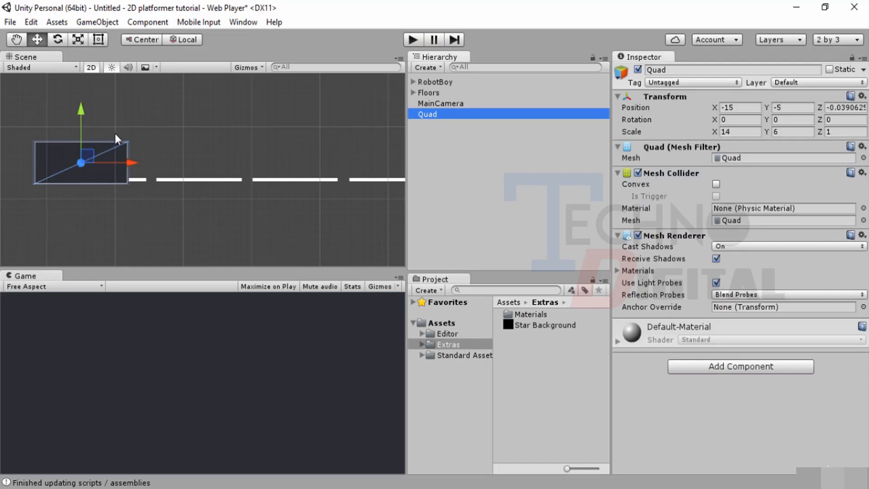
pyautogui.click(108, 23)
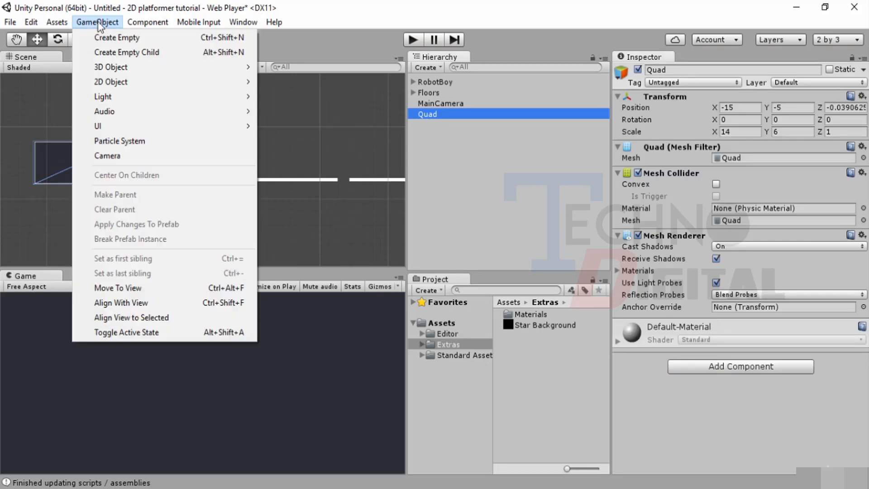
pyautogui.moveTo(213, 96)
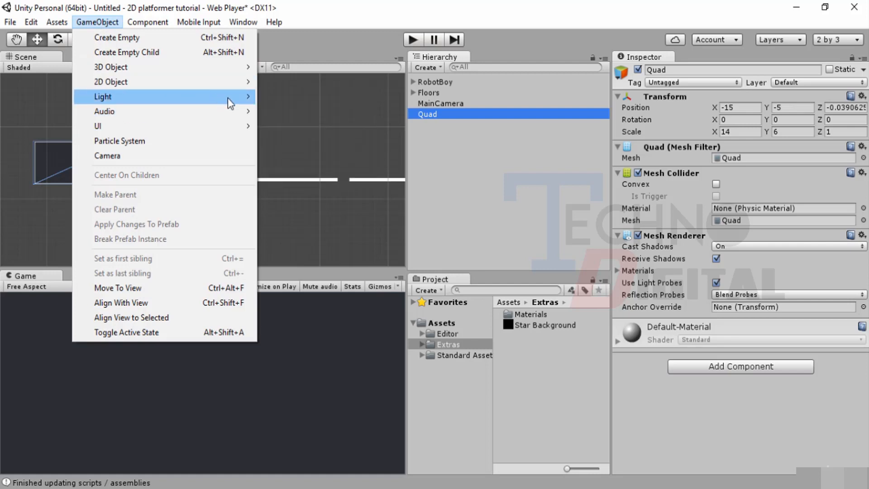
pyautogui.click(280, 97)
pyautogui.click(192, 205)
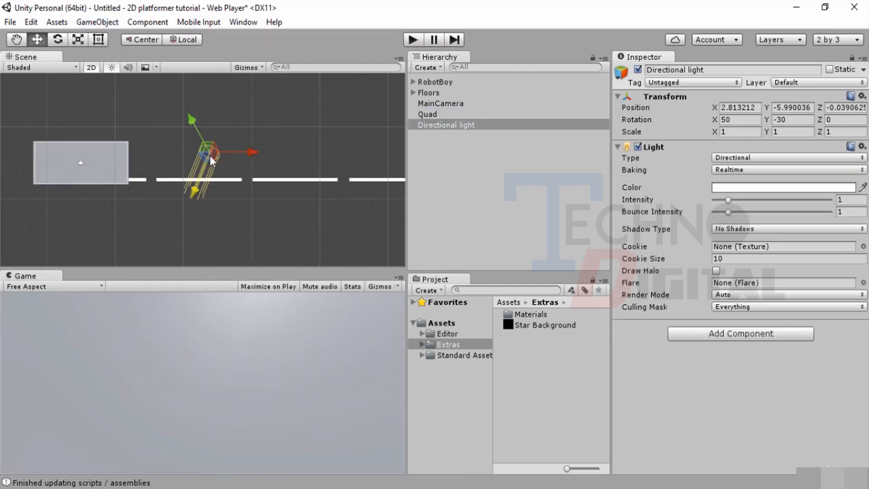
pyautogui.moveTo(191, 178); pyautogui.dragTo(40, 178)
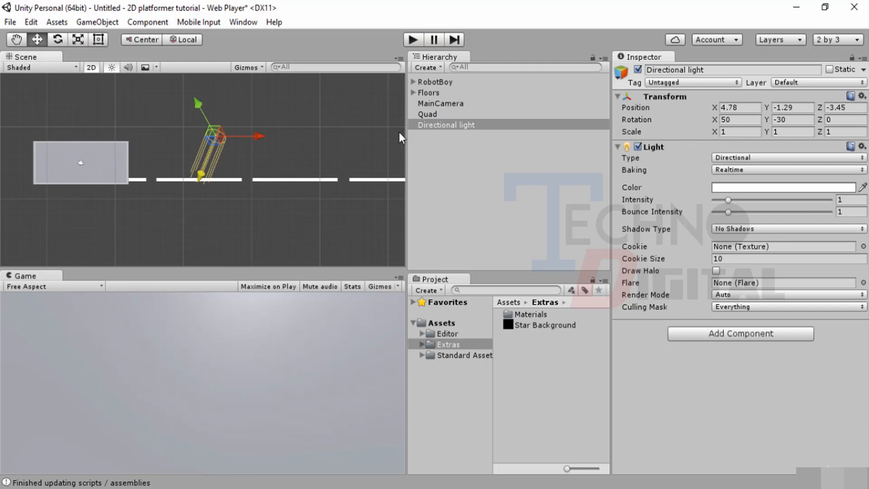
pyautogui.click(433, 115)
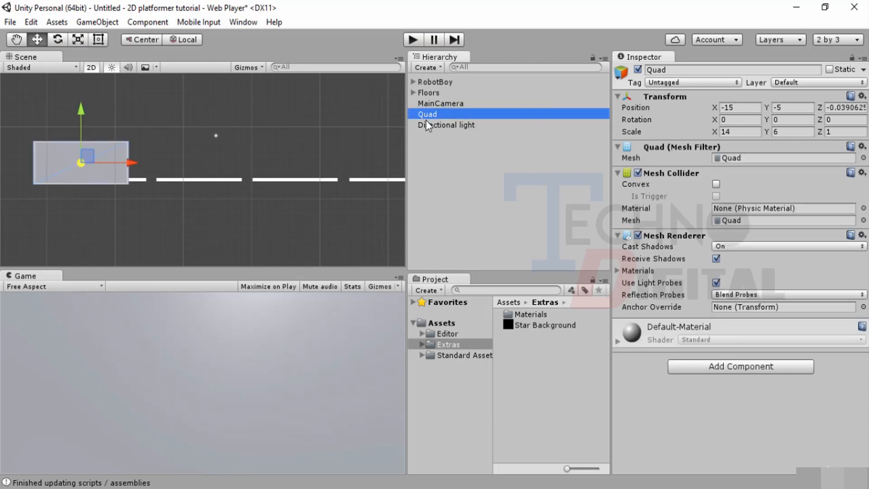
# Set the Quad's Z position to 2 and make it a child of MainCamera.
pyautogui.click(421, 81)
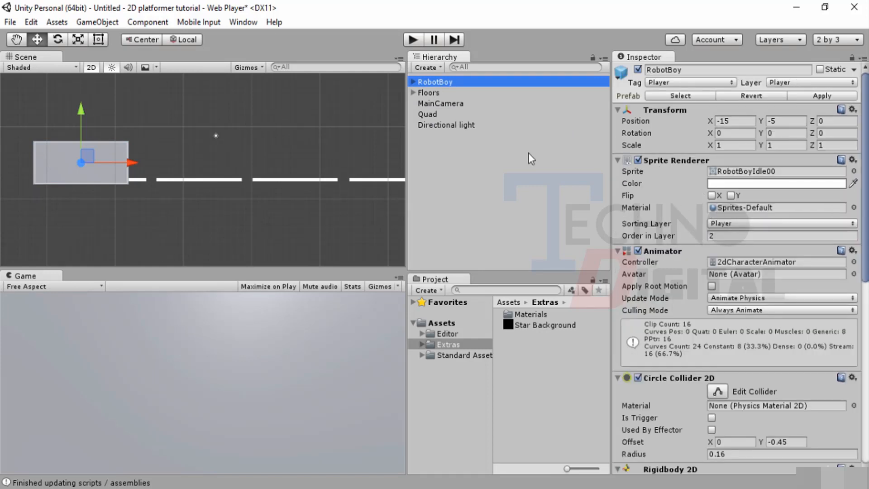
pyautogui.click(453, 114)
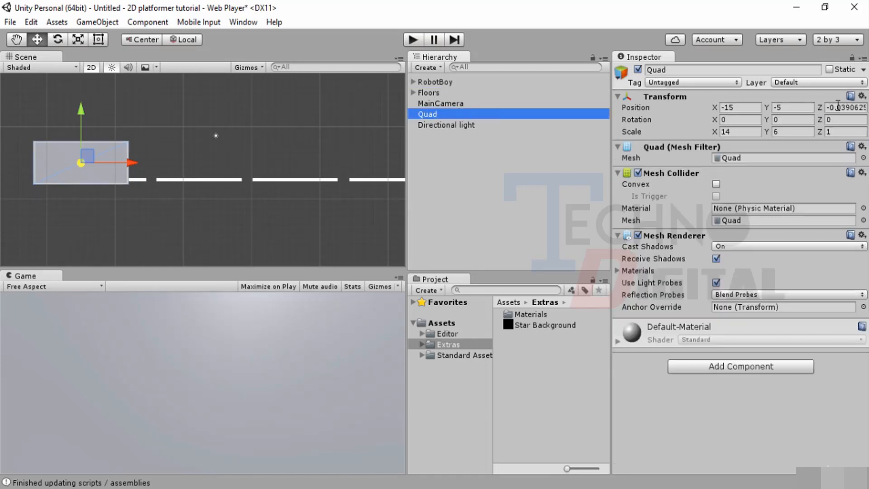
pyautogui.click(846, 107)
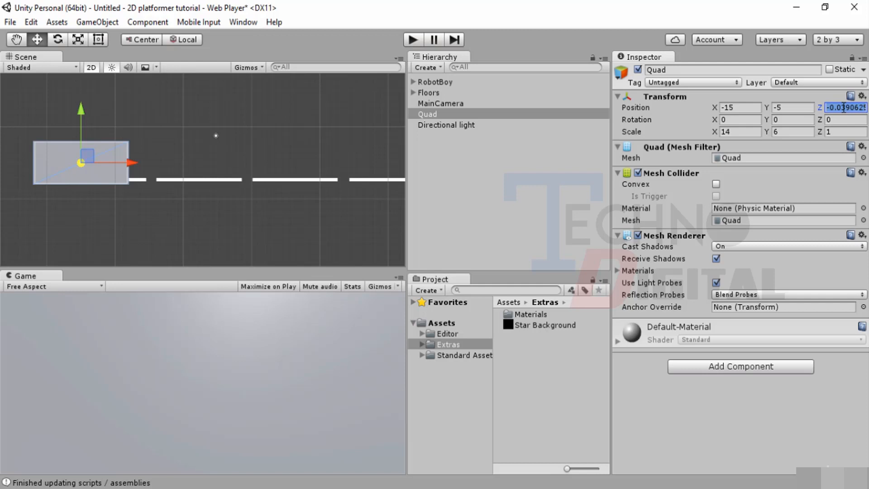
pyautogui.write('2')
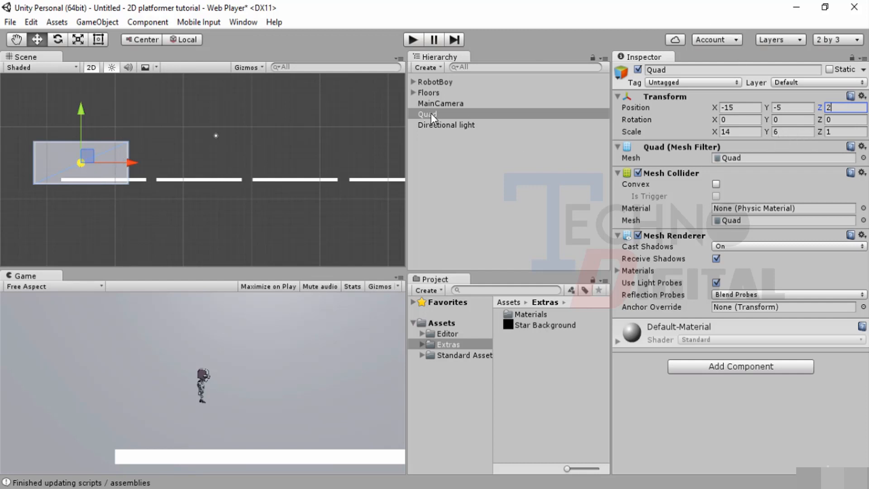
pyautogui.moveTo(431, 113); pyautogui.dragTo(438, 103)
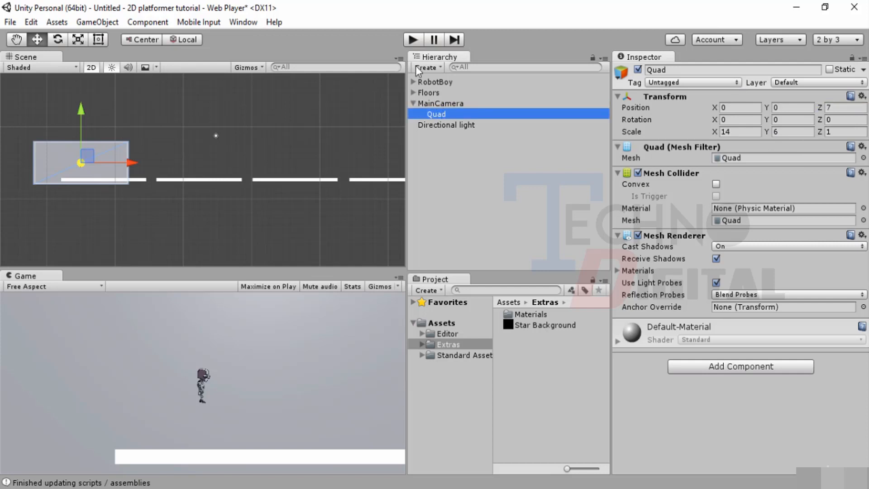
# Play-test the level, running and jumping RobotBoy across the floors to check that the Quad follows the camera.
pyautogui.click(412, 41)
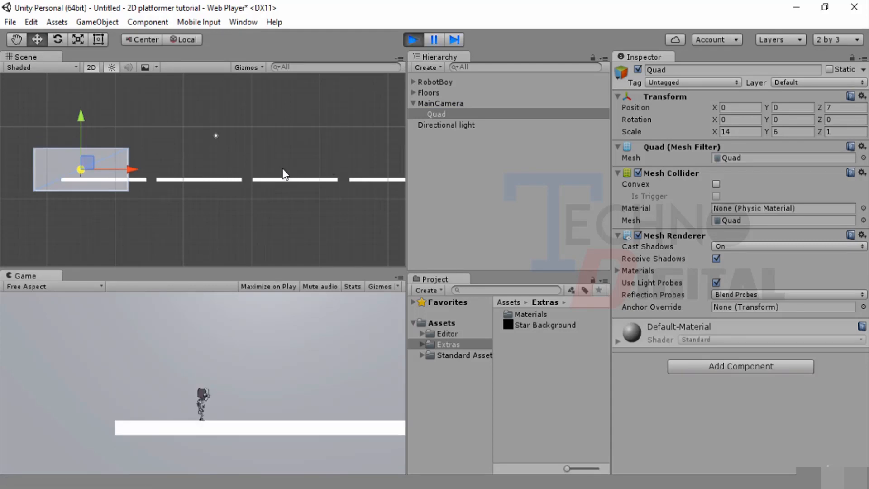
pyautogui.press('Left')
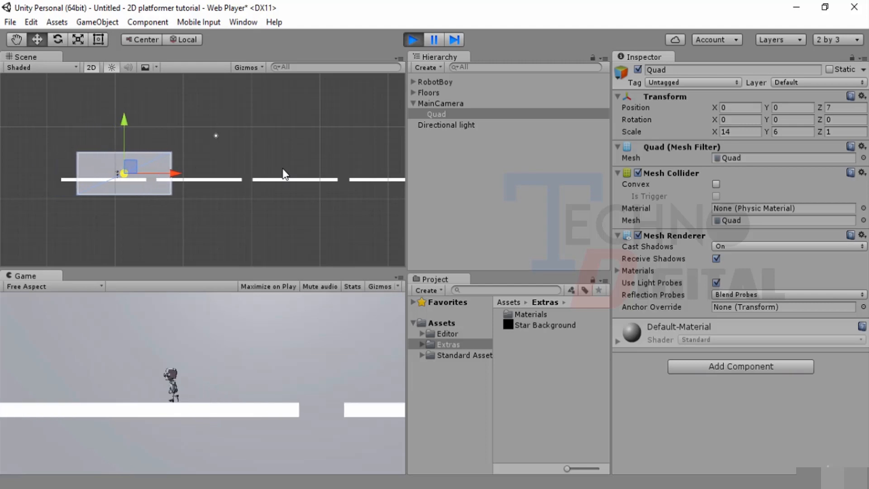
pyautogui.press('Right')
pyautogui.press('space')
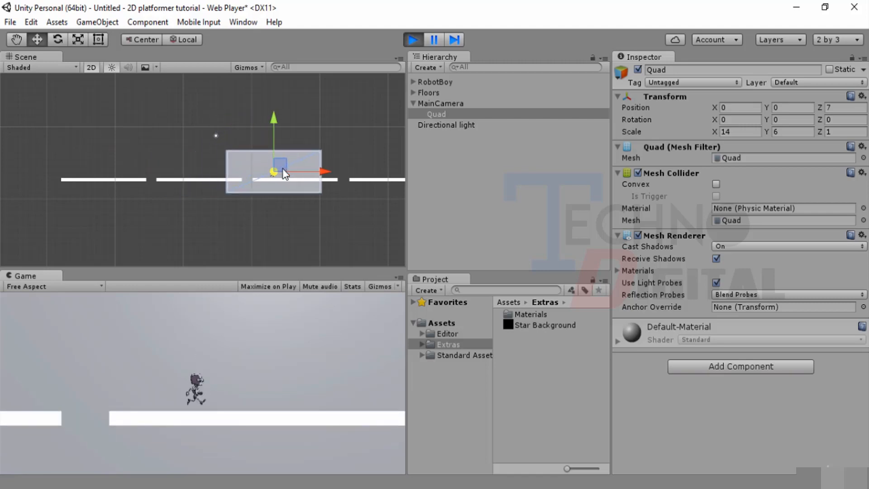
pyautogui.press('space')
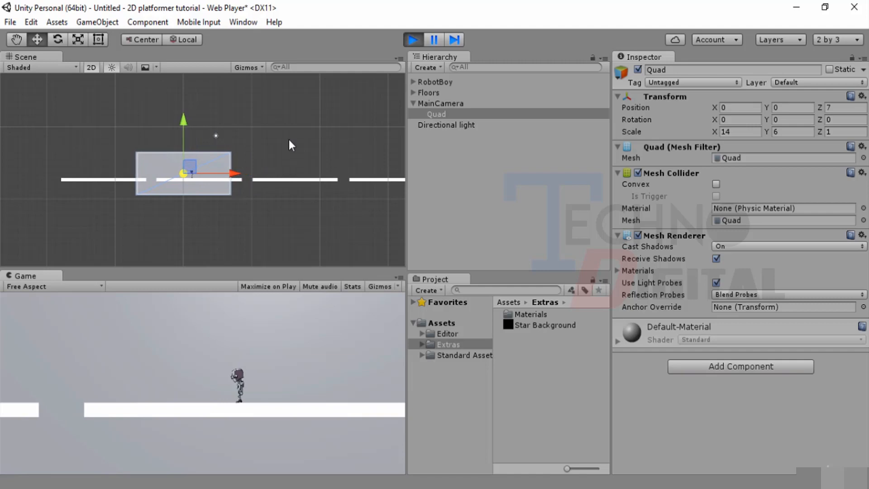
pyautogui.click(409, 40)
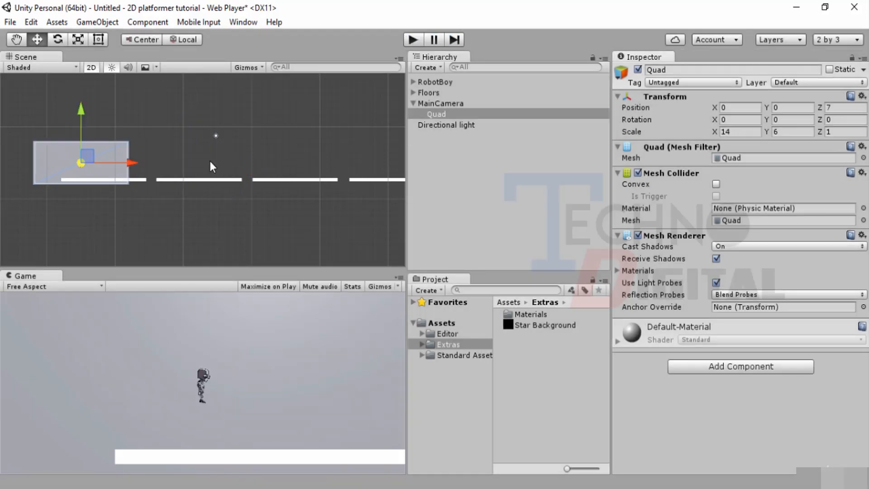
# Delete the Star Background texture and the Materials folder from the Extras folder.
pyautogui.click(216, 135)
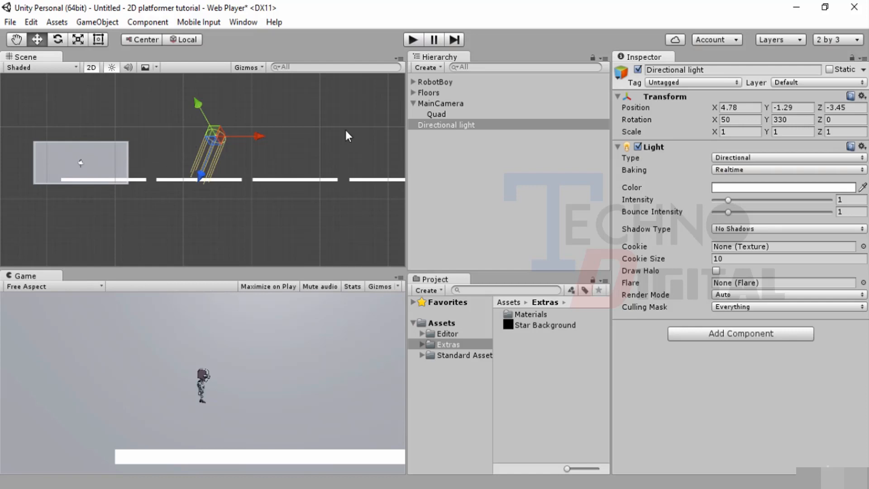
pyautogui.click(435, 113)
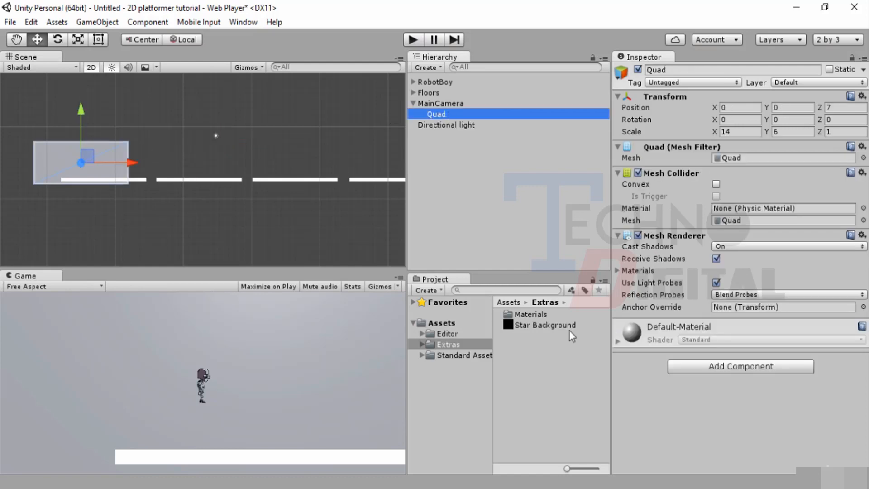
pyautogui.click(556, 324)
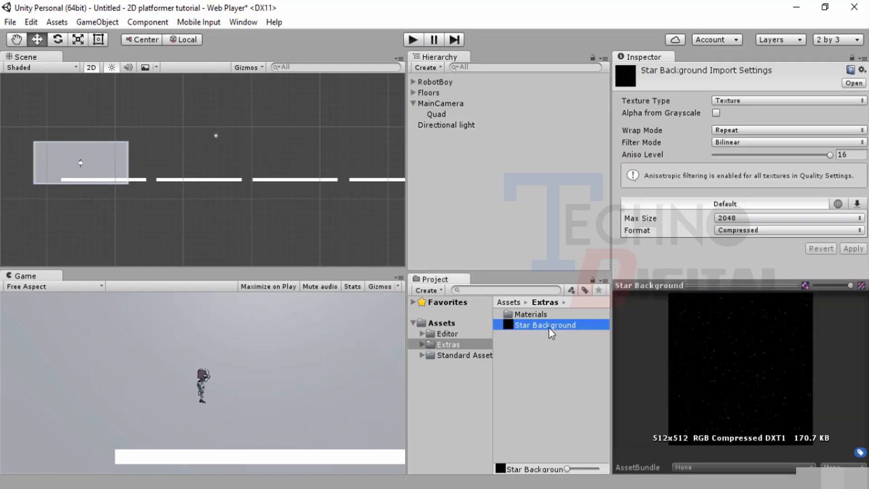
pyautogui.press('Delete')
pyautogui.click(471, 277)
pyautogui.click(529, 316)
pyautogui.press('Delete')
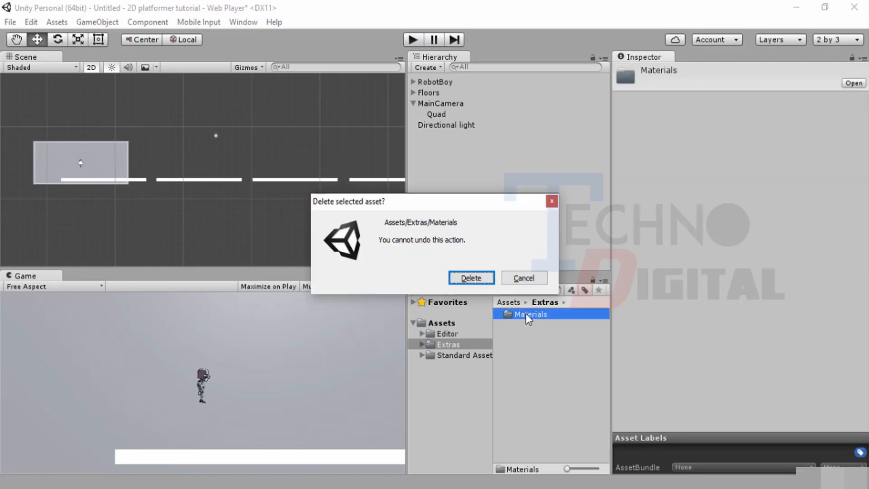
pyautogui.click(488, 278)
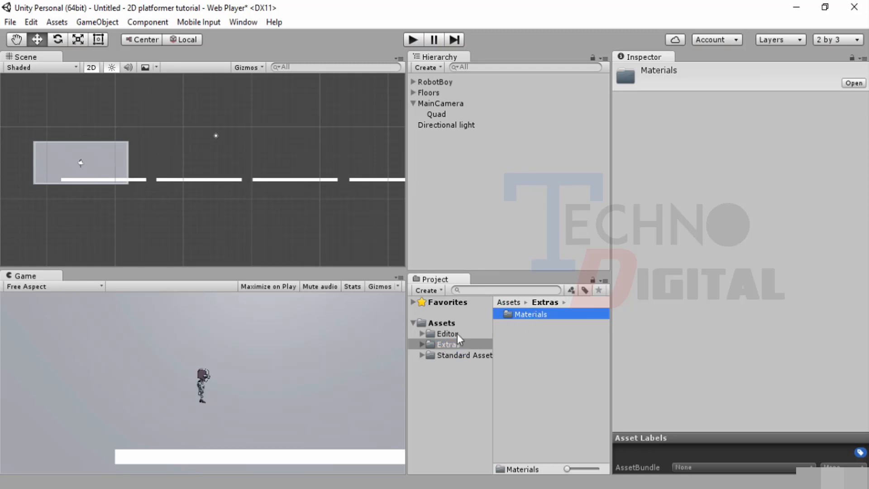
# Import Star Background.png from the Prototype Game1 folder into the Extras folder.
pyautogui.rightClick(508, 334)
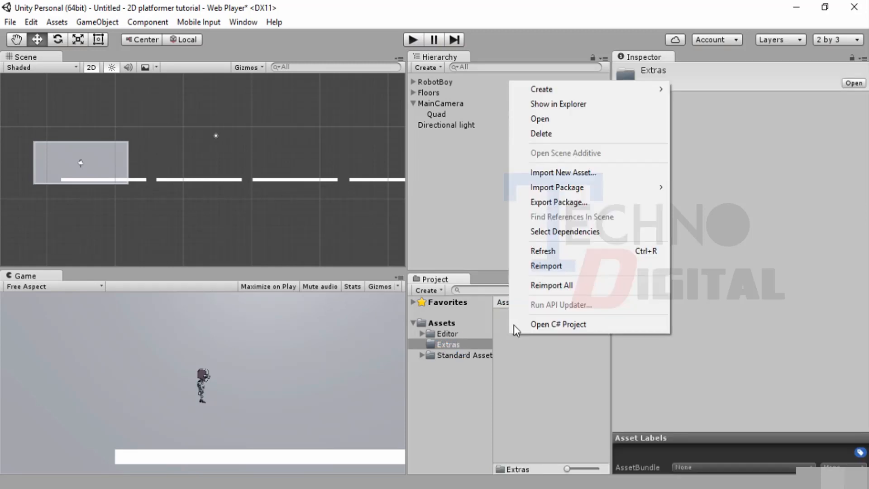
pyautogui.click(580, 178)
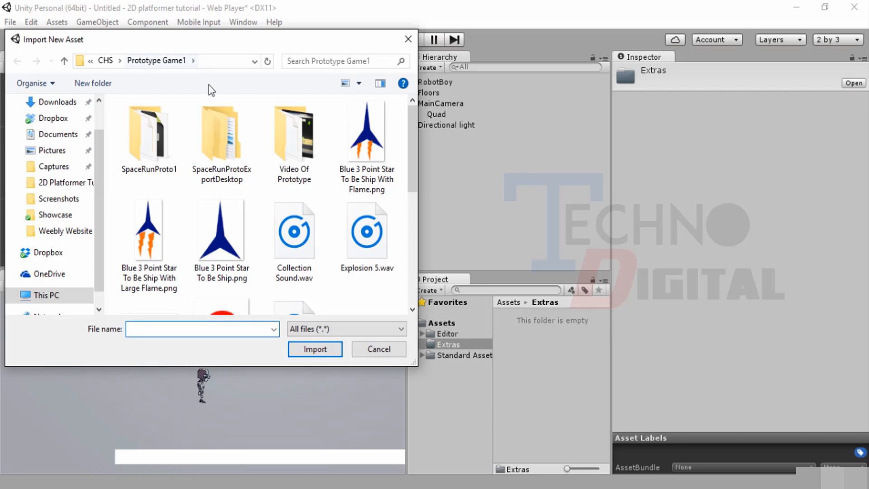
pyautogui.scroll(-5, 267, 188)
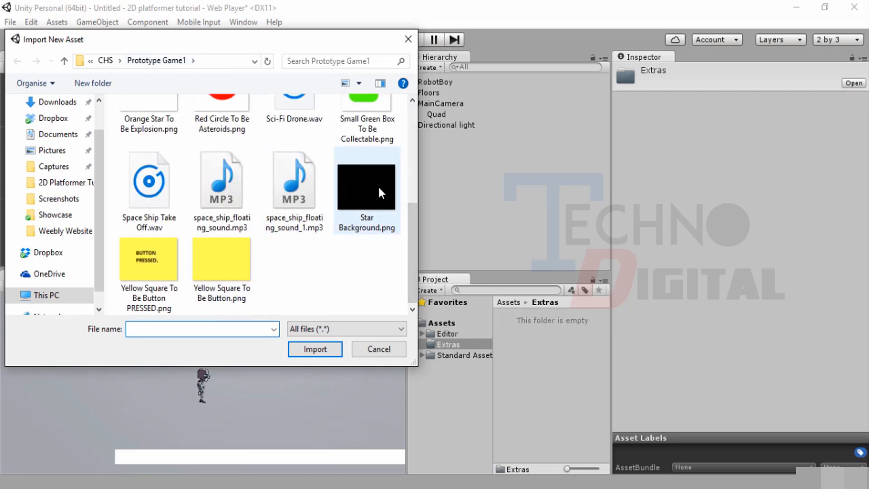
pyautogui.doubleClick(379, 186)
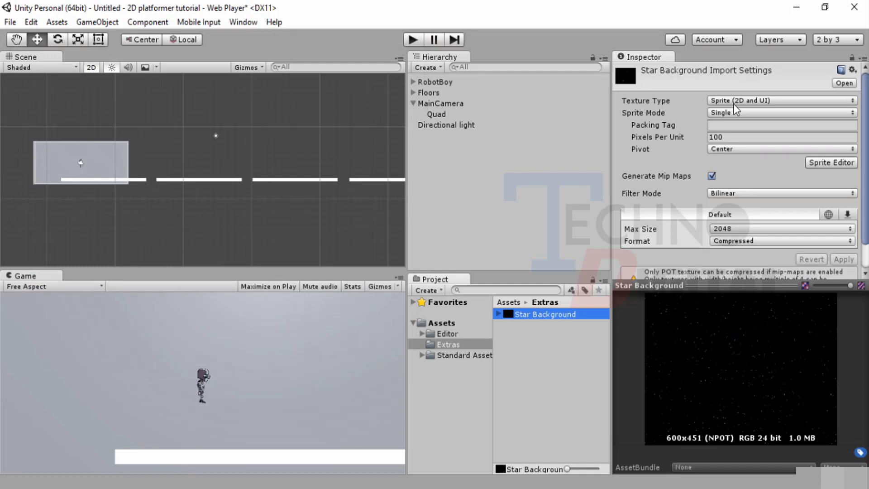
# Set the Star Background's texture type to Texture and its wrap mode to Repeat, and apply the import settings.
pyautogui.click(851, 103)
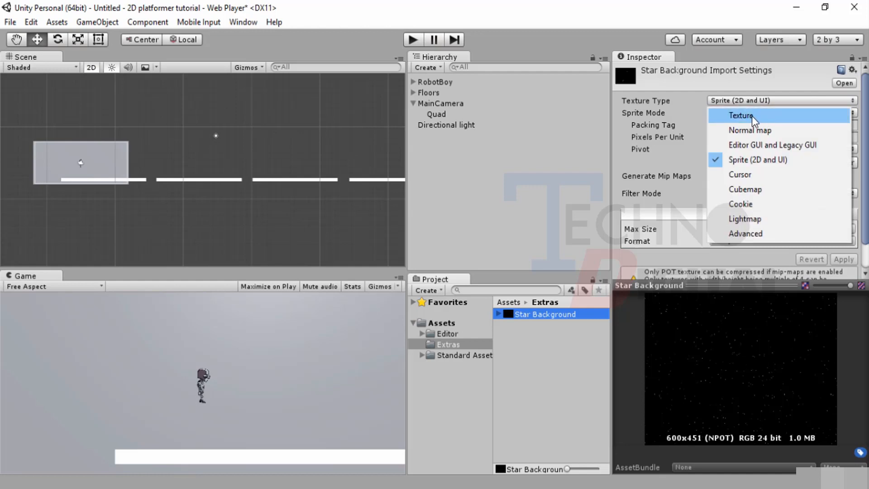
pyautogui.click(753, 116)
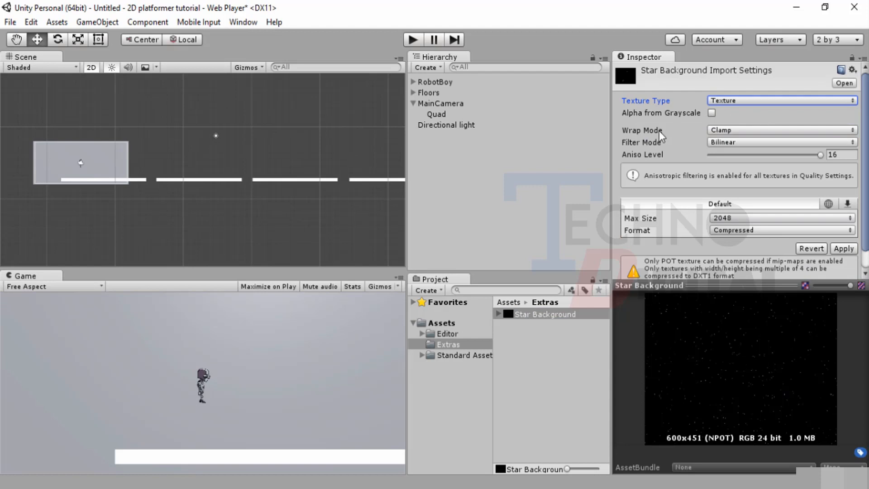
pyautogui.click(737, 129)
pyautogui.click(738, 146)
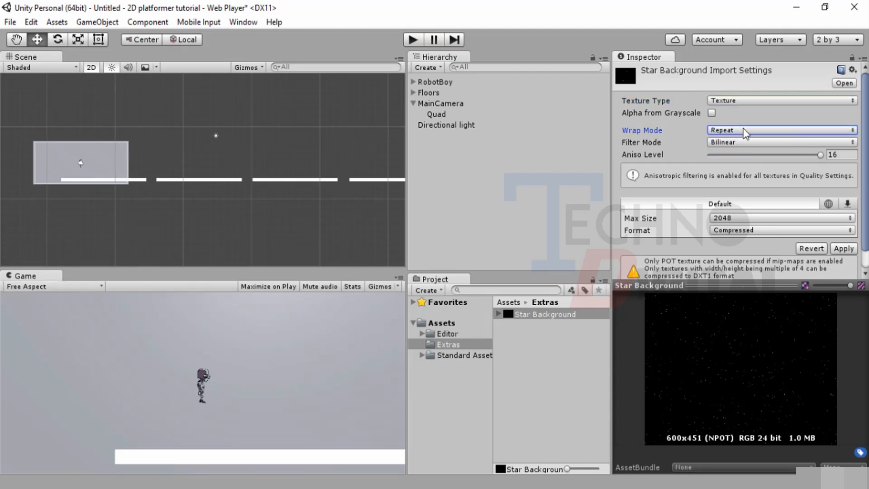
pyautogui.click(517, 175)
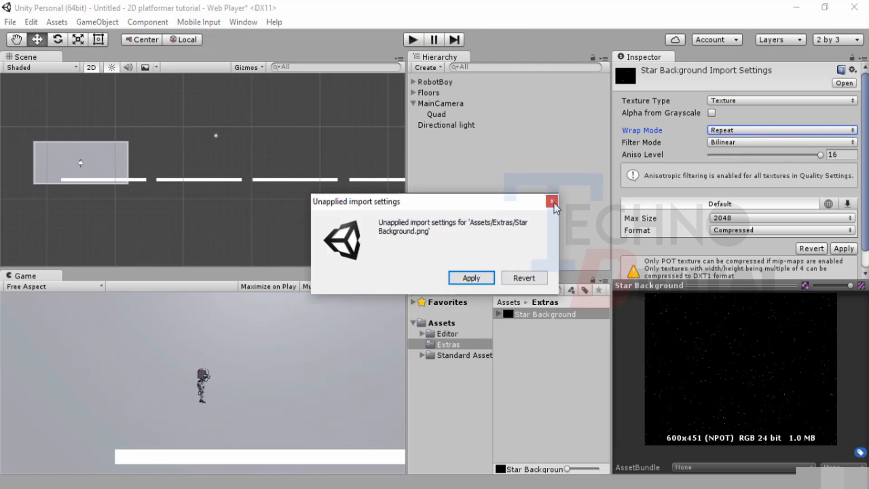
pyautogui.click(473, 278)
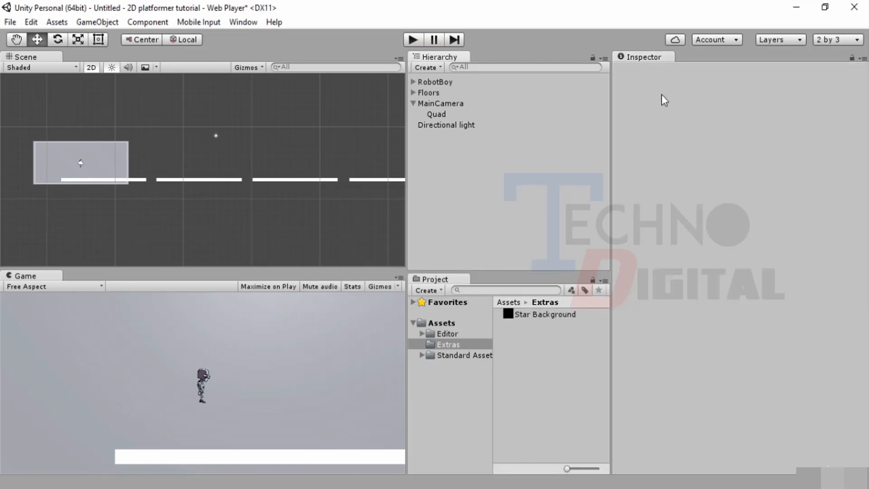
# Apply the Star Background texture to the Quad in the scene.
pyautogui.click(553, 315)
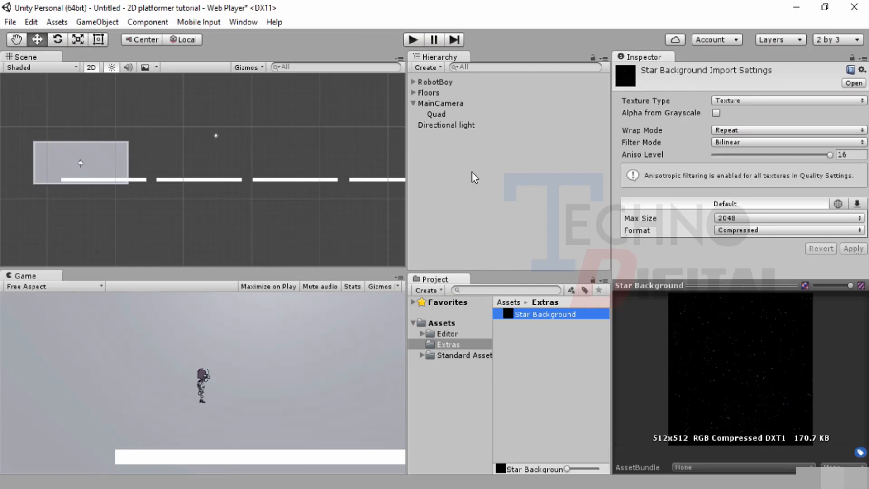
pyautogui.click(438, 114)
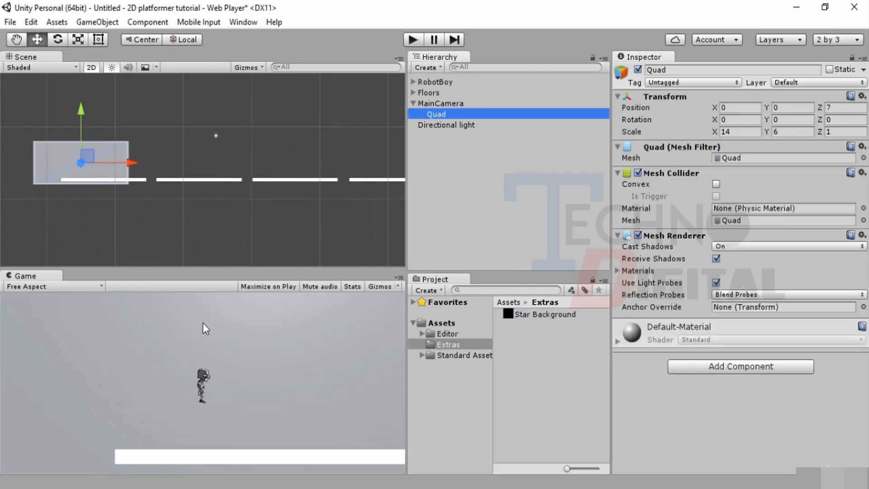
pyautogui.click(539, 316)
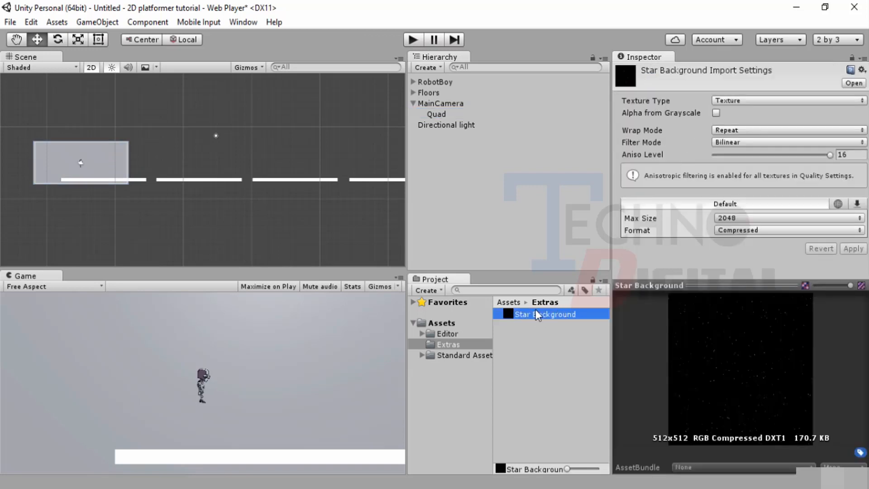
pyautogui.moveTo(522, 313); pyautogui.dragTo(100, 159)
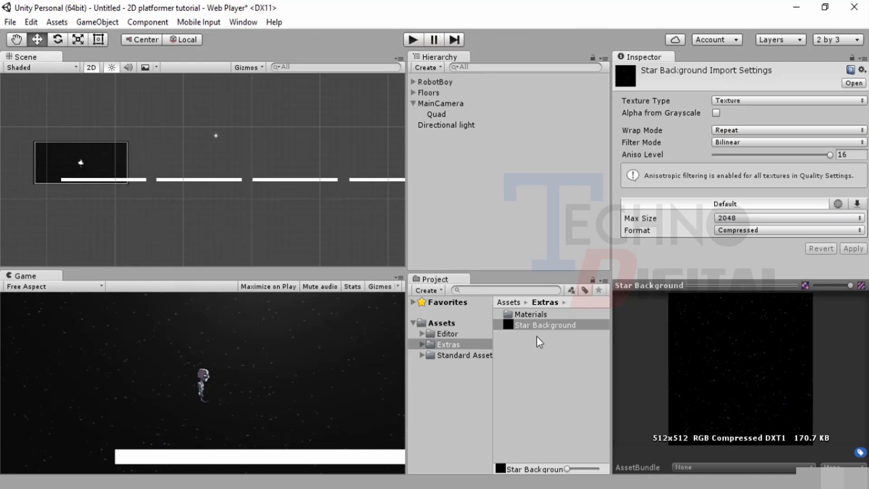
# Play-test the level, running and jumping RobotBoy to the fourth floor to check the star background behind him.
pyautogui.click(411, 43)
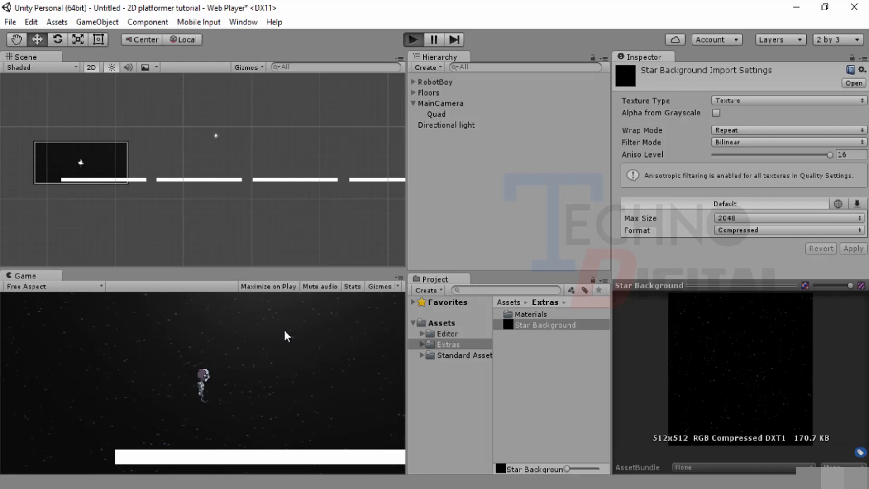
pyautogui.press('Right')
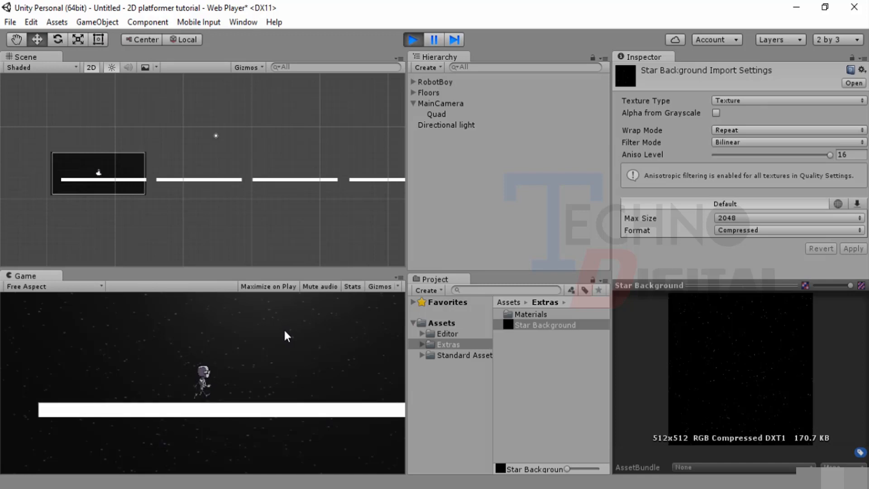
pyautogui.press('space')
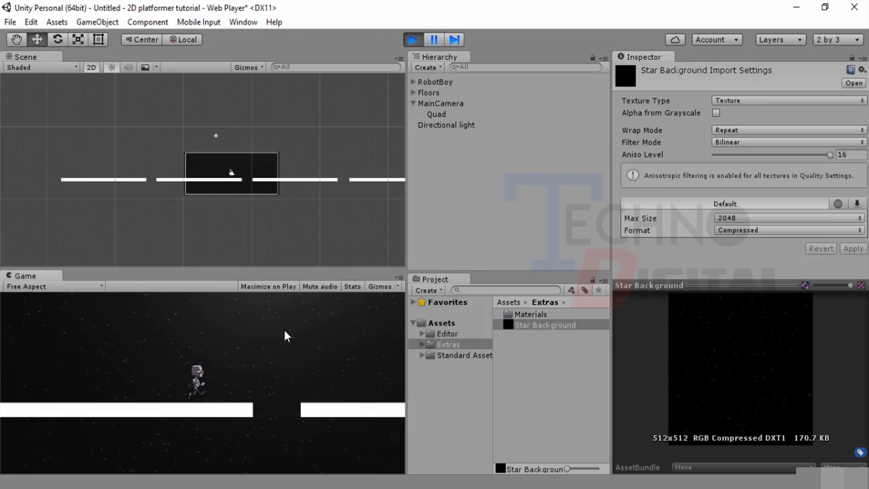
pyautogui.press('space')
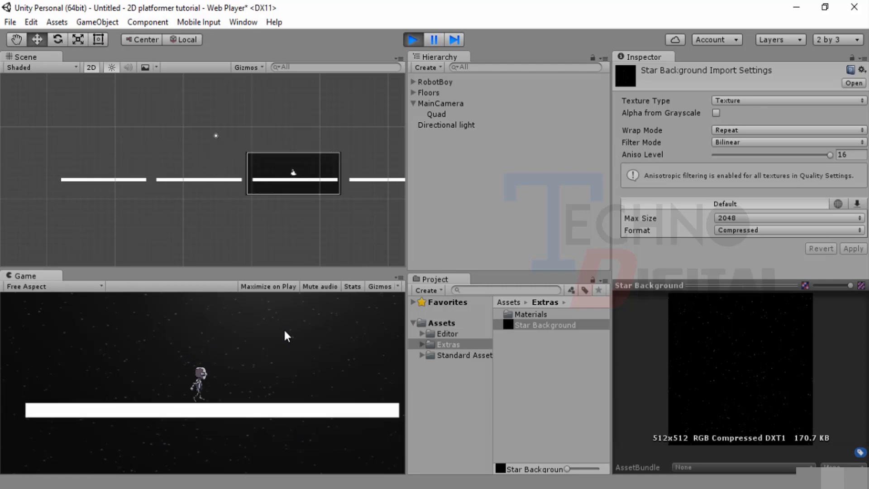
pyautogui.press('space')
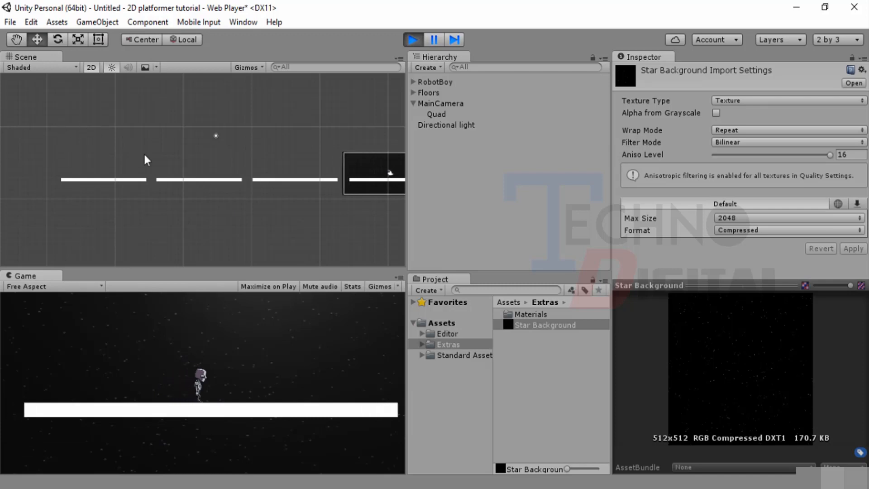
pyautogui.moveTo(372, 175); pyautogui.dragTo(335, 168, button='middle')
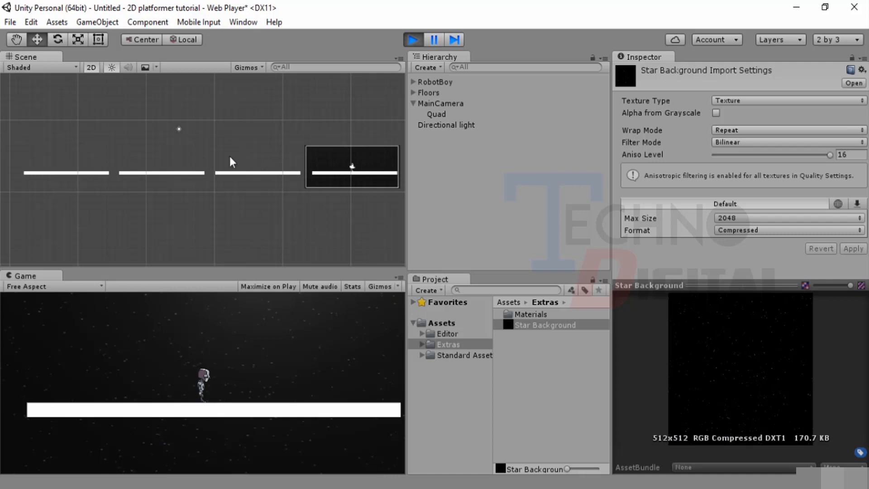
pyautogui.click(419, 38)
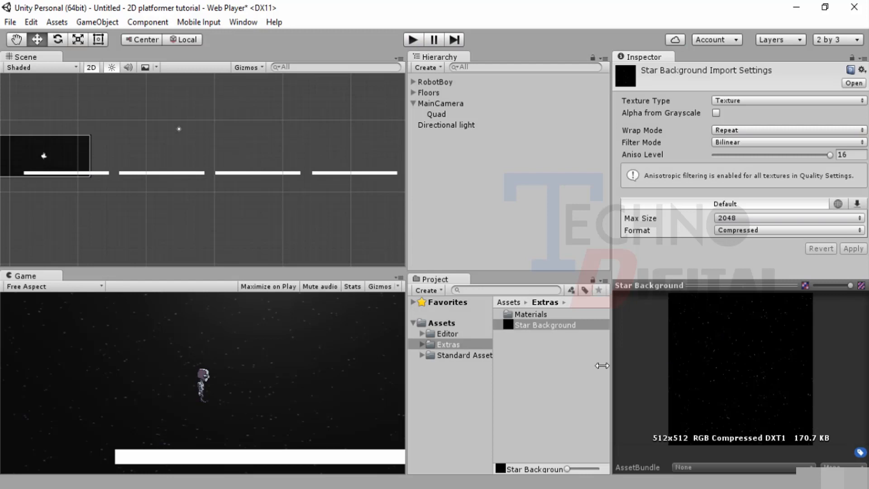
# Inspect the Star Background material in the Extras Materials folder and the Quad that uses it.
pyautogui.doubleClick(512, 314)
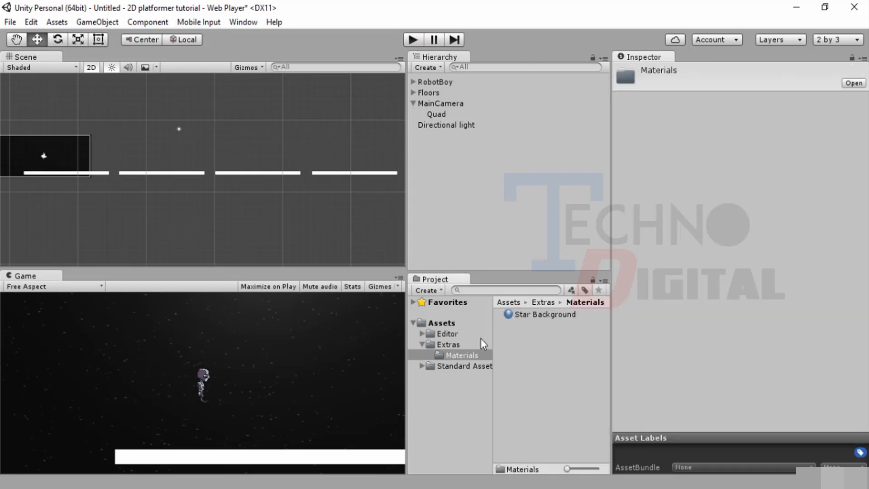
pyautogui.click(448, 345)
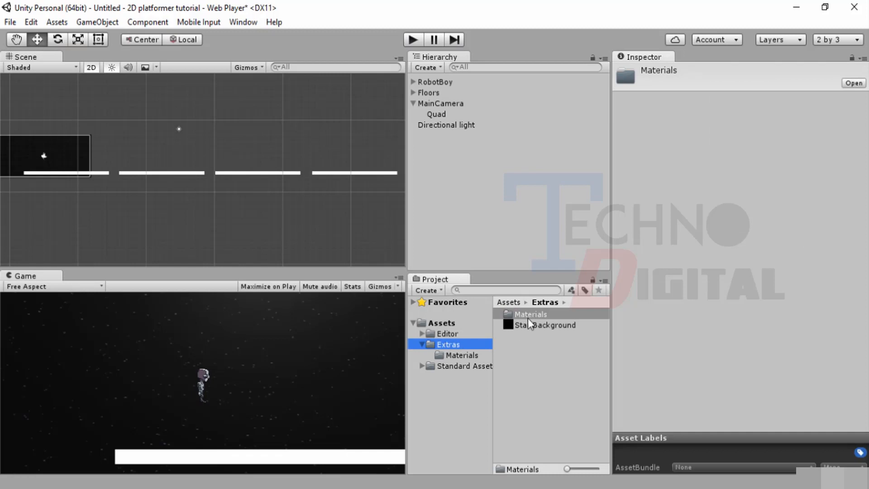
pyautogui.doubleClick(517, 314)
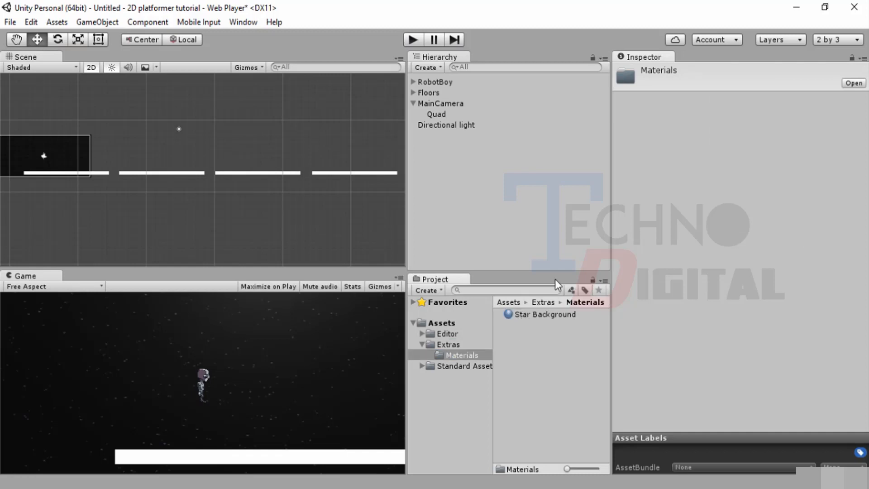
pyautogui.click(525, 313)
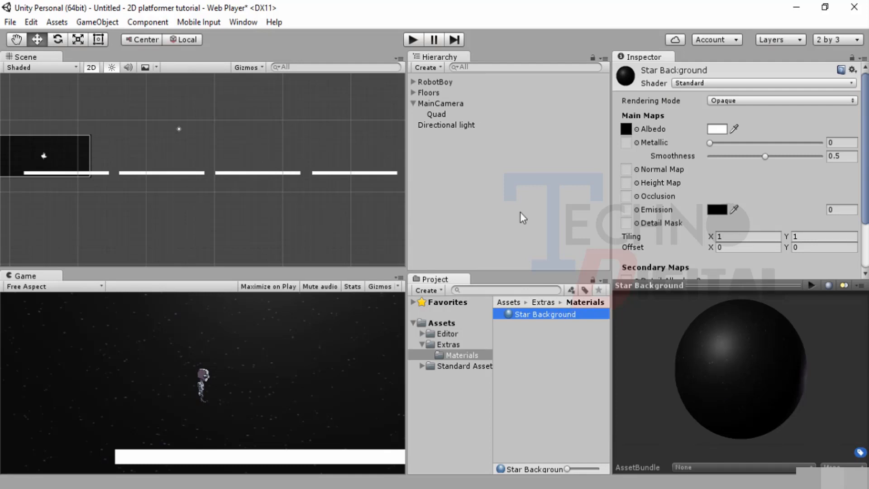
pyautogui.click(436, 114)
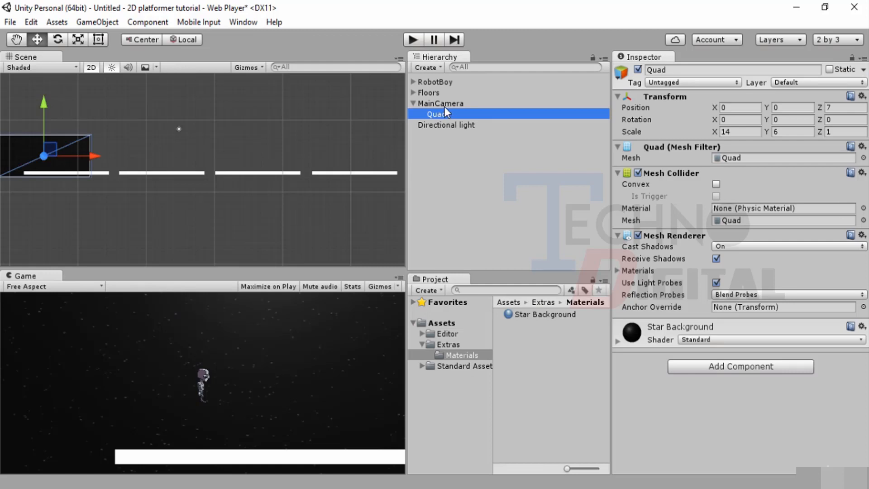
# Try Metallic 0.615 and Smoothness 0.069 on the Star Background material, and undo both changes.
pyautogui.click(457, 345)
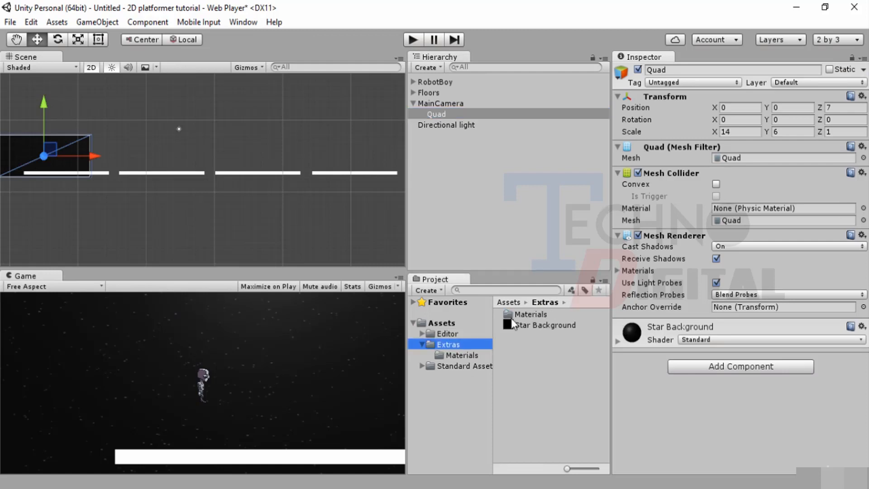
pyautogui.click(542, 325)
pyautogui.click(541, 314)
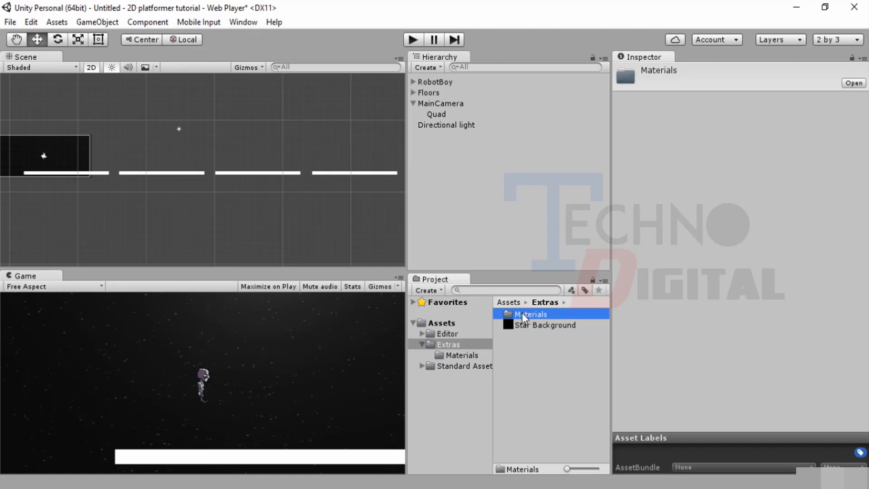
pyautogui.doubleClick(522, 313)
pyautogui.click(523, 313)
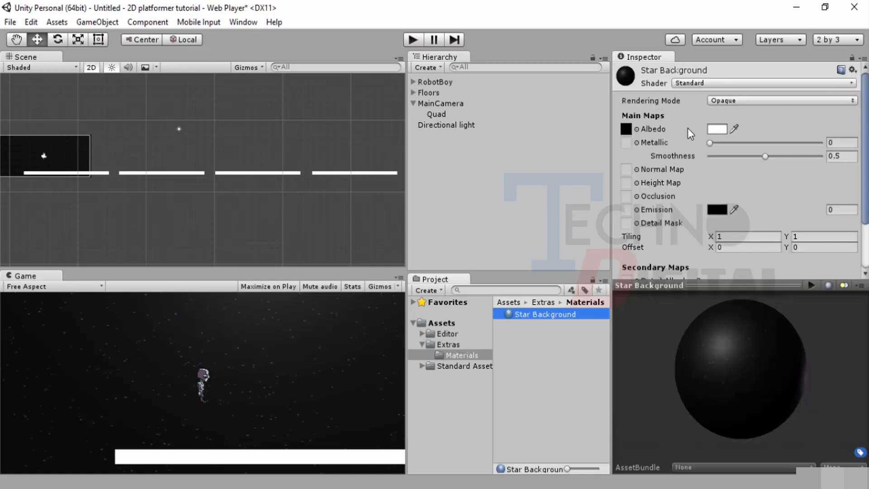
pyautogui.scroll(-3, 667, 156)
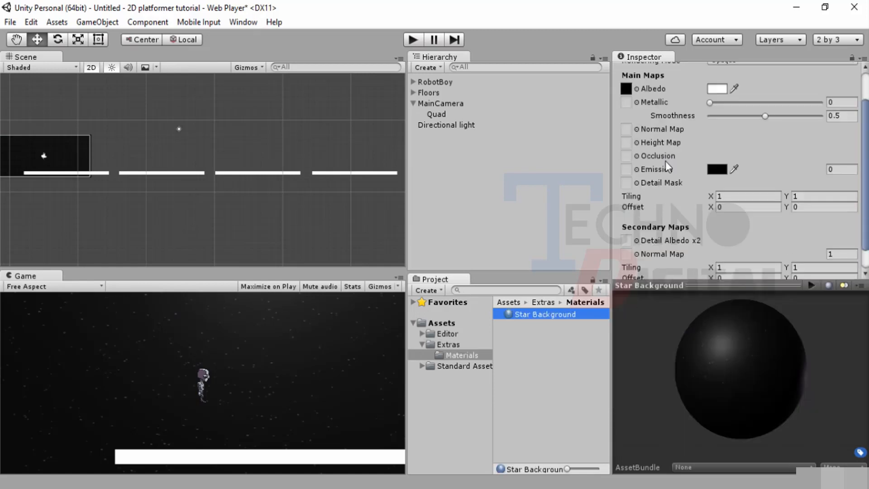
pyautogui.click(710, 103)
pyautogui.moveTo(714, 103)
pyautogui.mouseDown()
pyautogui.moveTo(773, 110)
pyautogui.moveTo(757, 103)
pyautogui.moveTo(776, 110)
pyautogui.moveTo(769, 119)
pyautogui.moveTo(811, 127)
pyautogui.moveTo(820, 120)
pyautogui.moveTo(709, 113)
pyautogui.moveTo(751, 110)
pyautogui.moveTo(722, 110)
pyautogui.mouseUp()
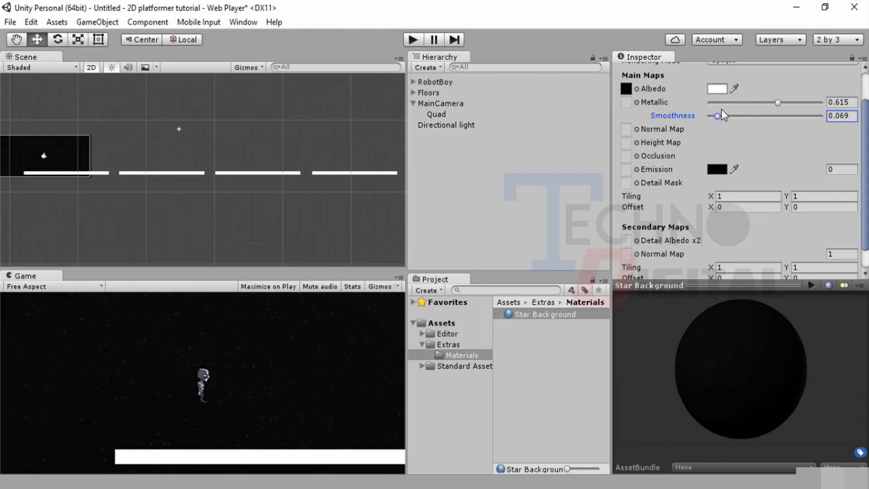
pyautogui.scroll(-2, 689, 197)
pyautogui.scroll(5, 689, 196)
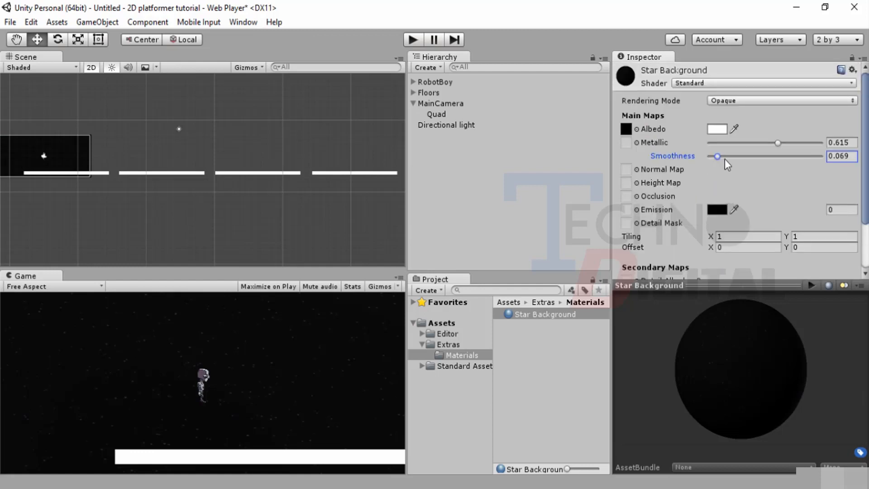
pyautogui.hotkey('ctrl', 'z')
pyautogui.hotkey('ctrl', 'z')
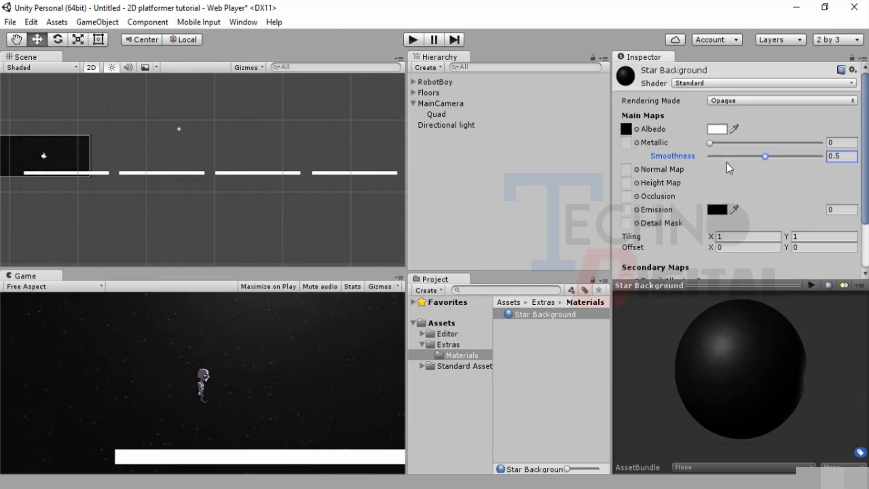
# Try out the Directional light's intensity, ending at 1.
pyautogui.click(452, 125)
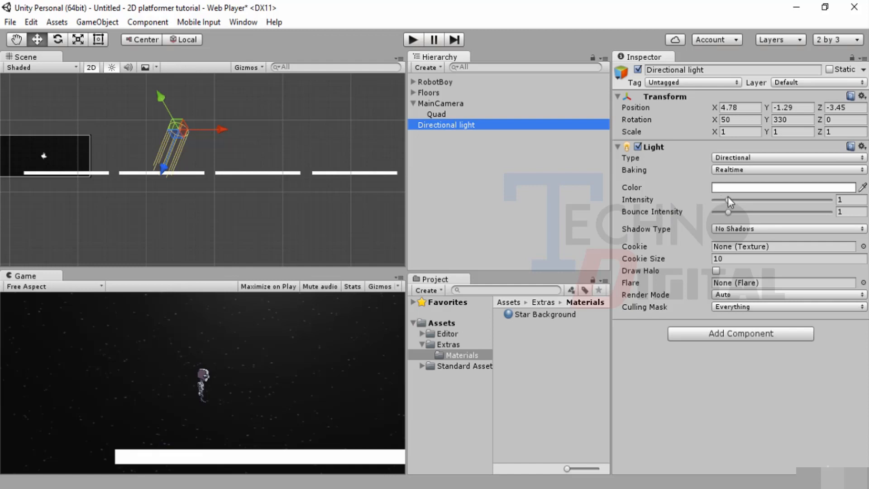
pyautogui.moveTo(728, 199)
pyautogui.mouseDown()
pyautogui.moveTo(765, 203)
pyautogui.moveTo(713, 211)
pyautogui.moveTo(841, 202)
pyautogui.moveTo(727, 200)
pyautogui.mouseUp()
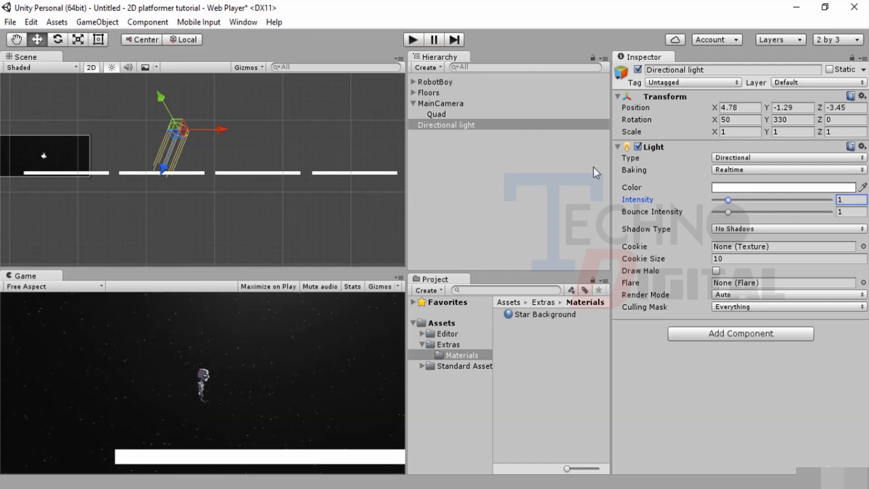
# Rename the Quad under MainCamera as Background.
pyautogui.click(437, 114)
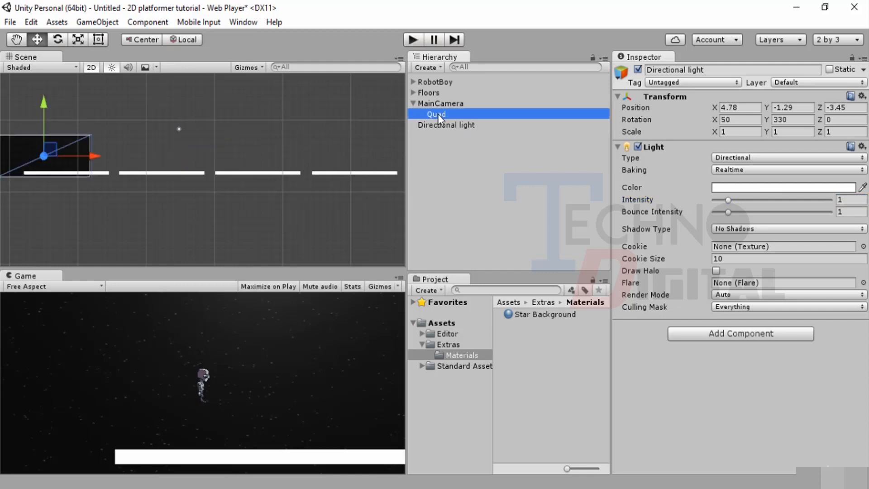
pyautogui.click(673, 69)
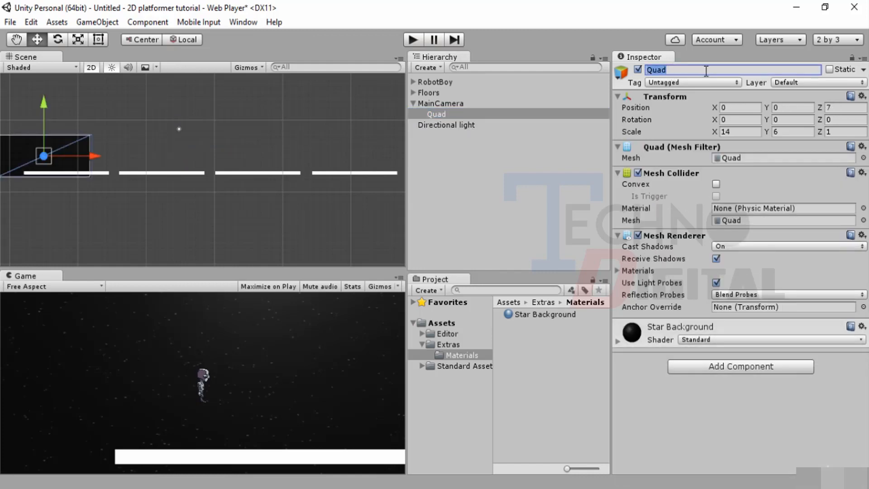
pyautogui.write('Background')
pyautogui.press('Return')
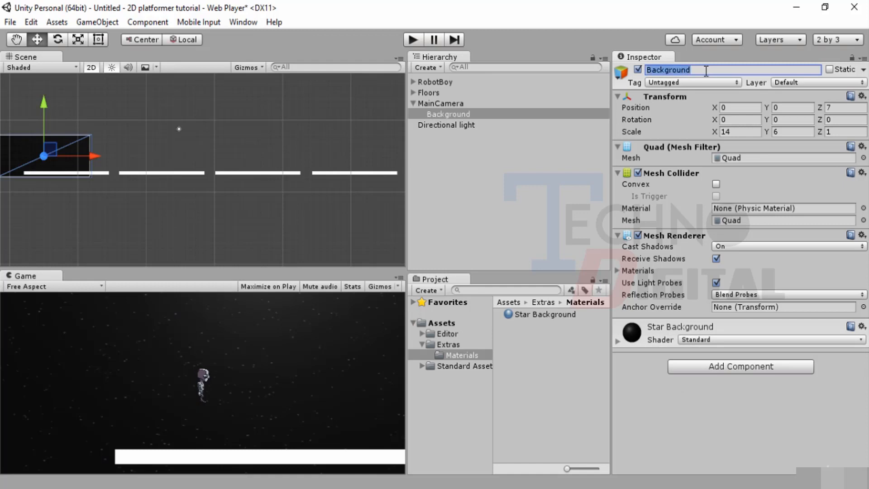
pyautogui.click(531, 200)
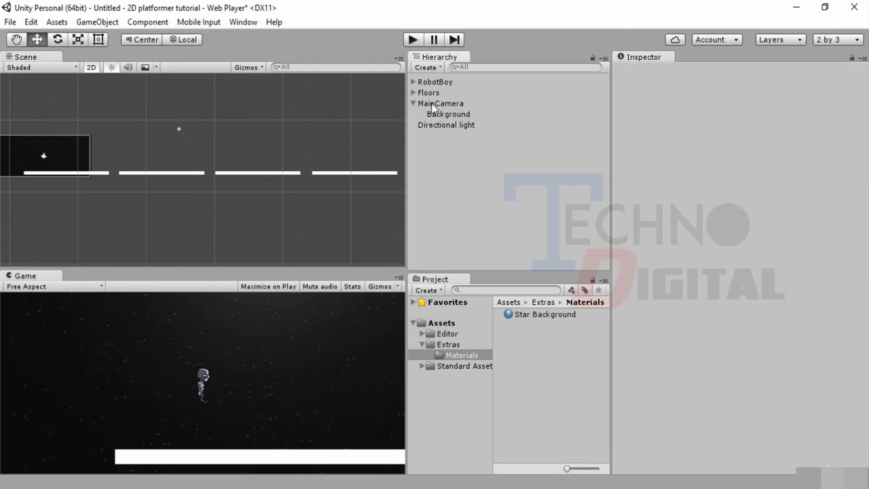
# Try parenting Background to RobotBoy instead of MainCamera, and play-test the level across the floors.
pyautogui.click(414, 104)
pyautogui.click(414, 103)
pyautogui.click(441, 113)
pyautogui.moveTo(444, 112); pyautogui.dragTo(455, 83)
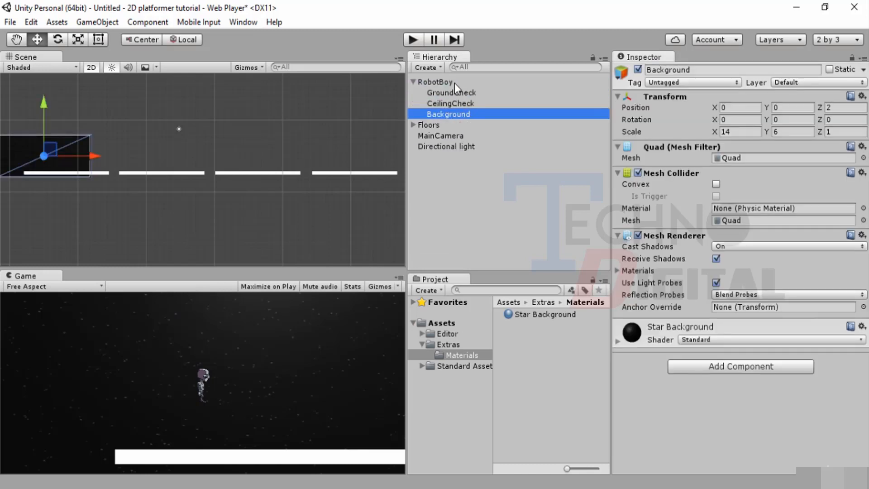
pyautogui.click(414, 41)
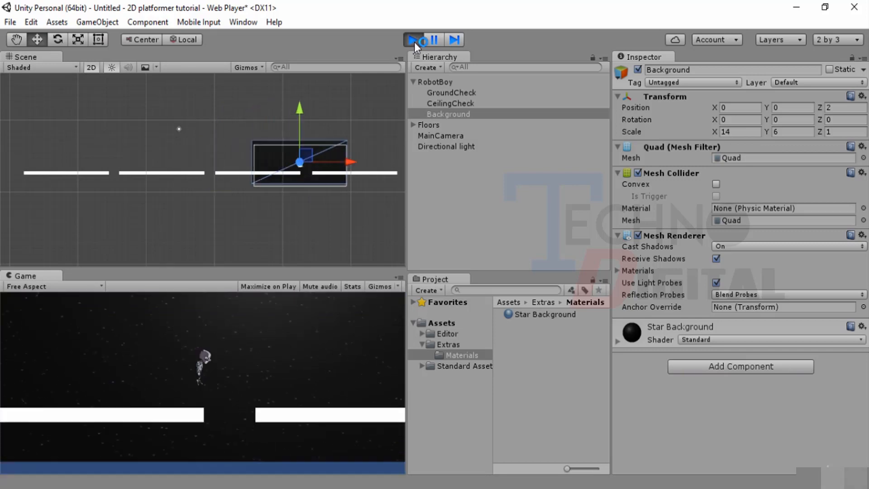
pyautogui.click(413, 42)
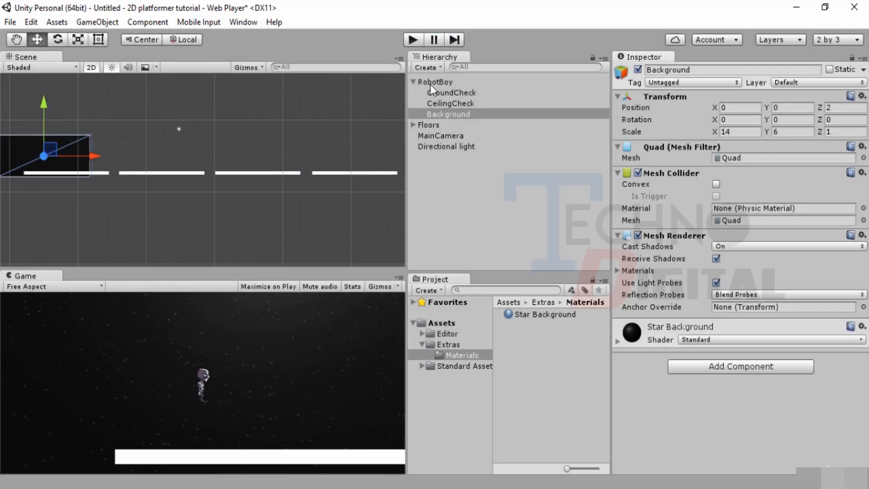
# Make Background a child of MainCamera again.
pyautogui.moveTo(449, 115); pyautogui.dragTo(446, 135)
pyautogui.click(464, 190)
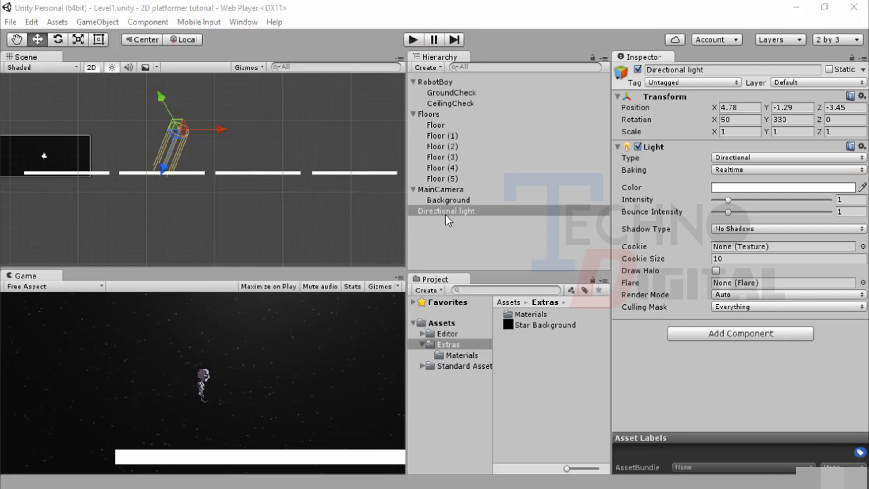
# Review the settings of the Background object, its parent MainCamera and the Star Background texture.
pyautogui.click(450, 200)
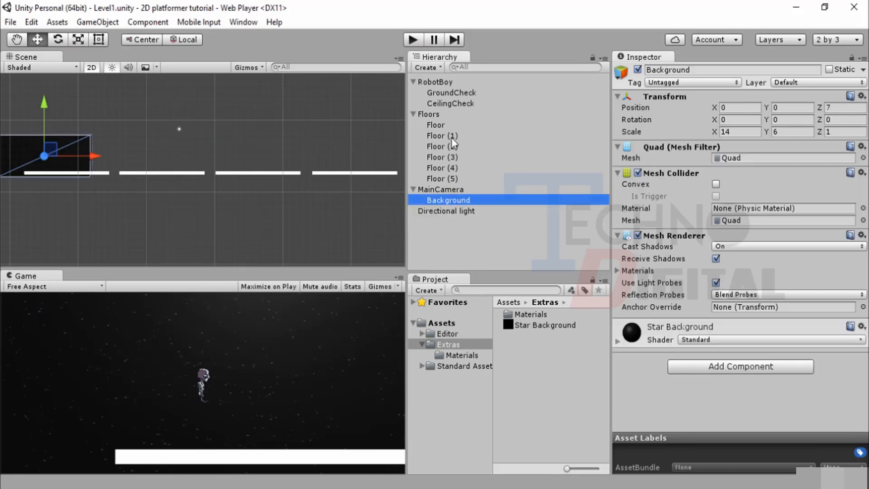
pyautogui.press('Up')
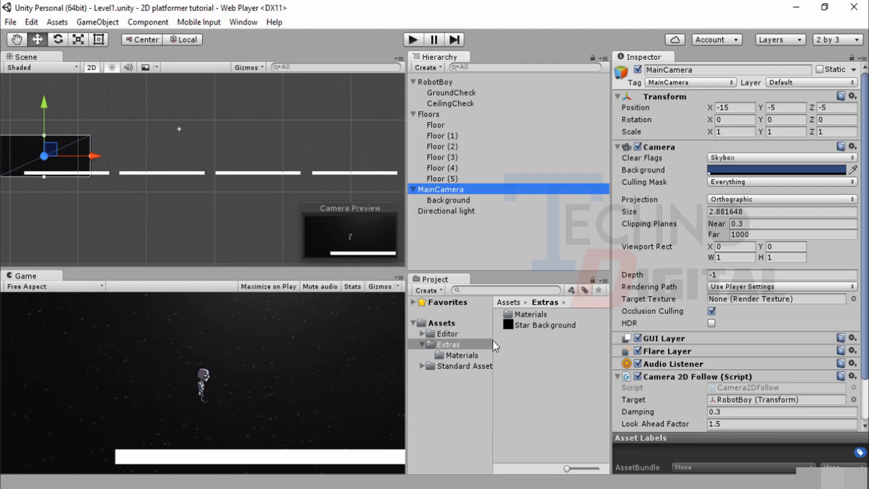
pyautogui.click(513, 326)
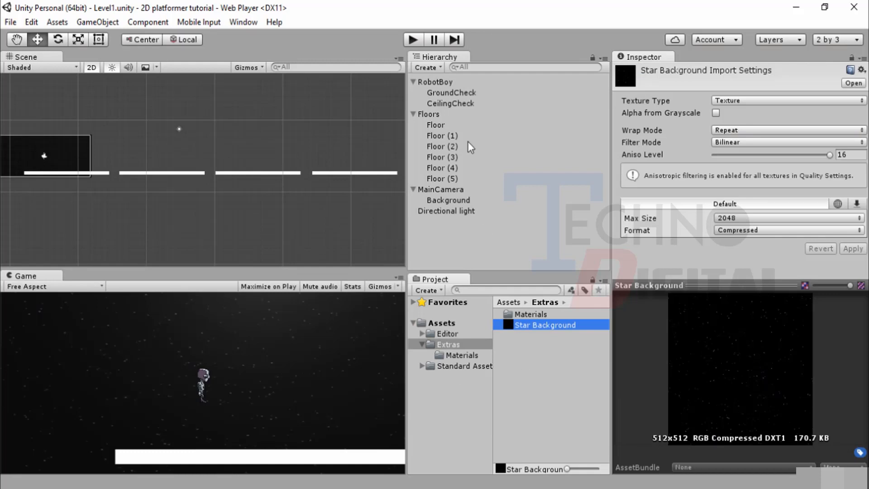
pyautogui.click(454, 201)
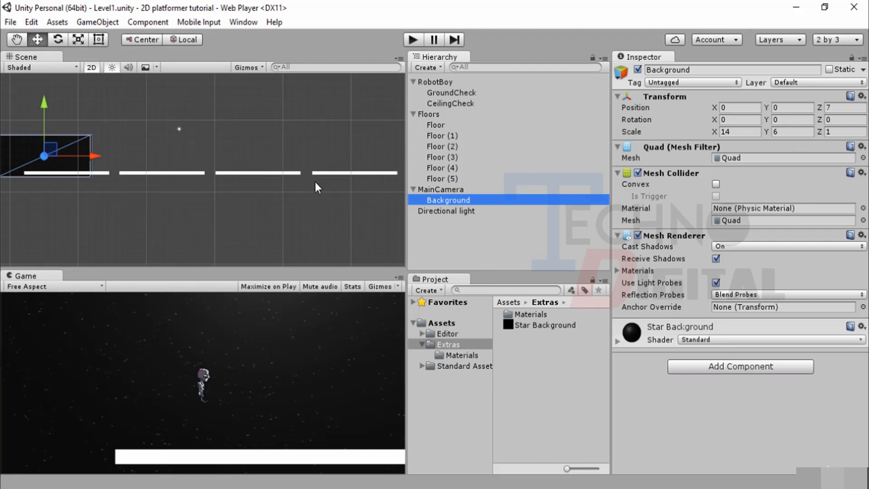
pyautogui.click(528, 326)
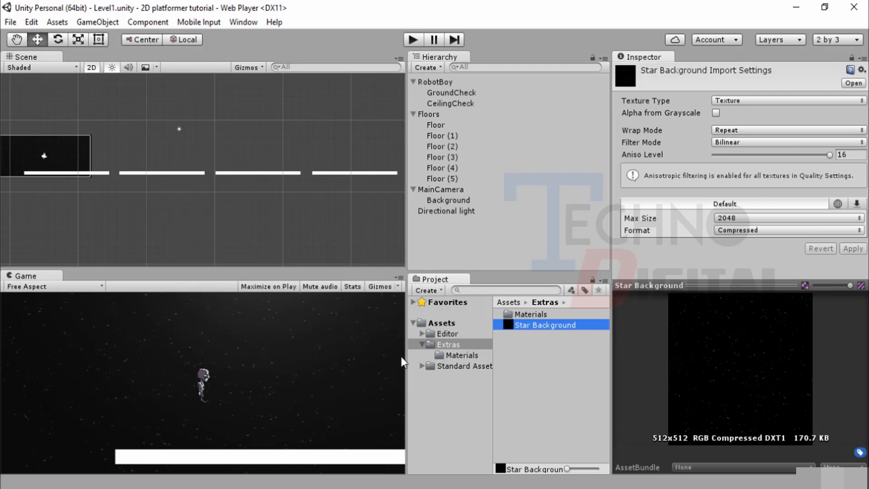
# Set the Directional light's intensity to 0.47 and move it higher above the floors, to about X 7.78, Y 5.86, Z -8.64.
pyautogui.click(448, 212)
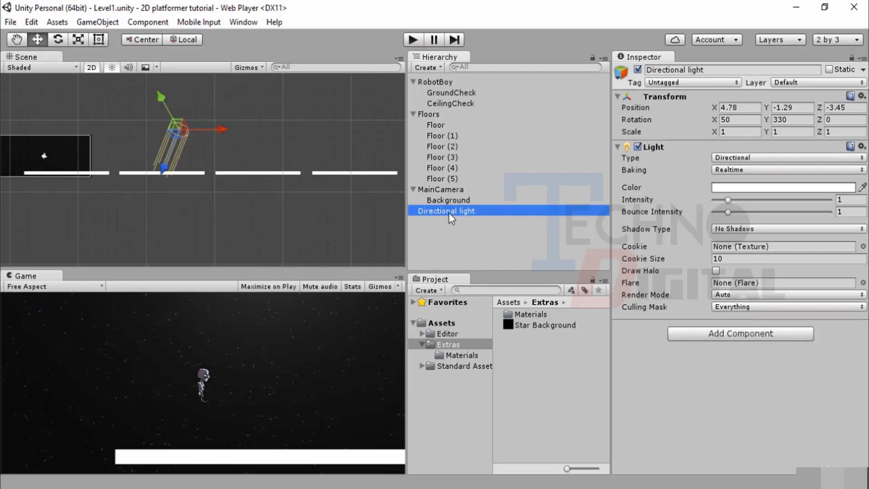
pyautogui.moveTo(728, 199)
pyautogui.mouseDown()
pyautogui.moveTo(746, 199)
pyautogui.moveTo(720, 202)
pyautogui.mouseUp()
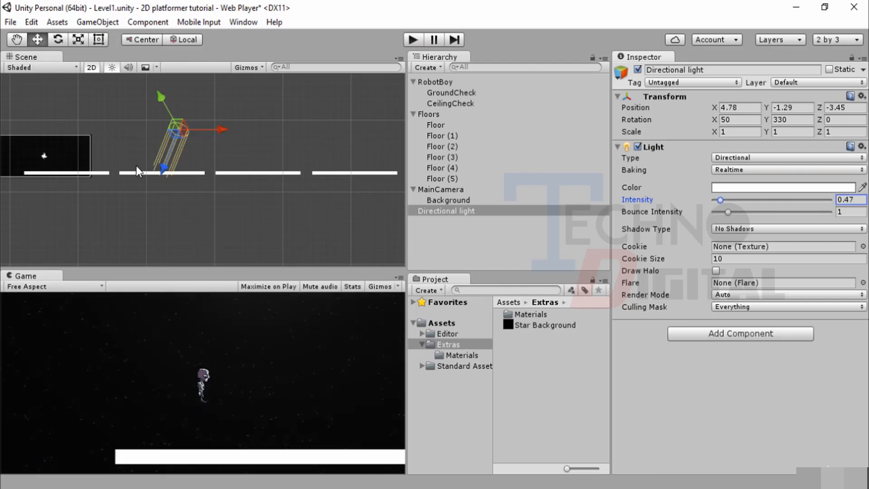
pyautogui.moveTo(178, 142); pyautogui.dragTo(202, 121)
pyautogui.click(199, 124)
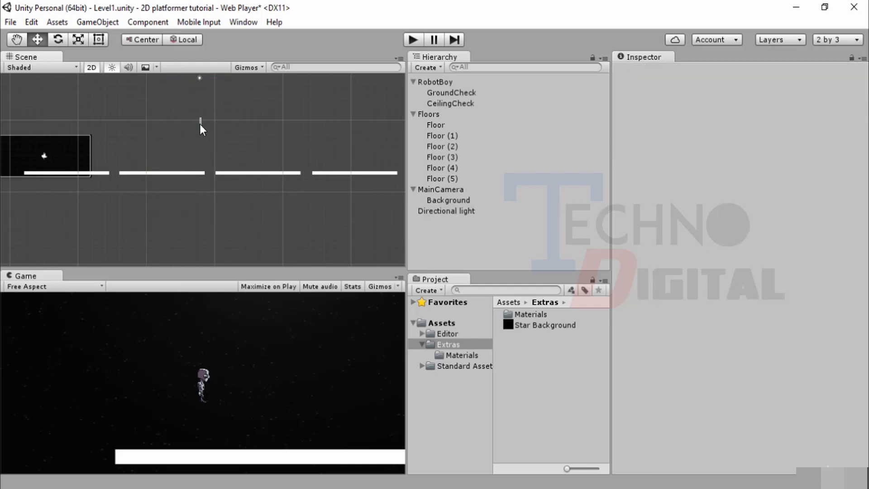
pyautogui.scroll(-3, 190, 131)
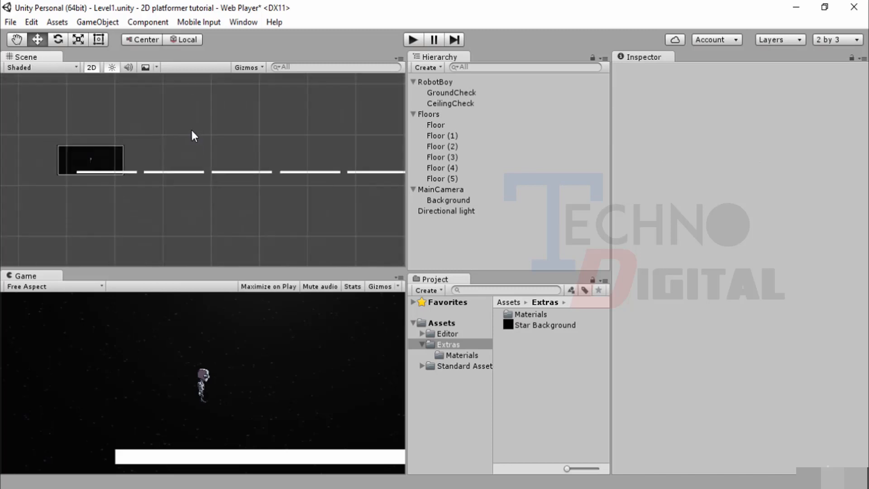
pyautogui.scroll(2, 204, 123)
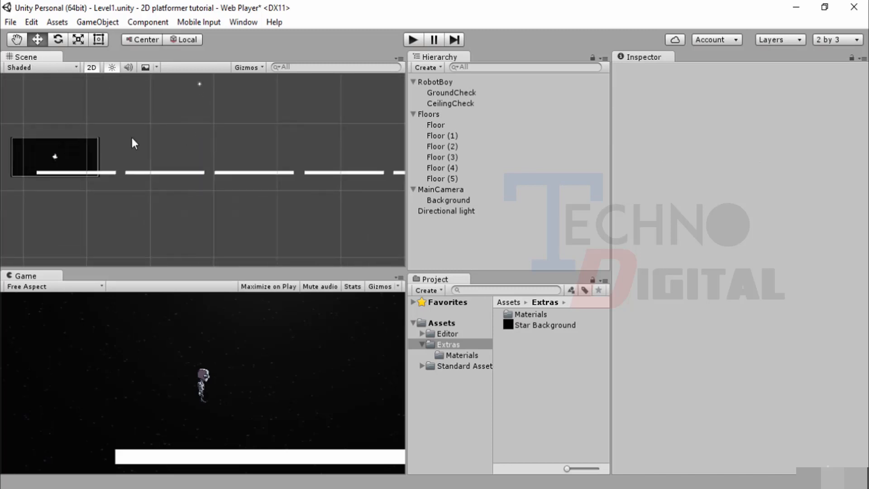
# Lower the Directional light's intensity to 0.
pyautogui.click(447, 202)
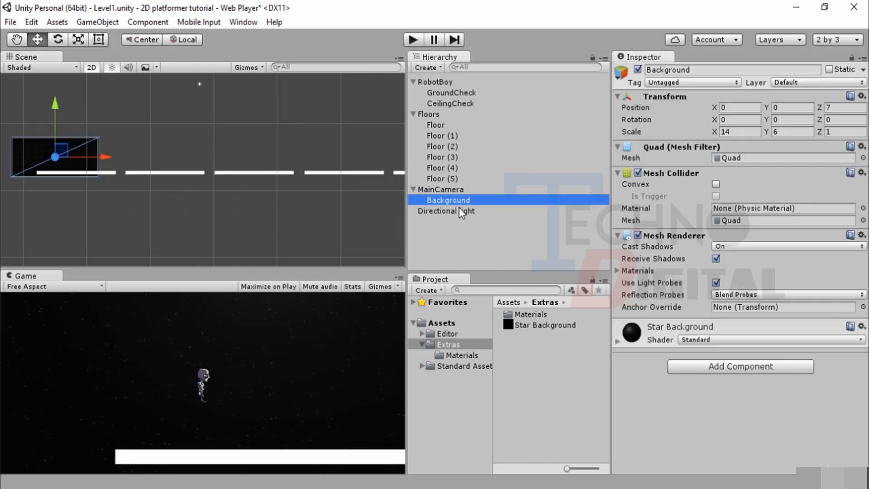
pyautogui.click(462, 211)
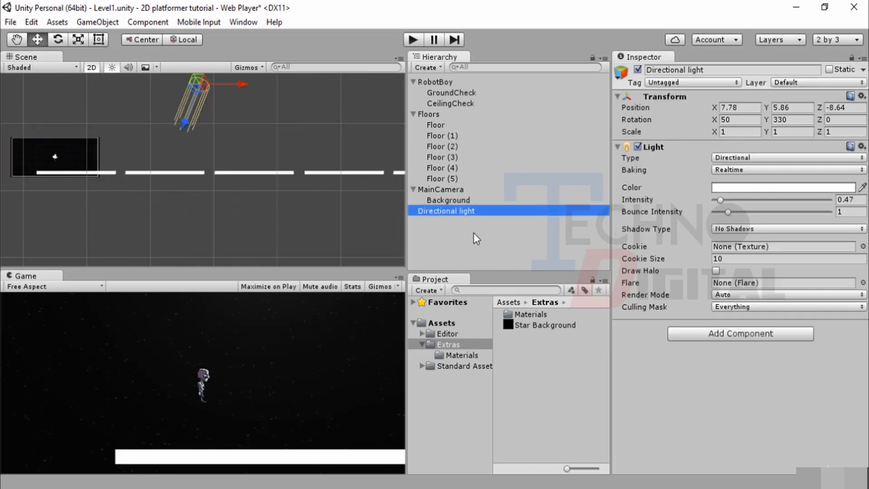
pyautogui.moveTo(720, 201); pyautogui.dragTo(706, 207)
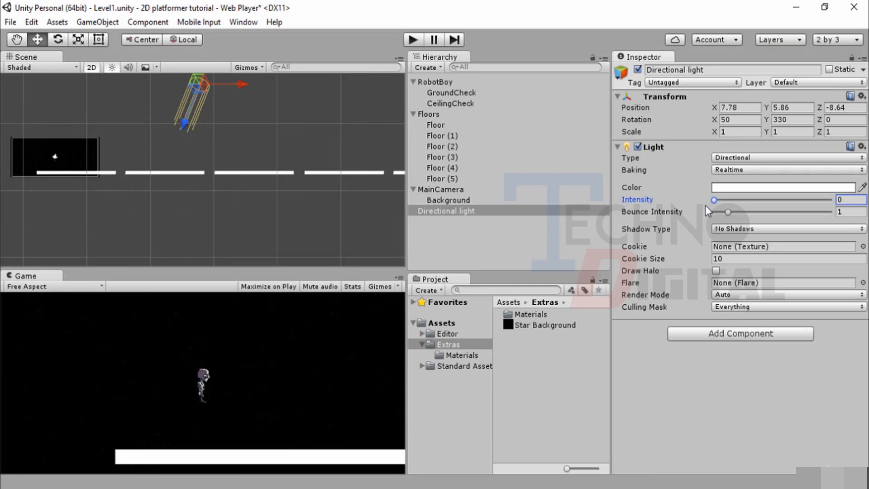
# Try Directional light intensities of 2 and 0.5, and settle on 0.3.
pyautogui.click(843, 200)
pyautogui.write('2')
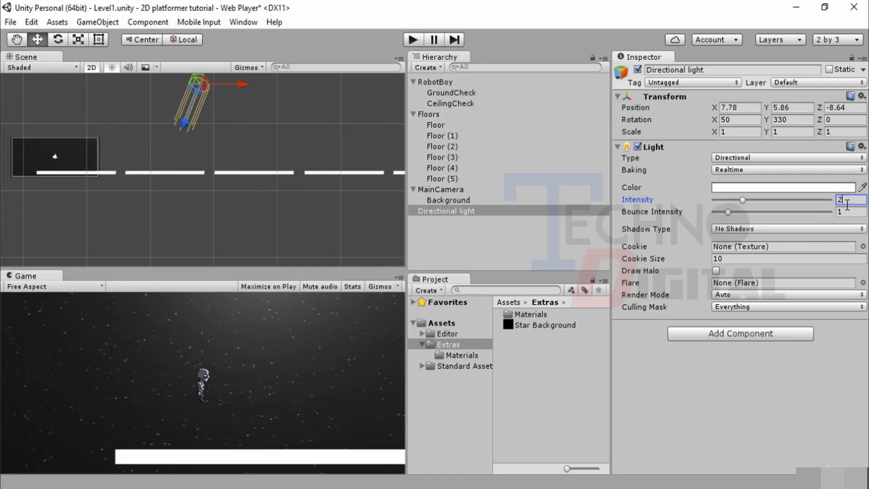
pyautogui.press('Return')
pyautogui.write('0.5')
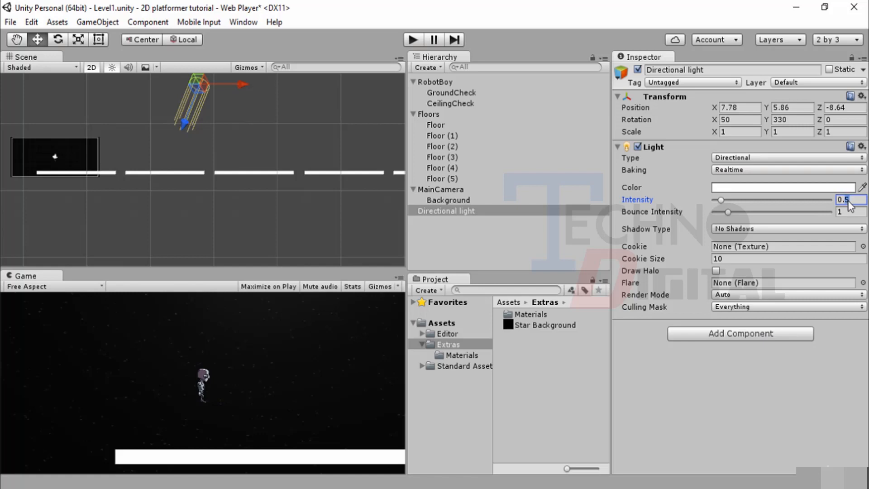
pyautogui.press('BackSpace')
pyautogui.write('3')
# Play-test the level by running RobotBoy along the first floor and jumping the gap onto the second floor.
pyautogui.click(413, 39)
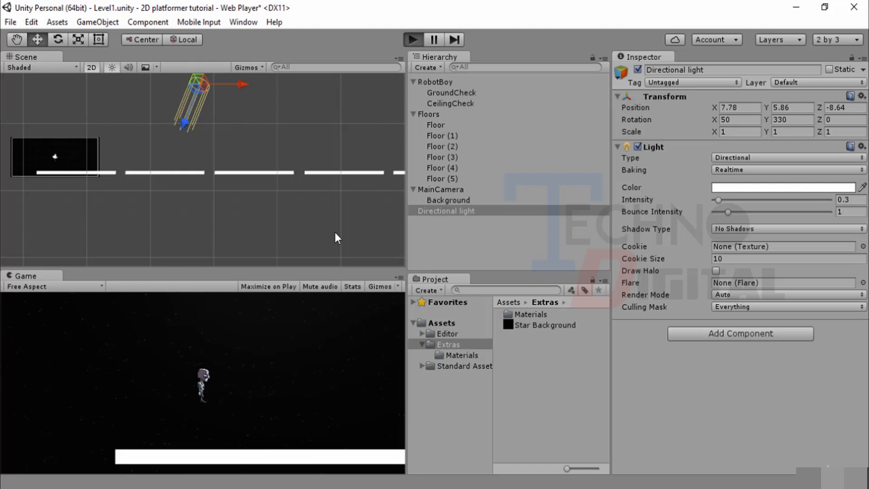
pyautogui.click(411, 39)
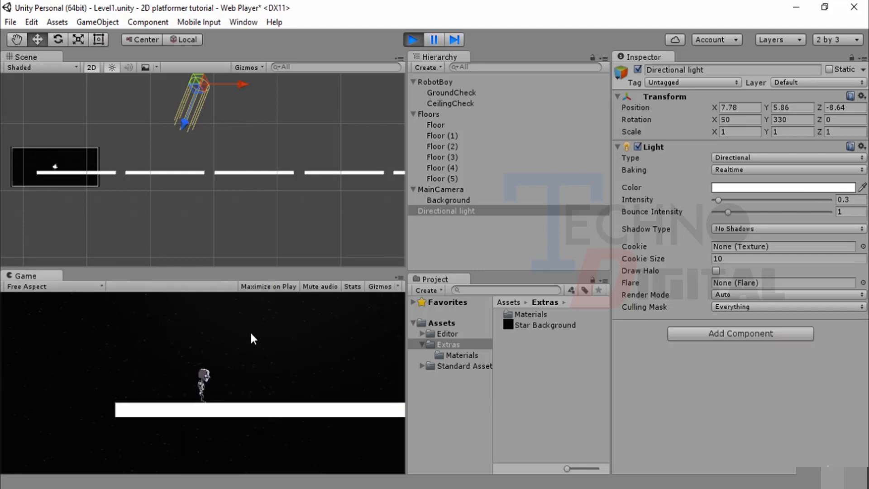
pyautogui.press('Right')
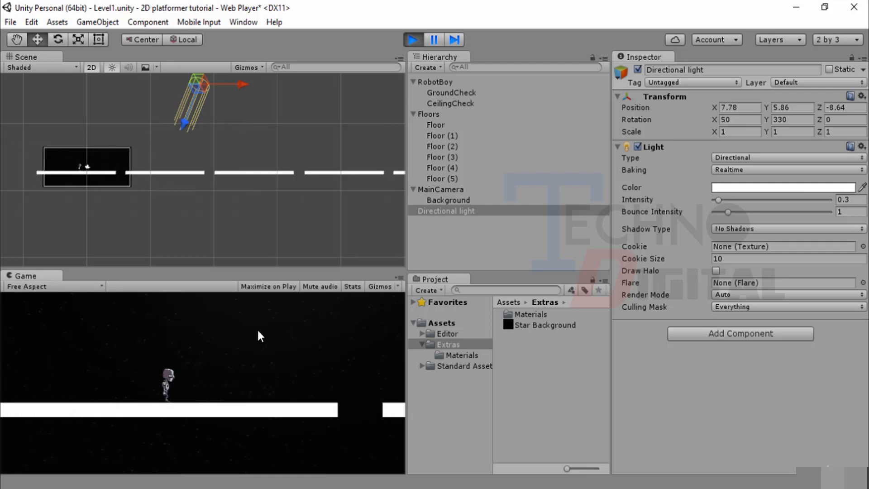
pyautogui.press('Right')
pyautogui.press('space')
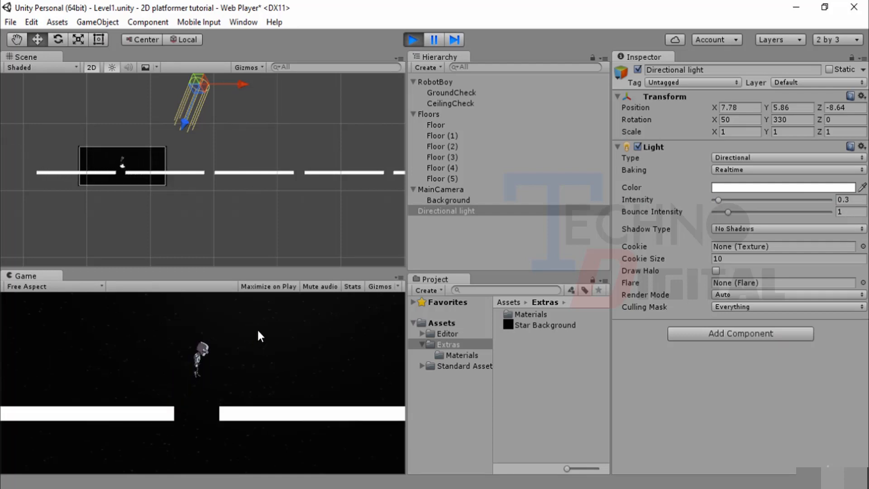
pyautogui.press('Left')
pyautogui.press('Right')
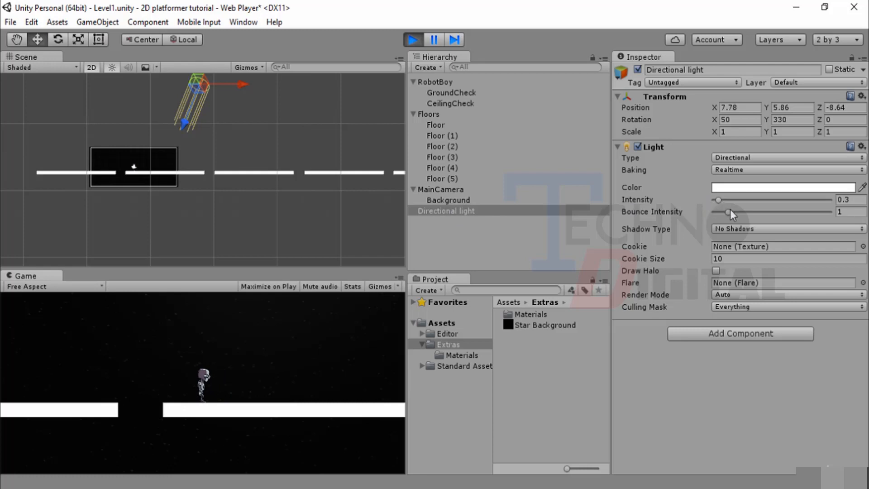
# Check the light's bounce intensity and the Star Background texture's import settings, and stop the play test.
pyautogui.moveTo(729, 211)
pyautogui.mouseDown()
pyautogui.moveTo(714, 219)
pyautogui.moveTo(764, 213)
pyautogui.moveTo(728, 212)
pyautogui.mouseUp()
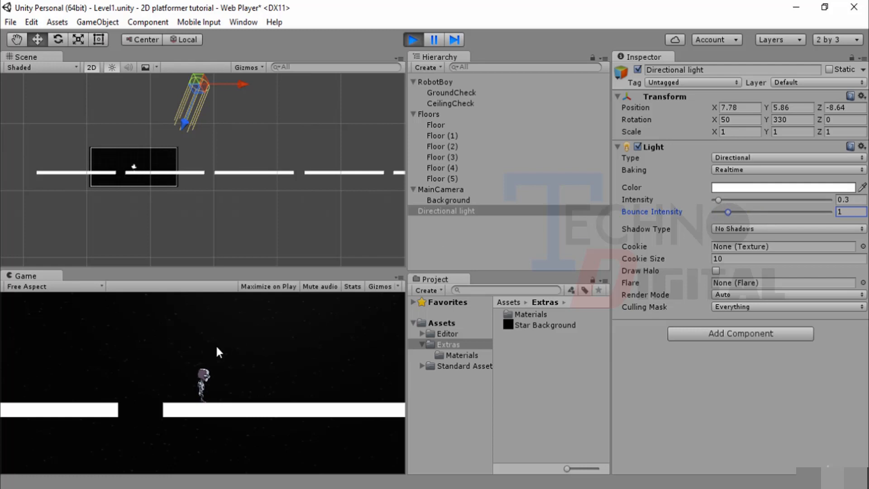
pyautogui.click(523, 325)
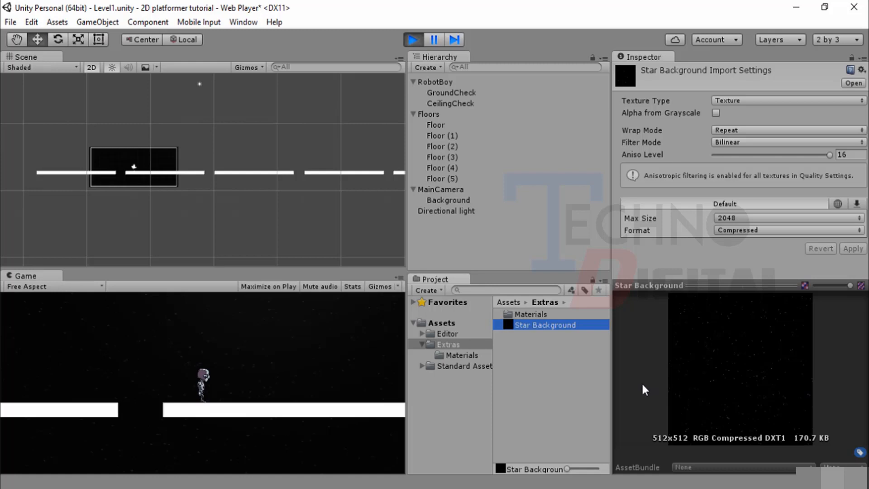
pyautogui.click(409, 39)
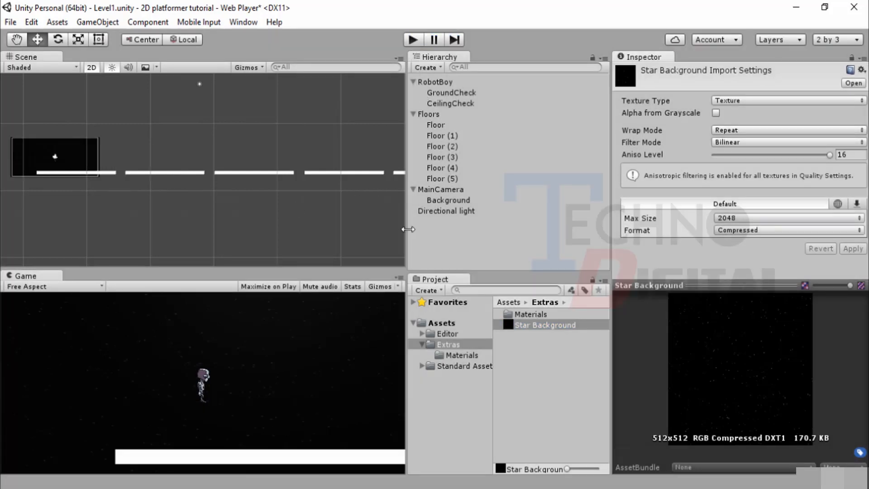
# Create a new material named Blue in the Extras > Materials folder.
pyautogui.click(459, 356)
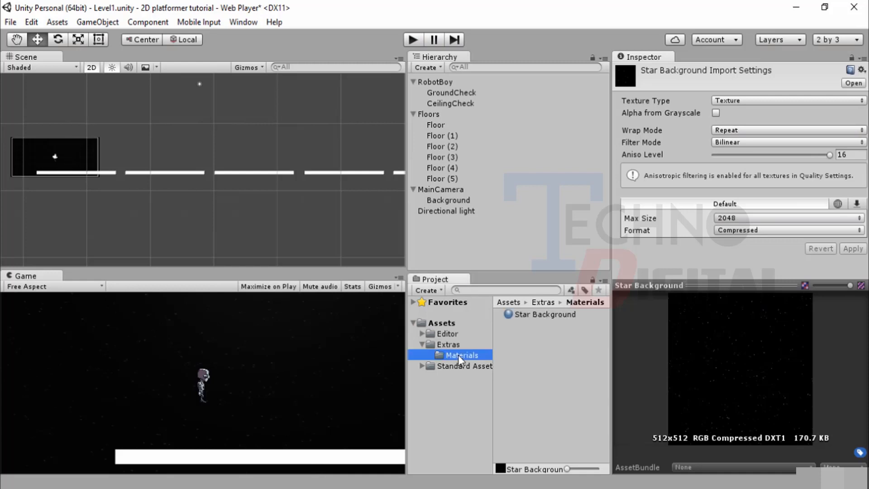
pyautogui.click(523, 354)
pyautogui.rightClick(523, 353)
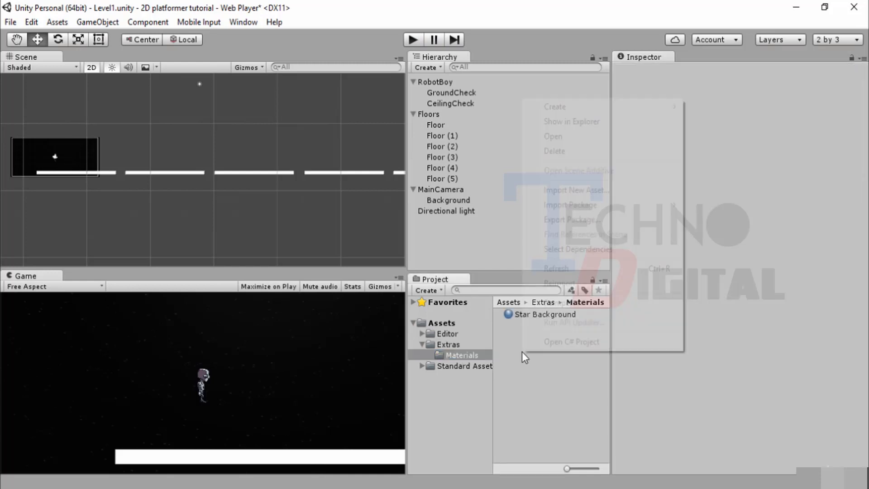
pyautogui.moveTo(578, 112)
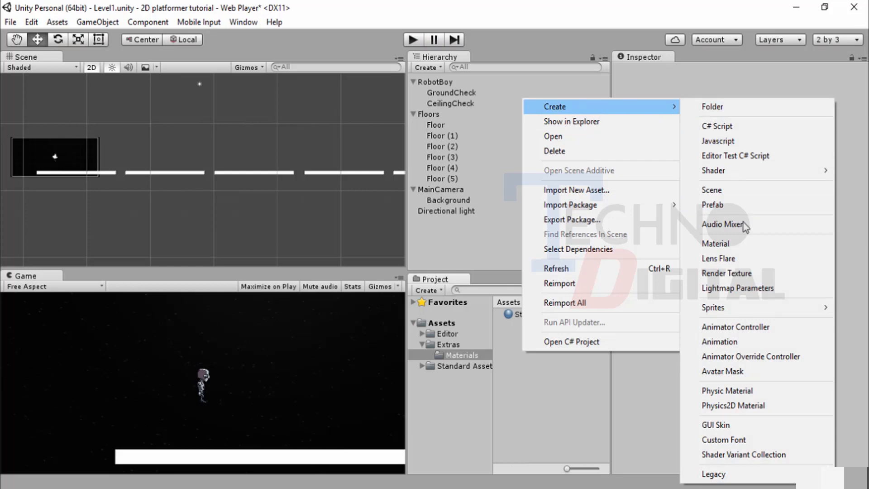
pyautogui.click(725, 246)
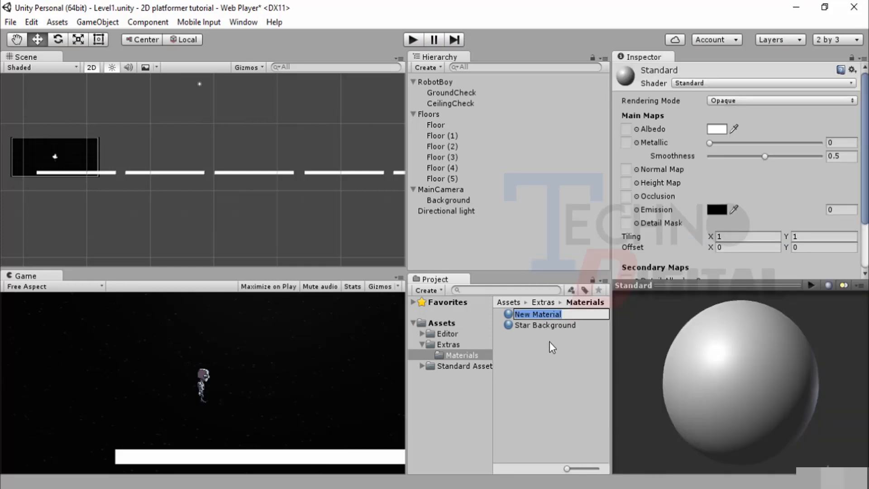
pyautogui.write('Blue')
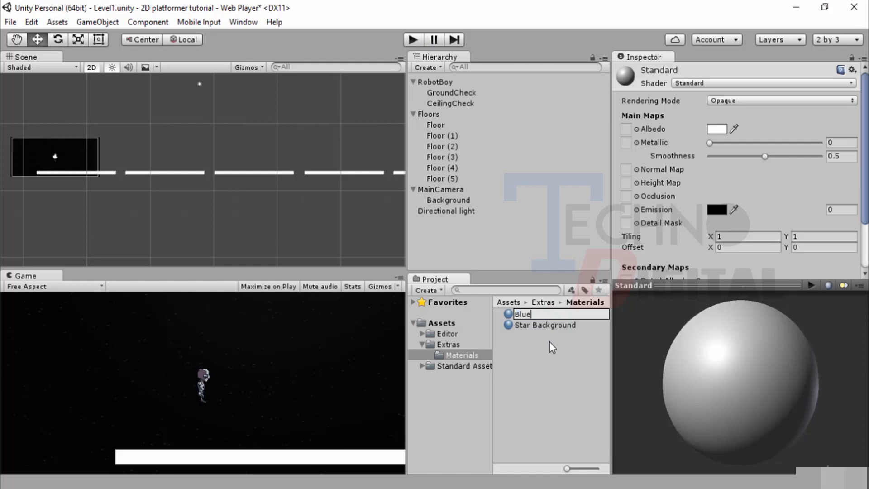
pyautogui.press('Return')
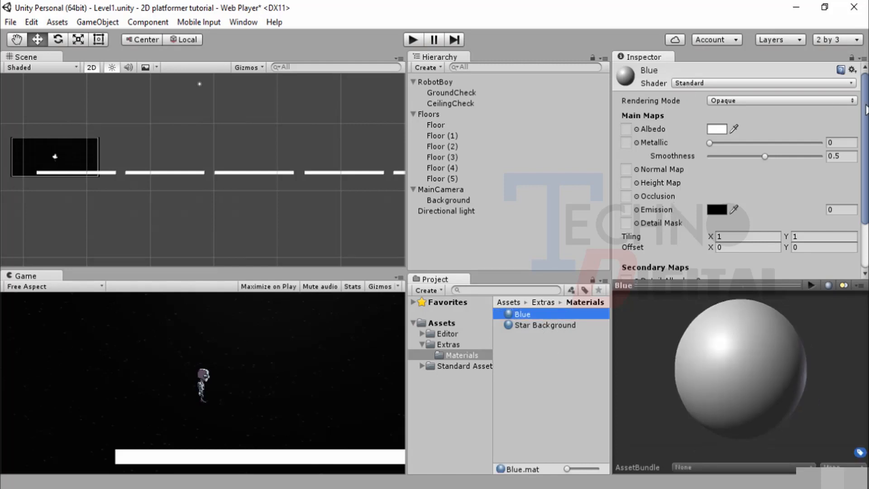
# Switch the Blue material's shader to Legacy Shaders/Diffuse.
pyautogui.click(853, 83)
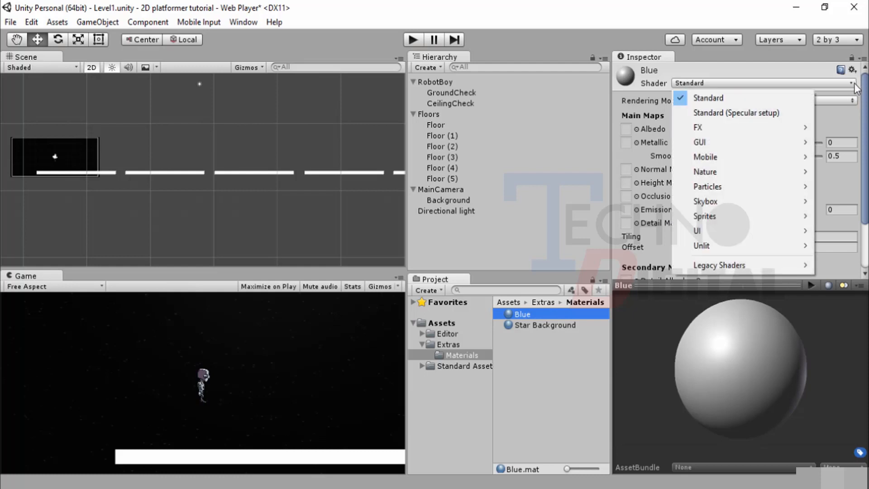
pyautogui.moveTo(718, 145)
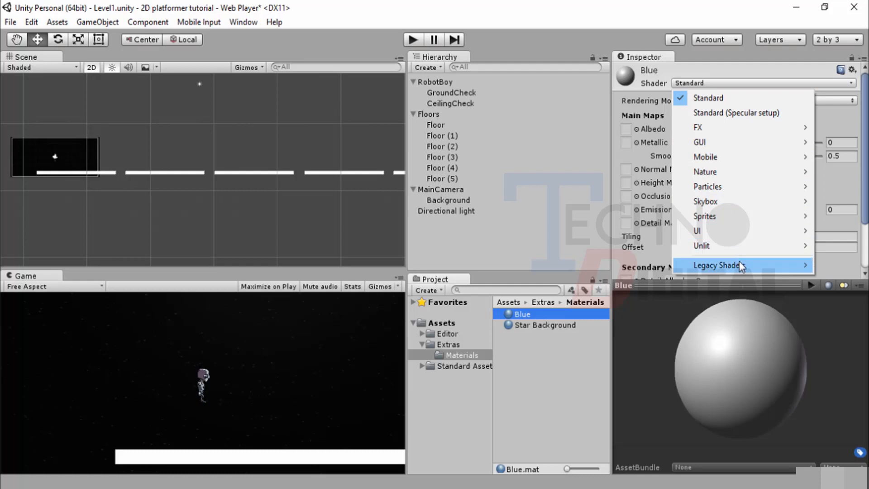
pyautogui.moveTo(741, 261)
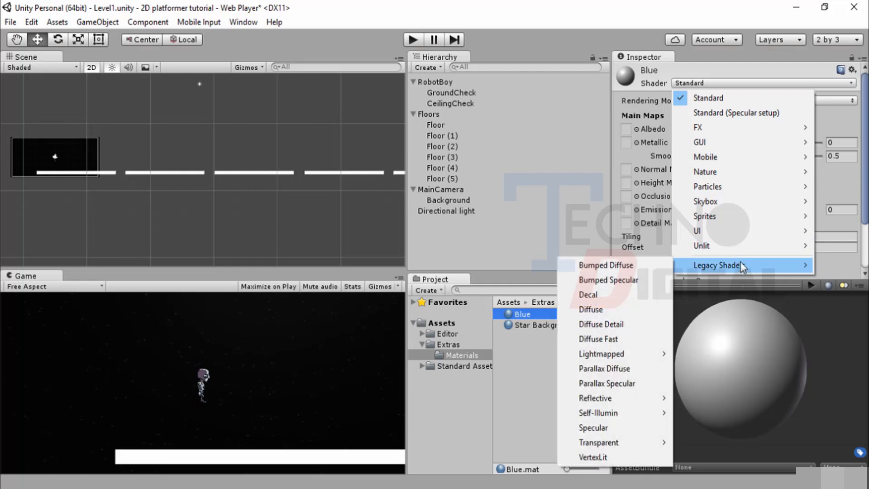
pyautogui.click(611, 310)
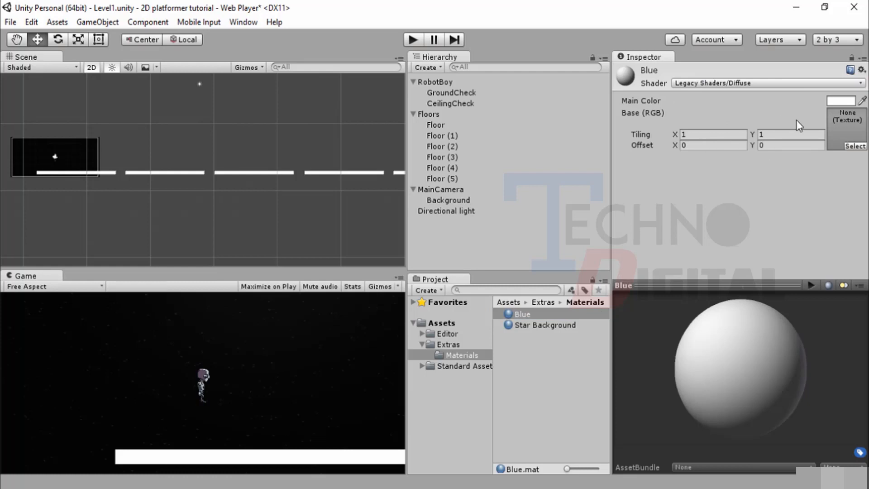
# Assign BackgroundNavyGridSprite as the Blue material's base texture.
pyautogui.click(849, 146)
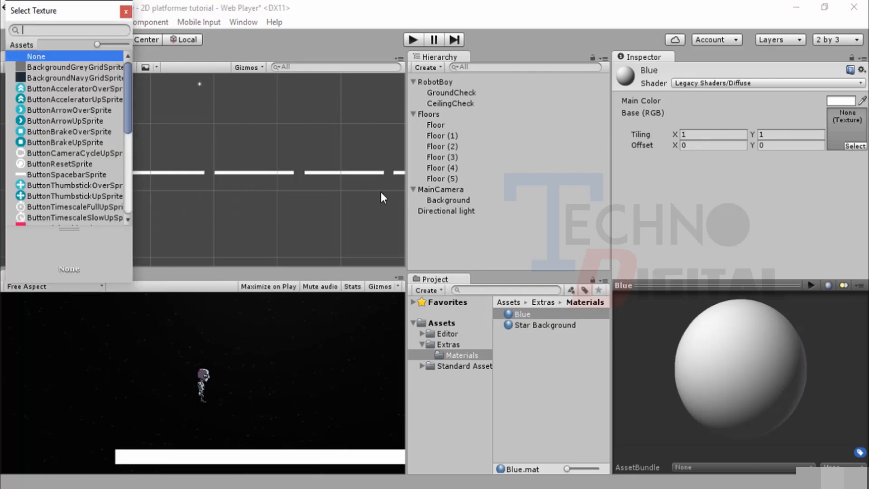
pyautogui.scroll(-10, 74, 148)
pyautogui.scroll(10, 74, 146)
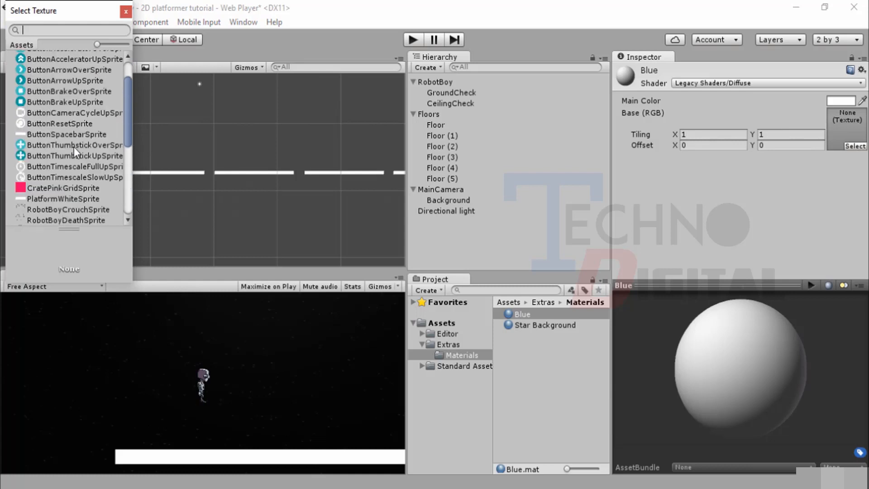
pyautogui.click(71, 78)
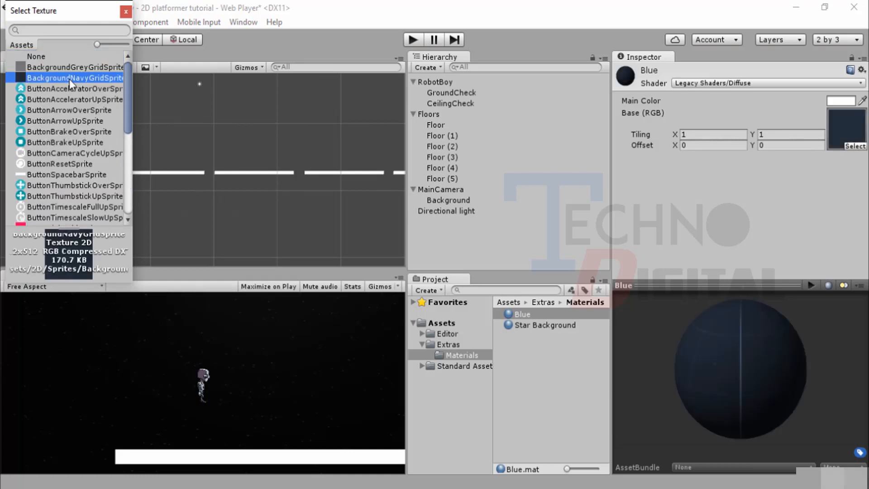
pyautogui.doubleClick(69, 79)
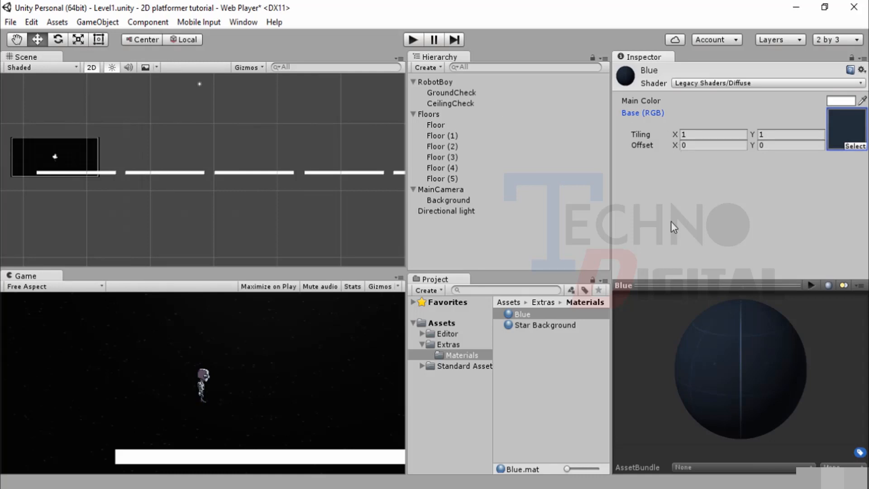
# Try the Blue material on all six floors, from Floor to Floor (5), and deselect them to check the look.
pyautogui.click(441, 125)
pyautogui.keyDown('shift'); pyautogui.click(446, 136); pyautogui.keyUp('shift')
pyautogui.keyDown('shift'); pyautogui.click(448, 146); pyautogui.keyUp('shift')
pyautogui.keyDown('shift'); pyautogui.click(450, 157); pyautogui.keyUp('shift')
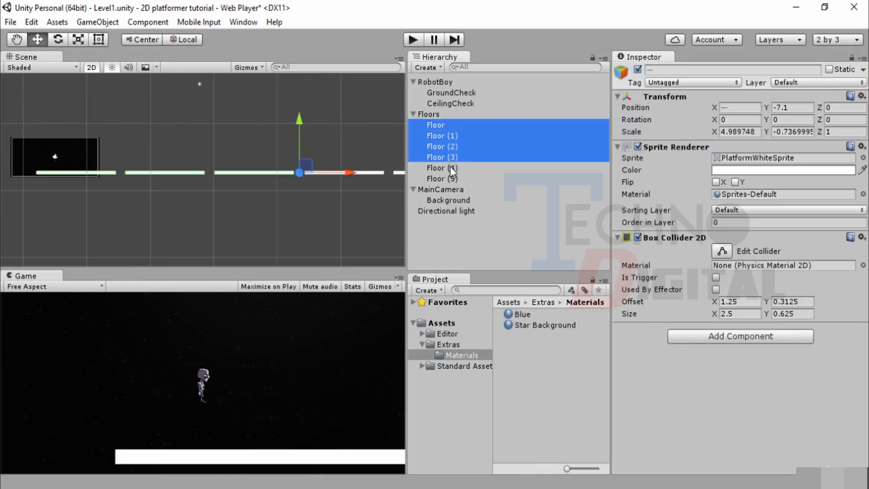
pyautogui.keyDown('shift'); pyautogui.click(452, 168); pyautogui.keyUp('shift')
pyautogui.keyDown('shift'); pyautogui.click(454, 179); pyautogui.keyUp('shift')
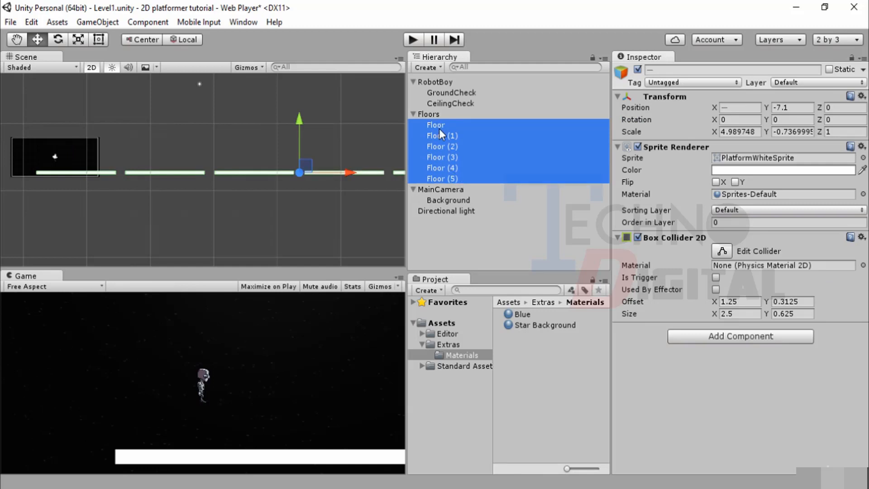
pyautogui.click(511, 315)
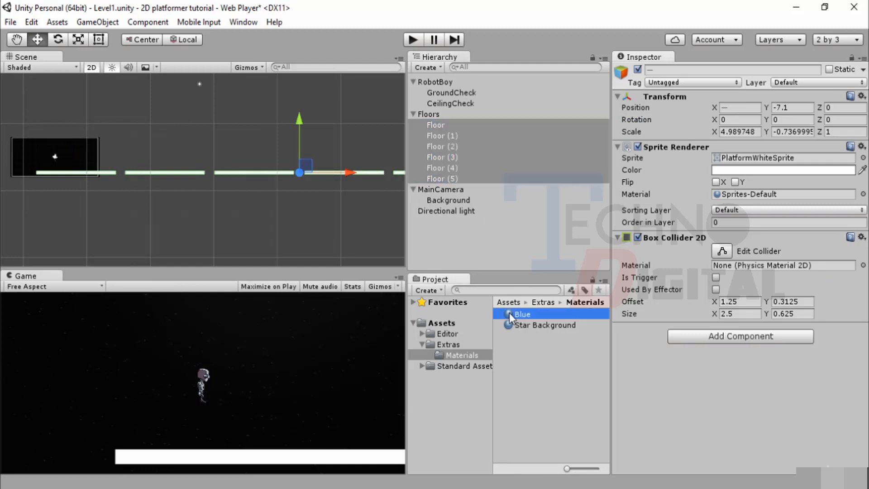
pyautogui.moveTo(510, 316); pyautogui.dragTo(650, 359)
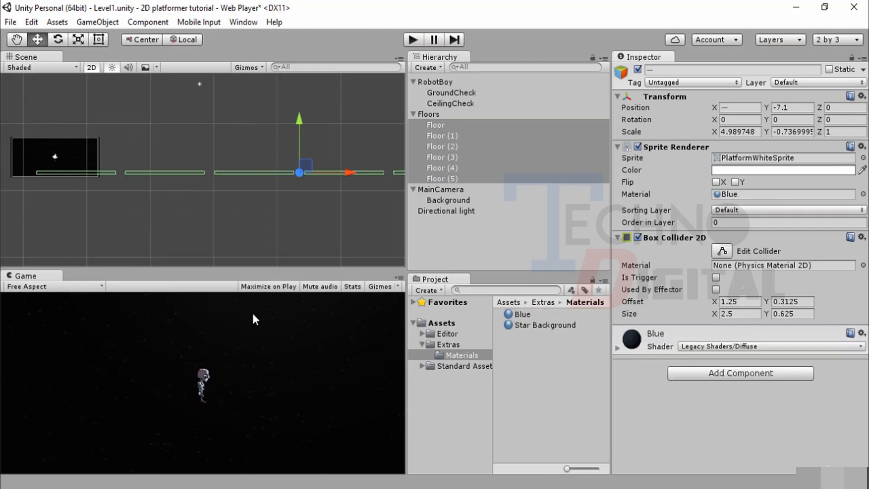
pyautogui.click(145, 194)
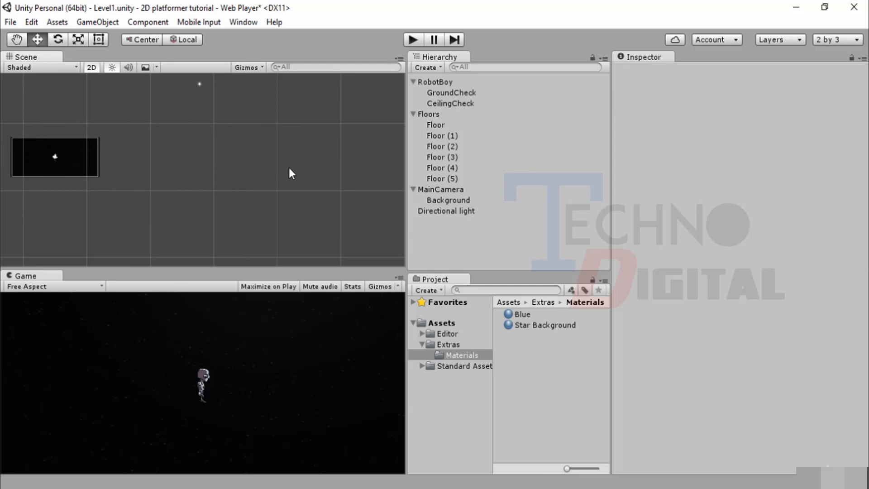
# Reselect all six floors and try placing the Blue material directly on the first floor in the scene.
pyautogui.click(413, 125)
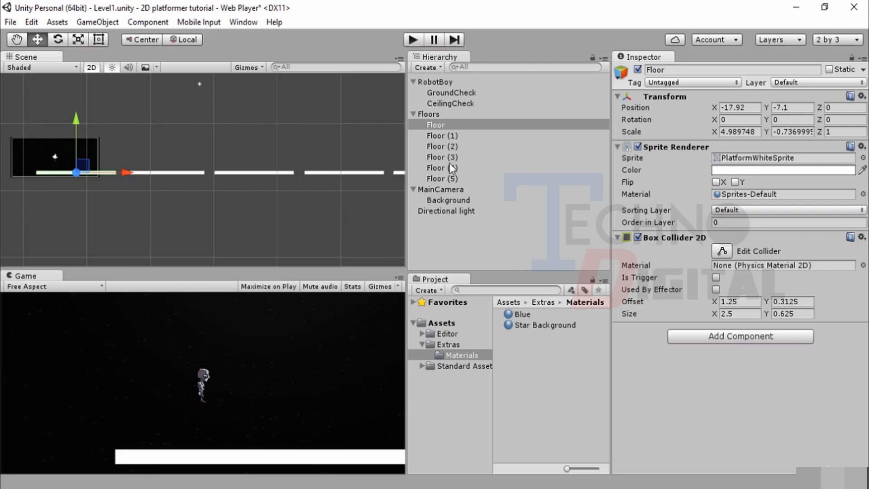
pyautogui.keyDown('shift'); pyautogui.click(448, 177); pyautogui.keyUp('shift')
pyautogui.moveTo(517, 315); pyautogui.dragTo(107, 171)
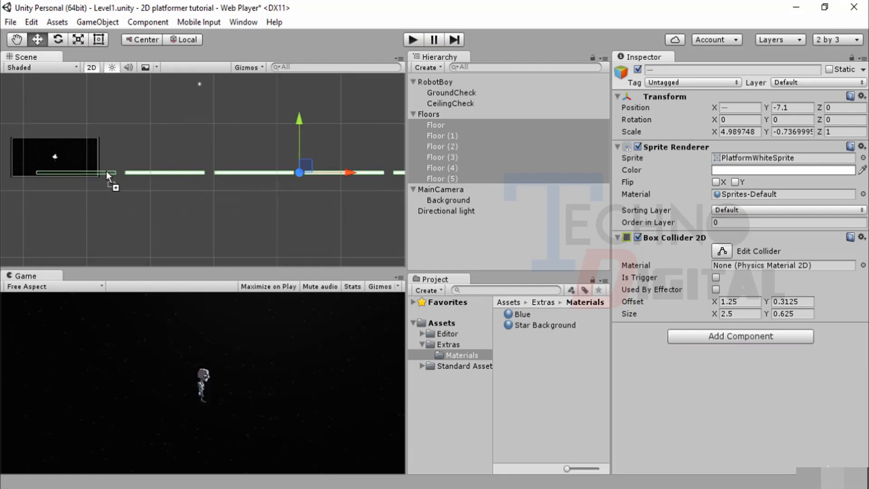
pyautogui.moveTo(107, 171); pyautogui.dragTo(115, 175)
# Change the Blue material's base texture to BackgroundGreyGridSprite and look through the other available textures.
pyautogui.click(516, 315)
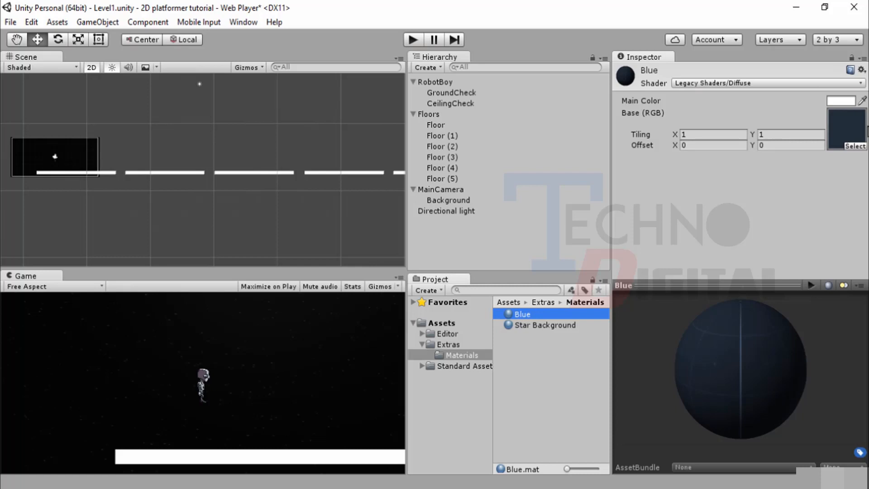
pyautogui.click(855, 145)
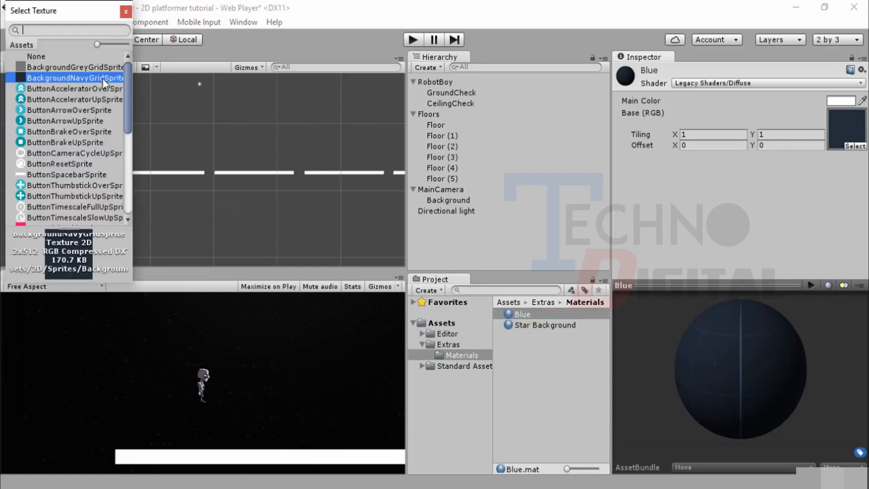
pyautogui.click(93, 68)
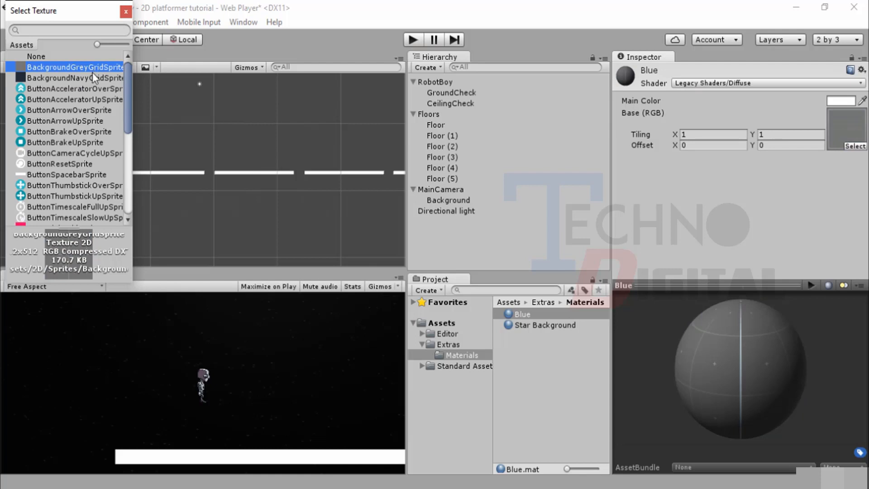
pyautogui.scroll(-10, 72, 119)
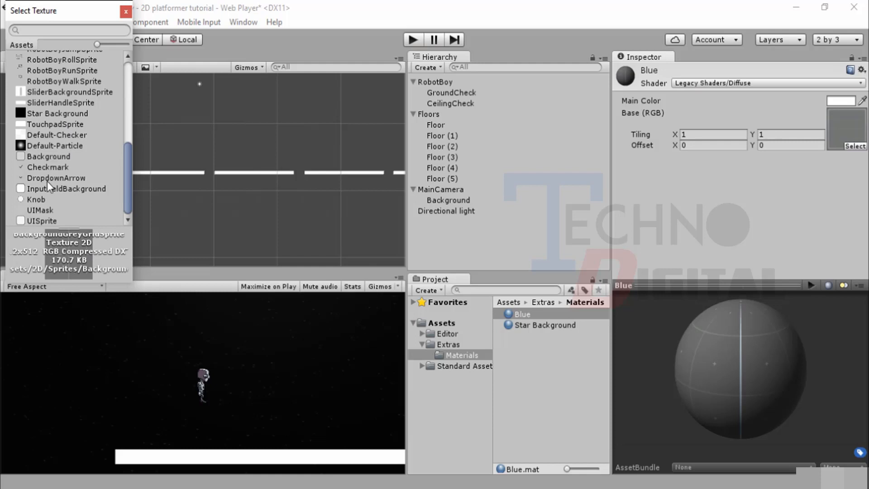
pyautogui.click(125, 11)
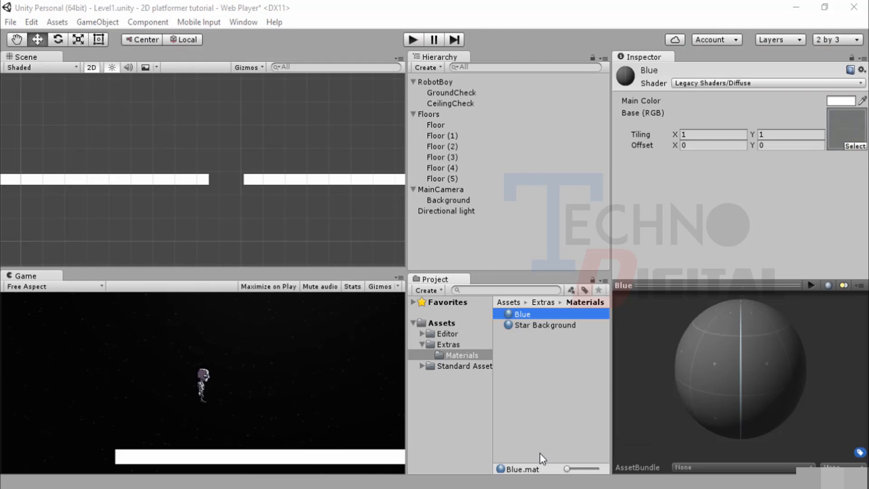
# Give the sprites of all six floors, from Floor to Floor (5), a purple-blue colour of about 4517A6.
pyautogui.scroll(-4, 134, 230)
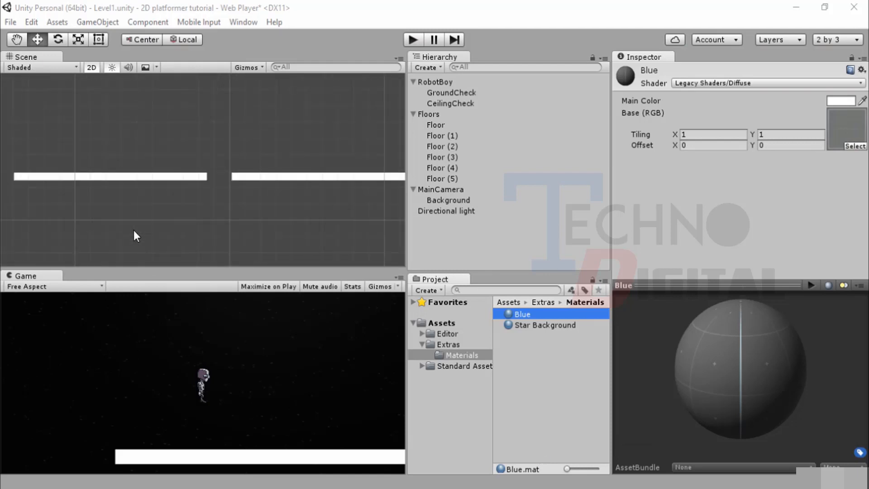
pyautogui.click(112, 220)
pyautogui.moveTo(112, 219); pyautogui.dragTo(311, 233, button='middle')
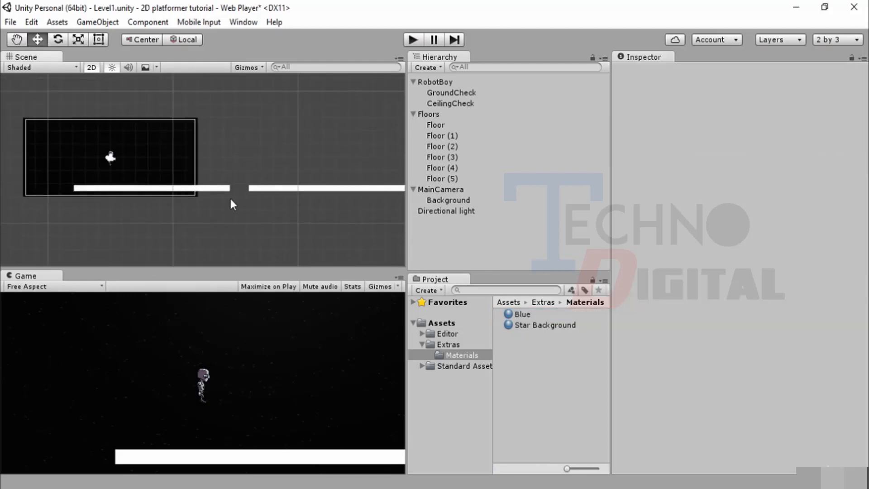
pyautogui.click(448, 126)
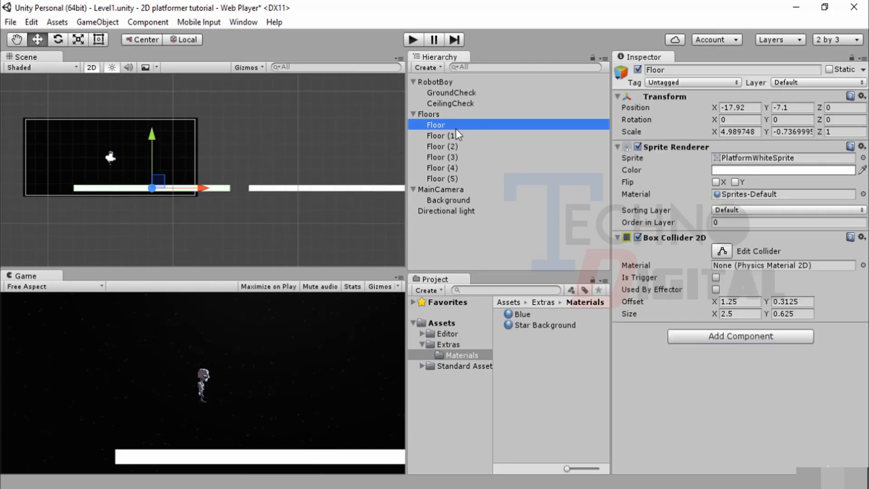
pyautogui.keyDown('shift'); pyautogui.click(463, 176); pyautogui.keyUp('shift')
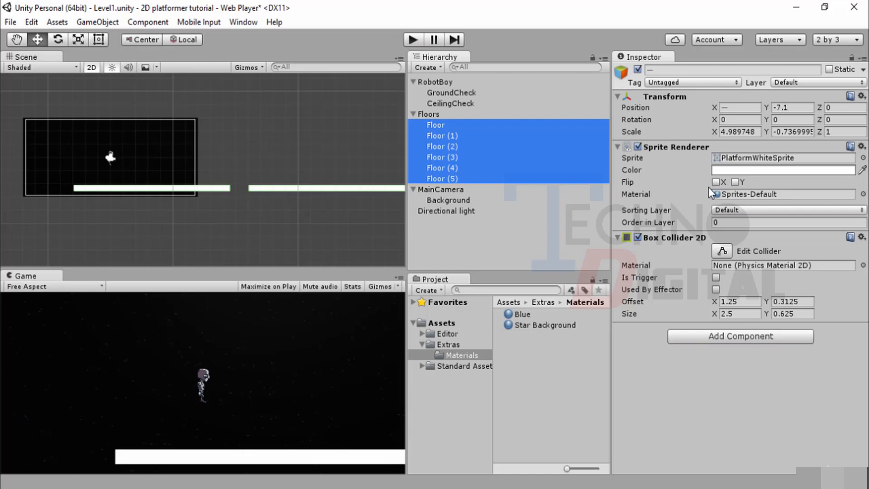
pyautogui.click(863, 170)
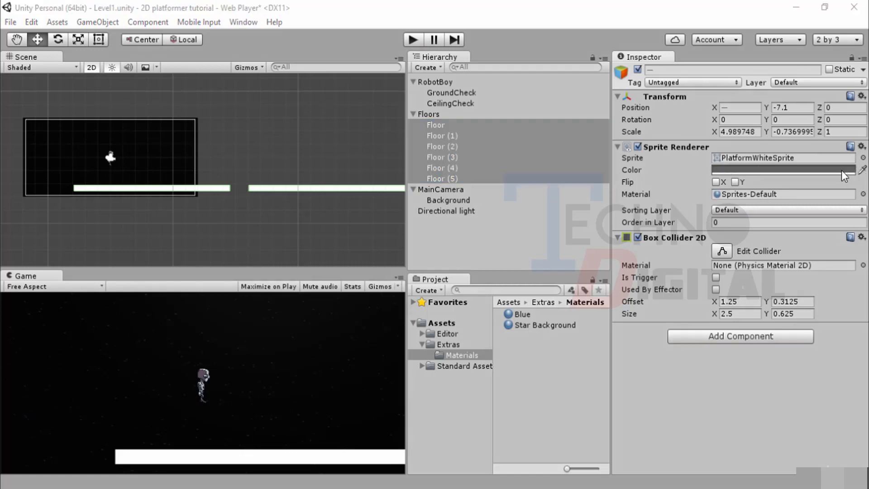
pyautogui.click(783, 172)
pyautogui.click(782, 170)
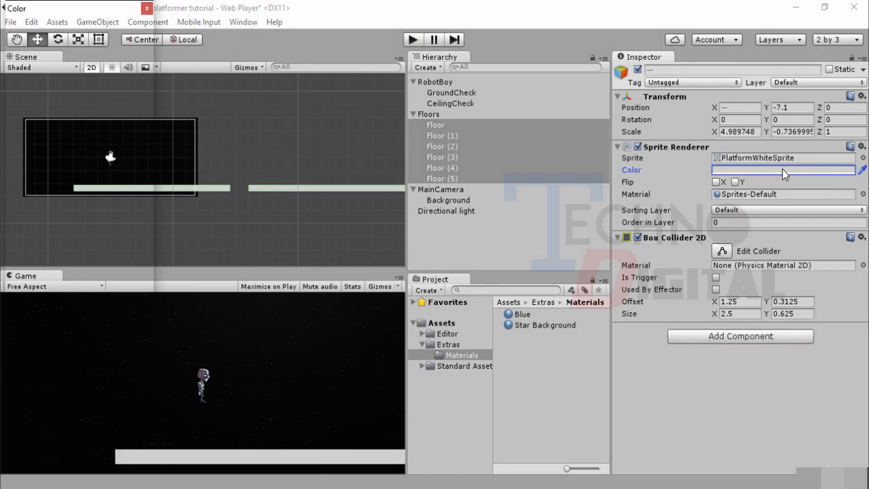
pyautogui.click(112, 96)
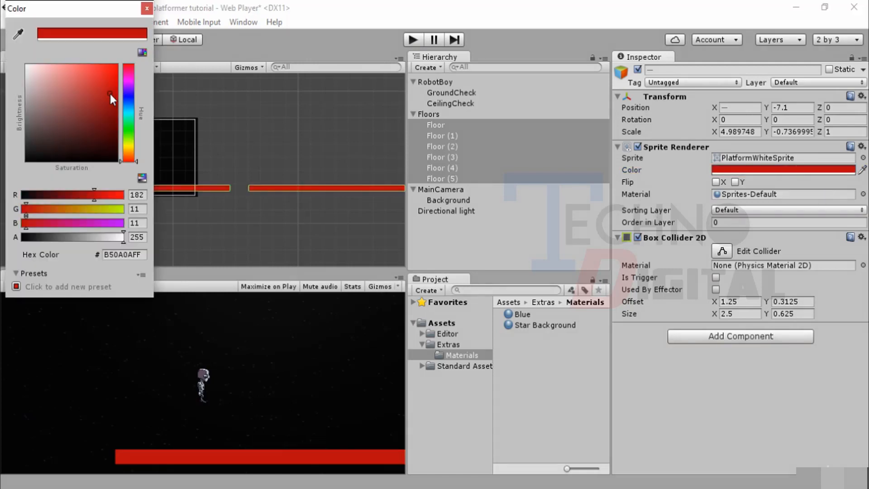
pyautogui.click(125, 92)
pyautogui.click(108, 81)
pyautogui.moveTo(108, 82)
pyautogui.mouseDown()
pyautogui.moveTo(96, 78)
pyautogui.moveTo(113, 116)
pyautogui.moveTo(101, 116)
pyautogui.moveTo(104, 100)
pyautogui.mouseUp()
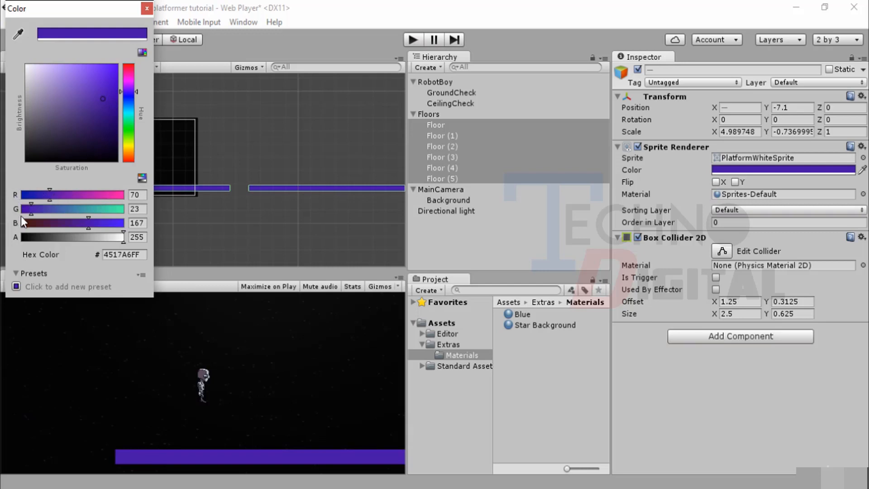
# Fine-tune the floors' sprite colour by setting red to 60 and lowering the alpha to about 100.
pyautogui.moveTo(58, 194)
pyautogui.mouseDown()
pyautogui.moveTo(108, 194)
pyautogui.moveTo(45, 197)
pyautogui.mouseUp()
pyautogui.moveTo(120, 239); pyautogui.dragTo(62, 238)
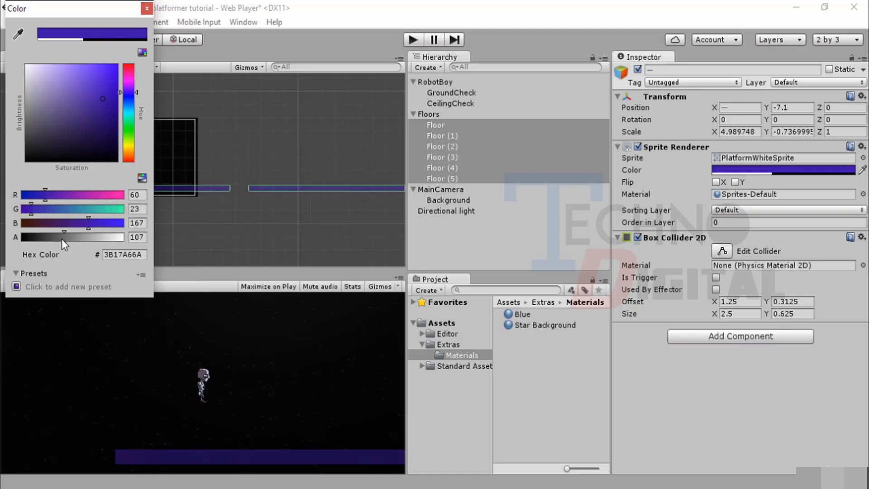
pyautogui.moveTo(62, 238); pyautogui.dragTo(58, 238)
pyautogui.click(147, 9)
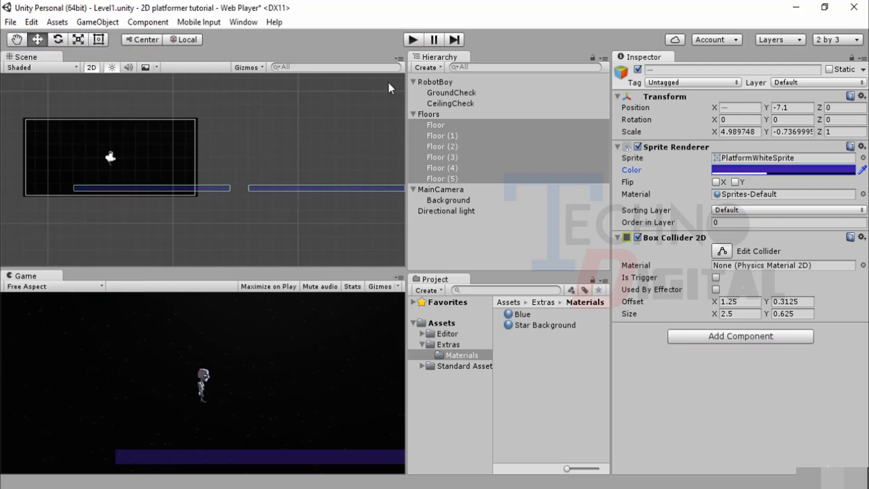
# Playtest the level by running RobotBoy along the coloured floors, jumping over the gaps and turning back.
pyautogui.click(413, 39)
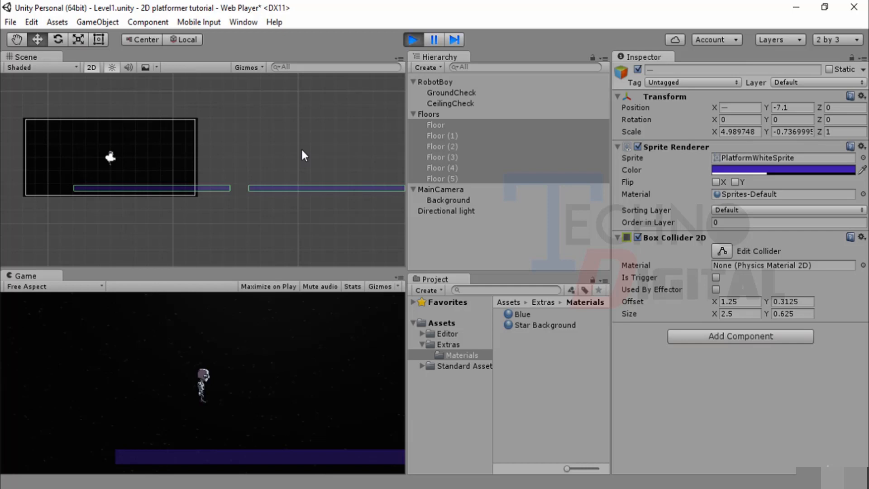
pyautogui.press('Right')
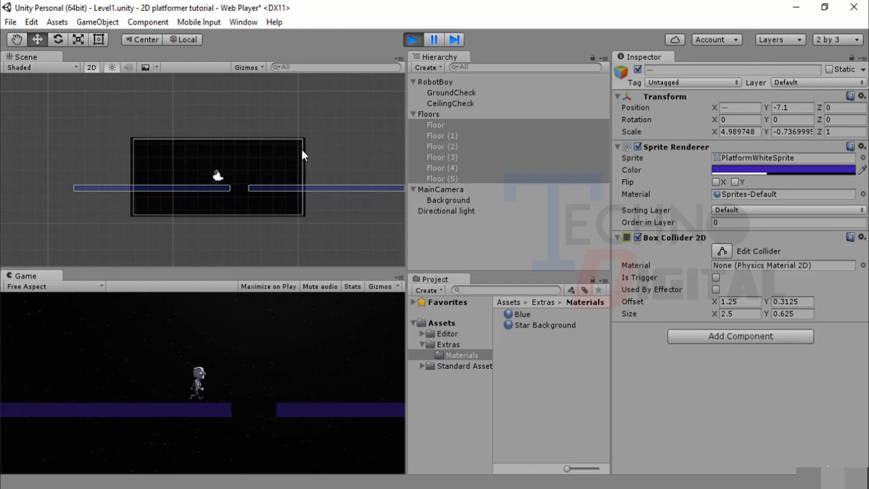
pyautogui.press('space')
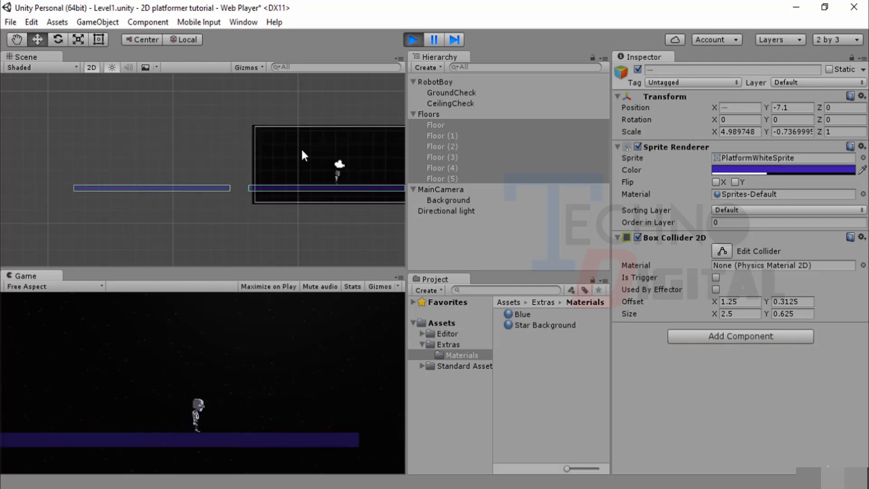
pyautogui.press('Right')
pyautogui.press('space')
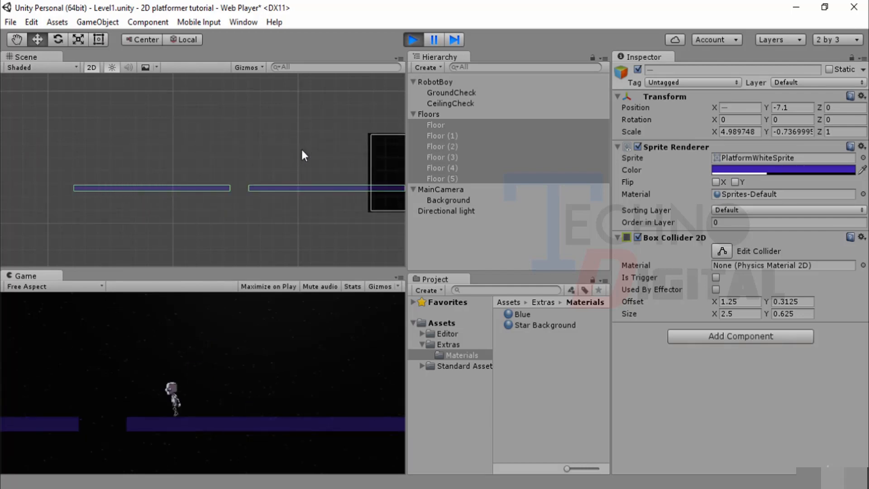
pyautogui.press('Left')
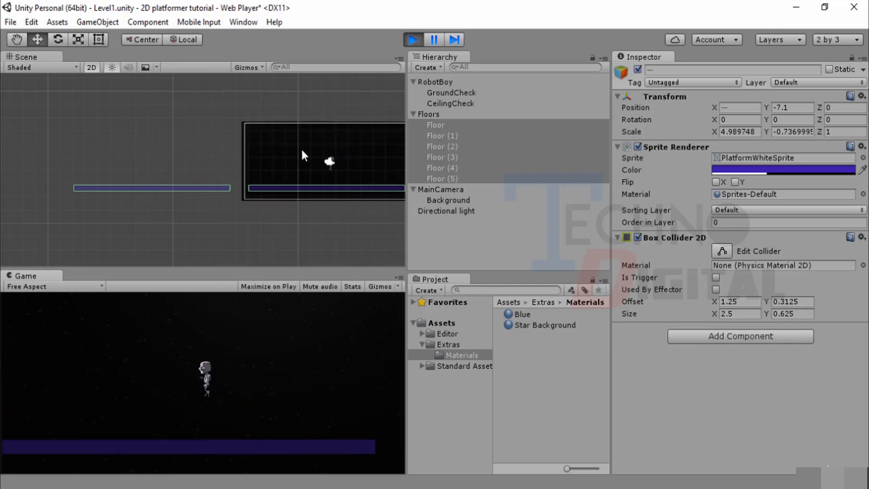
# Playtest RobotBoy running and jumping across the floors, and stop the game with nothing selected in the scene.
pyautogui.press('space')
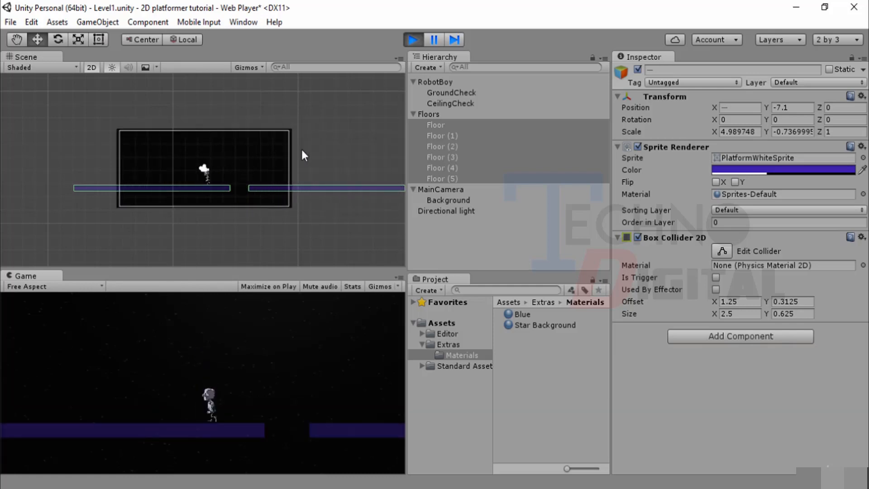
pyautogui.press('Left')
pyautogui.press('Right')
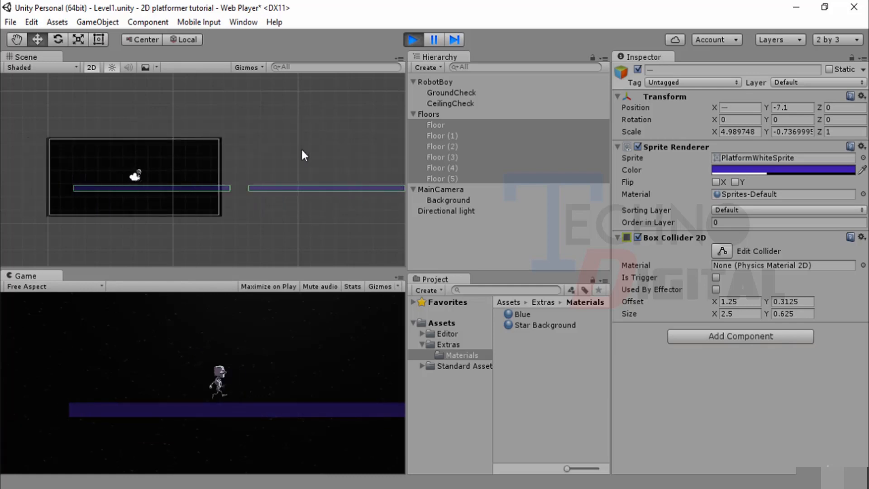
pyautogui.click(414, 39)
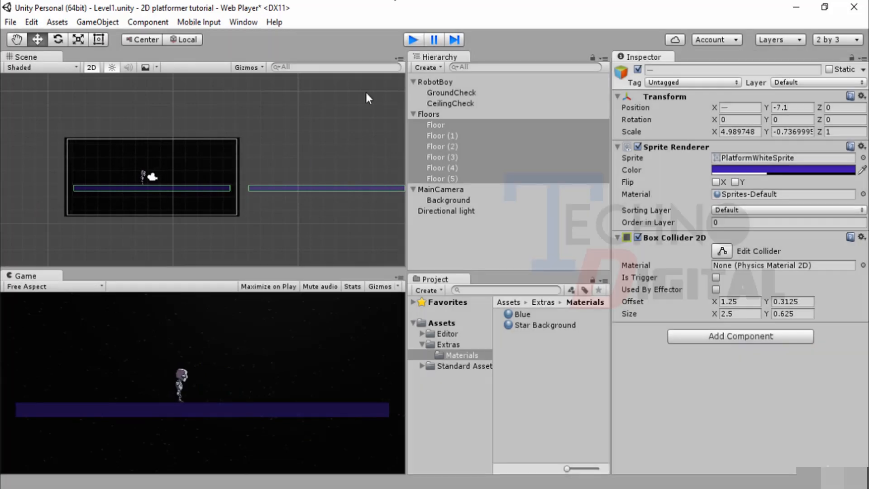
pyautogui.click(261, 244)
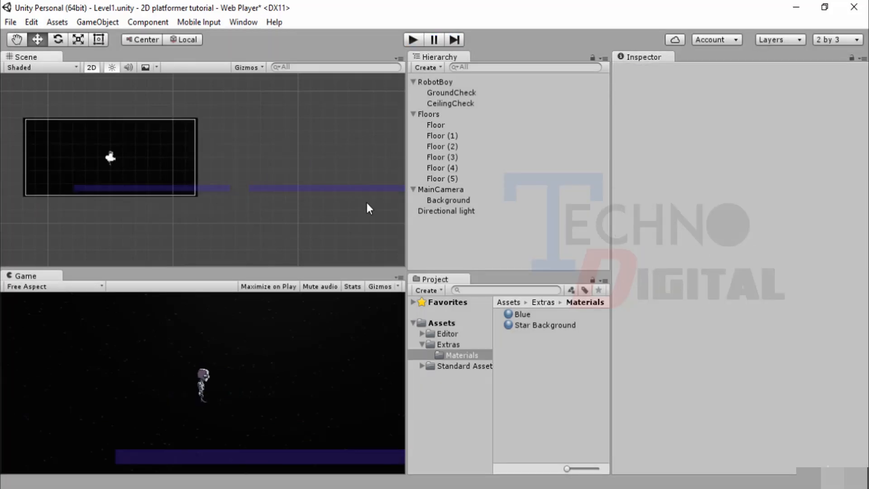
# Try raising Floor (1) to a Y position of about -6.22, and undo the move.
pyautogui.click(222, 188)
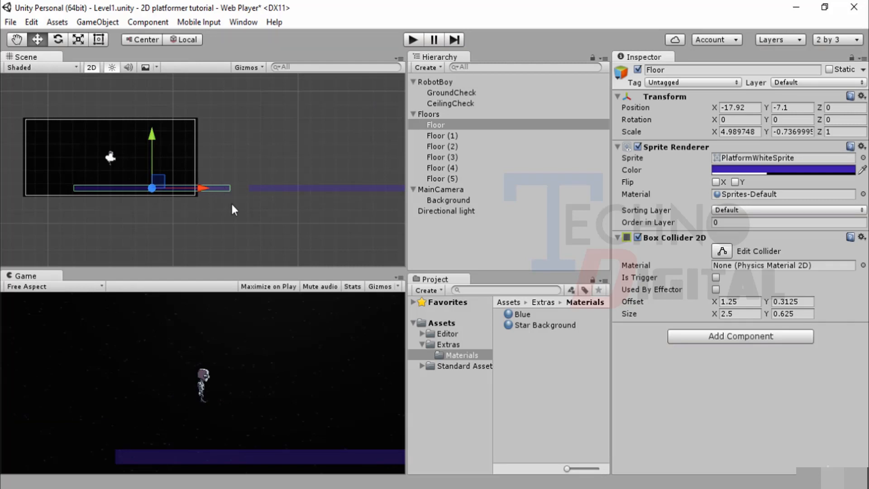
pyautogui.click(226, 222)
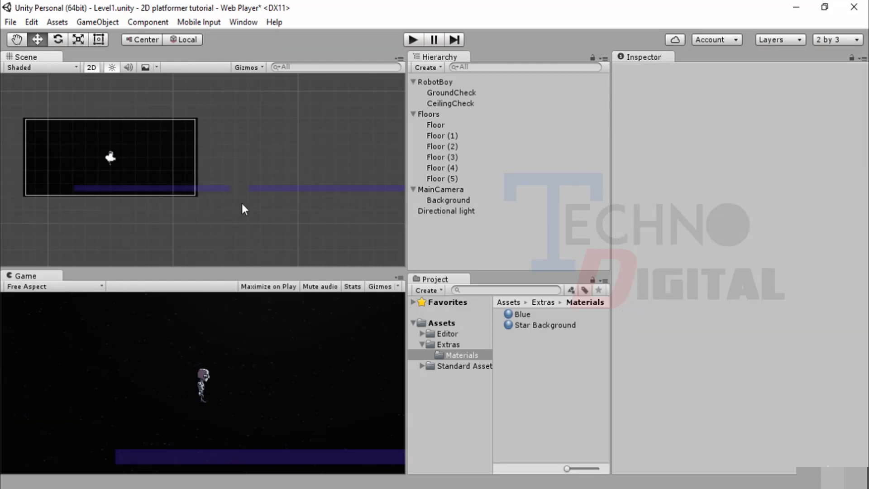
pyautogui.scroll(-5, 266, 207)
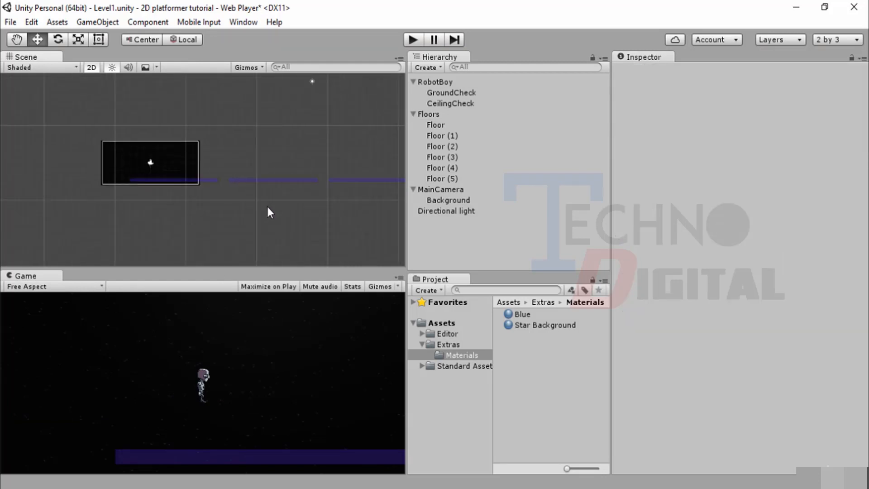
pyautogui.scroll(-2, 267, 204)
pyautogui.moveTo(364, 231); pyautogui.dragTo(281, 220, button='middle')
pyautogui.click(208, 180)
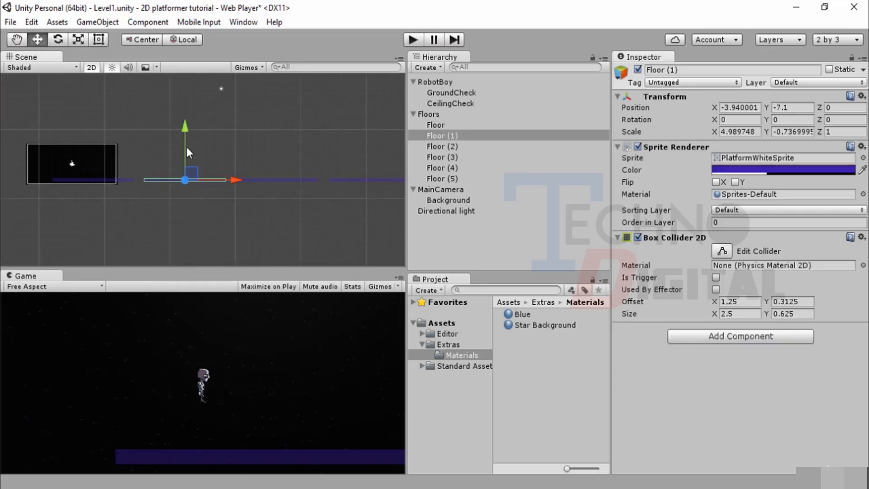
pyautogui.moveTo(183, 126); pyautogui.dragTo(184, 120)
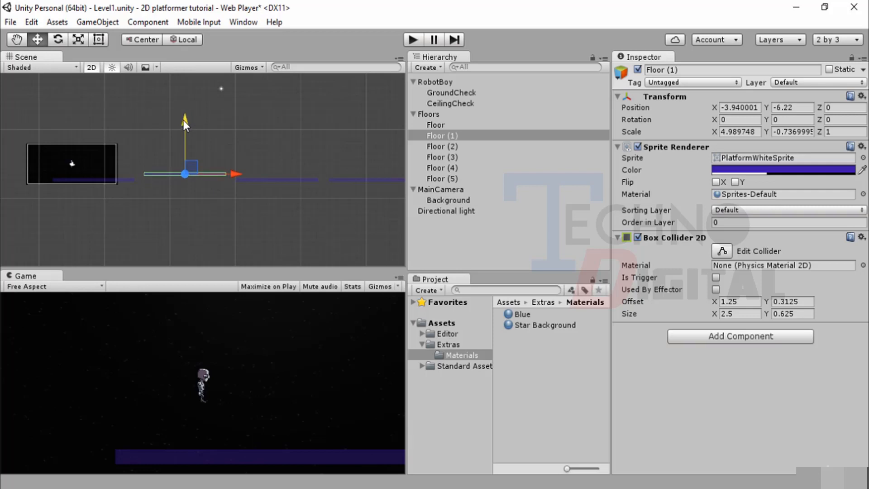
pyautogui.click(278, 180)
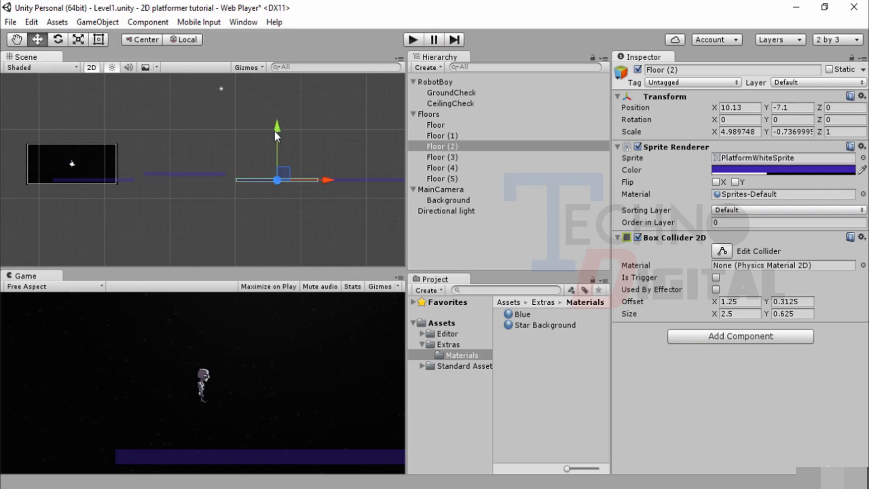
pyautogui.hotkey('ctrl', 'z')
pyautogui.hotkey('ctrl', 'z')
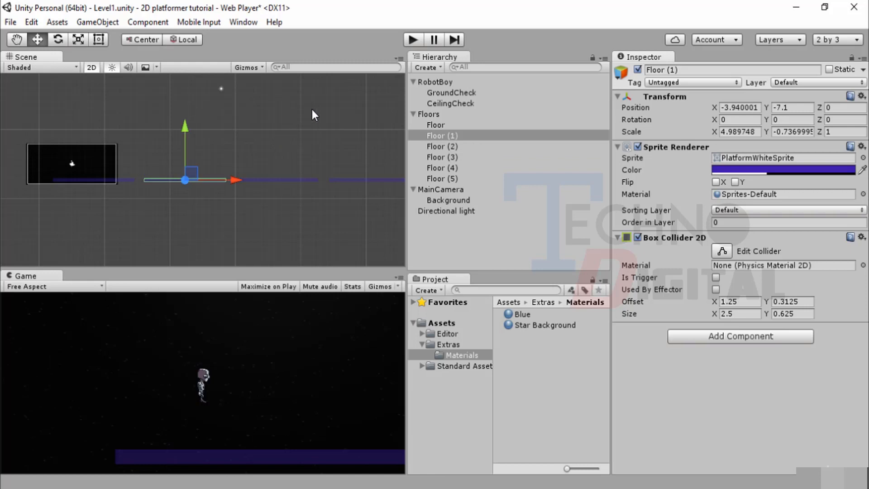
# Run the game, move RobotBoy toward the first gap, and raise Floor (1) to a Y position of about -6.32 during play.
pyautogui.click(312, 110)
pyautogui.click(412, 40)
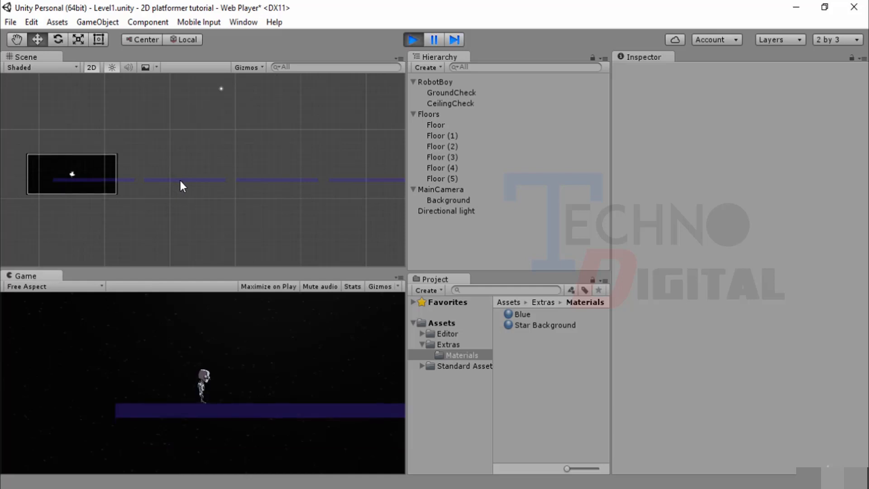
pyautogui.press('Right')
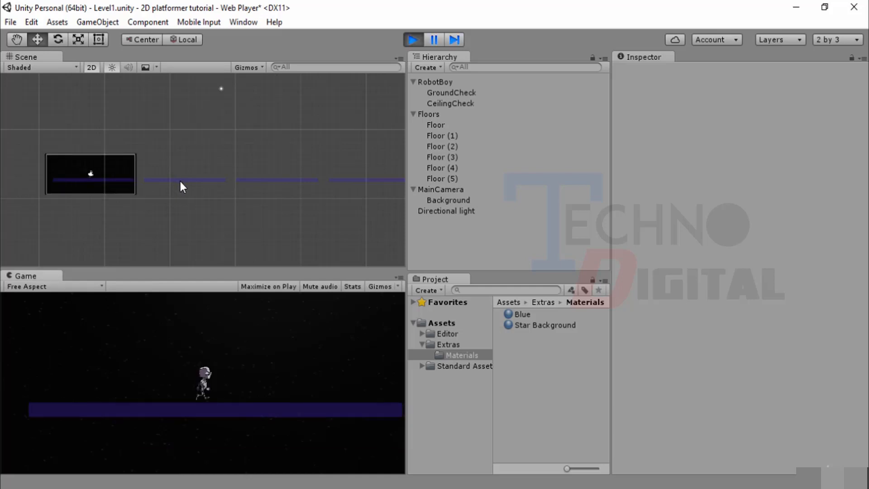
pyautogui.click(184, 180)
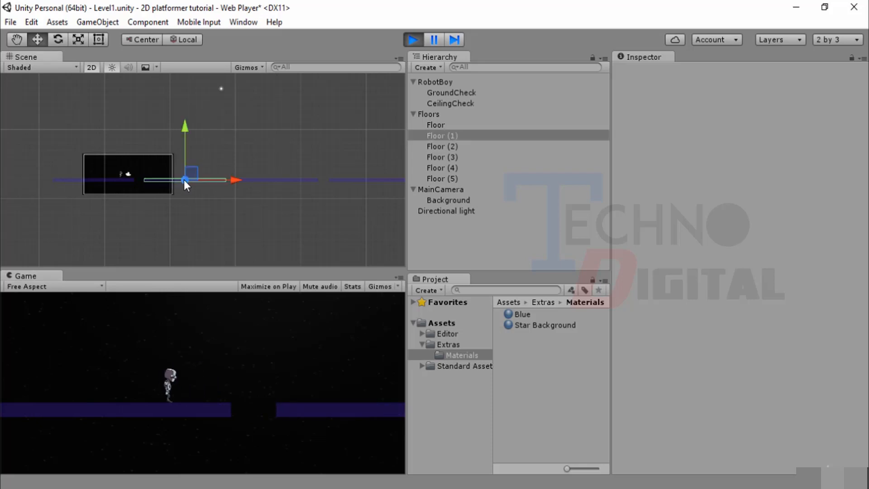
pyautogui.moveTo(190, 127); pyautogui.dragTo(184, 119)
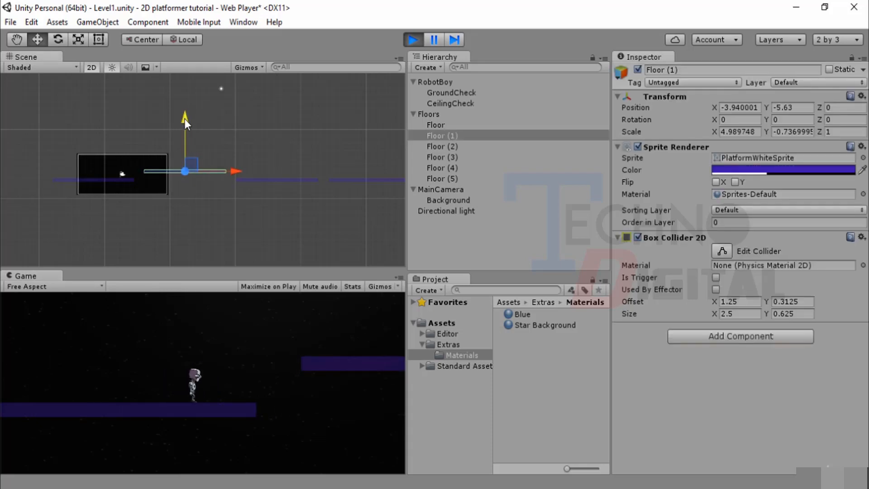
pyautogui.press('Right')
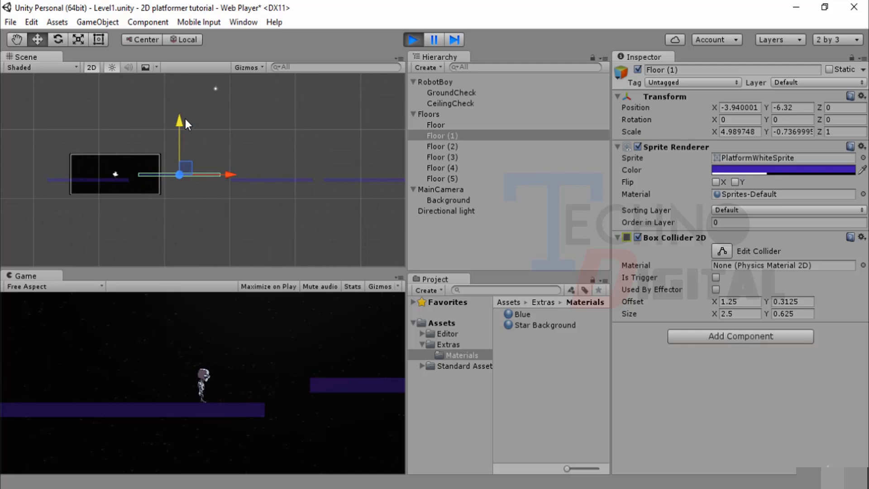
# Test RobotBoy's jump between the first floor and the raised Floor (1).
pyautogui.press('Right')
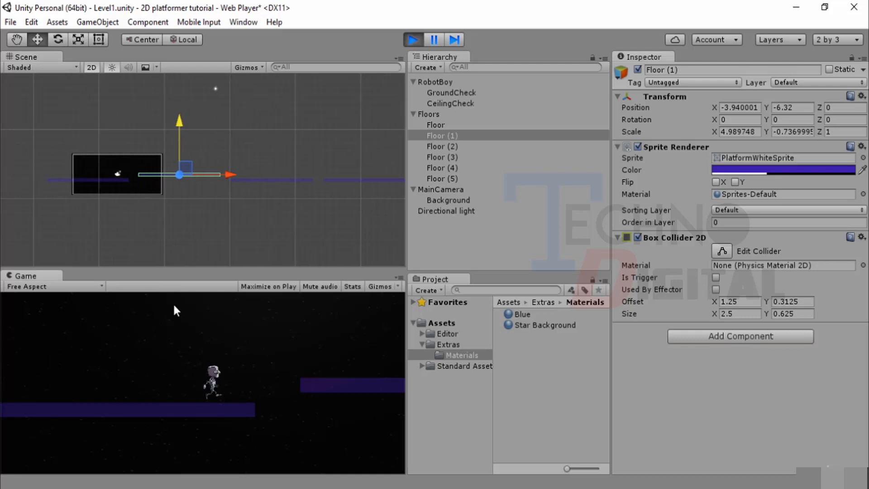
pyautogui.press('Left')
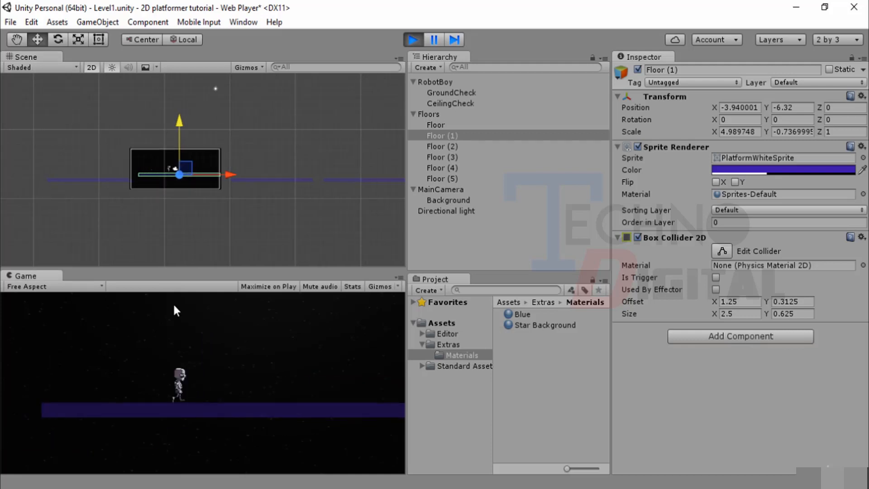
pyautogui.press('space')
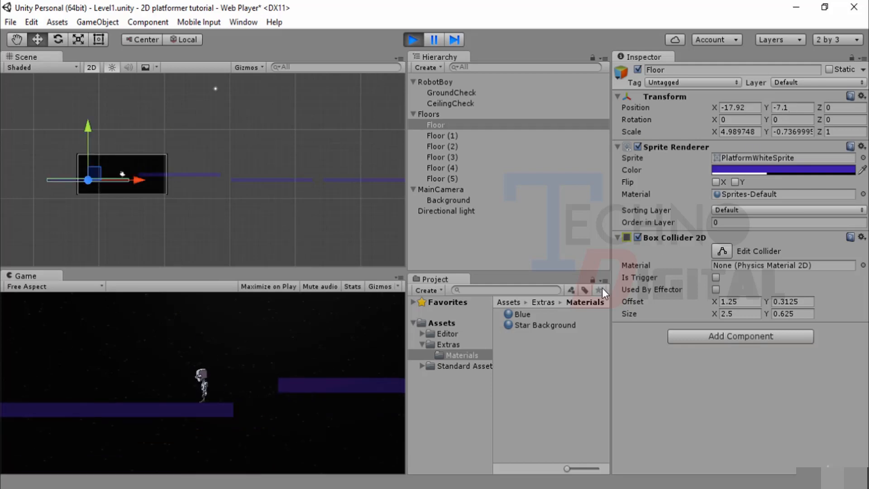
# Set the Y position of Floor (1) to -6.1 while the game is running.
pyautogui.click(210, 174)
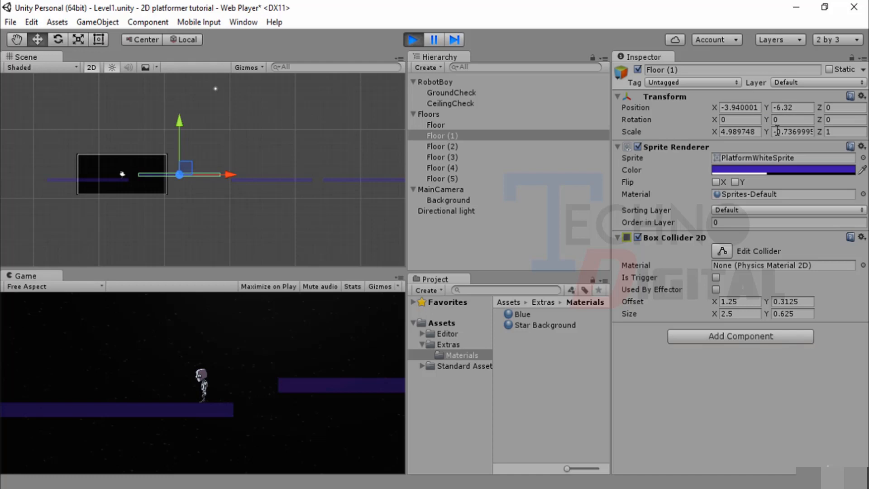
pyautogui.click(798, 107)
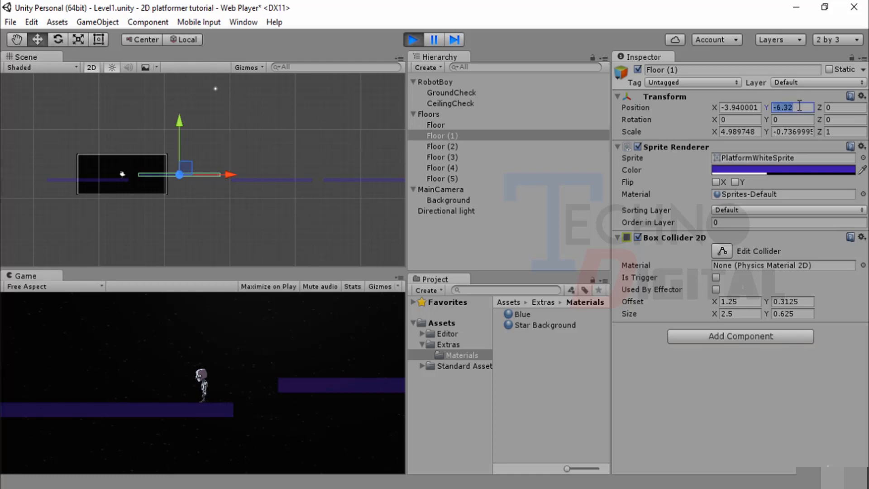
pyautogui.click(800, 106)
pyautogui.press('BackSpace')
pyautogui.press('BackSpace')
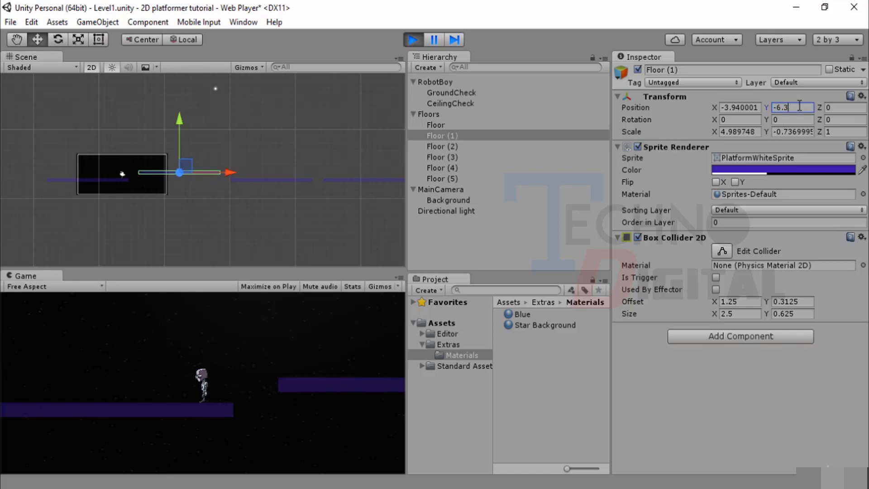
pyautogui.write('1')
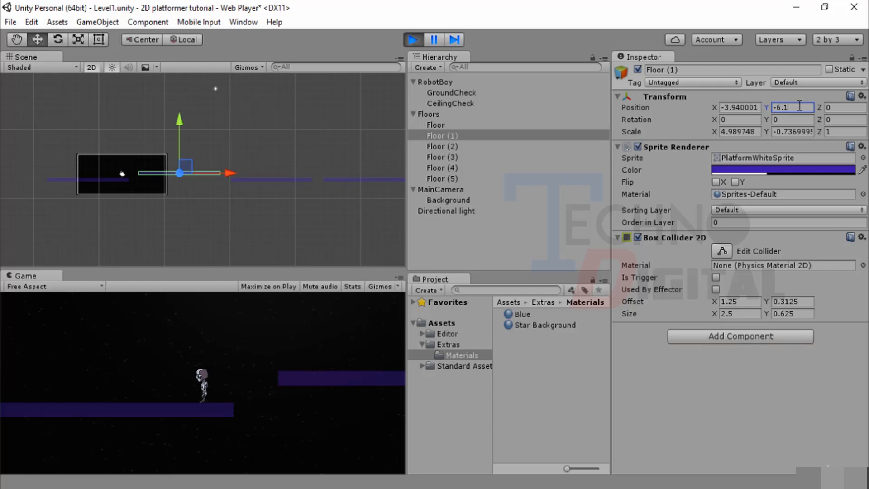
# Test RobotBoy's jumps on and off the raised Floor (1) in both directions, and stop the game.
pyautogui.click(296, 309)
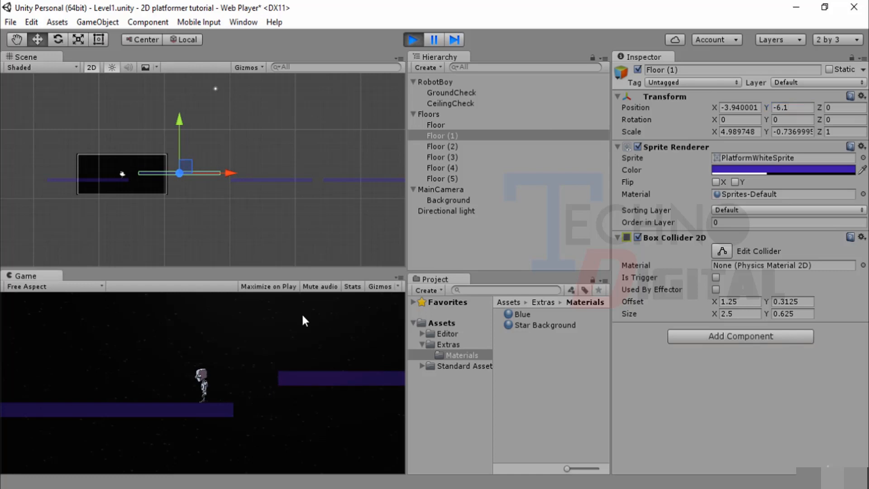
pyautogui.press('Left')
pyautogui.press('Right')
pyautogui.press('space')
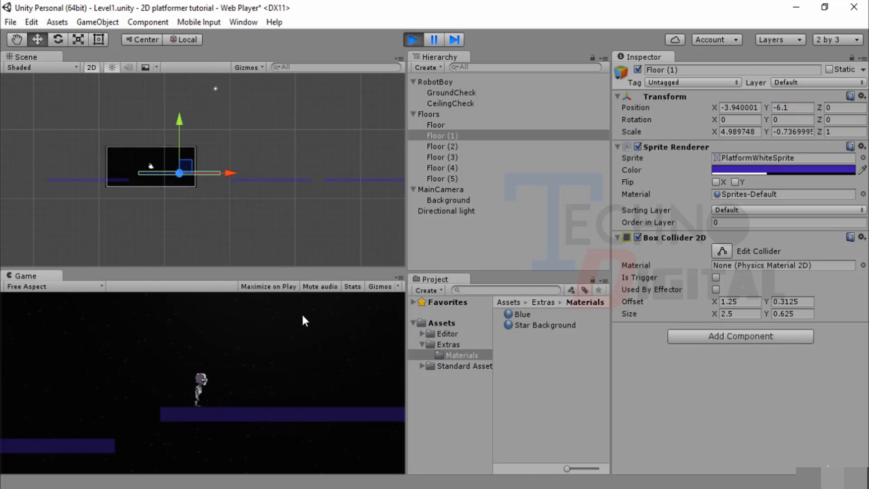
pyautogui.press('Right')
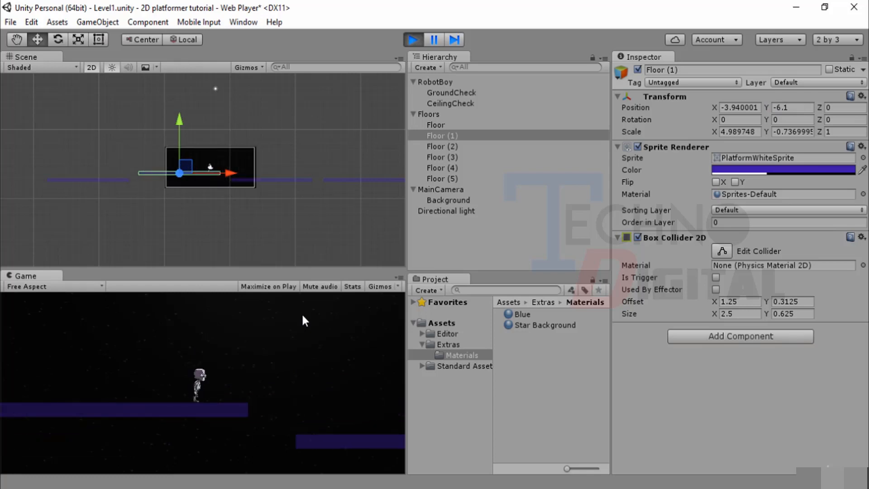
pyautogui.press('Right')
pyautogui.press('space')
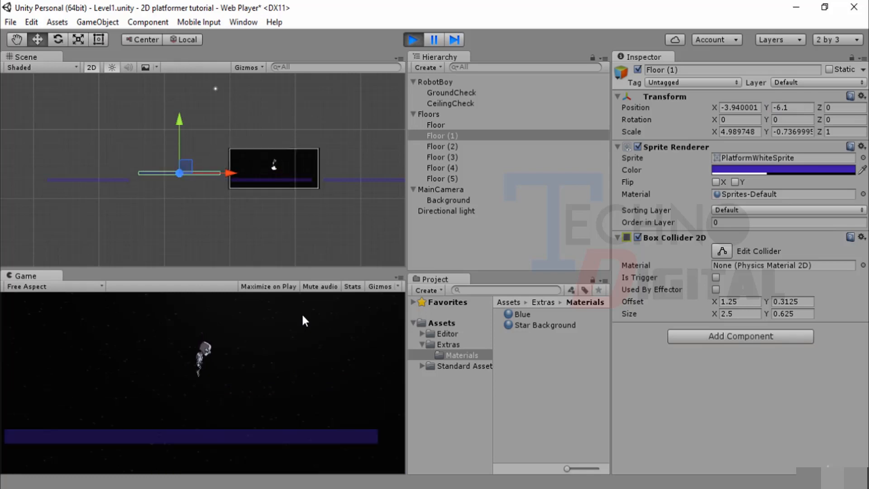
pyautogui.press('Right')
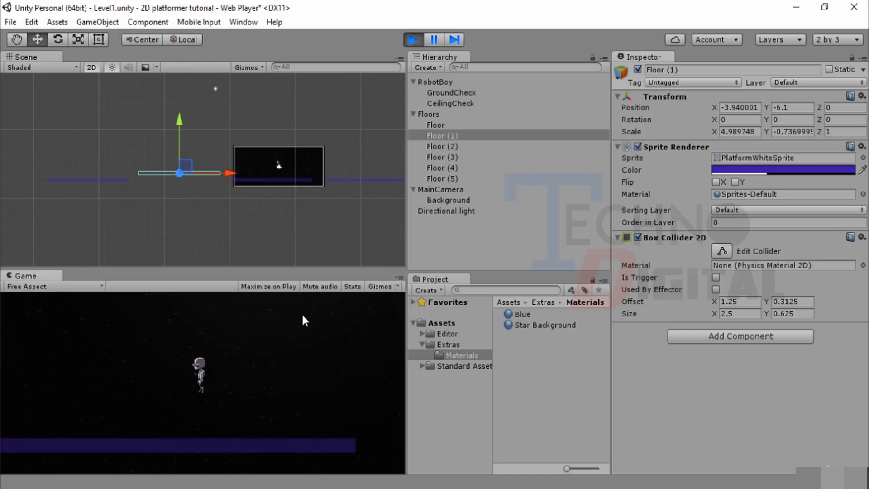
pyautogui.press('Left')
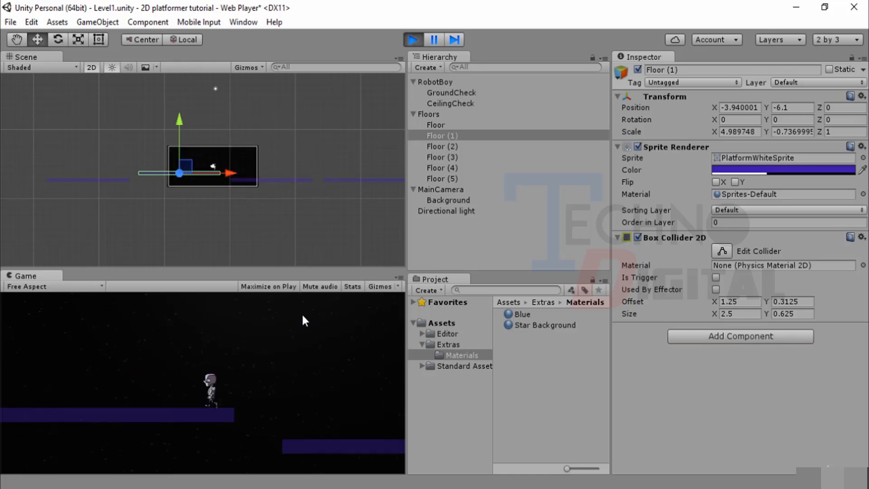
pyautogui.press('space')
pyautogui.press('Right')
pyautogui.press('space')
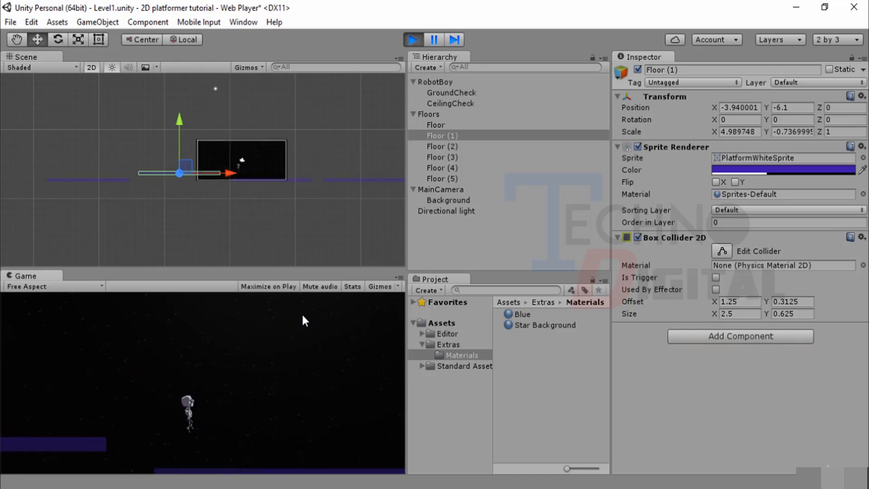
pyautogui.press('Left')
pyautogui.press('space')
pyautogui.press('Right')
pyautogui.press('space')
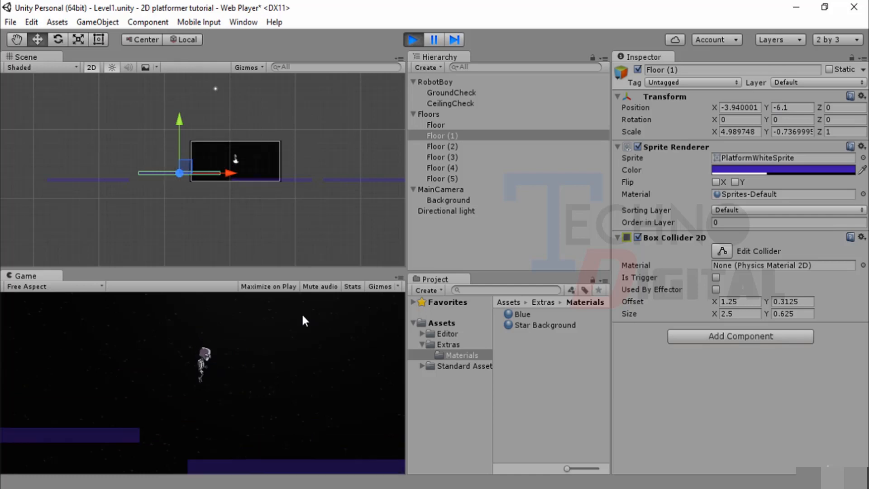
pyautogui.click(417, 37)
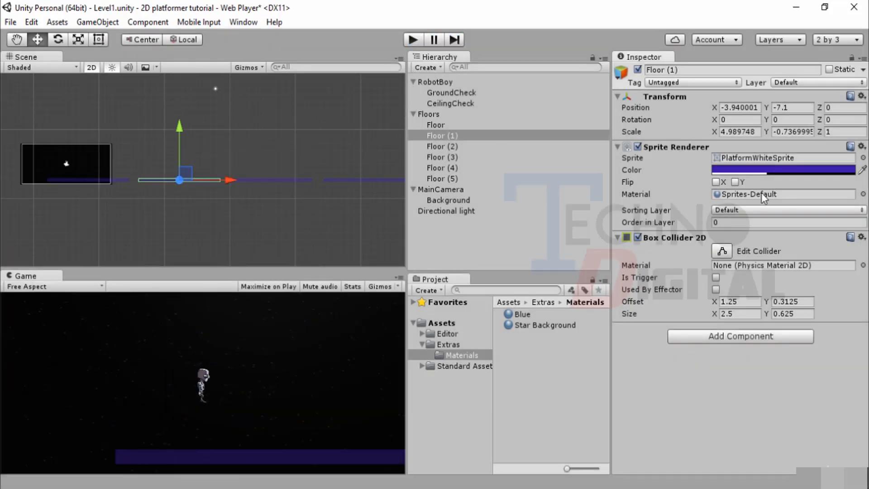
# Set the Y position of Floor (1) to -6.1 and that of Floor (2) to -5.1 in edit mode.
pyautogui.click(802, 109)
pyautogui.write('-6.1')
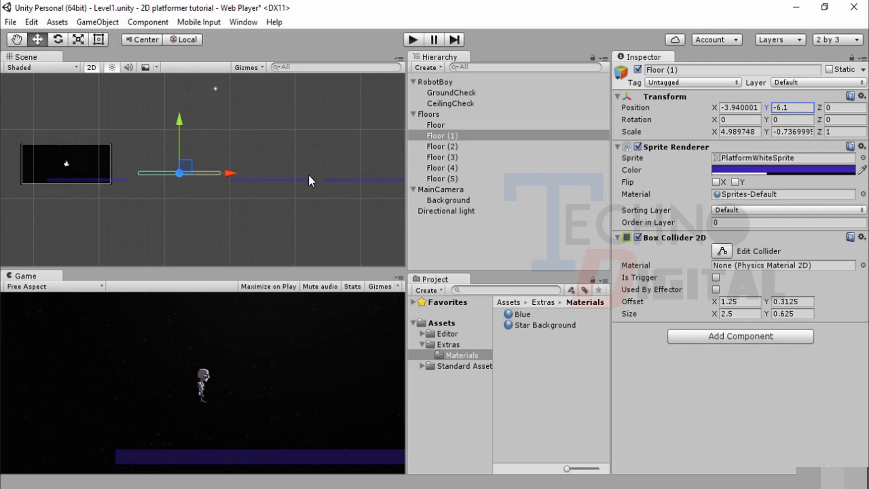
pyautogui.click(295, 180)
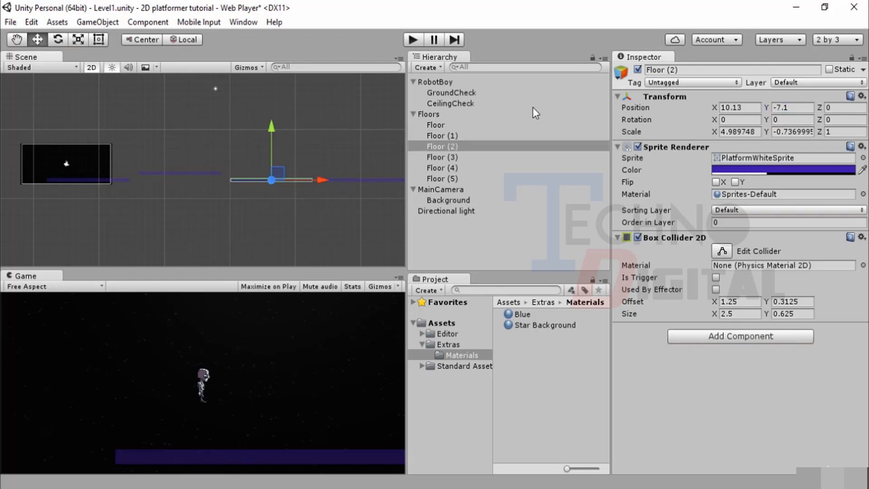
pyautogui.click(779, 107)
pyautogui.write('-5.1')
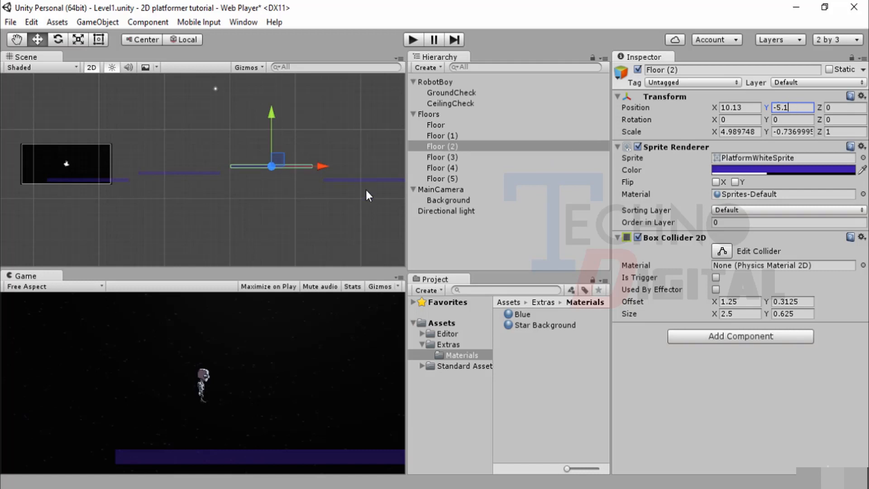
# Set the Y position of Floor (5), the platform following the raised Floor (2), to -8.1.
pyautogui.moveTo(365, 194); pyautogui.dragTo(231, 199, button='middle')
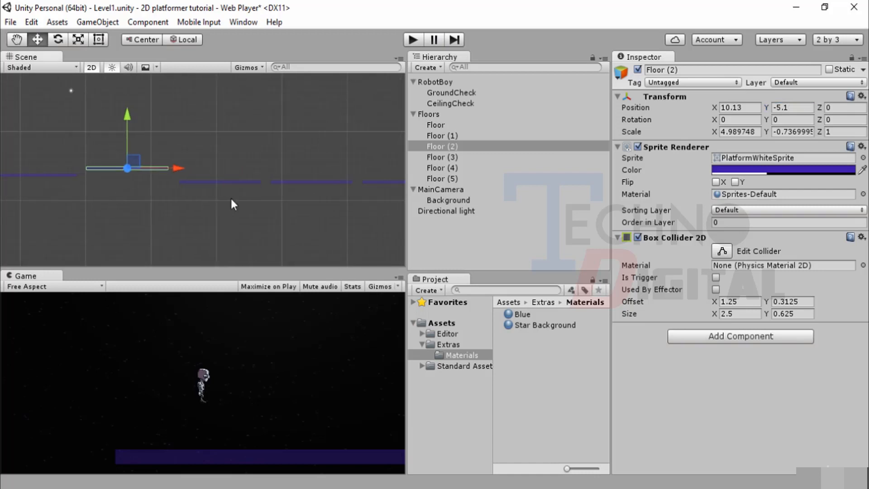
pyautogui.click(227, 178)
pyautogui.click(227, 180)
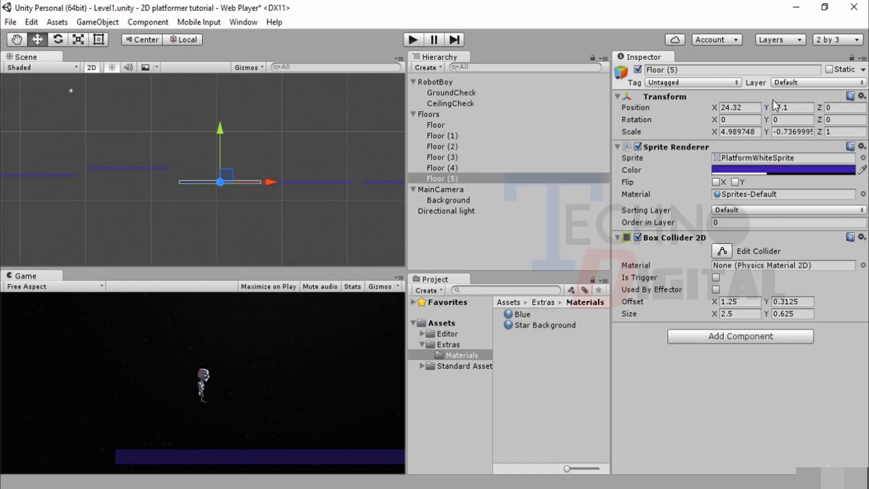
pyautogui.click(802, 108)
pyautogui.write('-')
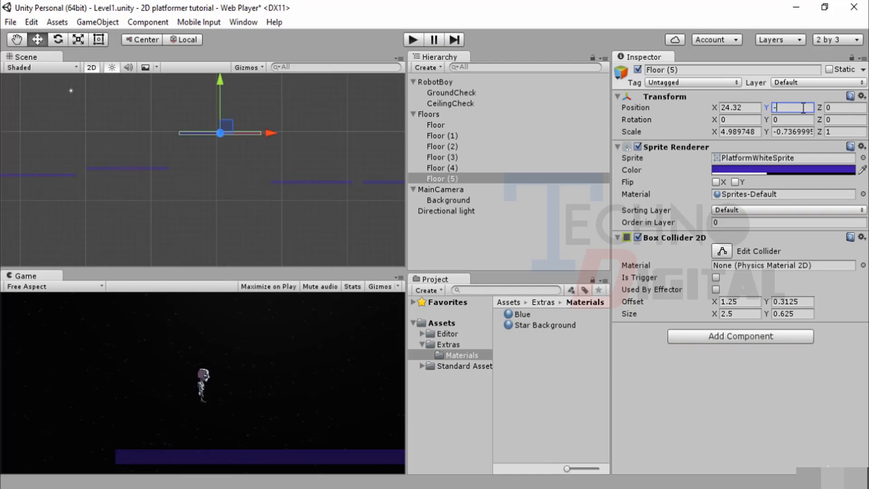
pyautogui.write('.8')
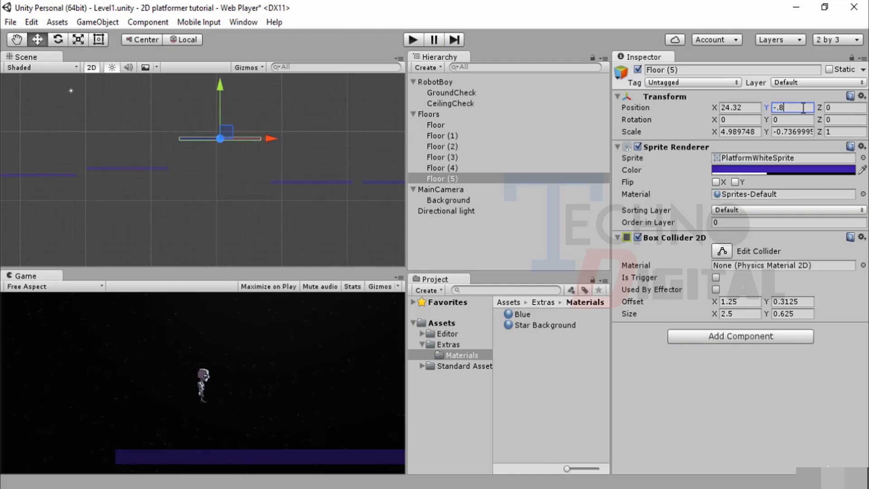
pyautogui.press('BackSpace')
pyautogui.press('BackSpace')
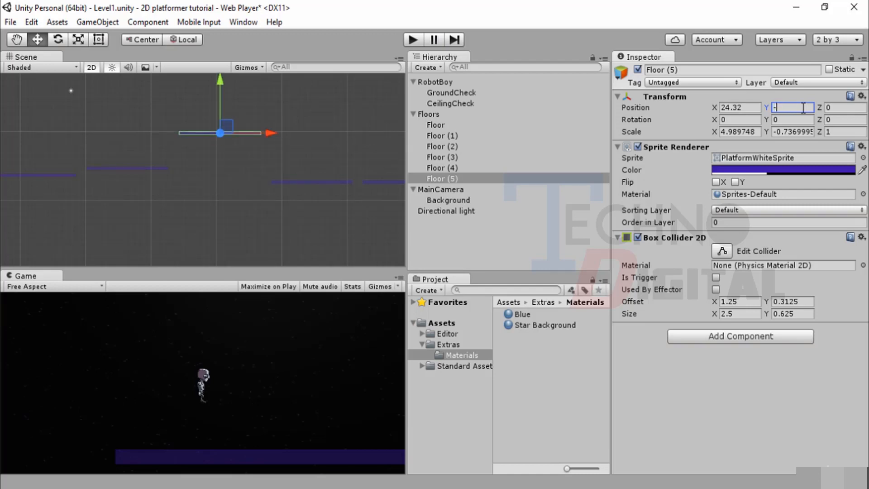
pyautogui.write('8.1')
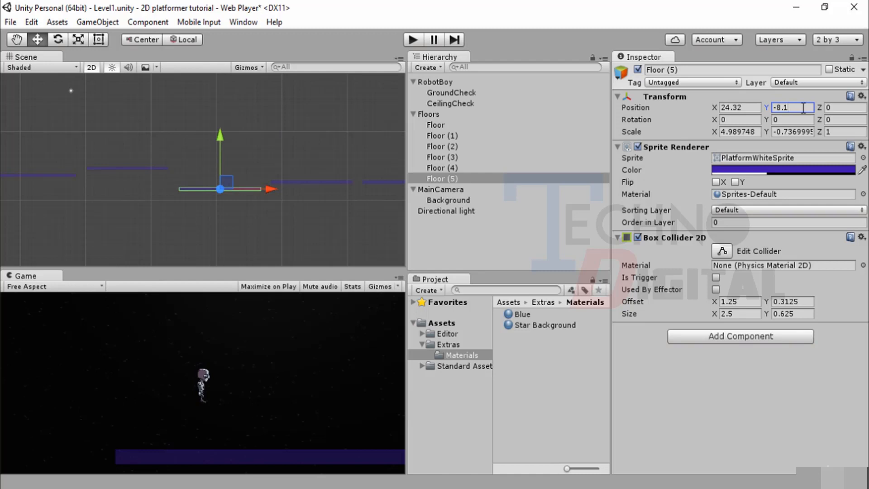
pyautogui.click(281, 180)
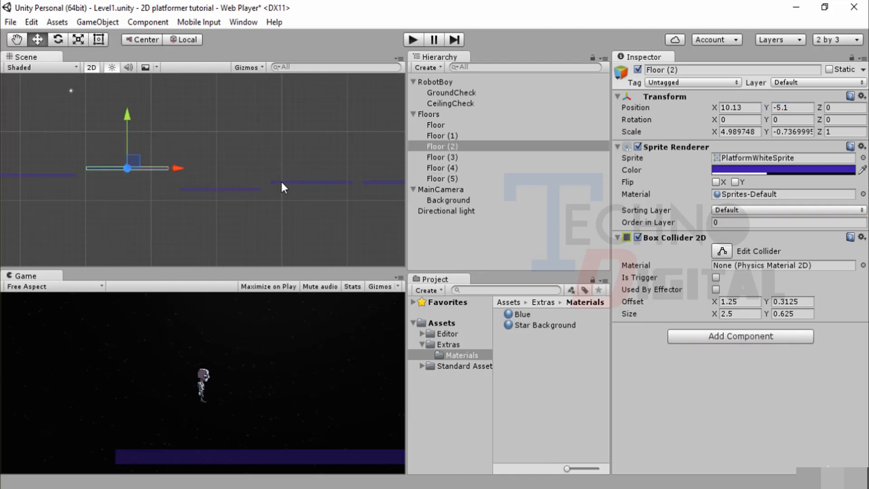
# Run the game and test RobotBoy's jumps from the first floor over Floor (1) and Floor (2) down to the lowered Floor (5).
pyautogui.click(410, 41)
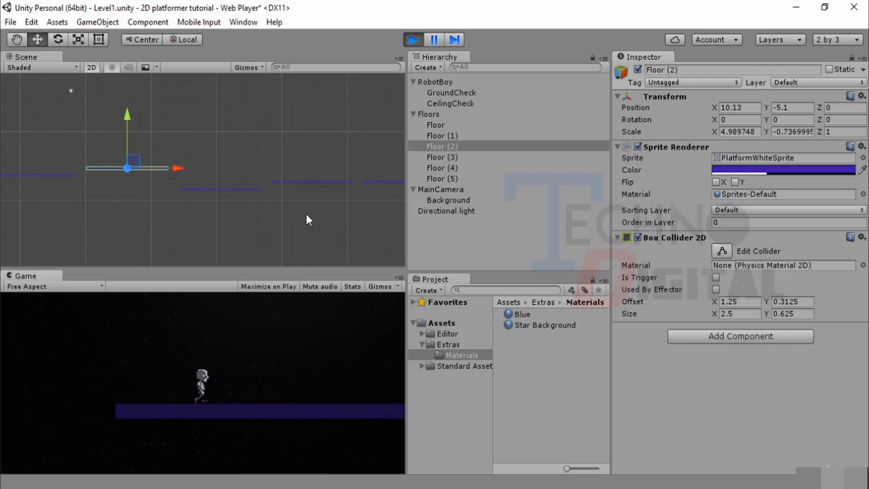
pyautogui.press('Right')
pyautogui.press('space')
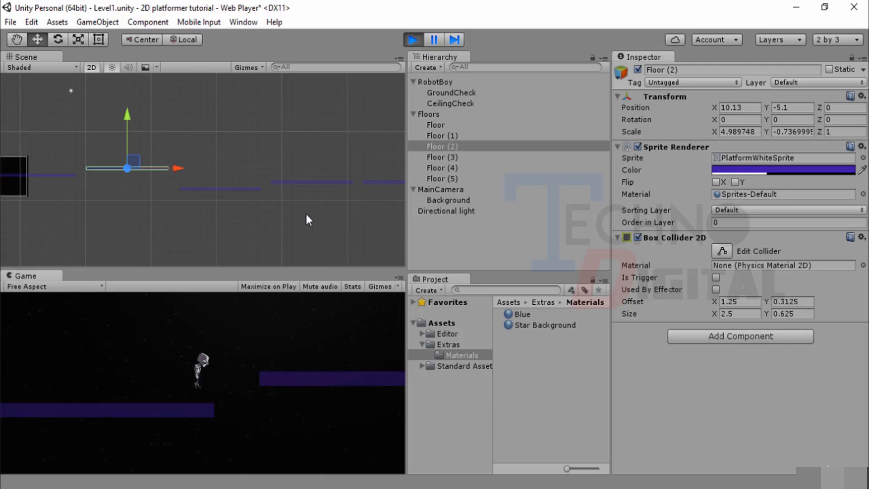
pyautogui.press('space')
pyautogui.press('space')
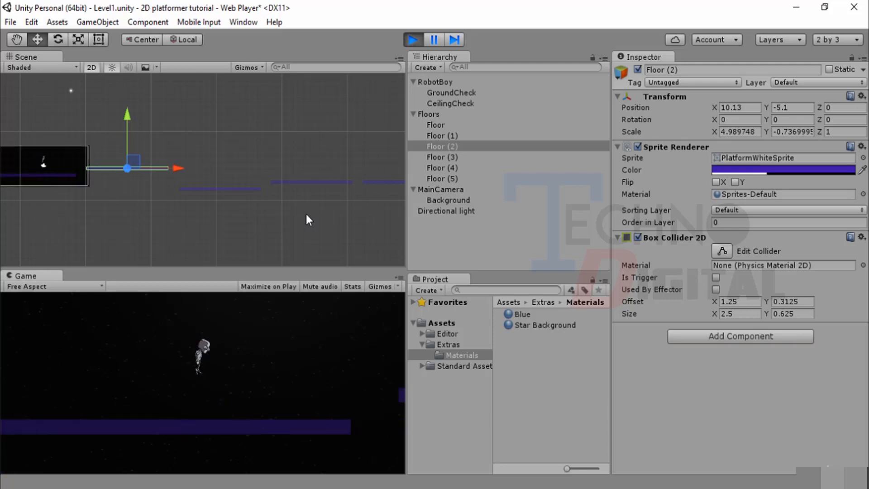
pyautogui.press('space')
pyautogui.press('space')
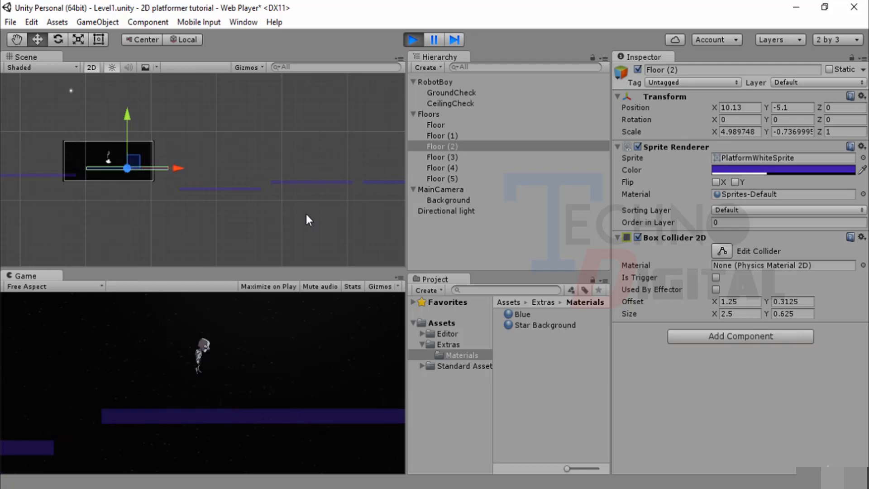
pyautogui.press('space')
pyautogui.press('space')
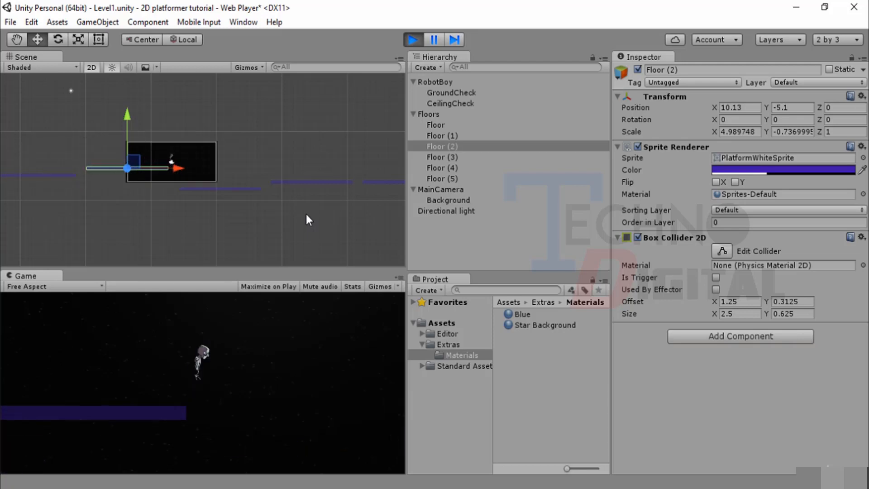
pyautogui.press('Right')
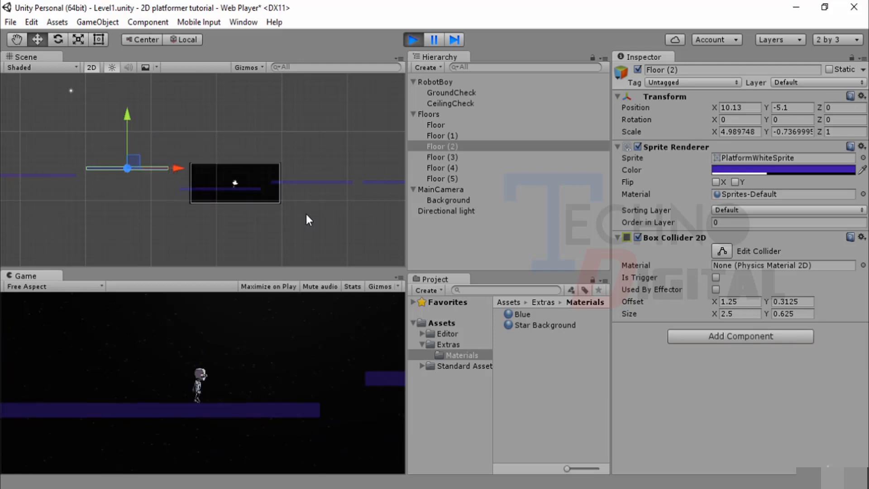
# Test RobotBoy's jumps from the lowered Floor (5) across the last two platforms and back, and stop the game.
pyautogui.press('space')
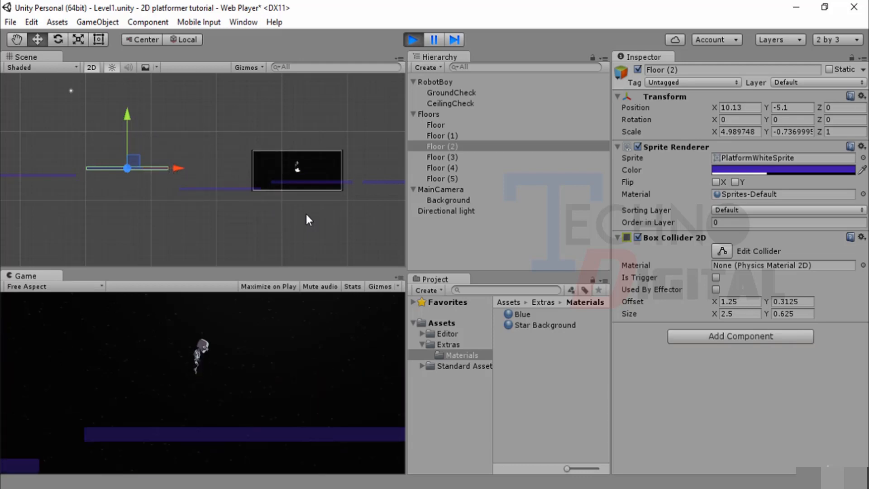
pyautogui.press('space')
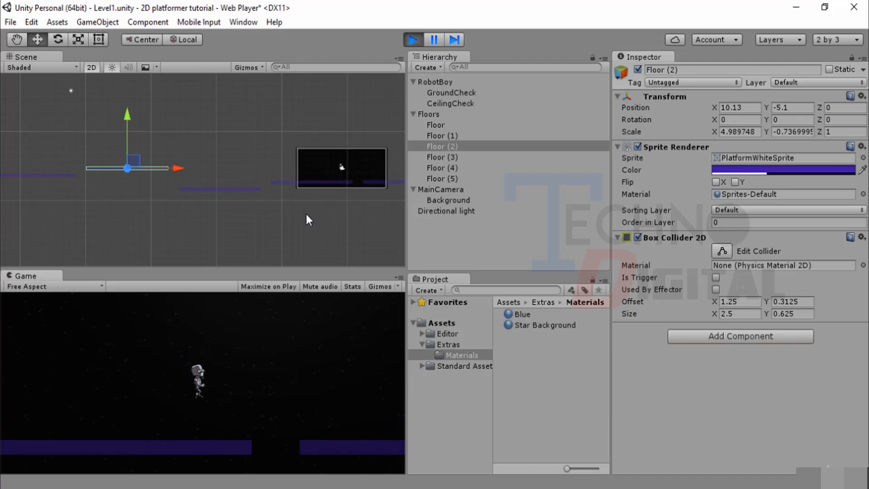
pyautogui.press('space')
pyautogui.press('space')
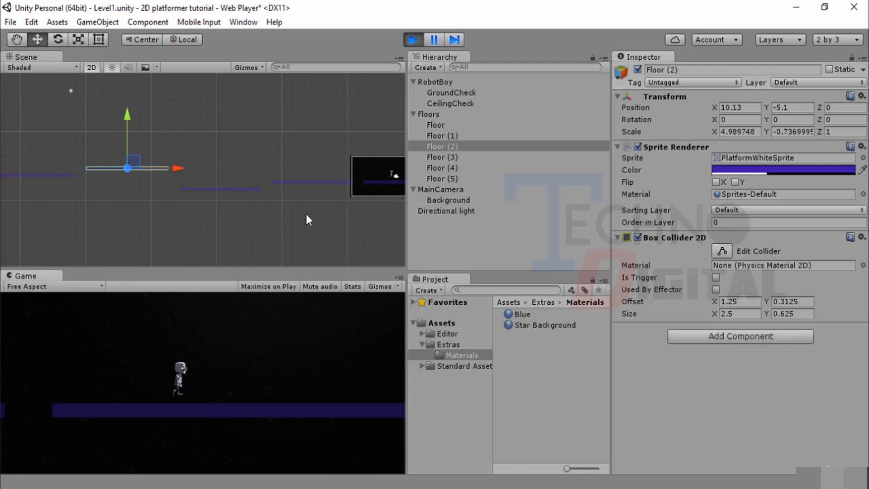
pyautogui.press('Right')
pyautogui.press('Left')
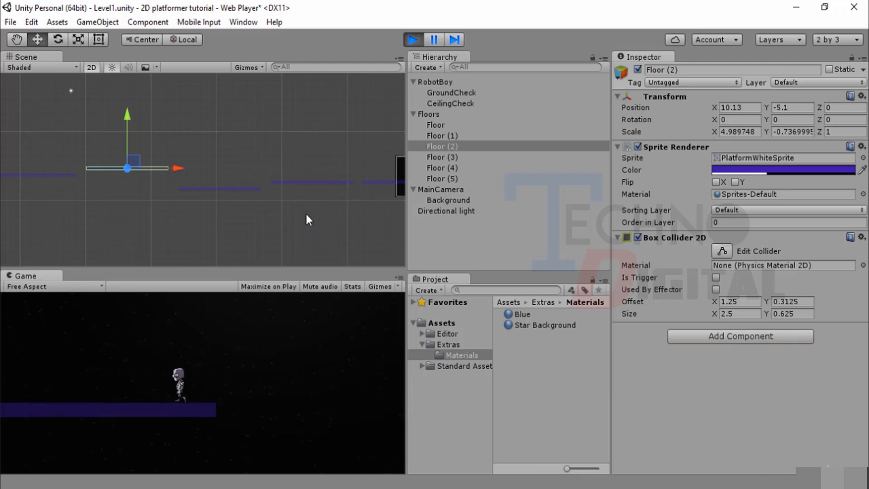
pyautogui.press('space')
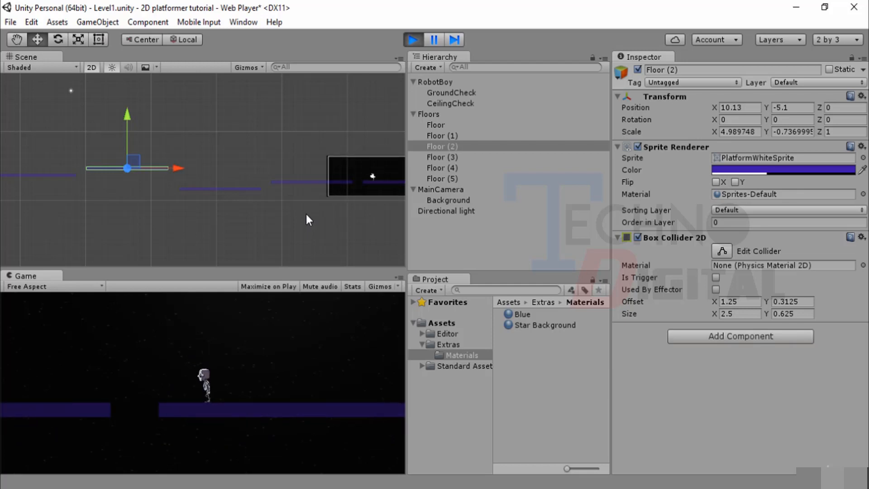
pyautogui.press('space')
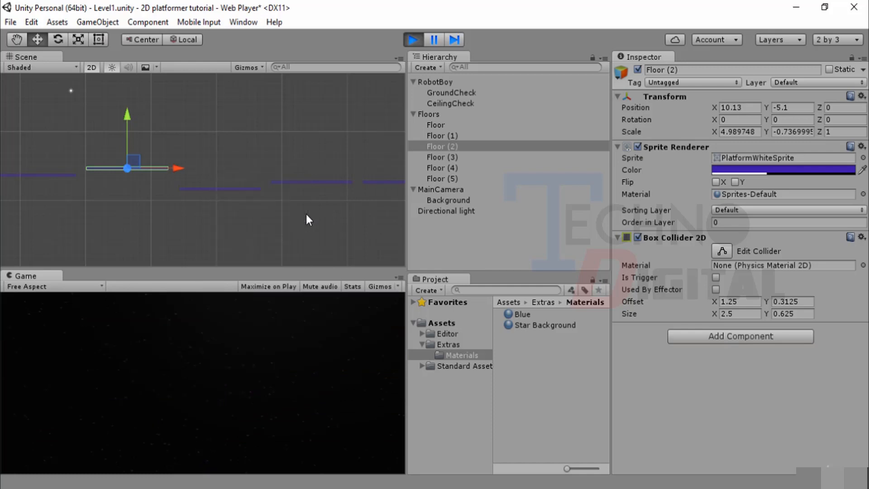
pyautogui.click(411, 41)
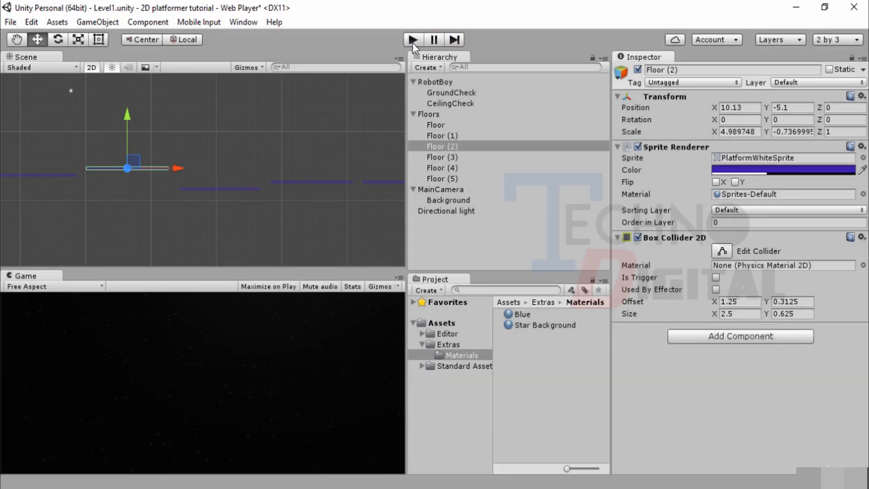
pyautogui.click(251, 187)
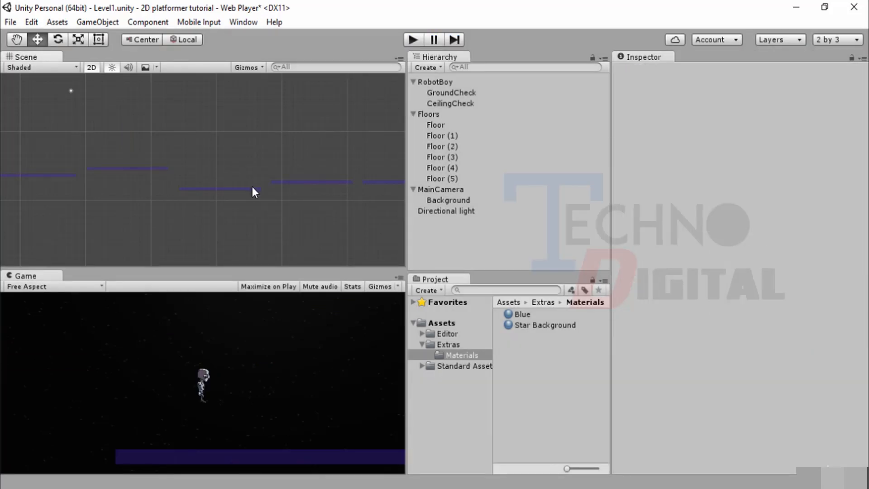
pyautogui.click(251, 188)
pyautogui.click(252, 164)
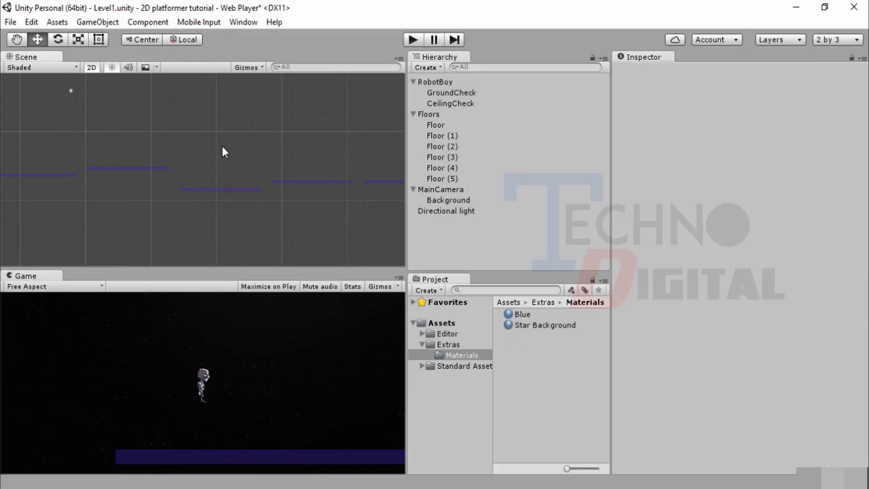
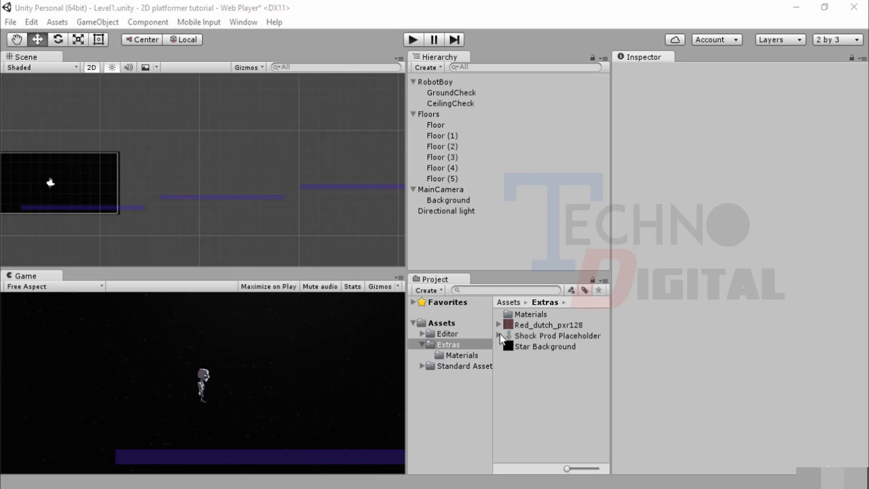
# Check the Shock Prod Placeholder sprite in the Extras assets and place it in the scene above RobotBoy at about X -13.52, Y 2.44.
pyautogui.click(508, 337)
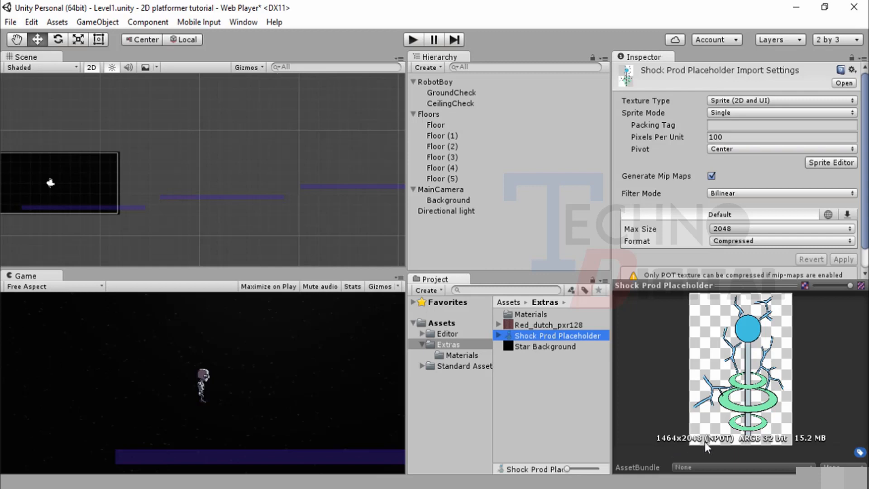
pyautogui.click(500, 335)
pyautogui.click(525, 346)
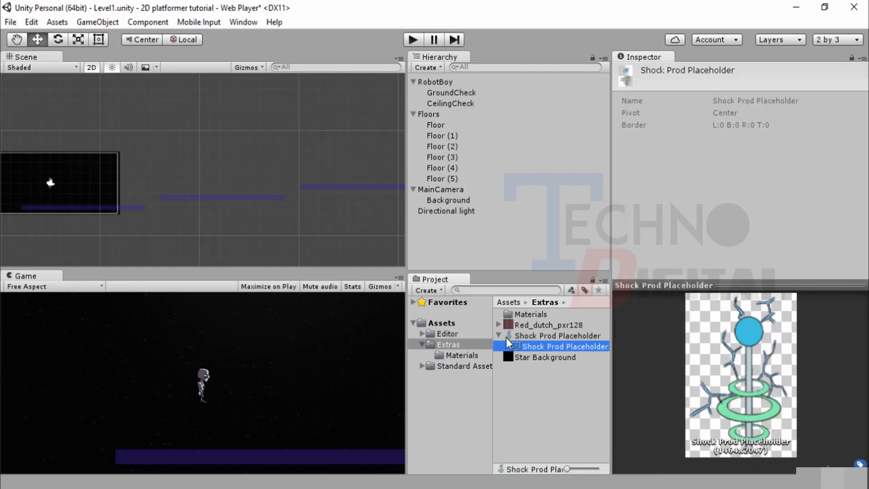
pyautogui.click(499, 336)
pyautogui.click(507, 336)
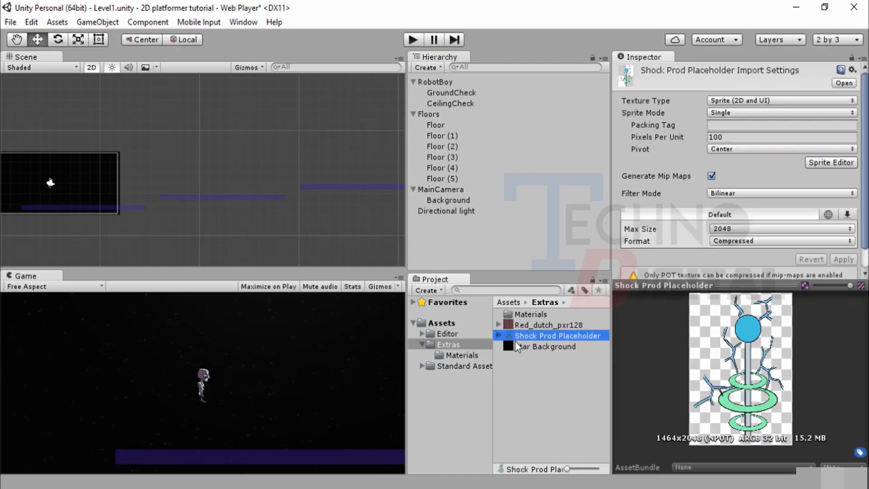
pyautogui.moveTo(272, 220); pyautogui.dragTo(314, 226, button='middle')
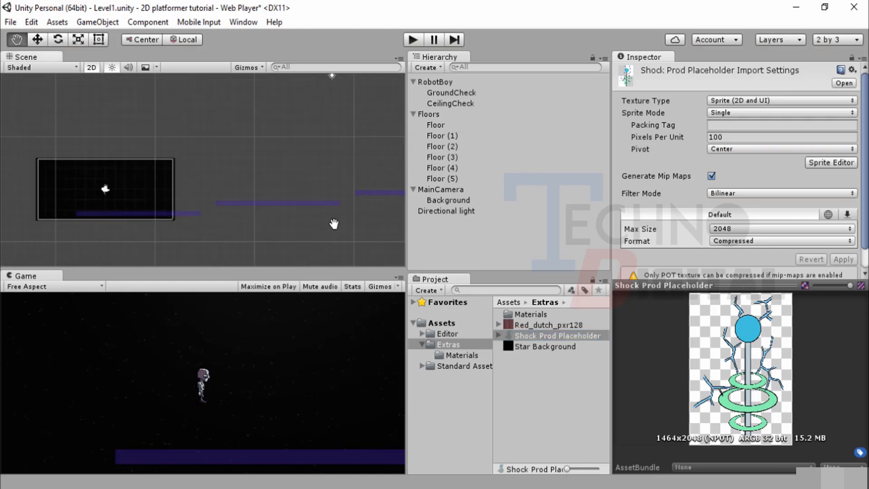
pyautogui.moveTo(509, 334); pyautogui.dragTo(126, 112)
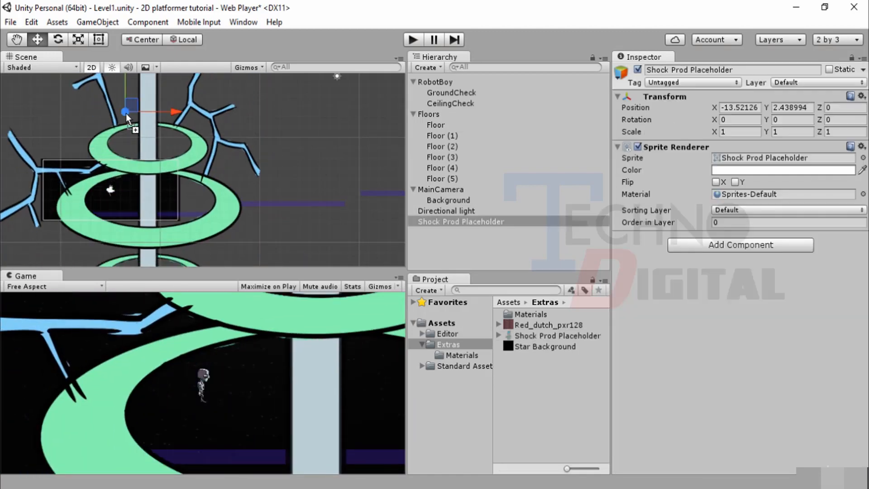
# Scale the Shock Prod Placeholder to 0.07 in X and Y and move it down to about X -13.39, Y -5.23 above the first floor.
pyautogui.click(727, 132)
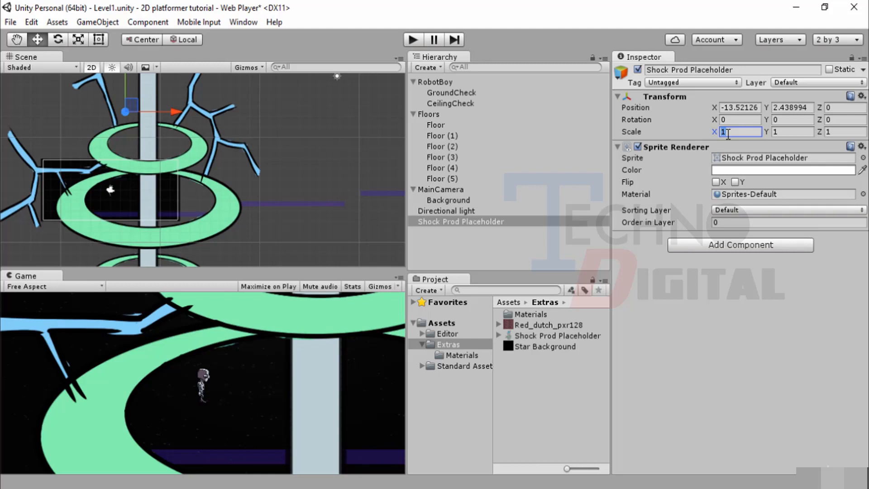
pyautogui.write('0')
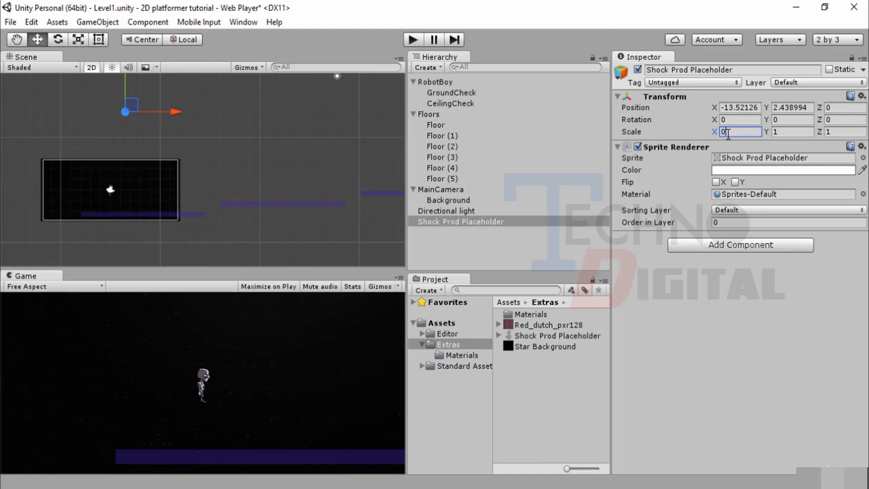
pyautogui.write('.1')
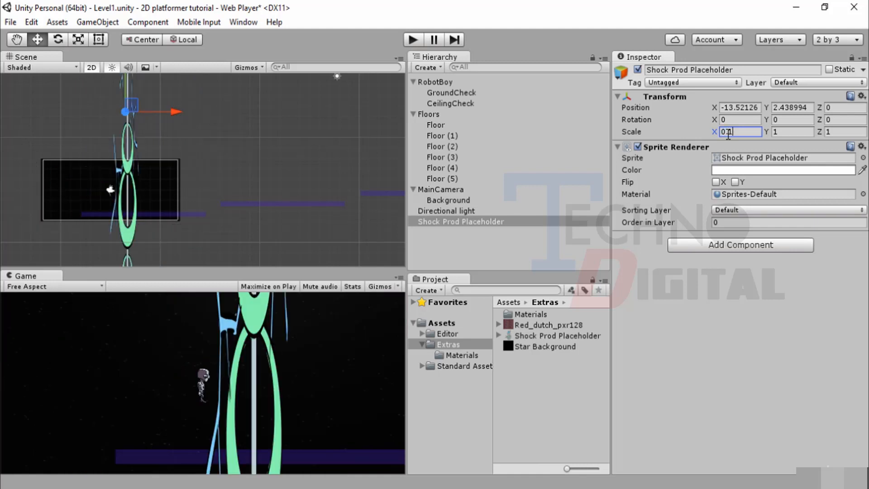
pyautogui.press('BackSpace')
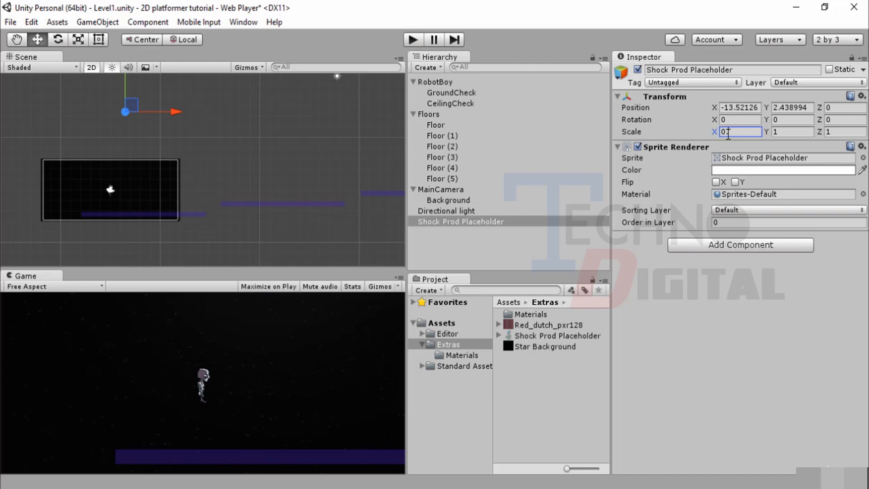
pyautogui.write('07')
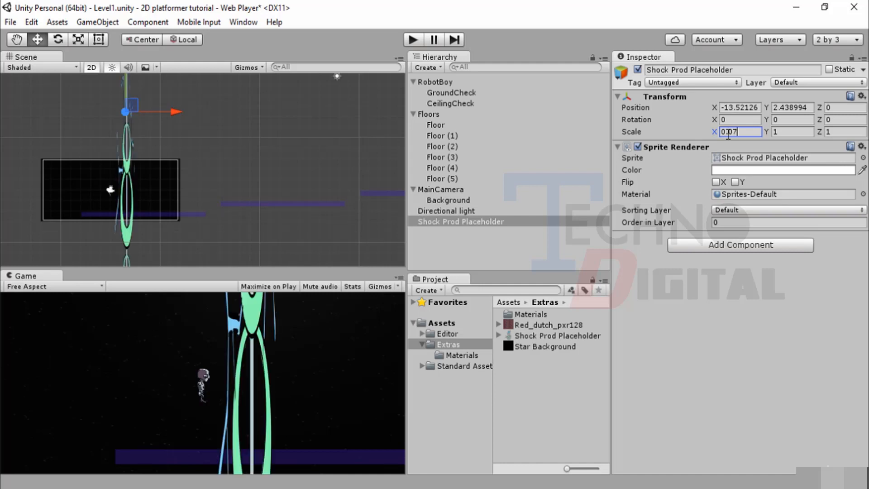
pyautogui.click(779, 132)
pyautogui.write('0.07')
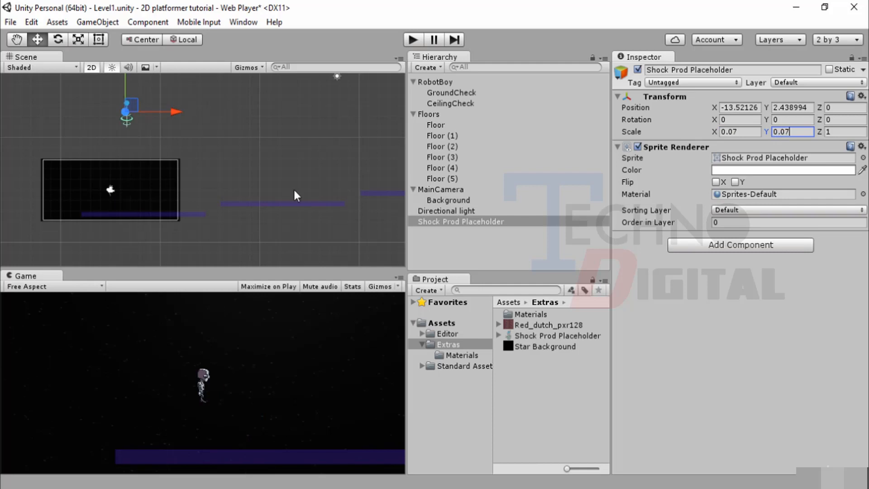
pyautogui.moveTo(124, 101); pyautogui.dragTo(134, 181)
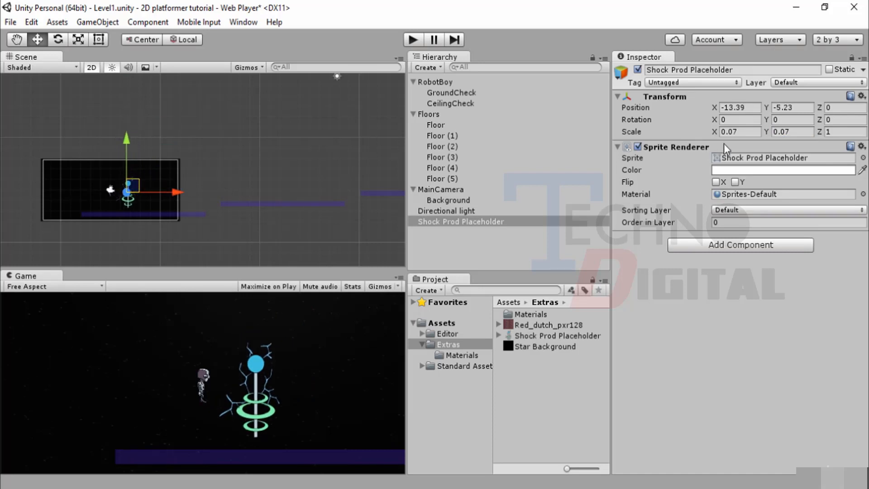
# Scale the Shock Prod Placeholder down to 0.02 in both X and Y.
pyautogui.click(747, 133)
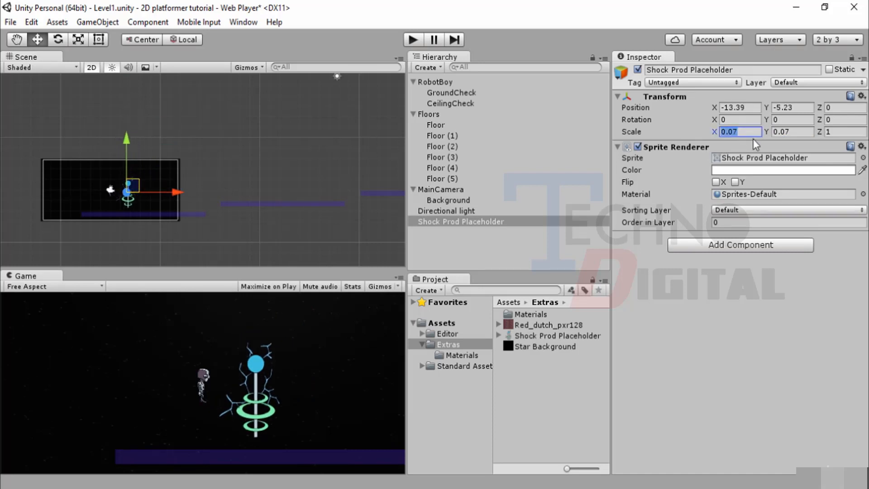
pyautogui.write('0.0')
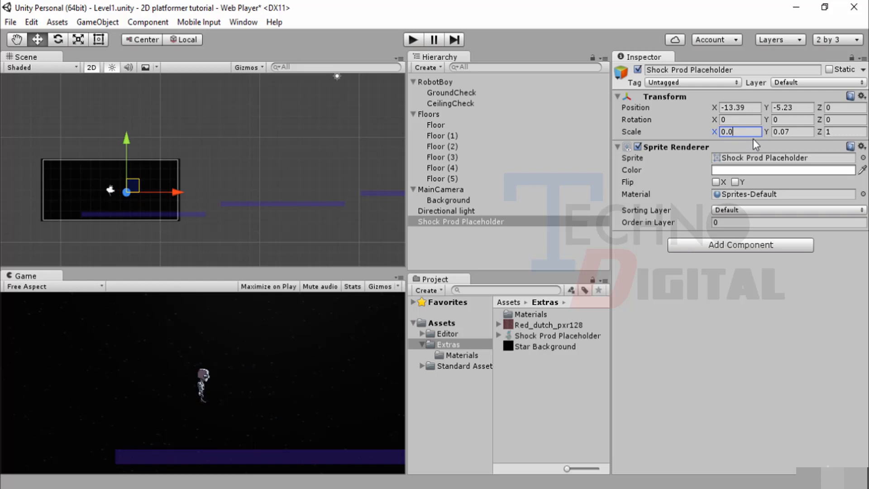
pyautogui.write('5')
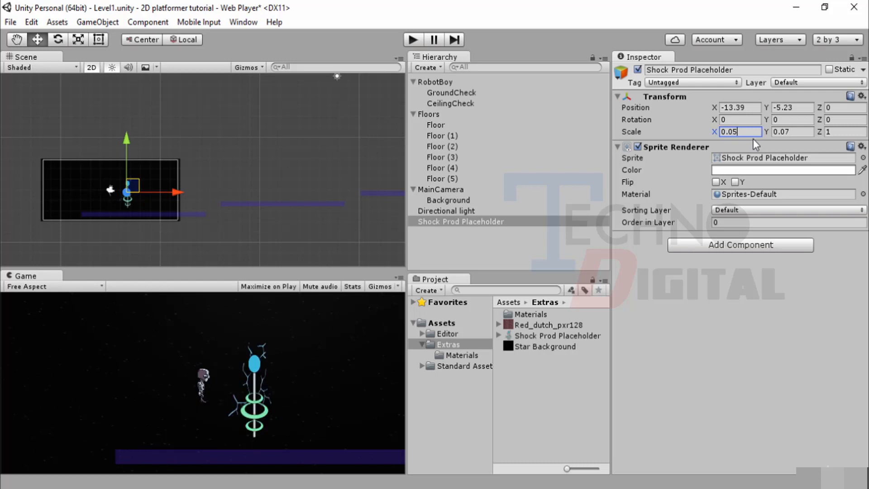
pyautogui.press('BackSpace')
pyautogui.write('3')
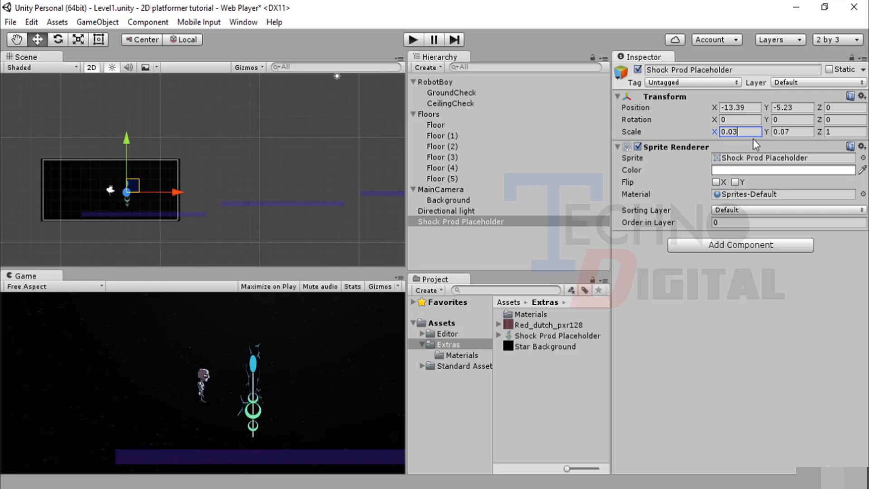
pyautogui.press('BackSpace')
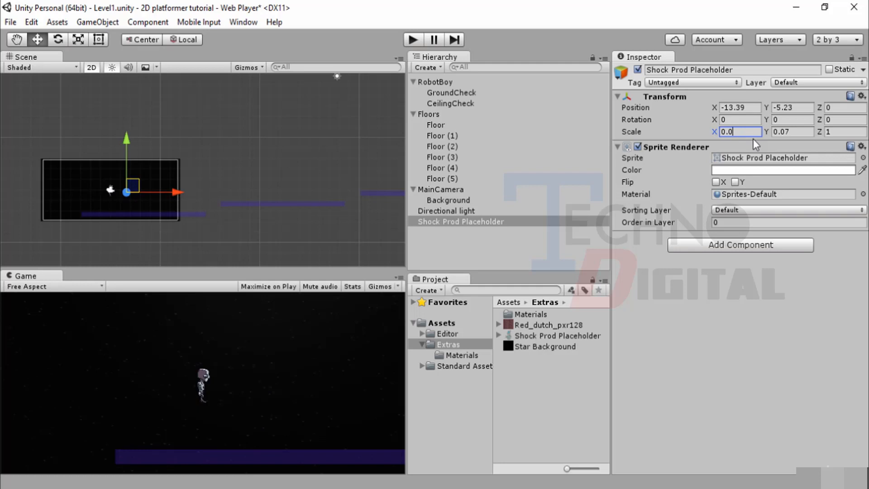
pyautogui.write('2')
pyautogui.click(797, 132)
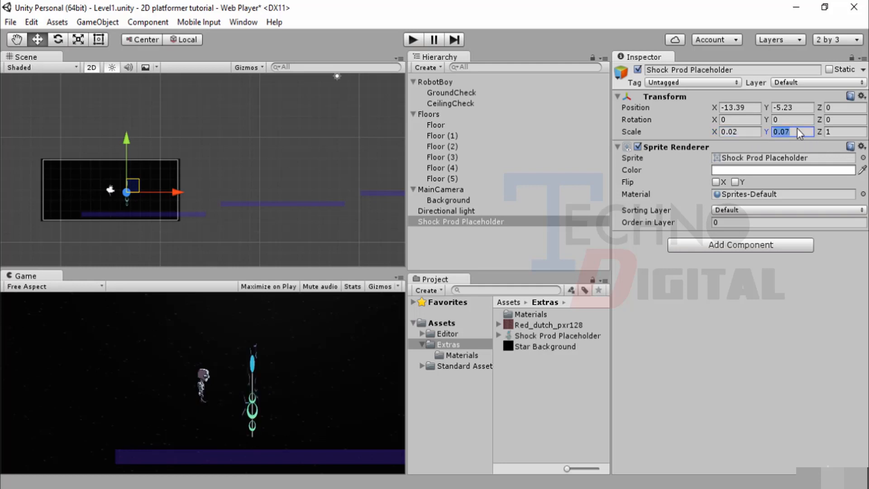
pyautogui.write('0.02')
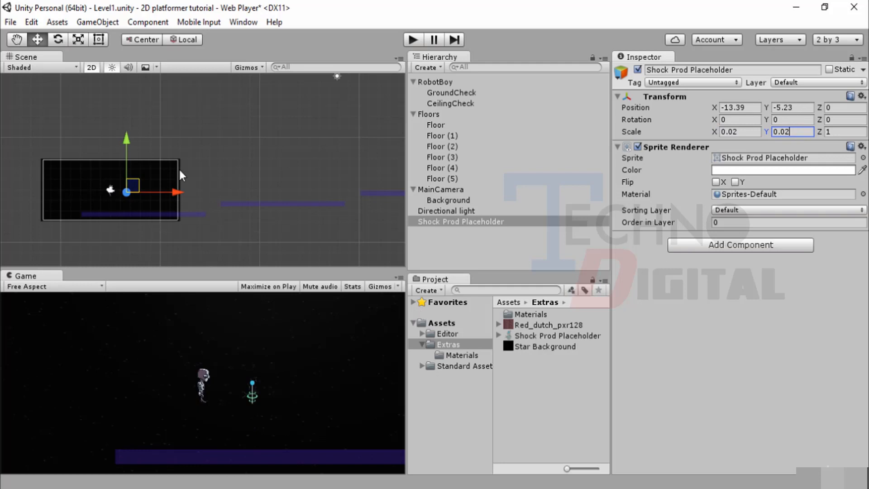
# Move the Shock Prod Placeholder down onto the first floor at about X -12.55, Y -6.78.
pyautogui.moveTo(132, 170); pyautogui.dragTo(142, 201)
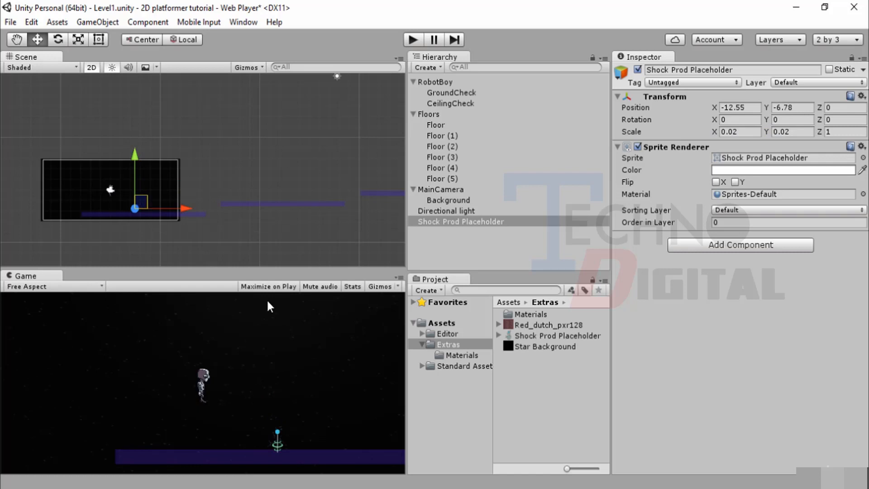
pyautogui.scroll(1, 198, 252)
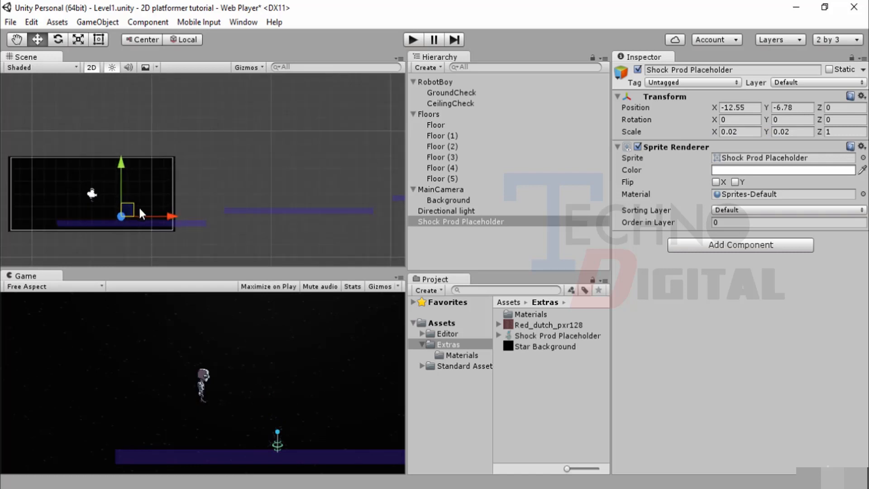
pyautogui.scroll(5, 139, 206)
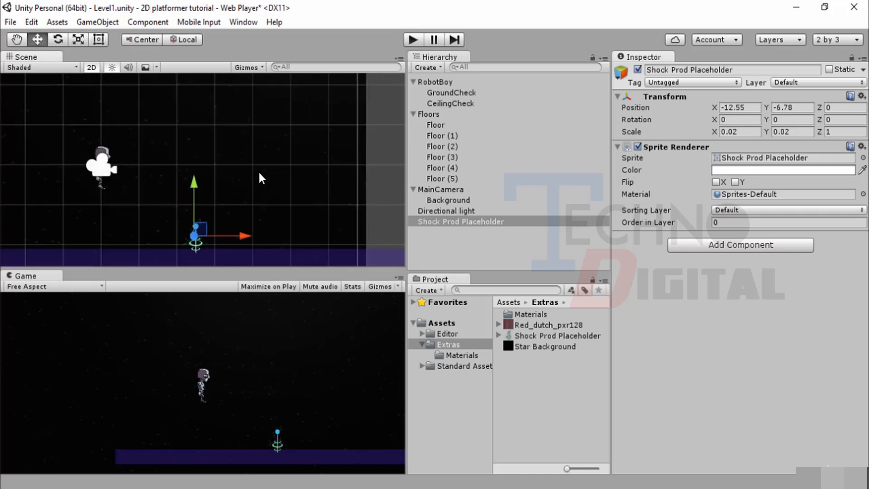
pyautogui.scroll(1, 255, 174)
pyautogui.moveTo(265, 157); pyautogui.dragTo(283, 132, button='middle')
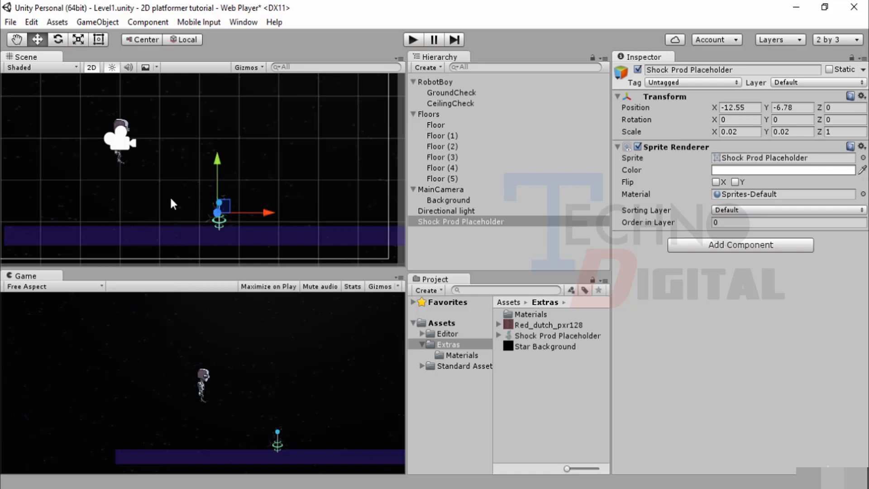
# Run the game, test RobotBoy jumping back and forth over the shock prod, and stop the game.
pyautogui.click(412, 41)
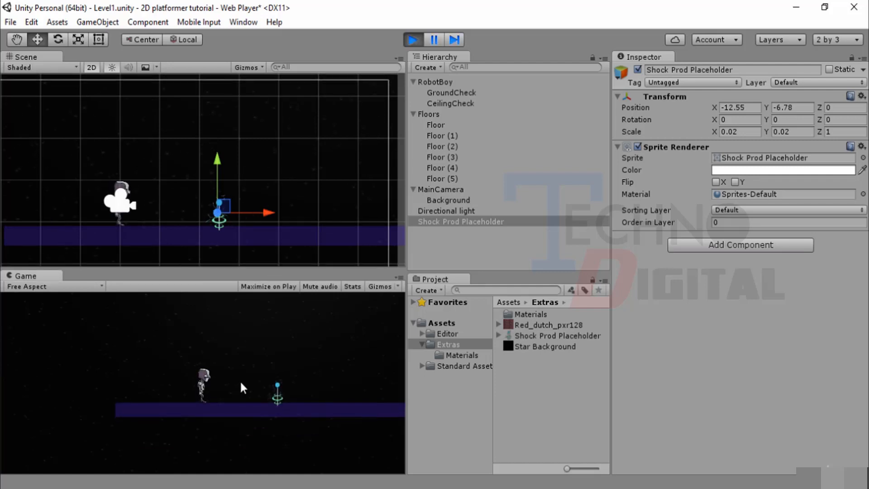
pyautogui.press('Right')
pyautogui.press('space')
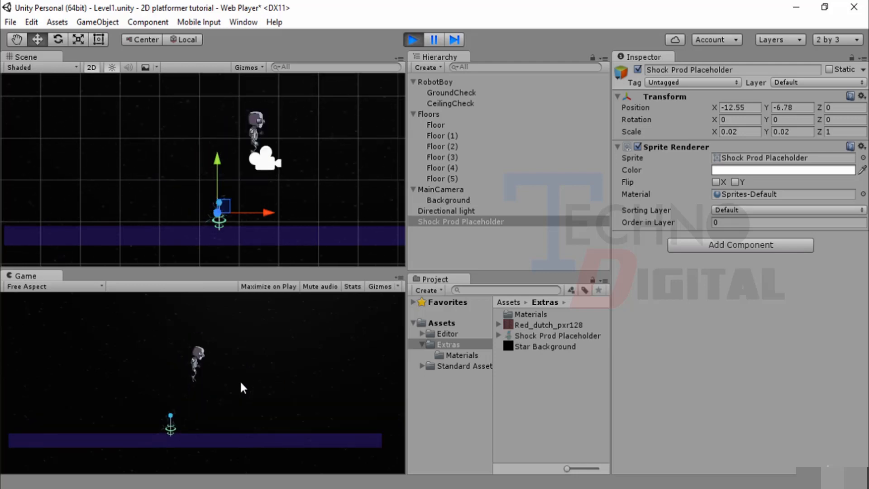
pyautogui.press('Right')
pyautogui.press('space')
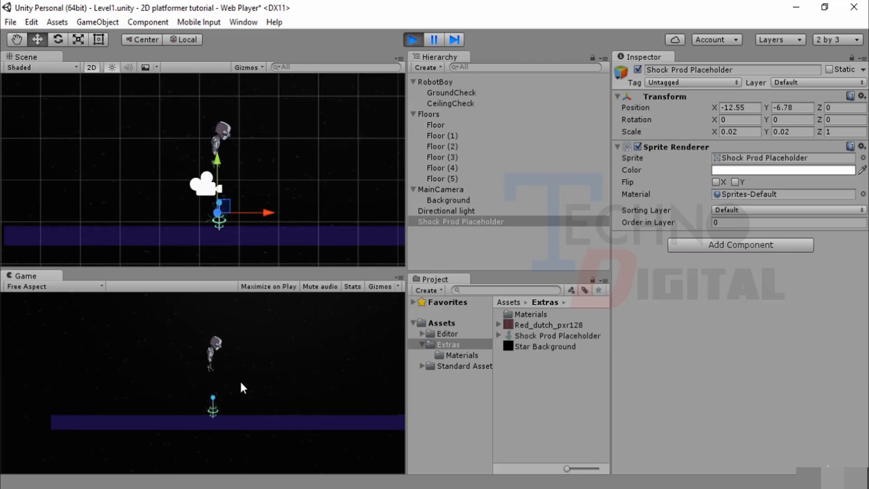
pyautogui.press('Left')
pyautogui.press('space')
pyautogui.press('Right')
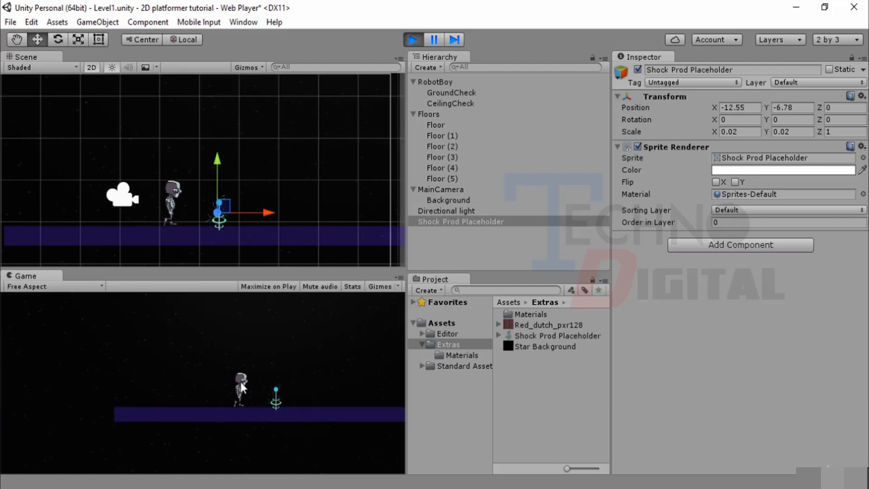
pyautogui.click(412, 39)
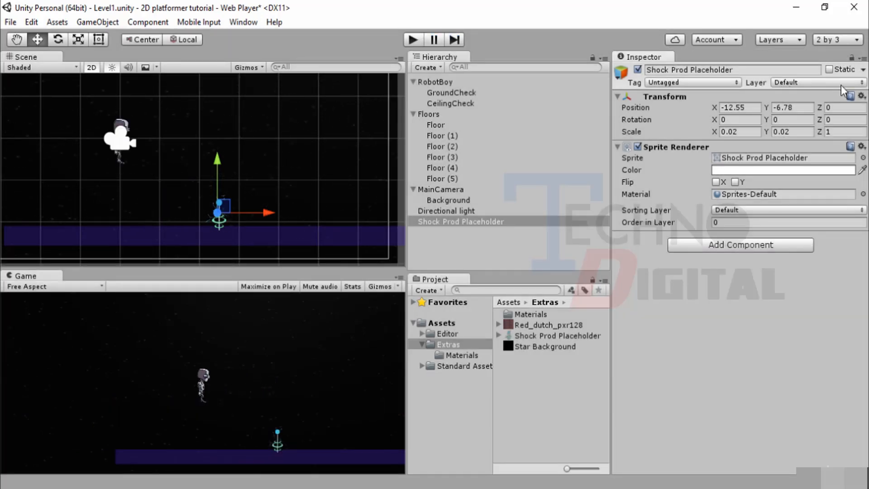
# Add a new sorting layer named Items.
pyautogui.click(863, 83)
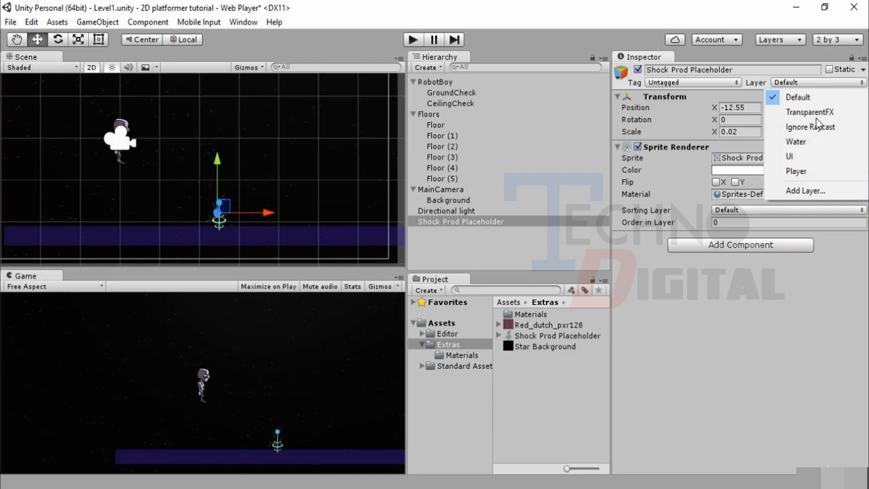
pyautogui.click(732, 212)
pyautogui.click(733, 213)
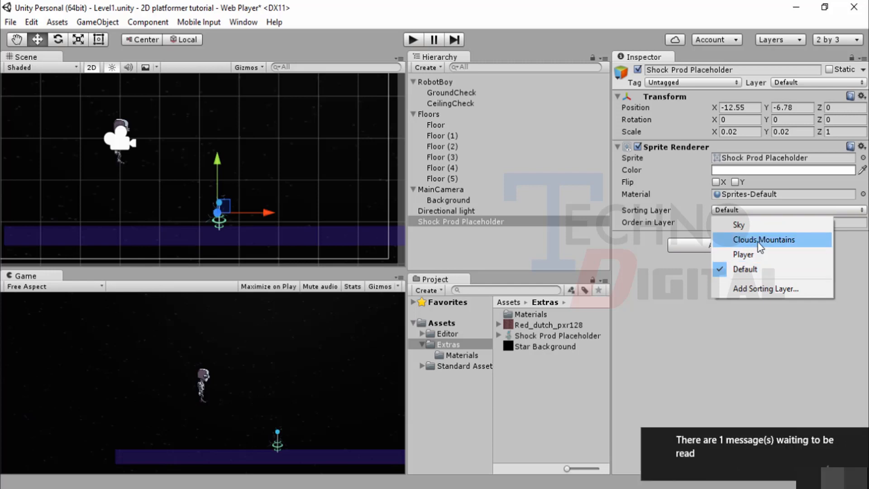
pyautogui.click(767, 288)
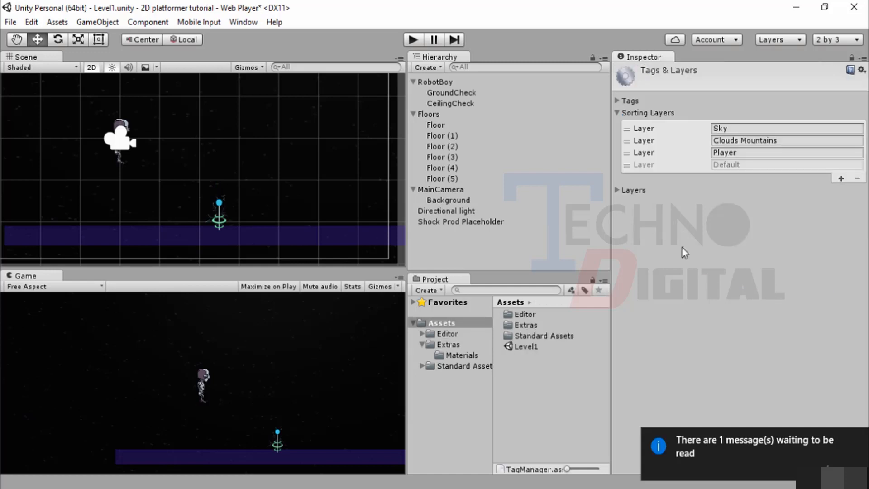
pyautogui.click(840, 179)
pyautogui.click(767, 179)
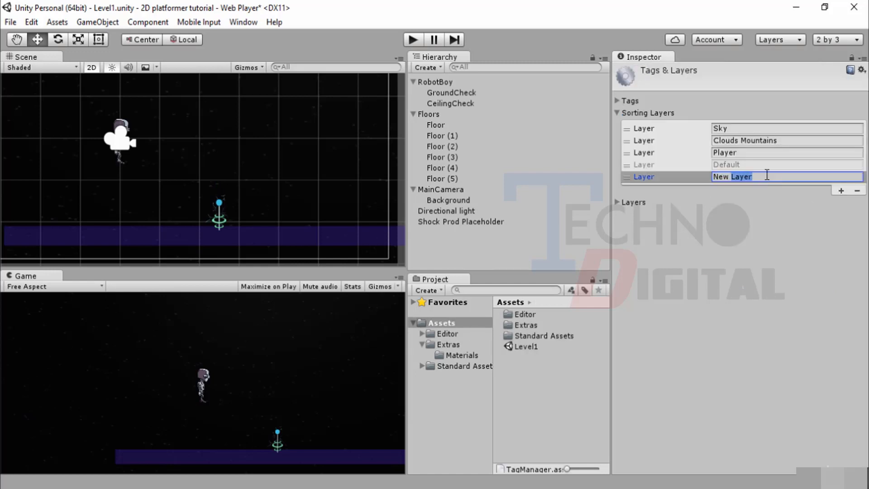
pyautogui.doubleClick(767, 177)
pyautogui.click(767, 177)
pyautogui.write('Items')
# Rename the Sky and Clouds Mountains sorting layers to Background and Extras, and move Default below Items.
pyautogui.click(741, 129)
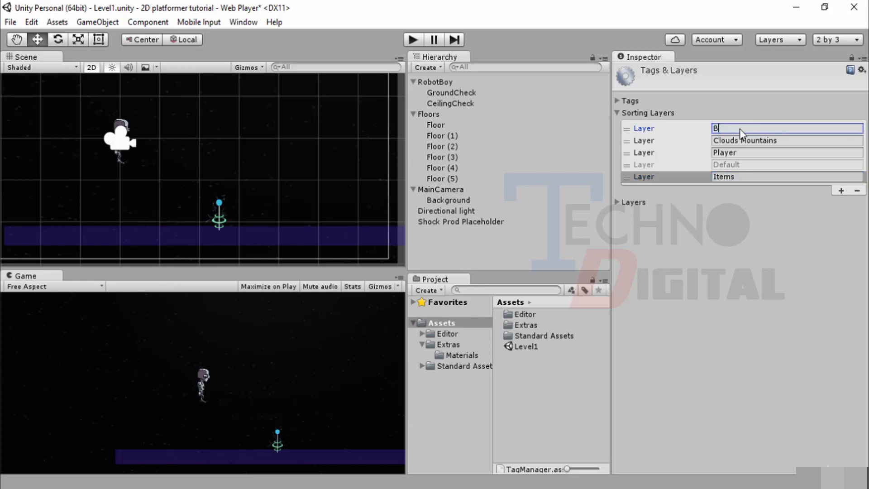
pyautogui.write('Background')
pyautogui.click(779, 139)
pyautogui.write('Extras')
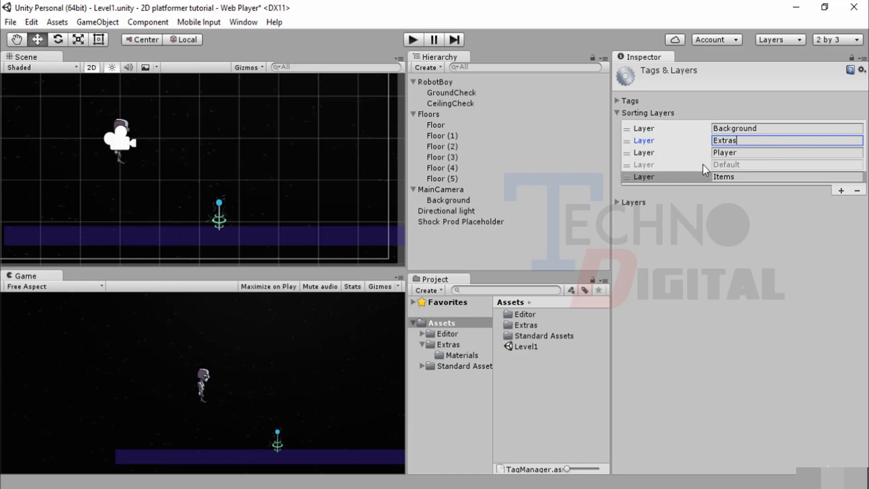
pyautogui.moveTo(703, 165); pyautogui.dragTo(705, 181)
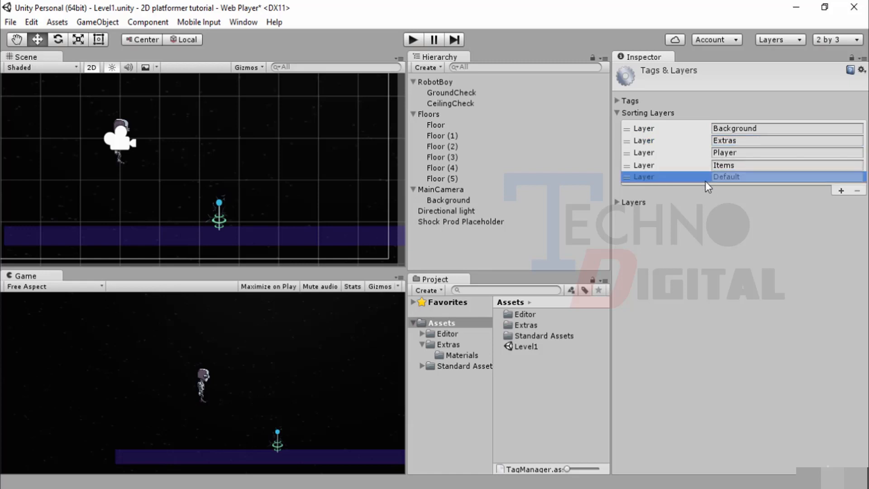
pyautogui.click(682, 155)
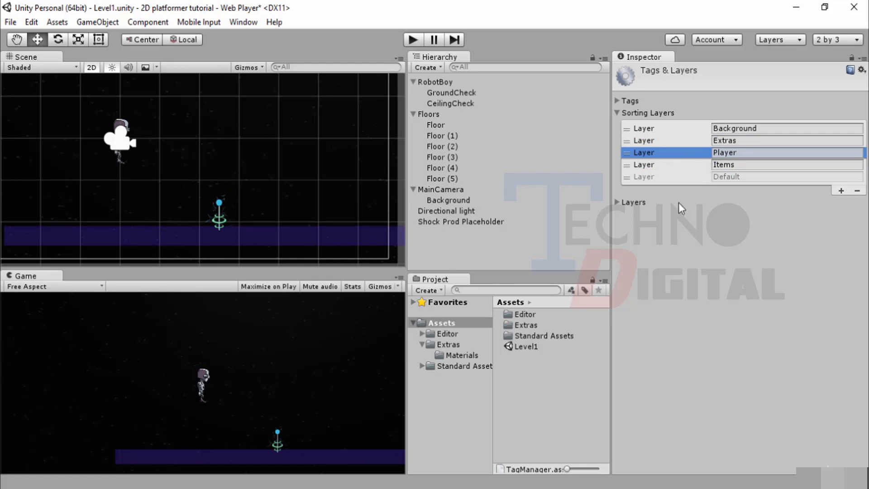
pyautogui.click(638, 227)
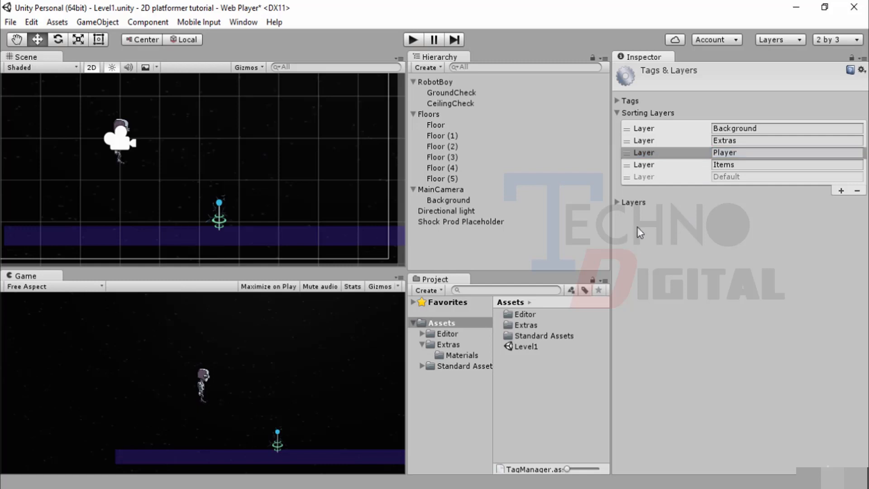
# Assign the Shock Prod Placeholder to the Items sorting layer and run the game briefly to check it.
pyautogui.click(442, 222)
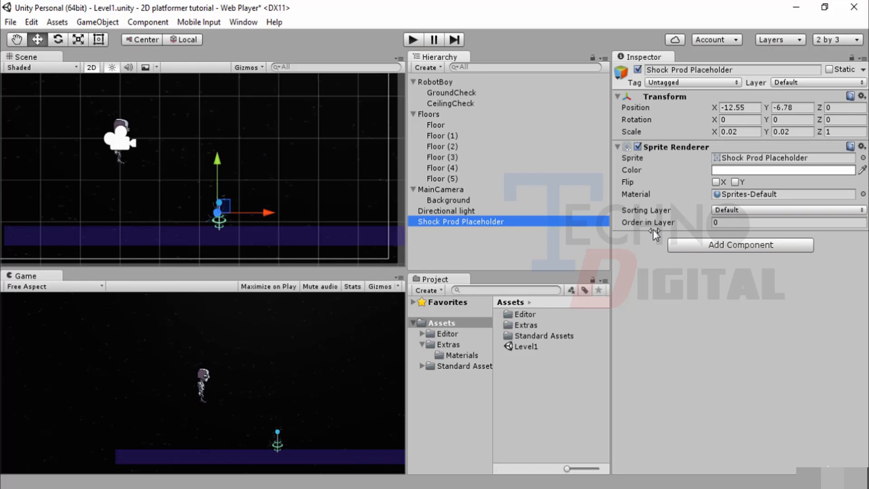
pyautogui.click(860, 210)
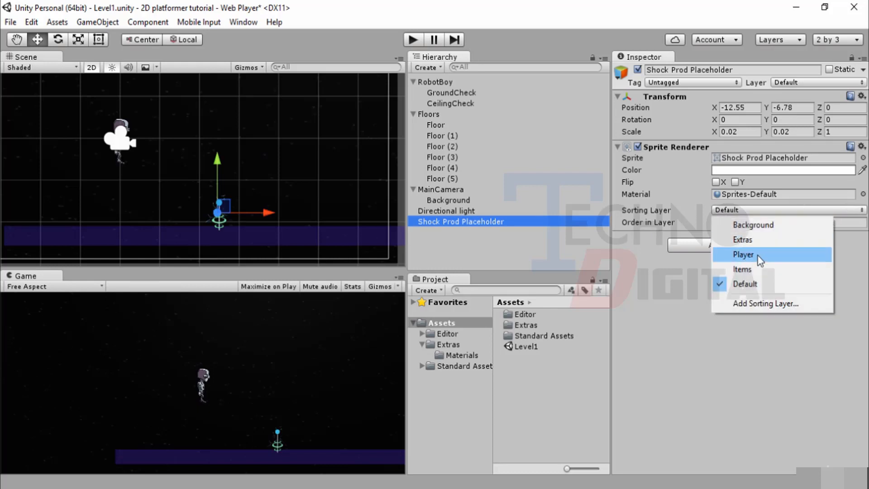
pyautogui.click(756, 270)
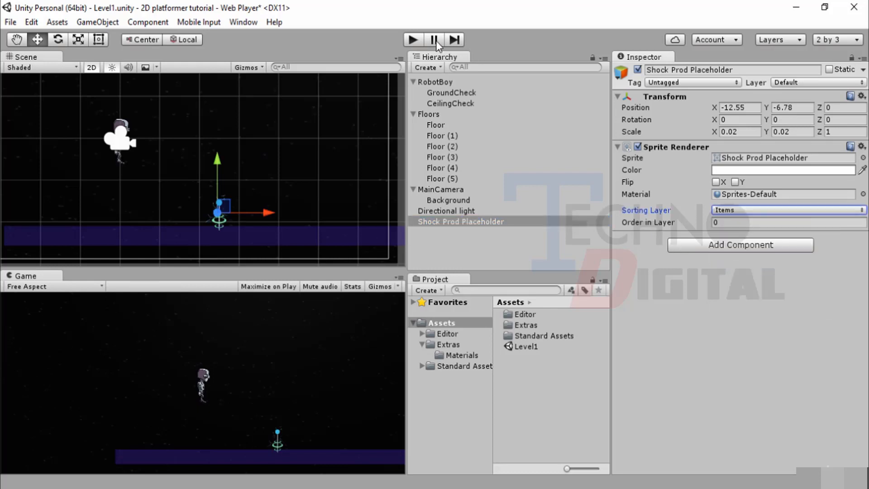
pyautogui.click(412, 40)
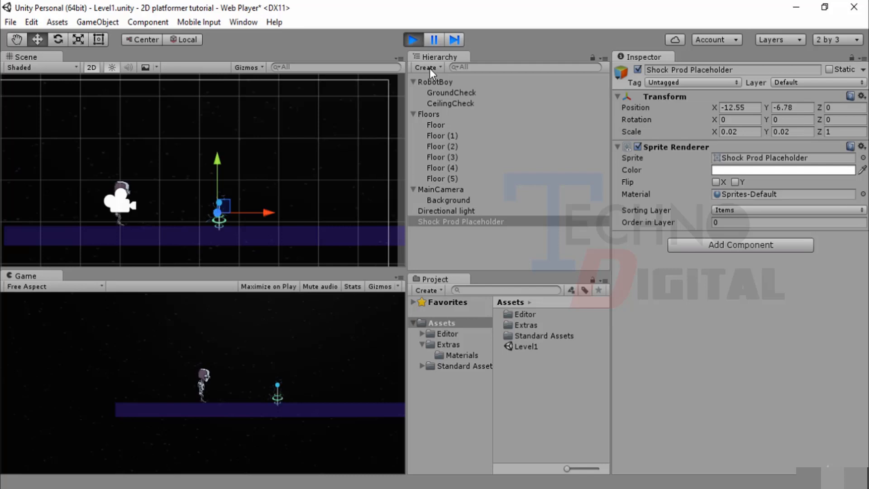
pyautogui.click(412, 39)
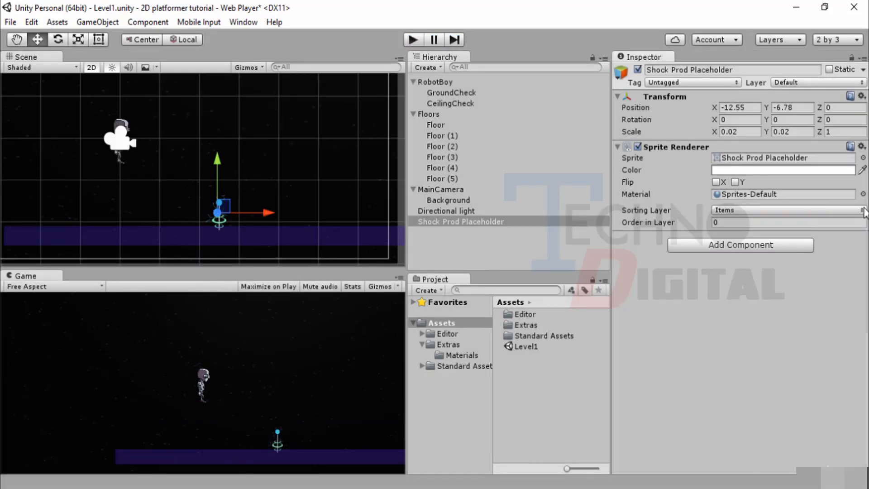
# Open the sorting layer settings and check the order of the Items and Default layers.
pyautogui.click(847, 211)
pyautogui.click(771, 298)
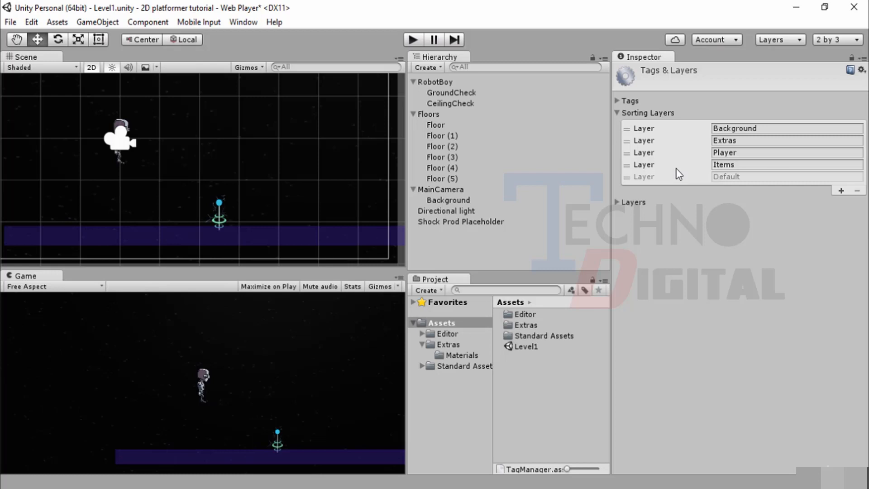
pyautogui.click(679, 174)
pyautogui.moveTo(679, 174); pyautogui.dragTo(681, 183)
# Run the game briefly, stop it, and inspect how the shock prod sits on the first floor.
pyautogui.click(413, 40)
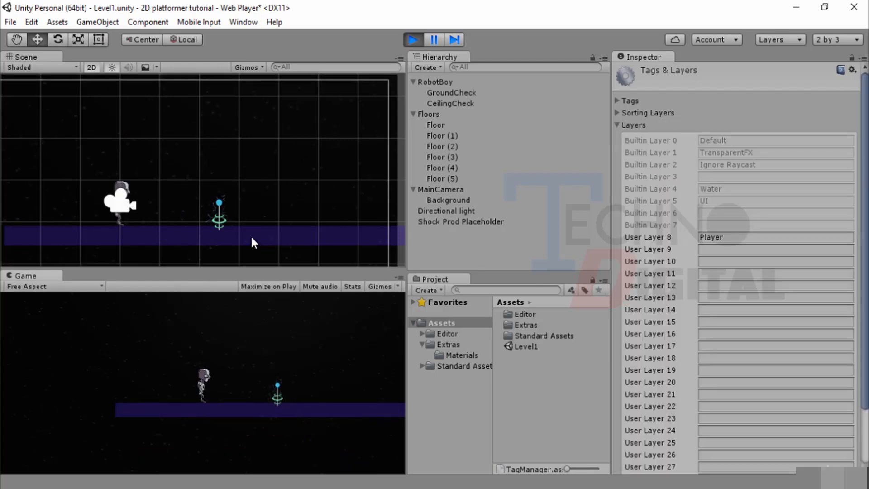
pyautogui.click(464, 241)
pyautogui.click(406, 41)
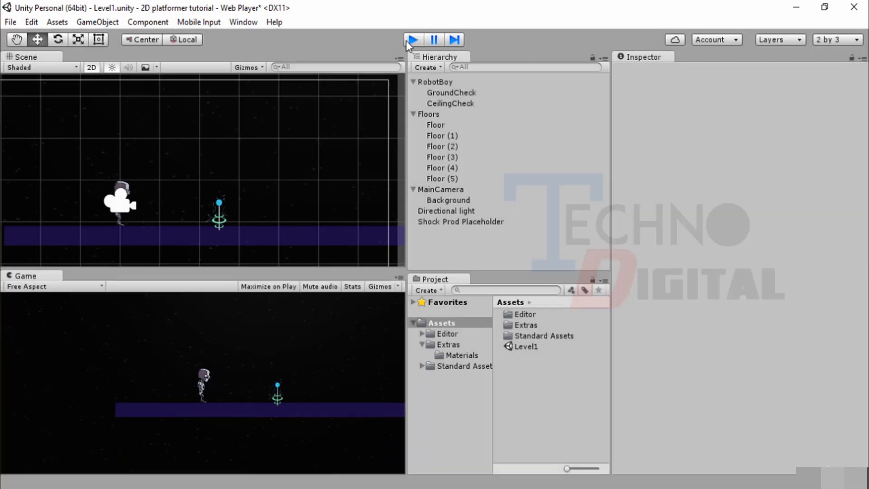
pyautogui.scroll(3, 221, 239)
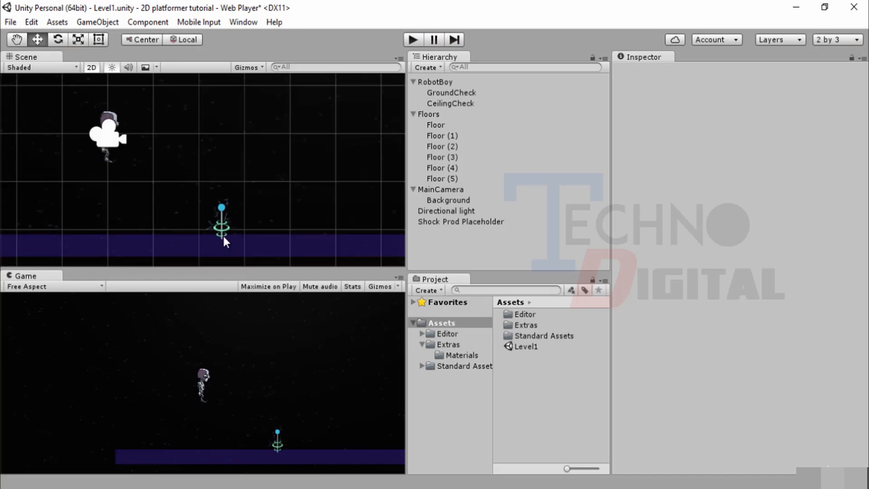
pyautogui.scroll(-3, 224, 235)
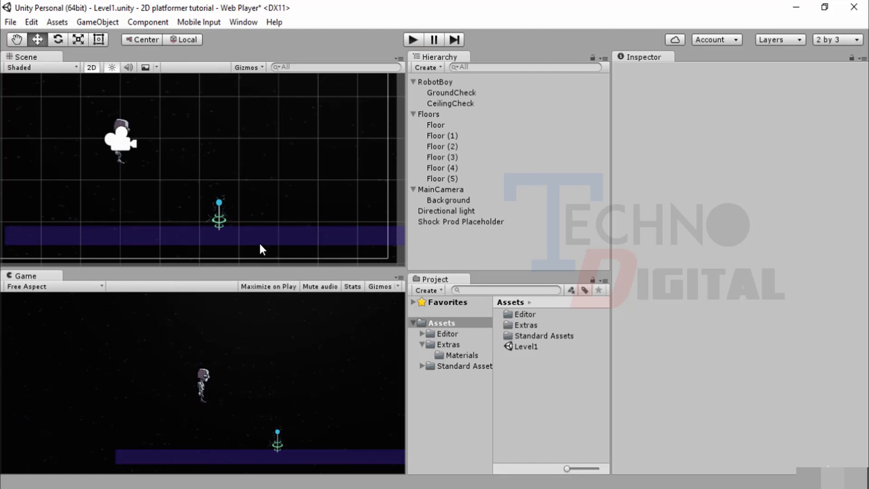
# Duplicate the Shock Prod Placeholder five times and move copy (5) along the first floor to X about -10.8.
pyautogui.click(105, 236)
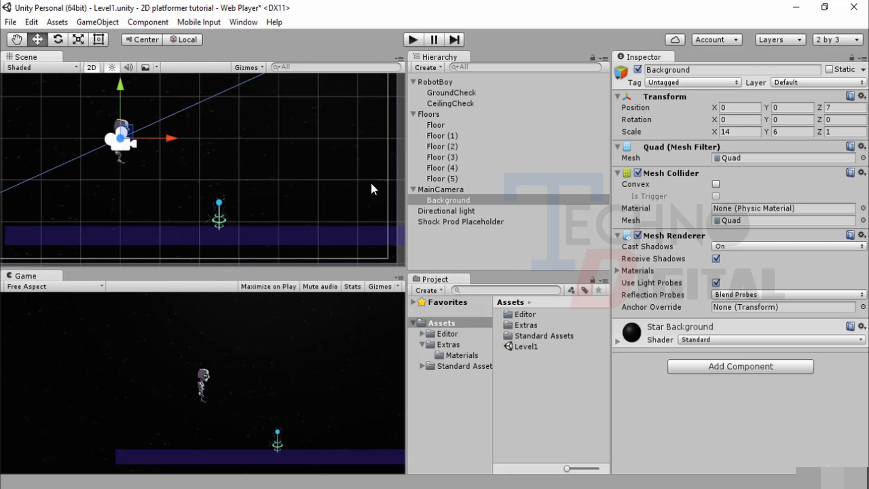
pyautogui.click(435, 222)
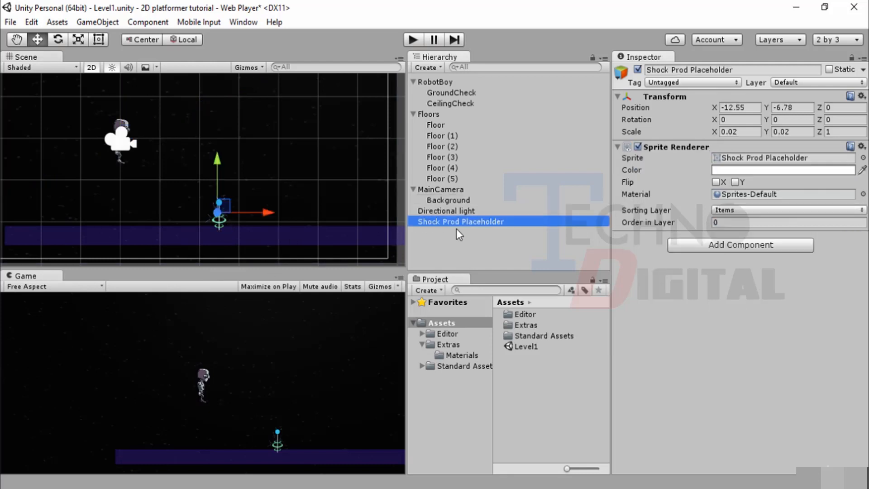
pyautogui.hotkey('ctrl', 'd')
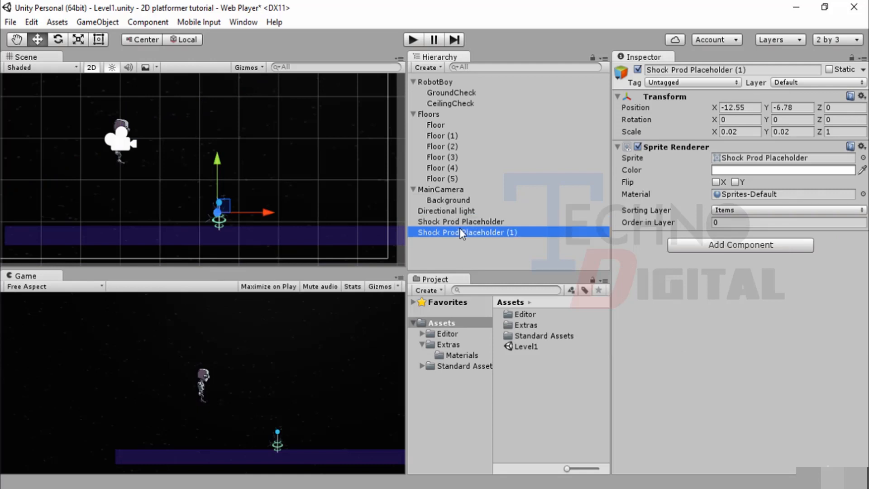
pyautogui.hotkey('ctrl', 'd')
pyautogui.hotkey('ctrl', 'd')
pyautogui.hotkey('ctrl', 'd')
pyautogui.hotkey('ctrl', 'd')
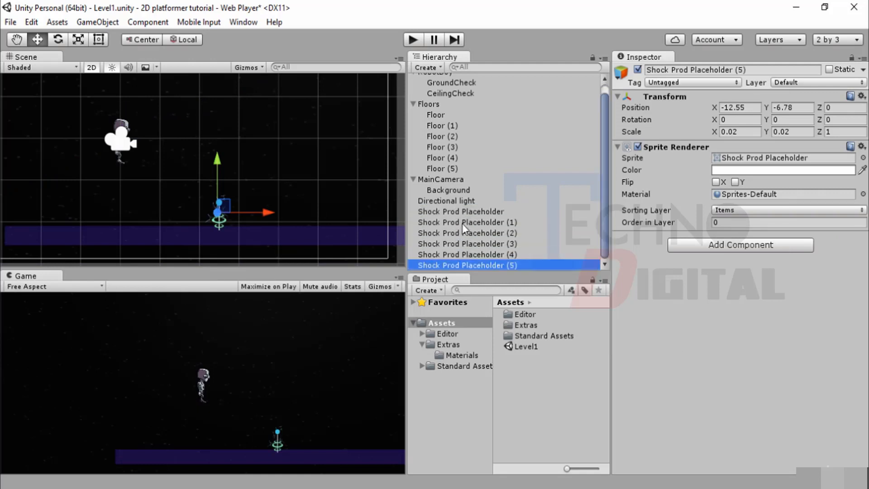
pyautogui.scroll(-4, 306, 203)
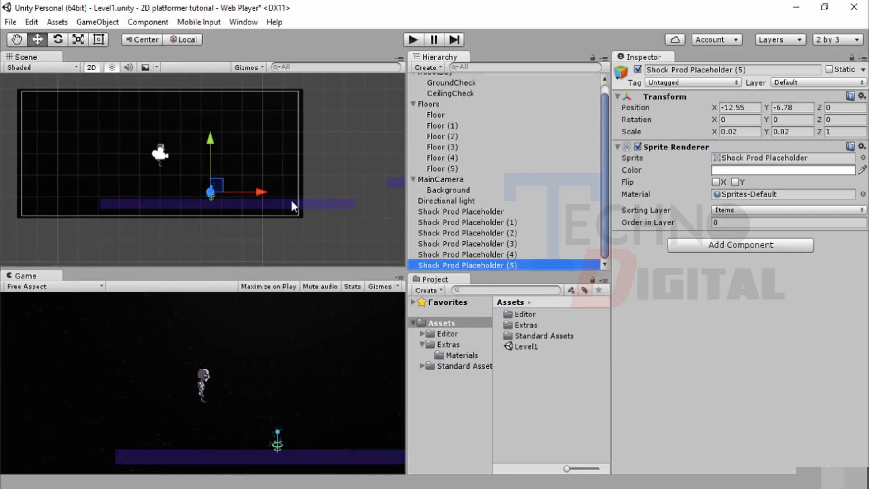
pyautogui.moveTo(261, 194); pyautogui.dragTo(293, 191)
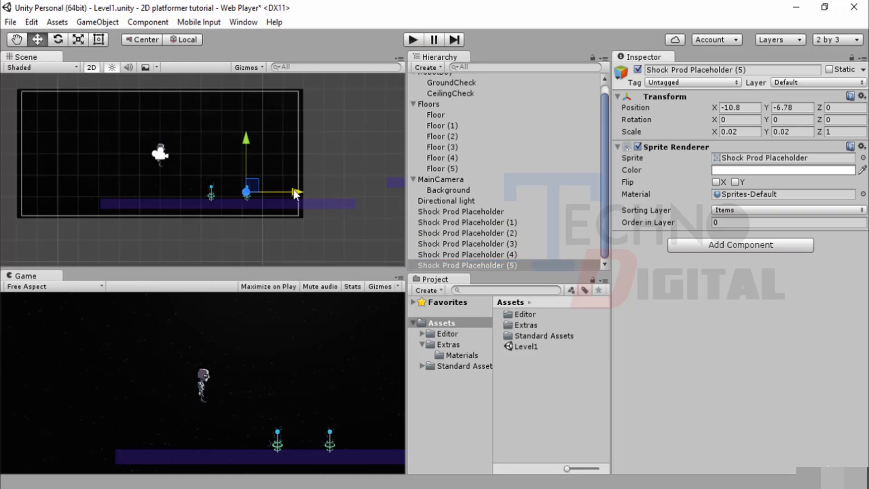
# Move Shock Prod Placeholder (4) onto the second floor, at about X -0.98, Y -5.74.
pyautogui.click(485, 254)
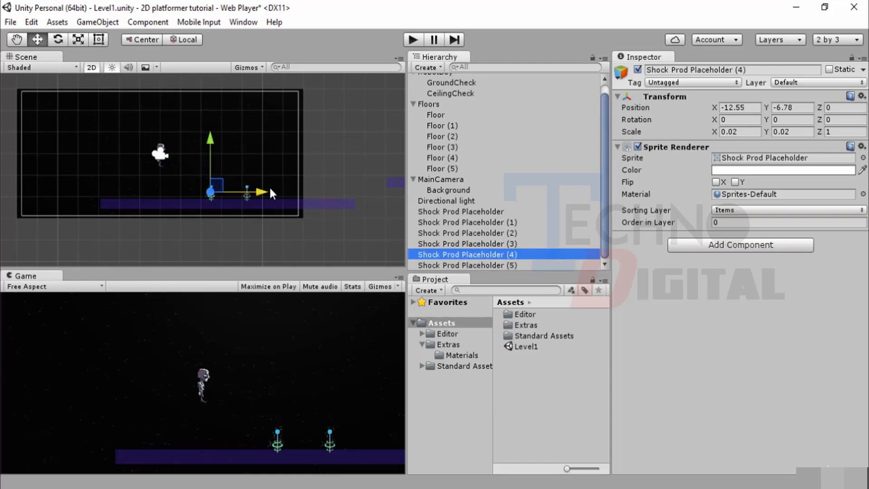
pyautogui.moveTo(220, 192); pyautogui.dragTo(398, 159)
pyautogui.scroll(-3, 367, 172)
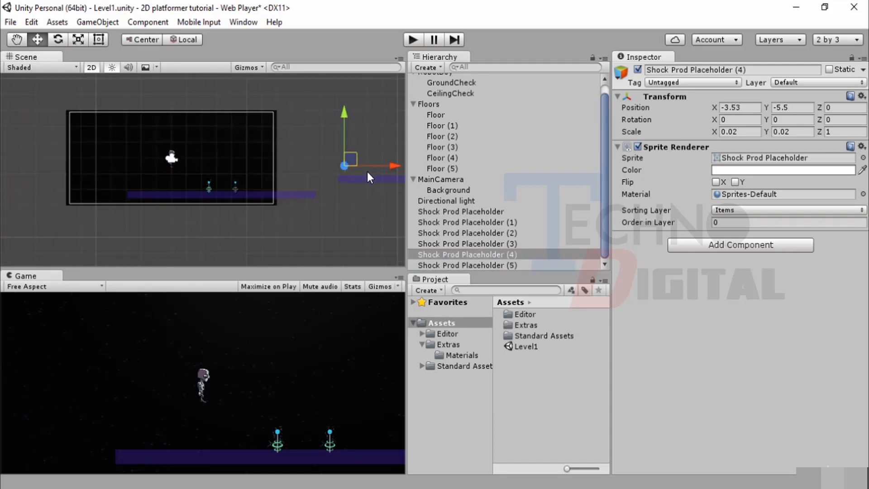
pyautogui.moveTo(327, 159); pyautogui.dragTo(352, 163)
pyautogui.scroll(4, 350, 183)
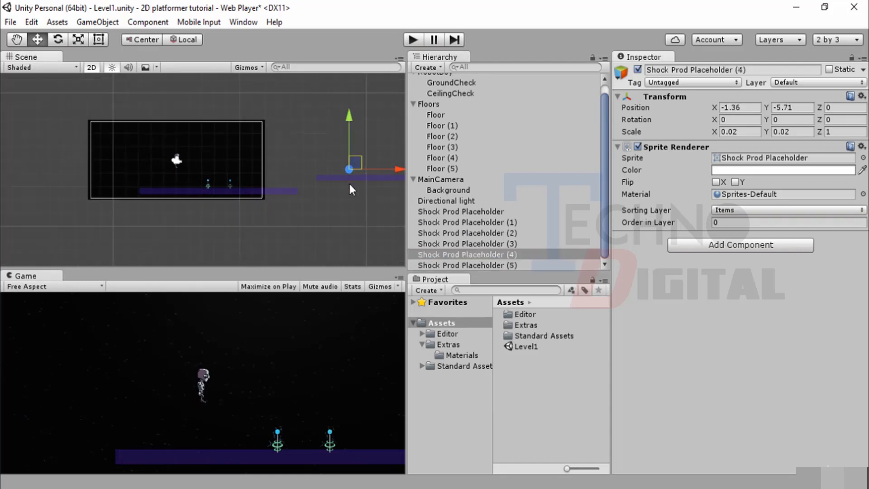
pyautogui.moveTo(349, 177); pyautogui.dragTo(252, 177, button='middle')
pyautogui.moveTo(366, 164); pyautogui.dragTo(374, 164)
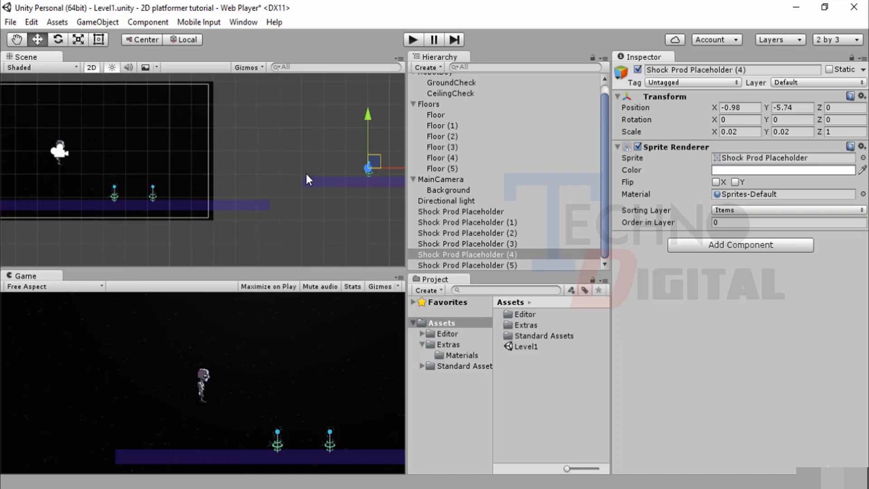
# Move Shock Prod Placeholder (3) onto the second floor beside the other prod, at about X 2.65, Y -5.67.
pyautogui.click(116, 195)
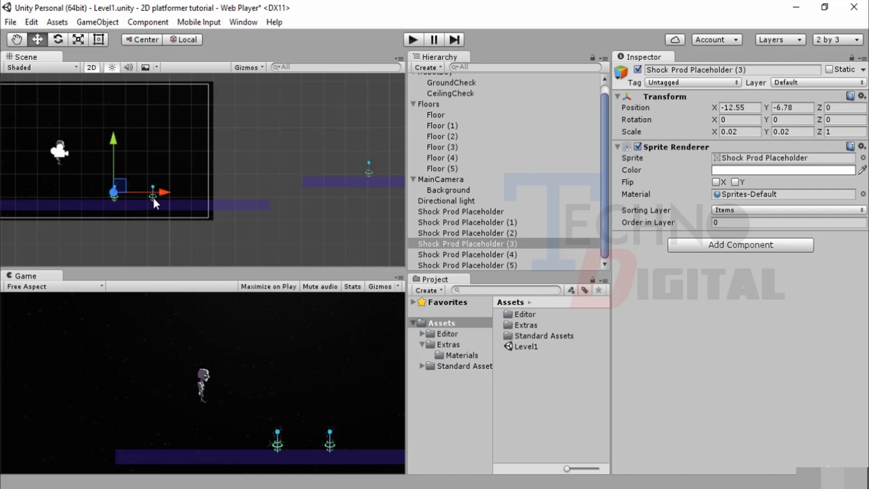
pyautogui.scroll(-7, 127, 187)
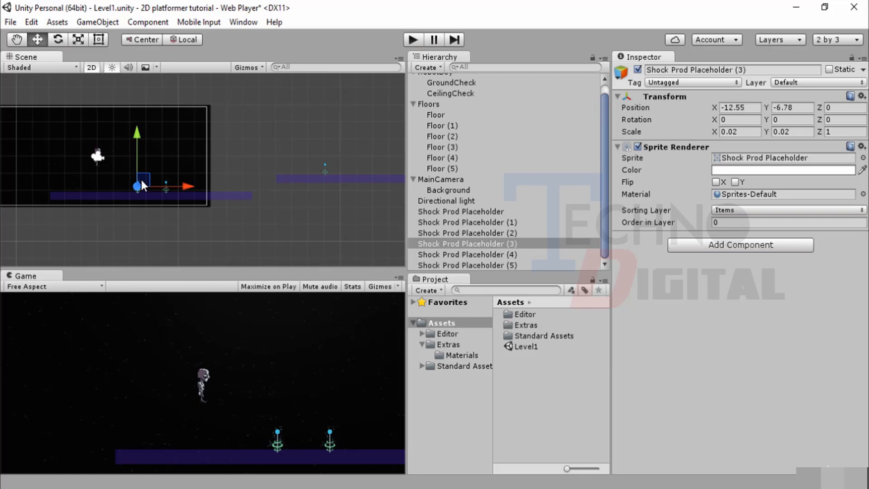
pyautogui.moveTo(142, 181); pyautogui.dragTo(385, 162)
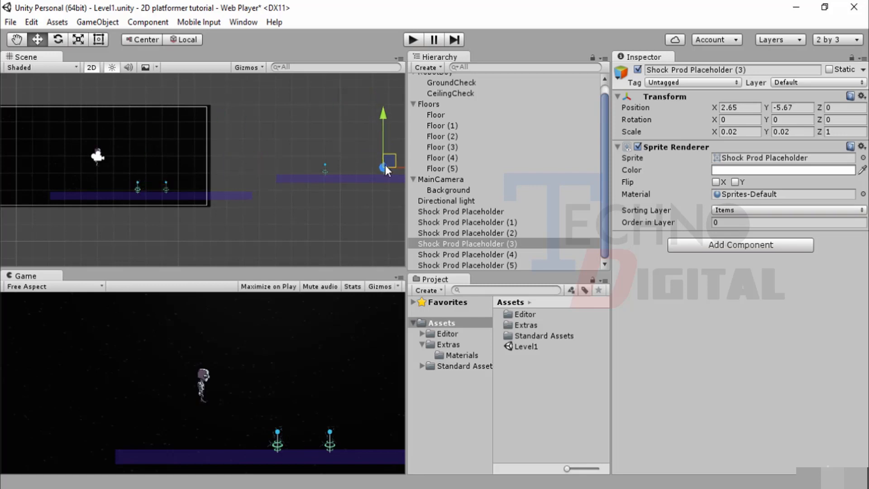
# Move Shock Prod Placeholder (2) onto the third floor, at about X 15.31, Y -4.86.
pyautogui.click(139, 187)
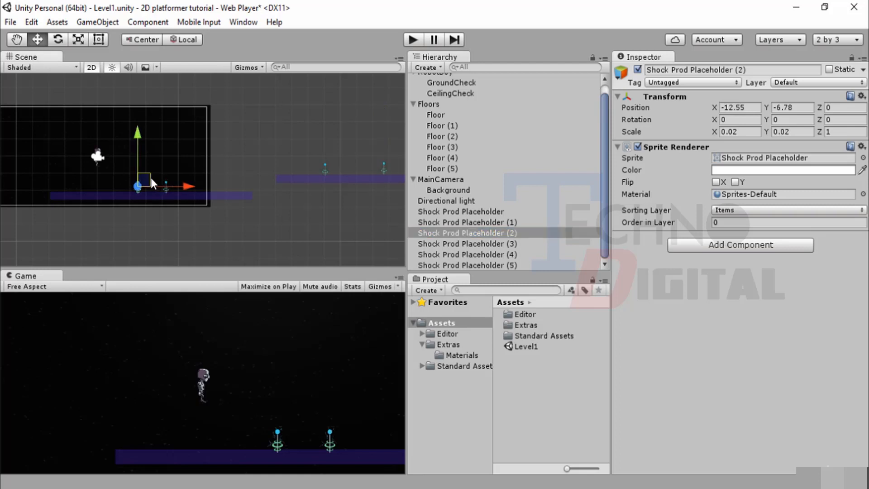
pyautogui.moveTo(151, 179); pyautogui.dragTo(368, 158)
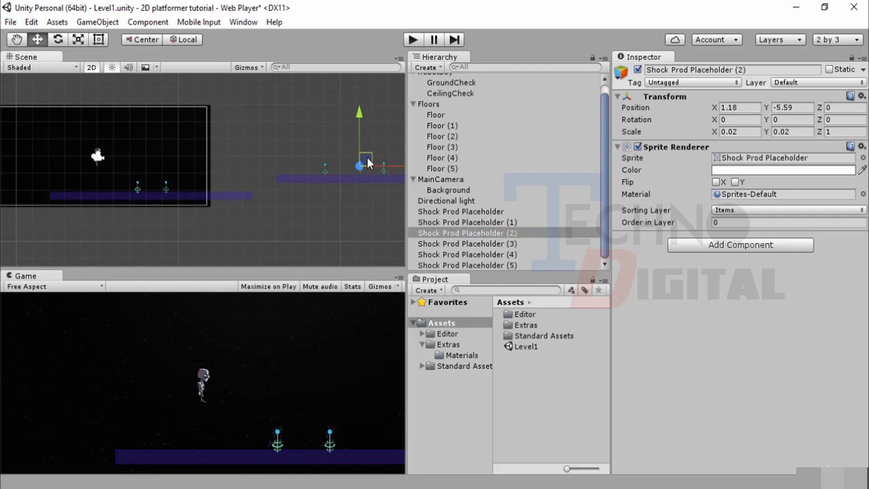
pyautogui.scroll(-8, 367, 187)
pyautogui.moveTo(337, 197); pyautogui.dragTo(140, 195, button='middle')
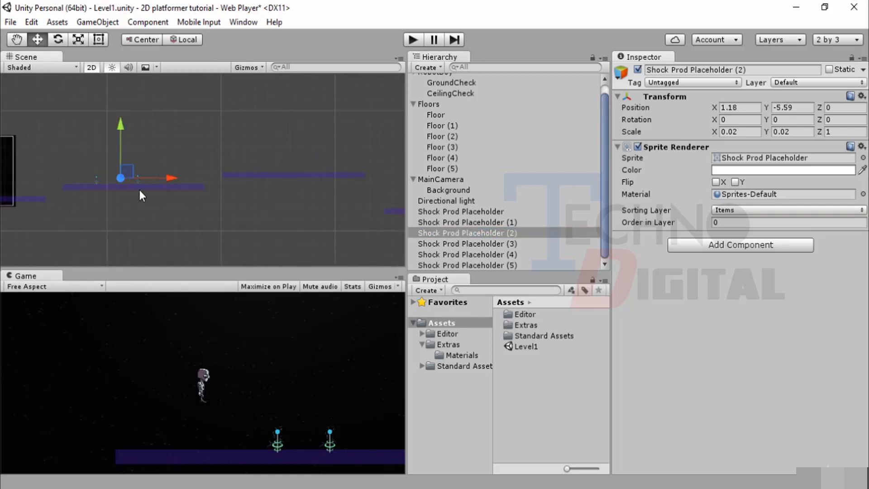
pyautogui.moveTo(128, 166); pyautogui.dragTo(289, 172)
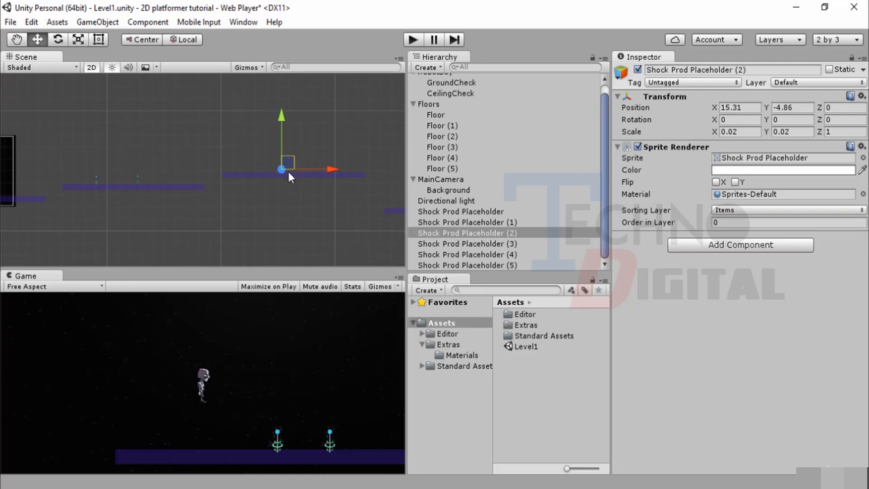
# Move Shock Prod Placeholder (1) onto the third floor, at about X 18.01, Y -4.98, and clear the selection.
pyautogui.scroll(2, 290, 176)
pyautogui.scroll(-5, 197, 215)
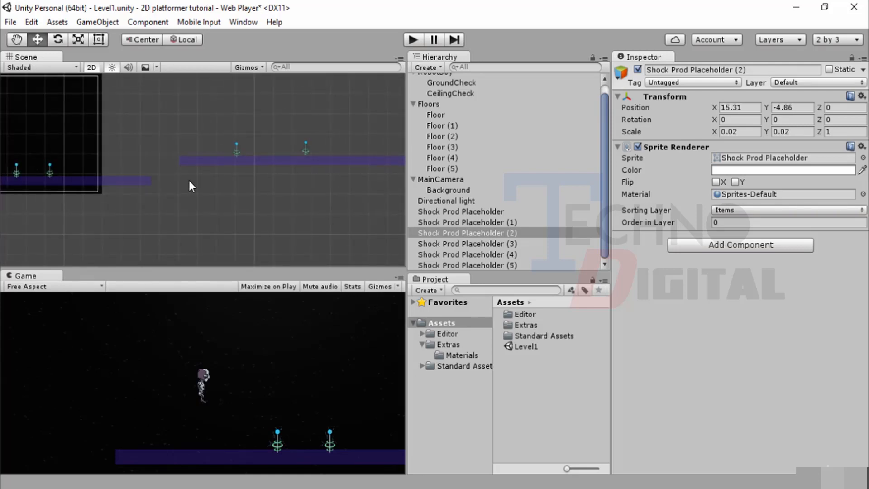
pyautogui.scroll(3, 189, 180)
pyautogui.click(423, 222)
pyautogui.moveTo(112, 165); pyautogui.dragTo(286, 156)
pyautogui.scroll(-5, 284, 175)
pyautogui.moveTo(298, 190); pyautogui.dragTo(217, 199, button='middle')
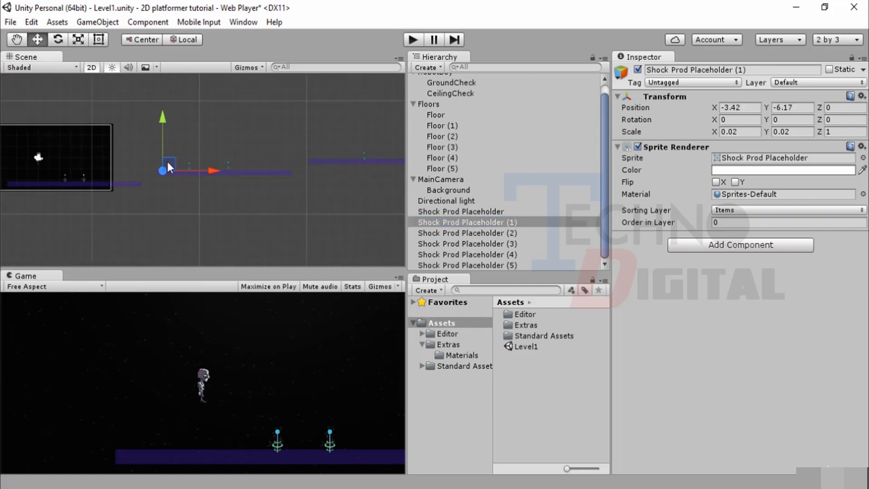
pyautogui.moveTo(168, 162); pyautogui.dragTo(195, 152)
pyautogui.moveTo(276, 147); pyautogui.dragTo(393, 157)
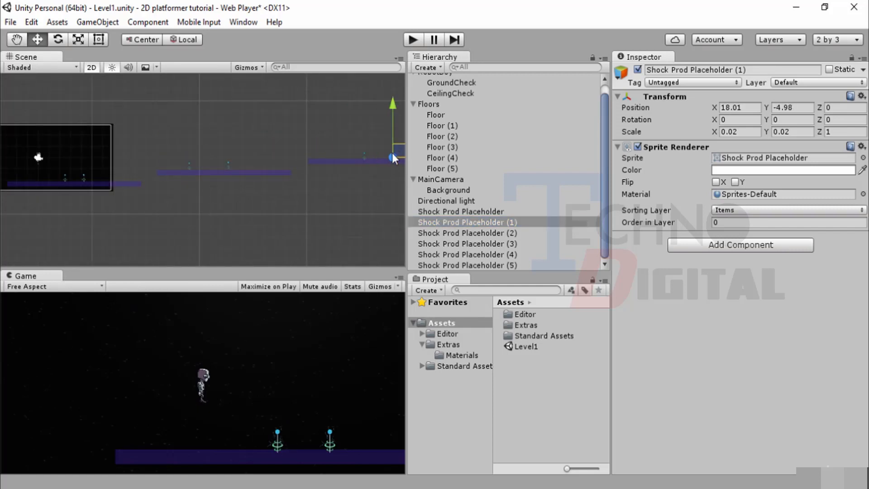
pyautogui.click(382, 187)
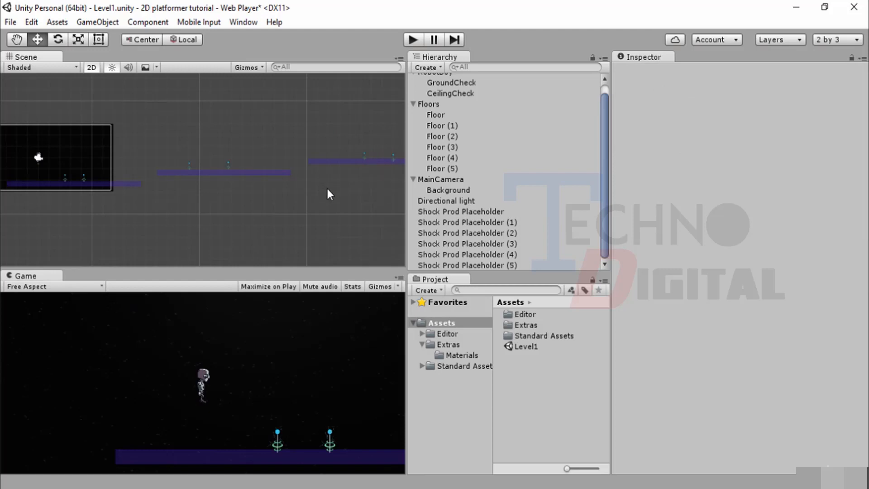
# Compare the Y positions of the original shock prod and copies (1) and (5).
pyautogui.click(85, 178)
pyautogui.click(494, 212)
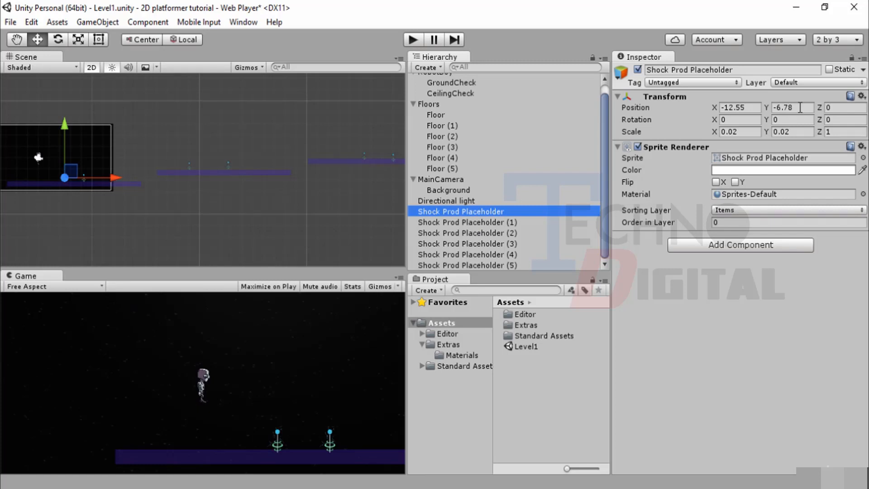
pyautogui.click(445, 116)
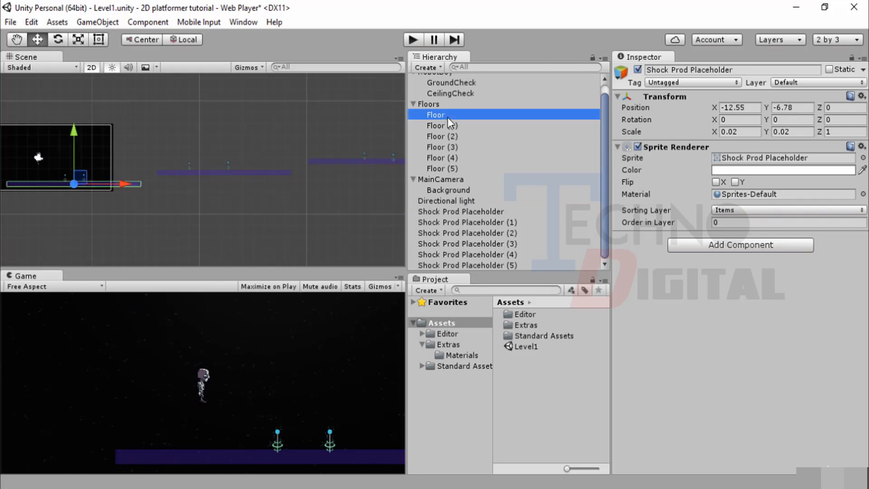
pyautogui.click(460, 211)
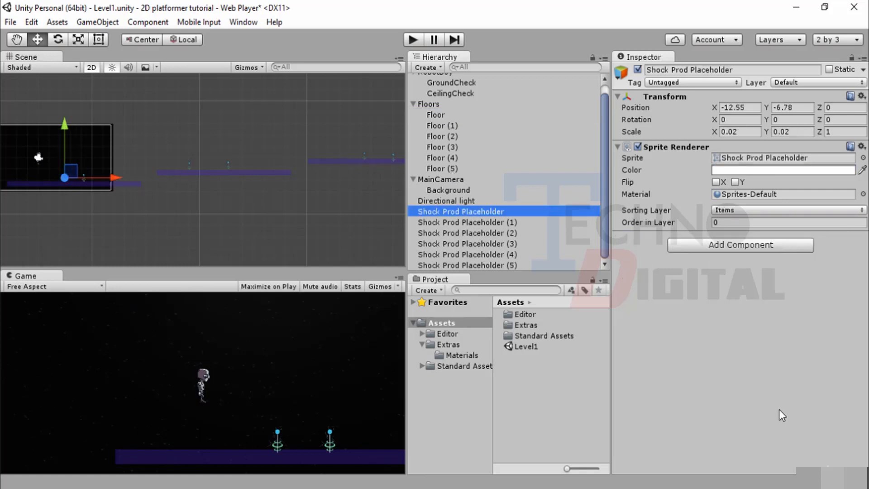
pyautogui.click(327, 442)
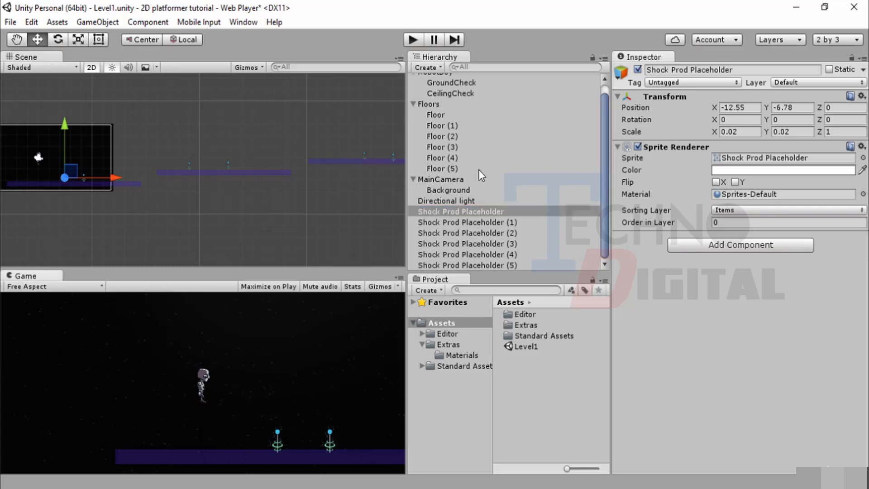
pyautogui.click(493, 224)
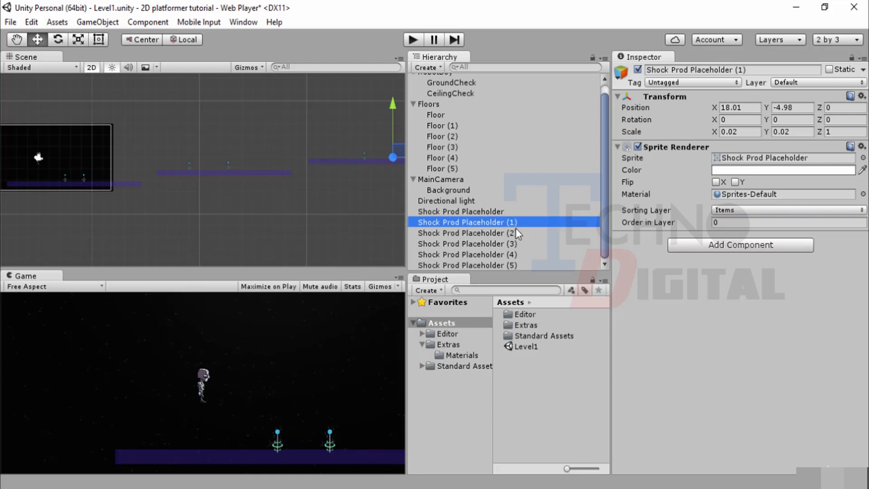
pyautogui.click(490, 265)
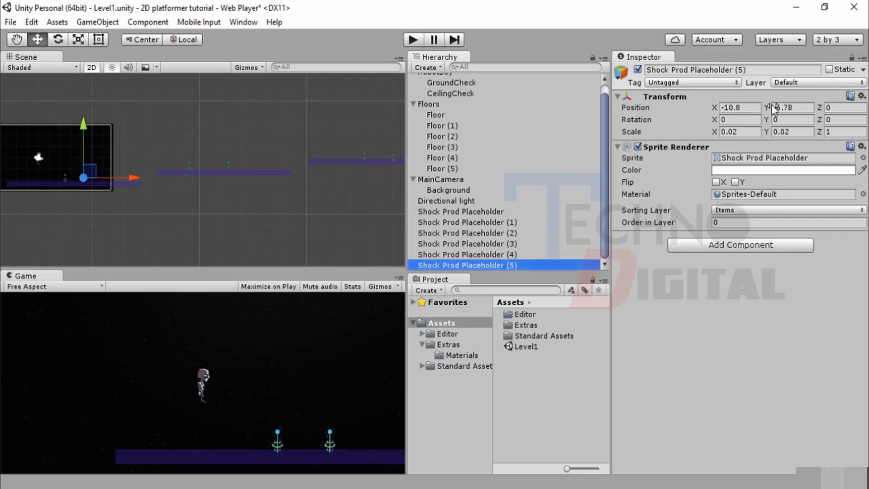
pyautogui.click(796, 108)
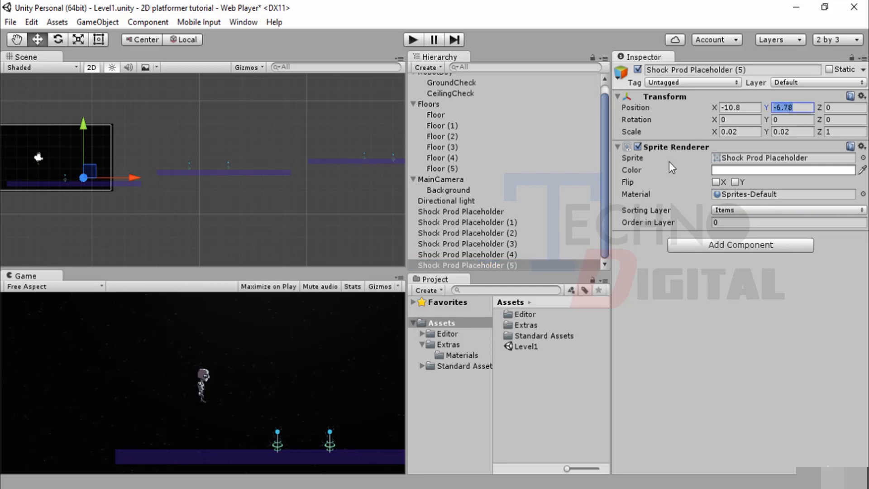
# Compare the Y positions of the first two floors with those of the shock prods standing on them.
pyautogui.click(492, 254)
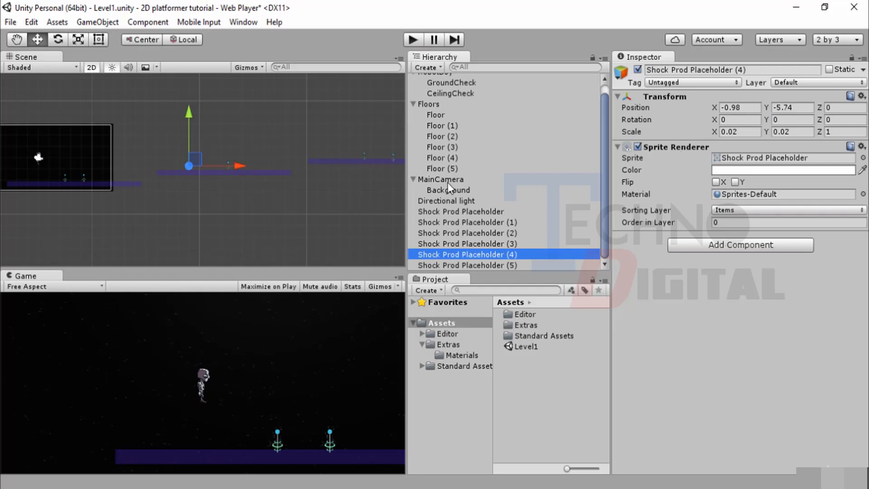
pyautogui.click(450, 127)
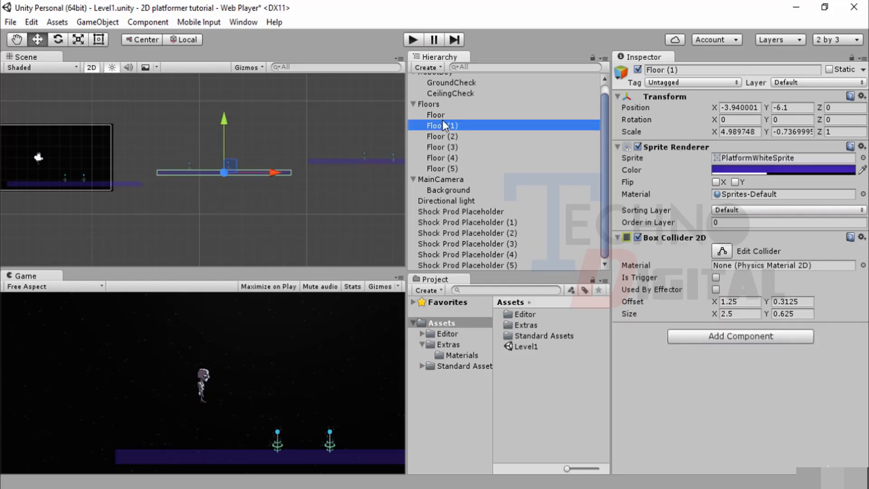
pyautogui.click(442, 114)
pyautogui.click(442, 126)
pyautogui.click(468, 211)
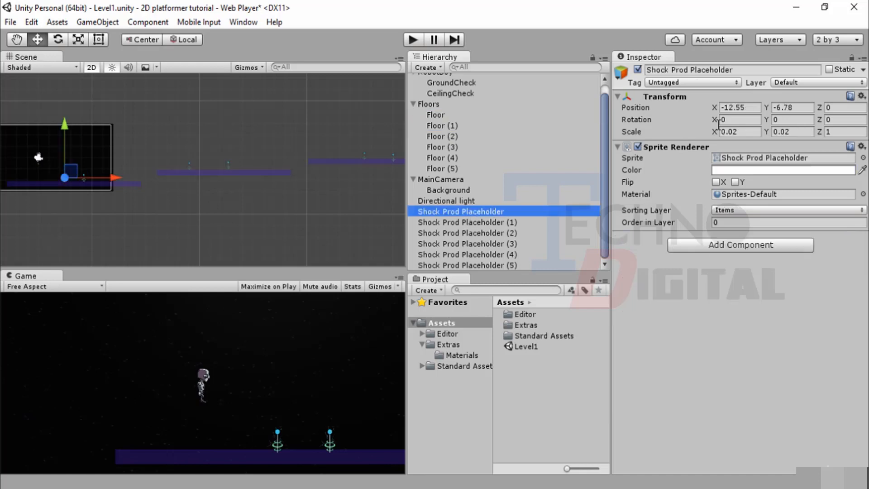
pyautogui.click(488, 224)
pyautogui.click(488, 232)
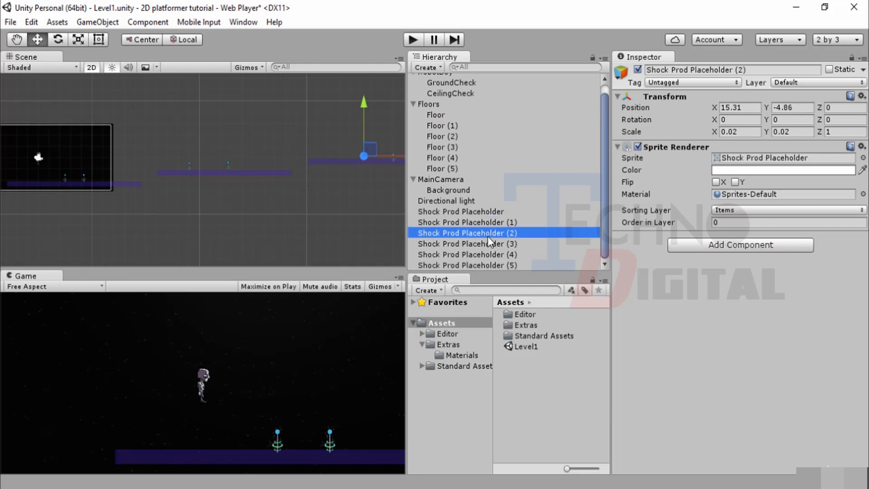
# Set the Y position of Shock Prod Placeholder (3) and (4) to -5.68.
pyautogui.click(487, 243)
pyautogui.keyDown('shift'); pyautogui.click(486, 253); pyautogui.keyUp('shift')
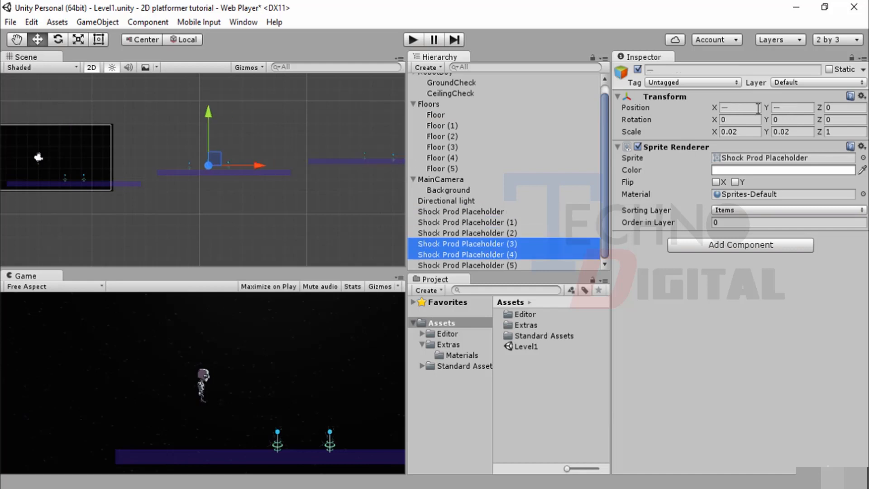
pyautogui.click(780, 108)
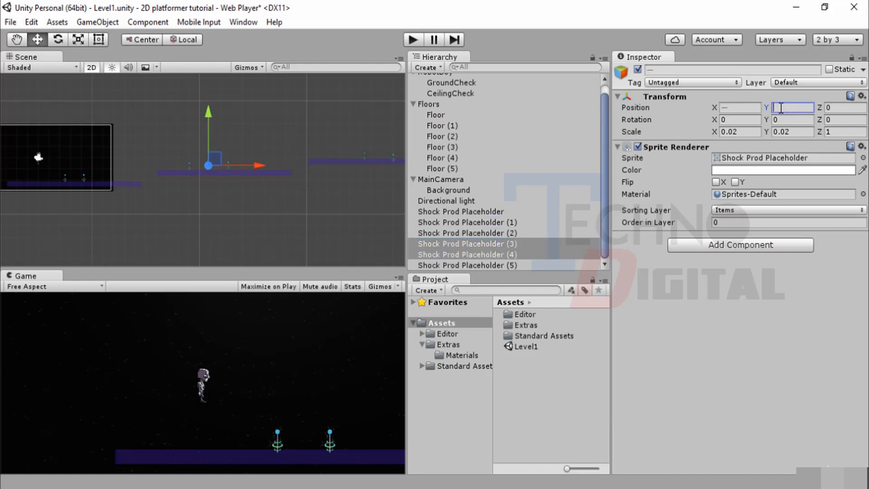
pyautogui.write('-5')
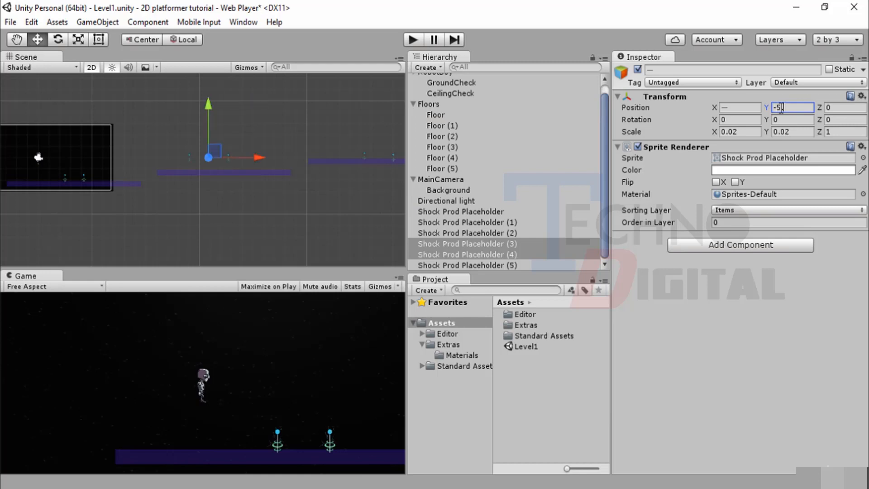
pyautogui.write('.68')
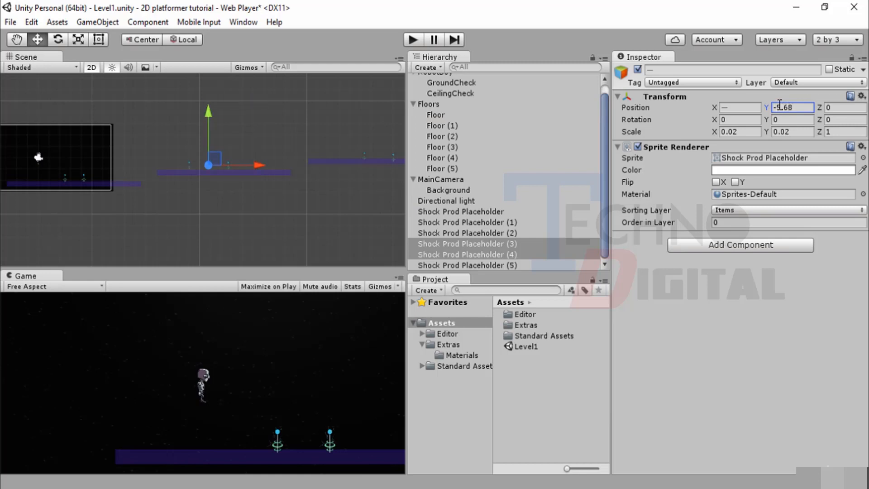
# Set the Y position of Shock Prod Placeholder (1) and (2) to -4.68.
pyautogui.click(512, 223)
pyautogui.keyDown('shift'); pyautogui.click(508, 233); pyautogui.keyUp('shift')
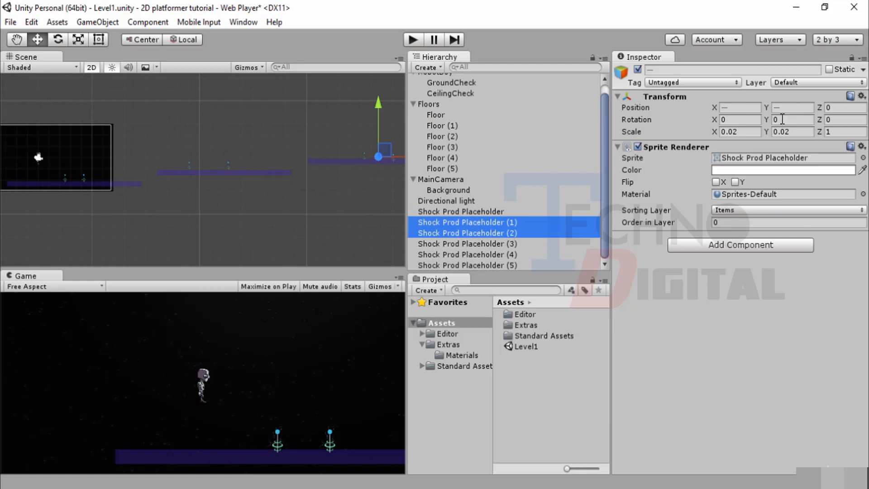
pyautogui.click(798, 120)
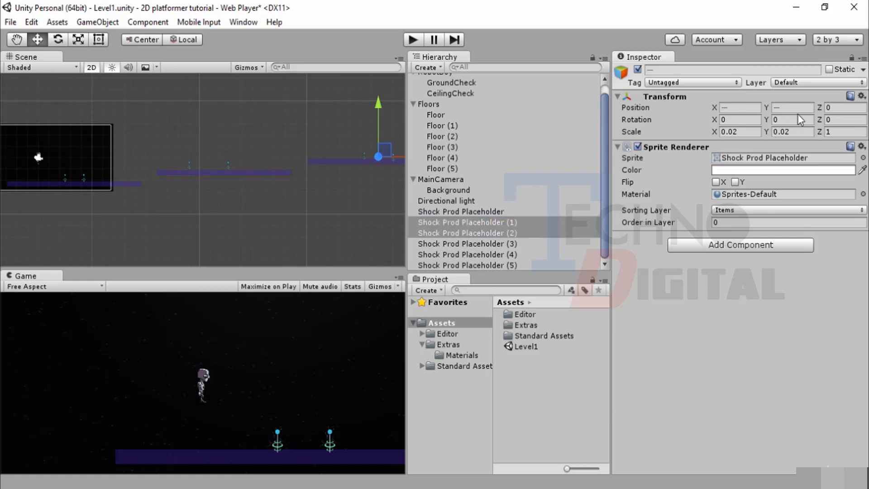
pyautogui.click(799, 108)
pyautogui.write('-4.')
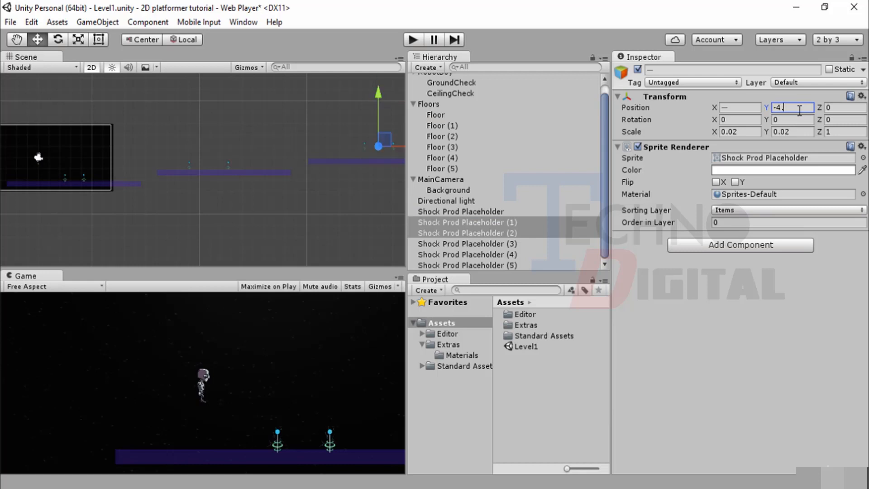
pyautogui.write('68')
# Examine how the shock prods sit on the floors and compare the original's Y position with those of copies (1) and (2).
pyautogui.scroll(1, 168, 209)
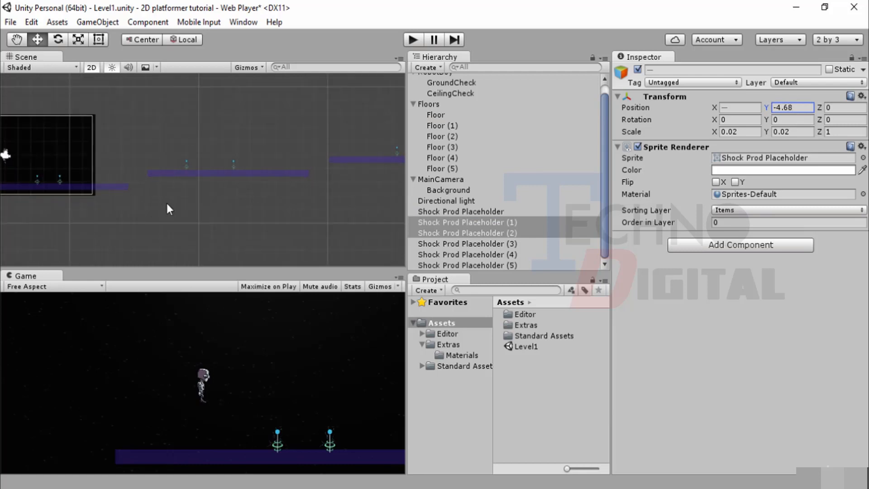
pyautogui.scroll(5, 166, 203)
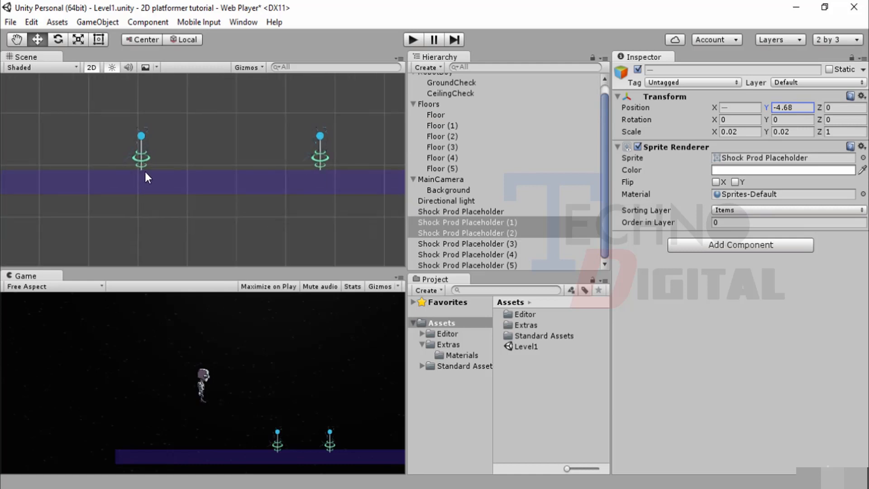
pyautogui.moveTo(104, 208); pyautogui.dragTo(437, 200, button='middle')
pyautogui.moveTo(213, 230); pyautogui.dragTo(430, 180, button='middle')
pyautogui.scroll(1, 299, 192)
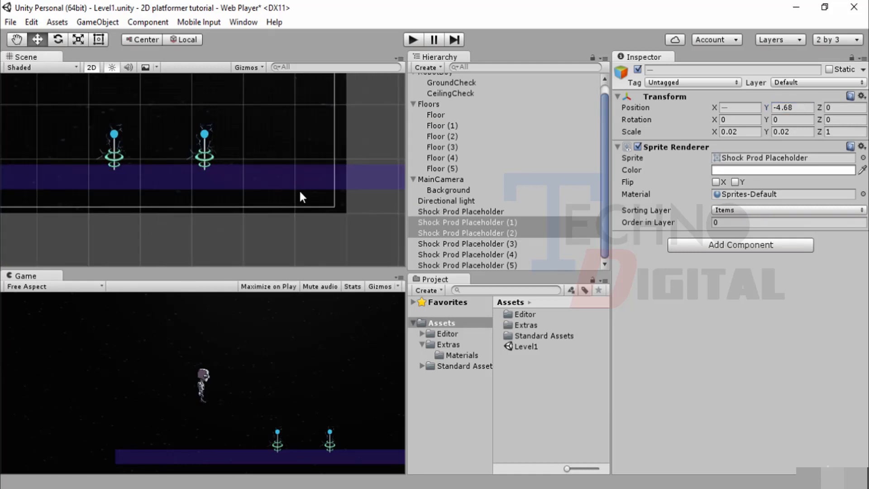
pyautogui.scroll(-3, 236, 182)
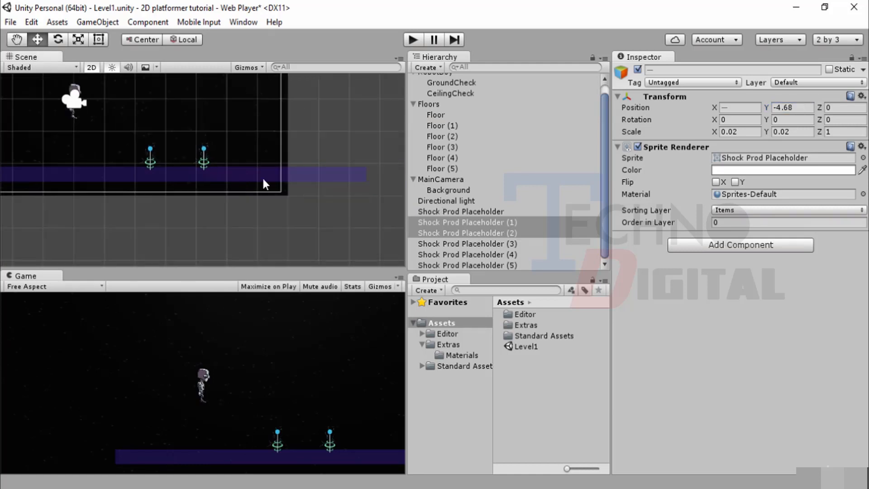
pyautogui.click(322, 180)
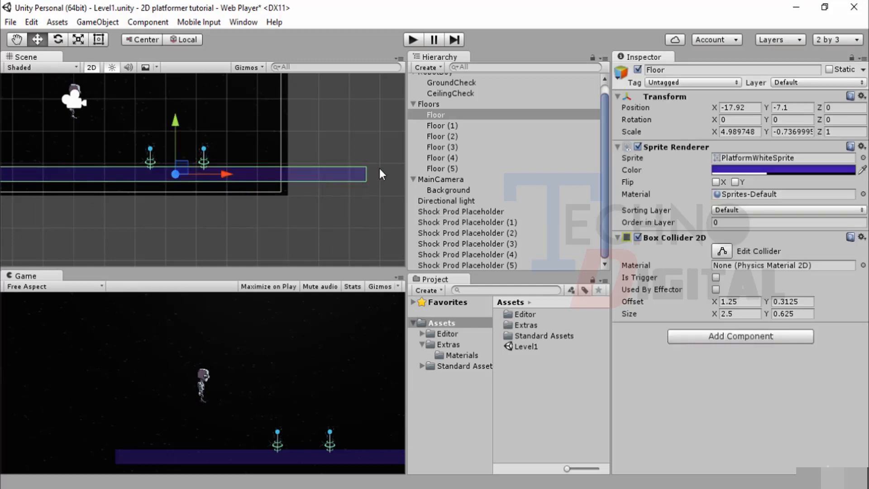
pyautogui.click(445, 125)
pyautogui.moveTo(398, 183); pyautogui.dragTo(233, 196, button='middle')
pyautogui.scroll(1, 234, 196)
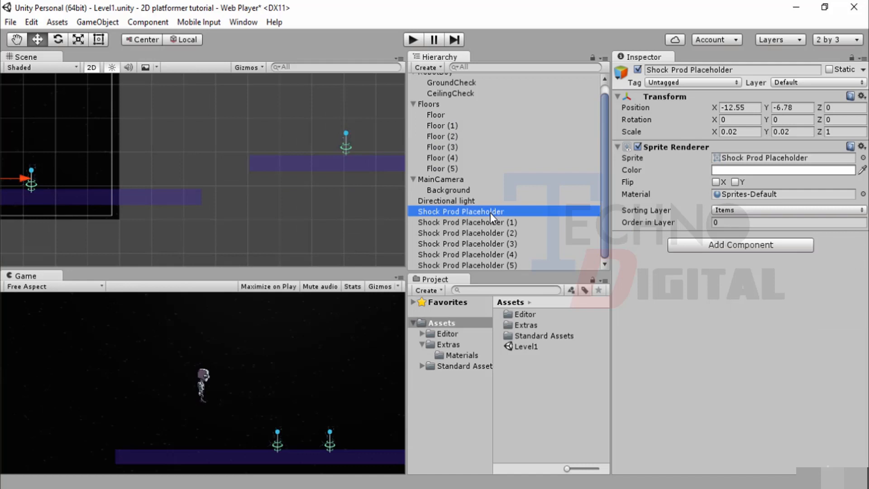
pyautogui.click(480, 233)
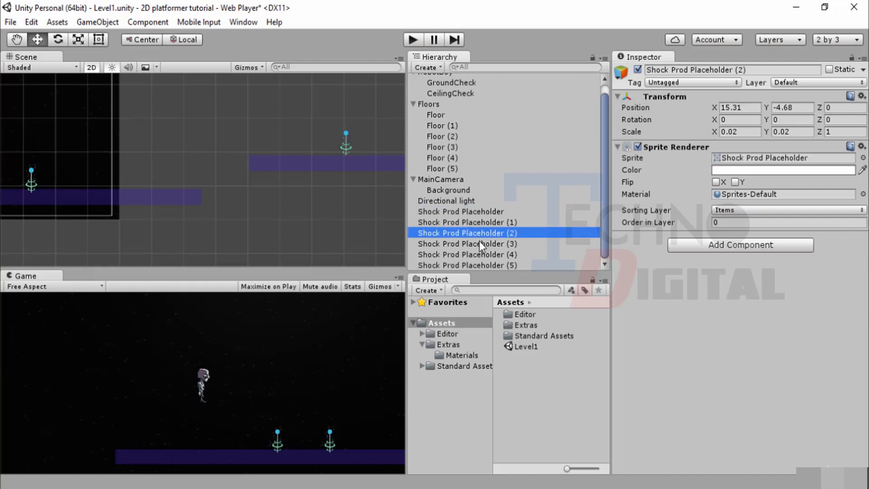
pyautogui.click(481, 223)
pyautogui.click(481, 212)
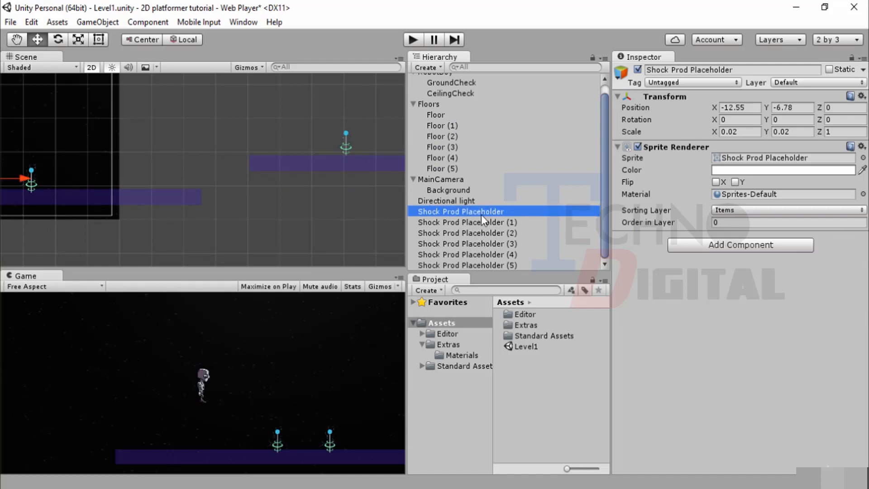
pyautogui.click(482, 222)
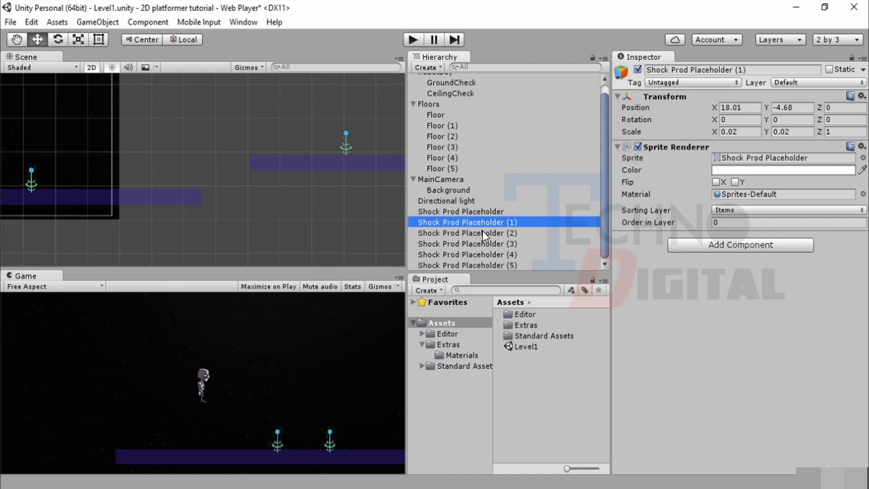
# Correct the Y position of Shock Prod Placeholder (1) and (2) to -4.78.
pyautogui.click(482, 233)
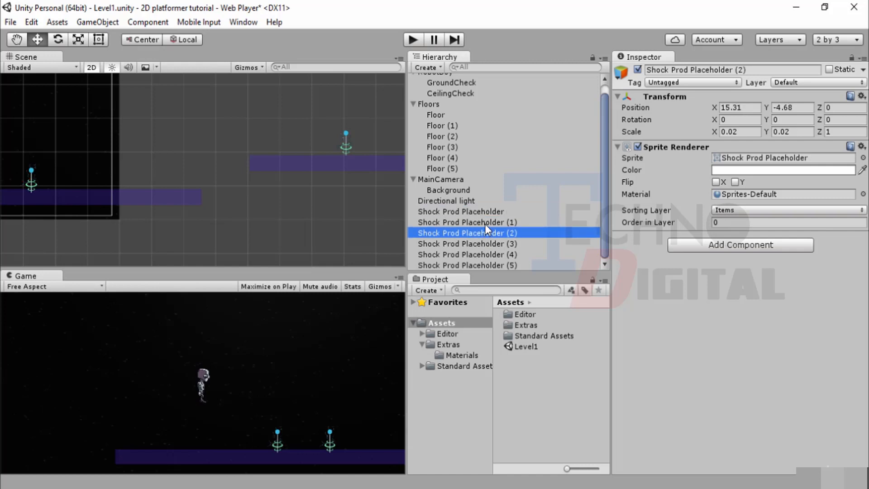
pyautogui.keyDown('ctrl'); pyautogui.click(485, 224); pyautogui.keyUp('ctrl')
pyautogui.click(800, 109)
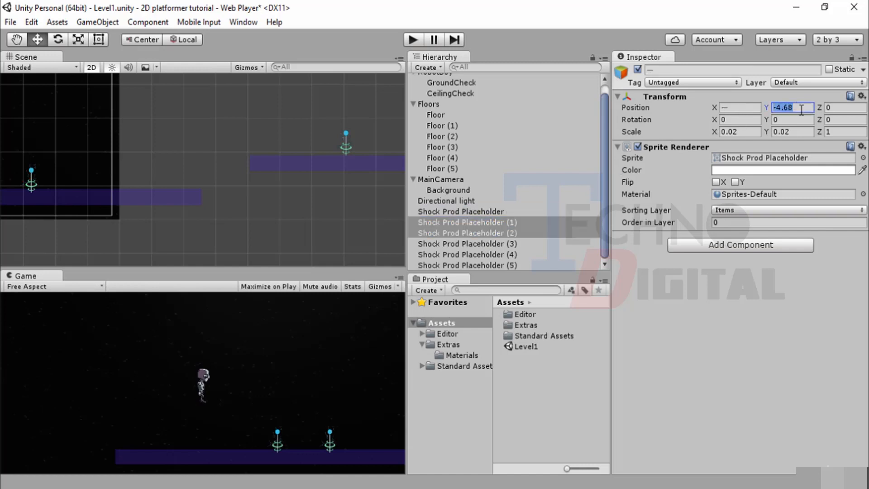
pyautogui.press('Left')
pyautogui.press('Right')
pyautogui.press('Right')
pyautogui.press('Right')
pyautogui.press('Delete')
pyautogui.write('7')
# Correct the Y position of Shock Prod Placeholder (3) and (4) to -5.78.
pyautogui.click(498, 244)
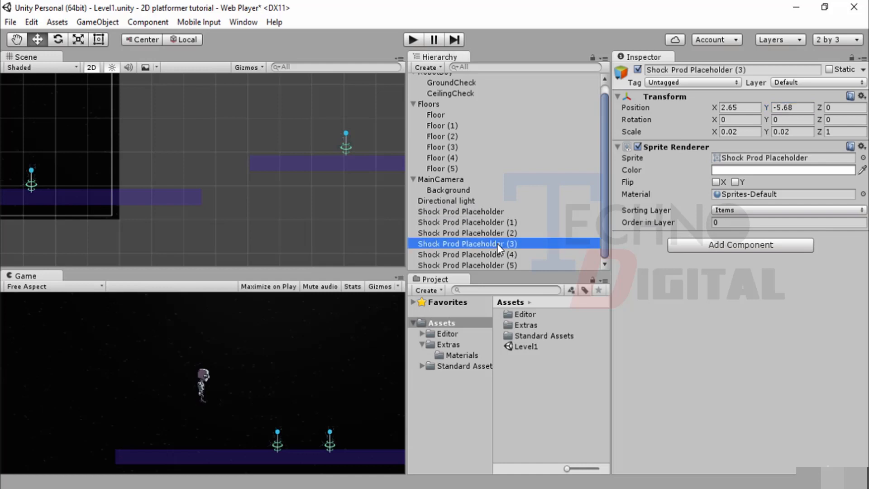
pyautogui.keyDown('shift'); pyautogui.click(503, 255); pyautogui.keyUp('shift')
pyautogui.click(800, 110)
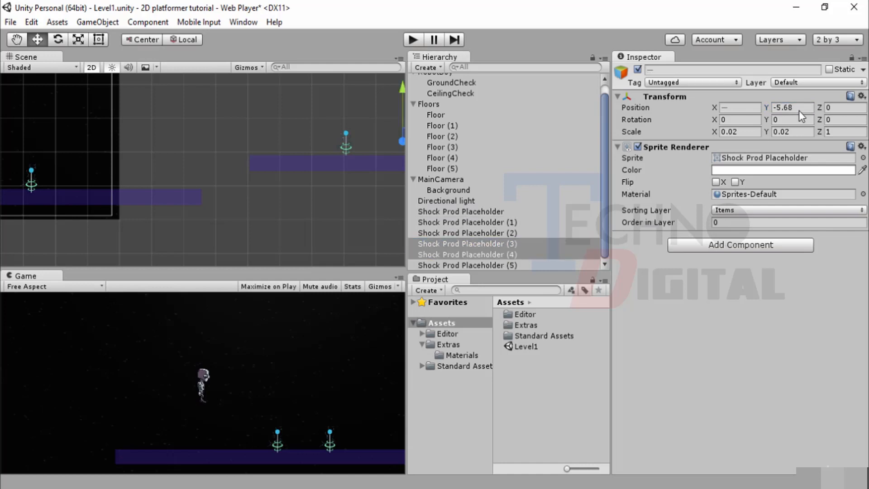
pyautogui.press('Left')
pyautogui.press('Delete')
pyautogui.write('7')
# Move Shock Prod Placeholder (5) along the first floor away from the original prod, to about X -9.06.
pyautogui.click(252, 218)
pyautogui.moveTo(252, 218); pyautogui.dragTo(385, 216, button='middle')
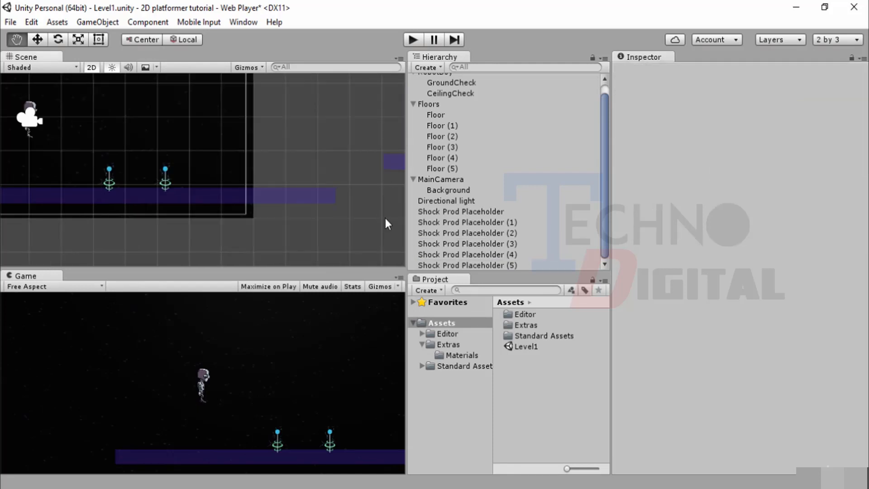
pyautogui.scroll(1, 385, 218)
pyautogui.moveTo(200, 214); pyautogui.dragTo(264, 197, button='middle')
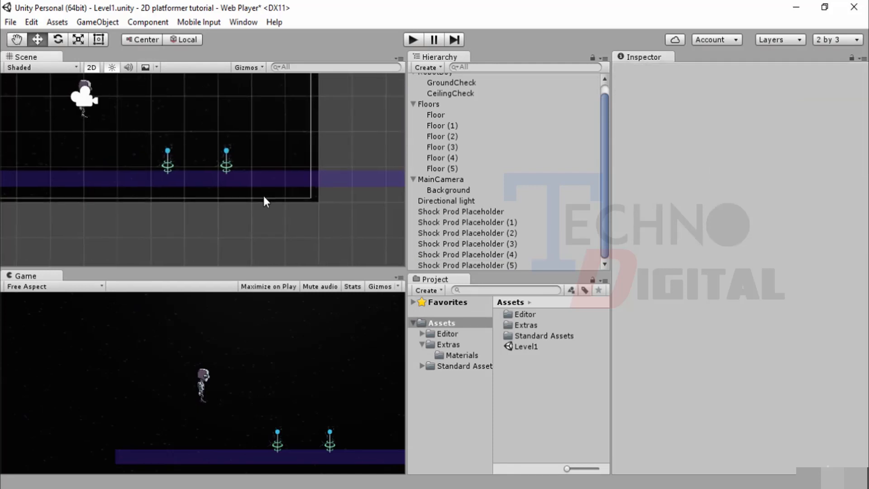
pyautogui.click(229, 164)
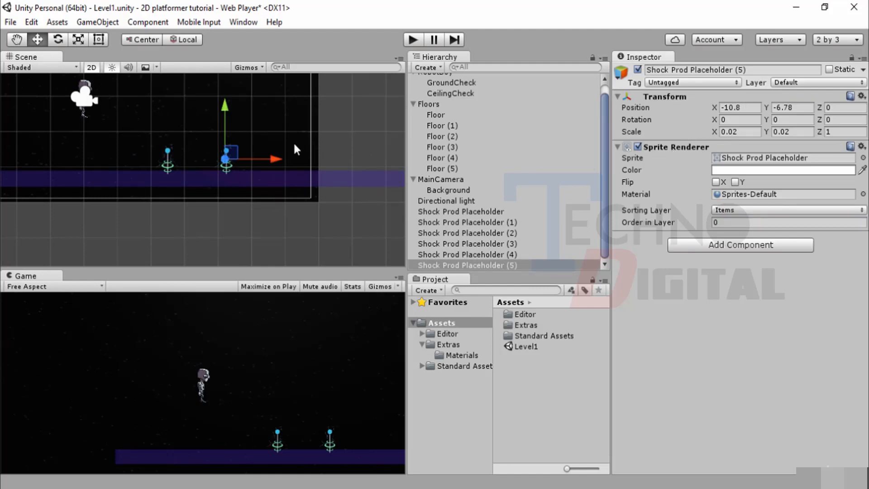
pyautogui.moveTo(273, 156); pyautogui.dragTo(330, 165)
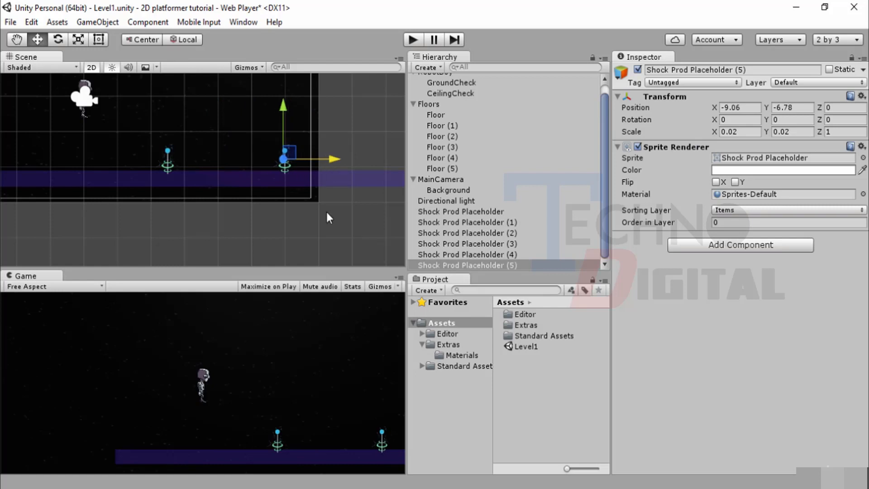
# Play the level and test jumping the robot over the two shock prods on the first floor.
pyautogui.click(413, 40)
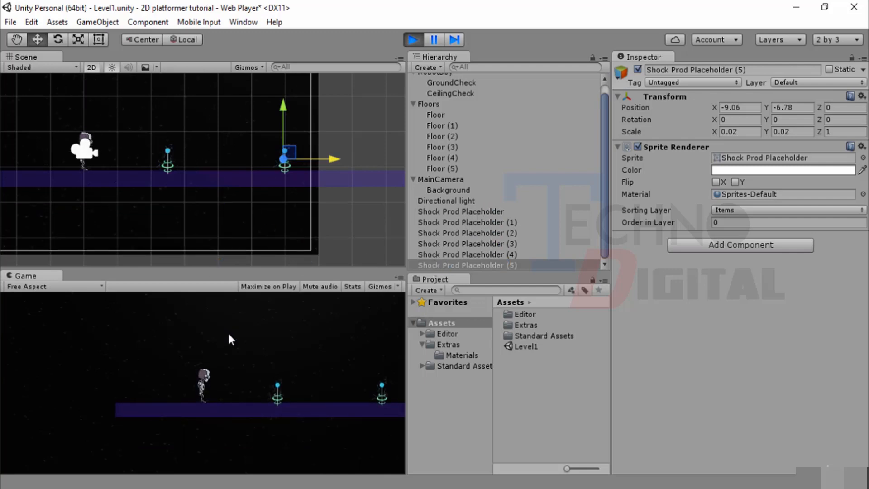
pyautogui.press('Right')
pyautogui.press('space')
pyautogui.press('space')
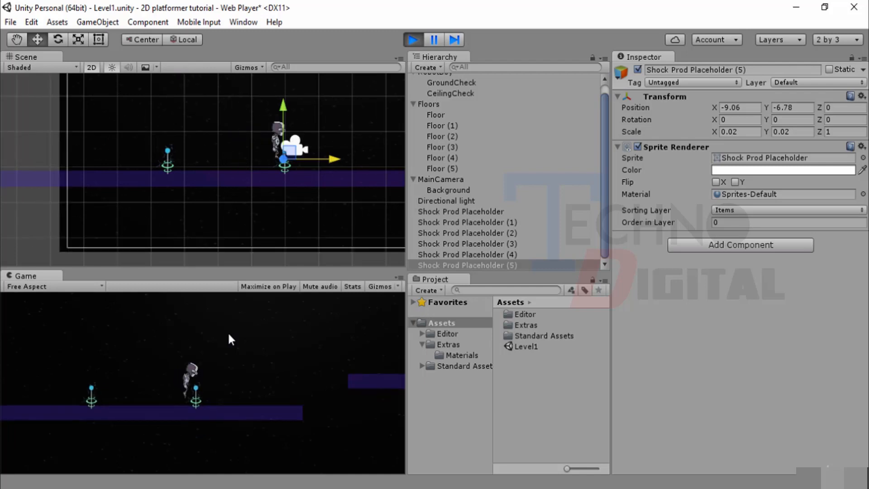
pyautogui.press('Left')
pyautogui.press('space')
pyautogui.press('Right')
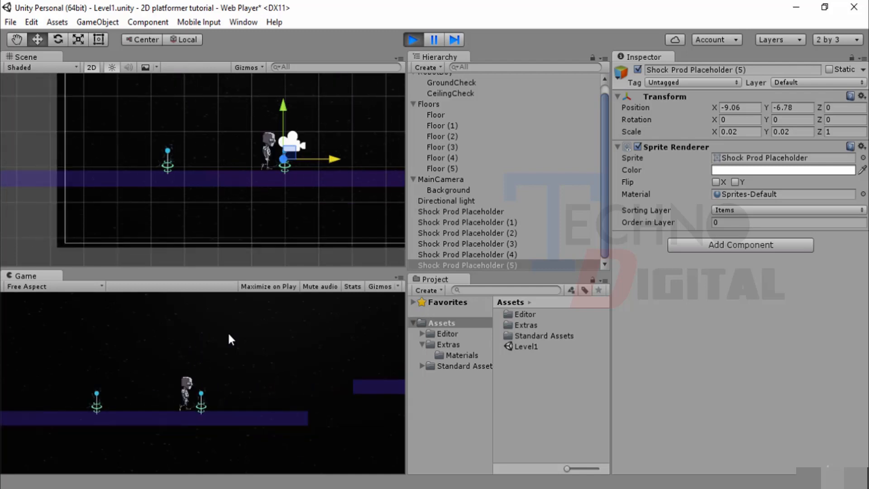
# With the game running, move Shock Prod Placeholder (5) further along the first floor, to about X -7.88.
pyautogui.moveTo(341, 160); pyautogui.dragTo(377, 161)
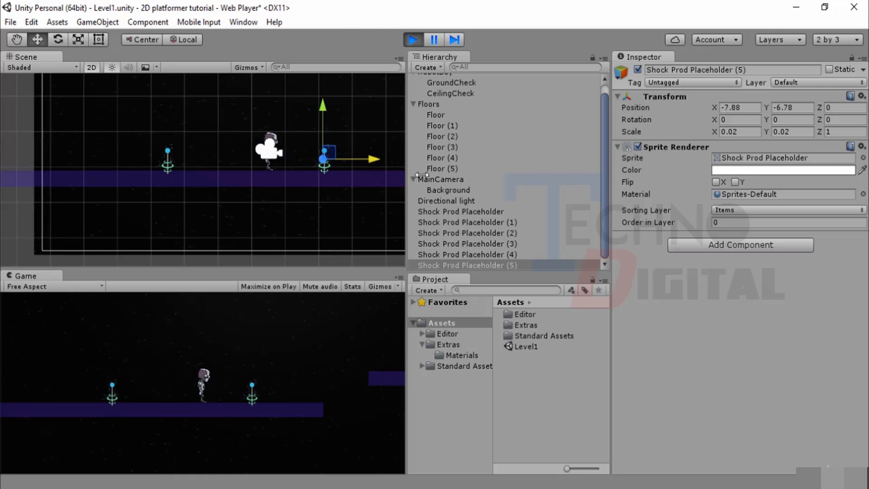
pyautogui.press('f')
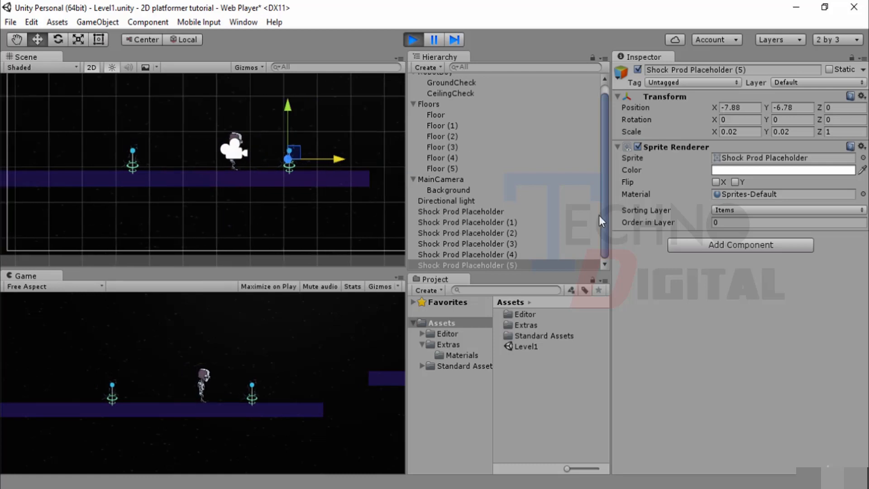
# Playtest running and jumping the robot from the first floor onto the following floors and over their shock prods.
pyautogui.click(365, 383)
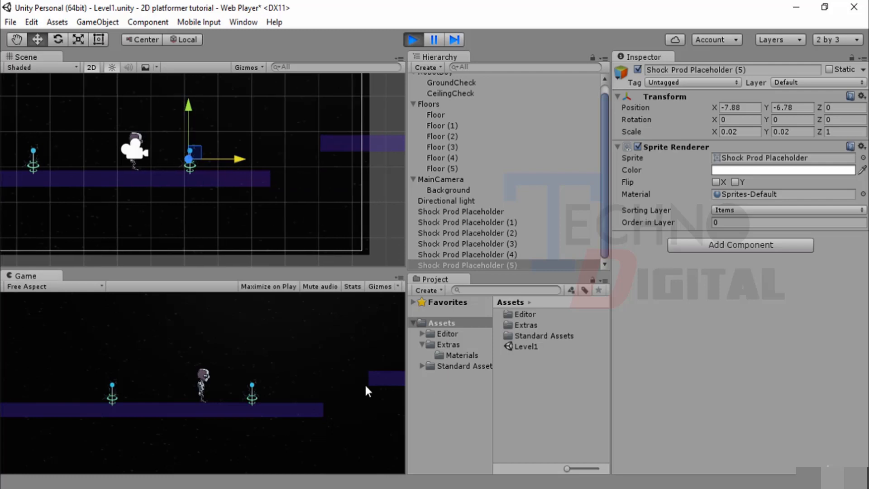
pyautogui.press('Right')
pyautogui.press('space')
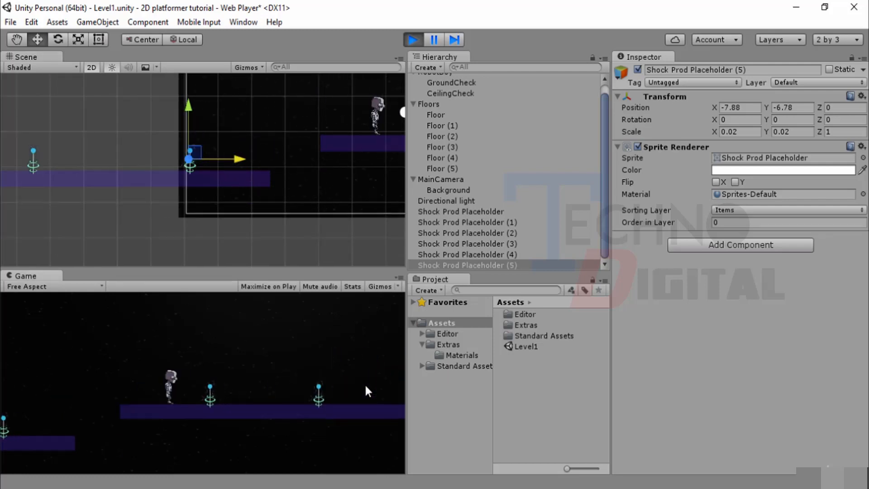
pyautogui.press('Right')
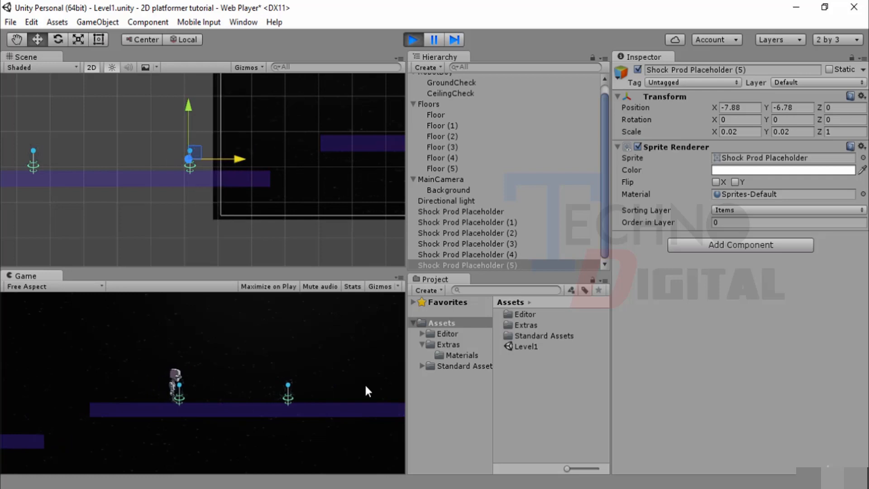
pyautogui.press('Right')
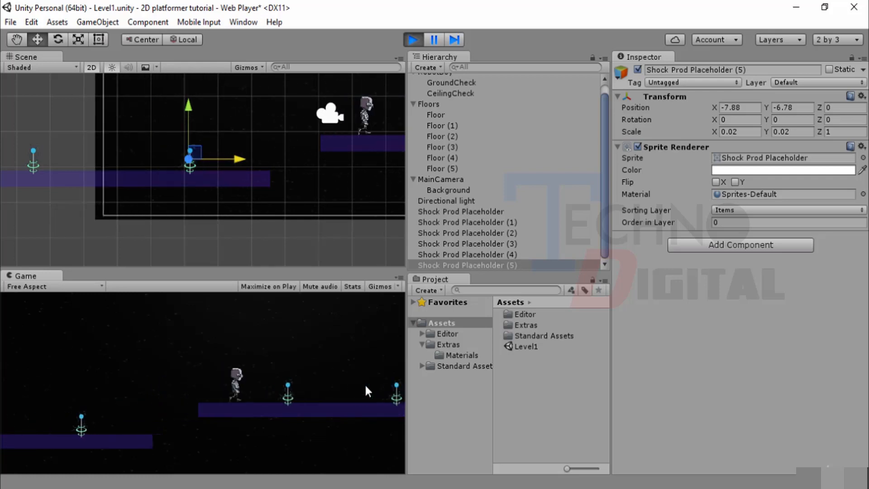
pyautogui.press('Right')
pyautogui.press('space')
pyautogui.press('Right')
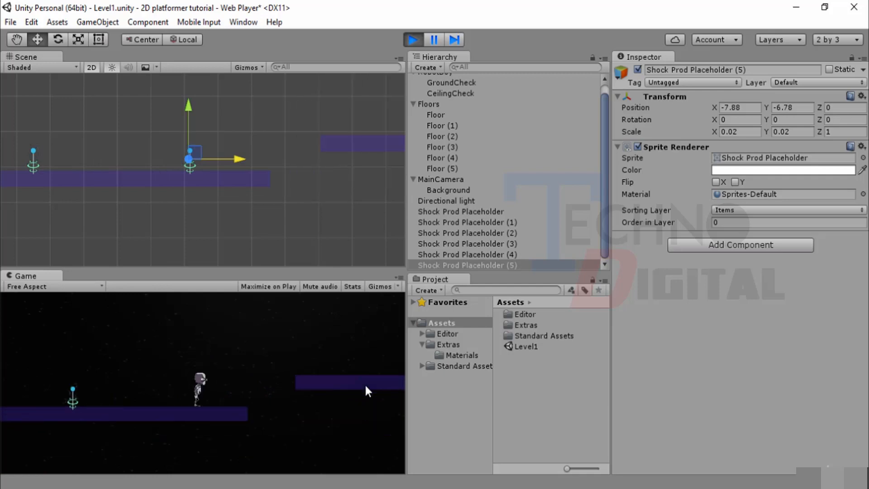
pyautogui.press('Right')
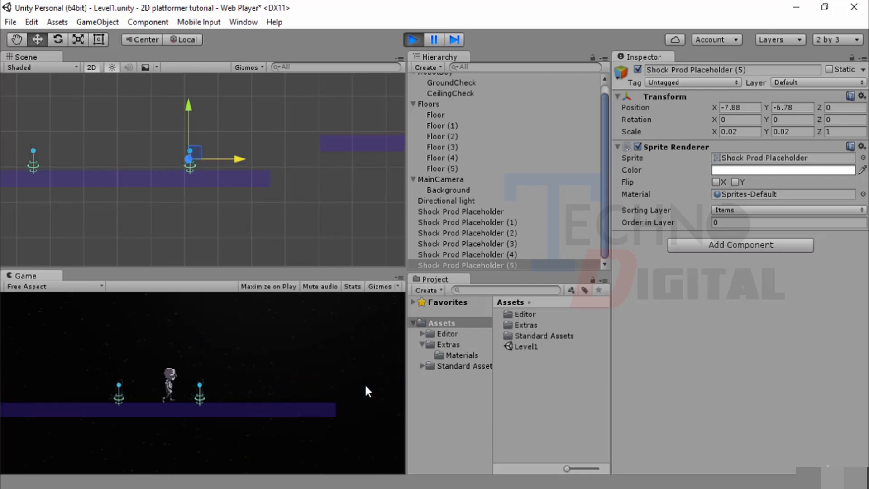
pyautogui.press('Left')
pyautogui.press('Right')
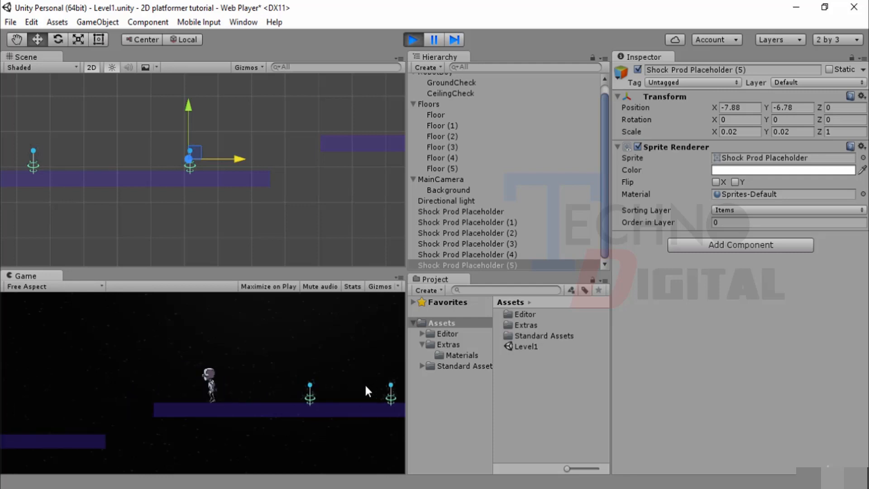
# With the game running, try moving Shock Prod Placeholder (2) closer to the start of its floor, and stop the game.
pyautogui.scroll(-10, 382, 184)
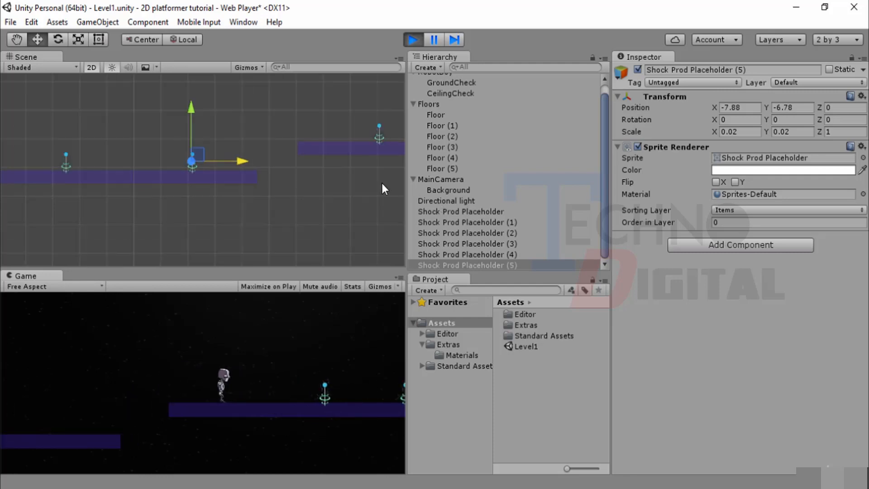
pyautogui.moveTo(375, 183); pyautogui.dragTo(40, 212, button='middle')
pyautogui.moveTo(166, 249); pyautogui.dragTo(40, 242, button='middle')
pyautogui.click(232, 147)
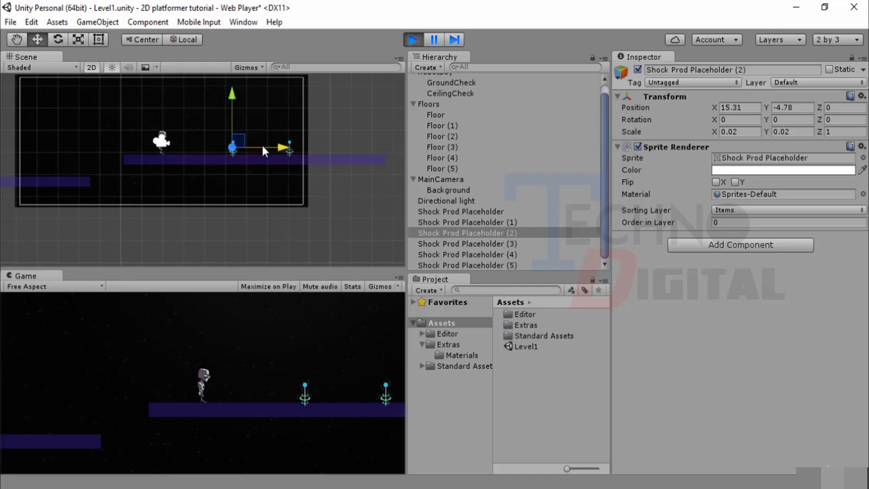
pyautogui.moveTo(282, 145); pyautogui.dragTo(216, 141)
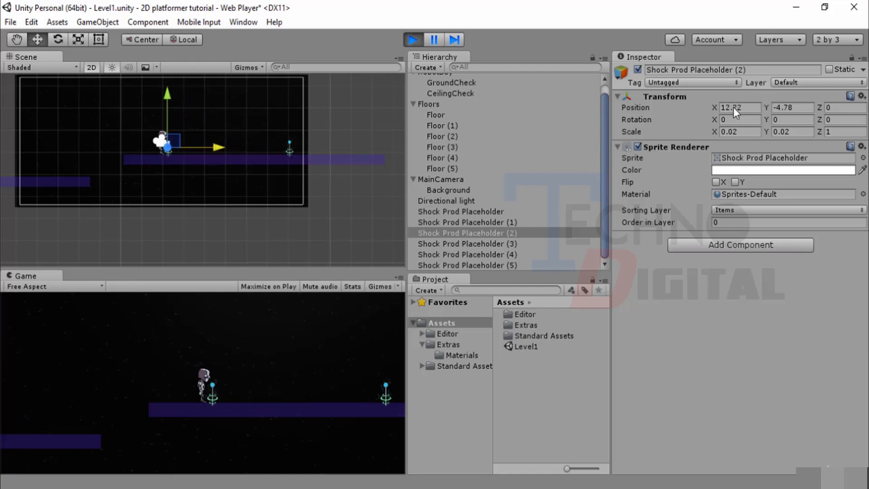
pyautogui.click(412, 42)
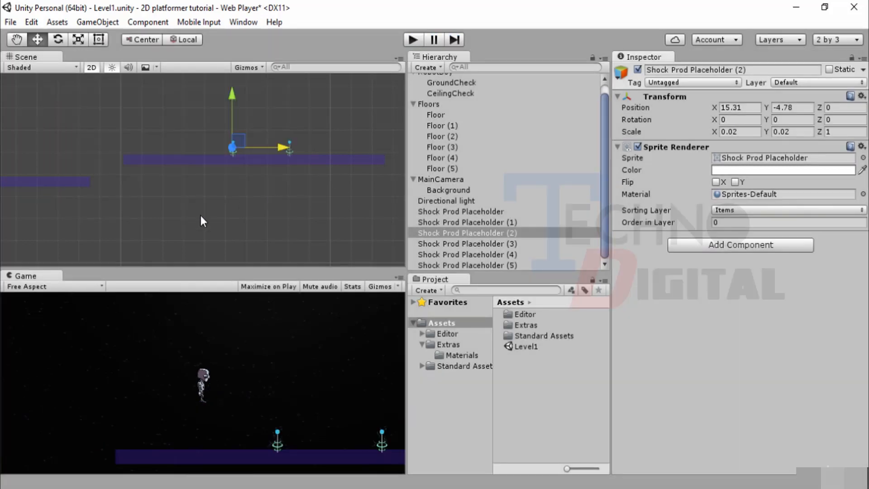
pyautogui.scroll(-10, 199, 212)
pyautogui.moveTo(222, 204); pyautogui.dragTo(393, 197, button='middle')
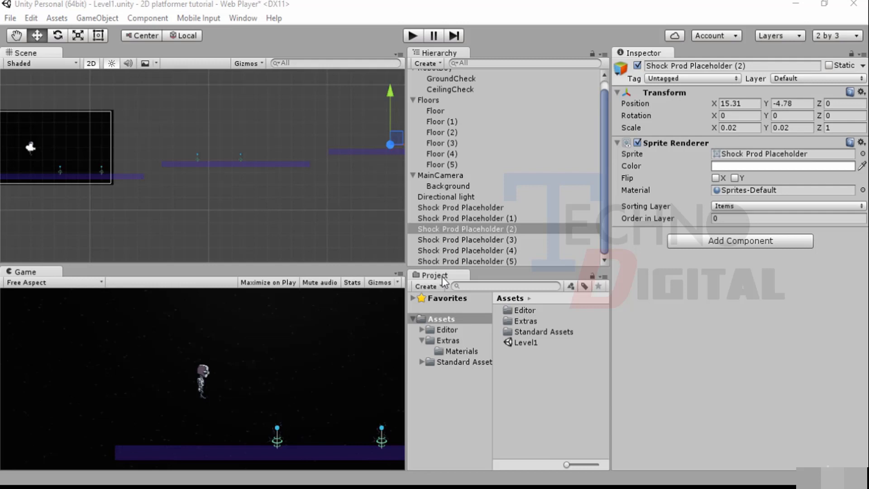
# Open the Extras assets folder and start importing a new asset into it.
pyautogui.scroll(1, 459, 146)
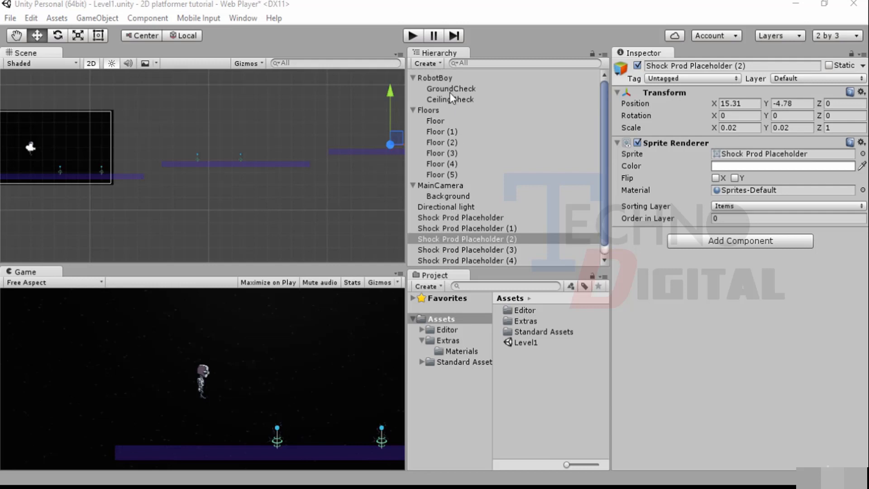
pyautogui.click(523, 387)
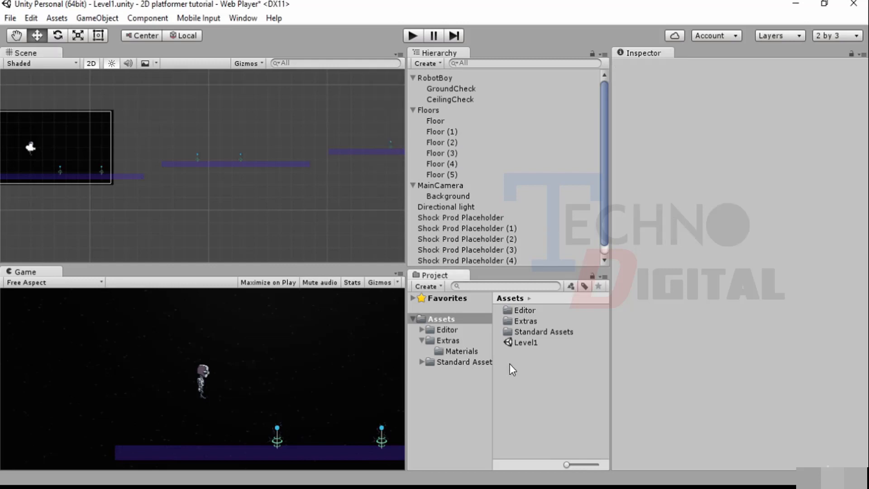
pyautogui.click(515, 321)
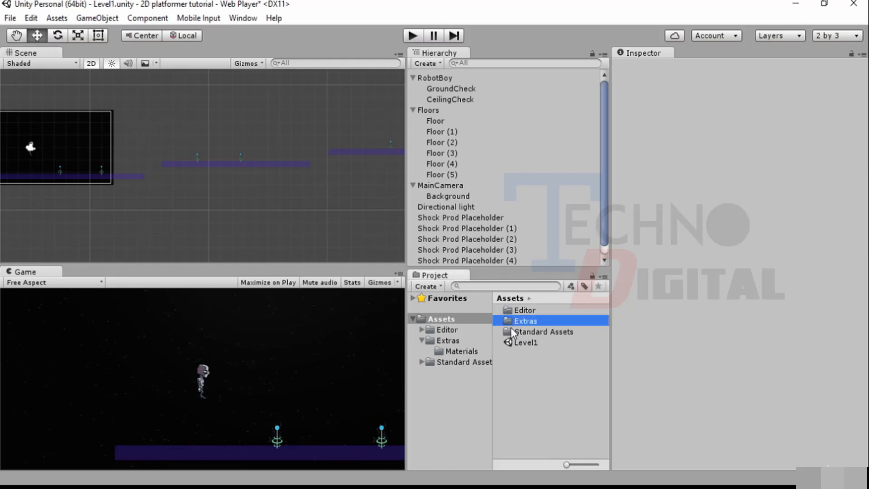
pyautogui.doubleClick(510, 323)
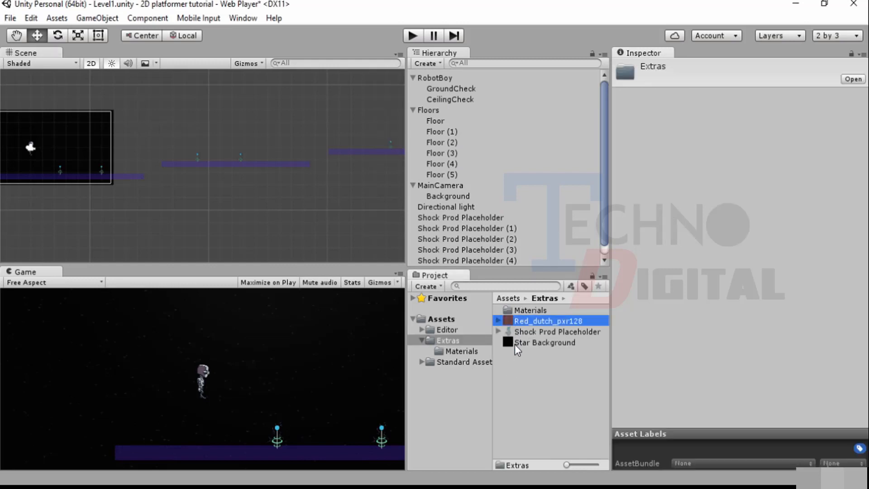
pyautogui.click(519, 384)
pyautogui.rightClick(523, 384)
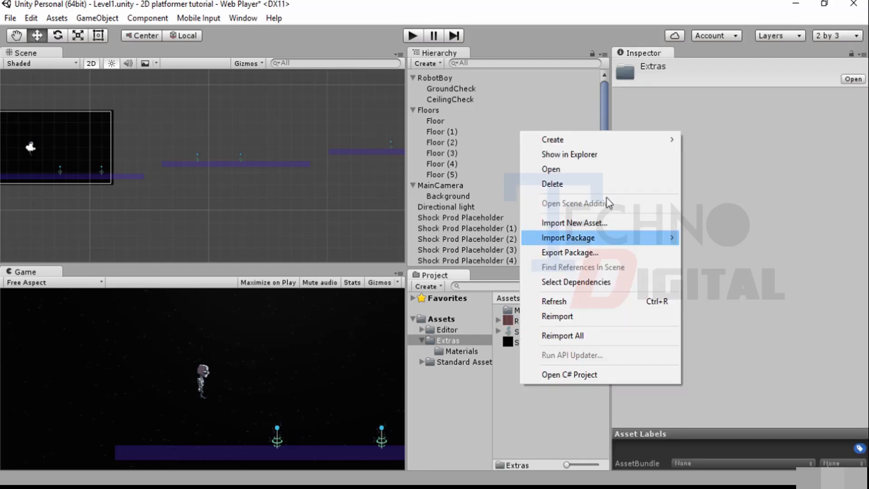
pyautogui.click(606, 222)
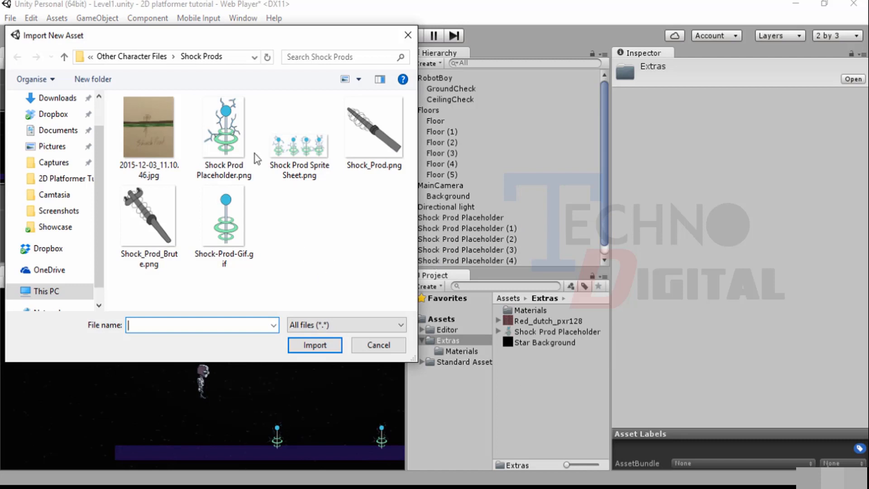
# Import AstronautSpriteAtlas.png from the 2D Platformer sprites folder of the 2D Assets Pack on the desktop.
pyautogui.scroll(1, 57, 134)
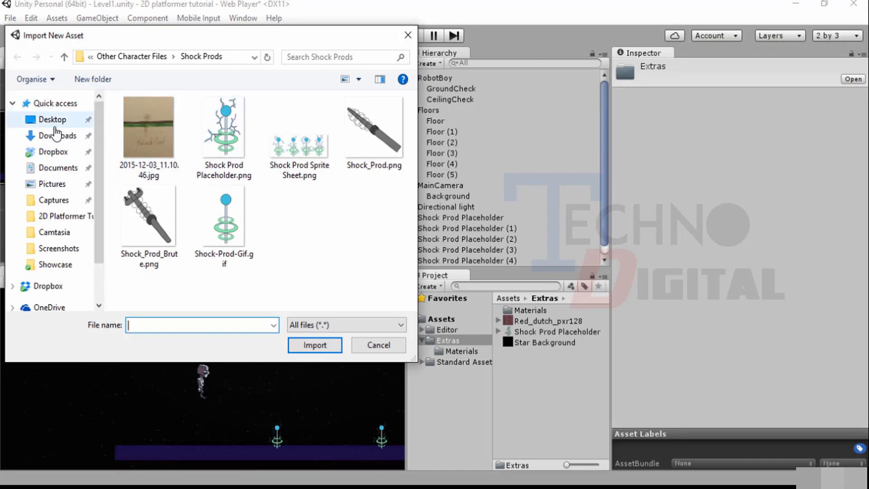
pyautogui.click(54, 120)
pyautogui.doubleClick(171, 118)
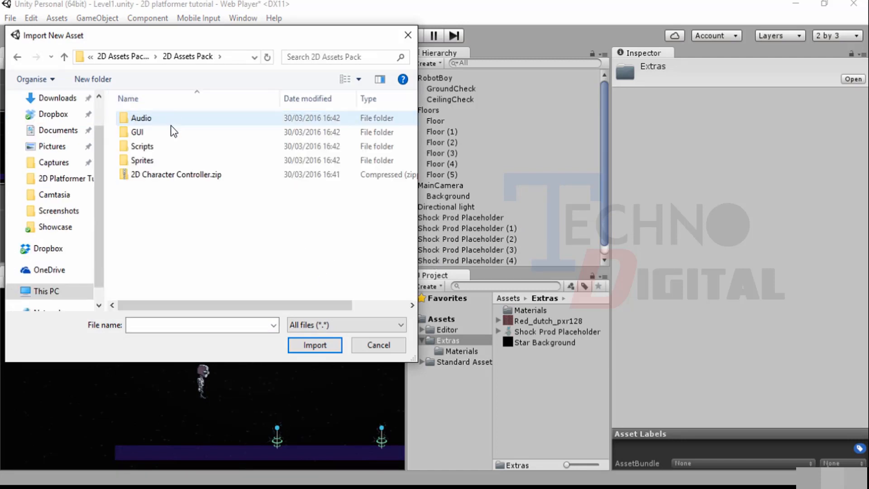
pyautogui.click(153, 161)
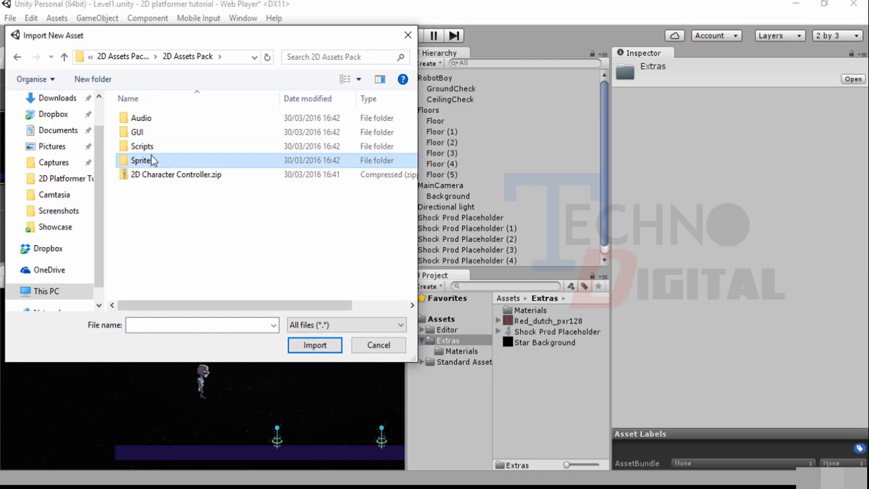
pyautogui.doubleClick(153, 160)
pyautogui.doubleClick(144, 118)
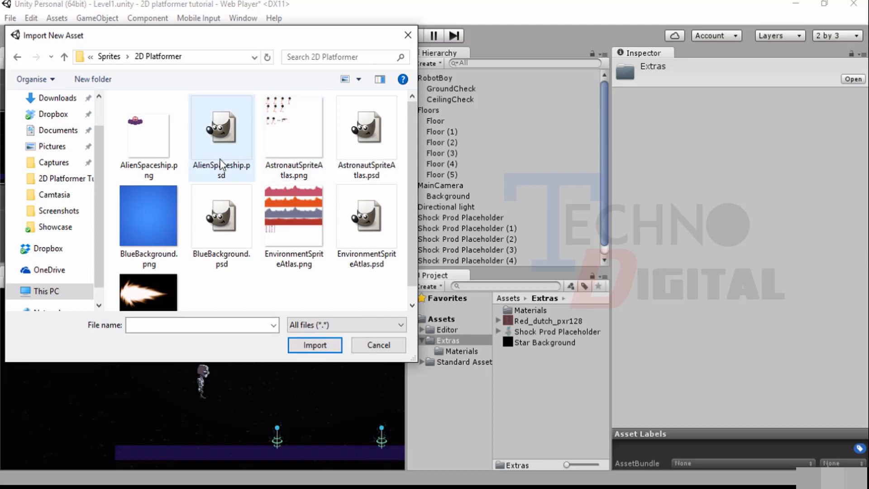
pyautogui.doubleClick(293, 138)
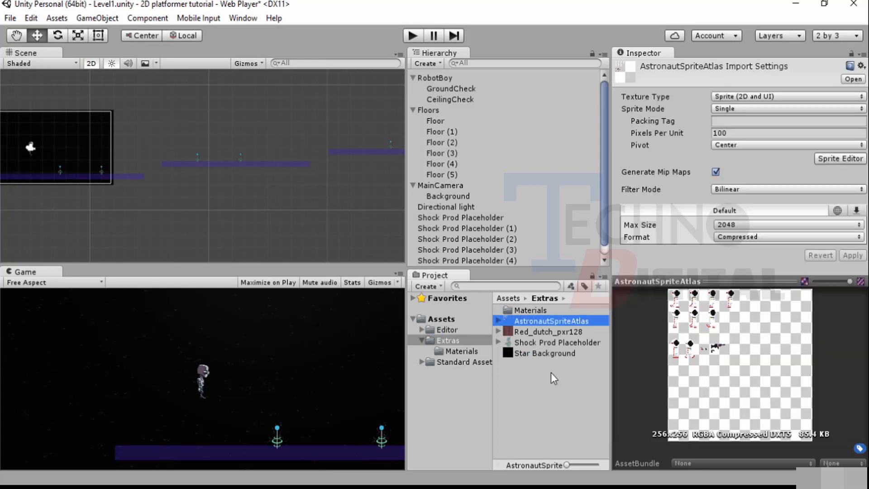
# Place the whole AstronautSpriteAtlas sprite in the scene near the robot, at about X -12.35, Y -5.18, and delete it.
pyautogui.click(498, 321)
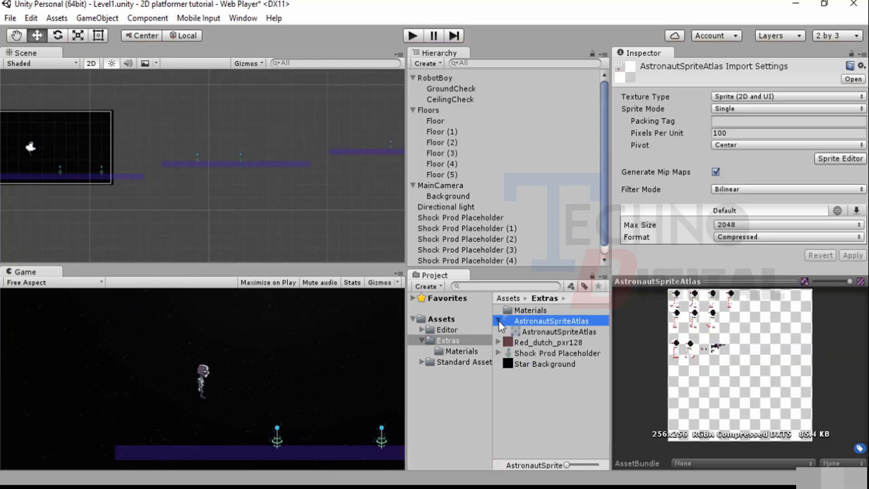
pyautogui.click(522, 331)
pyautogui.click(519, 321)
pyautogui.moveTo(520, 324); pyautogui.dragTo(275, 179)
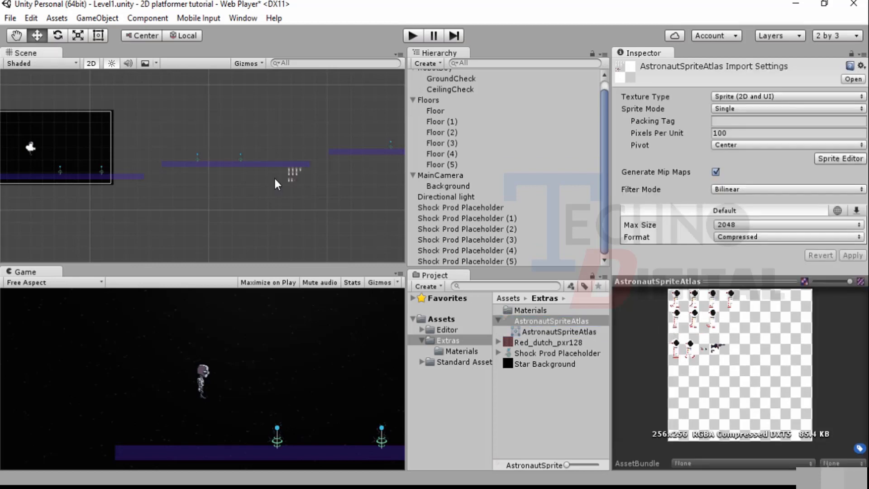
pyautogui.moveTo(146, 177); pyautogui.dragTo(66, 142)
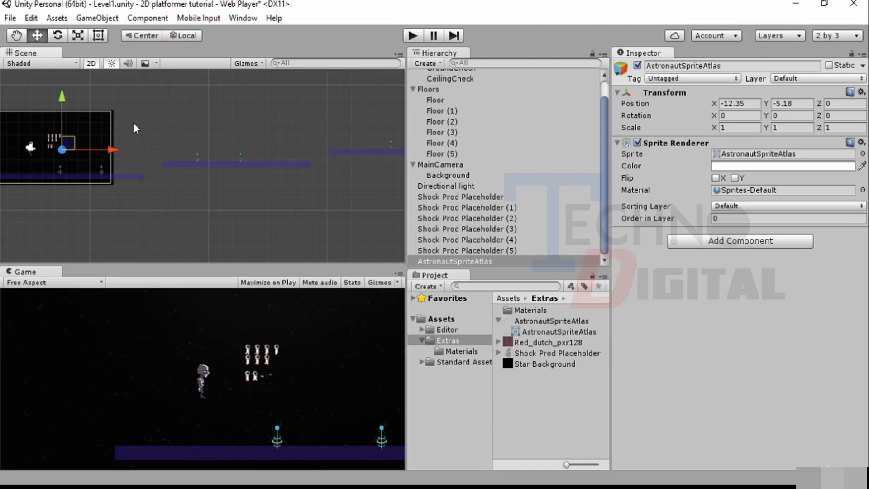
pyautogui.press('Delete')
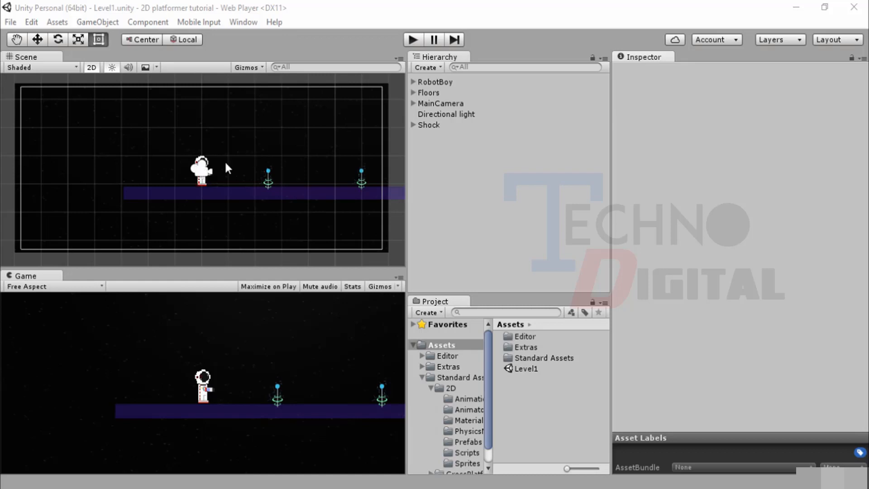
# Rename the RobotBoy object as Player.
pyautogui.click(435, 82)
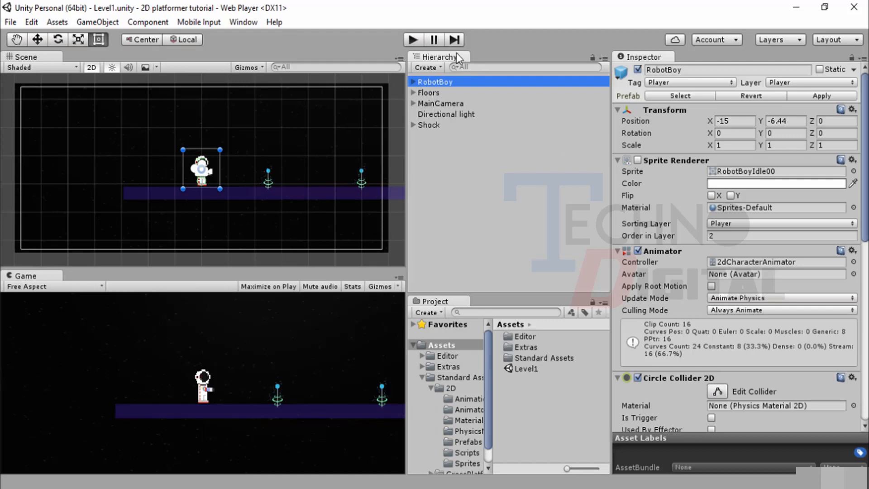
pyautogui.click(680, 71)
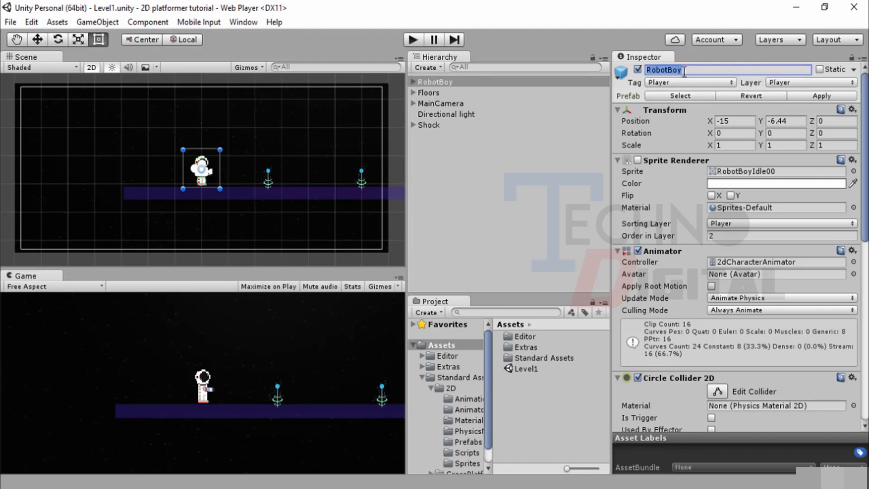
pyautogui.write('Player')
pyautogui.press('Return')
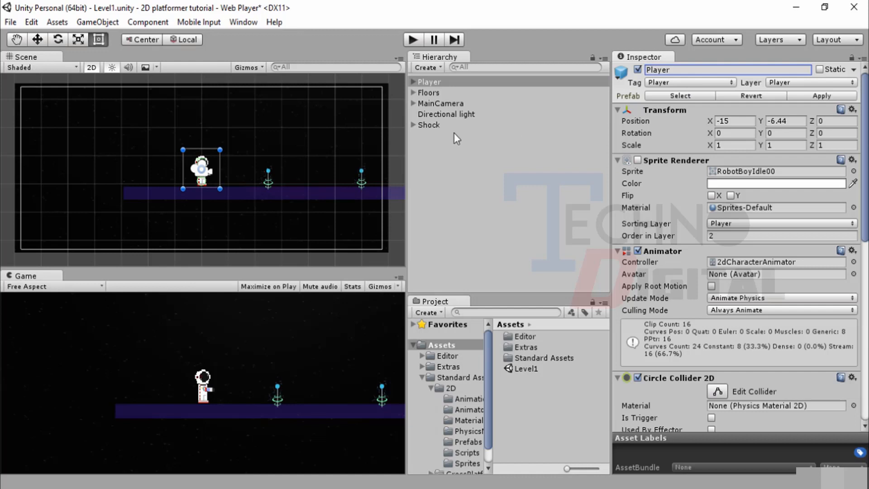
# Expand the Player object and rename its Idle child as Graphics.
pyautogui.click(414, 81)
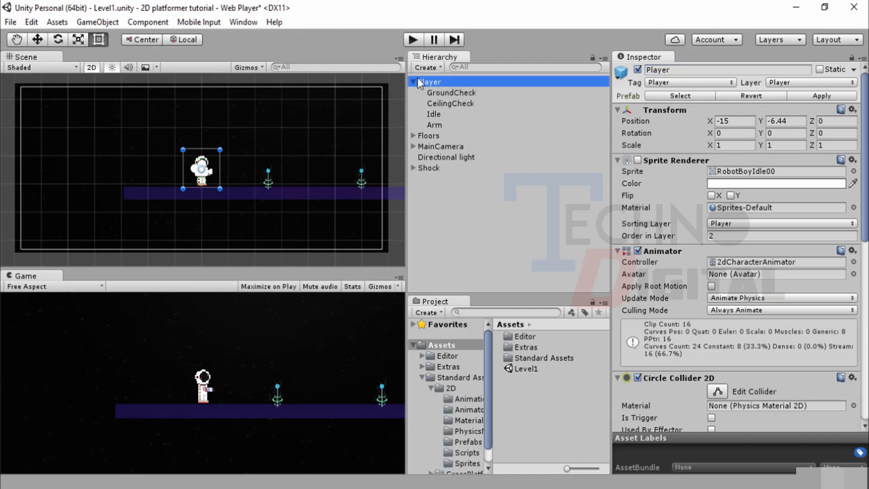
pyautogui.click(437, 113)
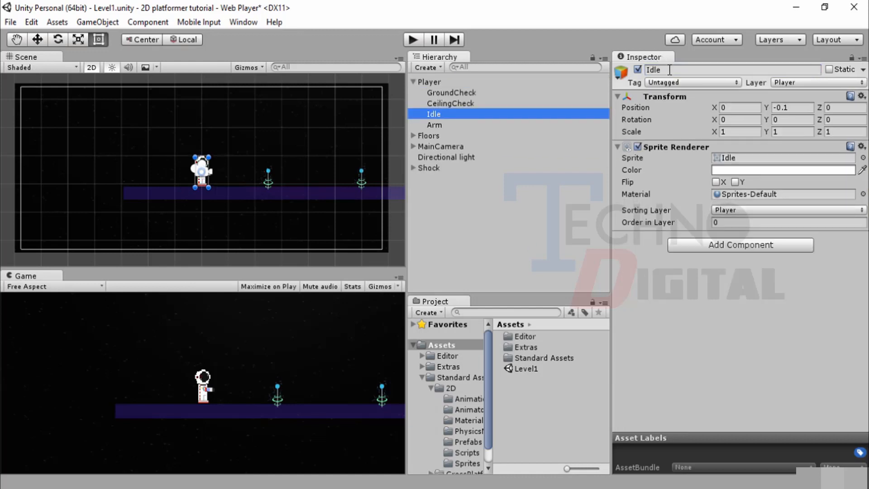
pyautogui.click(669, 73)
pyautogui.write('Gr')
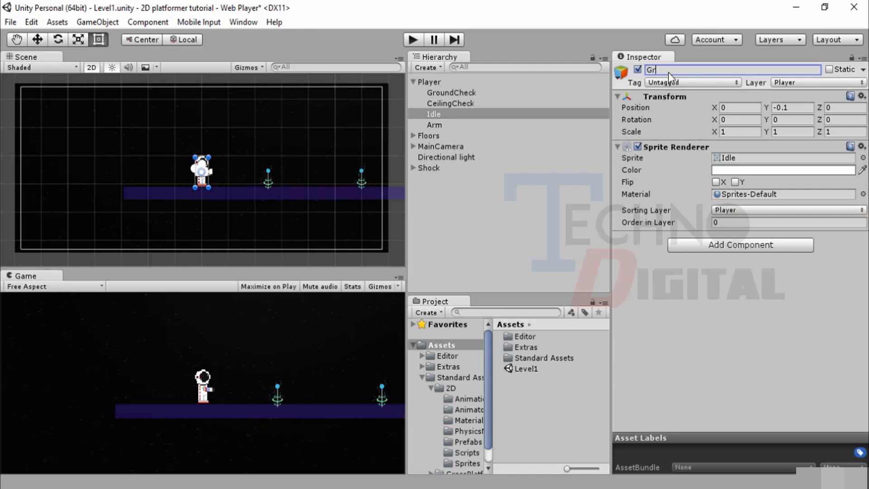
pyautogui.write('aphics')
pyautogui.press('Return')
# Select the Player object and locate the script asset used by its Platformer Character 2D component.
pyautogui.click(431, 82)
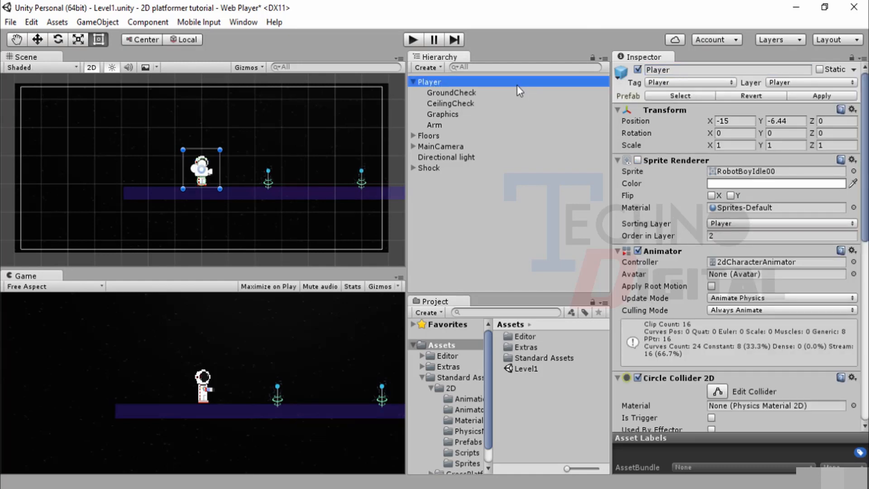
pyautogui.scroll(-3, 643, 144)
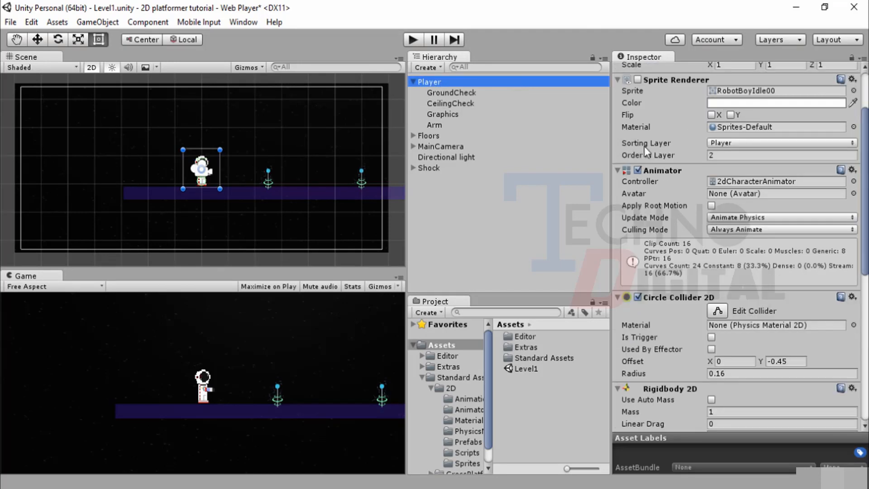
pyautogui.scroll(-6, 645, 149)
pyautogui.scroll(-7, 656, 195)
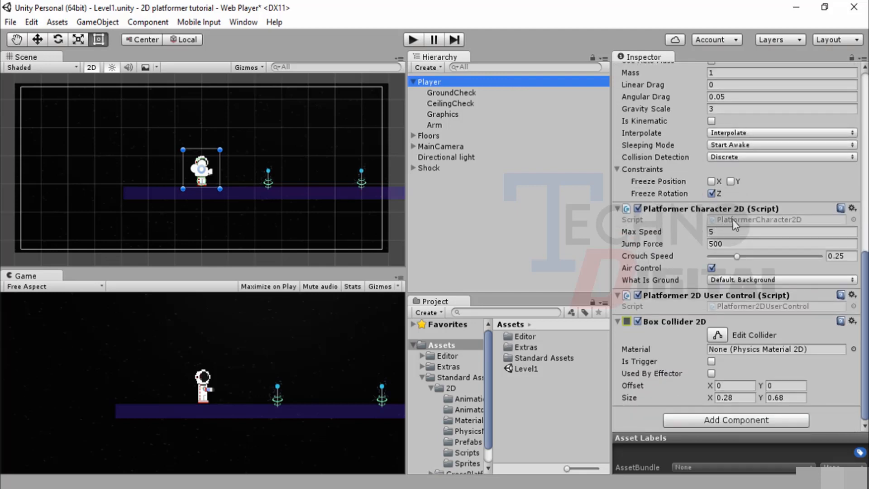
pyautogui.click(734, 219)
pyautogui.scroll(2, 733, 219)
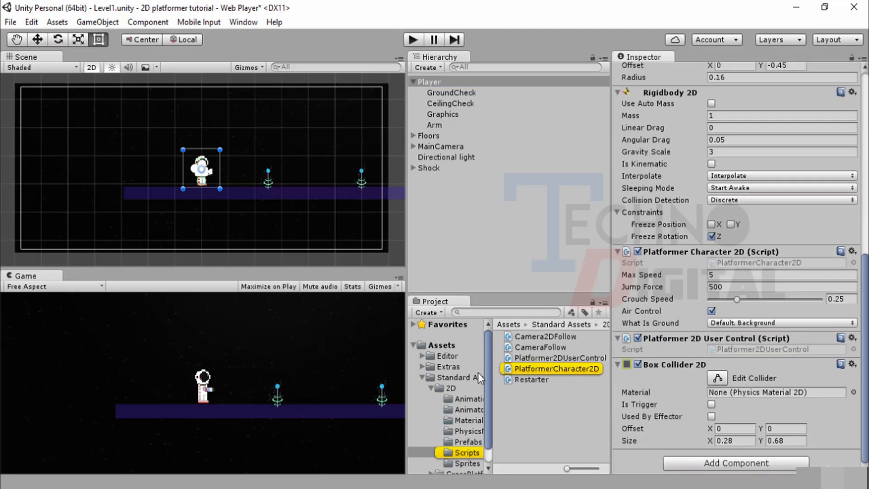
# Select the PlatformerCharacter2D script asset and look through its code preview.
pyautogui.click(532, 369)
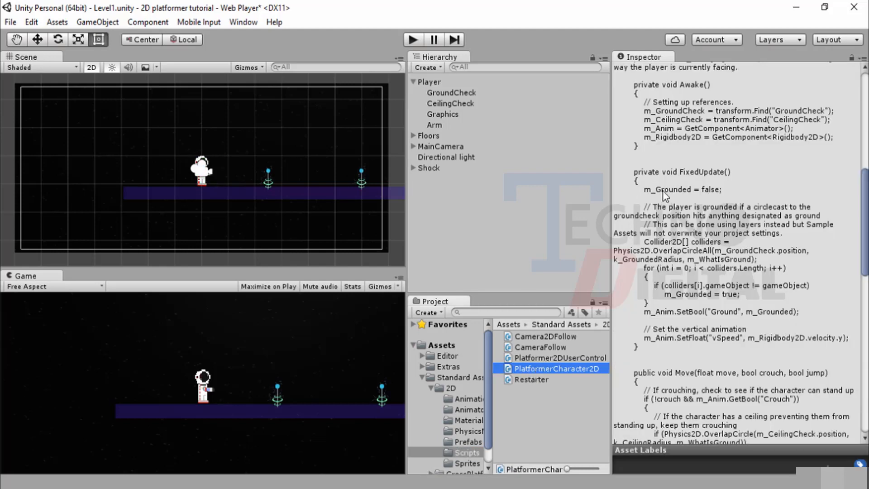
pyautogui.scroll(-20, 679, 146)
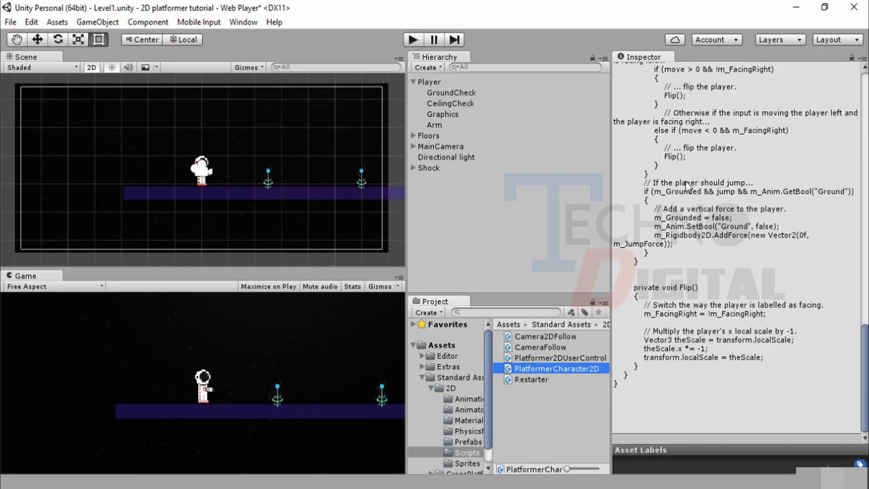
pyautogui.scroll(10, 686, 186)
pyautogui.scroll(15, 686, 185)
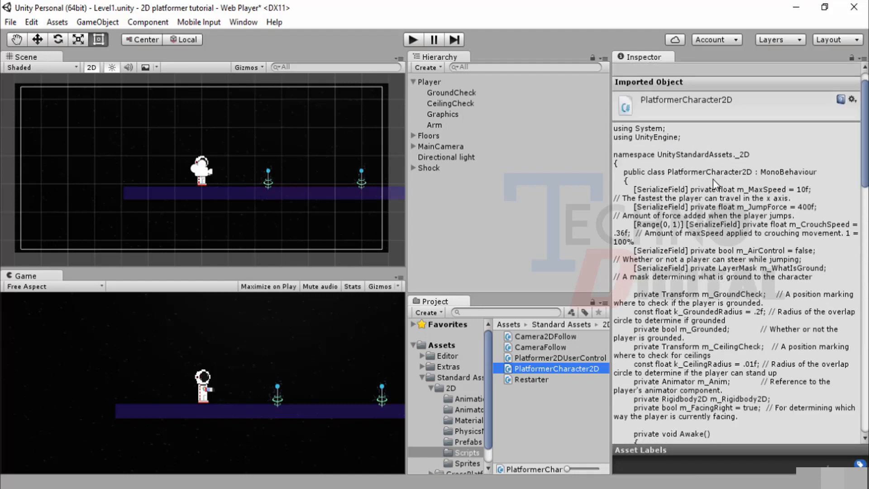
pyautogui.scroll(2, 711, 165)
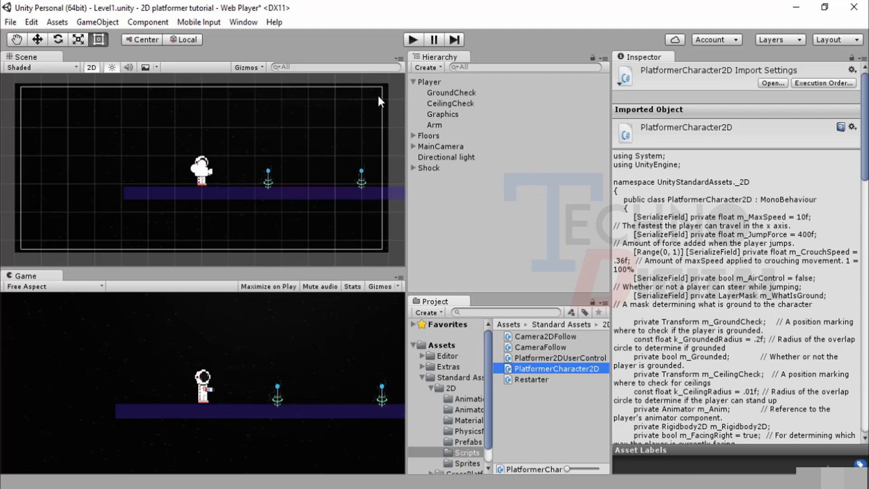
# Choose MonoDevelop (built-in) as the external script editor in the external tools preferences and close the preferences.
pyautogui.click(10, 22)
pyautogui.moveTo(28, 23)
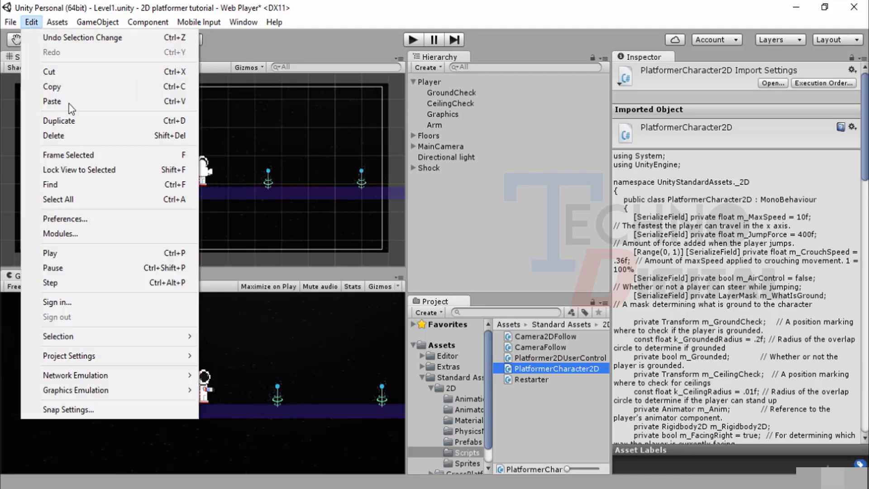
pyautogui.click(70, 219)
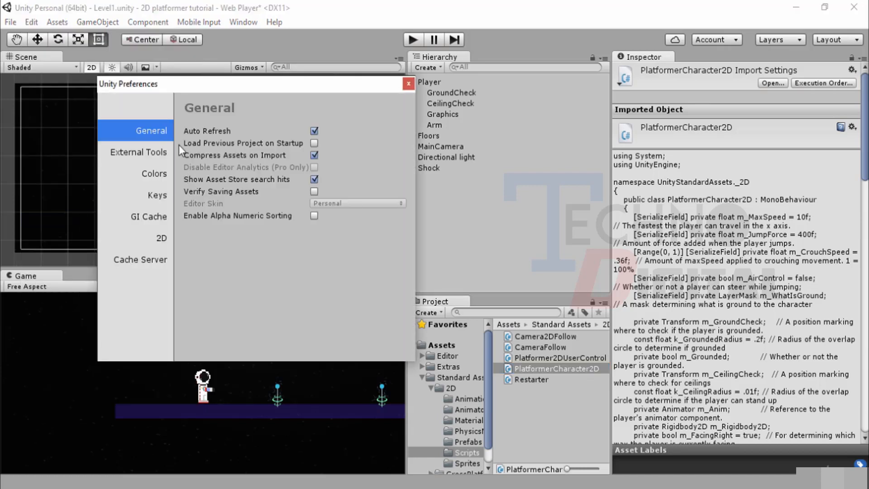
pyautogui.click(145, 152)
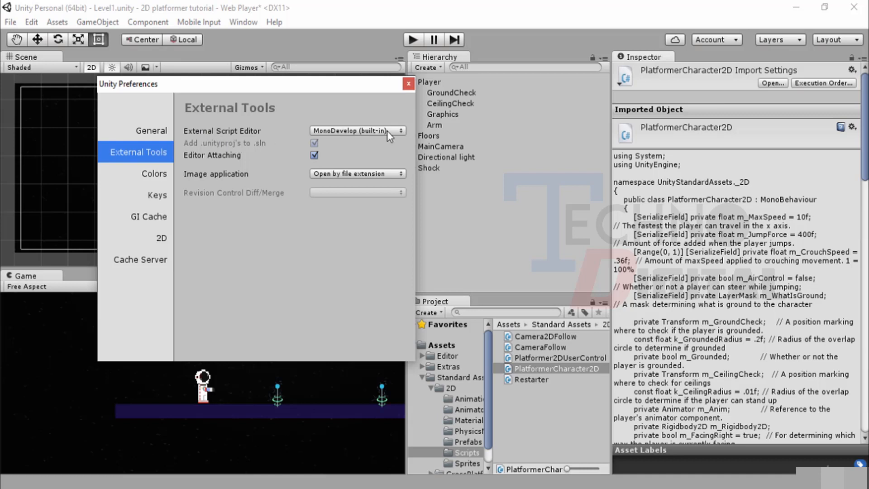
pyautogui.click(400, 131)
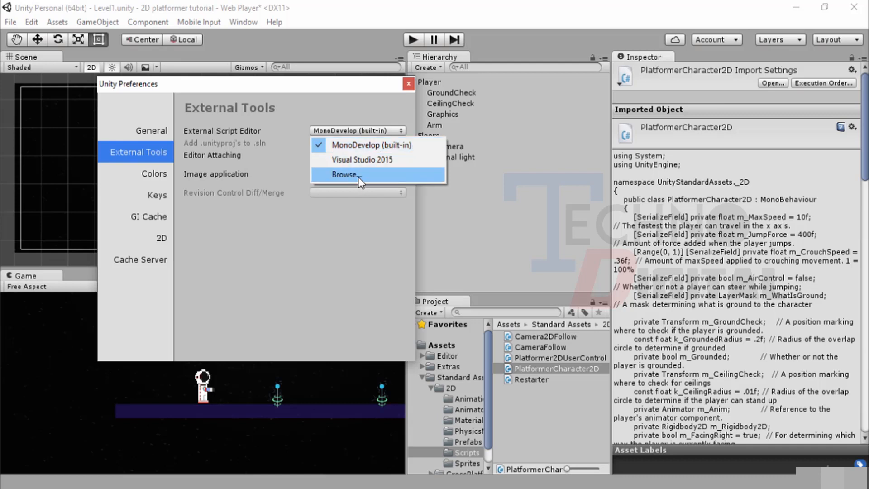
pyautogui.click(369, 145)
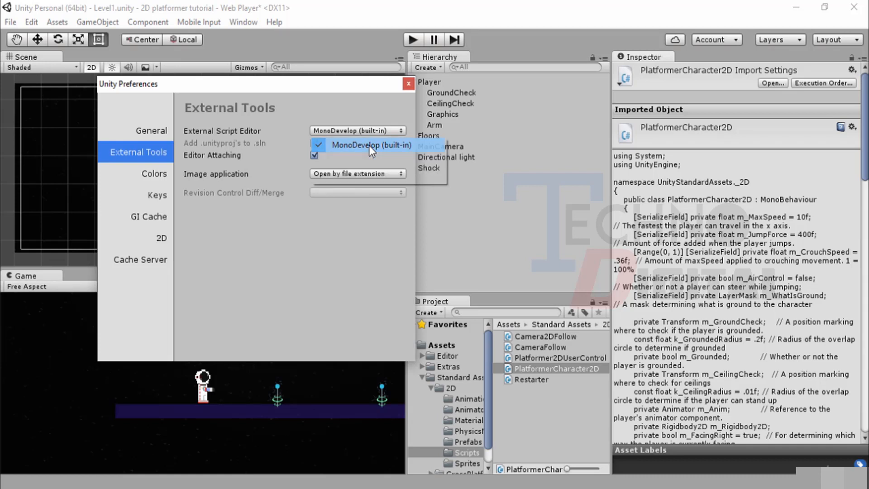
pyautogui.click(408, 83)
pyautogui.click(390, 100)
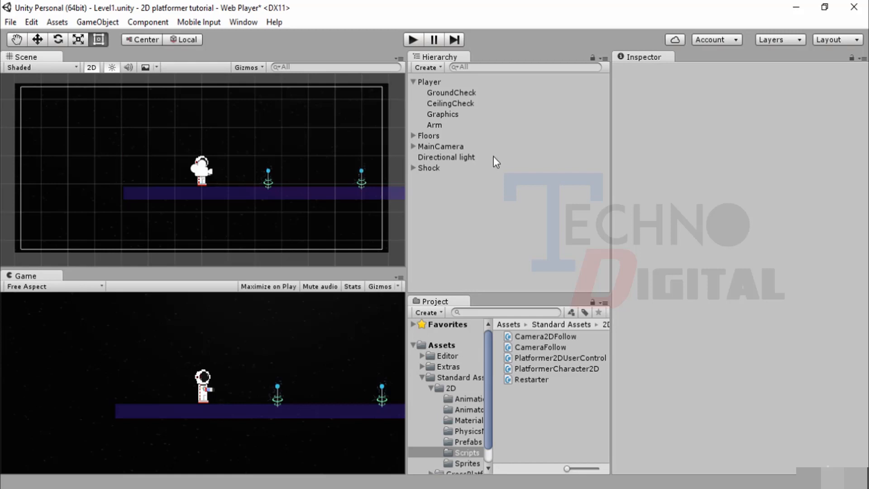
# Open the PlatformerCharacter2D script in MonoDevelop and read the comments explaining its serialized fields and private variables.
pyautogui.click(574, 368)
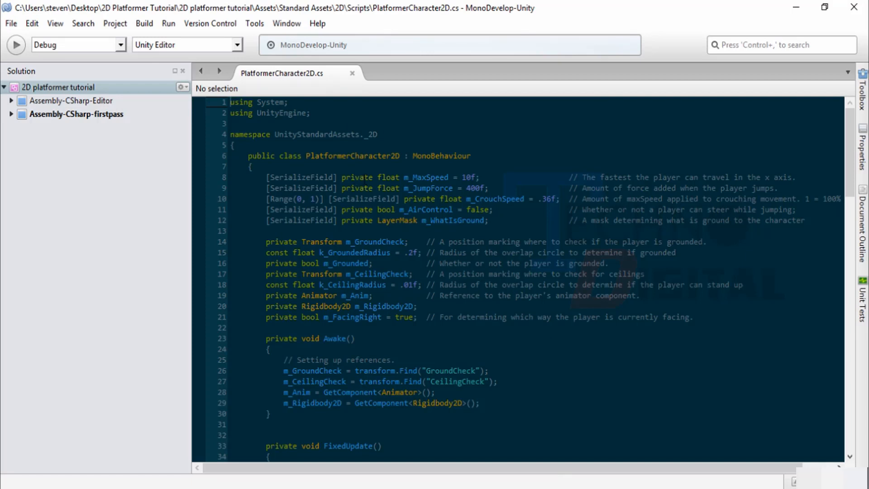
pyautogui.moveTo(358, 173)
pyautogui.click(627, 179)
pyautogui.click(626, 188)
pyautogui.click(622, 199)
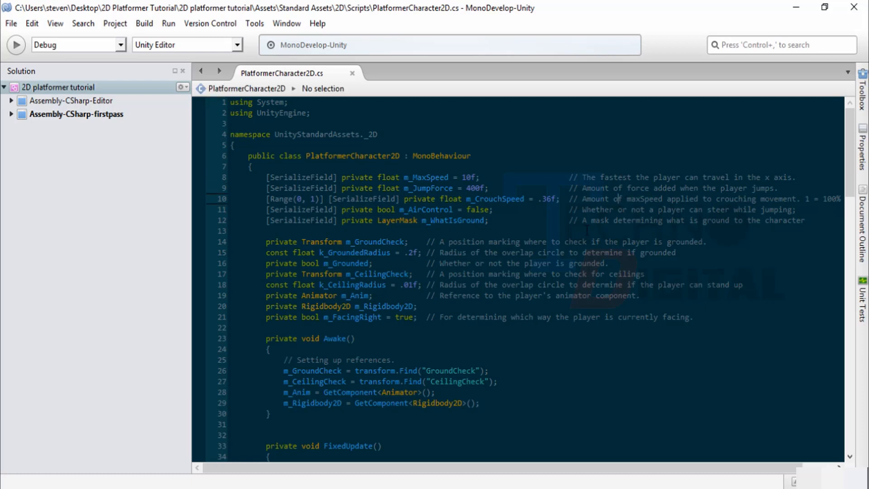
pyautogui.click(569, 242)
pyautogui.click(551, 253)
pyautogui.click(534, 264)
pyautogui.click(516, 274)
pyautogui.click(506, 285)
pyautogui.click(508, 296)
# Switch back to Unity and examine the Player's Platformer Character 2D component settings against the script's fields.
pyautogui.hotkey('alt', 'Tab')
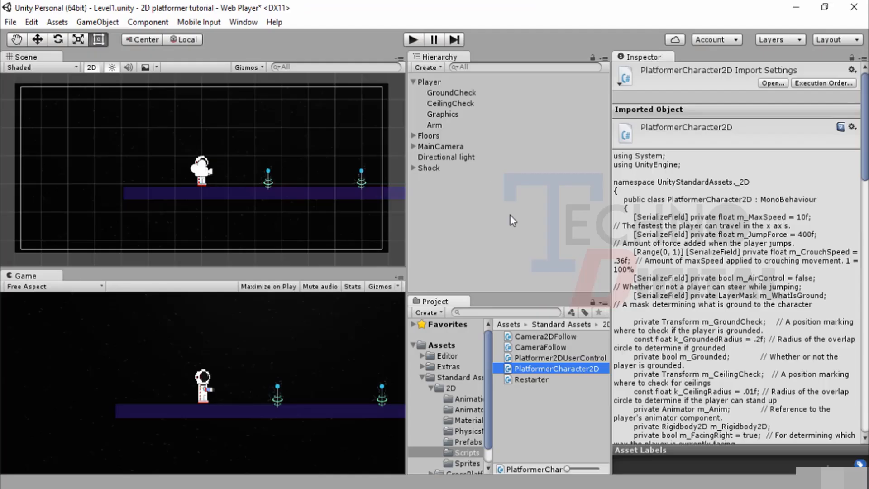
pyautogui.click(449, 82)
pyautogui.scroll(-5, 688, 217)
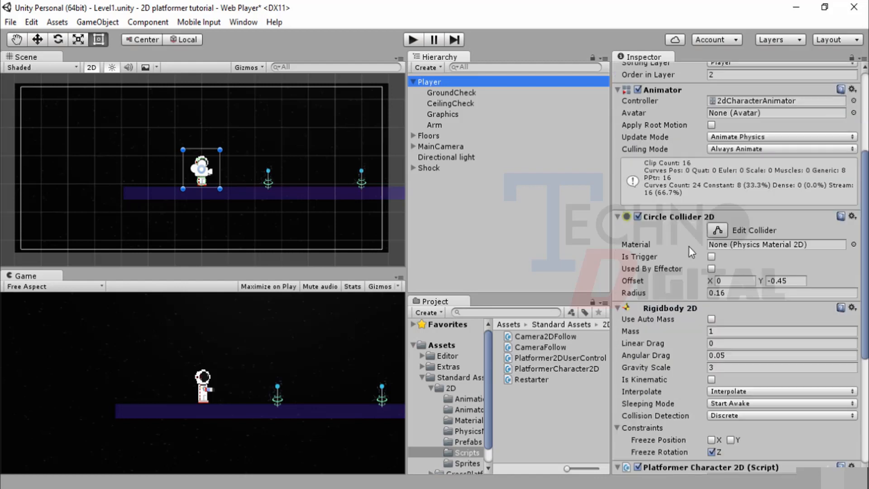
pyautogui.scroll(-5, 664, 223)
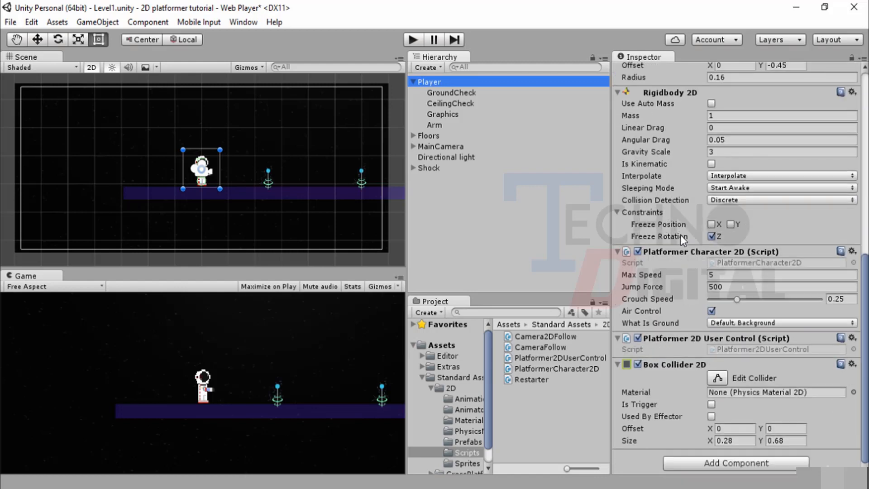
pyautogui.scroll(3, 681, 231)
pyautogui.scroll(-3, 681, 228)
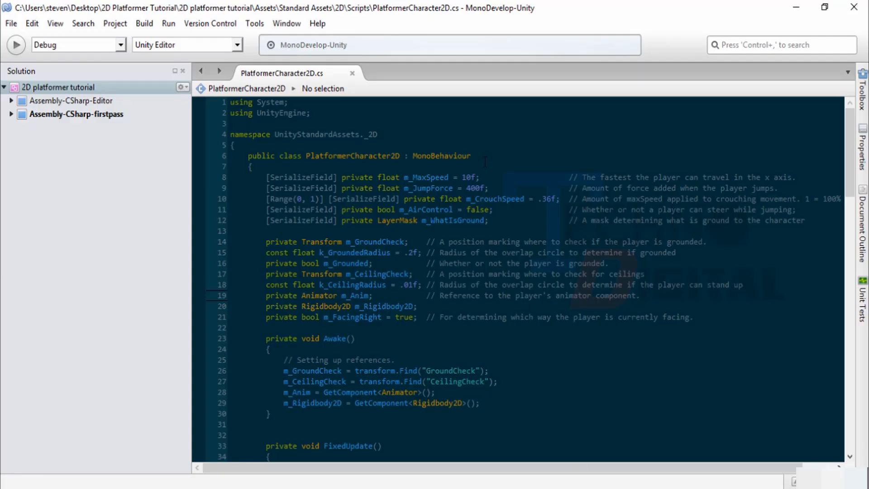
# In MonoDevelop's syntax highlighting options, preview each color scheme on the code from Default through Visual Studio.
pyautogui.click(255, 25)
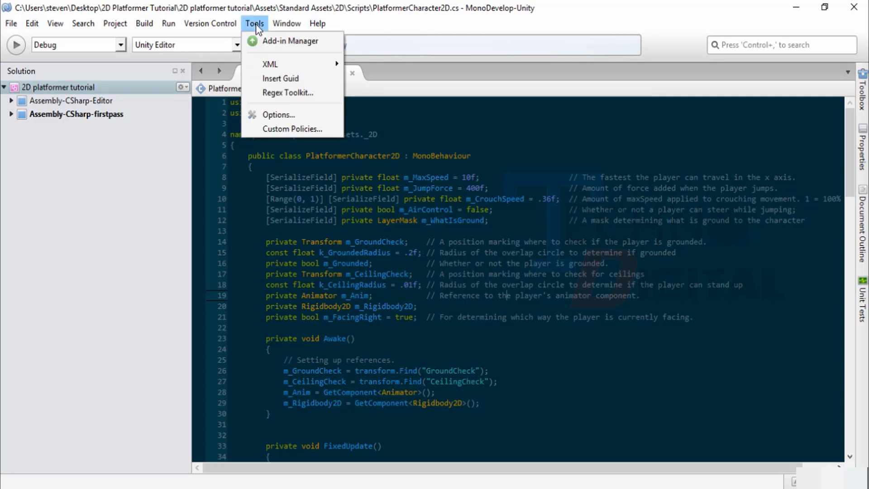
pyautogui.click(281, 114)
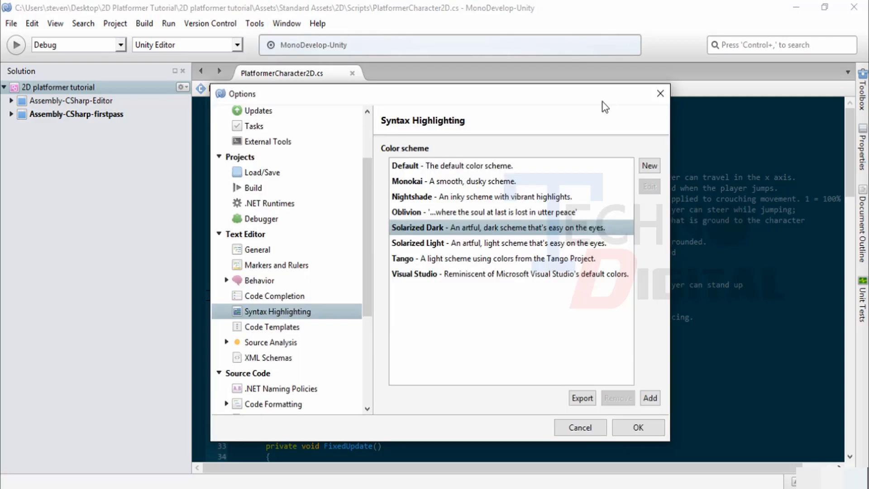
pyautogui.moveTo(602, 102); pyautogui.dragTo(825, 34)
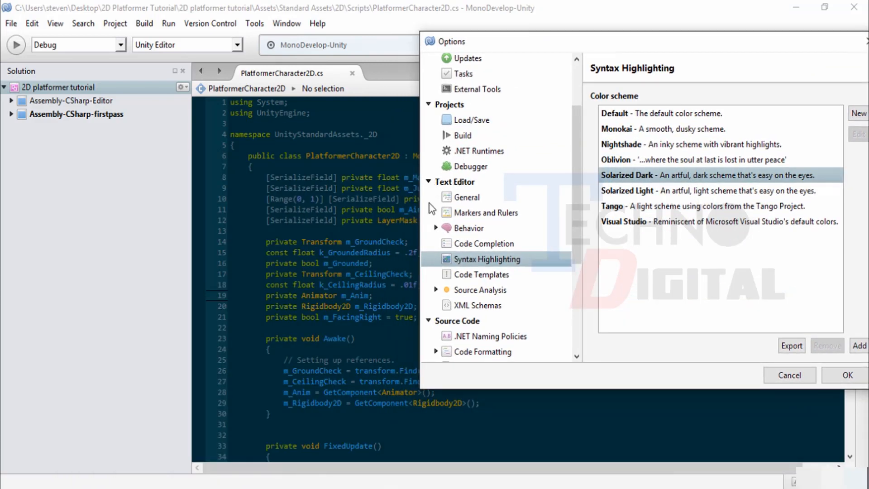
pyautogui.click(634, 113)
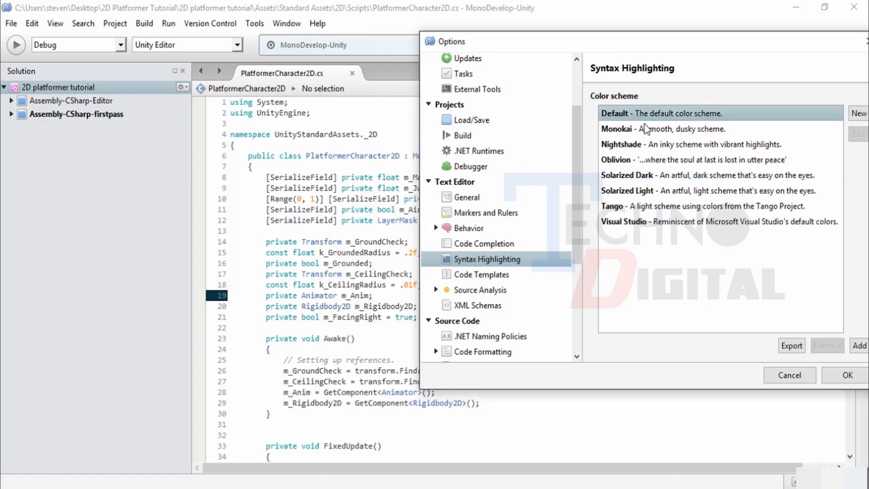
pyautogui.click(633, 131)
pyautogui.click(636, 145)
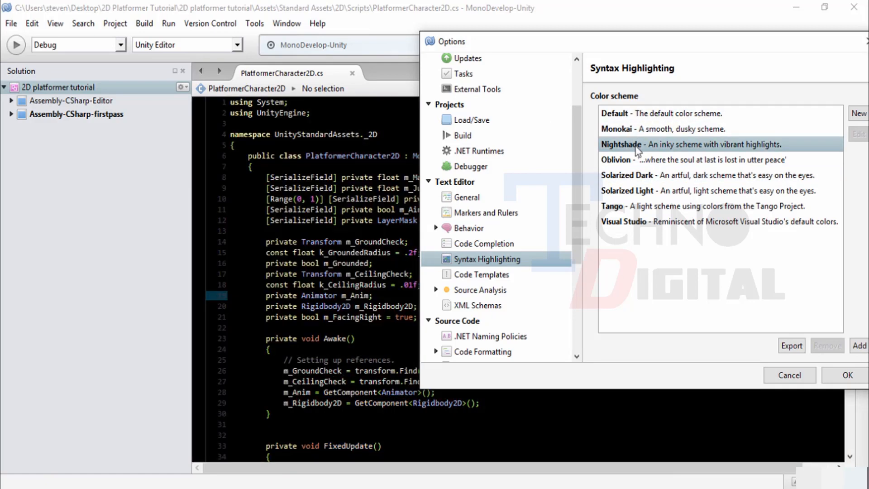
pyautogui.click(630, 162)
pyautogui.click(633, 177)
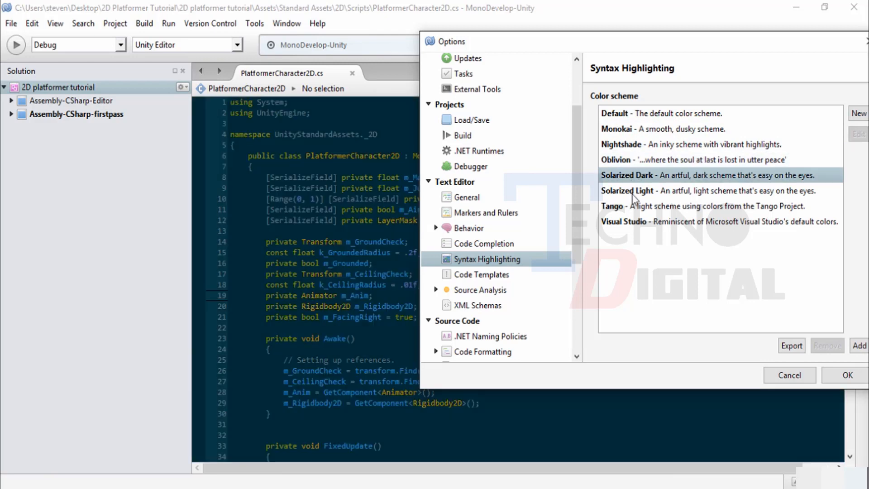
pyautogui.click(631, 190)
pyautogui.click(628, 206)
pyautogui.click(631, 222)
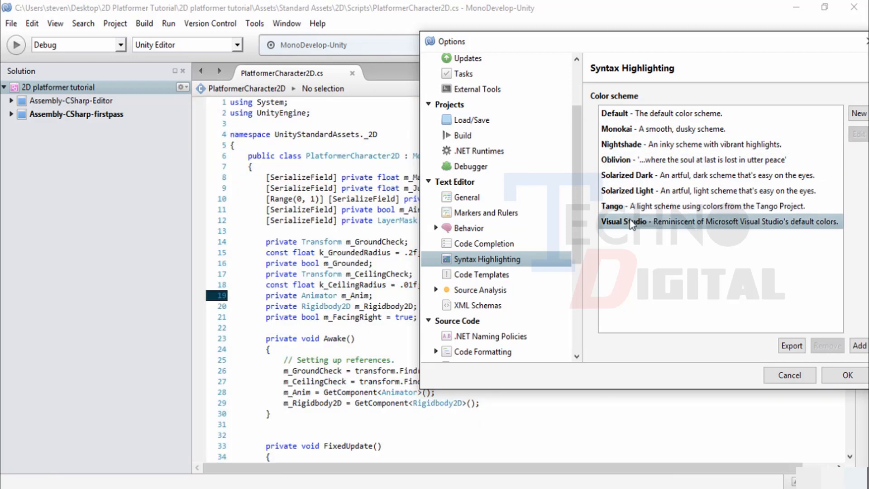
# Compare Oblivion and Nightshade with Solarized Dark, then apply Solarized Dark as the editor's color scheme.
pyautogui.click(642, 177)
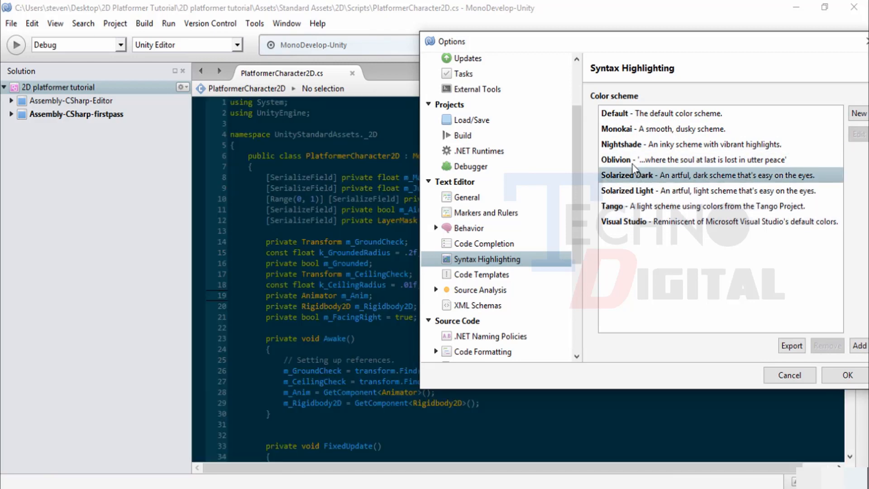
pyautogui.click(636, 165)
pyautogui.click(635, 148)
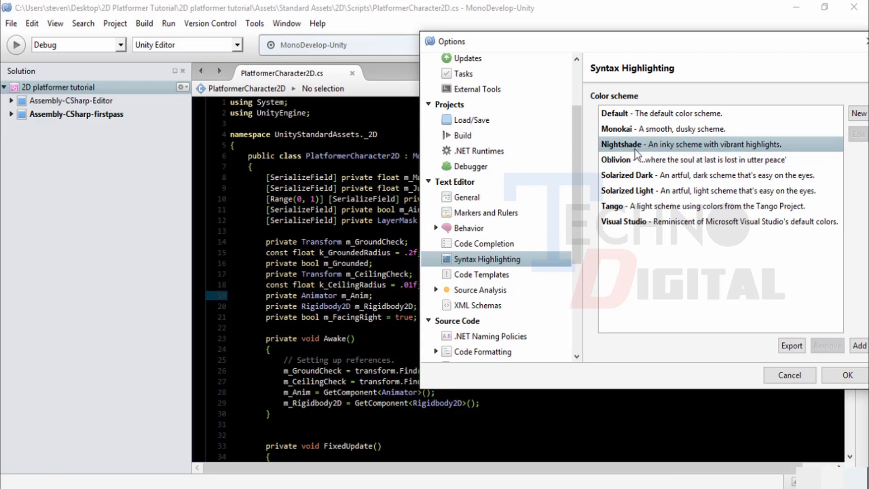
pyautogui.click(648, 177)
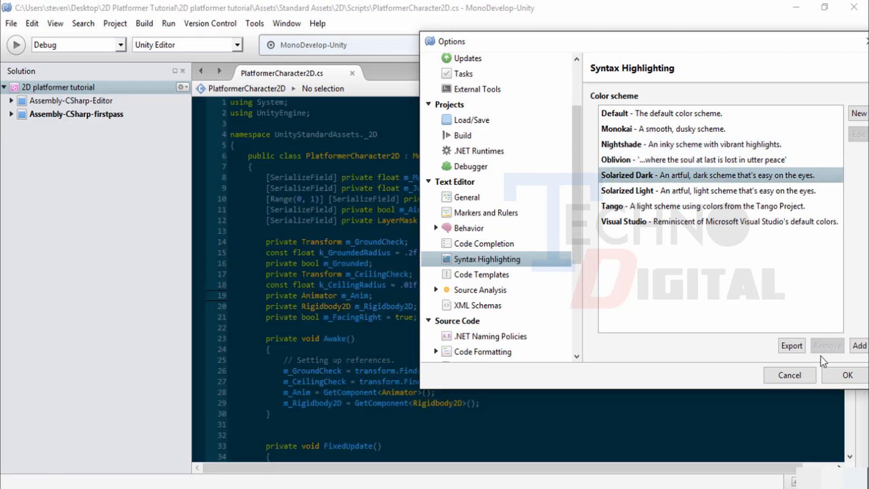
pyautogui.click(843, 374)
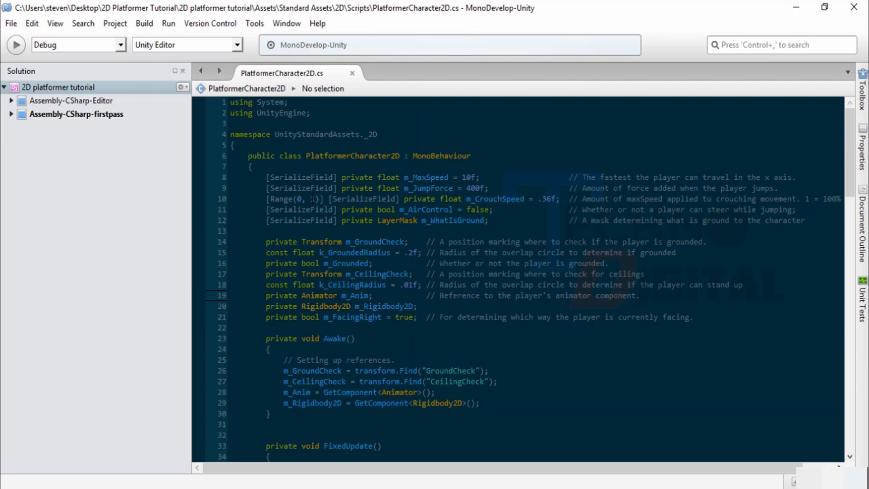
# Look through the whole PlatformerCharacter2D script down to the Flip method and return to its beginning.
pyautogui.scroll(-20, 342, 159)
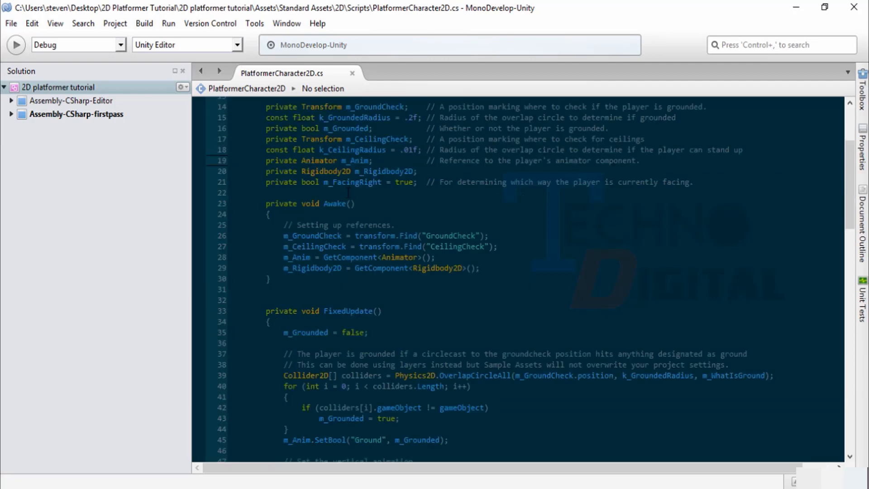
pyautogui.scroll(-10, 342, 190)
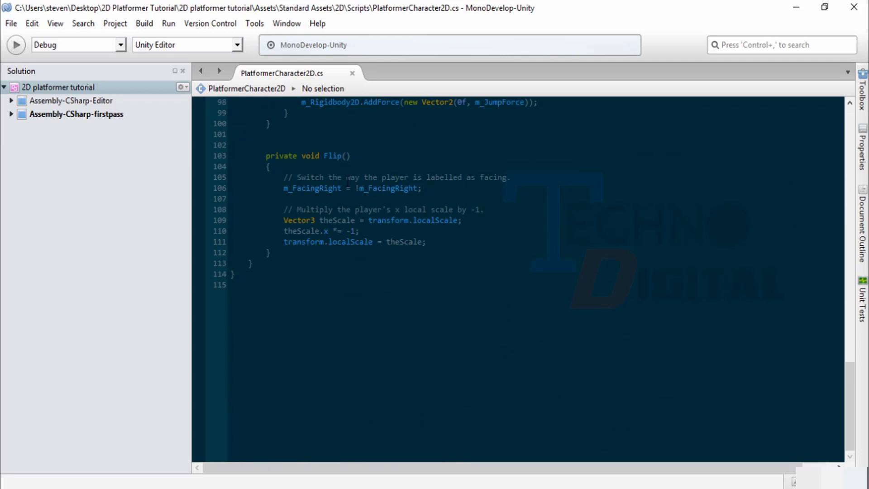
pyautogui.scroll(20, 325, 183)
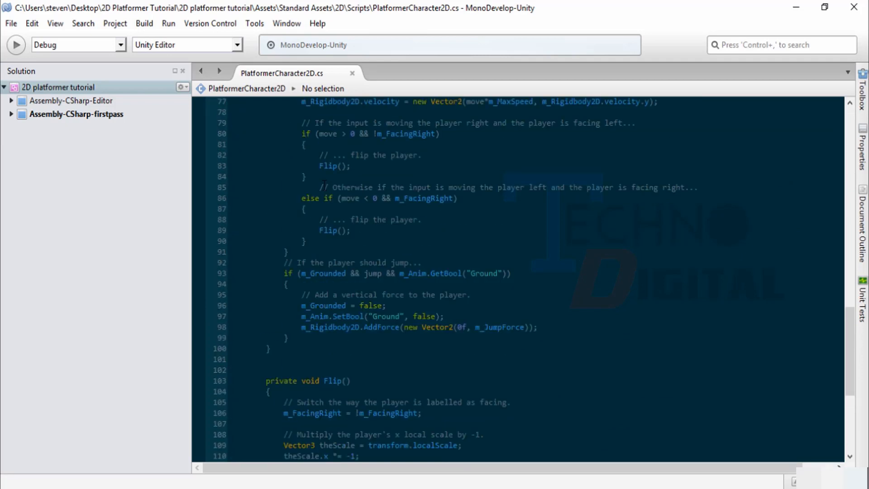
pyautogui.scroll(3, 519, 278)
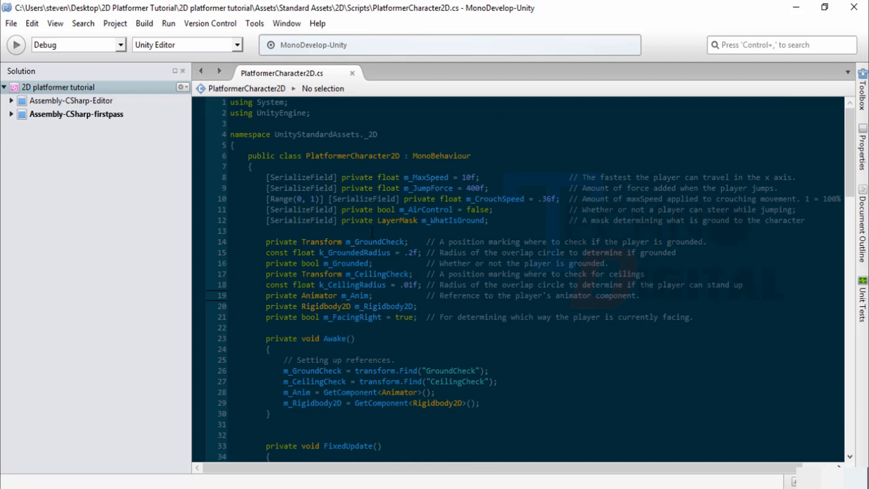
# Run the project in the debugger with the Debug configuration and Unity Editor target, and stop the session.
pyautogui.click(15, 45)
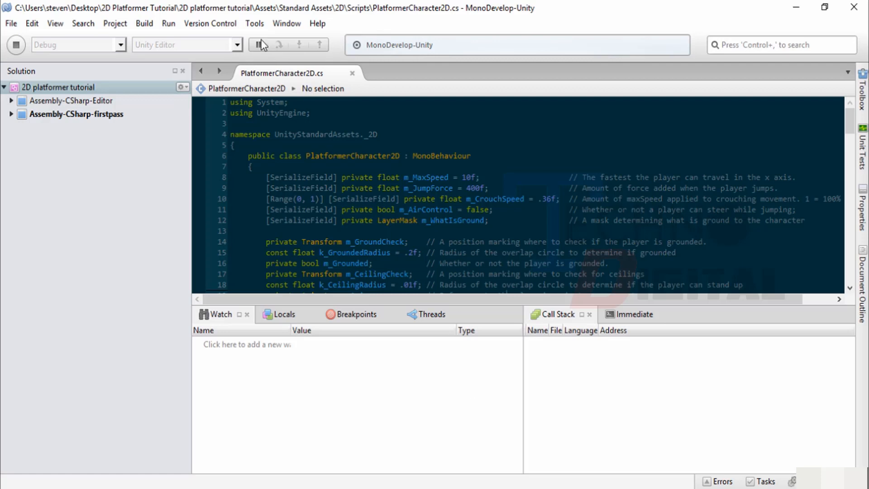
pyautogui.click(21, 45)
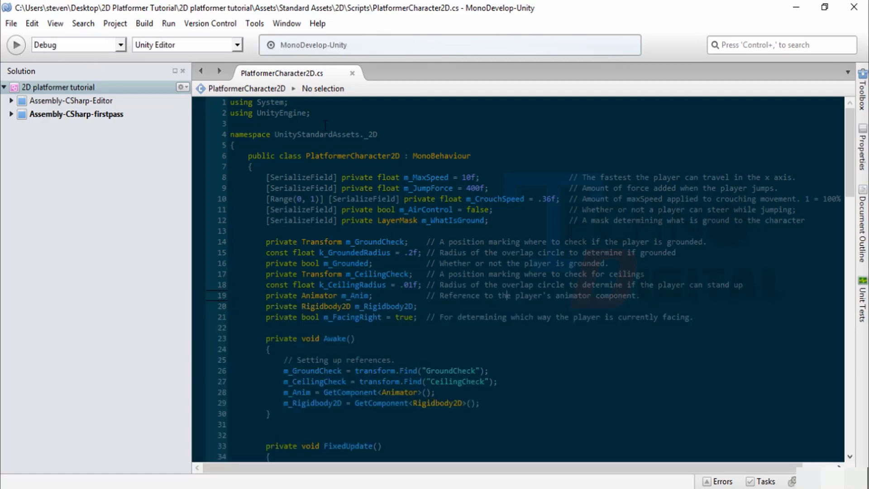
# Remove the semicolon after m_JumpForce = 400f and run the project to test the script for errors.
pyautogui.click(494, 188)
pyautogui.press('BackSpace')
pyautogui.press('BackSpace')
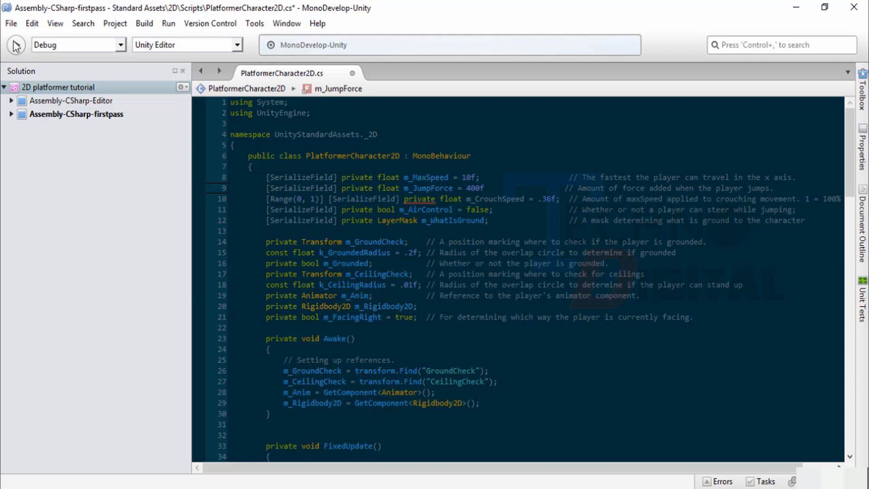
pyautogui.click(16, 45)
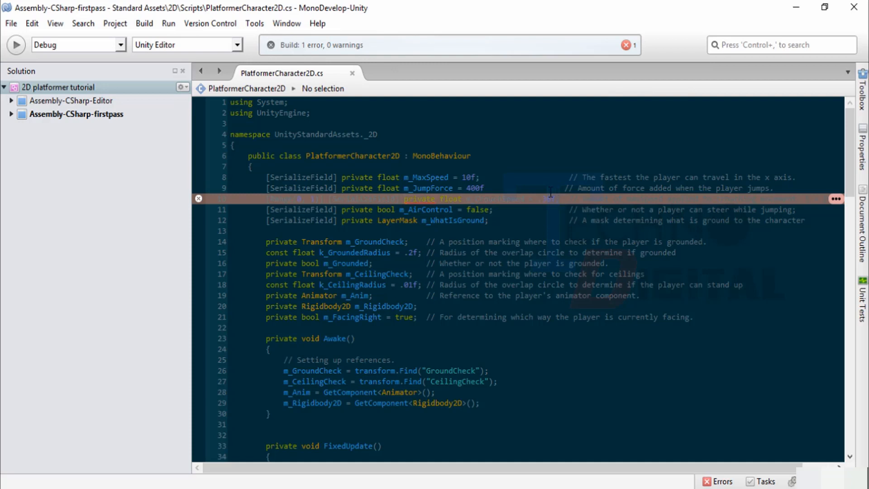
# Restore the semicolon after 400f on the m_JumpForce line, run the project again and stop the session.
pyautogui.click(490, 186)
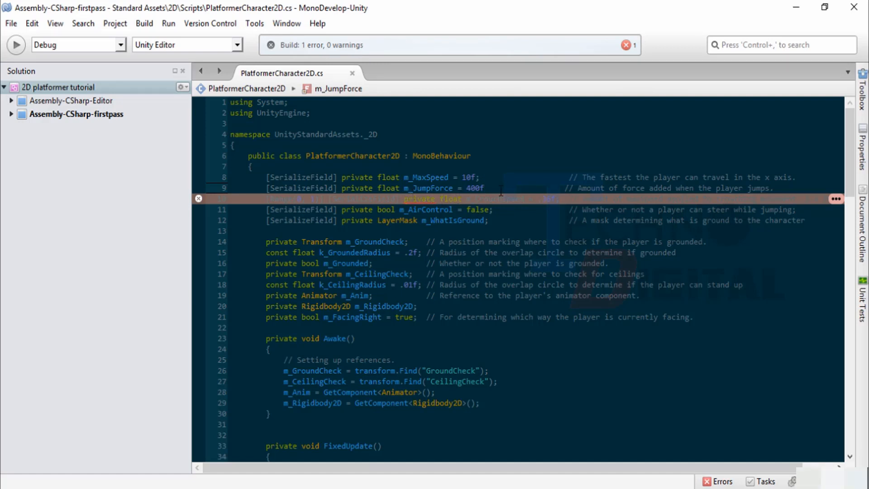
pyautogui.click(483, 176)
pyautogui.click(489, 189)
pyautogui.press('BackSpace')
pyautogui.write(';')
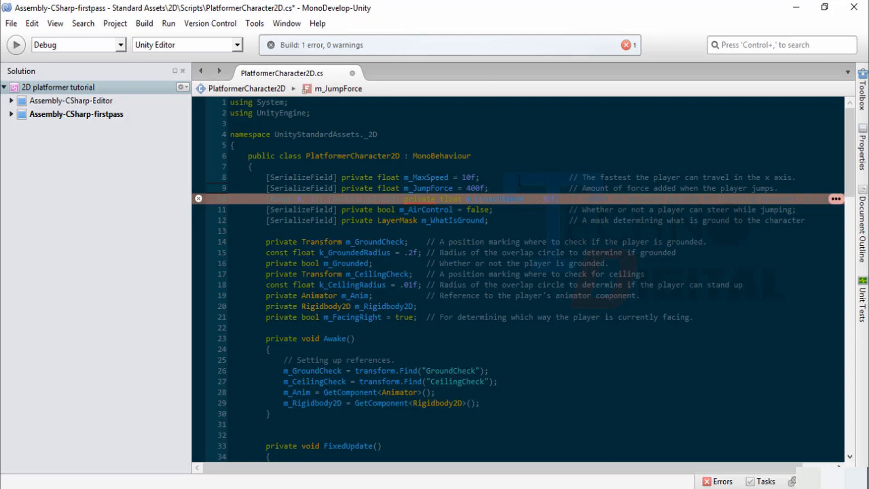
pyautogui.click(22, 45)
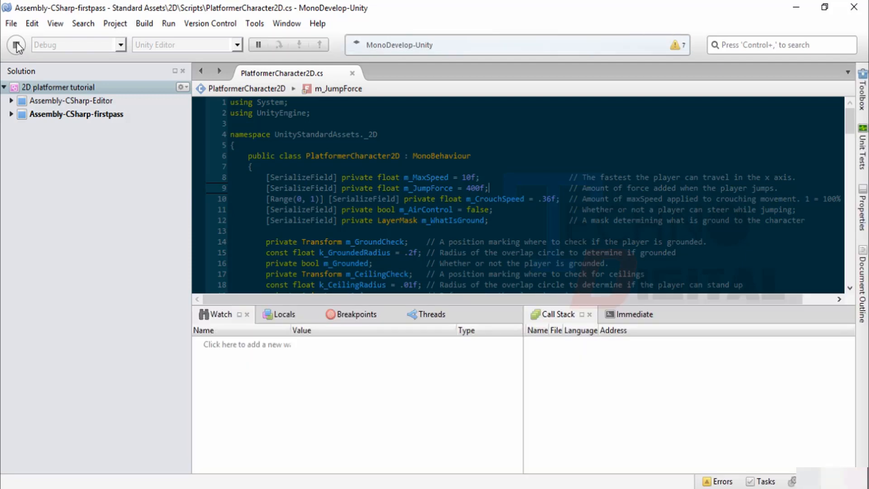
pyautogui.click(17, 45)
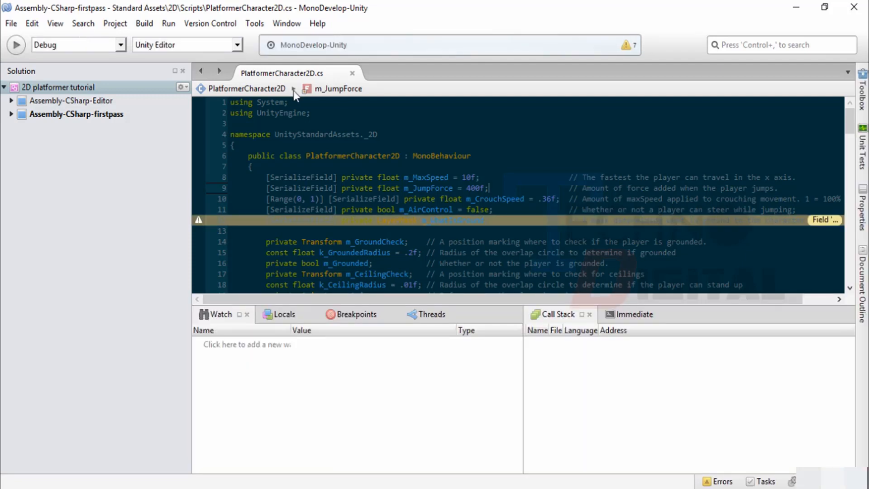
# Shrink the debugging panes below the code to enlarge the editor, and return to the script's namespace line.
pyautogui.click(498, 177)
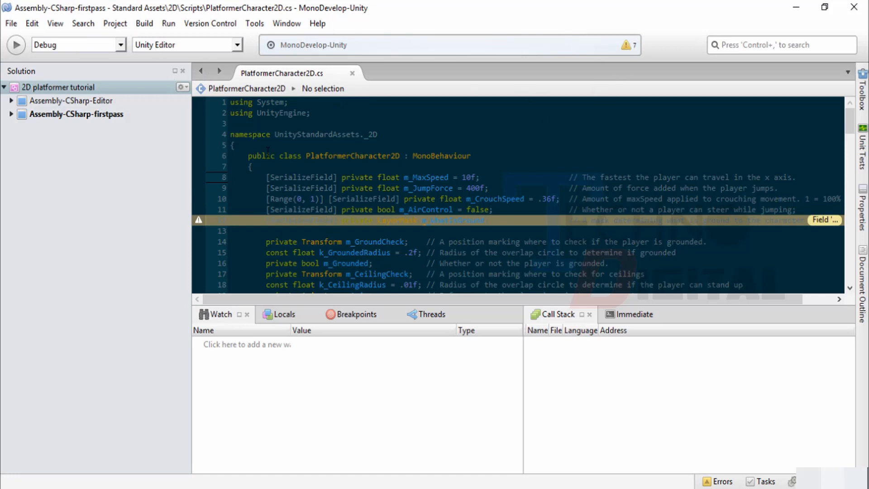
pyautogui.scroll(-1, 296, 222)
pyautogui.scroll(-1, 296, 222)
pyautogui.click(344, 163)
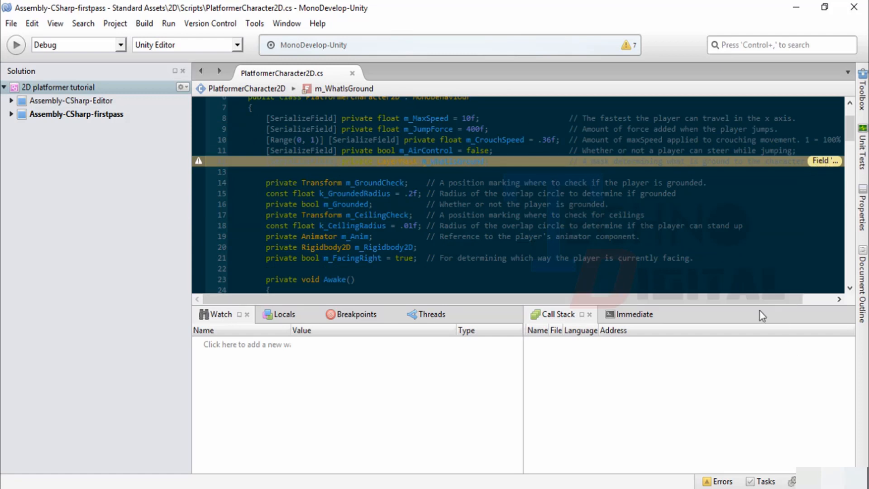
pyautogui.moveTo(762, 307); pyautogui.dragTo(742, 467)
pyautogui.click(553, 226)
pyautogui.scroll(2, 554, 222)
pyautogui.click(378, 134)
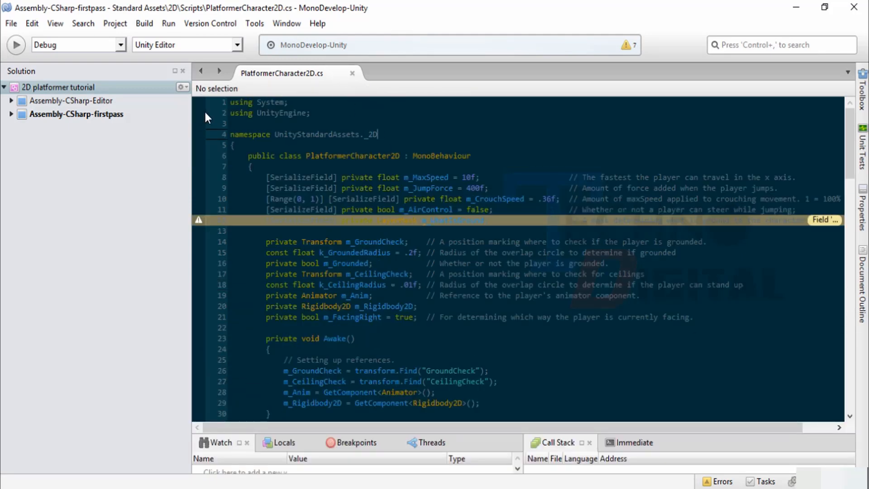
pyautogui.click(145, 23)
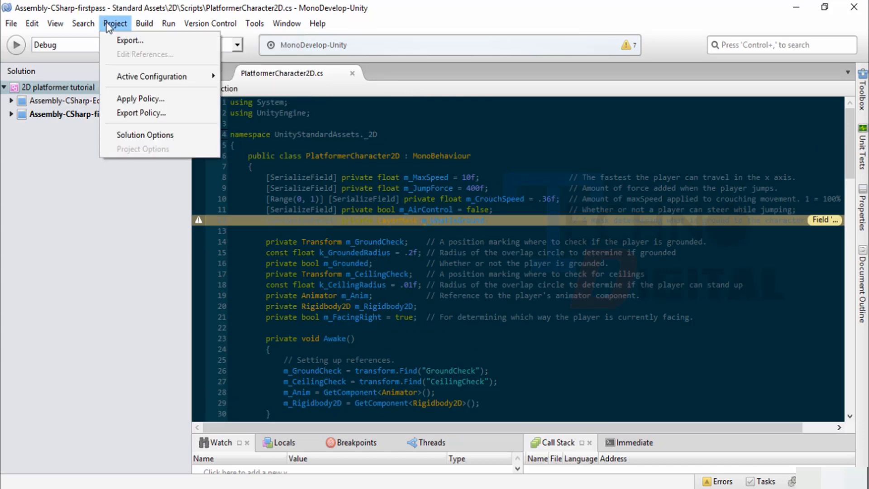
pyautogui.click(73, 25)
pyautogui.click(74, 25)
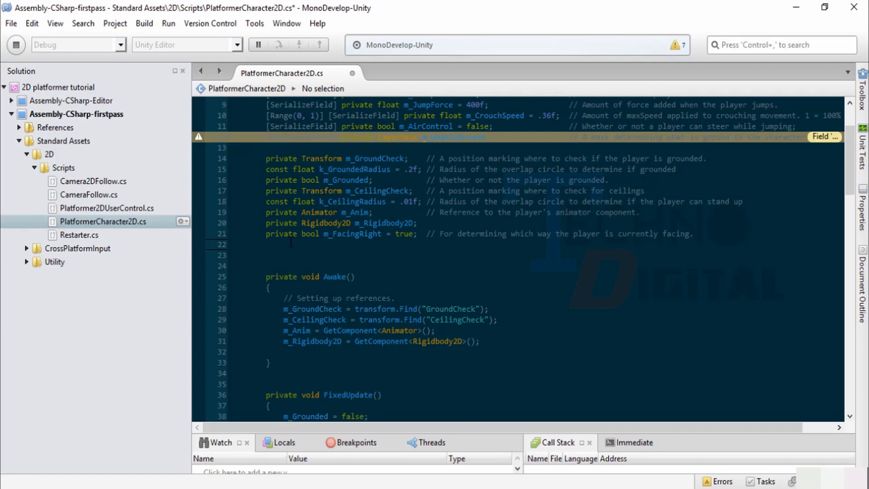
# Below m_FacingRight, declare "private transform playerGraphics;" with the comment "// Reference to changes graphics.".
pyautogui.write('private')
pyautogui.press('Escape')
pyautogui.write('transform')
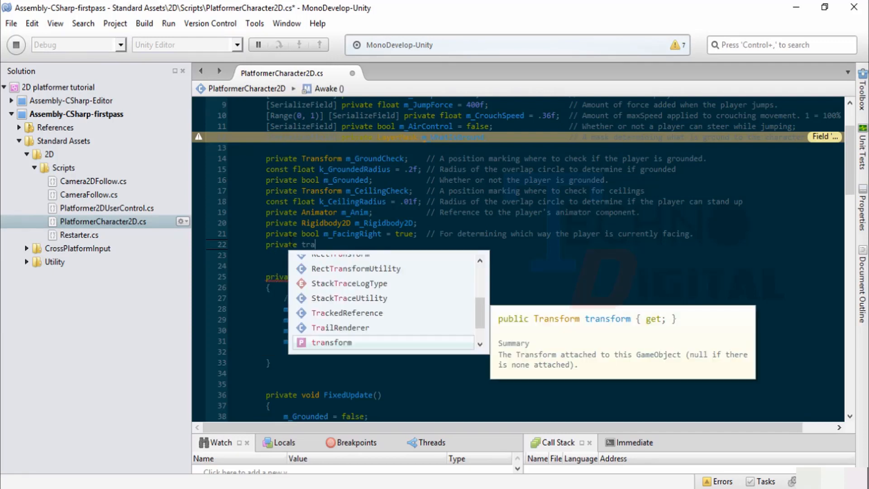
pyautogui.press('Escape')
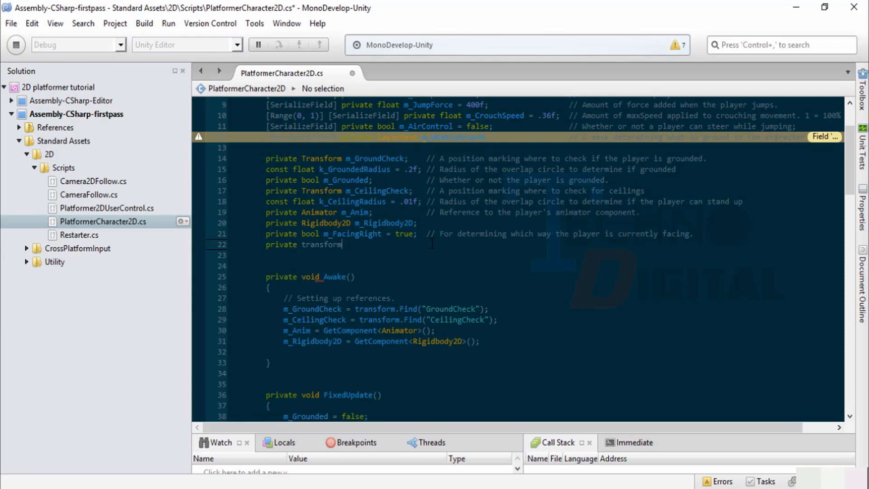
pyautogui.write('playerGraphics')
pyautogui.press('BackSpace')
pyautogui.write('; ')
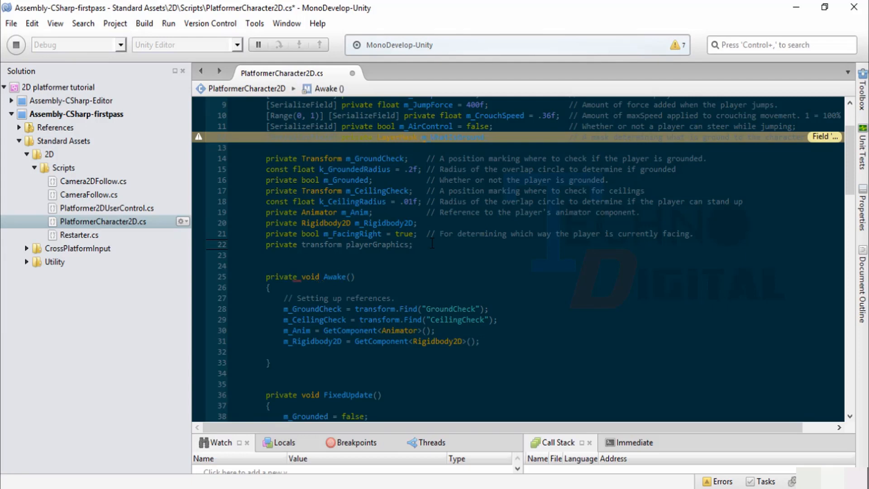
pyautogui.write('  // Reference')
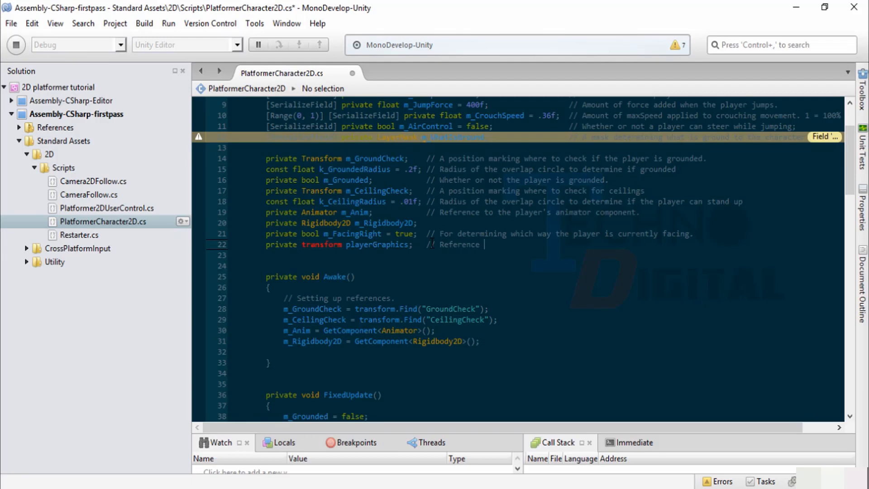
pyautogui.write(' to changes graphics.')
# Replace the lowercase transform type in the playerGraphics declaration with the Transform class.
pyautogui.hotkey('ctrl', 'Left')
pyautogui.hotkey('ctrl', 'Left')
pyautogui.hotkey('ctrl', 'Left')
pyautogui.hotkey('ctrl', 'Left')
pyautogui.hotkey('ctrl', 'Left')
pyautogui.hotkey('ctrl', 'Left')
pyautogui.hotkey('ctrl', 'Left')
pyautogui.hotkey('ctrl', 'Left')
pyautogui.hotkey('ctrl', 'Left')
pyautogui.hotkey('ctrl', 'Left')
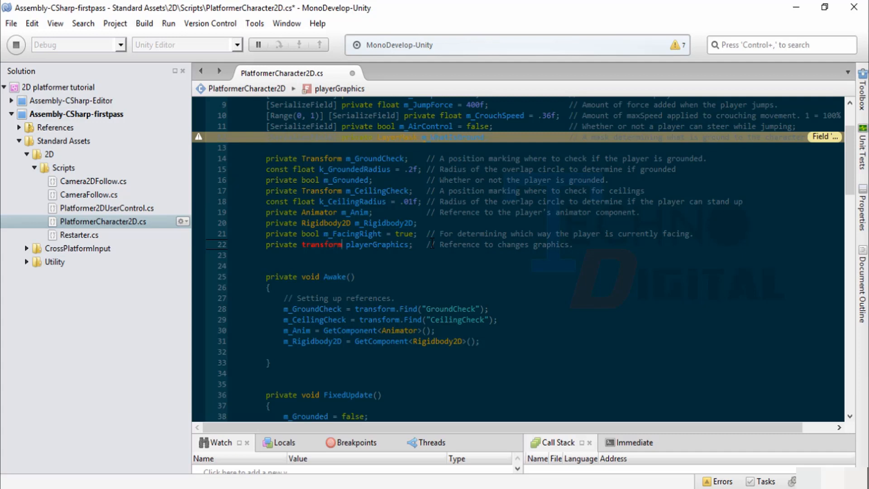
pyautogui.press('BackSpace')
pyautogui.press('BackSpace')
pyautogui.press('BackSpace')
pyautogui.press('BackSpace')
pyautogui.press('BackSpace')
pyautogui.press('BackSpace')
pyautogui.press('BackSpace')
pyautogui.press('BackSpace')
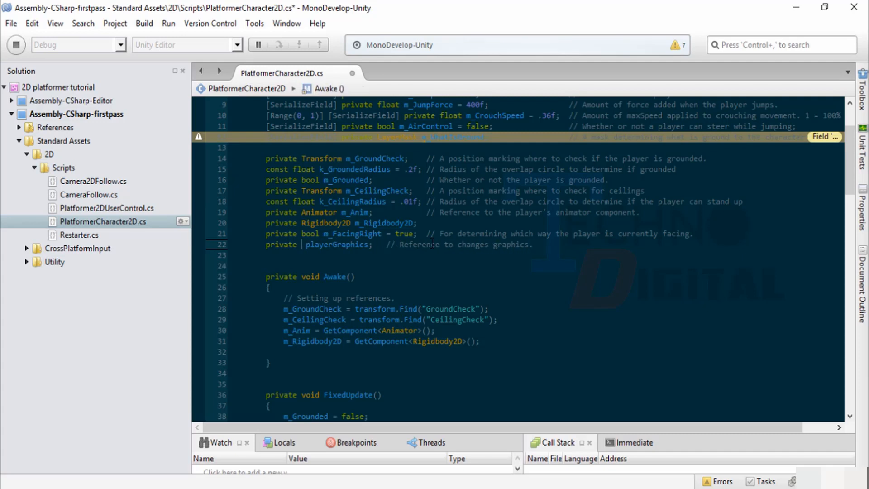
pyautogui.write('ran')
pyautogui.press('Down')
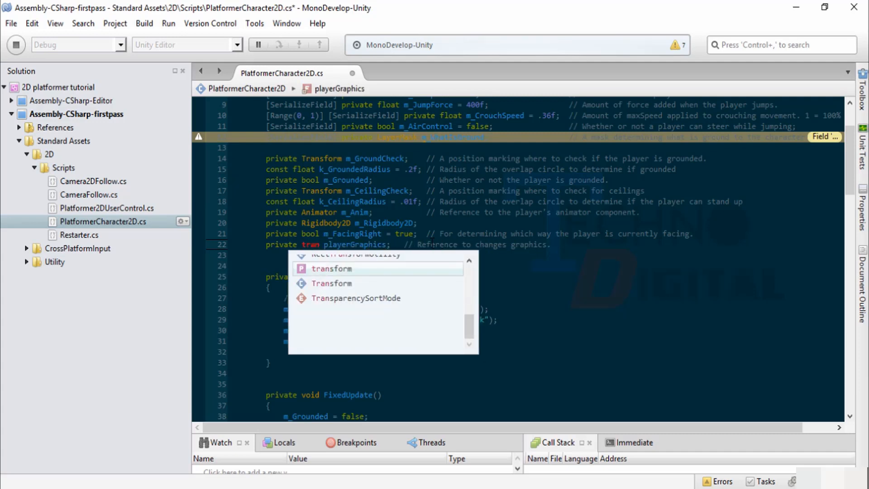
pyautogui.press('Return')
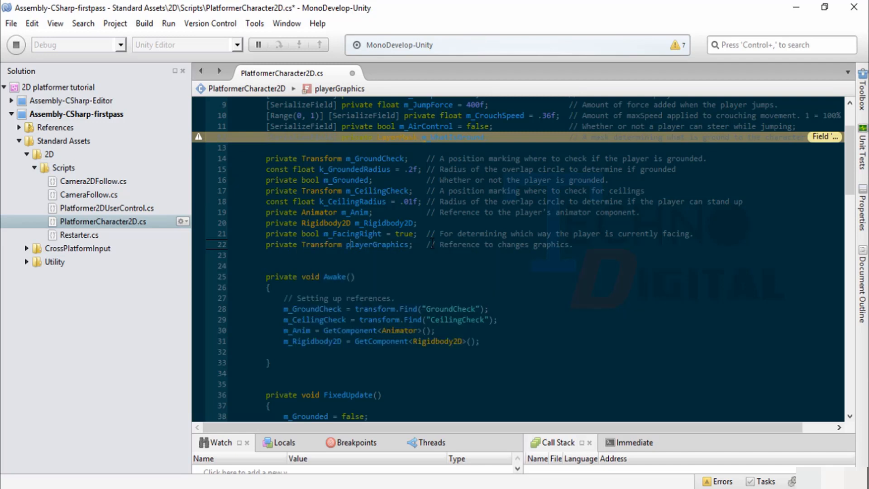
# Delete the playerGraphics type and re-enter Transform, comparing the transform property and Transform class completions.
pyautogui.press('BackSpace')
pyautogui.press('BackSpace')
pyautogui.press('BackSpace')
pyautogui.press('BackSpace')
pyautogui.press('BackSpace')
pyautogui.press('BackSpace')
pyautogui.press('BackSpace')
pyautogui.press('BackSpace')
pyautogui.press('BackSpace')
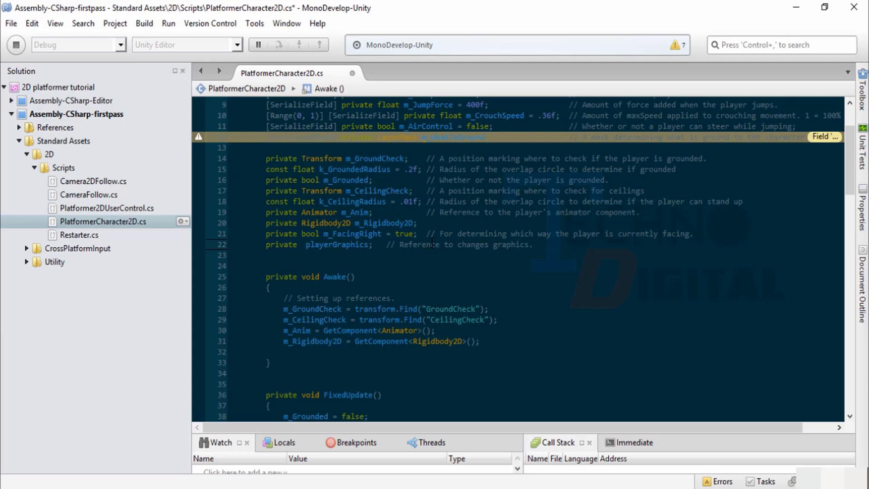
pyautogui.write('Tra')
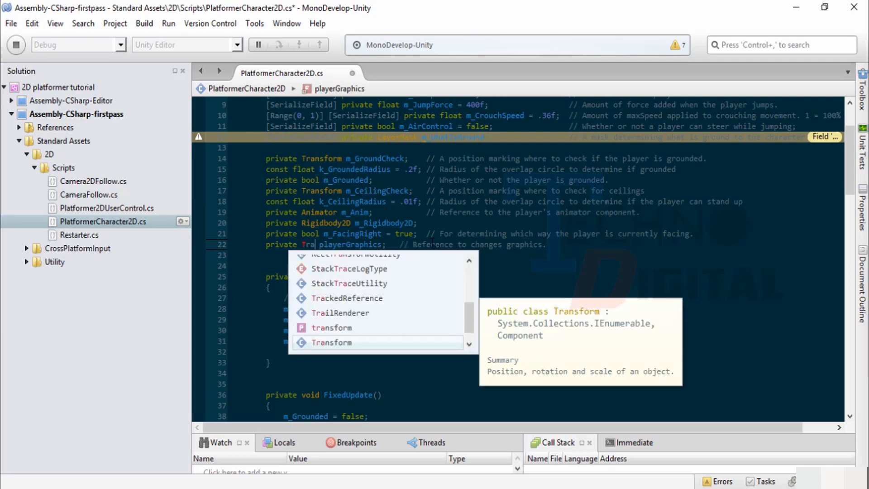
pyautogui.press('Up')
pyautogui.press('Down')
pyautogui.press('Up')
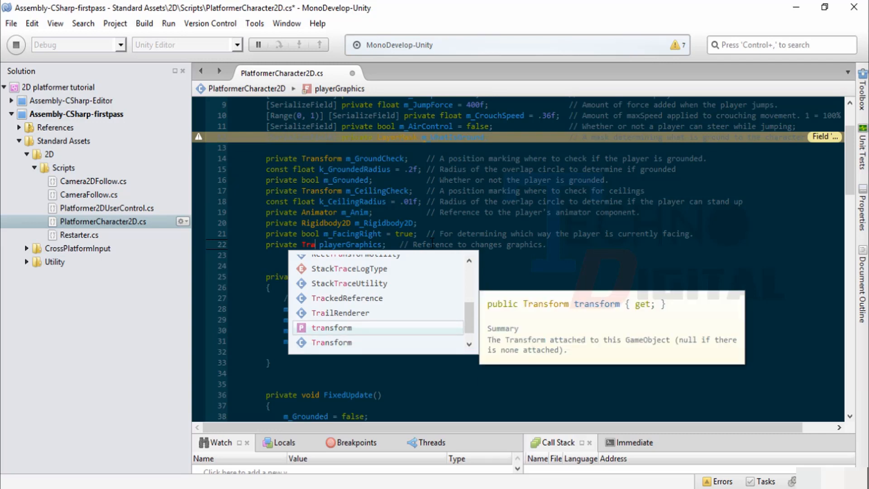
pyautogui.press('Down')
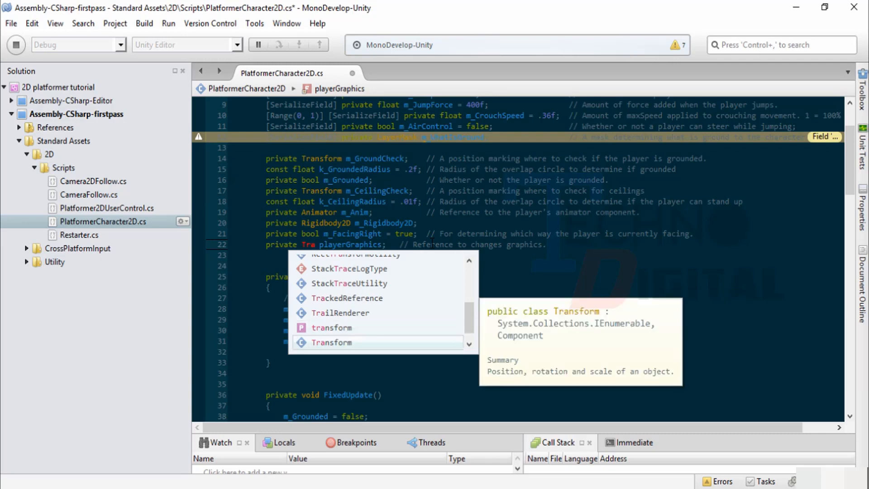
pyautogui.press('Return')
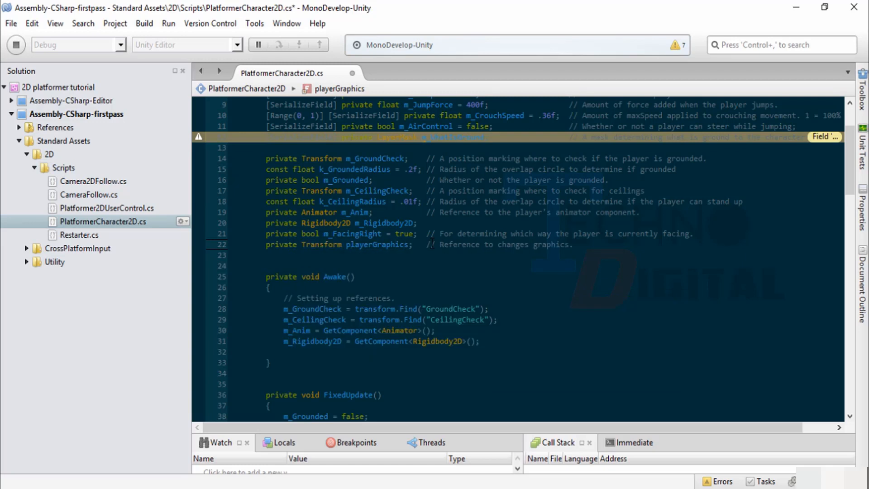
# At the end of the Awake method, add the line playerGraphics = transform.FindChild (""); with an empty child name.
pyautogui.press('Down')
pyautogui.press('Down')
pyautogui.press('Down')
pyautogui.press('Down')
pyautogui.press('Down')
pyautogui.press('Down')
pyautogui.press('Down')
pyautogui.press('Down')
pyautogui.press('Down')
pyautogui.press('Down')
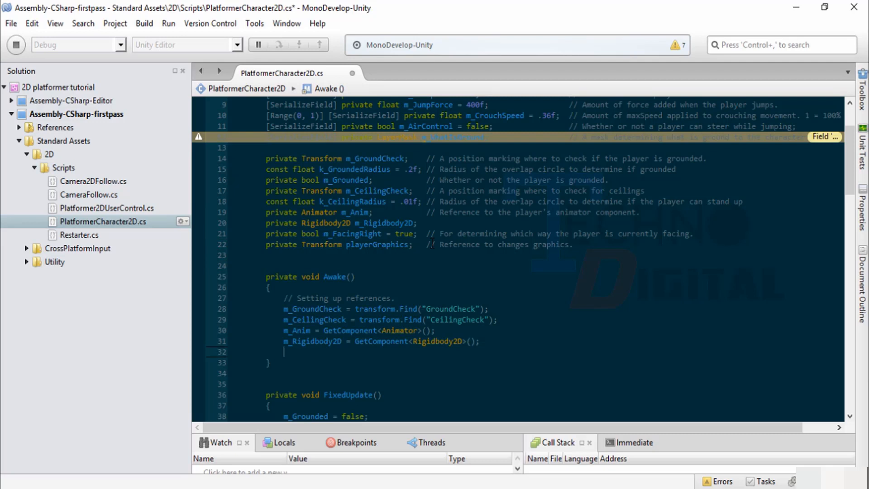
pyautogui.press('Up')
pyautogui.press('Down')
pyautogui.write('player')
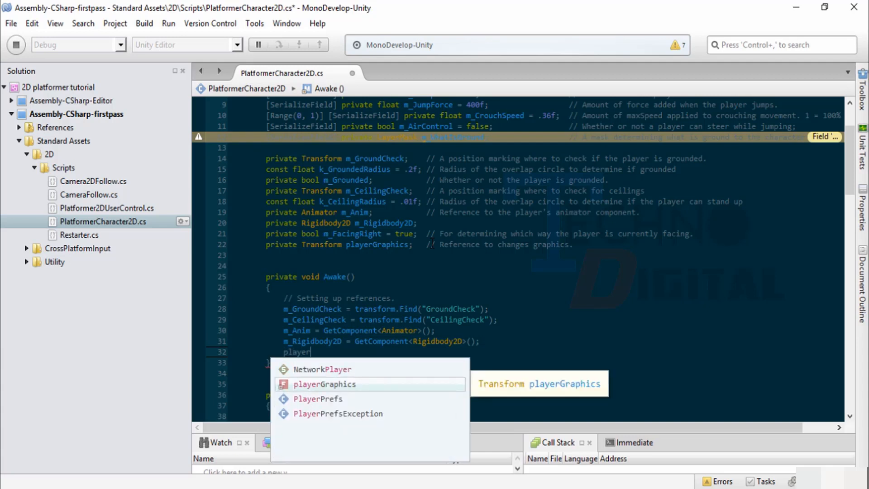
pyautogui.press('Return')
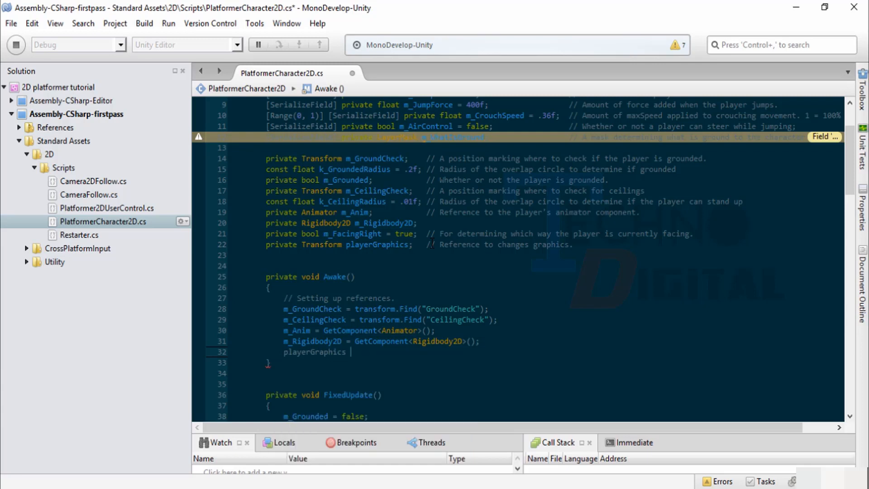
pyautogui.write('= tra')
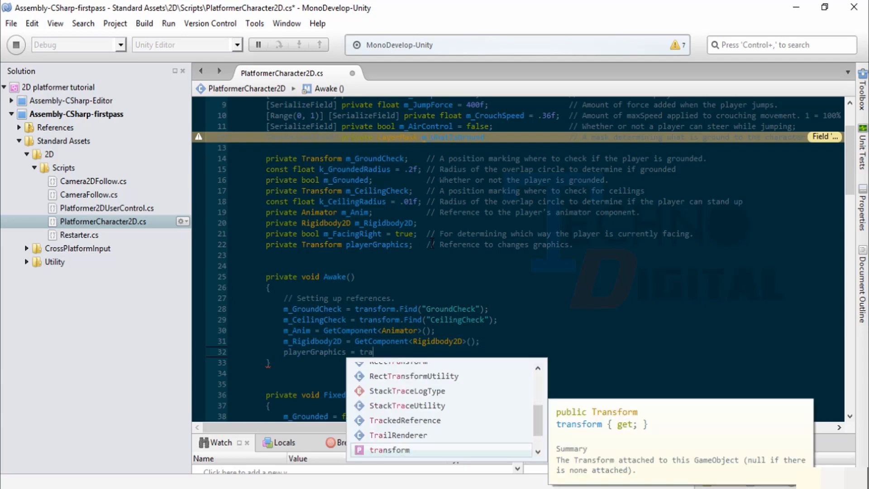
pyautogui.press('Return')
pyautogui.write('.')
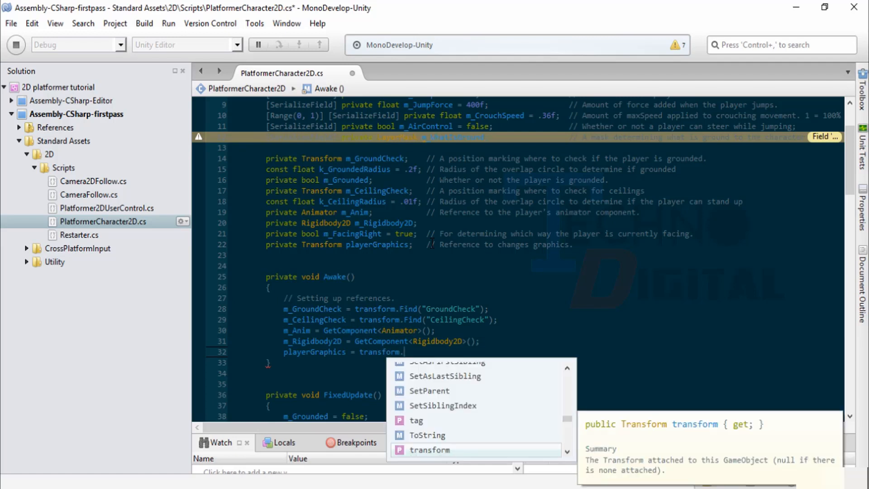
pyautogui.write('Find')
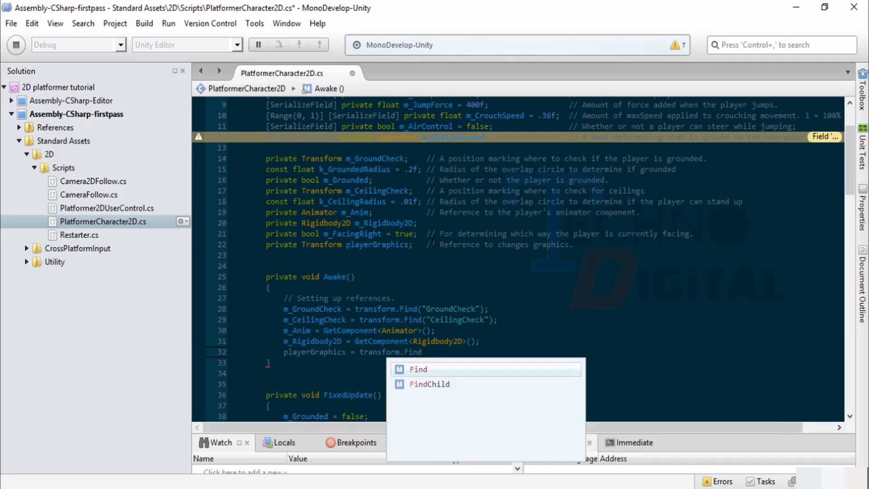
pyautogui.press('Down')
pyautogui.press('Return')
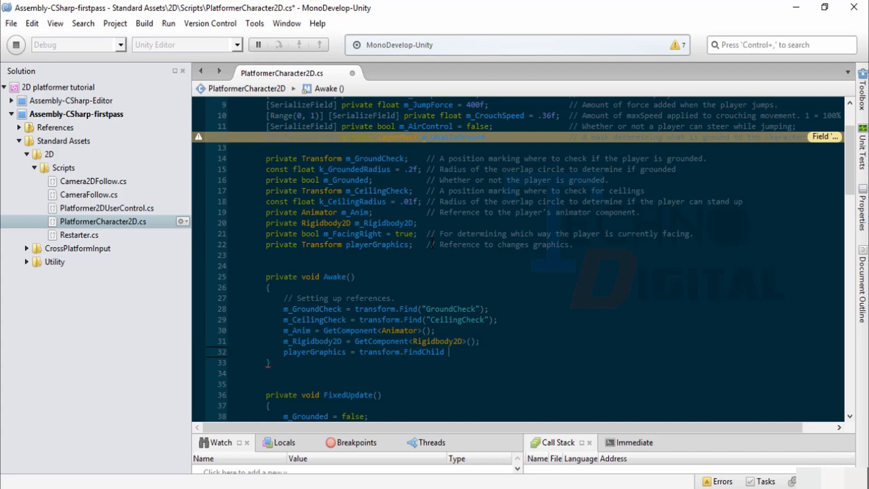
pyautogui.write('("")')
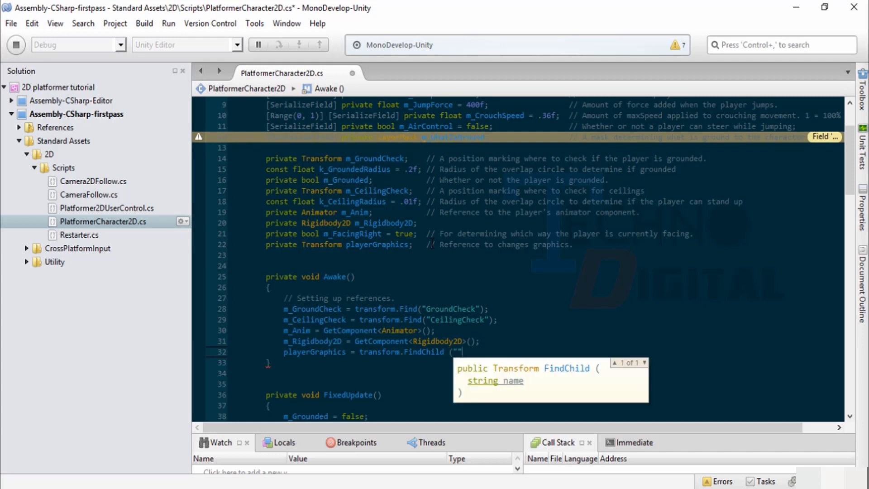
pyautogui.write(';')
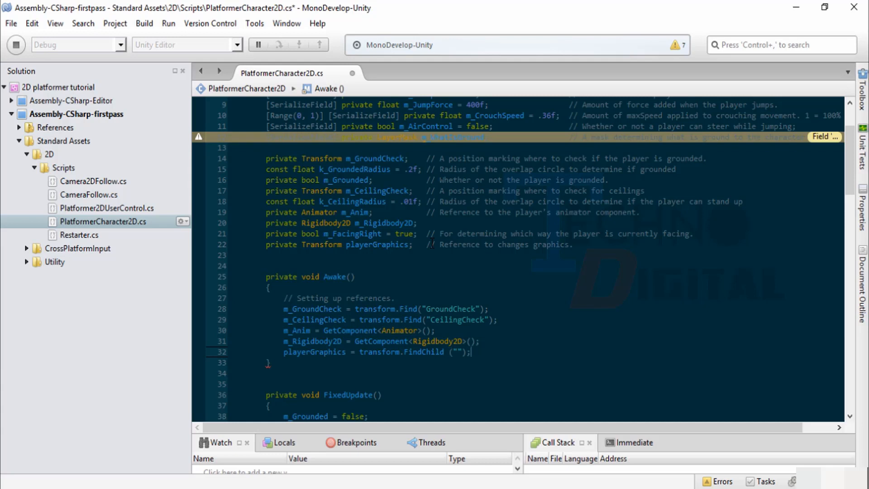
# Fill in "graphics" as the child name in the transform.FindChild call and start a new line below it.
pyautogui.press('Left')
pyautogui.press('Left')
pyautogui.press('Left')
pyautogui.write('graphics')
pyautogui.press('End')
pyautogui.press('Return')
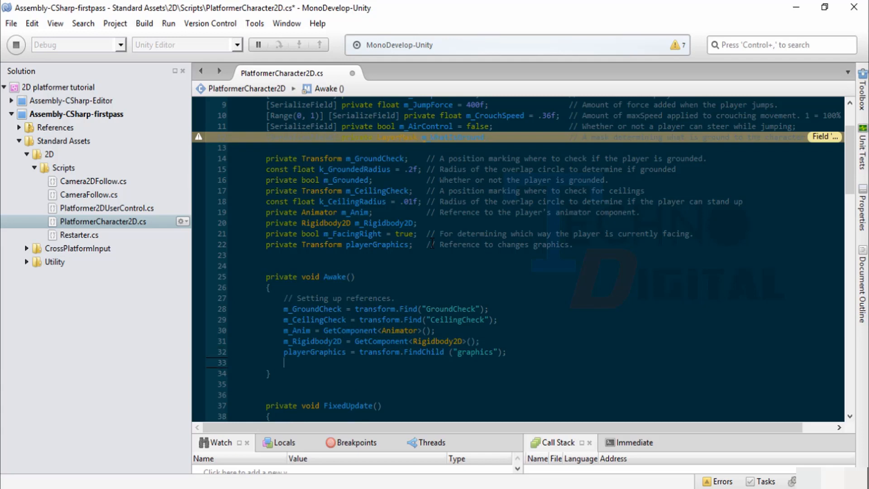
# Below the playerGraphics assignment, add an opening brace and the condition if (playerGraphics == null).
pyautogui.write('{')
pyautogui.press('Return')
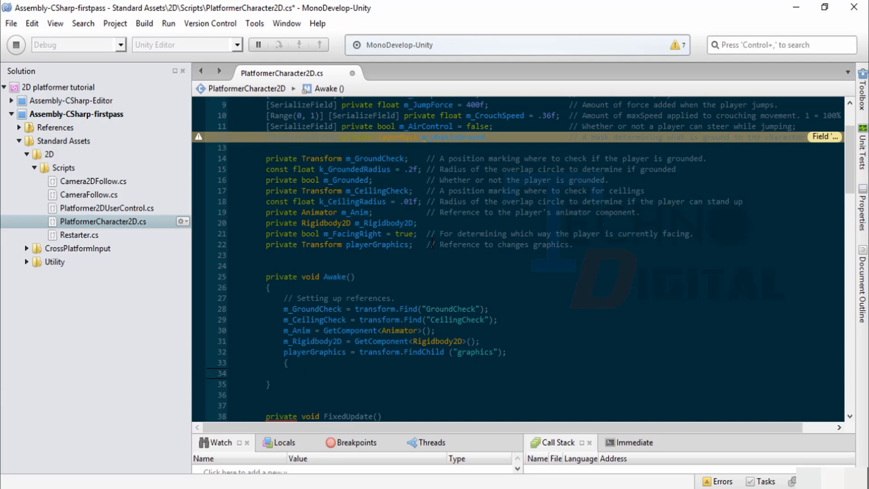
pyautogui.write('if')
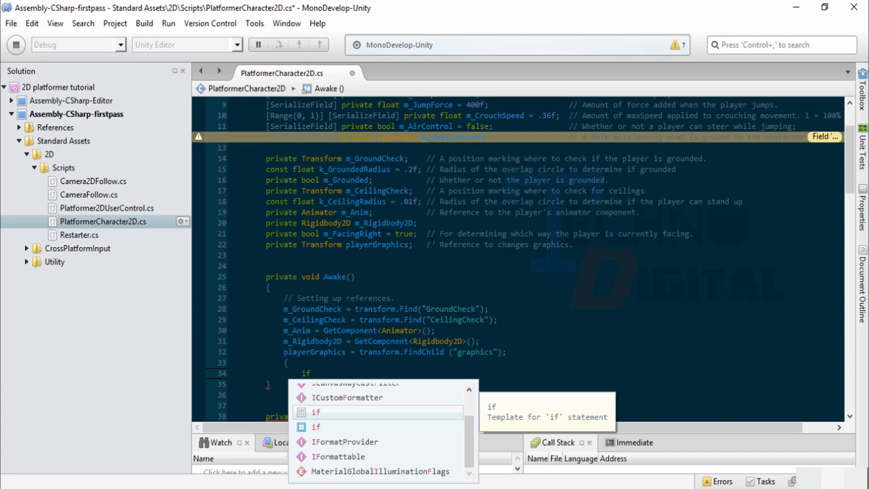
pyautogui.press('Escape')
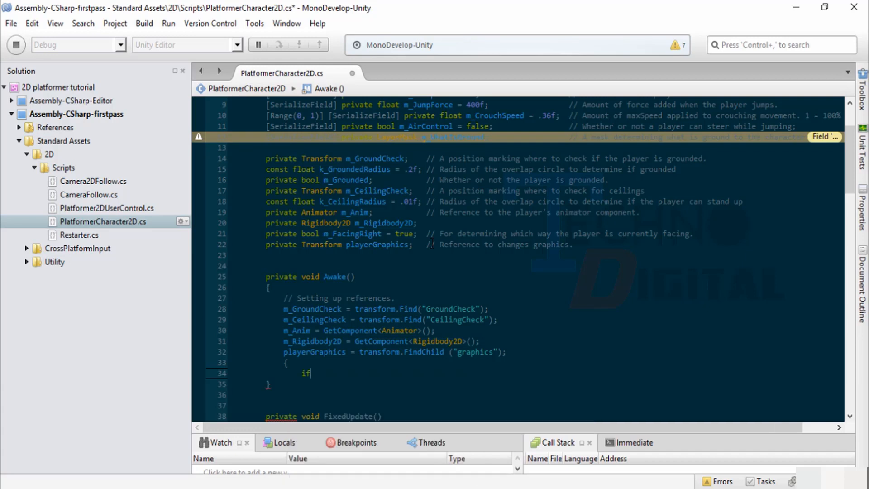
pyautogui.write('(pla')
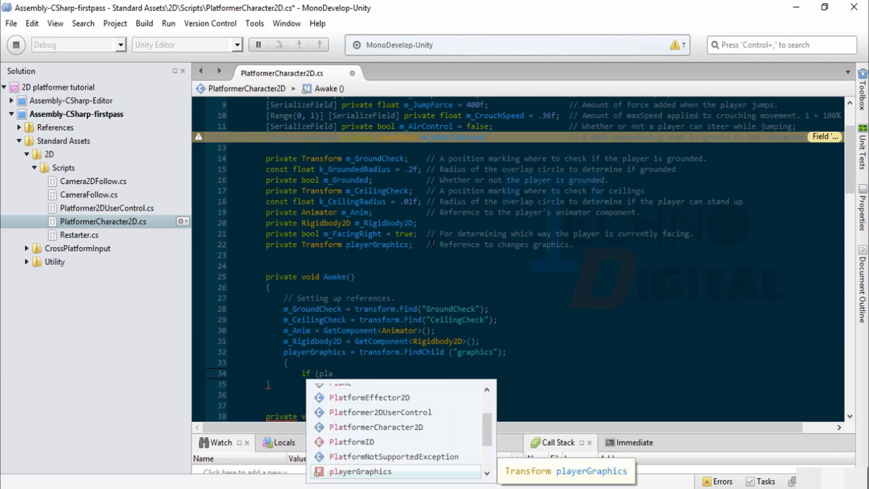
pyautogui.press('Return')
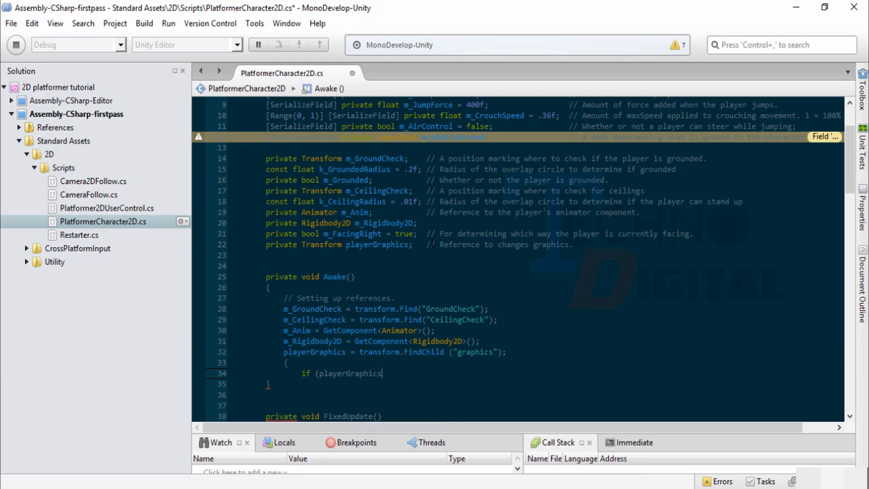
pyautogui.write('== null')
pyautogui.press('Return')
pyautogui.write(')')
pyautogui.press('Return')
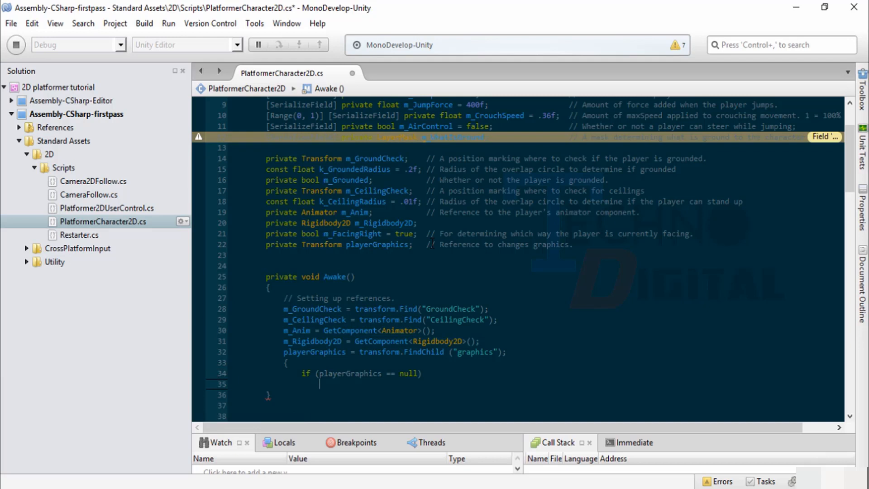
# Remove the opening brace line between the playerGraphics assignment and the if condition.
pyautogui.press('Up')
pyautogui.press('Up')
pyautogui.press('Down')
pyautogui.press('Down')
pyautogui.press('Up')
pyautogui.press('Up')
pyautogui.press('BackSpace')
pyautogui.press('BackSpace')
pyautogui.press('BackSpace')
pyautogui.press('BackSpace')
pyautogui.press('BackSpace')
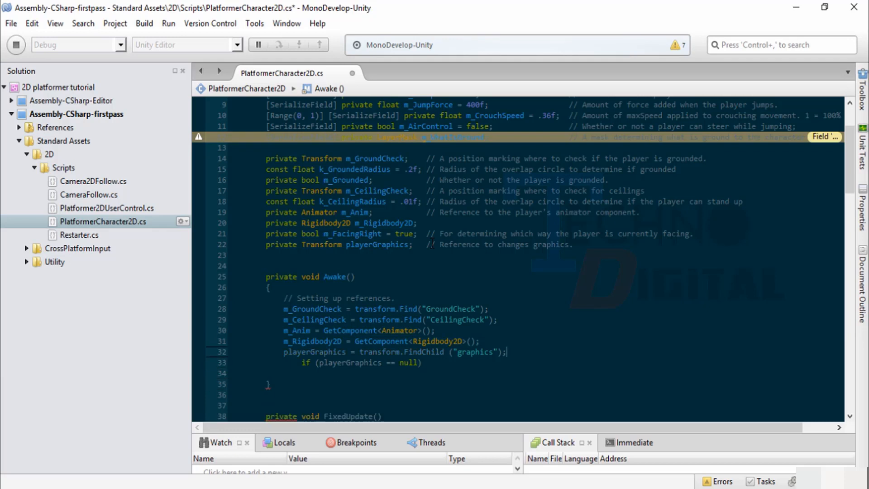
# Open a brace block under the null check and begin a Debug.LogError statement inside it.
pyautogui.press('Down')
pyautogui.press('Down')
pyautogui.write('{')
pyautogui.press('Return')
pyautogui.write('Debug')
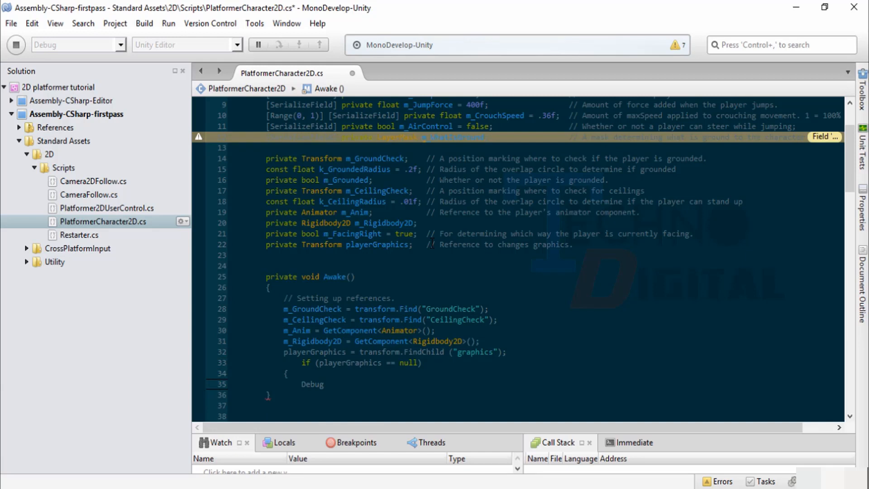
pyautogui.write('.lo')
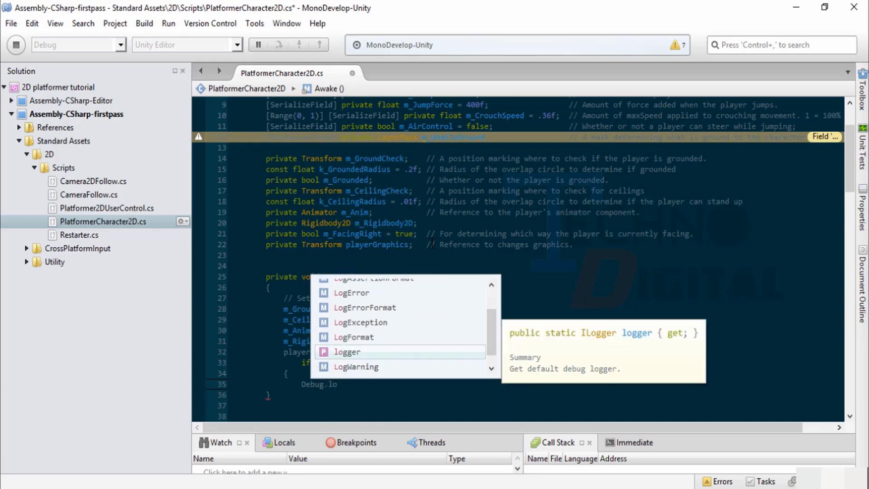
pyautogui.press('Up')
pyautogui.press('Up')
pyautogui.press('Up')
pyautogui.press('Up')
pyautogui.press('Return')
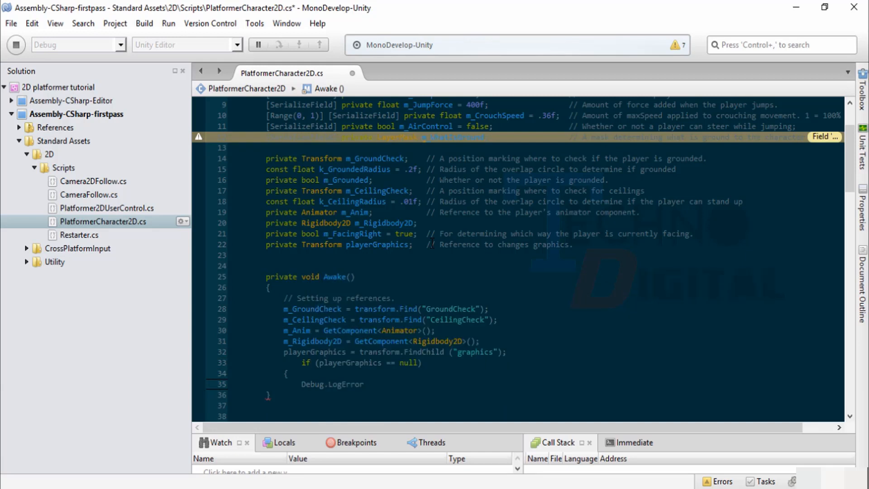
# Give LogError the message "There is no graphics childed to player" and close the if block with a brace.
pyautogui.write('("')
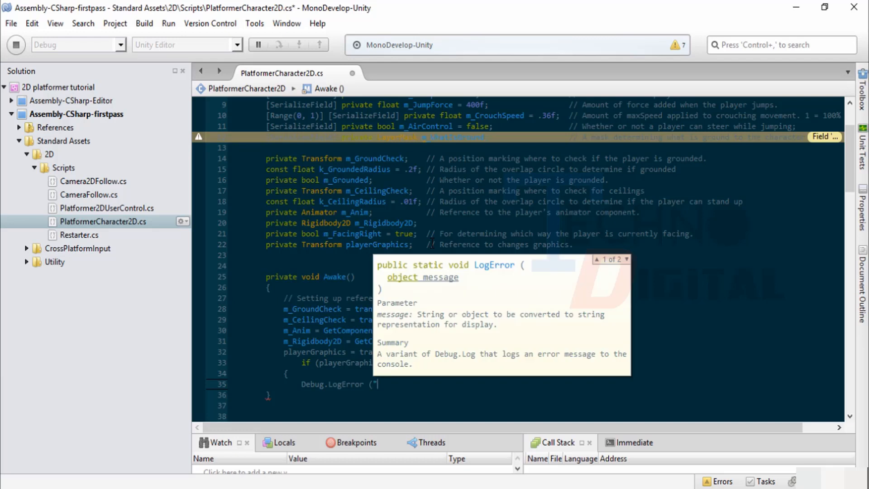
pyautogui.write('There is no graphics att')
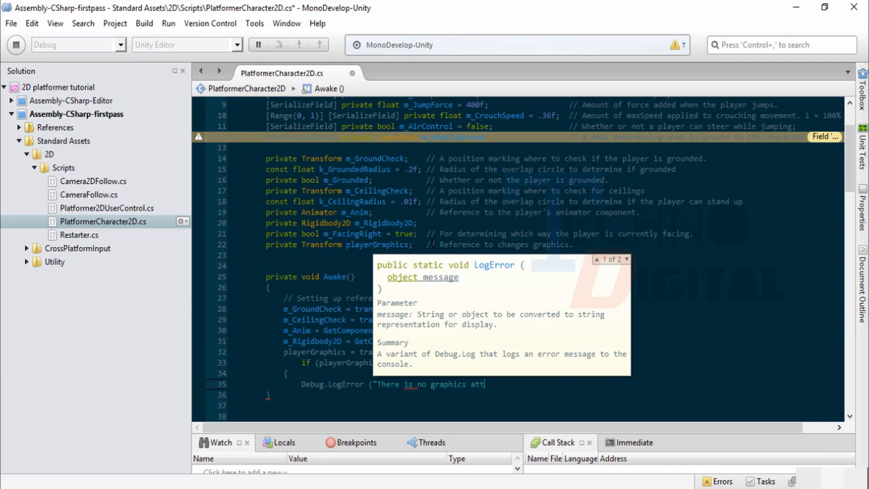
pyautogui.press('BackSpace')
pyautogui.press('BackSpace')
pyautogui.press('BackSpace')
pyautogui.write('childed to player")')
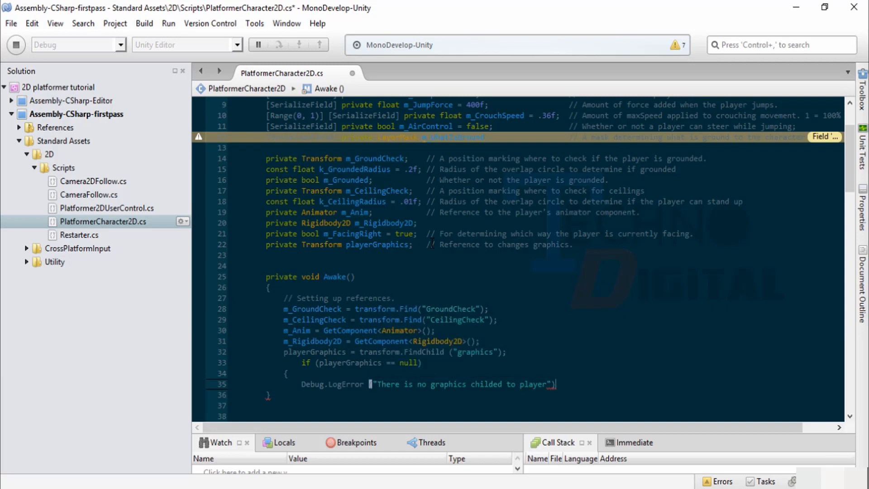
pyautogui.press('Return')
pyautogui.press('BackSpace')
pyautogui.write('}')
pyautogui.scroll(-2, 334, 273)
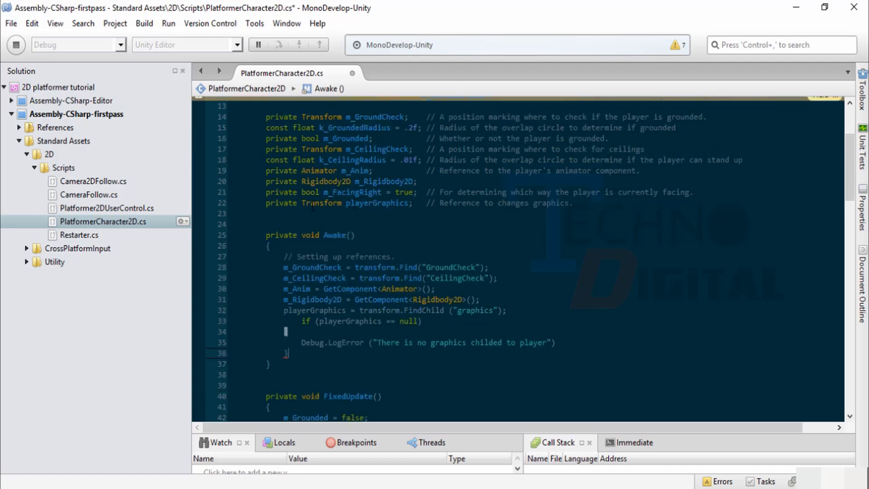
# Review the playerGraphics declaration, its Transform type and its comment among the other field declarations.
pyautogui.click(281, 207)
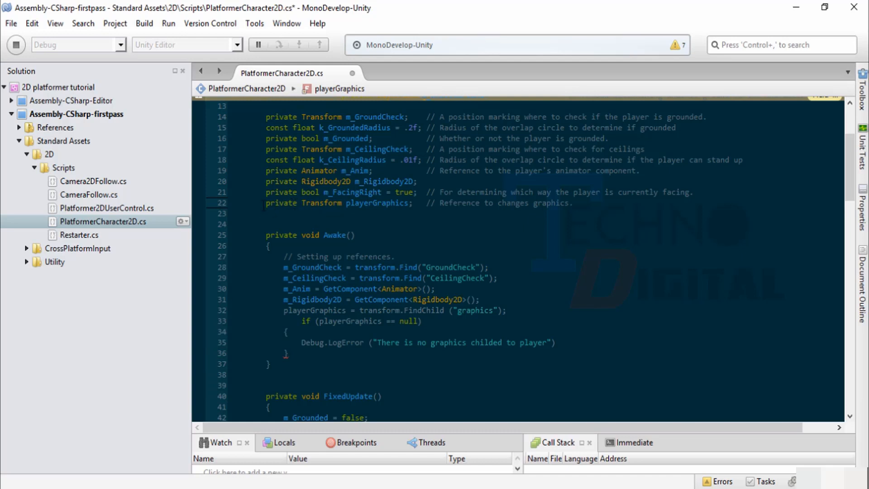
pyautogui.click(320, 204)
pyautogui.moveTo(347, 203); pyautogui.dragTo(410, 204)
pyautogui.click(434, 204)
pyautogui.tripleClick(434, 204)
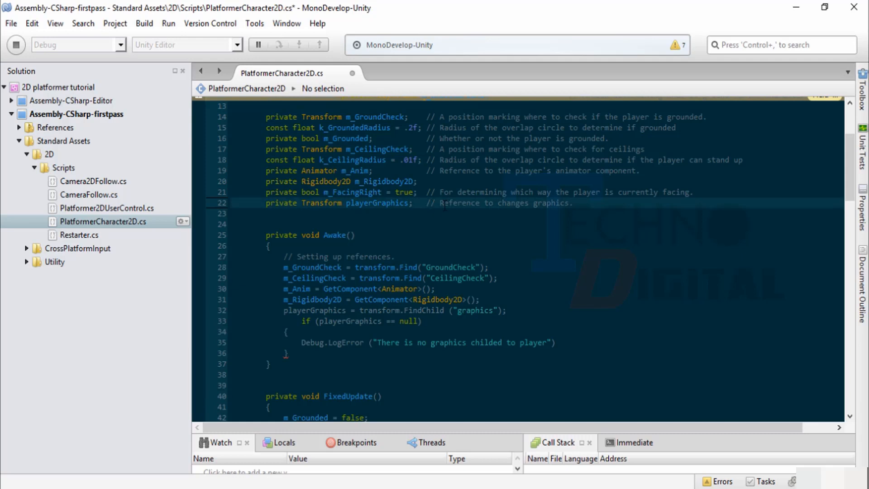
pyautogui.click(444, 204)
pyautogui.moveTo(428, 207); pyautogui.dragTo(429, 203)
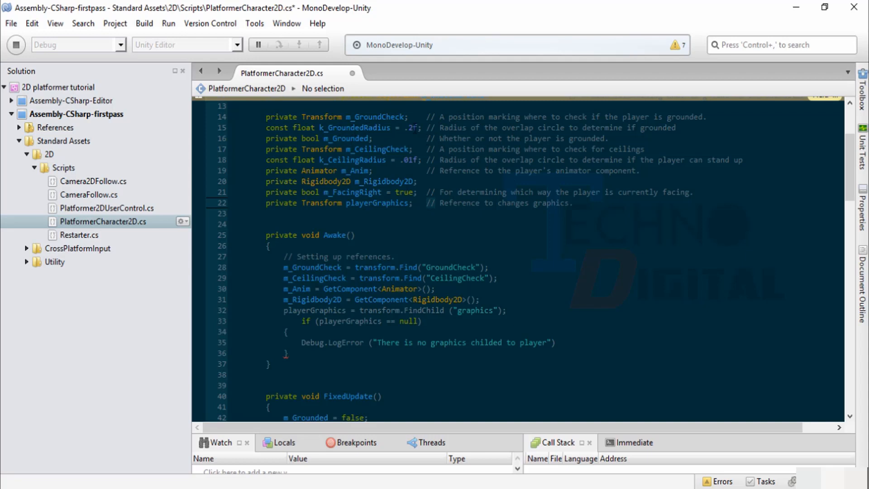
pyautogui.click(493, 128)
pyautogui.click(249, 204)
pyautogui.click(240, 204)
pyautogui.scroll(4, 229, 206)
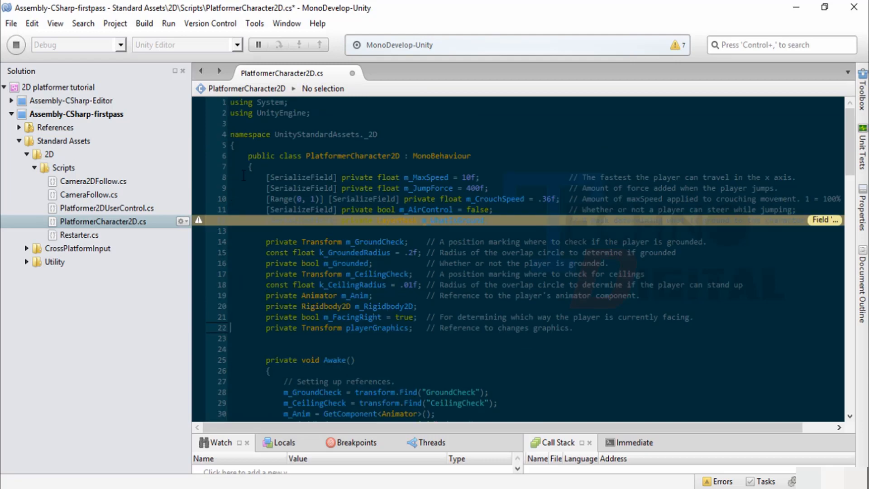
pyautogui.scroll(-5, 241, 169)
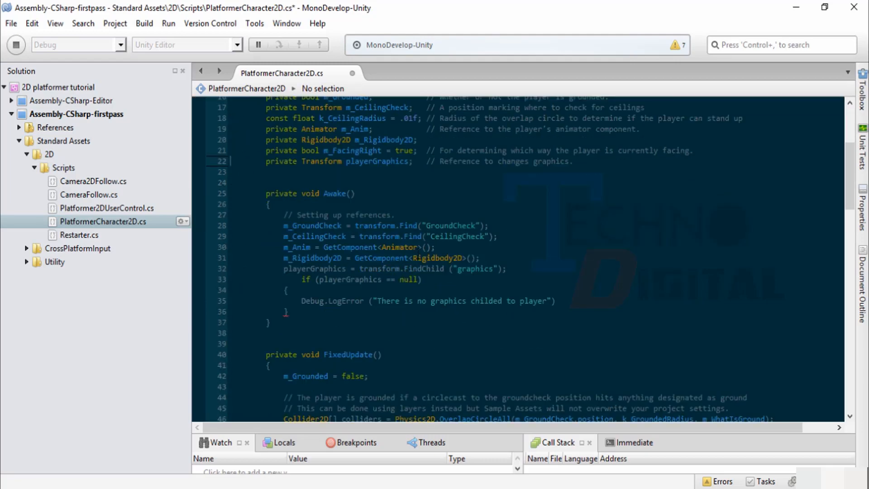
# Review the FindChild line in Awake, then switch to Unity and inspect the Player's Graphics child object.
pyautogui.click(273, 269)
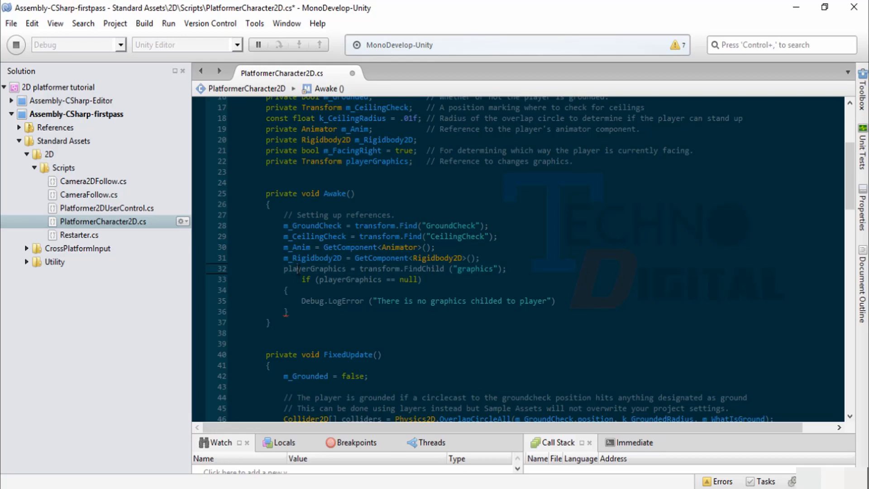
pyautogui.click(266, 271)
pyautogui.click(286, 271)
pyautogui.click(496, 271)
pyautogui.click(536, 487)
pyautogui.click(433, 83)
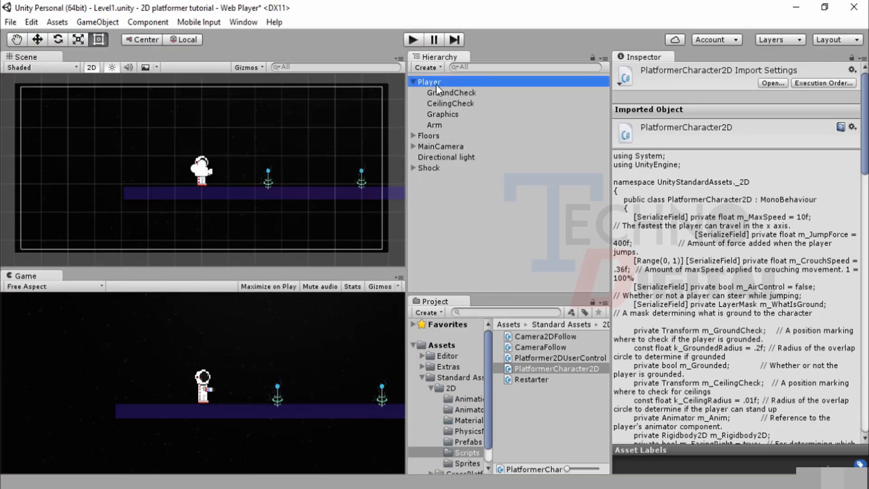
pyautogui.click(446, 115)
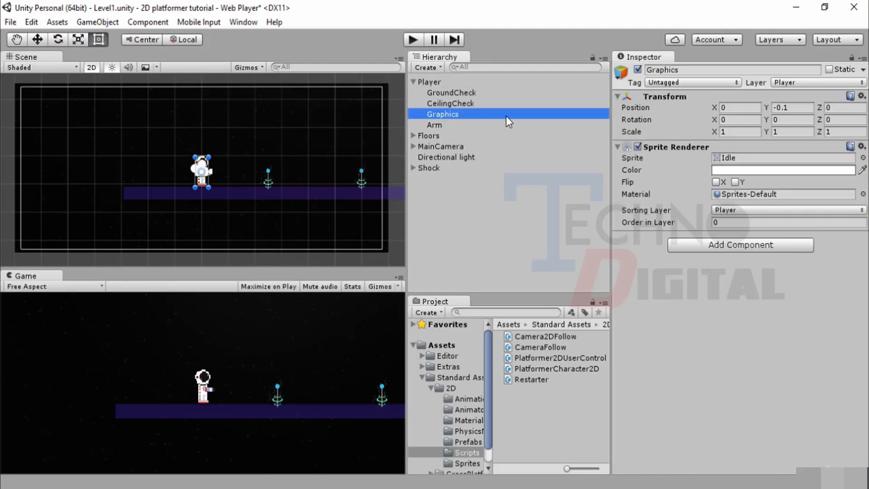
# Switch back to MonoDevelop and capitalize the FindChild name to "Graphics".
pyautogui.click(559, 483)
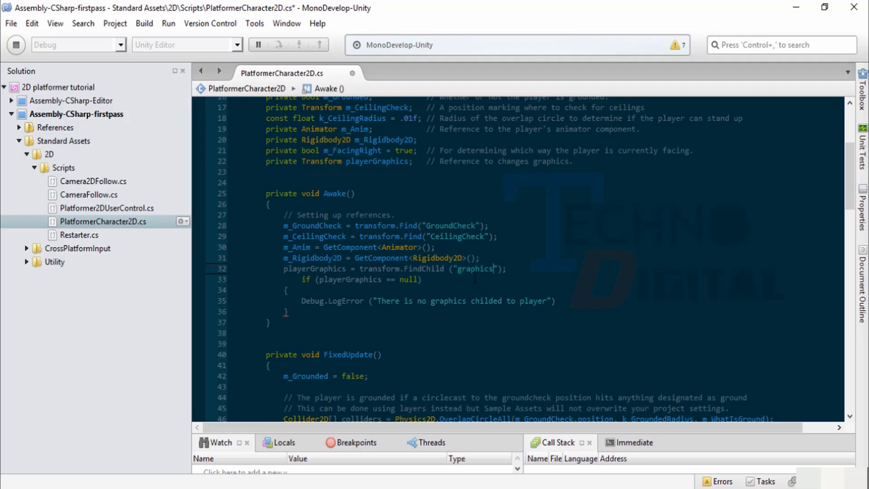
pyautogui.press('BackSpace')
pyautogui.write('G')
# Review the null check and the FindChild assignment in Awake, and stop the running debug session.
pyautogui.moveTo(303, 280); pyautogui.dragTo(347, 292)
pyautogui.click(347, 292)
pyautogui.click(269, 302)
pyautogui.click(308, 269)
pyautogui.click(484, 269)
pyautogui.click(16, 44)
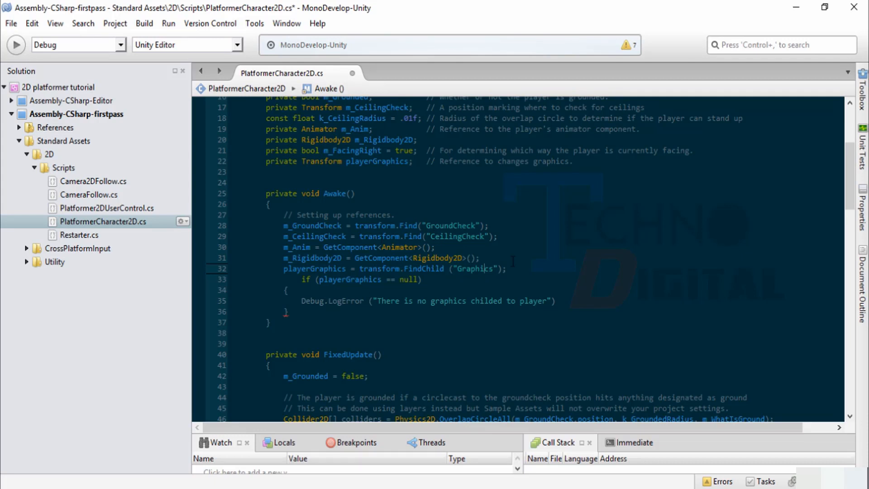
pyautogui.click(475, 270)
# In the Flip method, replace transform with playerGraphics in both lines that use localScale.
pyautogui.scroll(-2, 316, 239)
pyautogui.scroll(-13, 316, 239)
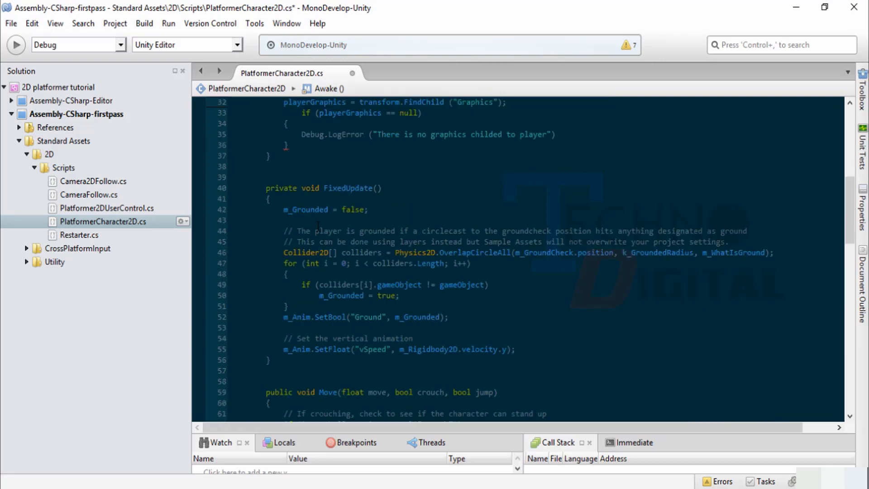
pyautogui.scroll(-14, 323, 213)
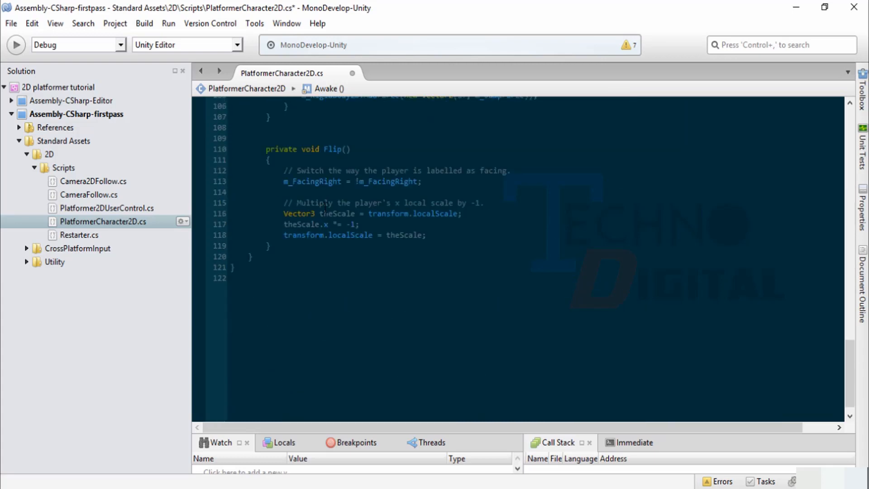
pyautogui.moveTo(265, 191); pyautogui.dragTo(426, 277)
pyautogui.doubleClick(384, 261)
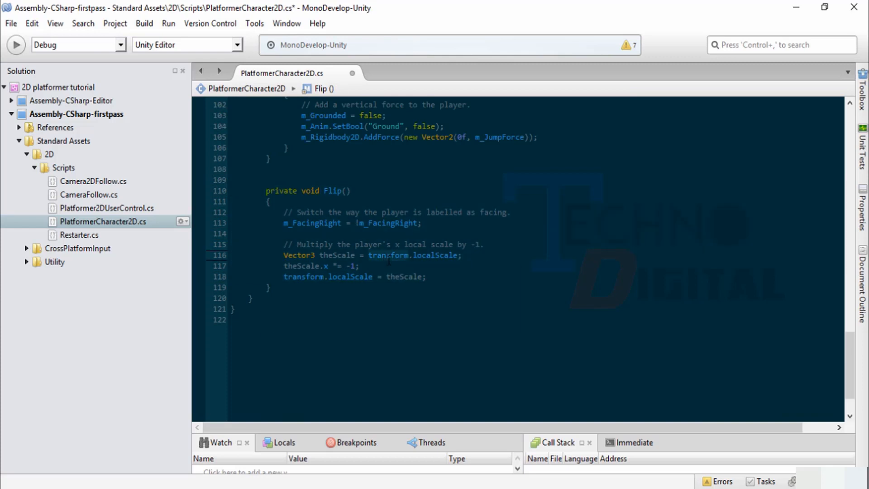
pyautogui.moveTo(388, 261)
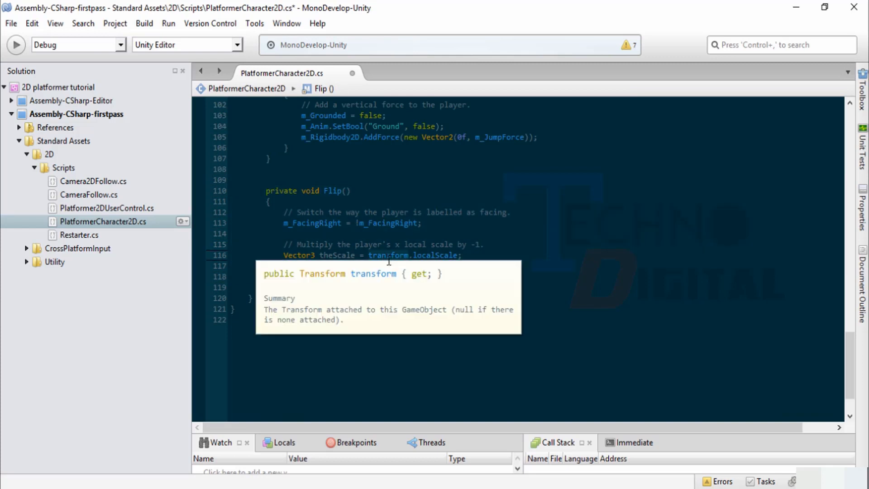
pyautogui.write('play')
pyautogui.press('Return')
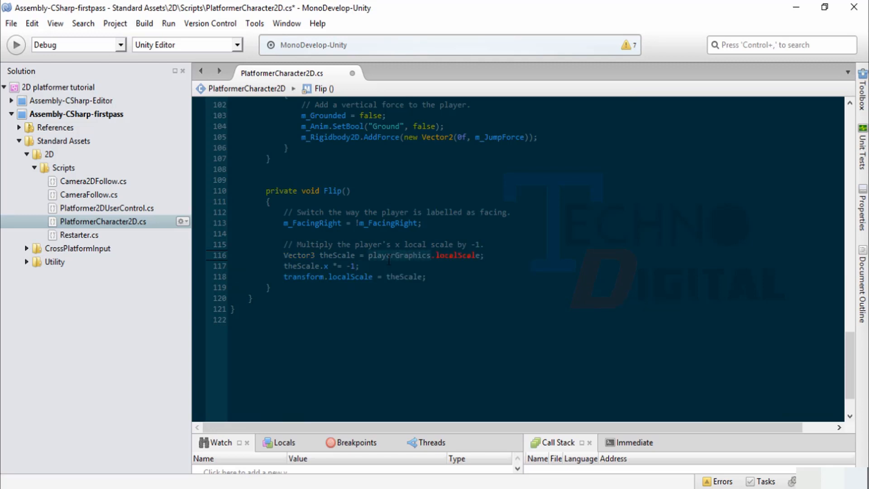
pyautogui.press('Down')
pyautogui.press('Down')
# Save the PlatformerCharacter2D script.
pyautogui.click(55, 23)
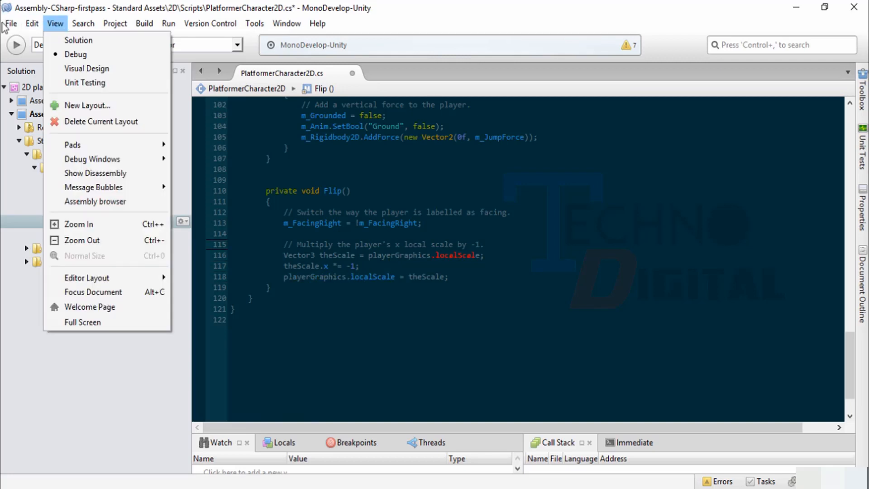
pyautogui.click(11, 23)
pyautogui.click(30, 79)
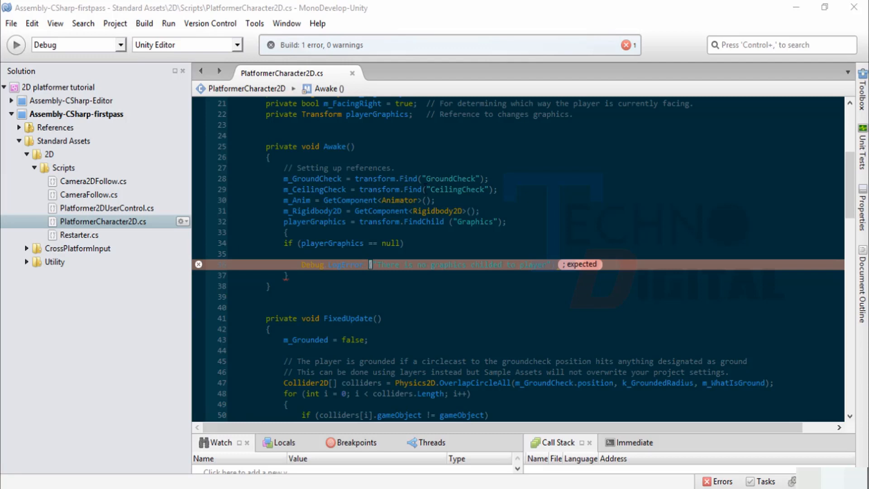
# Complete the Debug.LogError statement in Awake with the missing semicolon after its closing parenthesis.
pyautogui.click(558, 262)
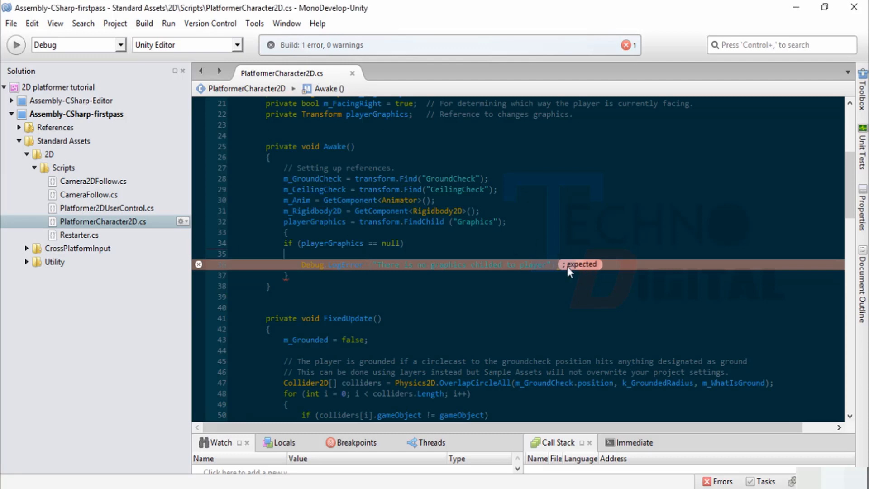
pyautogui.click(563, 266)
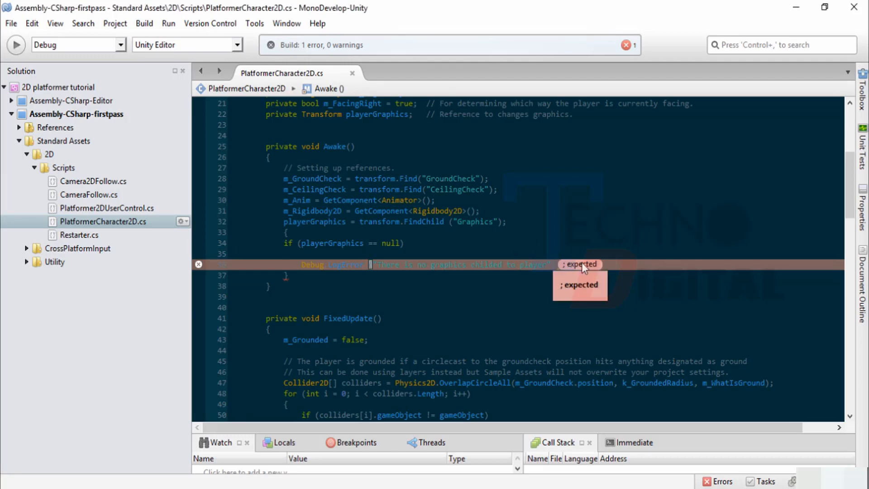
pyautogui.write(');')
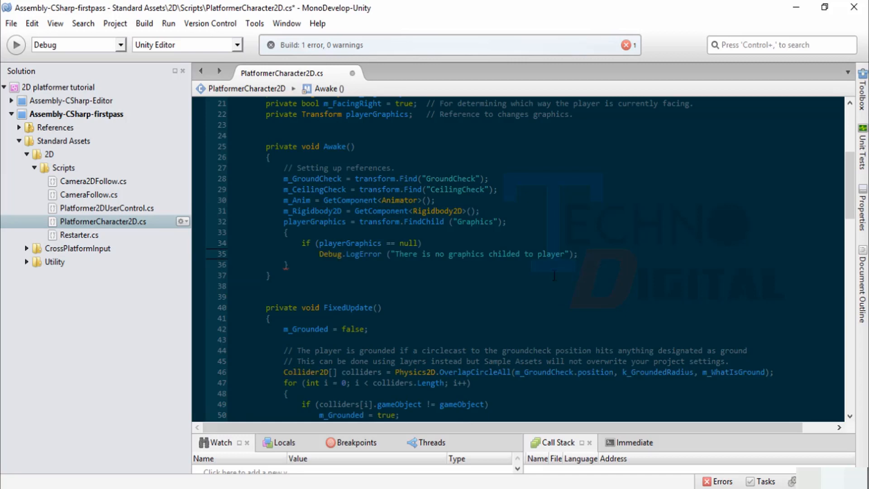
# Save the PlatformerCharacter2D script, run a debug session to check that it builds, and stop the session.
pyautogui.hotkey('ctrl', 's')
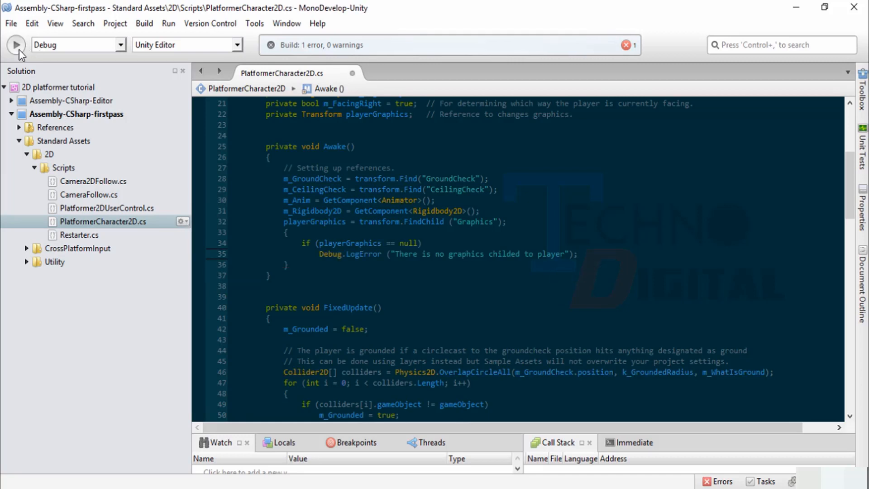
pyautogui.click(19, 49)
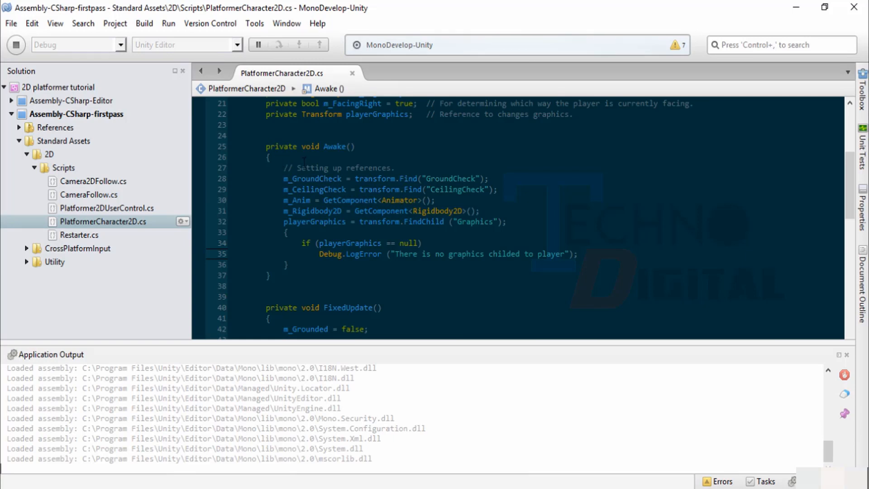
pyautogui.click(16, 45)
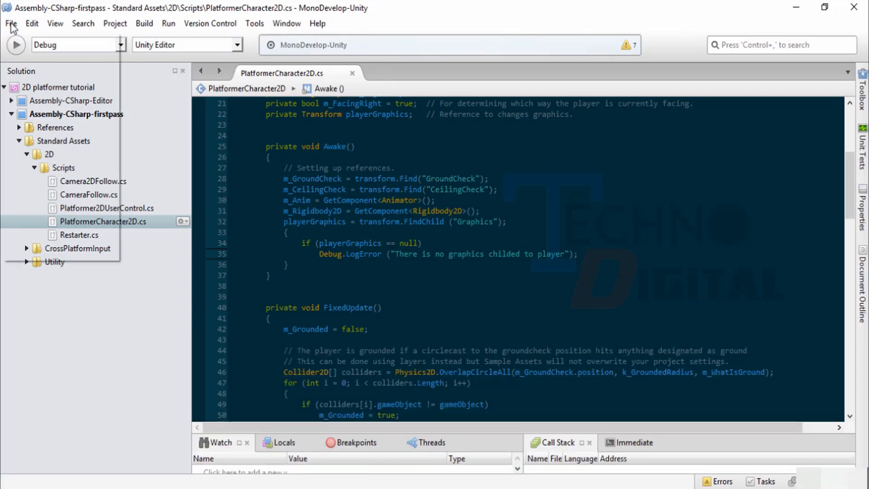
pyautogui.click(12, 24)
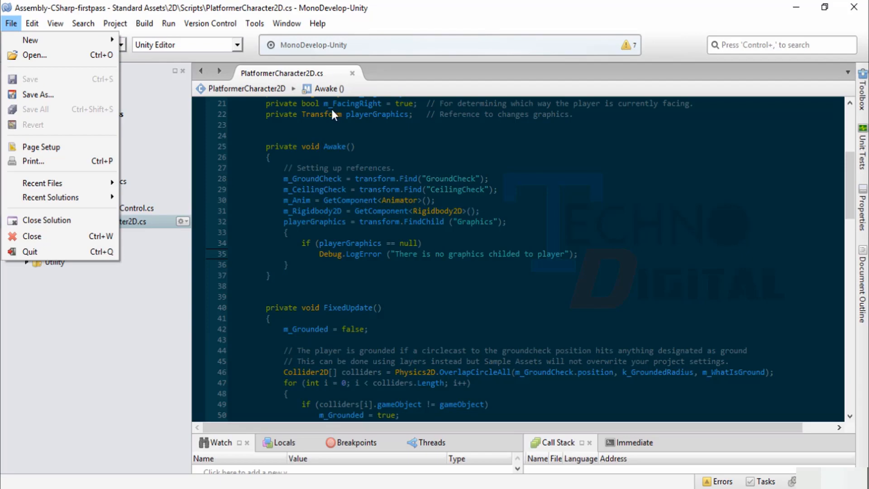
# Switch to Unity, play the level, and walk the astronaut in both directions on the first floor to test the flip.
pyautogui.hotkey('alt', 'Tab')
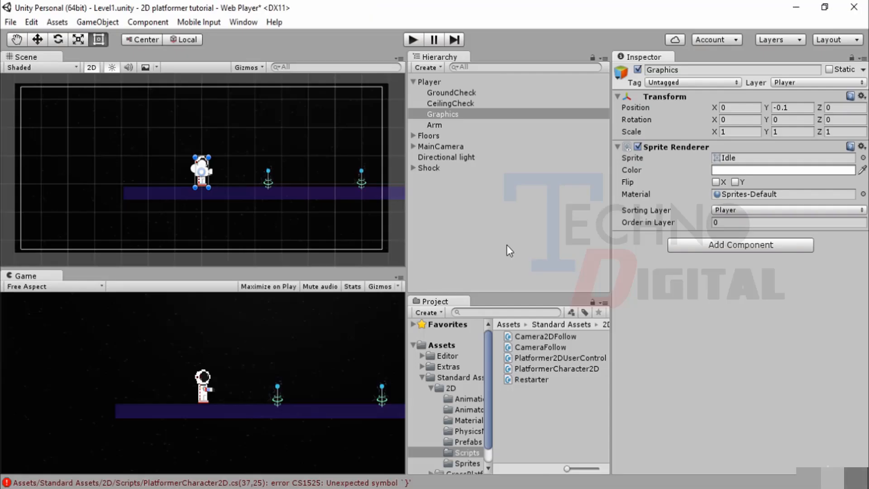
pyautogui.click(504, 244)
pyautogui.click(412, 39)
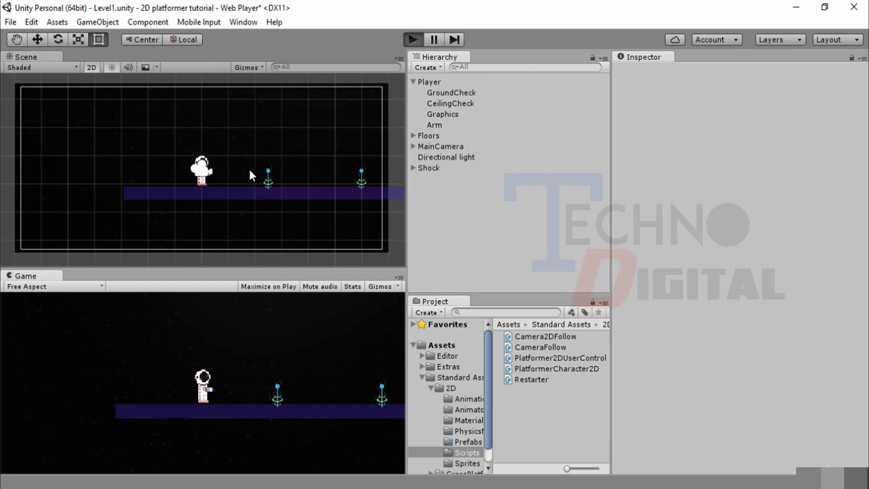
pyautogui.hotkey('ctrl', 'p')
pyautogui.press('Right')
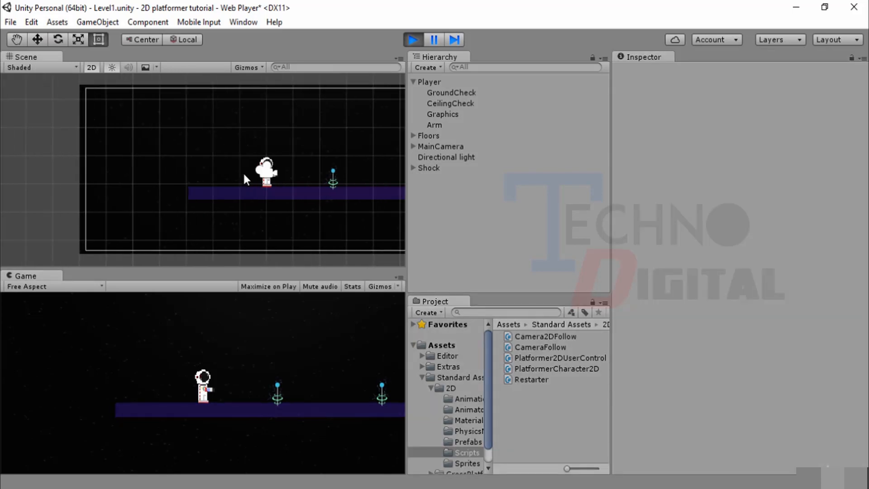
pyautogui.press('Right')
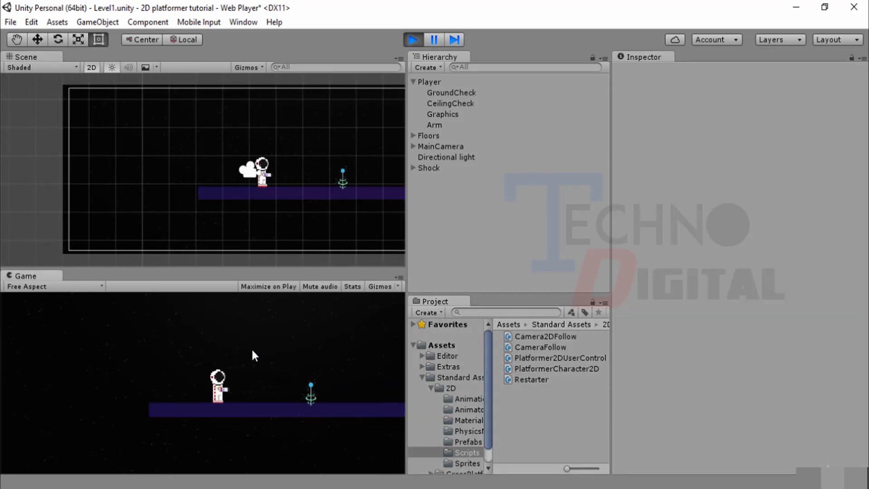
pyautogui.press('Left')
pyautogui.press('Right')
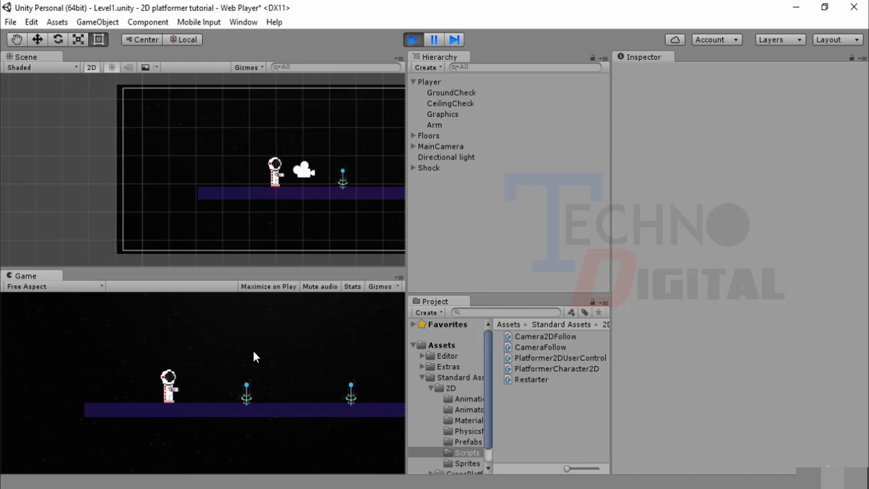
# Jump the astronaut across to the second floor and walk it both ways to compare how the body and arm flip.
pyautogui.press('Right')
pyautogui.press('space')
pyautogui.press('space')
pyautogui.press('Right')
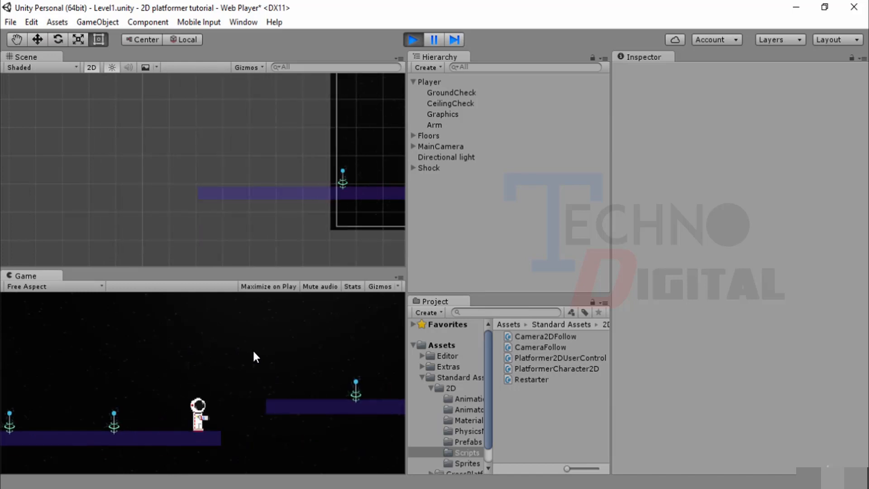
pyautogui.press('Right')
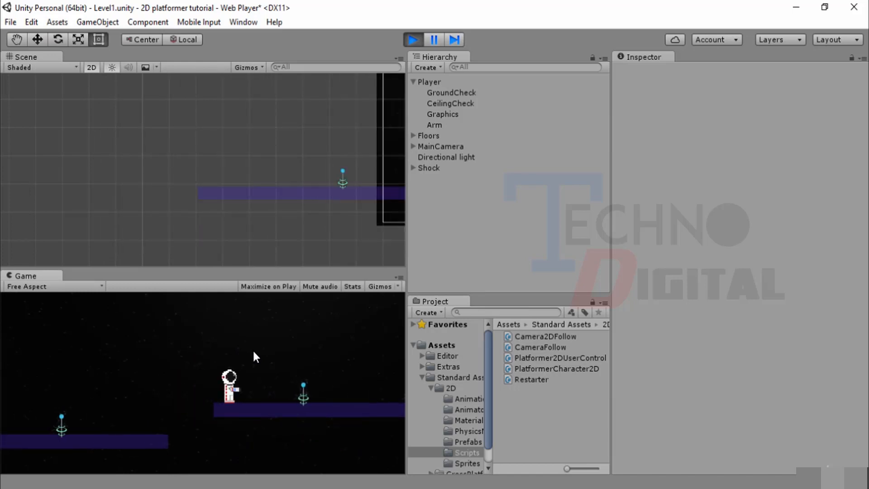
pyautogui.press('space')
pyautogui.press('Left')
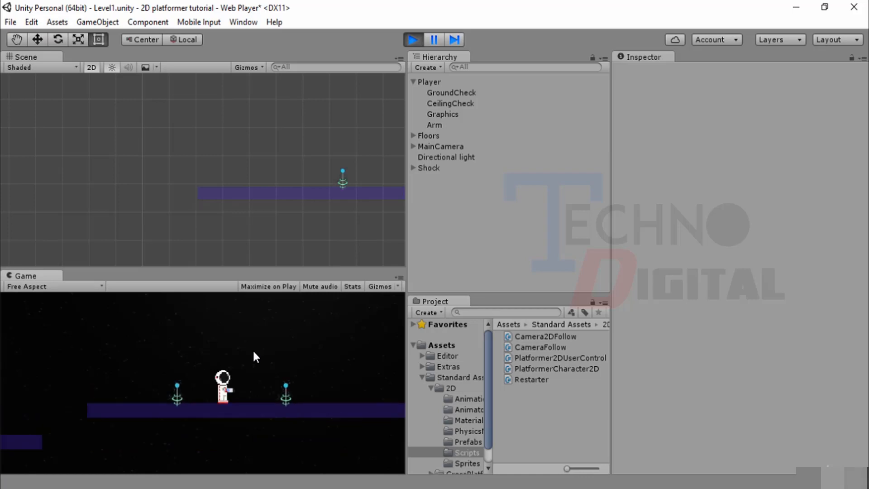
pyautogui.press('Right')
pyautogui.press('Right')
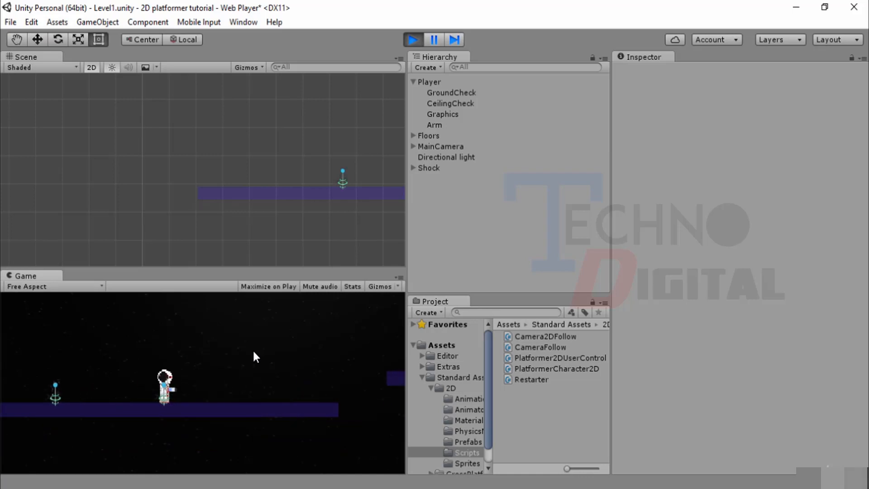
pyautogui.press('Left')
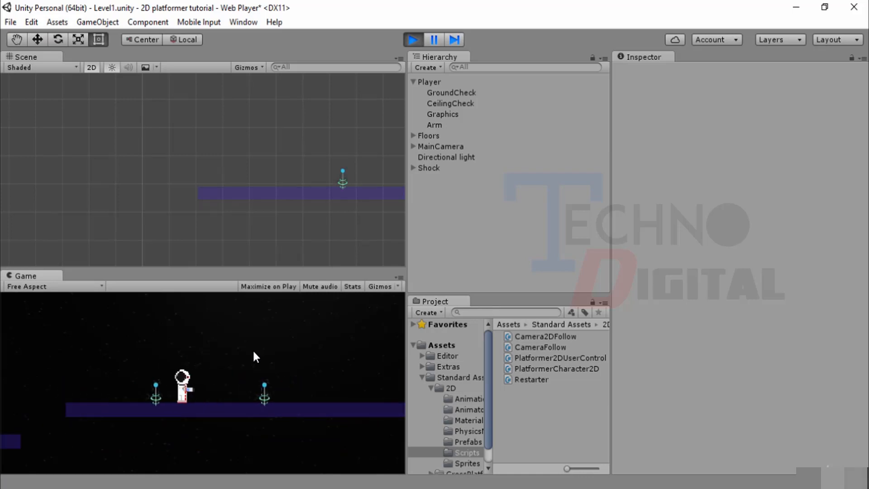
pyautogui.press('Right')
pyautogui.press('space')
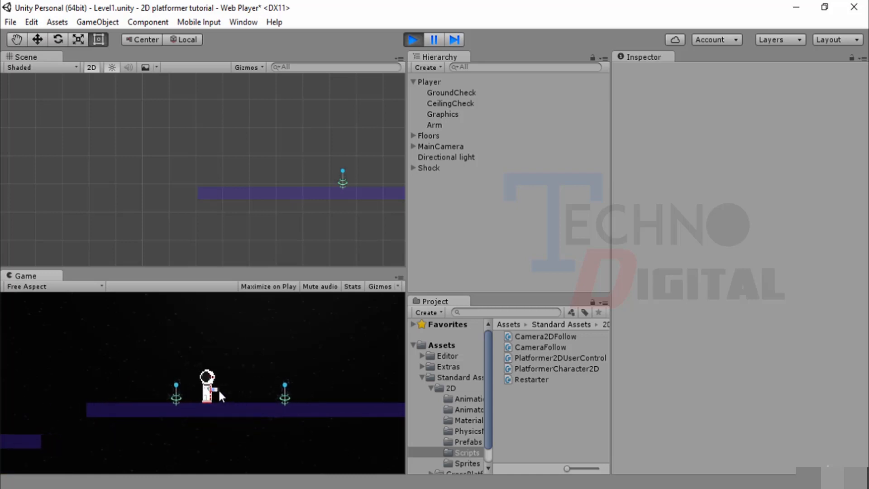
# Select the Player's Arm child and stop the play test.
pyautogui.click(435, 125)
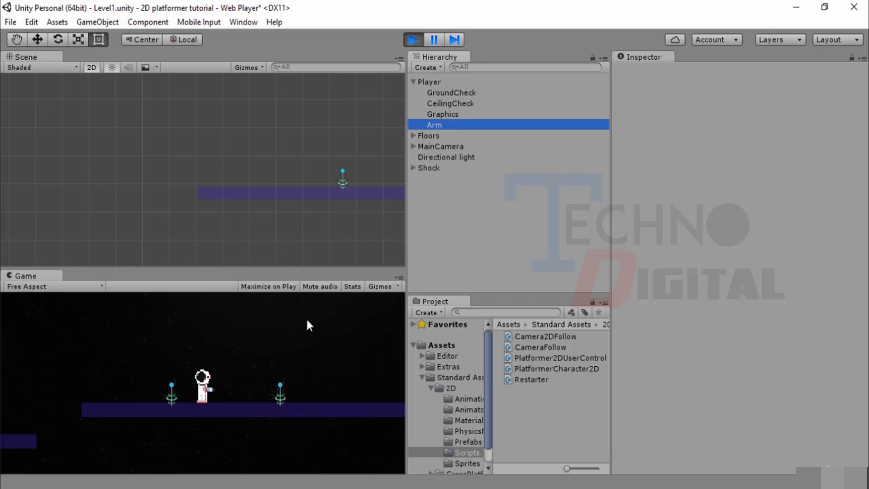
pyautogui.click(406, 40)
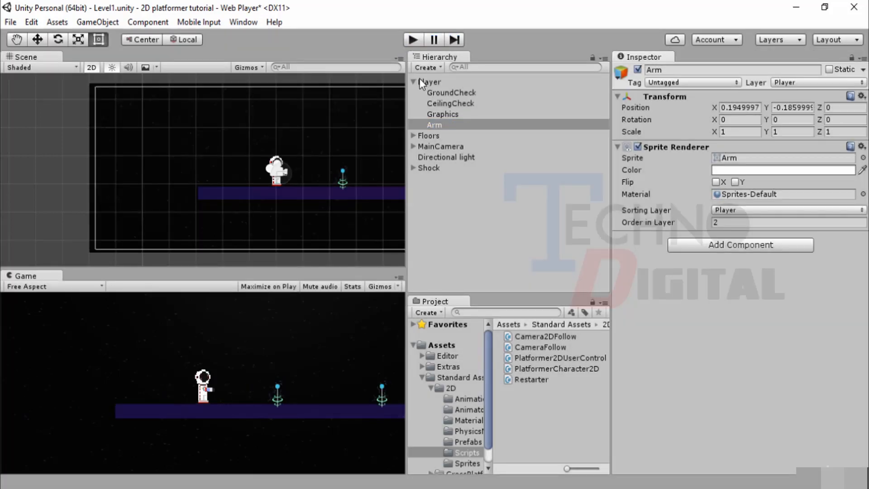